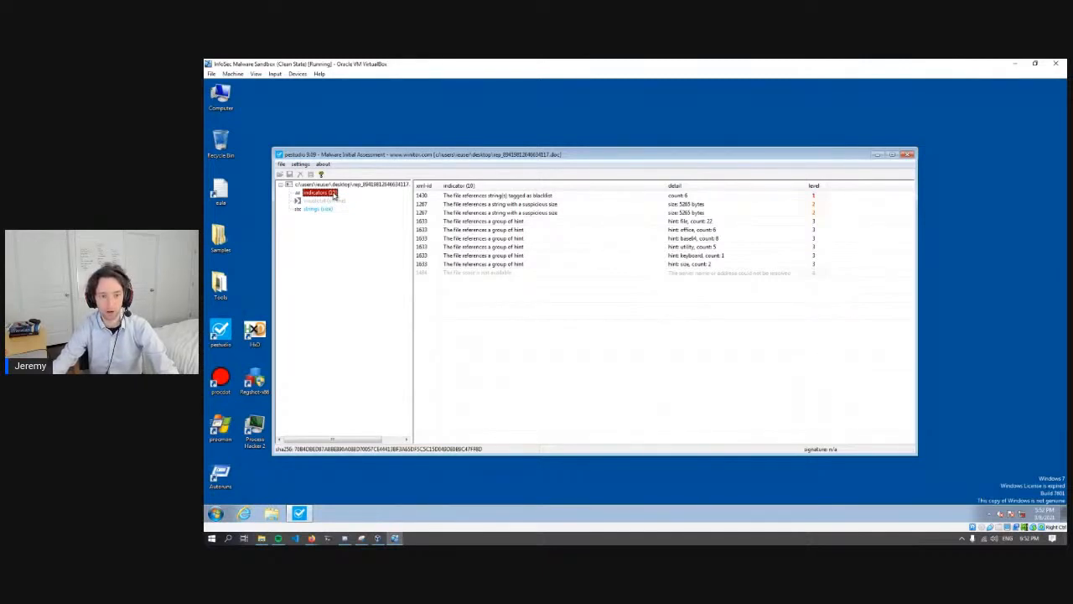
- Examine the indicators for strings with a suspicious size and strings tagged as blacklist
{"action": "left_click", "coordinate": [461, 213]}
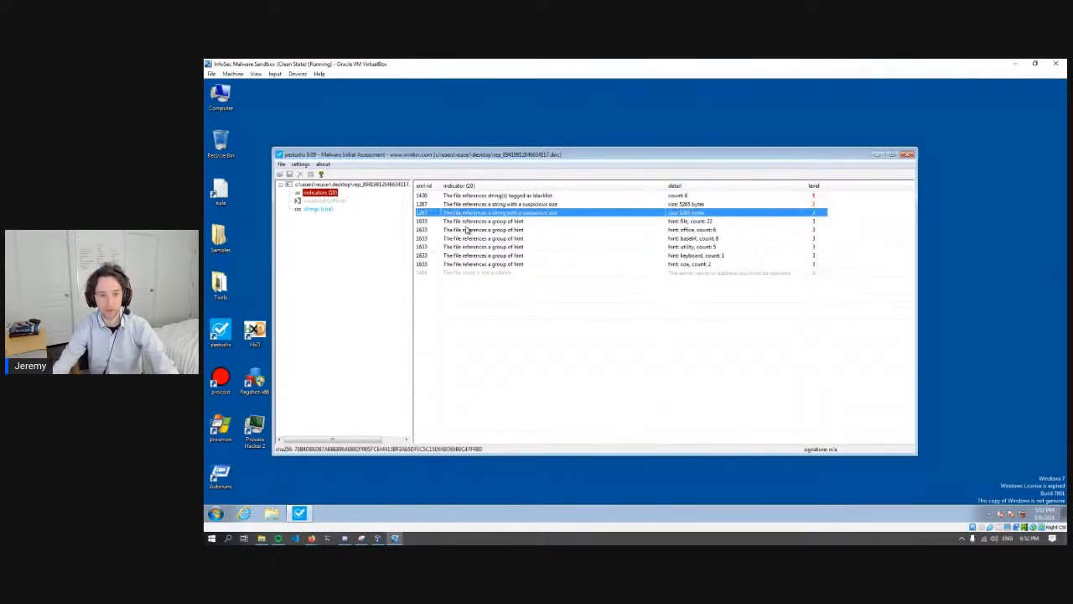
{"action": "left_click", "coordinate": [484, 206]}
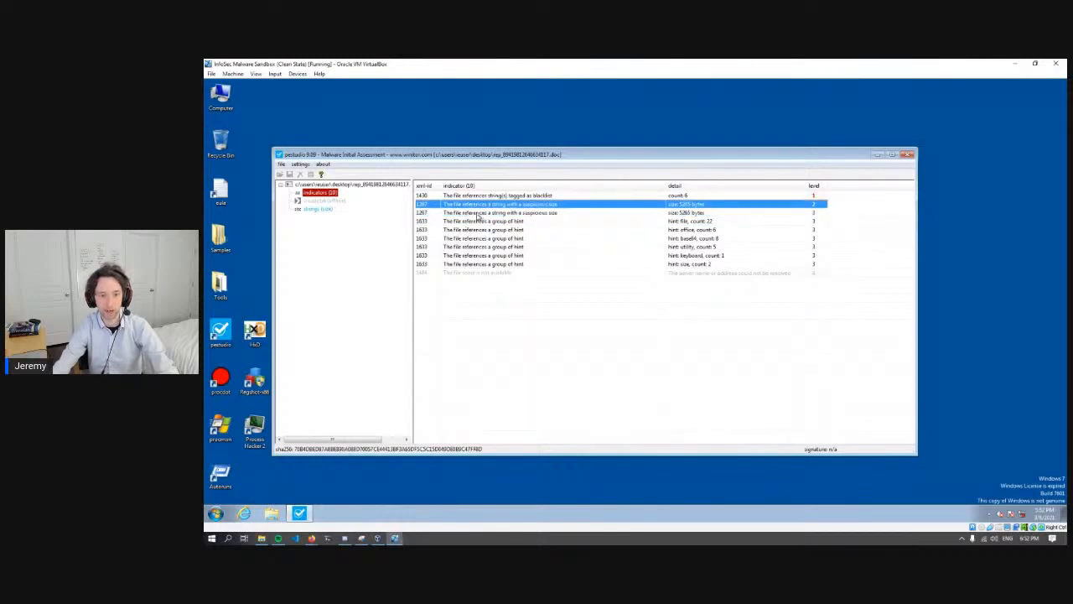
{"action": "left_click", "coordinate": [476, 214]}
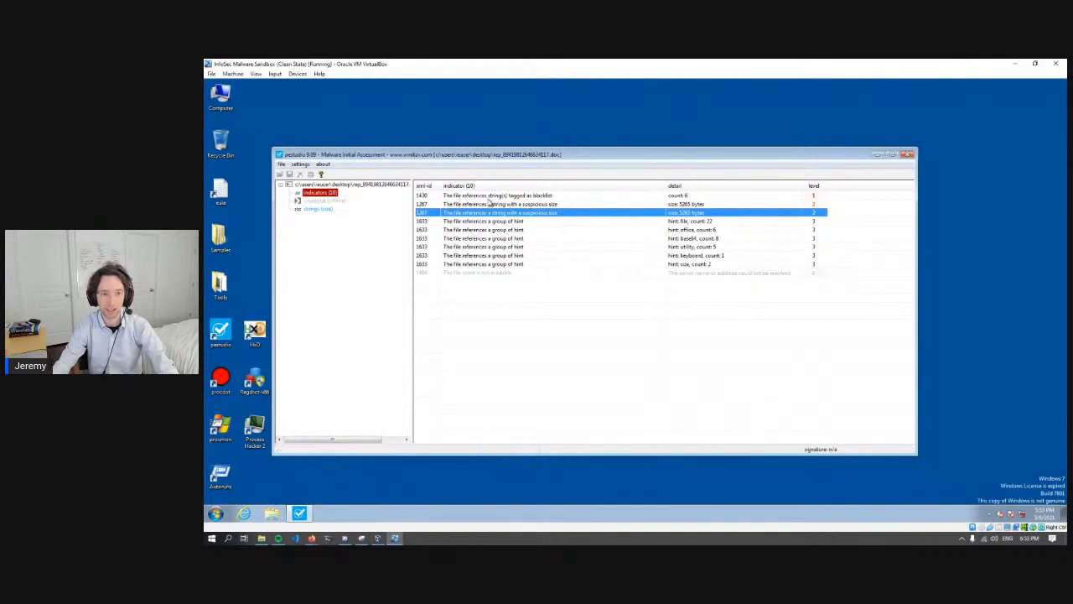
{"action": "left_click", "coordinate": [488, 197]}
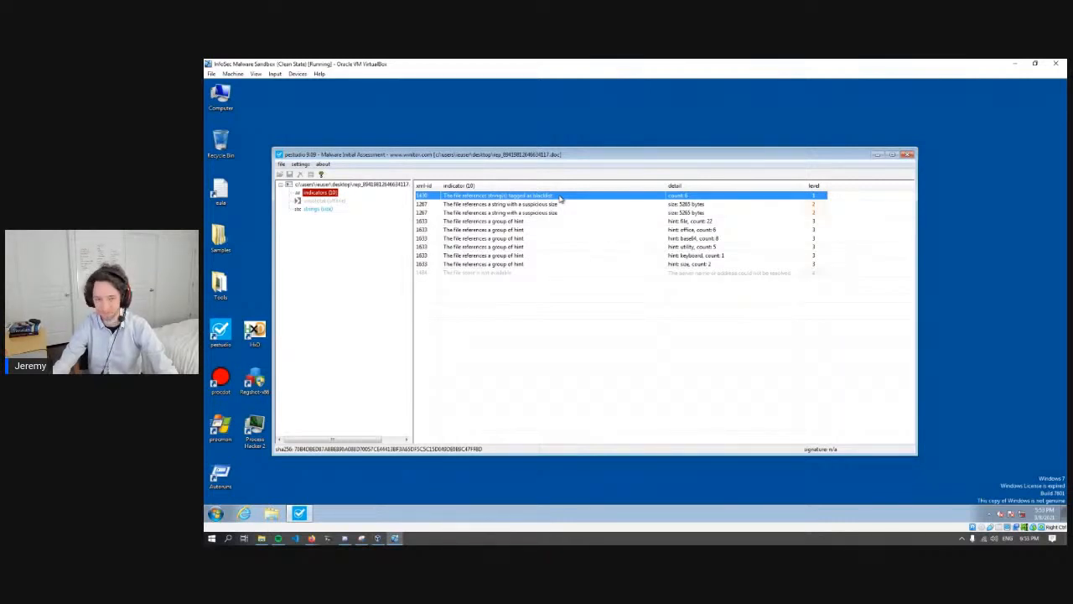
- Review the hint-group indicators and compare them with the suspicious string size entries
{"action": "left_click", "coordinate": [516, 222]}
{"action": "left_click", "coordinate": [527, 230]}
{"action": "left_click", "coordinate": [529, 263]}
{"action": "left_click", "coordinate": [518, 255]}
{"action": "left_click", "coordinate": [508, 238]}
{"action": "left_click", "coordinate": [503, 222]}
{"action": "left_click", "coordinate": [499, 213]}
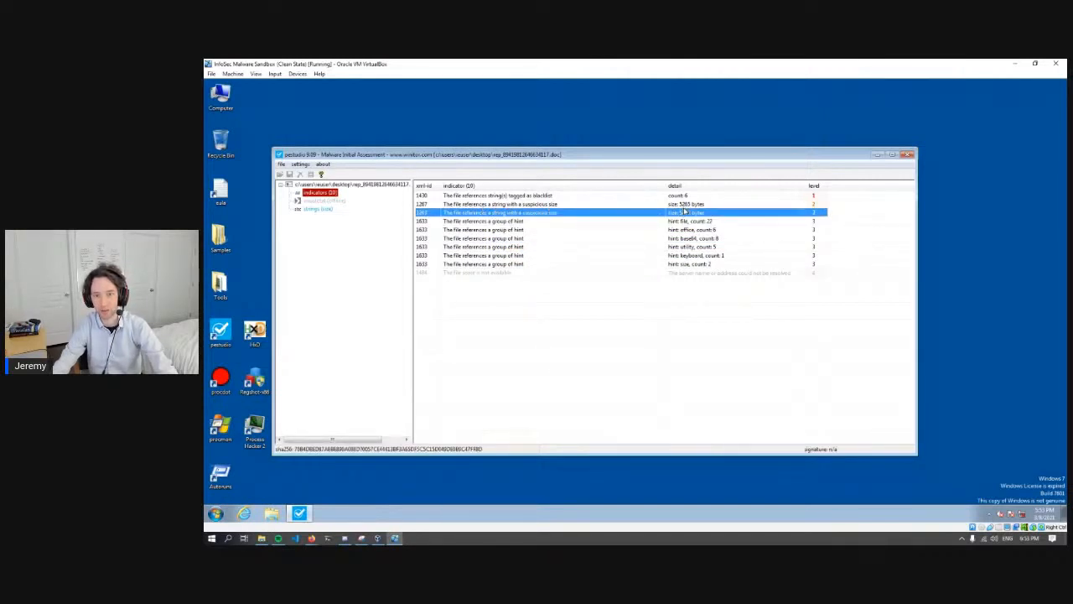
{"action": "key", "text": "Up"}
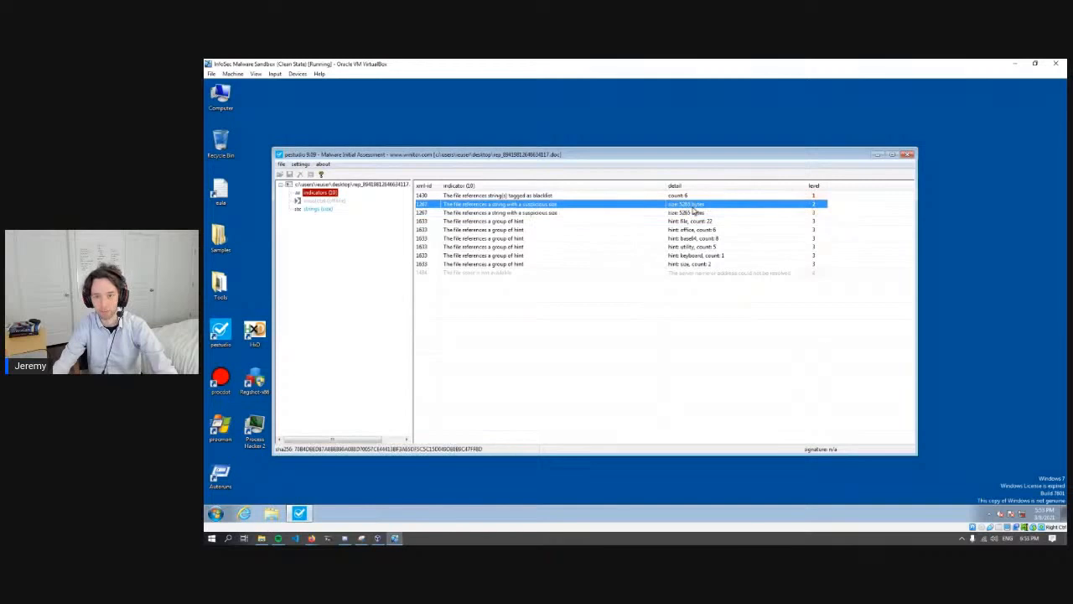
- Check the file's virustotal entry, and list its strings sorted by size with the largest first
{"action": "left_click", "coordinate": [305, 202]}
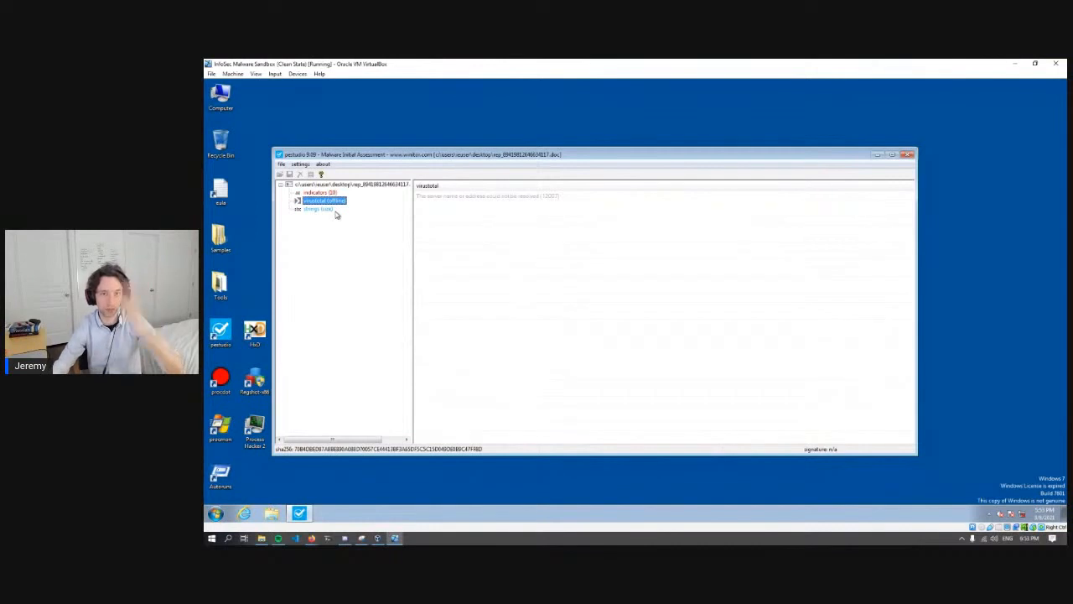
{"action": "left_click", "coordinate": [324, 211]}
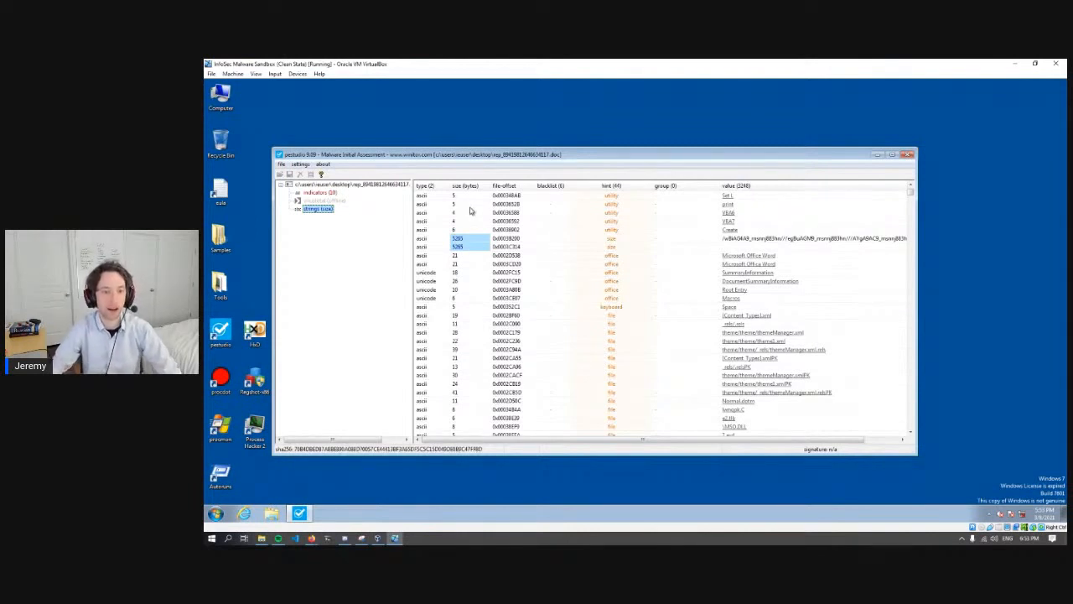
{"action": "scroll", "coordinate": [912, 269], "scroll_direction": "down", "scroll_amount": 20}
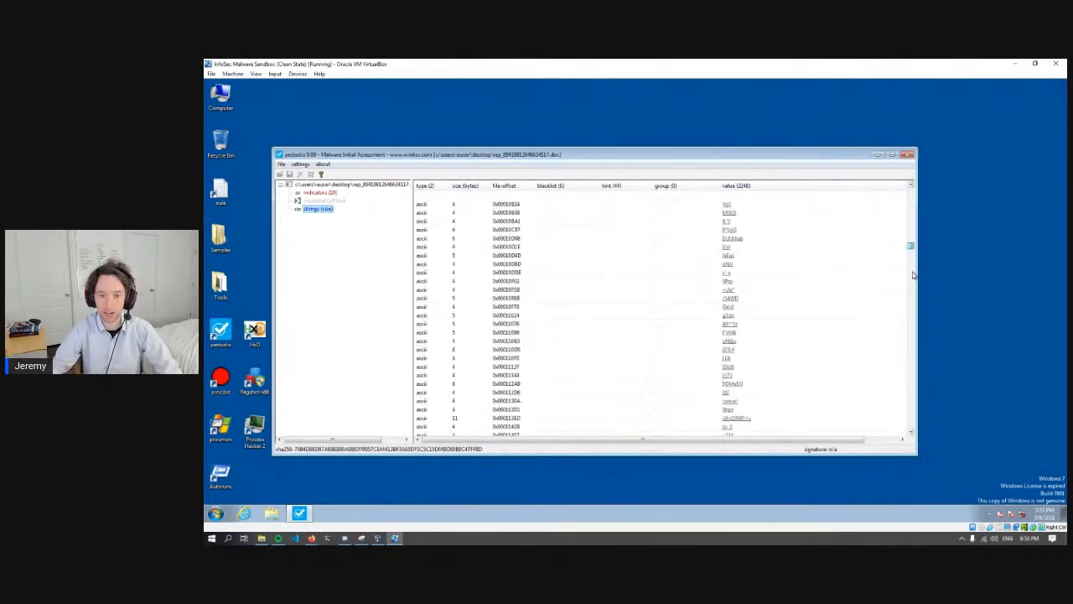
{"action": "left_click_drag", "start_coordinate": [923, 354], "coordinate": [911, 177]}
{"action": "left_click", "coordinate": [465, 185]}
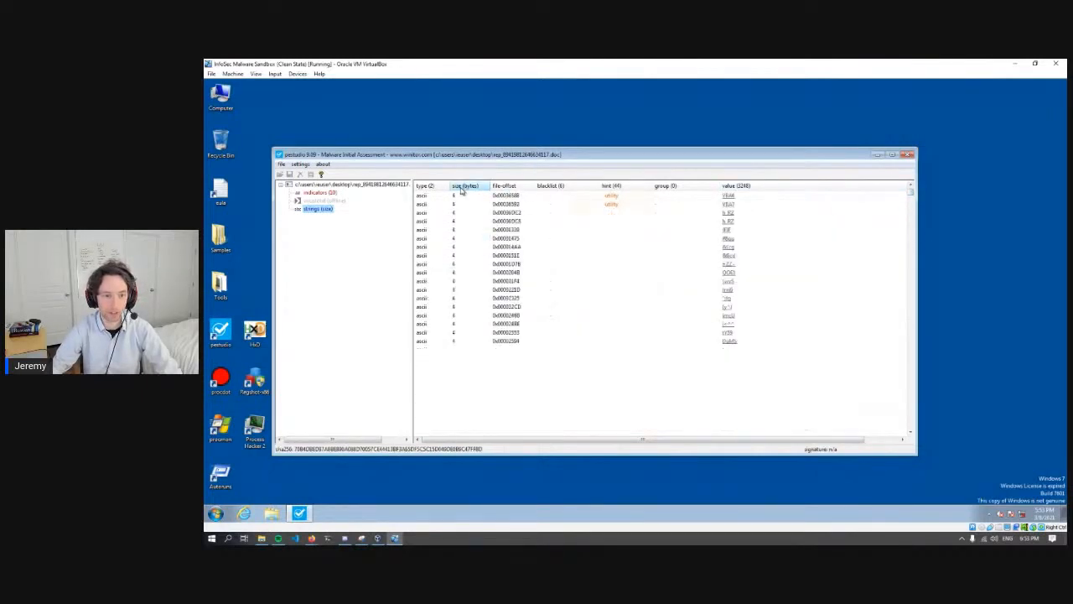
{"action": "left_click", "coordinate": [470, 188]}
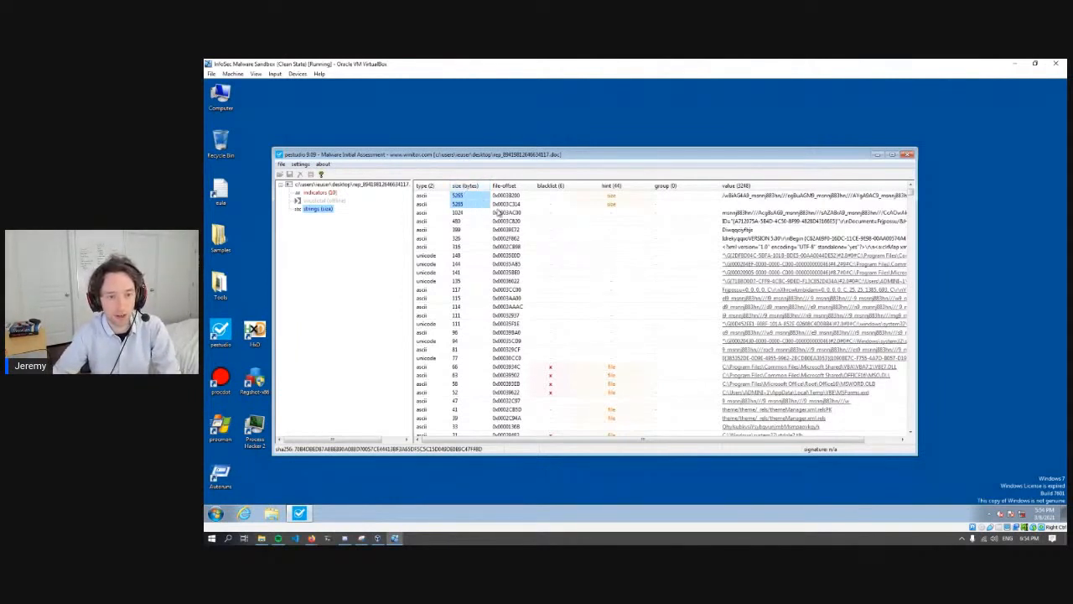
- Inspect the values of the largest strings, including the two flagged with the size hint
{"action": "left_click", "coordinate": [658, 206]}
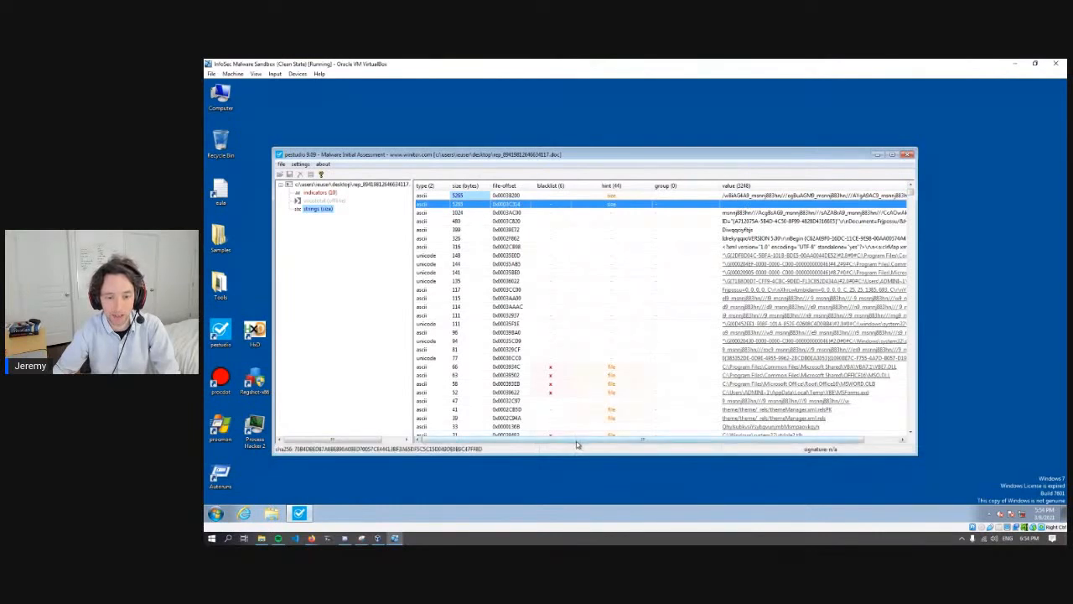
{"action": "left_click_drag", "start_coordinate": [642, 441], "coordinate": [746, 445]}
{"action": "left_click", "coordinate": [792, 195]}
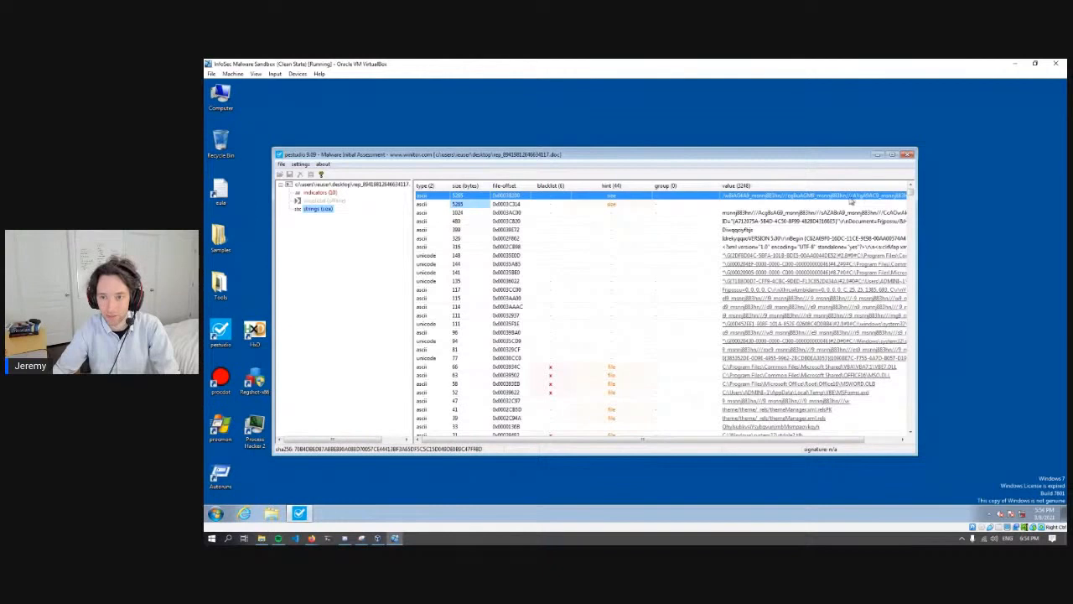
{"action": "left_click_drag", "start_coordinate": [695, 441], "coordinate": [746, 446]}
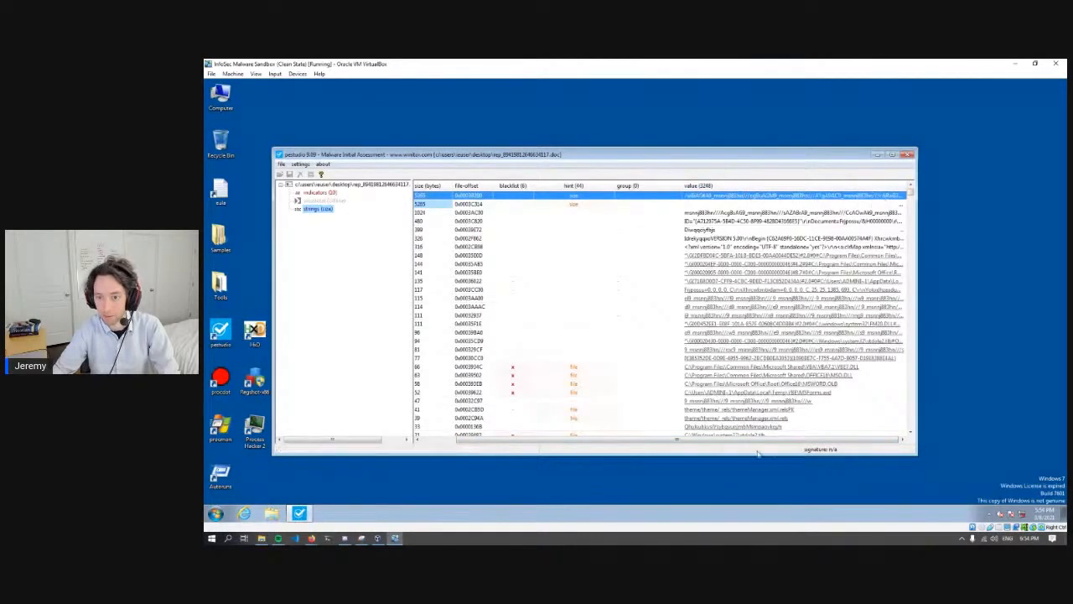
{"action": "left_click_drag", "start_coordinate": [761, 443], "coordinate": [642, 445]}
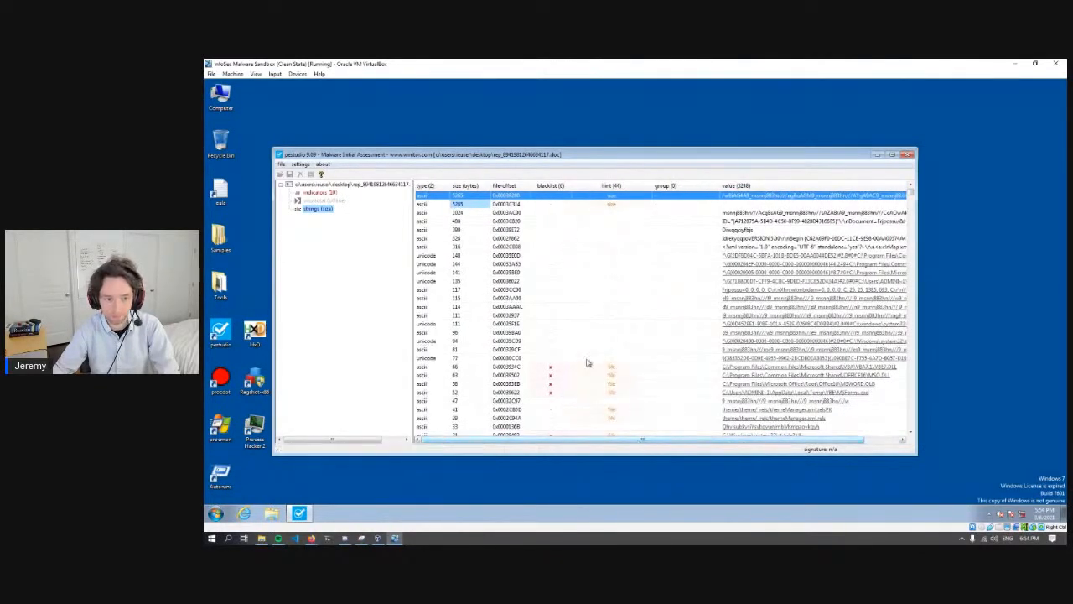
{"action": "left_click", "coordinate": [608, 231]}
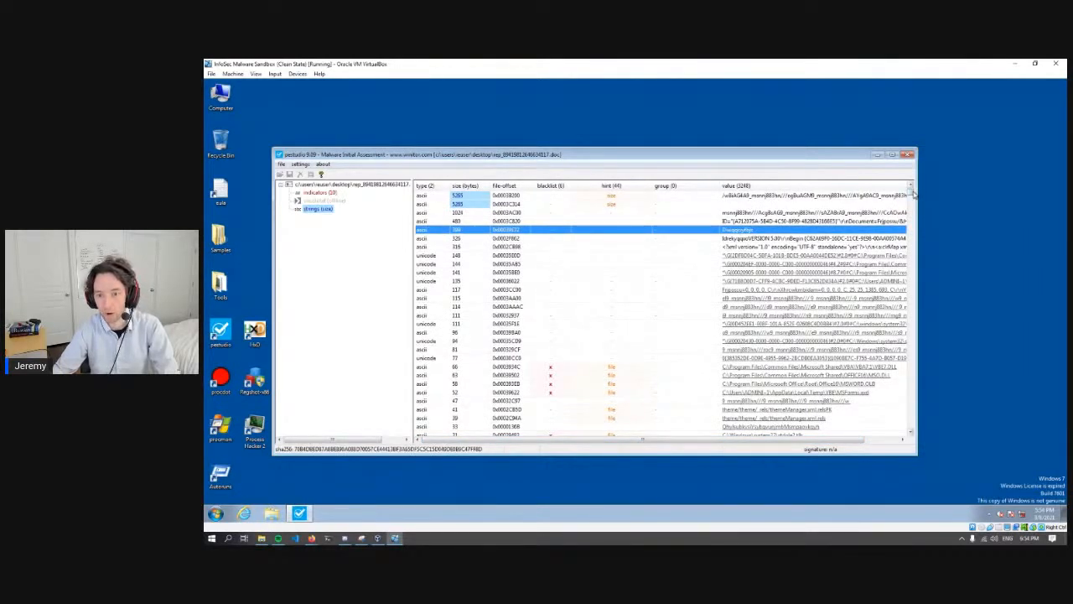
- Browse the shorter strings further down the size-sorted list, including the 9-byte base64 entry
{"action": "left_click_drag", "start_coordinate": [913, 194], "coordinate": [912, 265]}
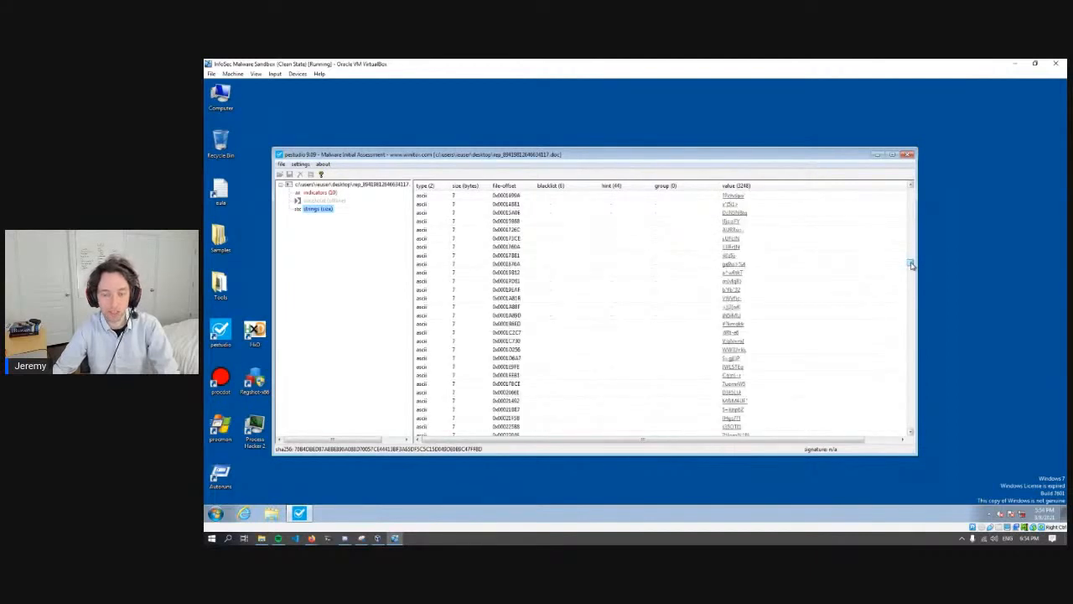
{"action": "left_click_drag", "start_coordinate": [911, 265], "coordinate": [891, 237]}
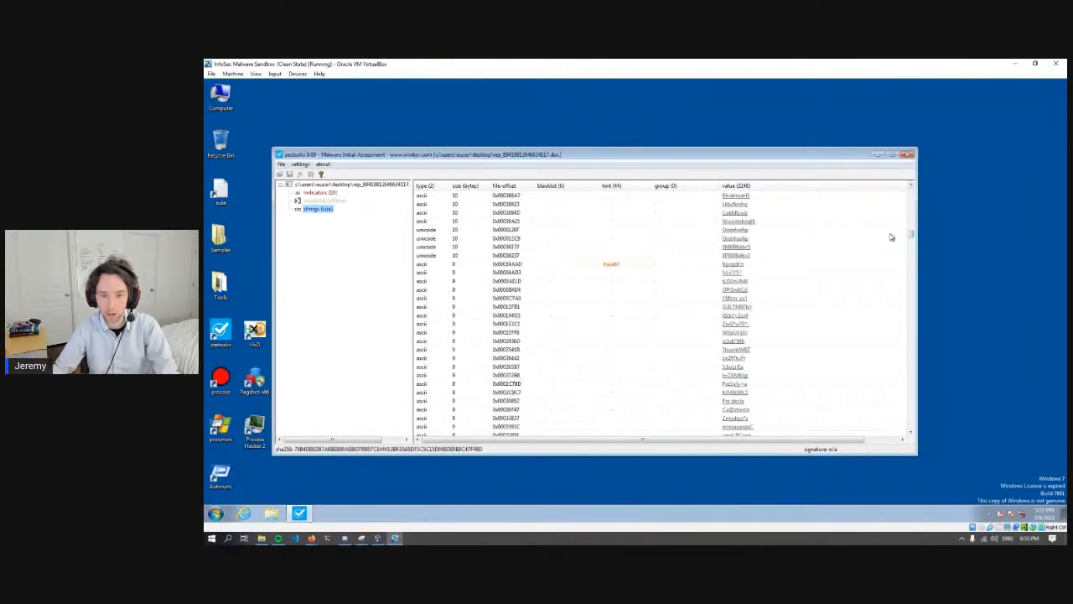
{"action": "left_click", "coordinate": [783, 265]}
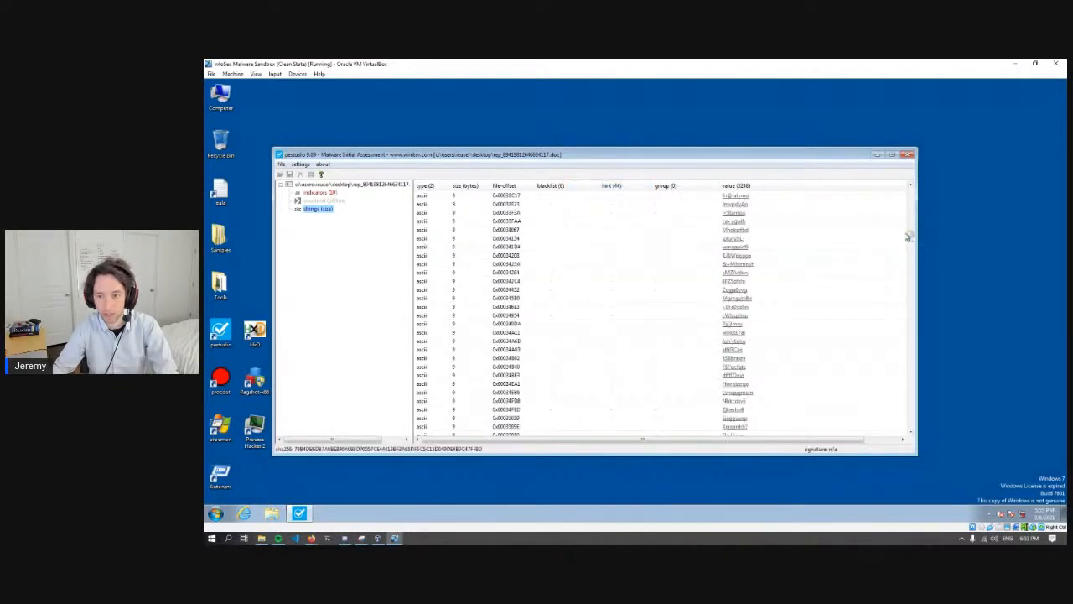
- Sort the strings by hint and examine the keyboard, office, size and utility entries
{"action": "left_click_drag", "start_coordinate": [909, 235], "coordinate": [913, 180]}
{"action": "left_click", "coordinate": [616, 186]}
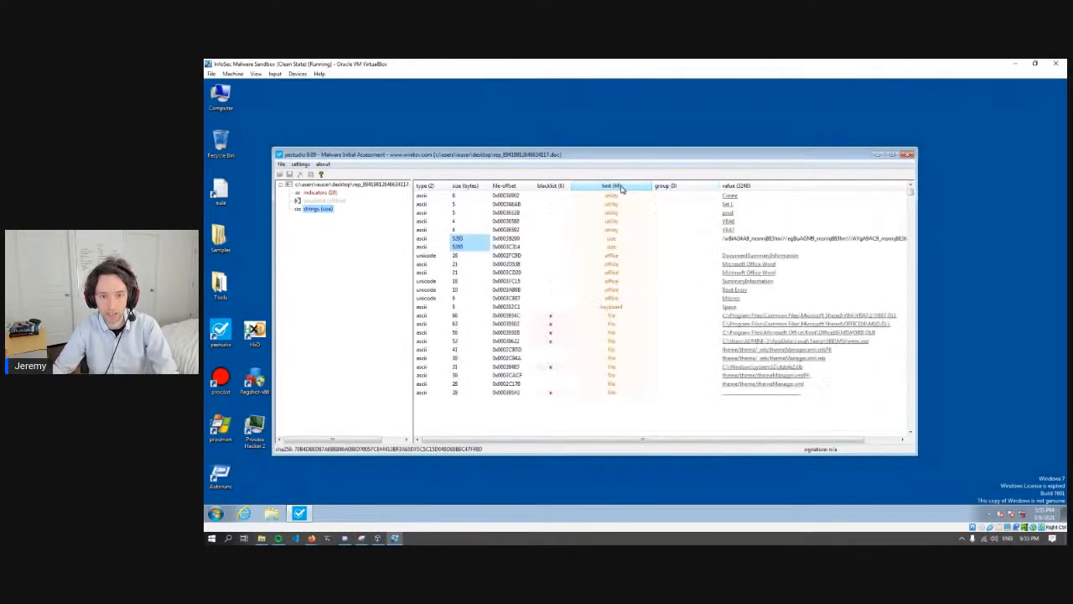
{"action": "left_click", "coordinate": [638, 291]}
{"action": "left_click", "coordinate": [635, 306]}
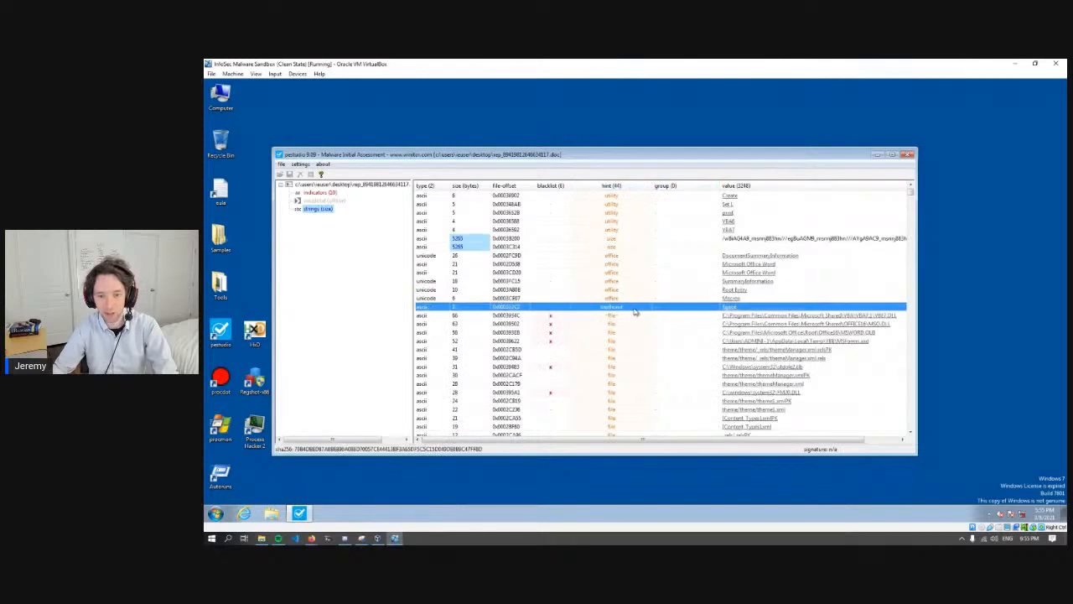
{"action": "left_click", "coordinate": [629, 272]}
{"action": "left_click", "coordinate": [635, 249]}
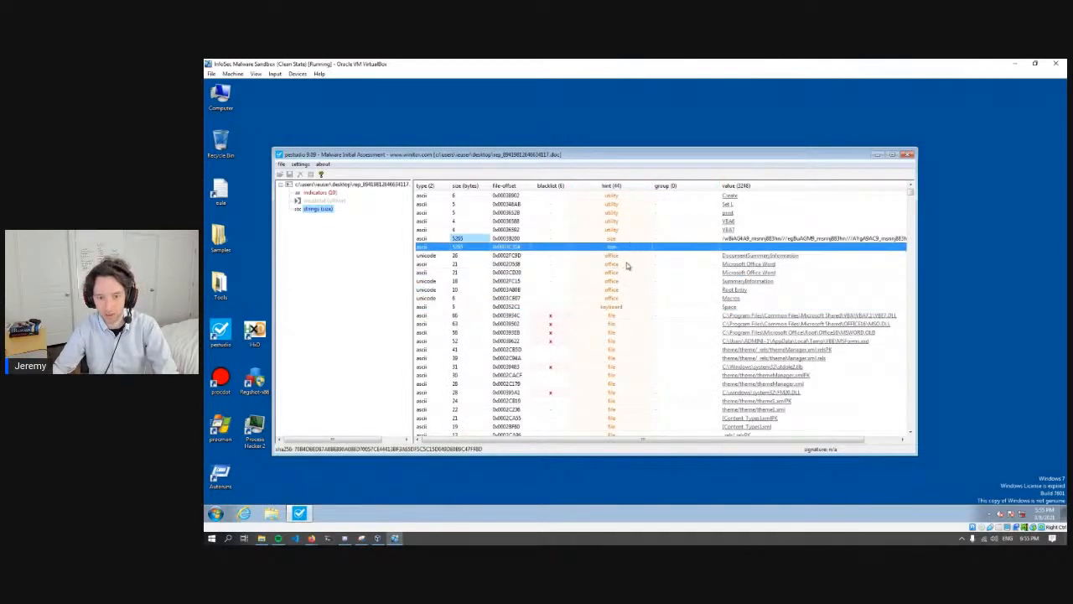
{"action": "left_click", "coordinate": [628, 264]}
{"action": "left_click", "coordinate": [635, 282]}
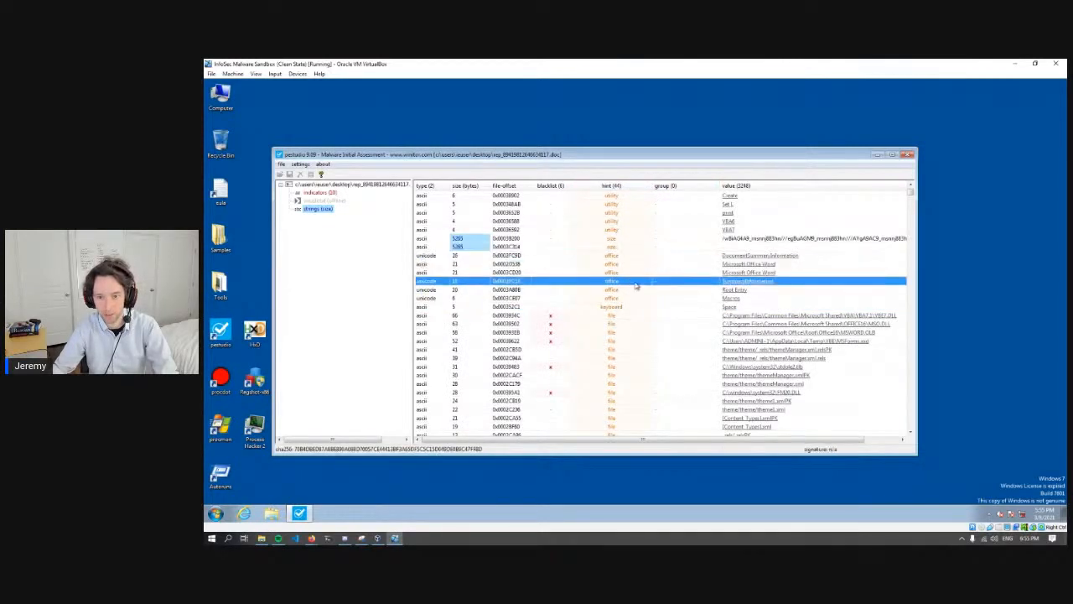
{"action": "left_click", "coordinate": [626, 205]}
{"action": "left_click", "coordinate": [624, 196]}
{"action": "left_click", "coordinate": [627, 205]}
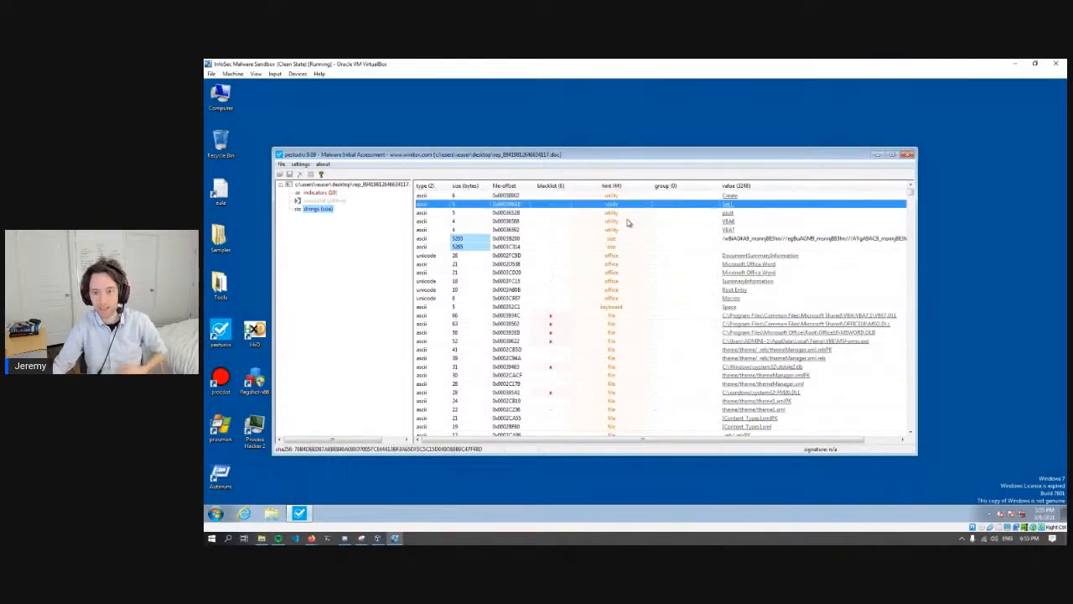
{"action": "left_click", "coordinate": [630, 221]}
- Examine the strings with the file hint, including the blacklisted library paths and theme XML references
{"action": "scroll", "coordinate": [635, 314], "scroll_direction": "down", "scroll_amount": 2}
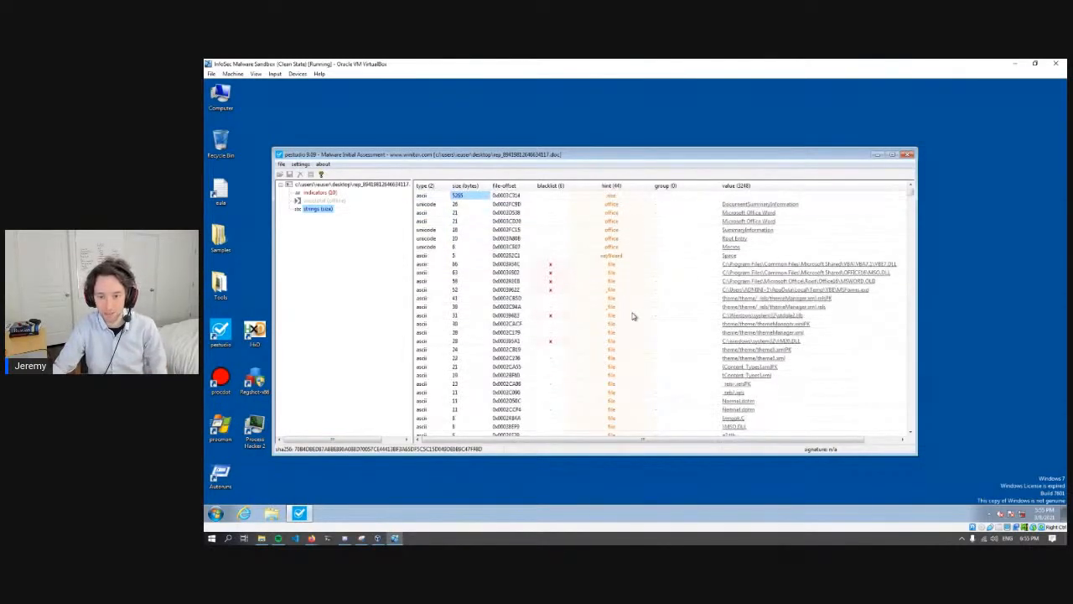
{"action": "left_click", "coordinate": [637, 273]}
{"action": "left_click", "coordinate": [633, 297]}
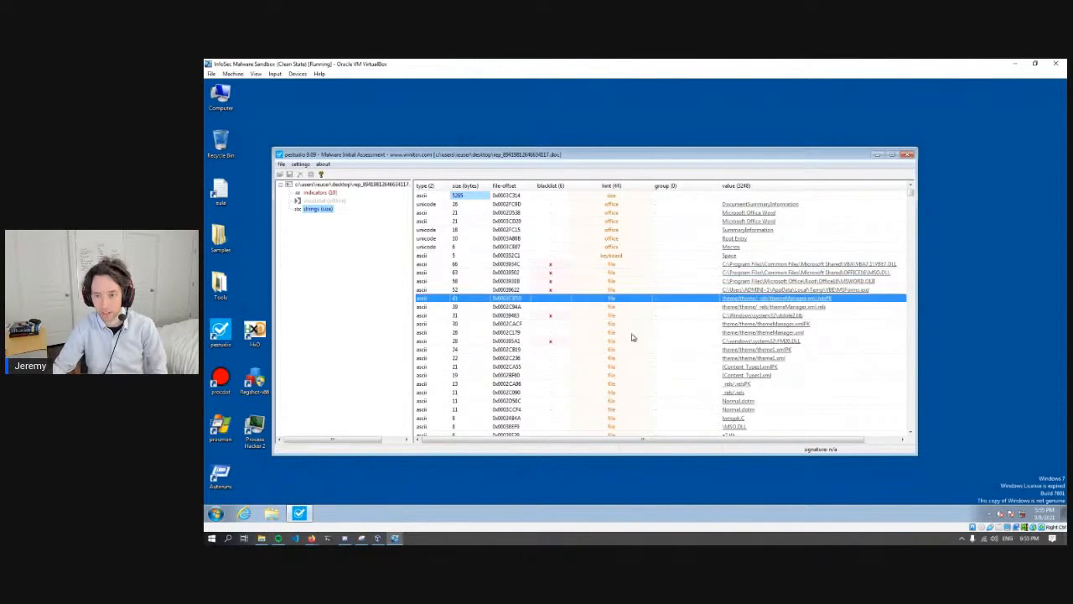
{"action": "left_click", "coordinate": [630, 340]}
{"action": "left_click", "coordinate": [621, 377]}
{"action": "left_click", "coordinate": [618, 334]}
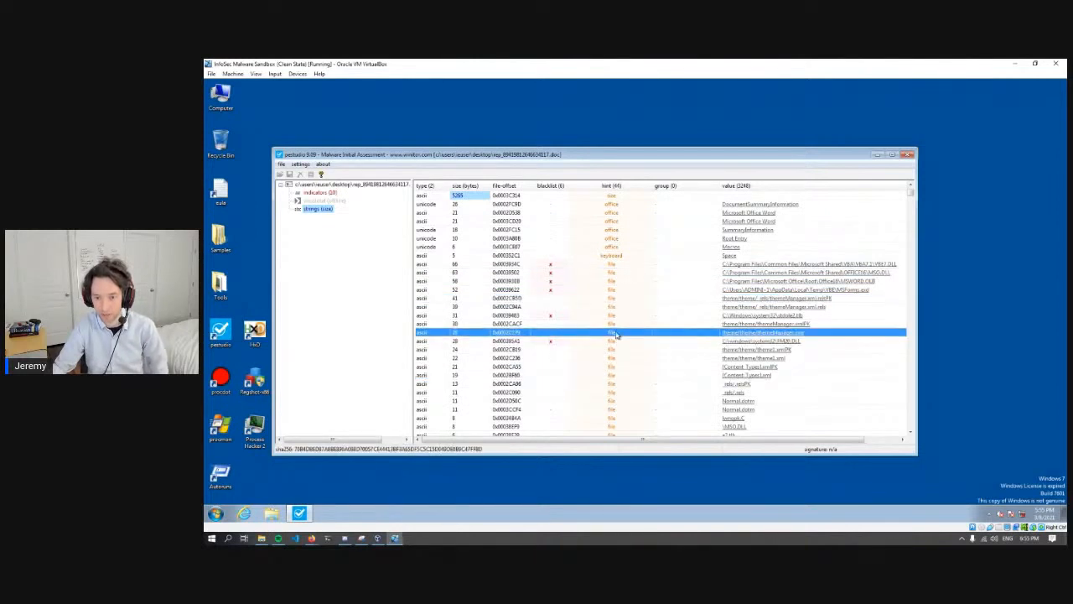
{"action": "left_click", "coordinate": [611, 307]}
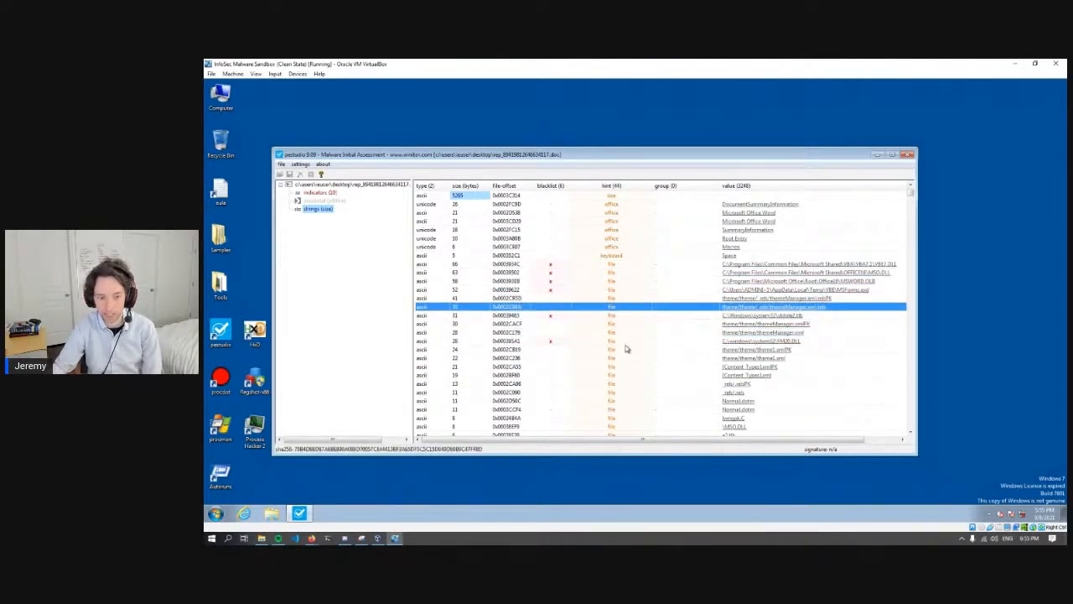
- Examine the strings with the base64 hint
{"action": "scroll", "coordinate": [624, 348], "scroll_direction": "down", "scroll_amount": 8}
{"action": "scroll", "coordinate": [624, 348], "scroll_direction": "down", "scroll_amount": 2}
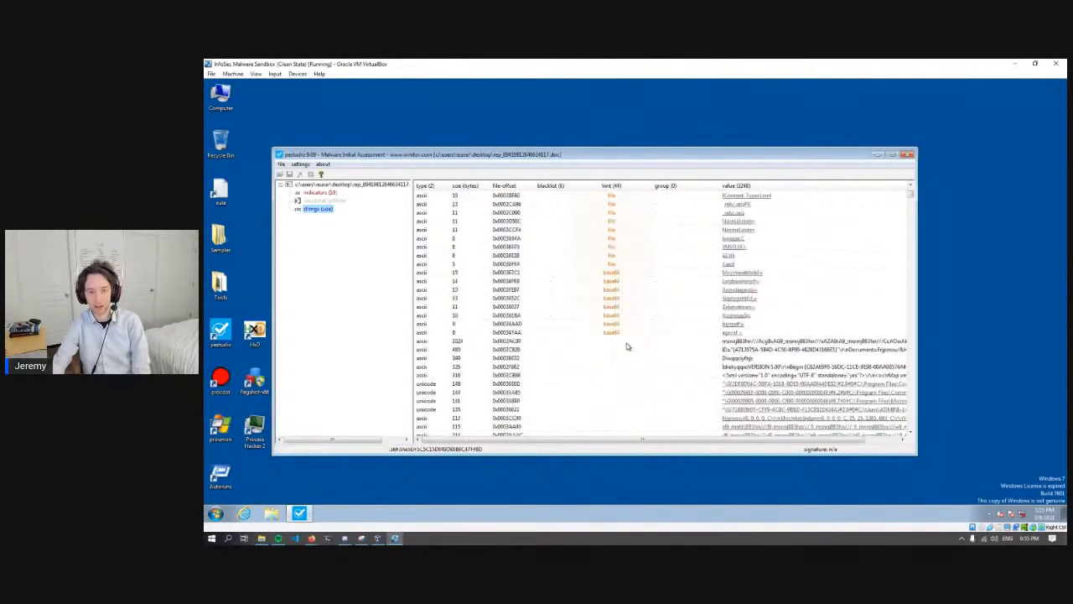
{"action": "left_click", "coordinate": [625, 292]}
{"action": "left_click", "coordinate": [624, 319]}
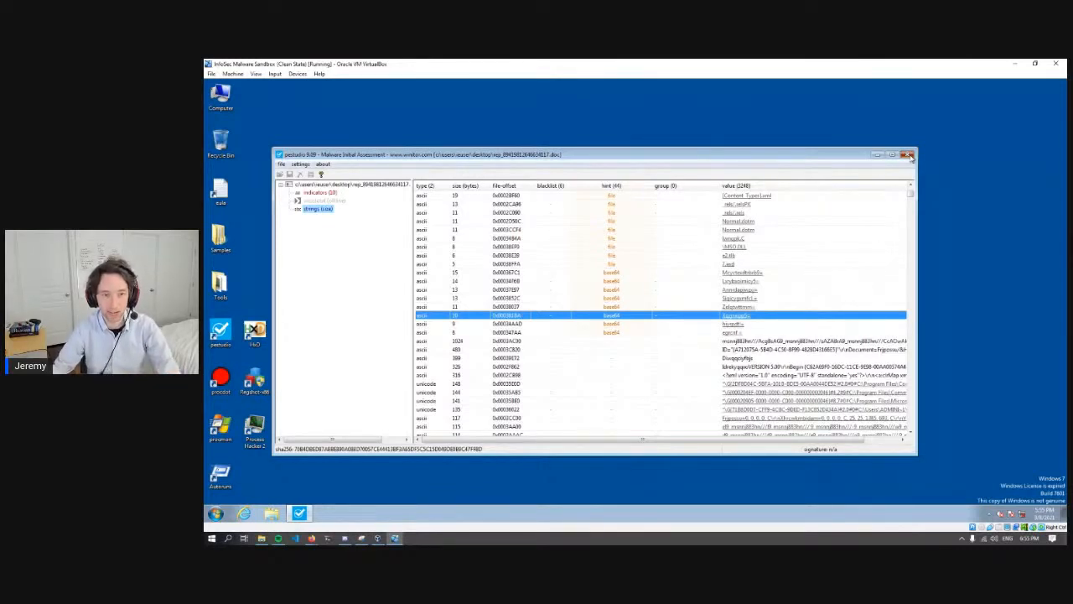
- View the document's file properties and check its MD5 hash and entropy
{"action": "left_click", "coordinate": [343, 184]}
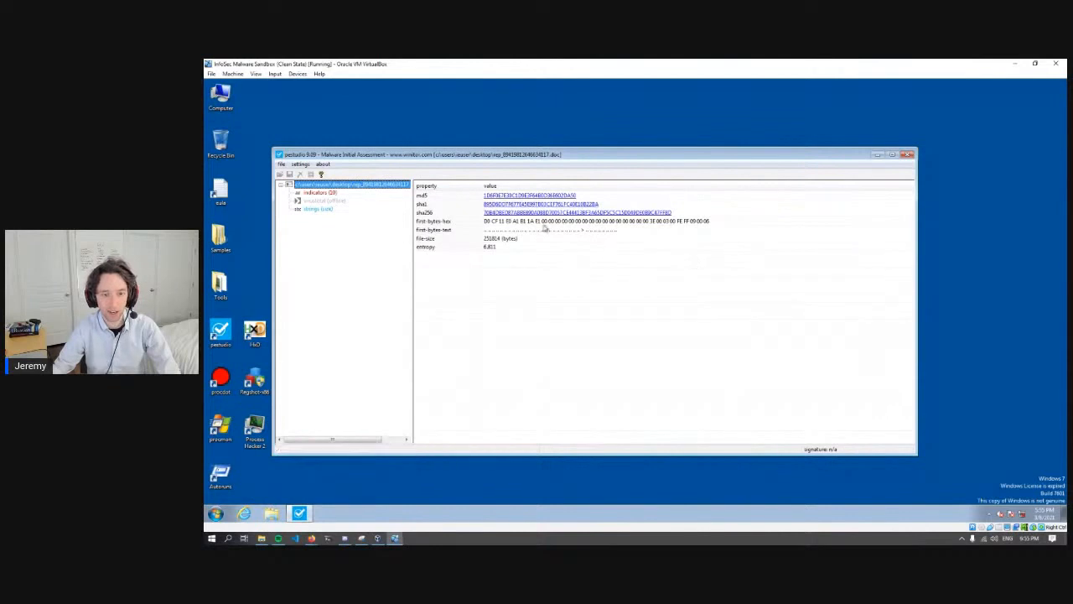
{"action": "left_click", "coordinate": [499, 198]}
{"action": "left_click", "coordinate": [498, 247]}
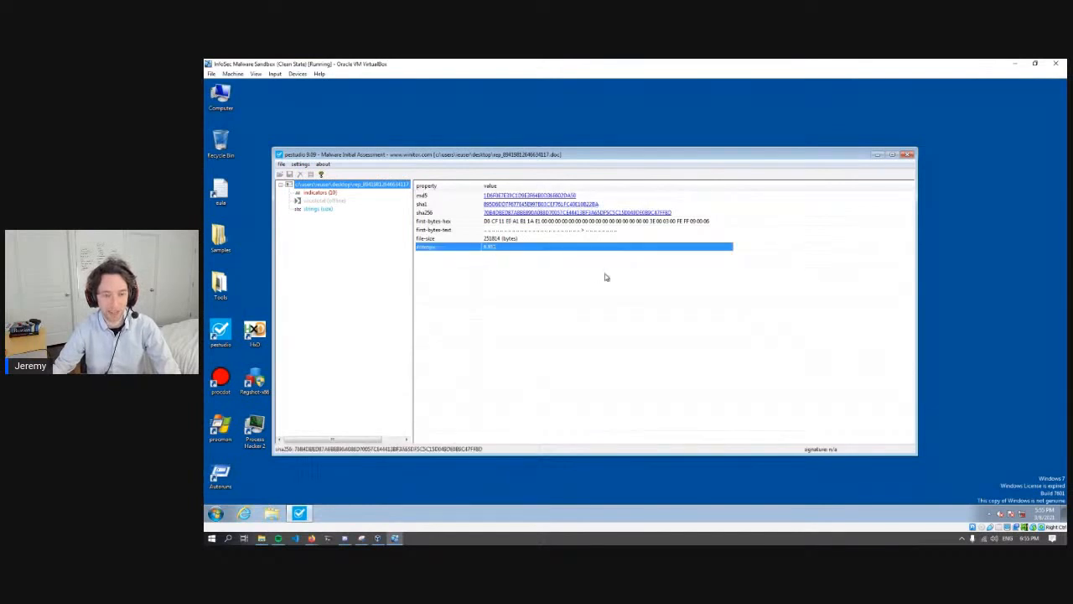
- Close pestudio and switch to the malware analysis presentation in Firefox
{"action": "left_click", "coordinate": [907, 156]}
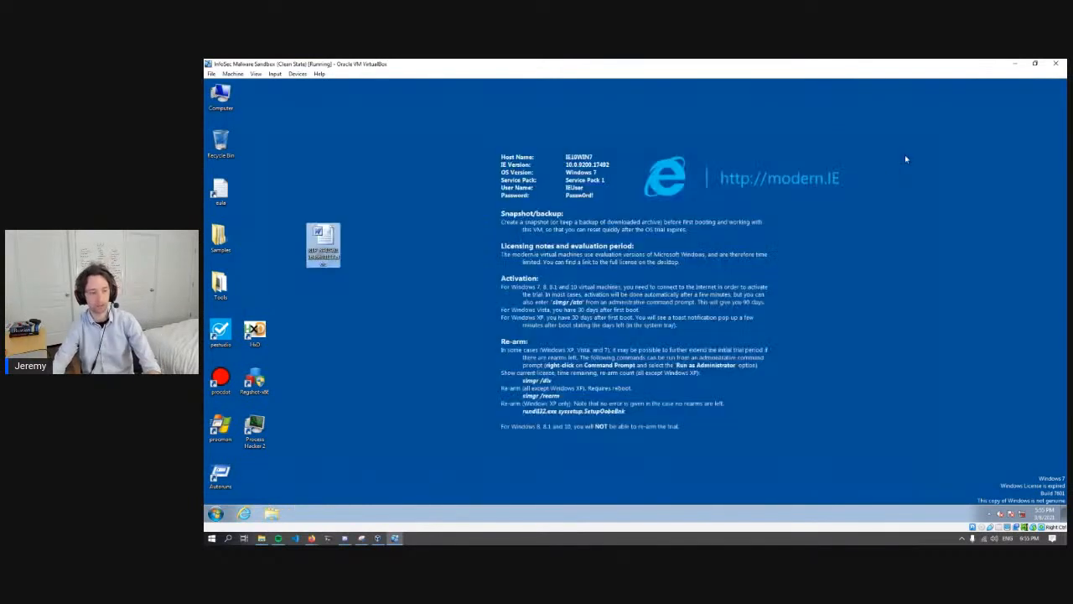
{"action": "left_click", "coordinate": [317, 319]}
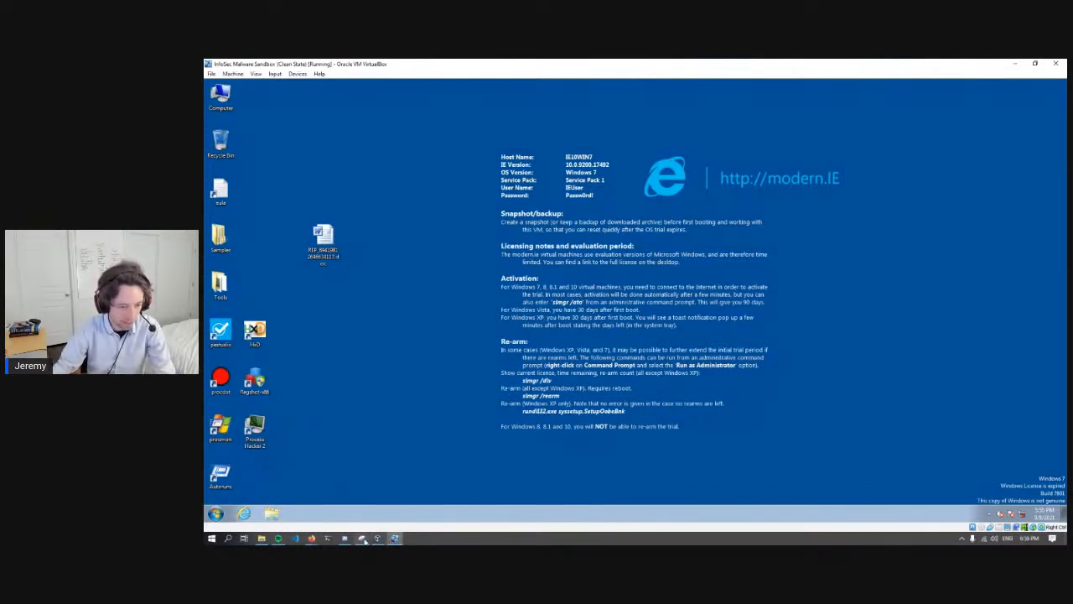
{"action": "mouse_move", "coordinate": [311, 538]}
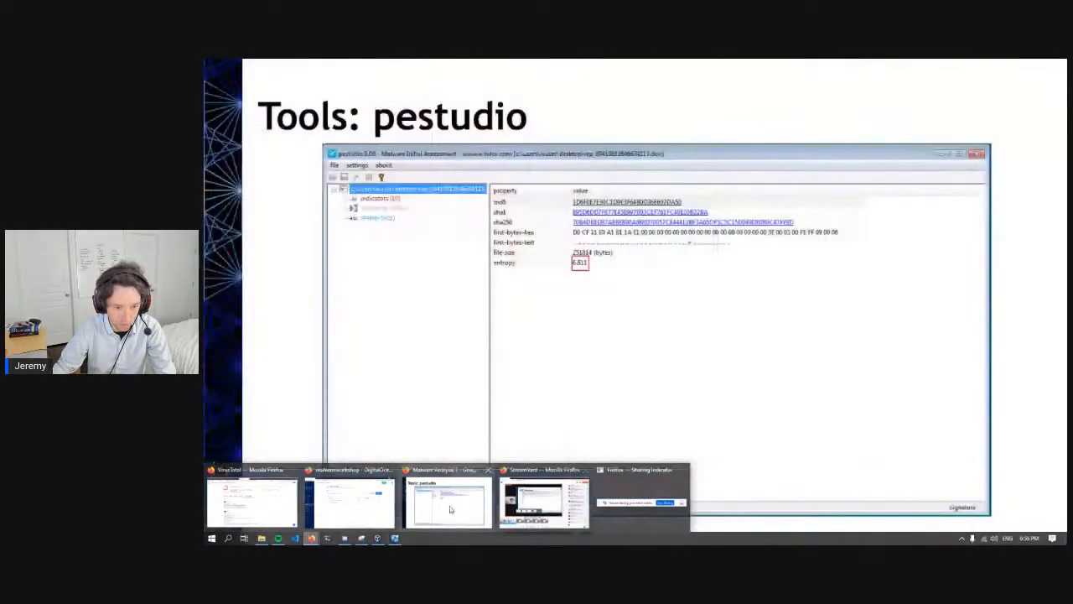
{"action": "left_click", "coordinate": [450, 508]}
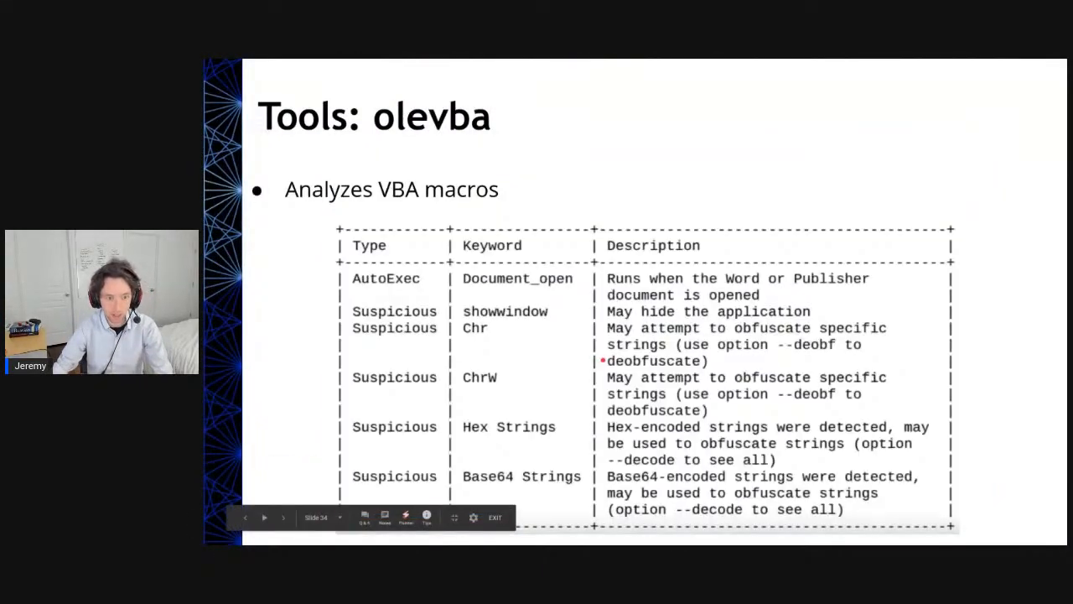
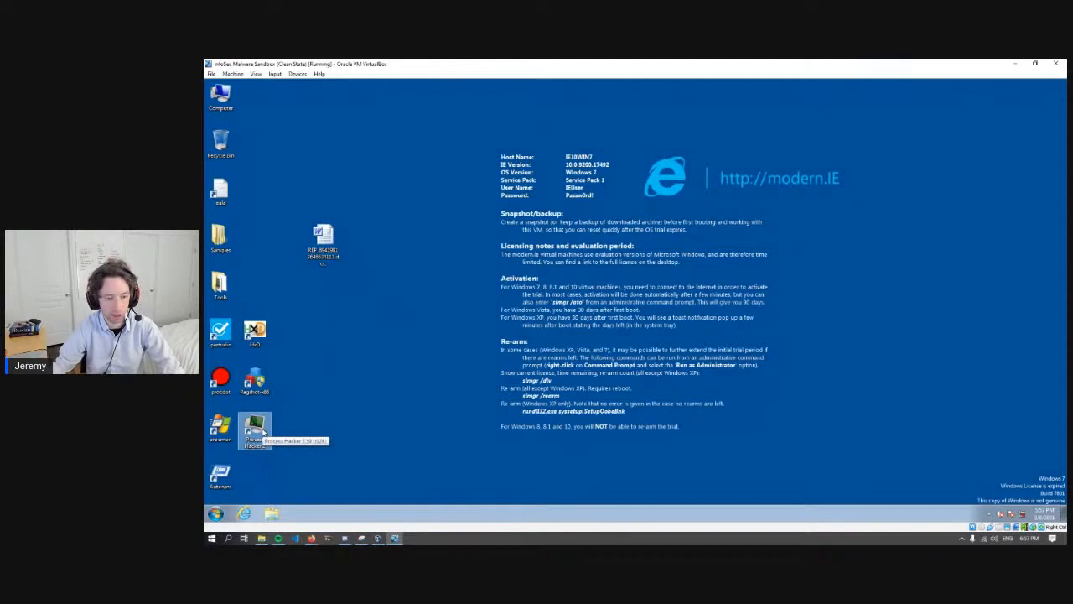
- Run Process Hacker as administrator from the sandbox desktop, allow it to make changes, and move its window clear of the desktop icons
{"action": "right_click", "coordinate": [263, 431]}
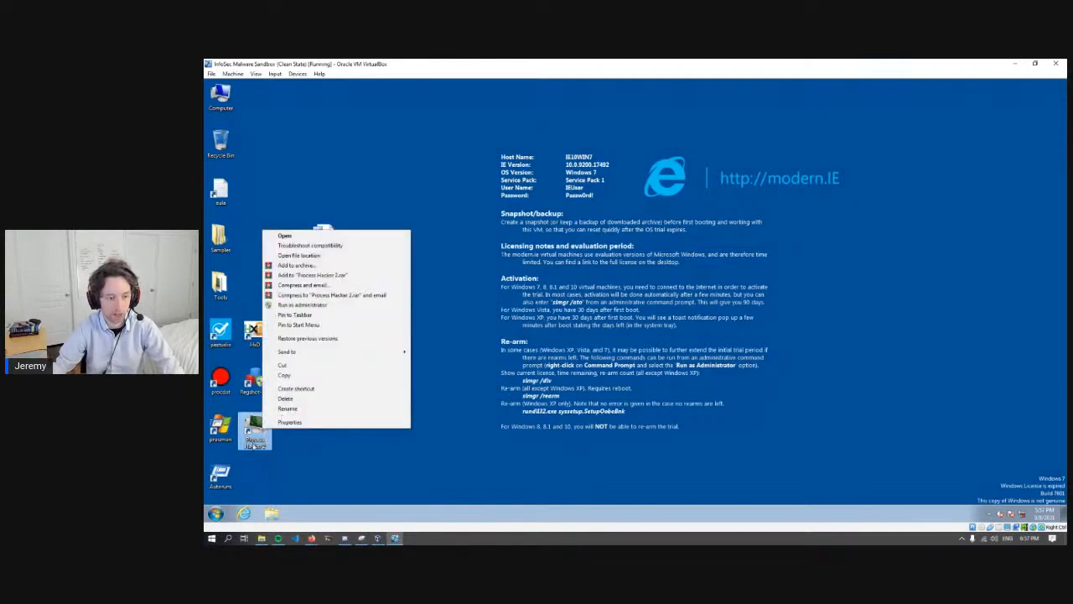
{"action": "left_click", "coordinate": [257, 431]}
{"action": "right_click", "coordinate": [258, 429]}
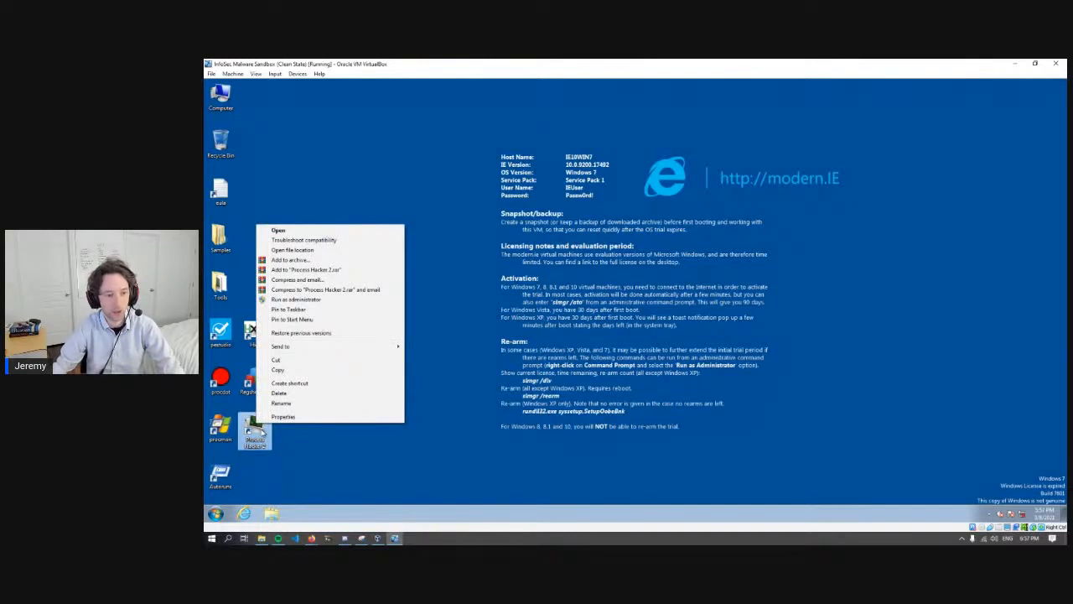
{"action": "left_click", "coordinate": [295, 301]}
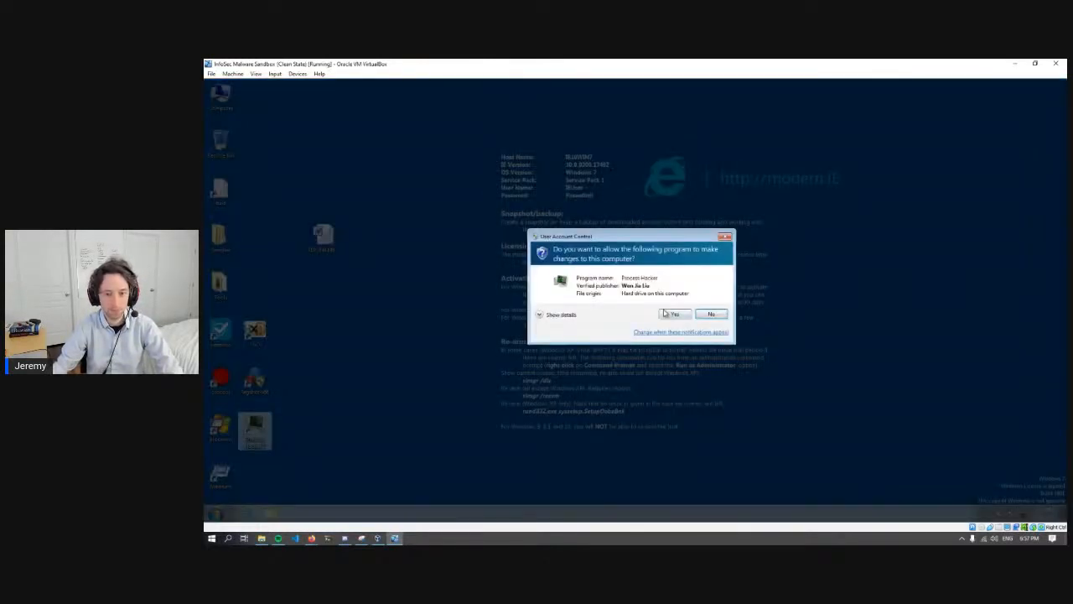
{"action": "left_click", "coordinate": [665, 314]}
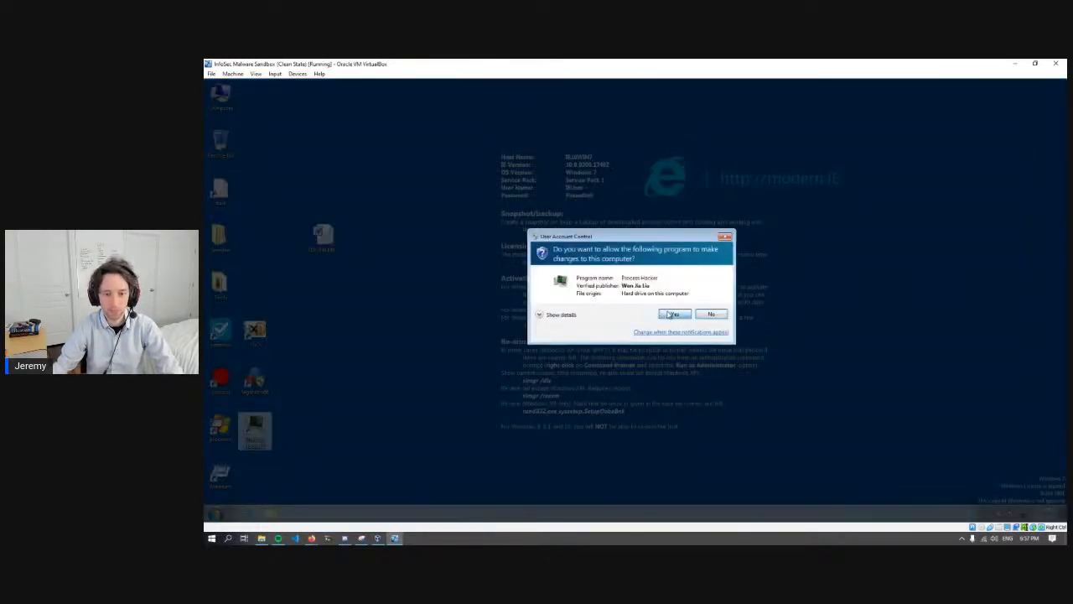
{"action": "left_click_drag", "start_coordinate": [399, 132], "coordinate": [460, 130]}
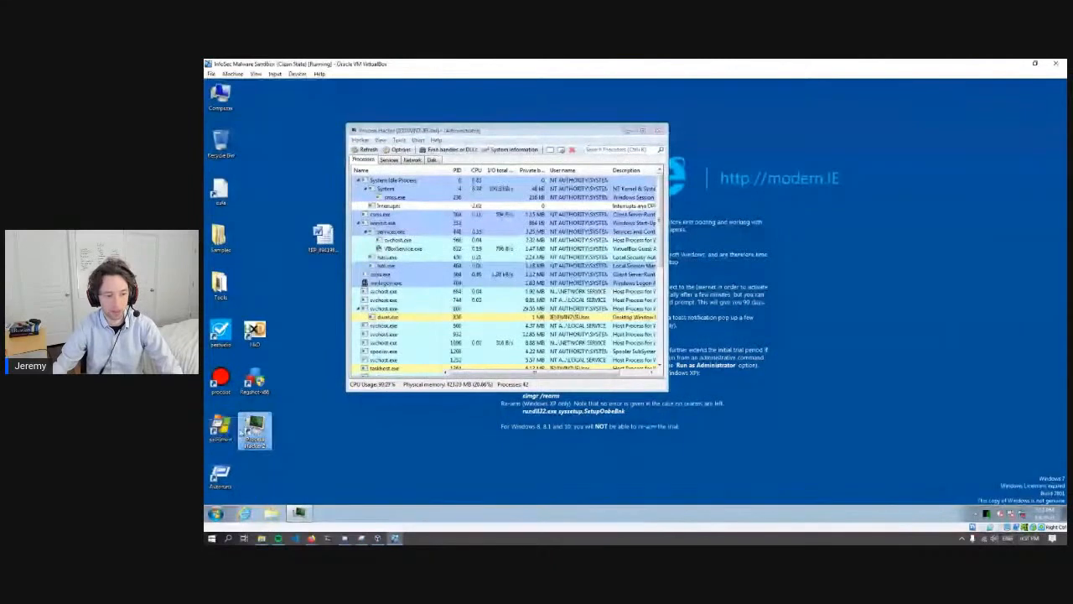
- Launch Process Monitor with elevated rights and disable the filter that includes only Process Create operations
{"action": "double_click", "coordinate": [222, 429]}
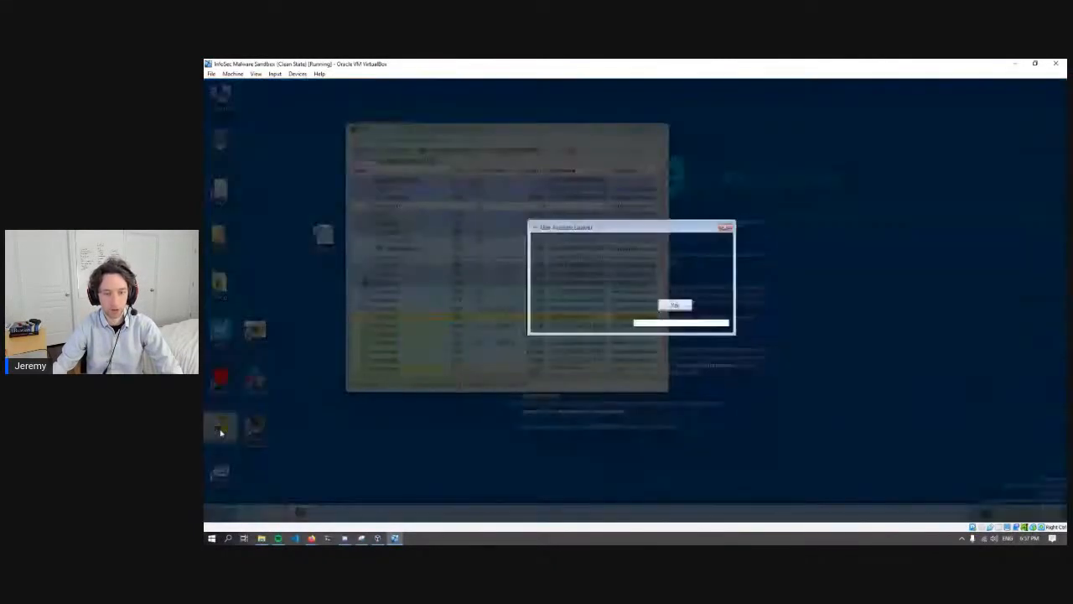
{"action": "left_click", "coordinate": [673, 305]}
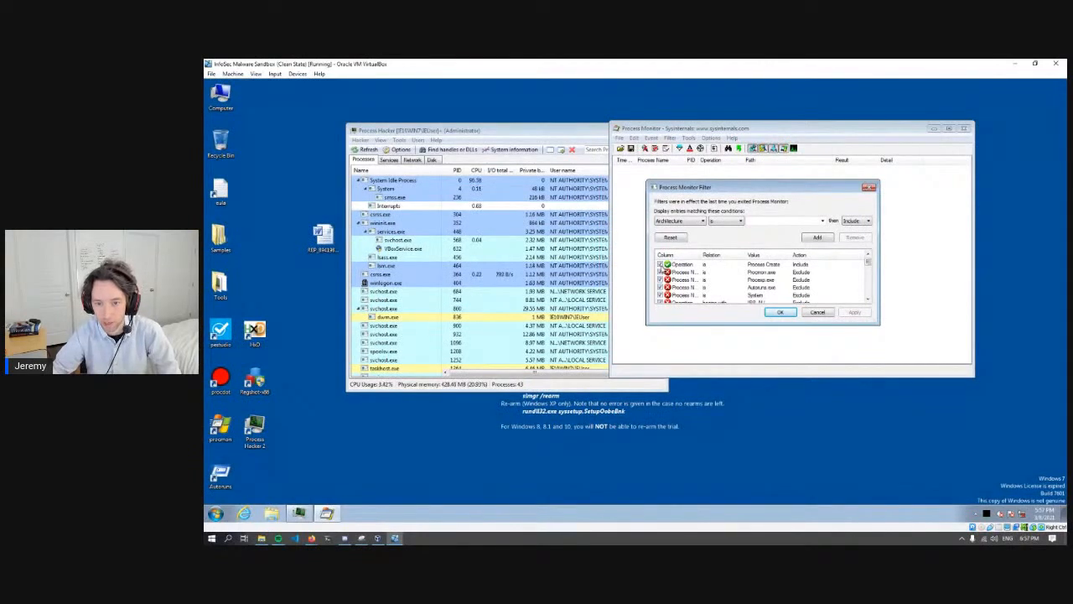
{"action": "left_click", "coordinate": [661, 265]}
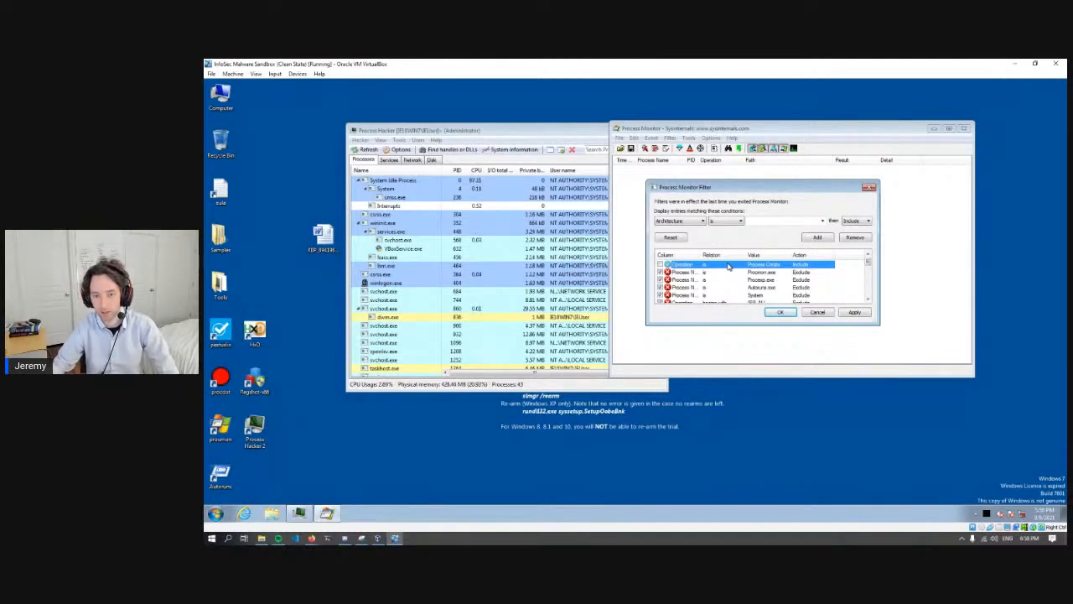
{"action": "left_click", "coordinate": [784, 312]}
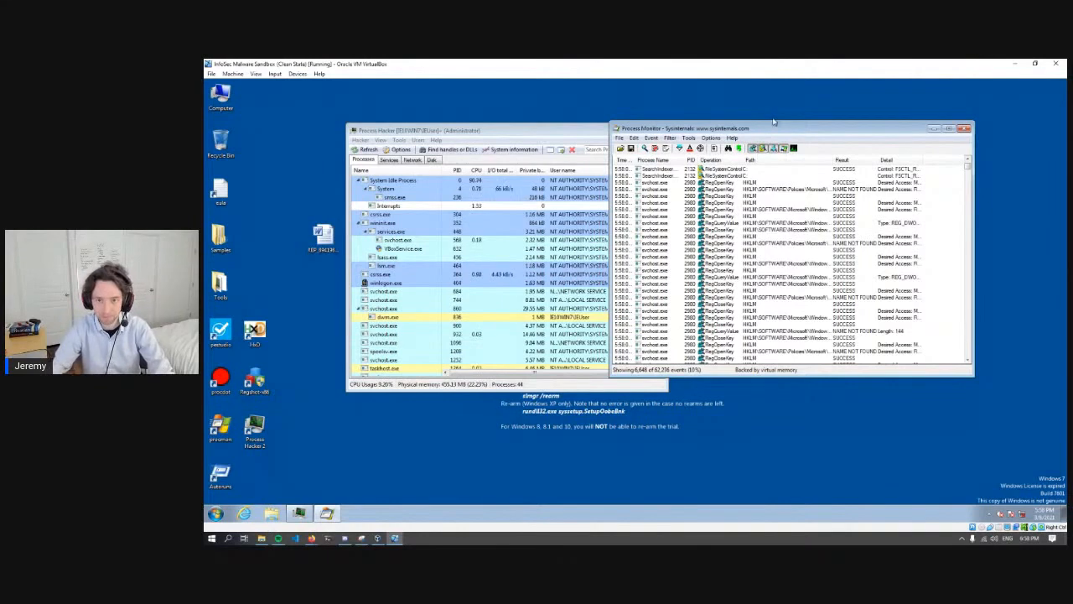
- Enlarge Process Hacker and Process Monitor to the desktop's height and arrange them side by side, leaving the Word document icon accessible
{"action": "left_click_drag", "start_coordinate": [776, 120], "coordinate": [776, 81]}
{"action": "left_click_drag", "start_coordinate": [653, 377], "coordinate": [653, 500]}
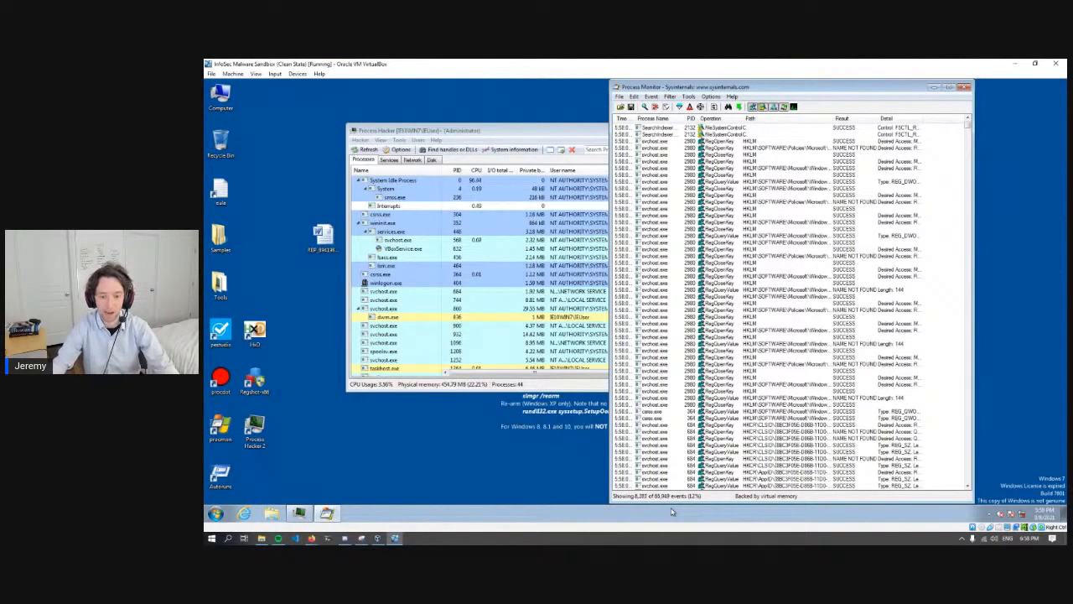
{"action": "left_click", "coordinate": [742, 351]}
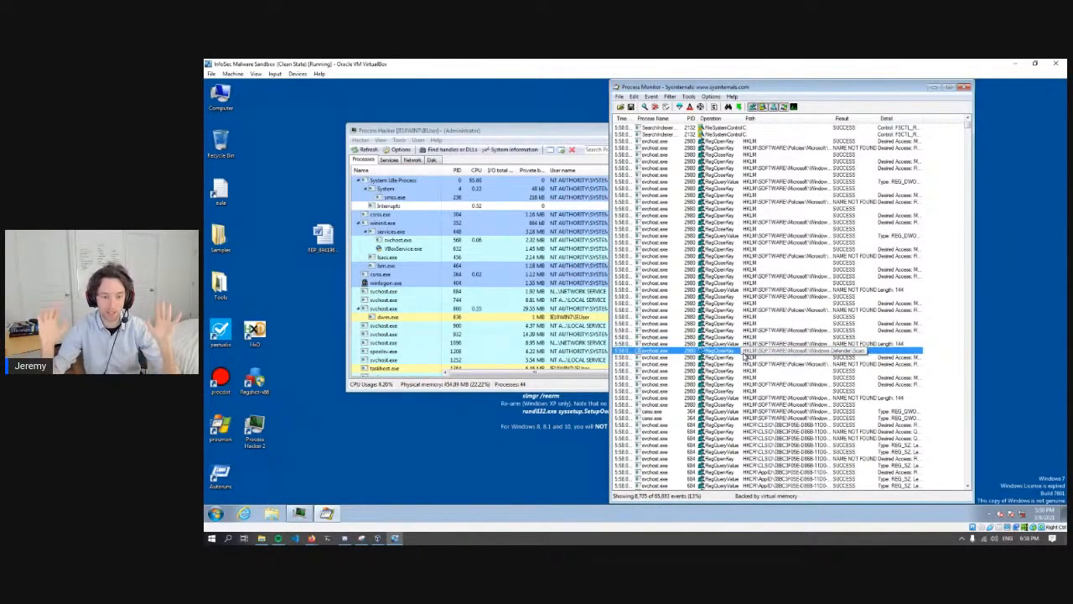
{"action": "left_click_drag", "start_coordinate": [482, 131], "coordinate": [420, 64]}
{"action": "scroll", "coordinate": [454, 321], "scroll_direction": "down", "scroll_amount": 2}
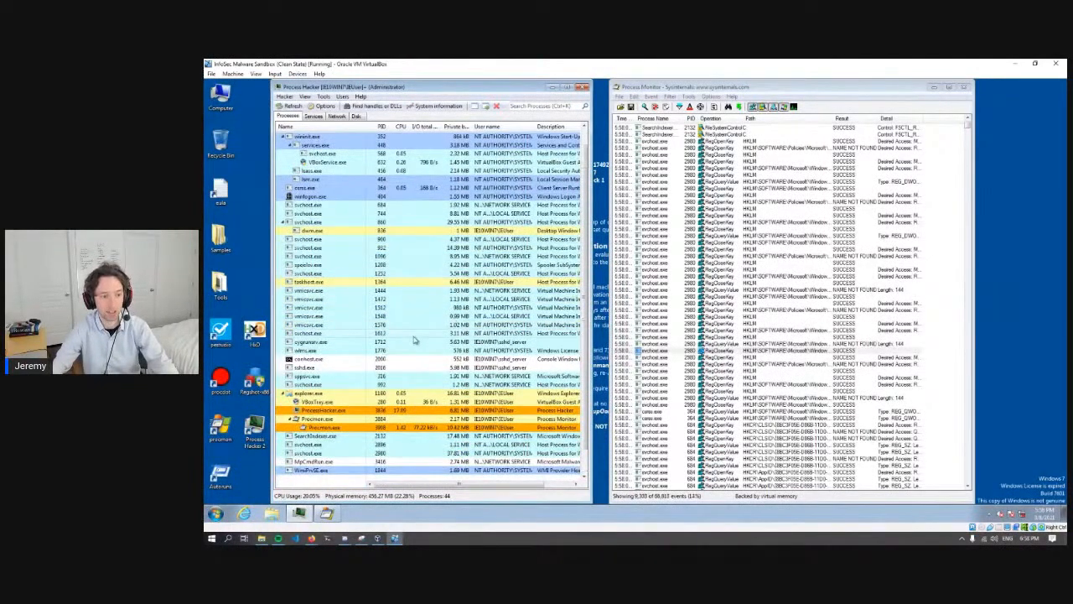
{"action": "scroll", "coordinate": [414, 339], "scroll_direction": "up", "scroll_amount": 2}
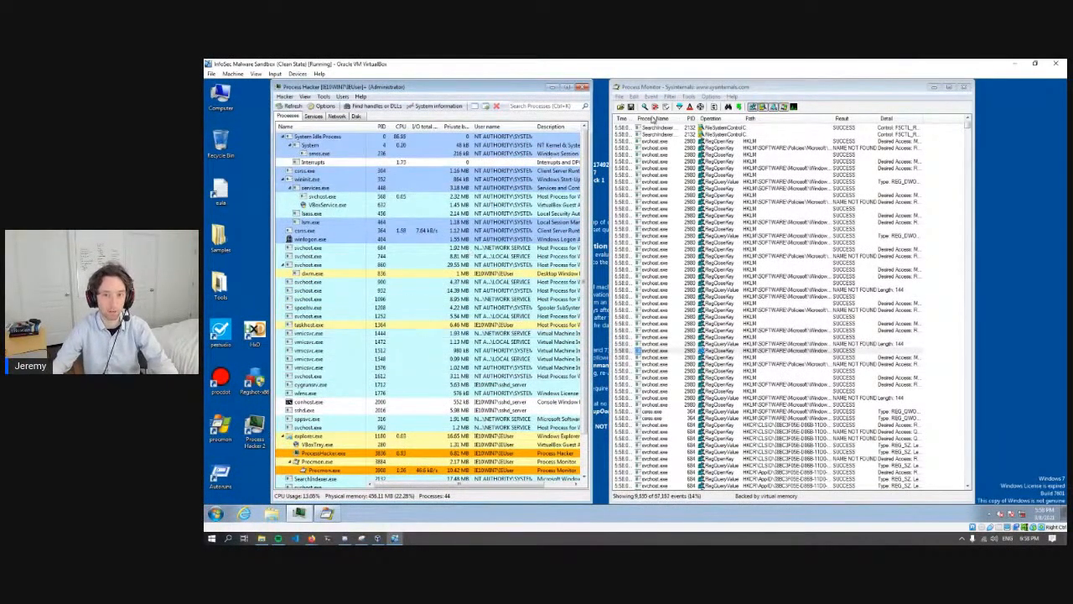
{"action": "left_click", "coordinate": [773, 87]}
{"action": "left_click_drag", "start_coordinate": [773, 87], "coordinate": [865, 87]}
{"action": "left_click_drag", "start_coordinate": [513, 92], "coordinate": [594, 91]}
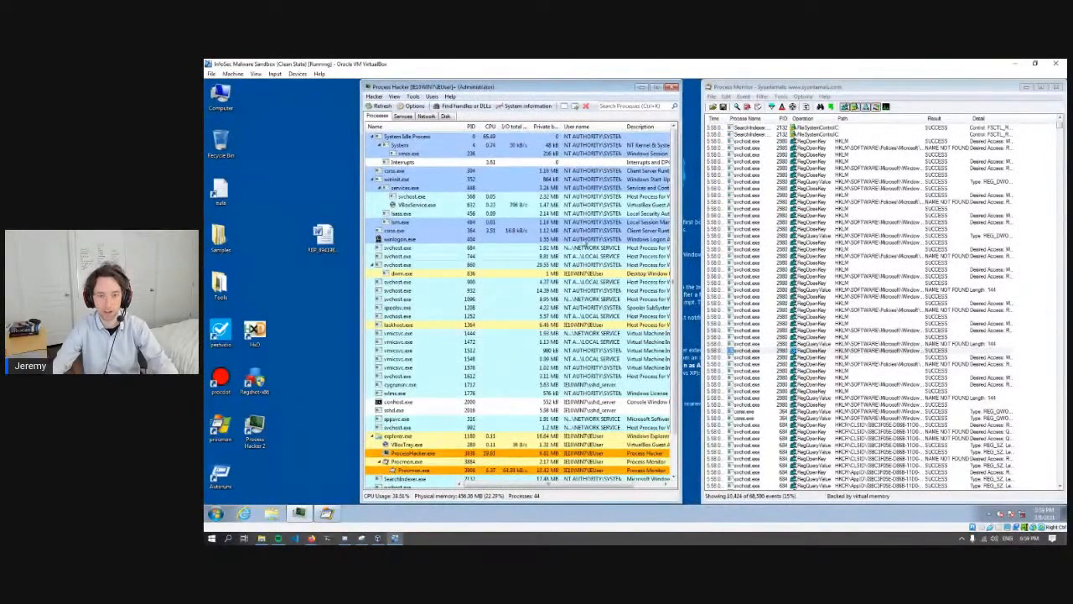
- Move the suspicious document beside the Samples folder, open it in Word, and cancel the Office activation wizard
{"action": "left_click", "coordinate": [324, 206]}
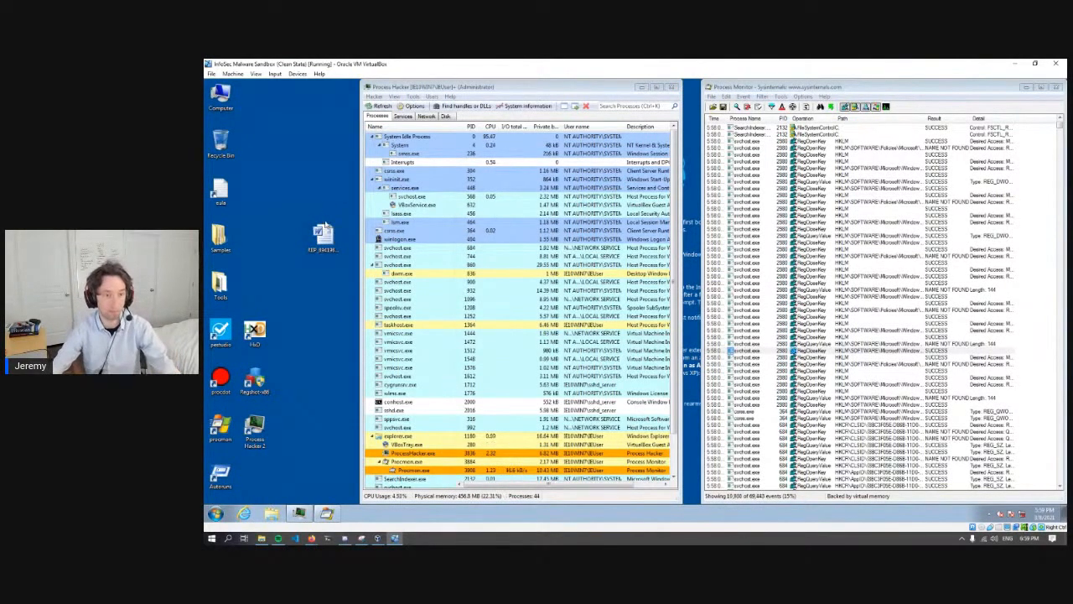
{"action": "left_click", "coordinate": [329, 234]}
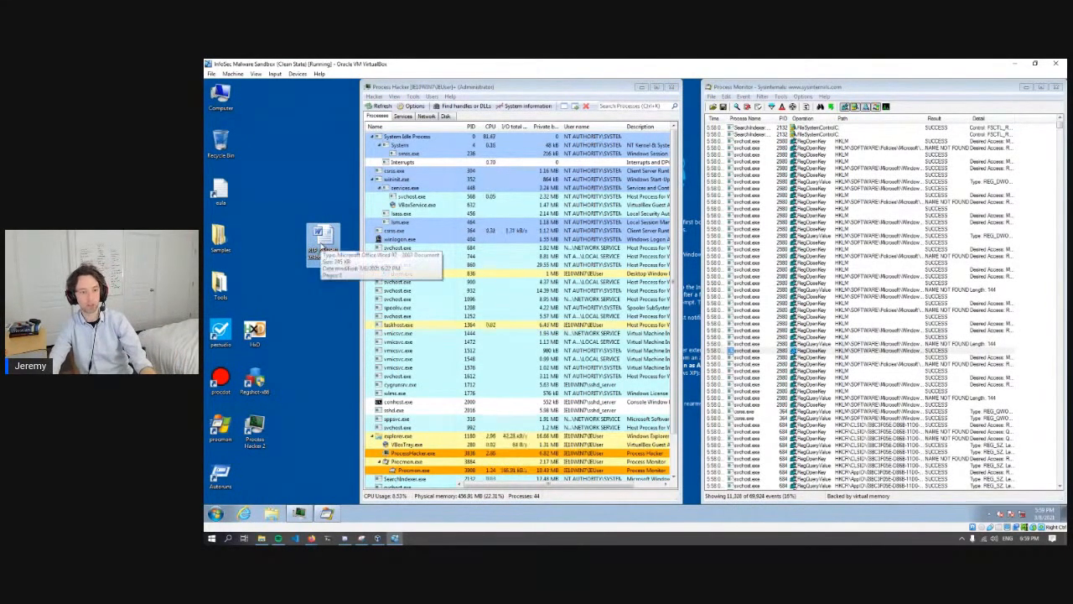
{"action": "left_click_drag", "start_coordinate": [321, 245], "coordinate": [258, 243]}
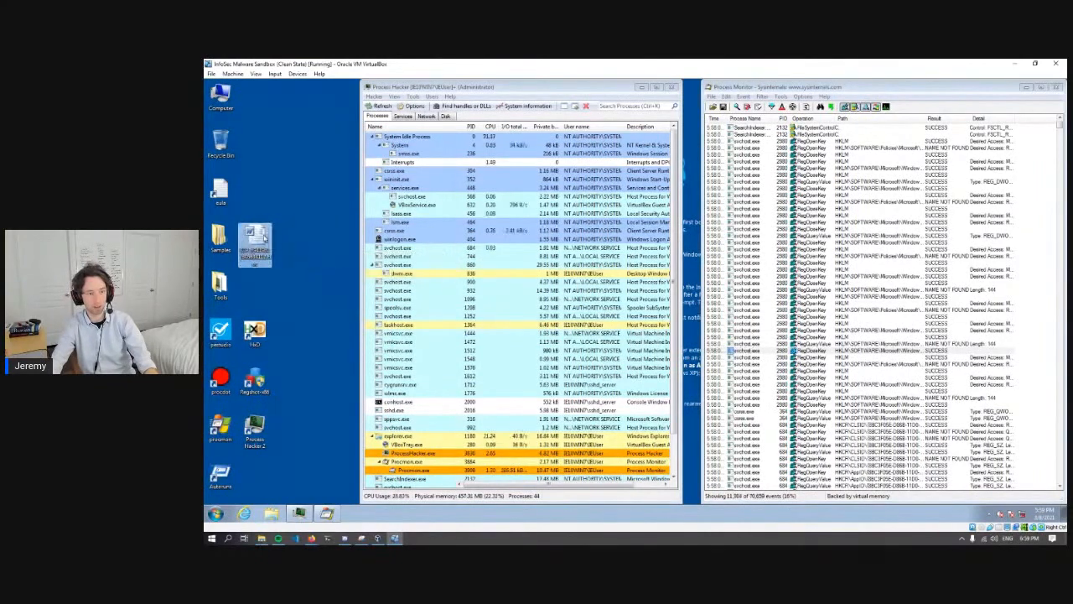
{"action": "double_click", "coordinate": [256, 243]}
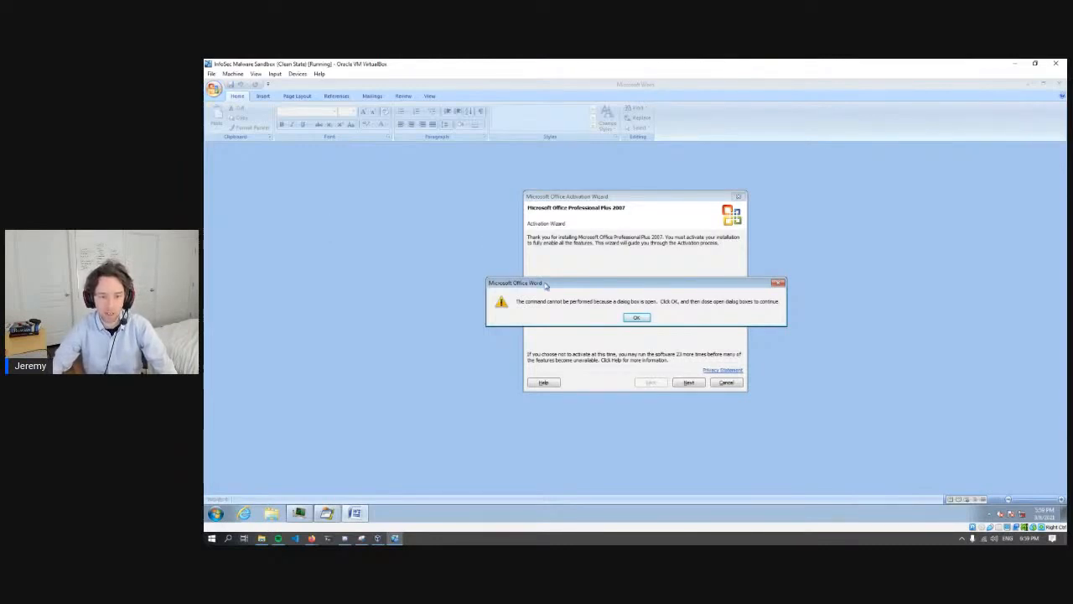
{"action": "left_click", "coordinate": [636, 317]}
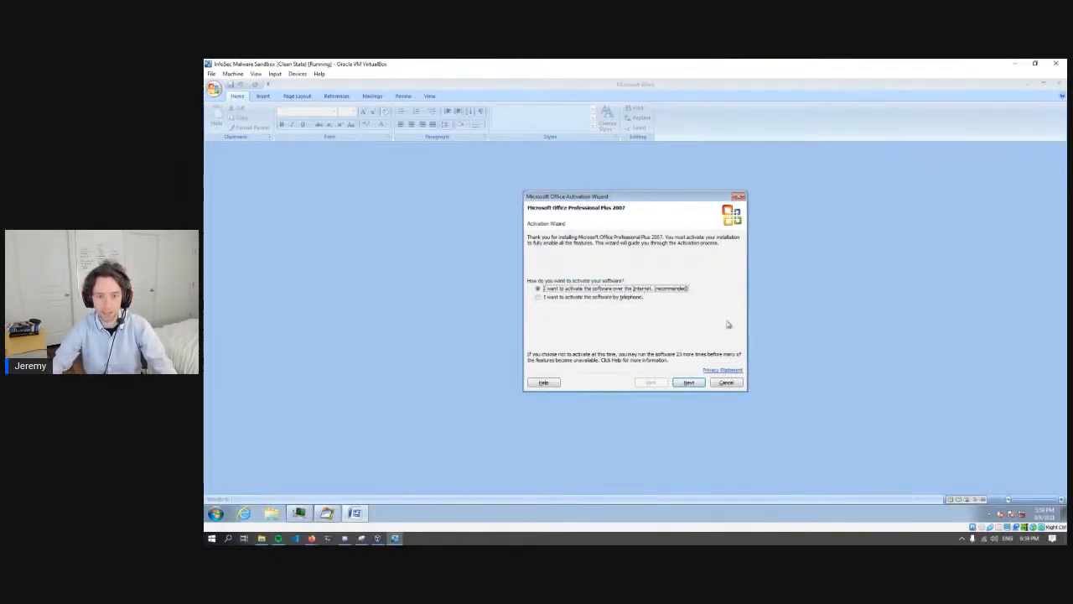
{"action": "left_click", "coordinate": [726, 382]}
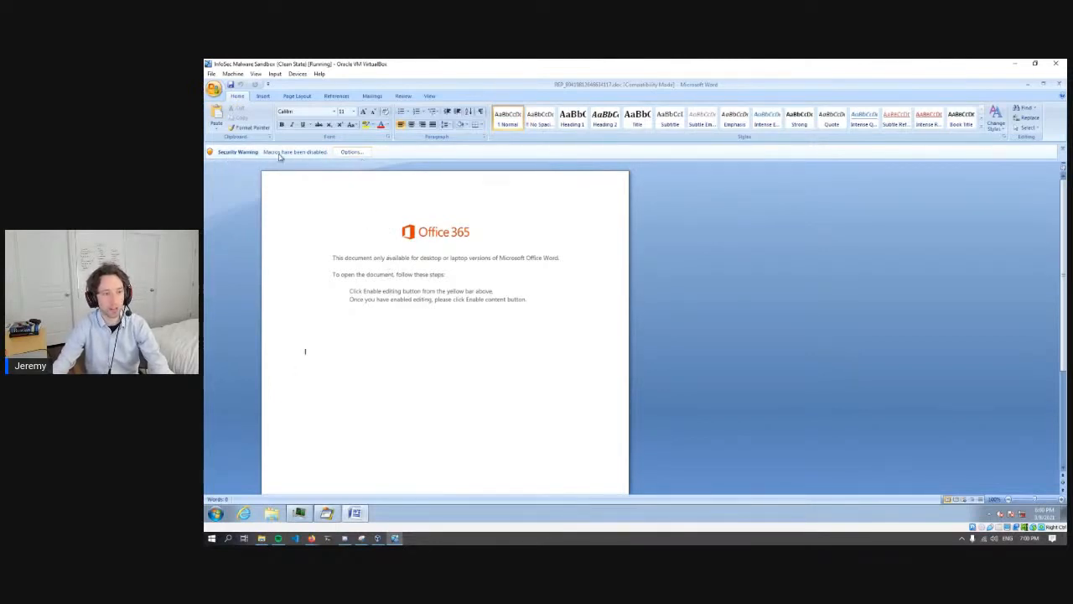
- Enable the document's blocked macro content through Word's security options
{"action": "left_click", "coordinate": [352, 153]}
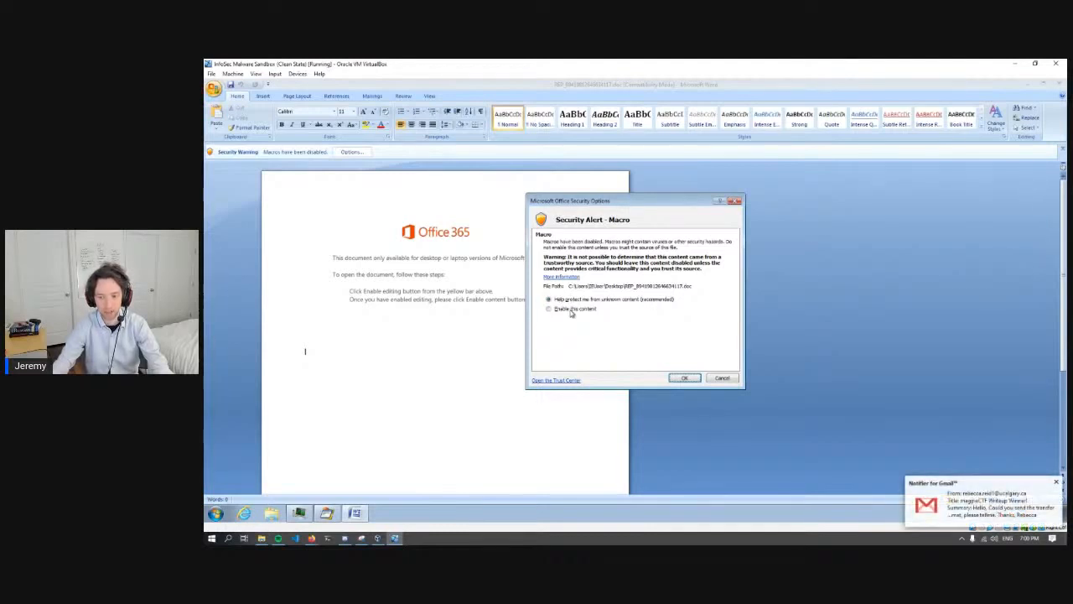
{"action": "left_click", "coordinate": [571, 311]}
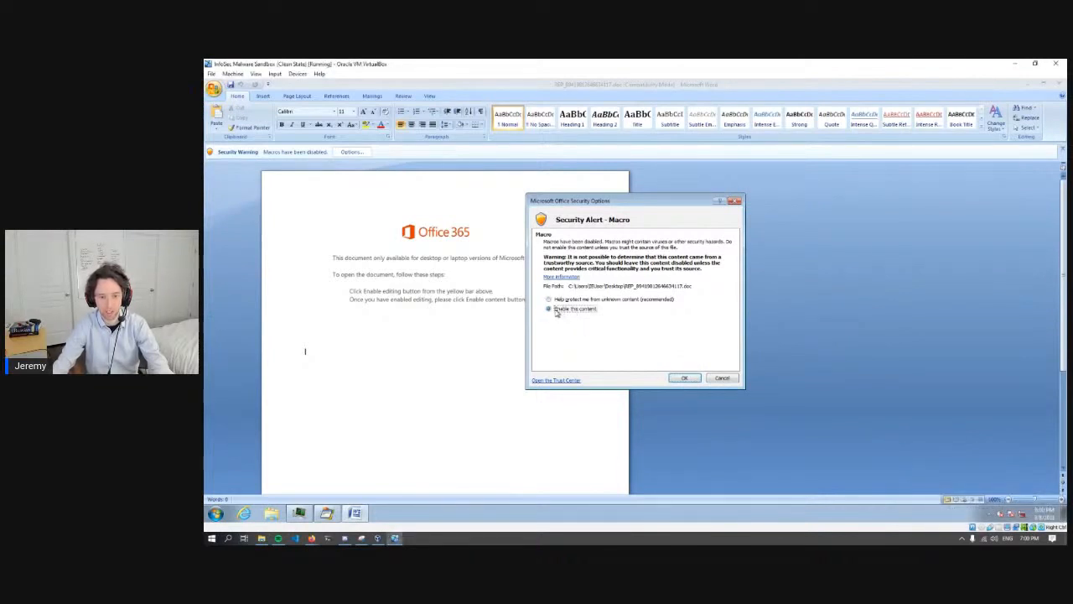
{"action": "left_click", "coordinate": [685, 378]}
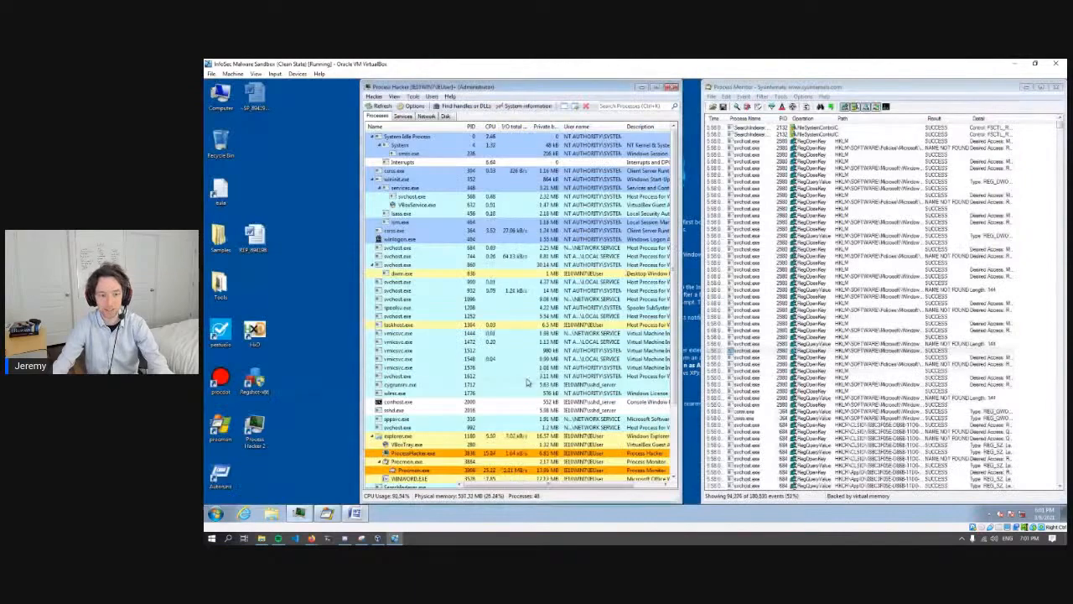
- Examine the process tree in Process Hacker for WINWORD.EXE and any processes started by the macro
{"action": "scroll", "coordinate": [527, 382], "scroll_direction": "down", "scroll_amount": 3}
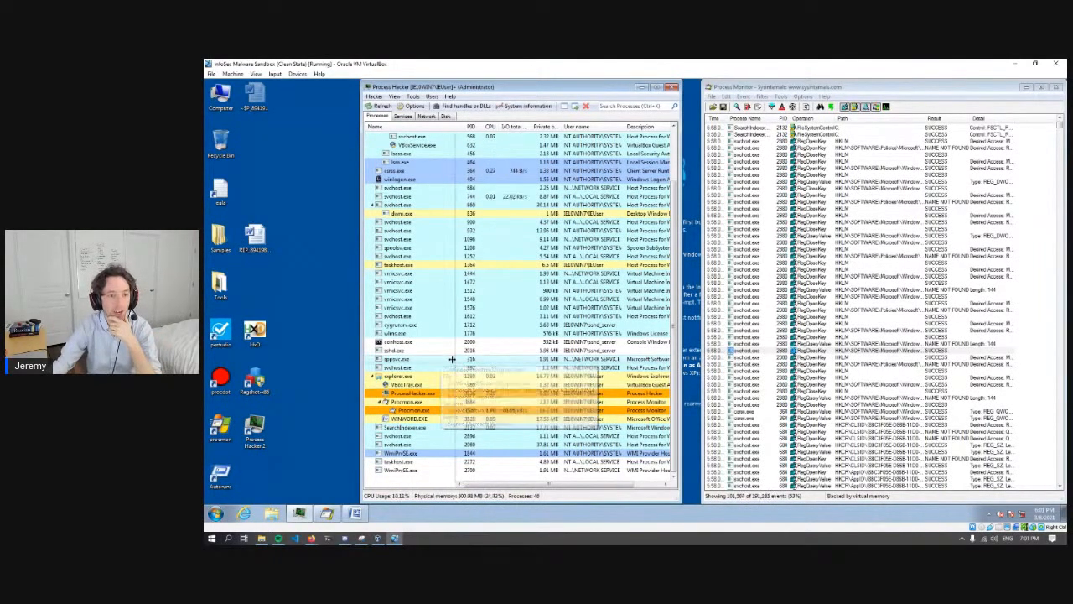
{"action": "scroll", "coordinate": [485, 371], "scroll_direction": "up", "scroll_amount": 3}
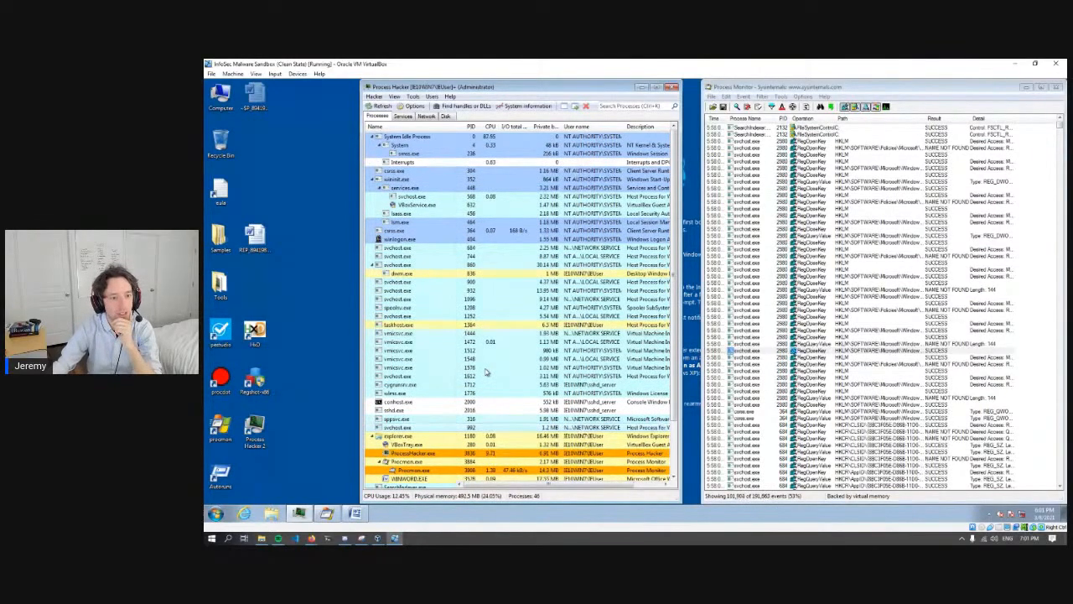
{"action": "scroll", "coordinate": [485, 372], "scroll_direction": "down", "scroll_amount": 2}
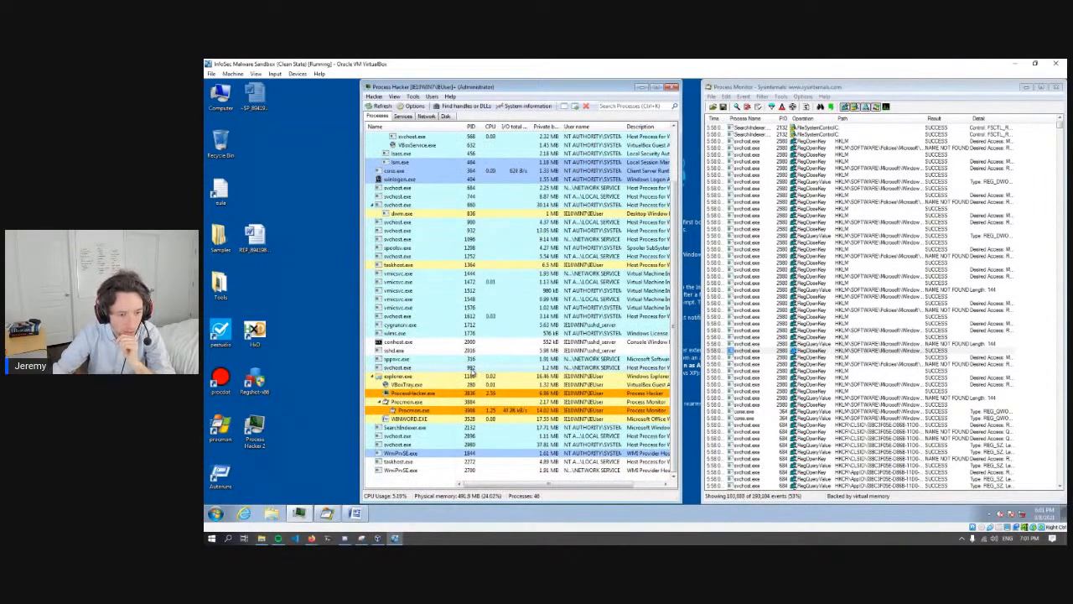
{"action": "left_click", "coordinate": [356, 514]}
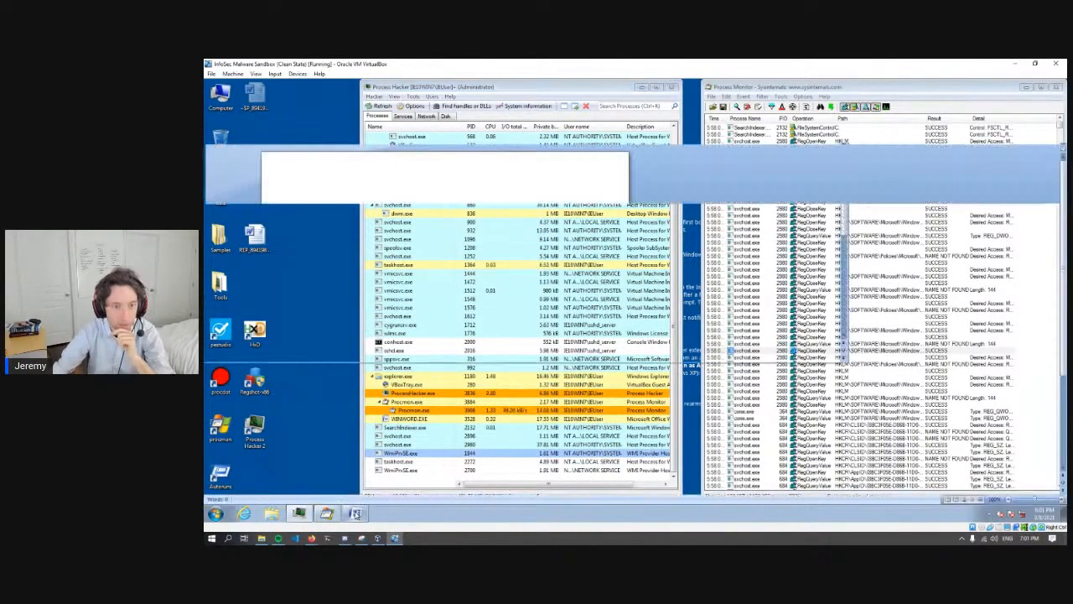
{"action": "left_click", "coordinate": [356, 514]}
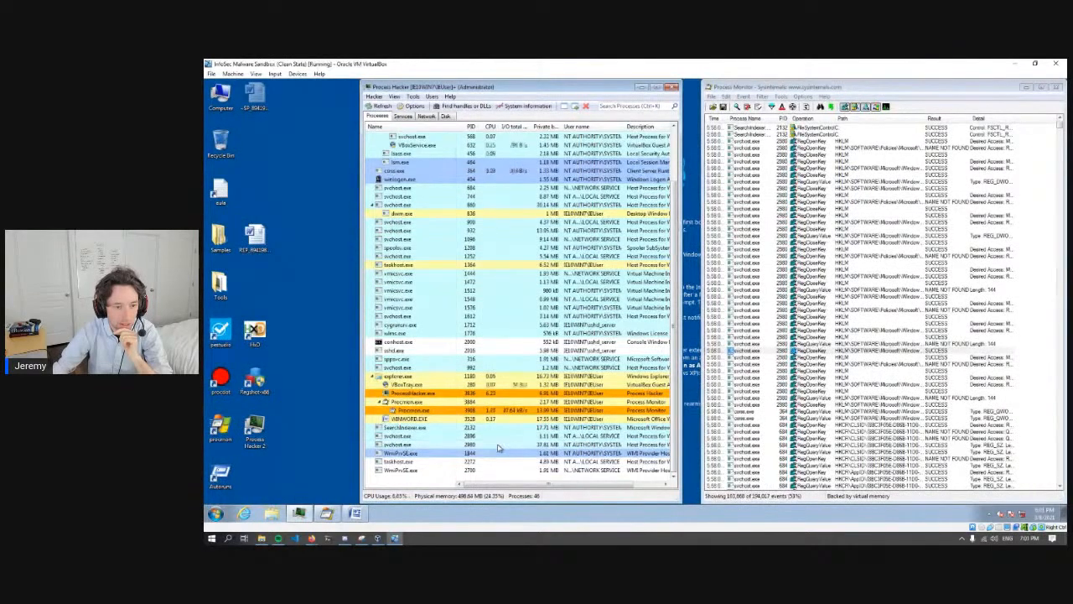
{"action": "scroll", "coordinate": [497, 448], "scroll_direction": "up", "scroll_amount": 3}
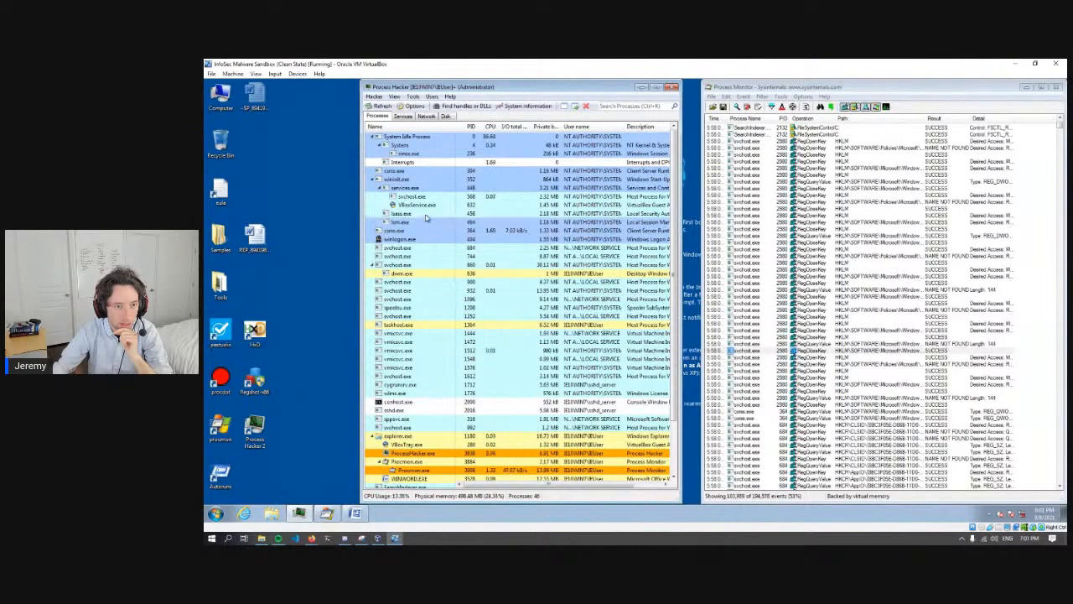
{"action": "scroll", "coordinate": [528, 394], "scroll_direction": "down", "scroll_amount": 3}
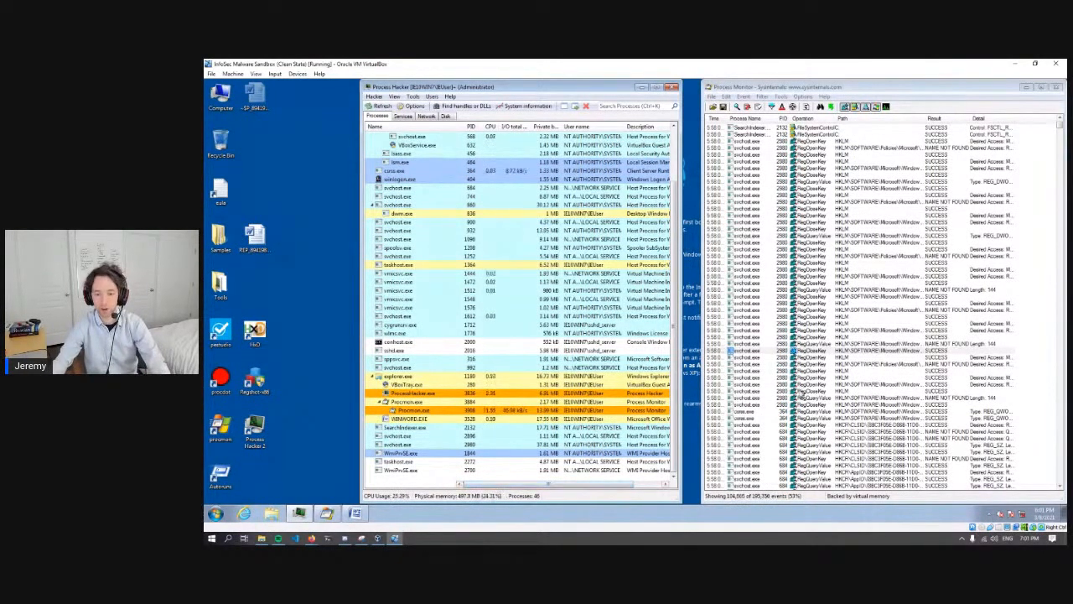
{"action": "left_click_drag", "start_coordinate": [855, 91], "coordinate": [850, 91]}
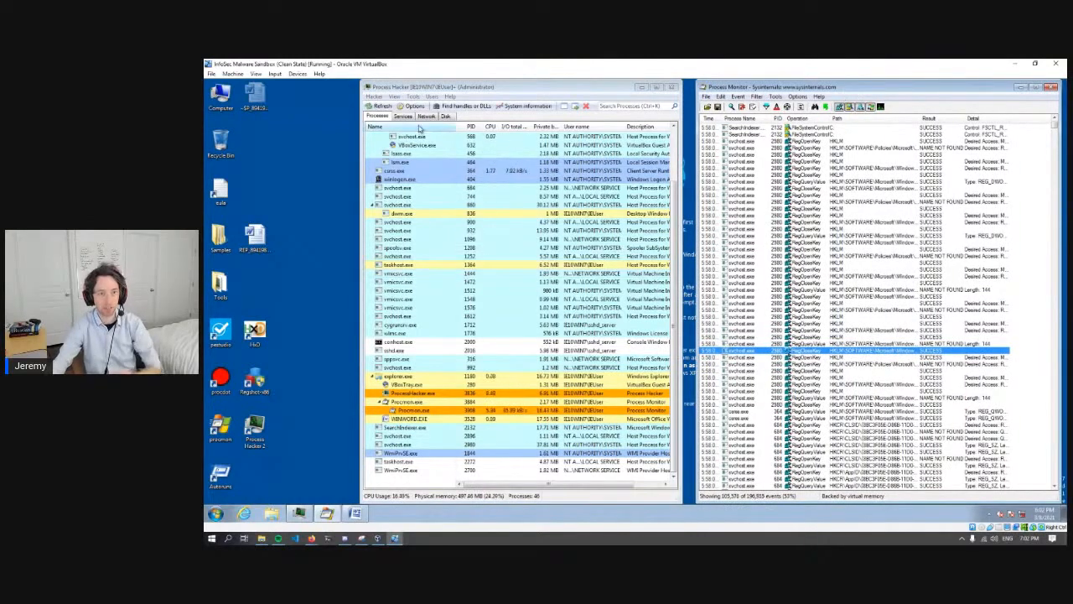
{"action": "left_click", "coordinate": [416, 88]}
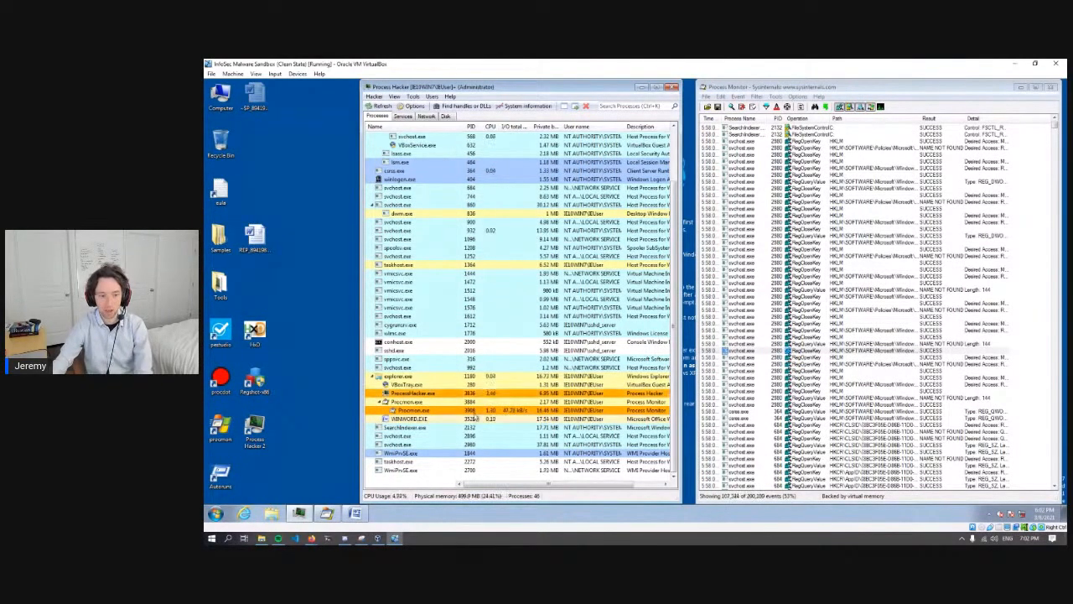
- Close the Word document and stop capturing events in Process Monitor
{"action": "left_click", "coordinate": [358, 514]}
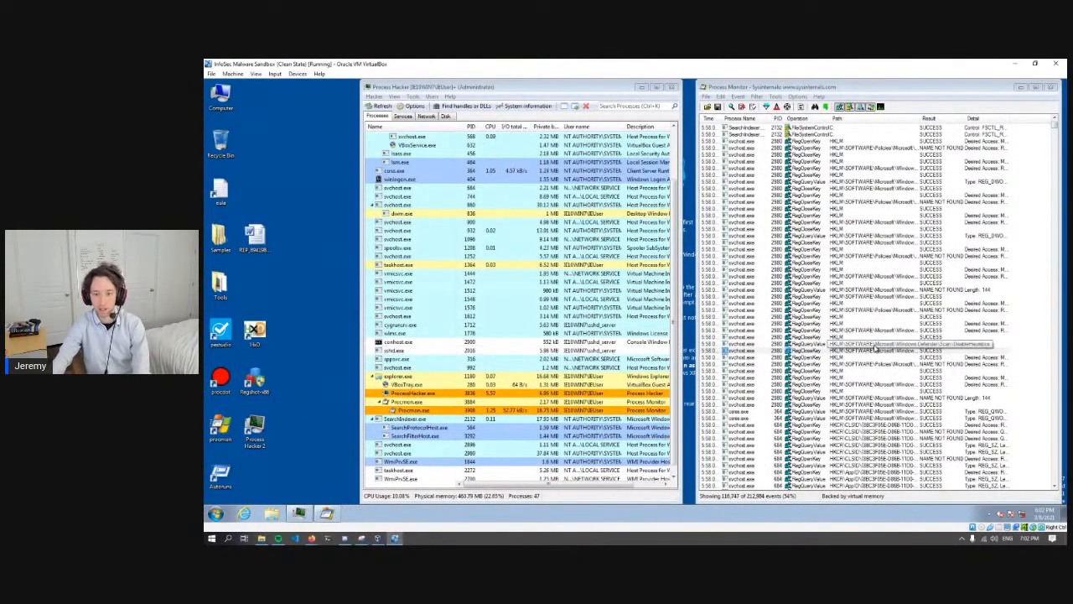
{"action": "left_click", "coordinate": [776, 92]}
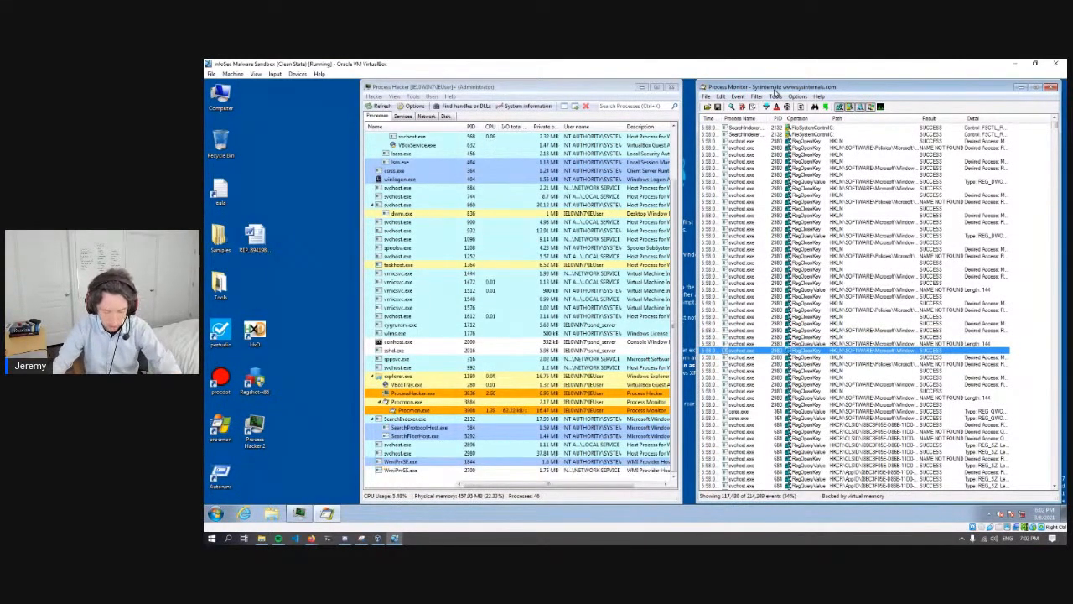
{"action": "left_click", "coordinate": [707, 96]}
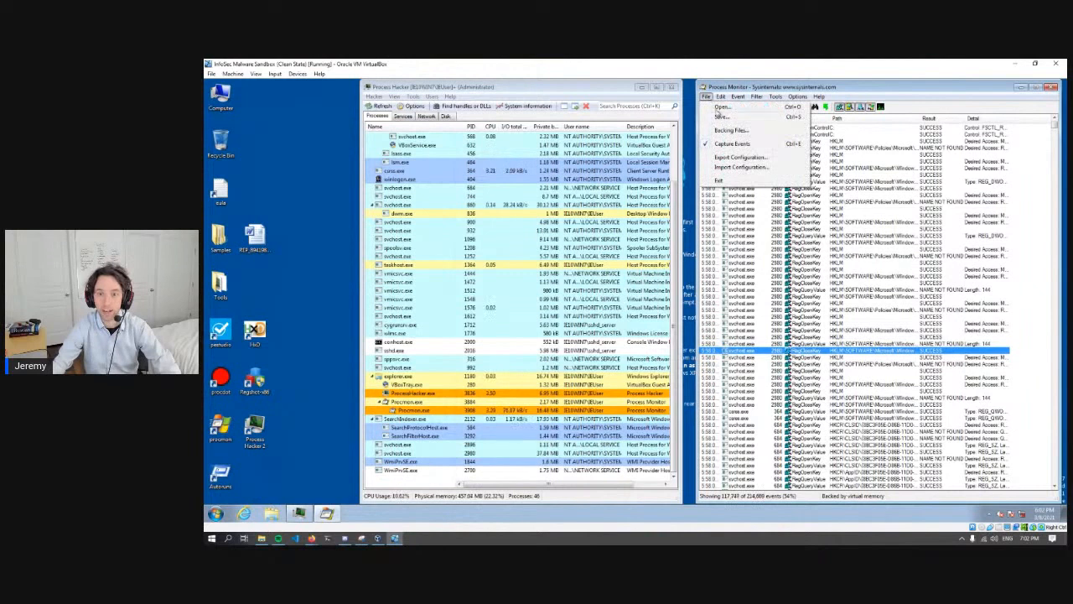
{"action": "left_click", "coordinate": [737, 145]}
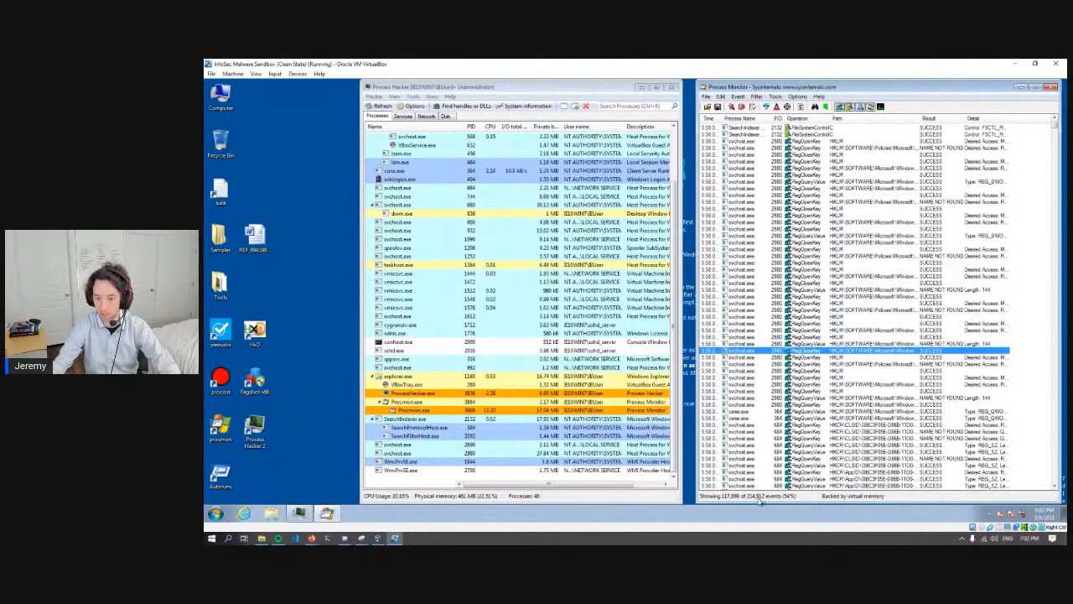
- Open Process Monitor's process tree, enlarge and widen its window to show more columns, and bring the Explorer.EXE branch into view
{"action": "left_click", "coordinate": [851, 332]}
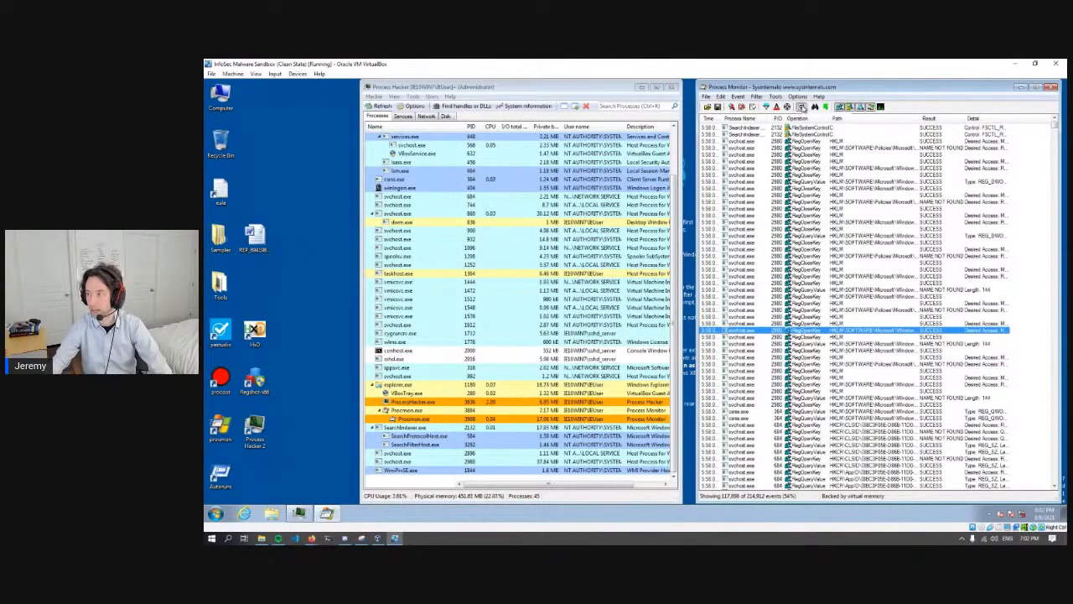
{"action": "left_click", "coordinate": [800, 107]}
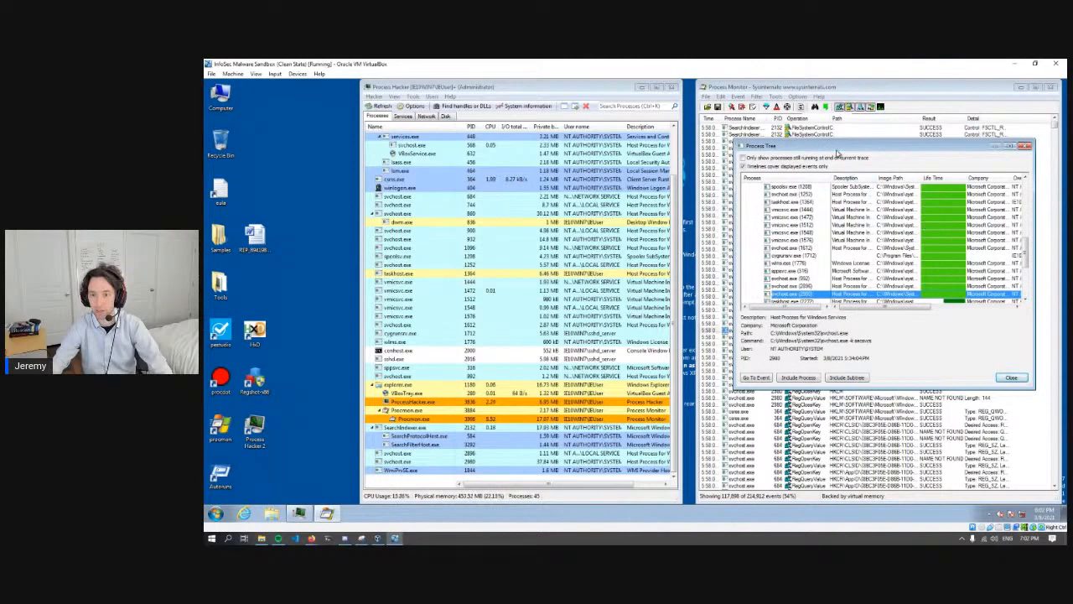
{"action": "left_click_drag", "start_coordinate": [828, 148], "coordinate": [682, 66]}
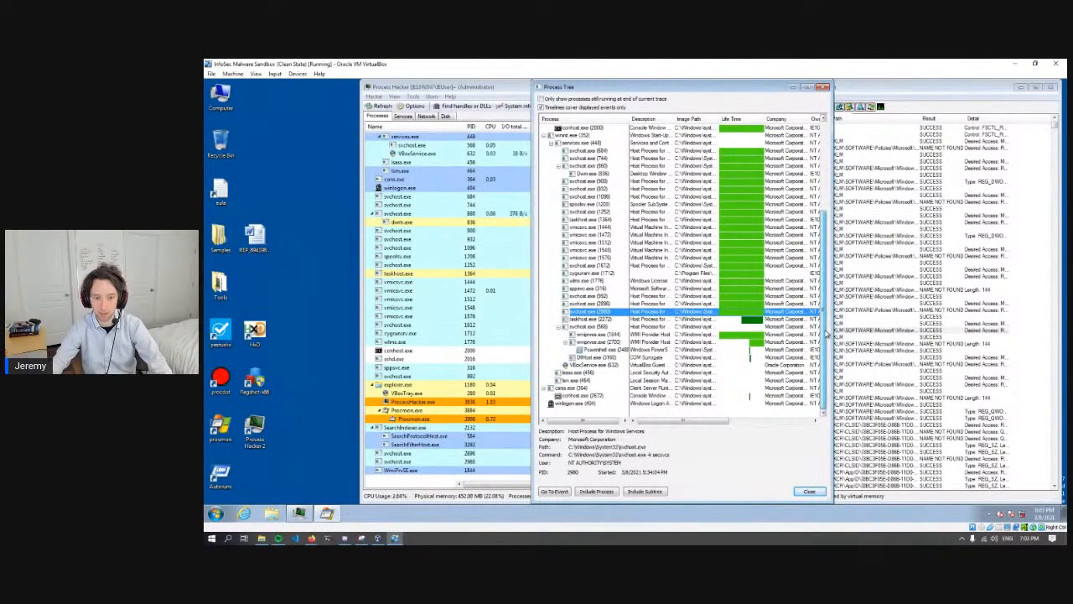
{"action": "left_click_drag", "start_coordinate": [826, 333], "coordinate": [838, 194]}
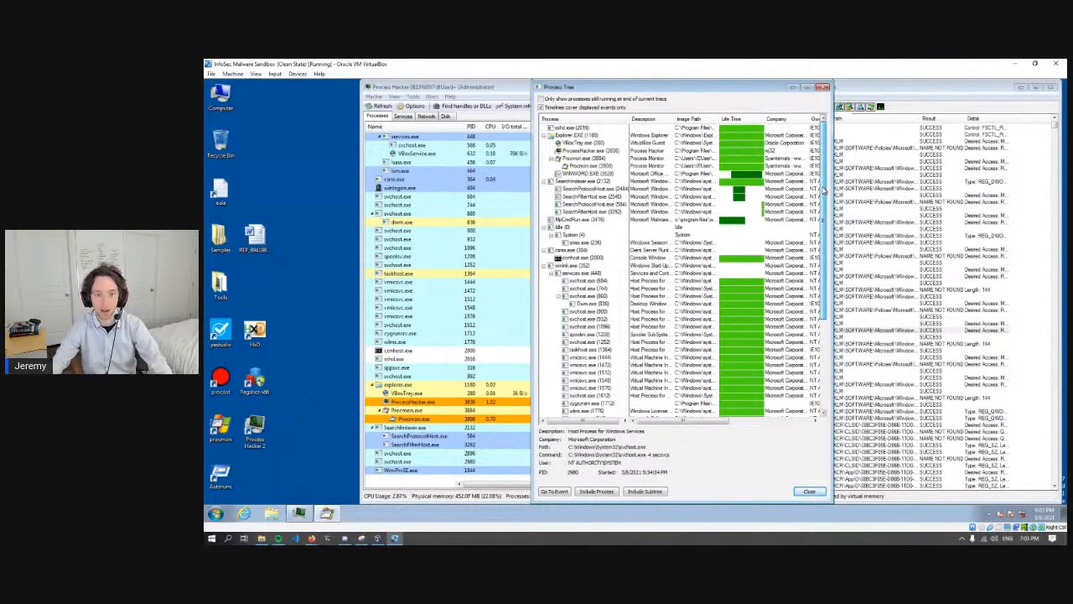
{"action": "left_click_drag", "start_coordinate": [824, 191], "coordinate": [828, 141]}
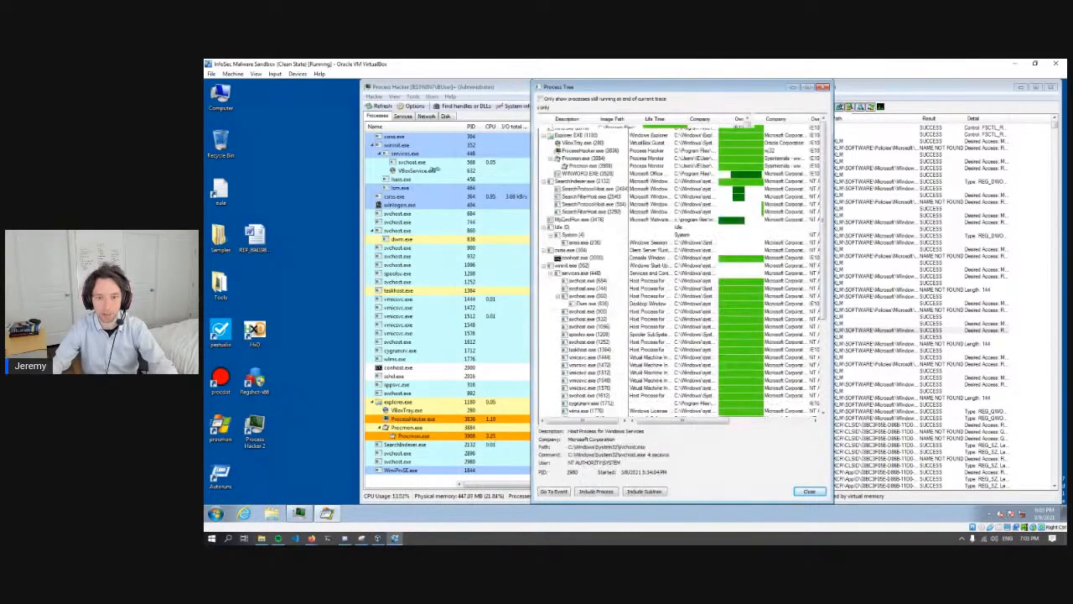
{"action": "left_click_drag", "start_coordinate": [532, 174], "coordinate": [411, 176]}
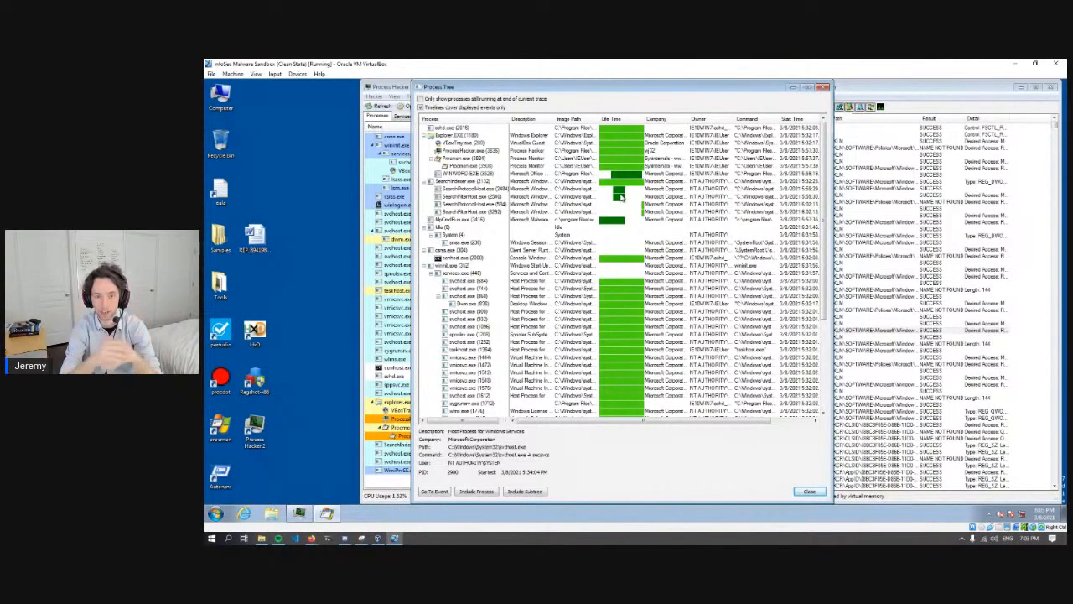
- Inspect the details and lifetimes of WINWORD.EXE, the SearchIndexer.exe children, MpCmdRun.exe and neighbouring processes in the process tree
{"action": "left_click", "coordinate": [456, 187]}
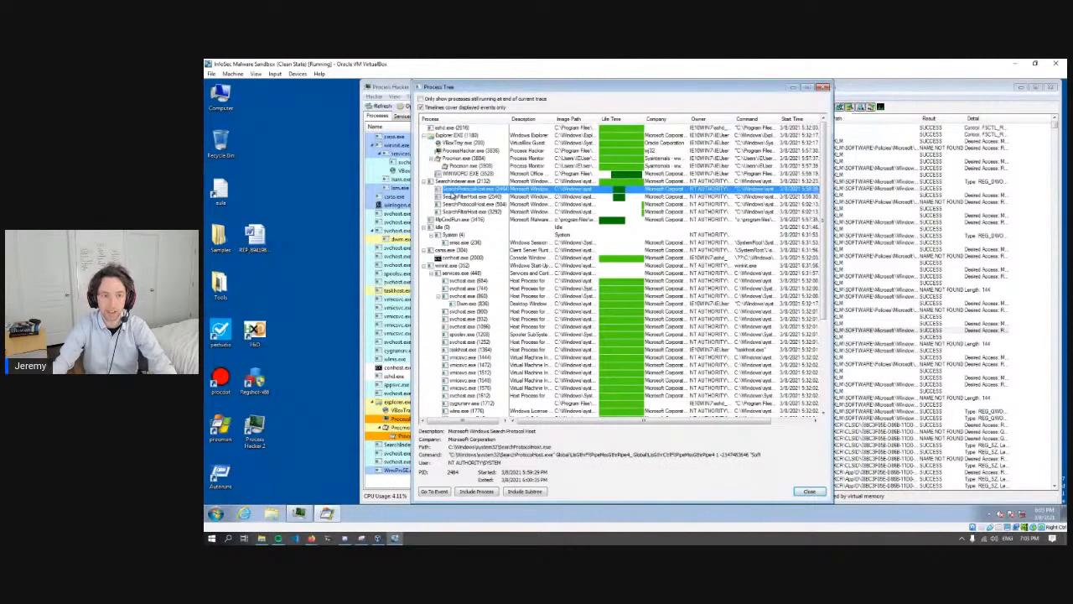
{"action": "left_click", "coordinate": [458, 173]}
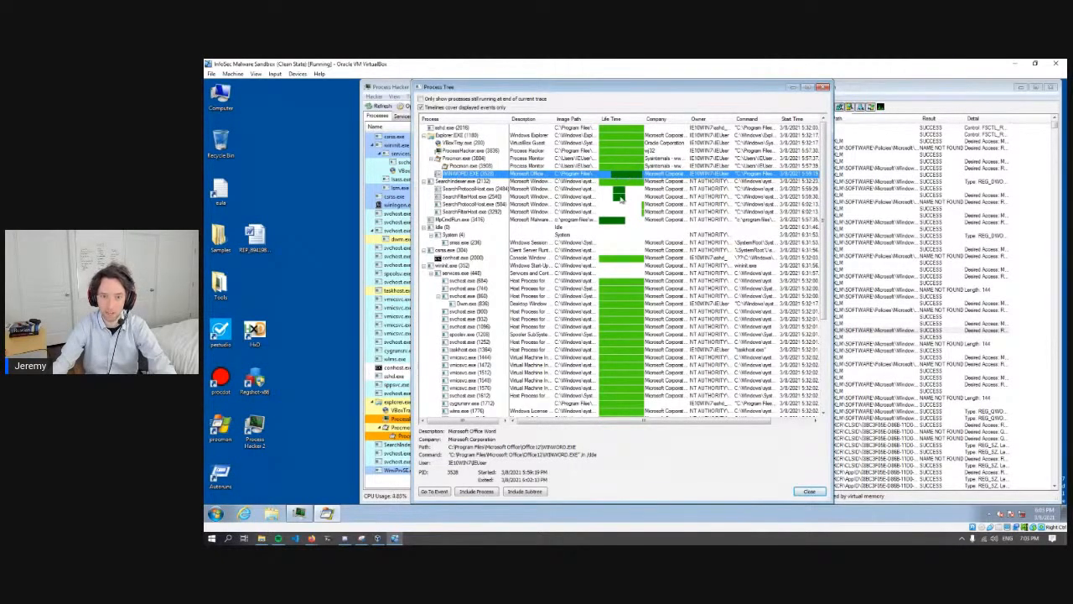
{"action": "left_click", "coordinate": [618, 190]}
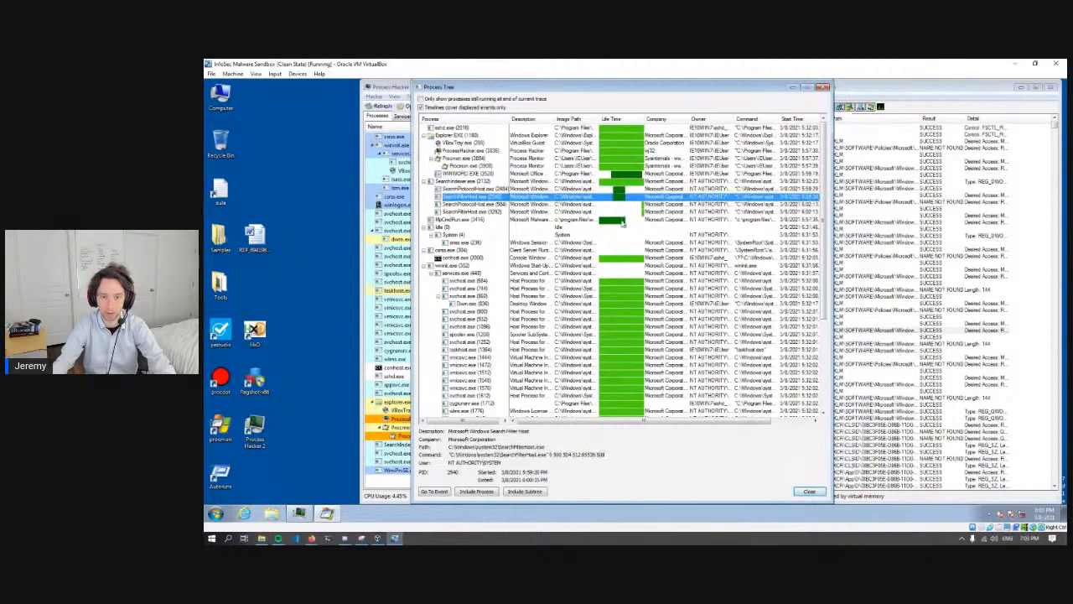
{"action": "left_click", "coordinate": [622, 220]}
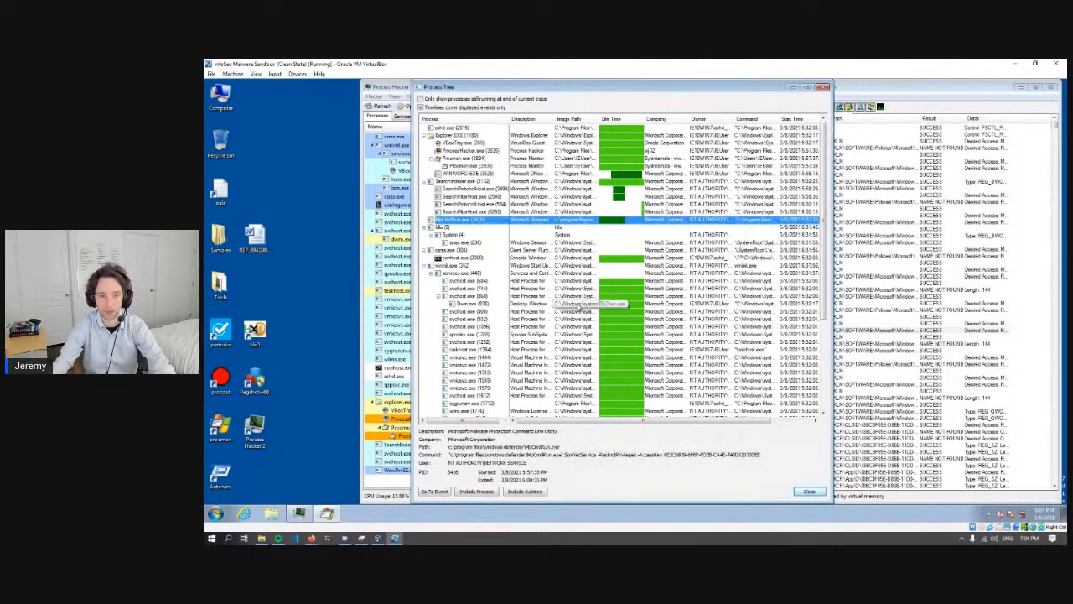
{"action": "left_click", "coordinate": [563, 303]}
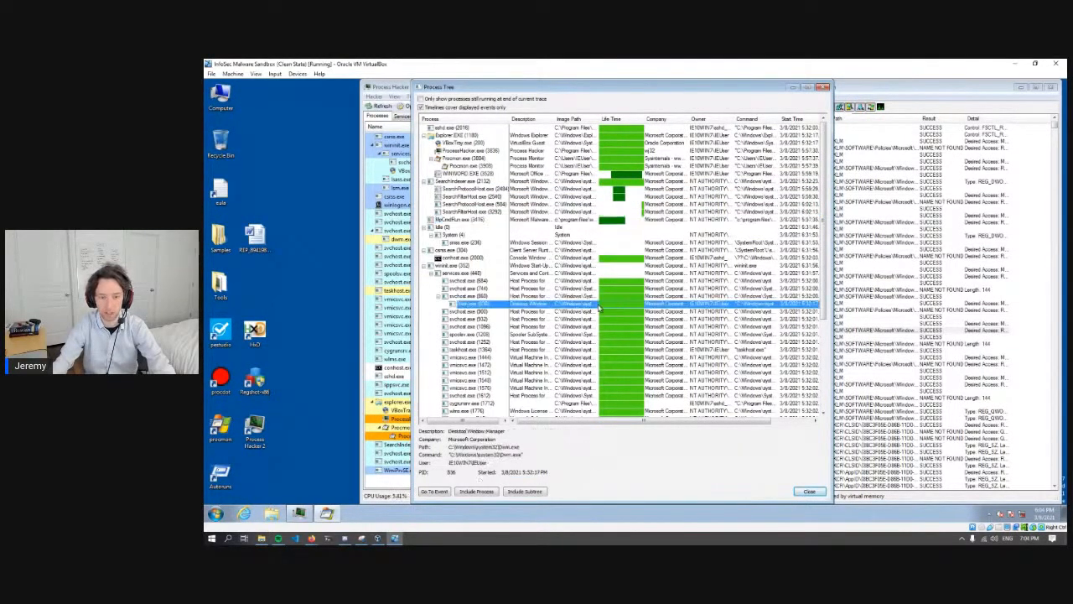
{"action": "left_click", "coordinate": [545, 334]}
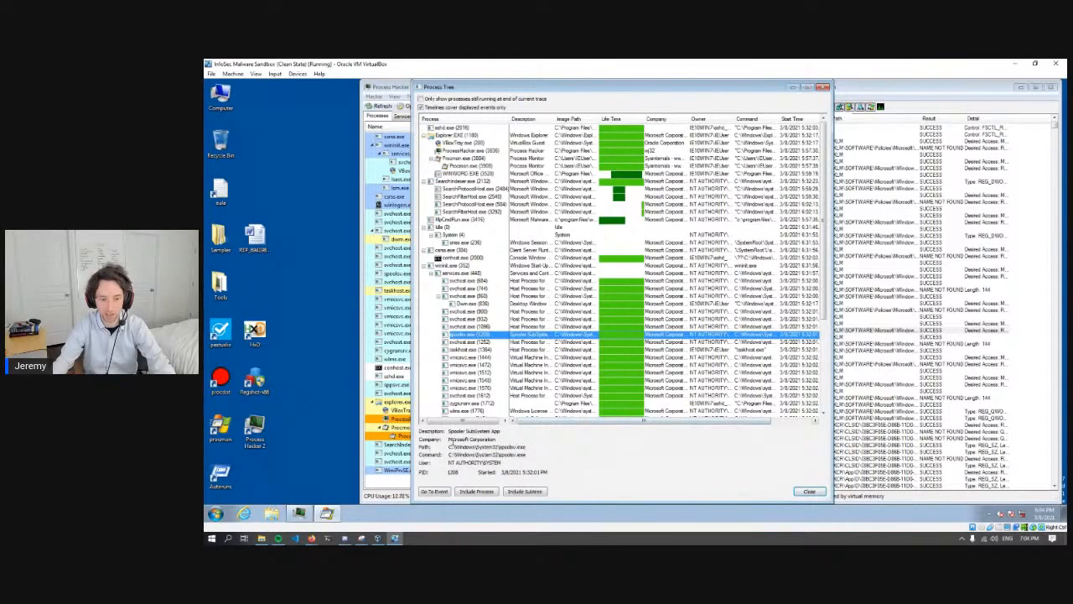
{"action": "left_click", "coordinate": [545, 266]}
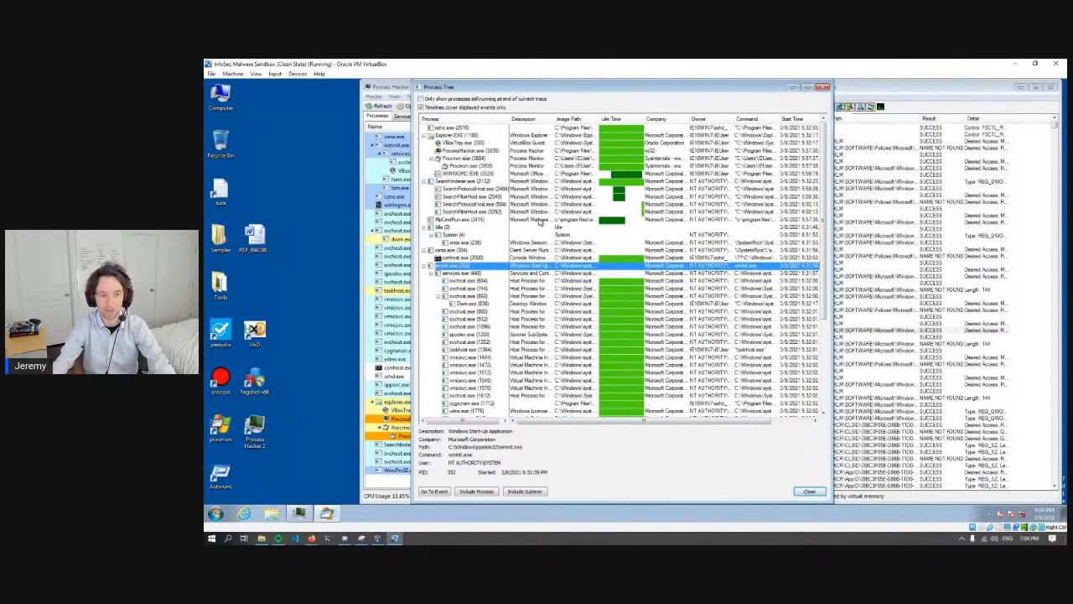
{"action": "scroll", "coordinate": [540, 221], "scroll_direction": "down", "scroll_amount": 6}
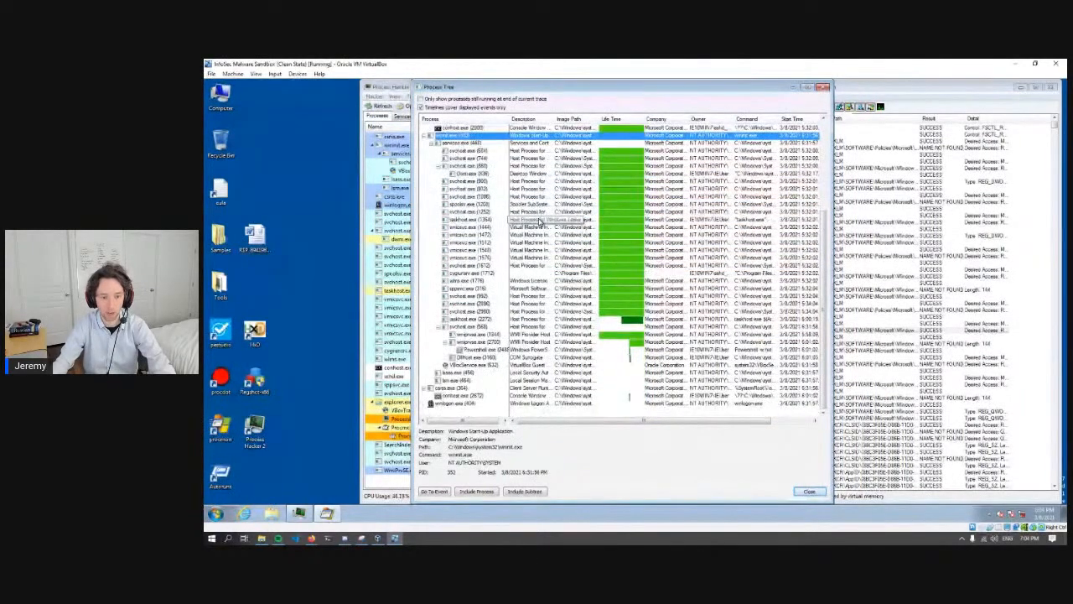
{"action": "scroll", "coordinate": [540, 221], "scroll_direction": "up", "scroll_amount": 6}
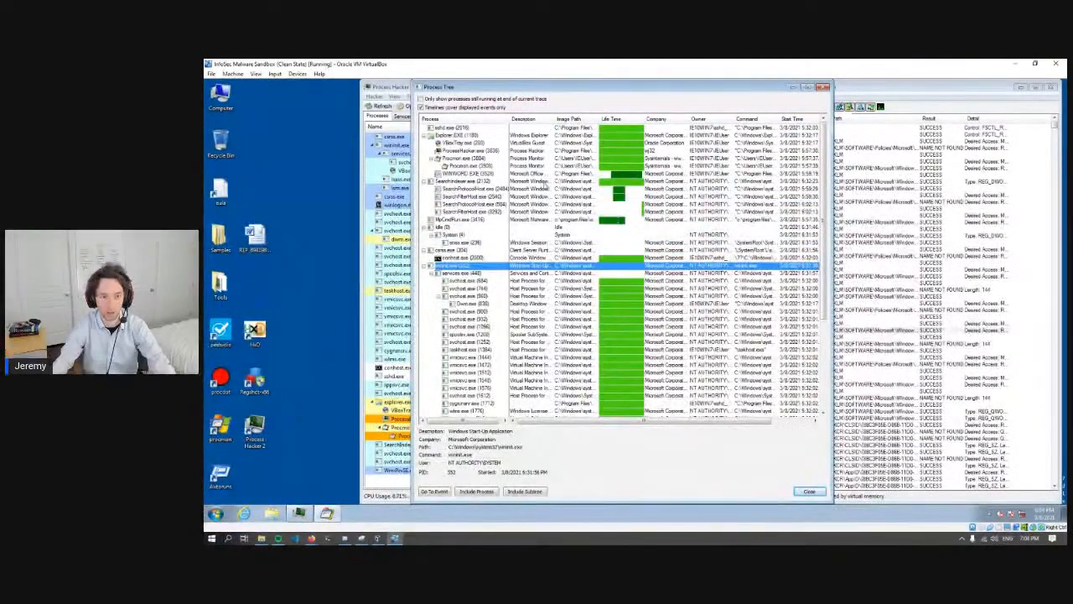
{"action": "left_click", "coordinate": [550, 166]}
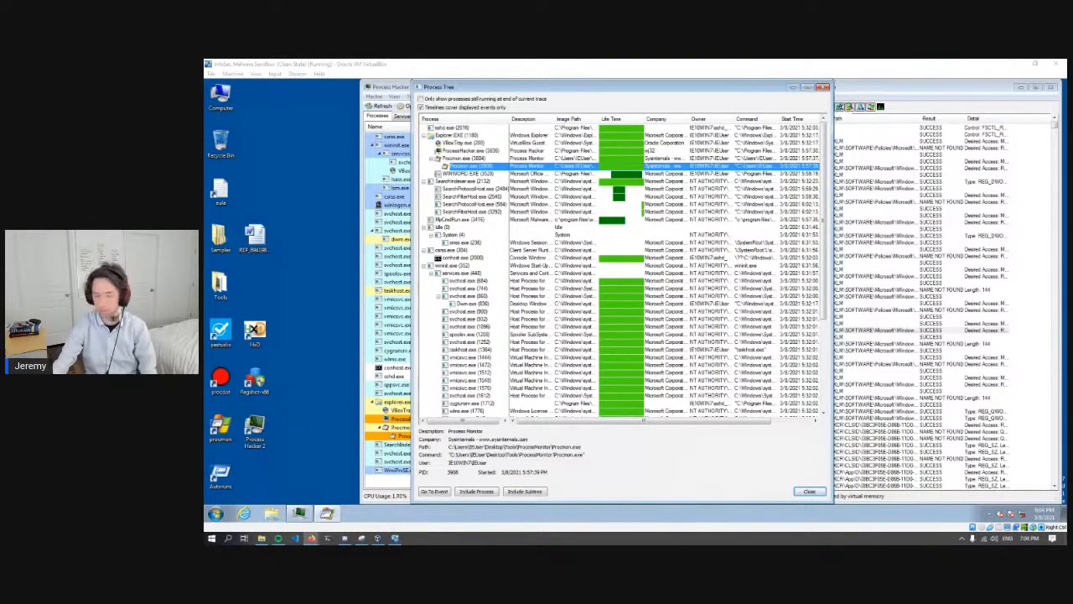
- Reposition the process tree window and review the MpCmdRun.exe entry and the wininit.exe branch for suspicious processes
{"action": "left_click", "coordinate": [505, 89]}
{"action": "left_click_drag", "start_coordinate": [505, 90], "coordinate": [514, 91]}
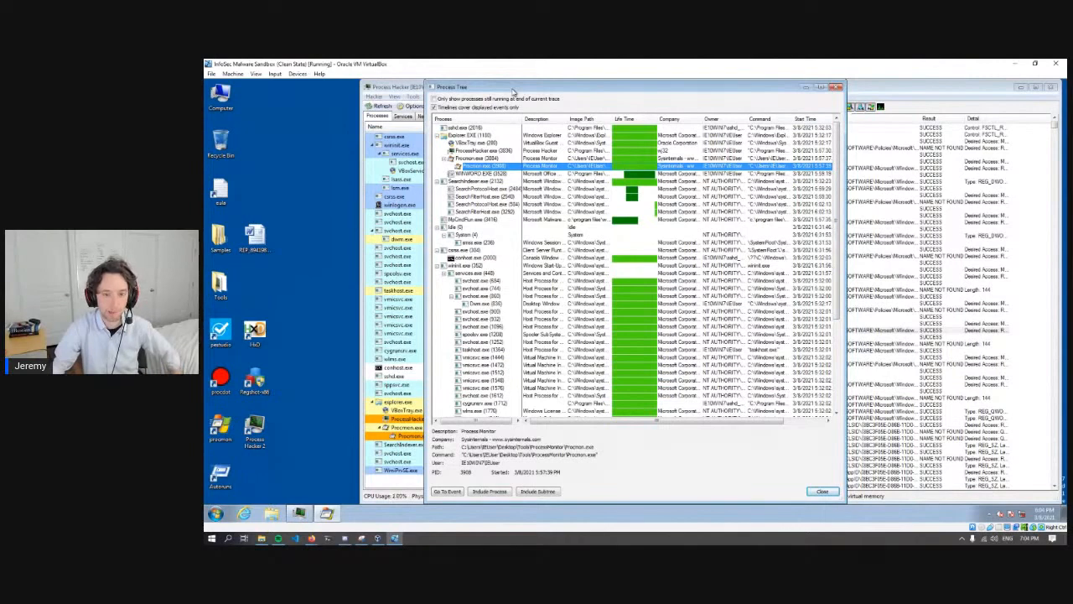
{"action": "scroll", "coordinate": [600, 258], "scroll_direction": "down", "scroll_amount": 6}
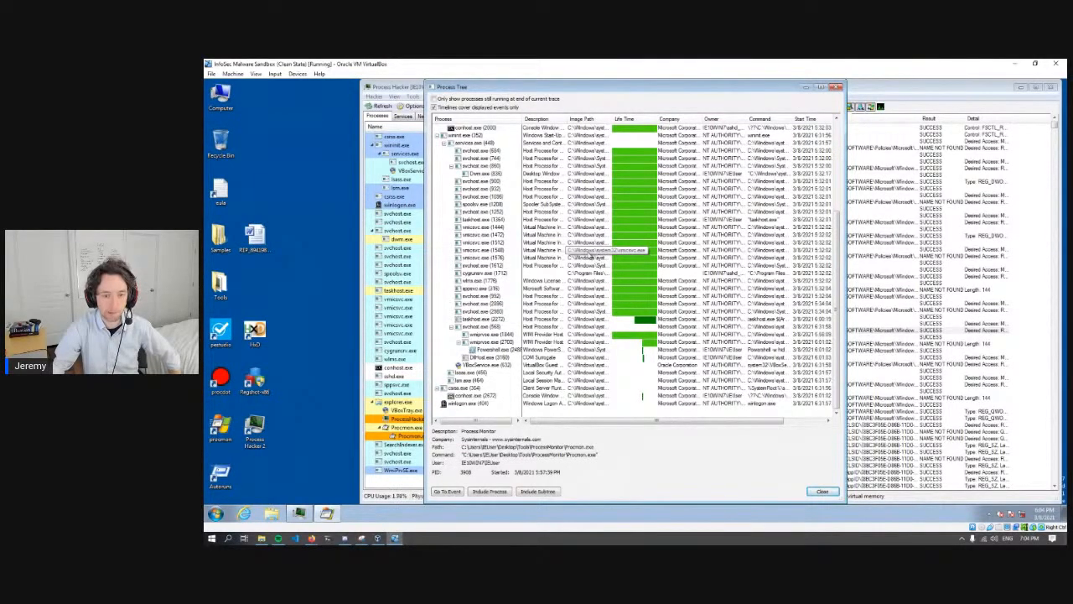
{"action": "scroll", "coordinate": [600, 257], "scroll_direction": "up", "scroll_amount": 6}
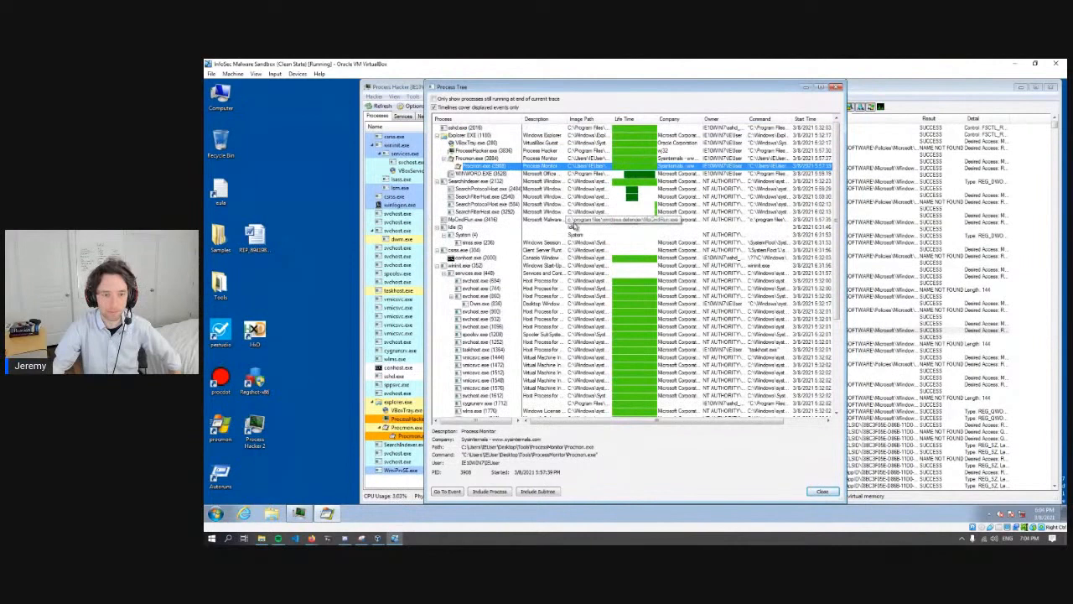
{"action": "left_click", "coordinate": [572, 220]}
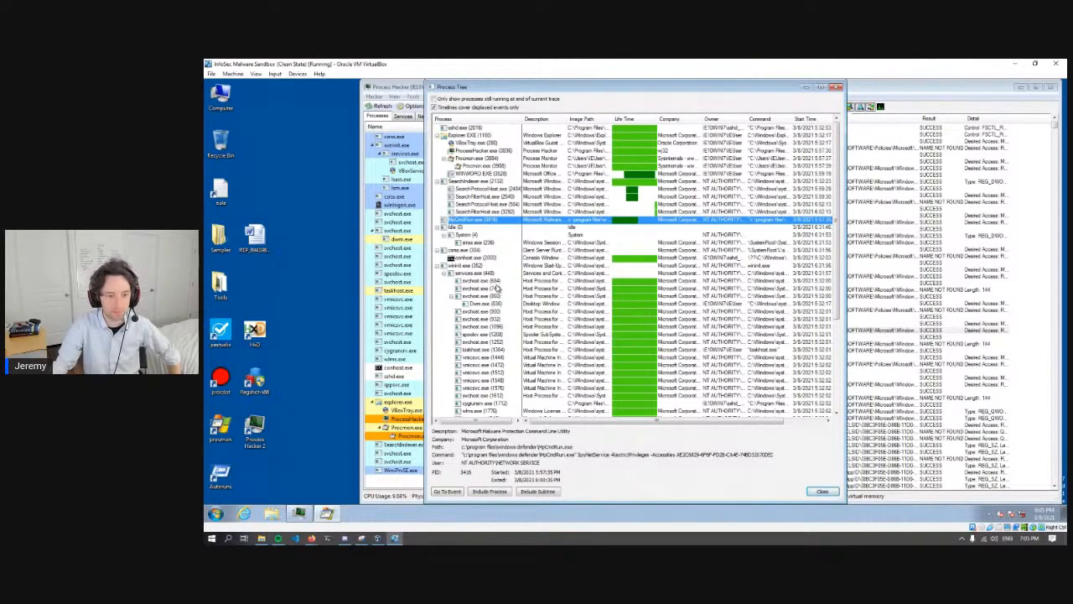
{"action": "left_click", "coordinate": [475, 267]}
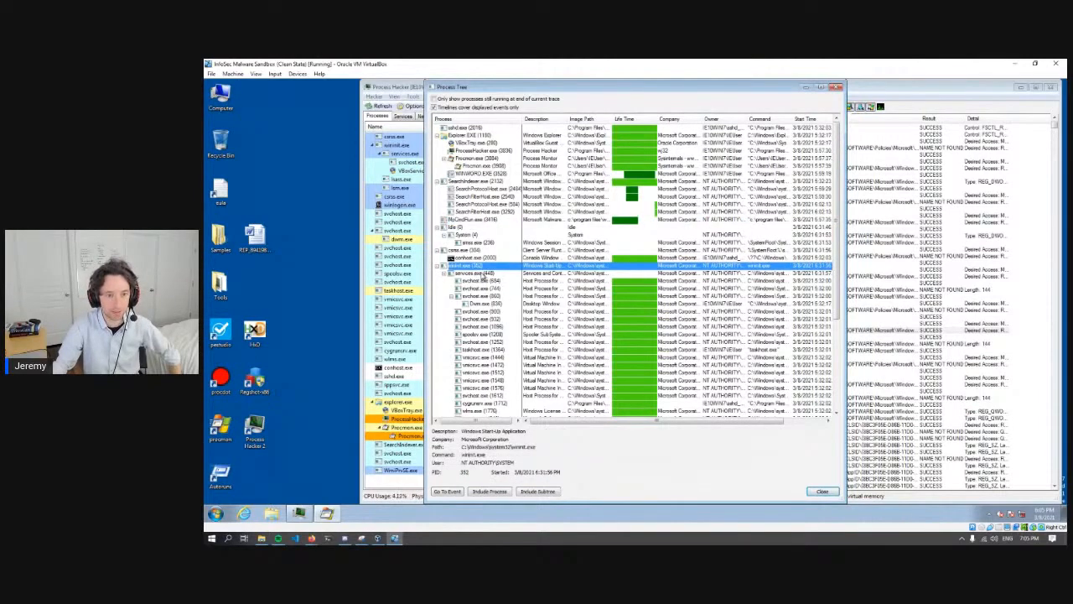
{"action": "scroll", "coordinate": [483, 277], "scroll_direction": "down", "scroll_amount": 6}
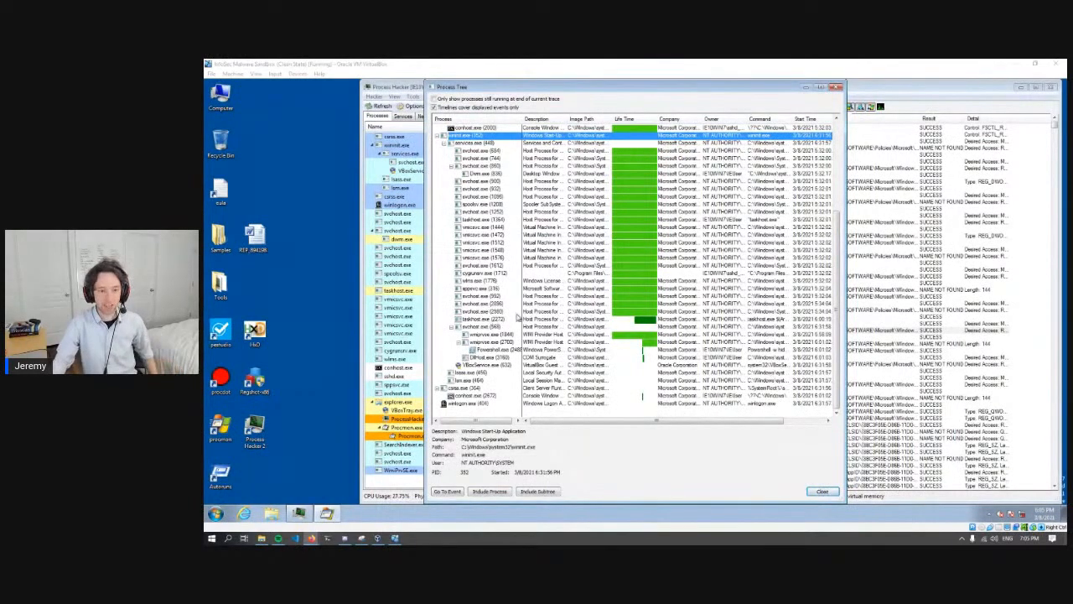
{"action": "scroll", "coordinate": [560, 268], "scroll_direction": "up", "scroll_amount": 2}
{"action": "scroll", "coordinate": [560, 269], "scroll_direction": "up", "scroll_amount": 4}
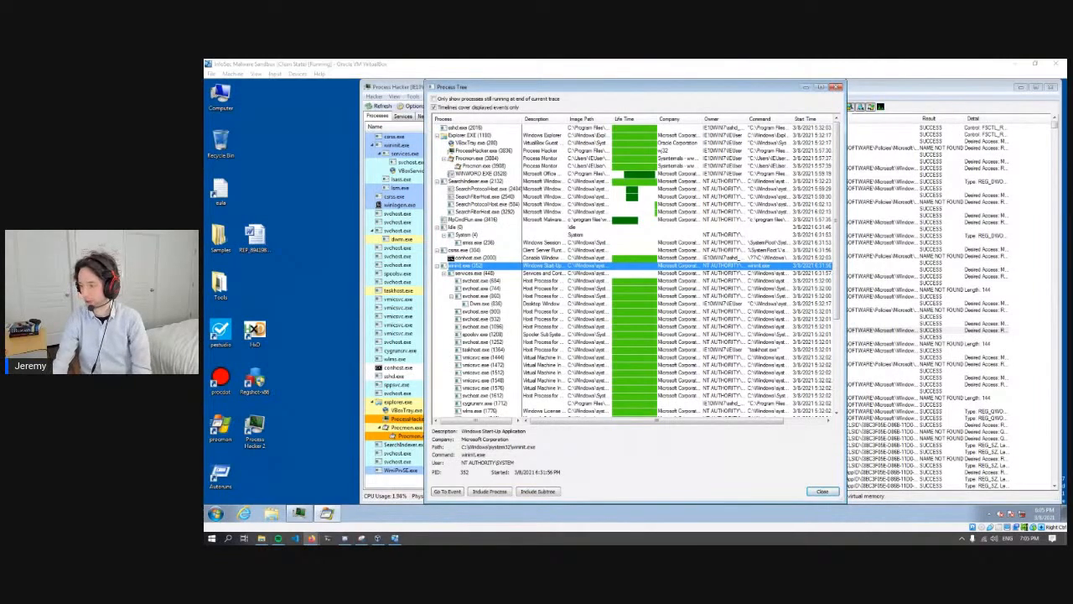
{"action": "left_click_drag", "start_coordinate": [572, 87], "coordinate": [764, 86]}
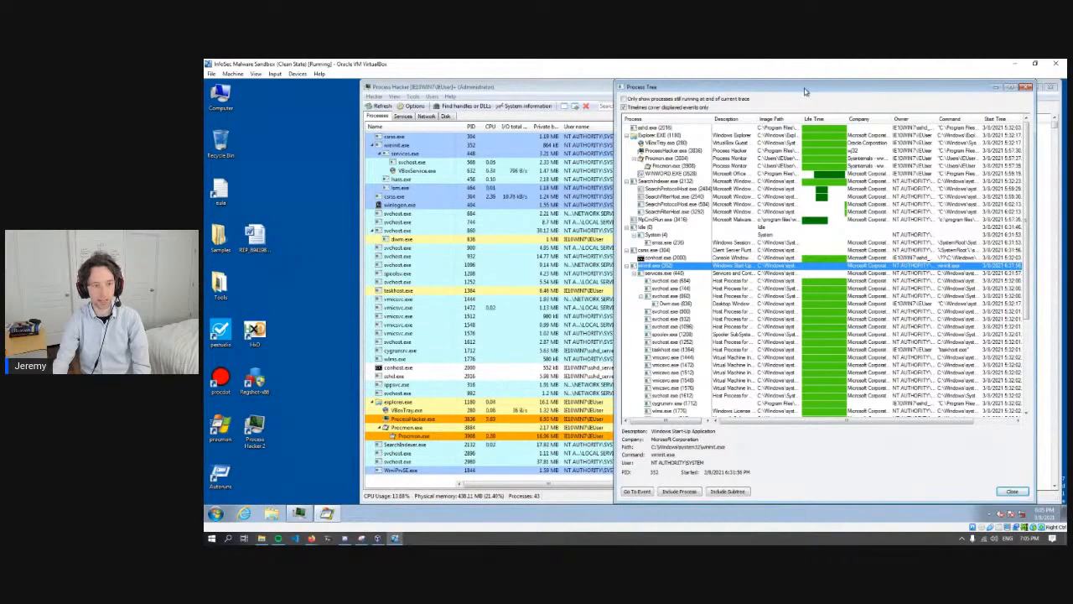
{"action": "left_click_drag", "start_coordinate": [811, 89], "coordinate": [680, 91]}
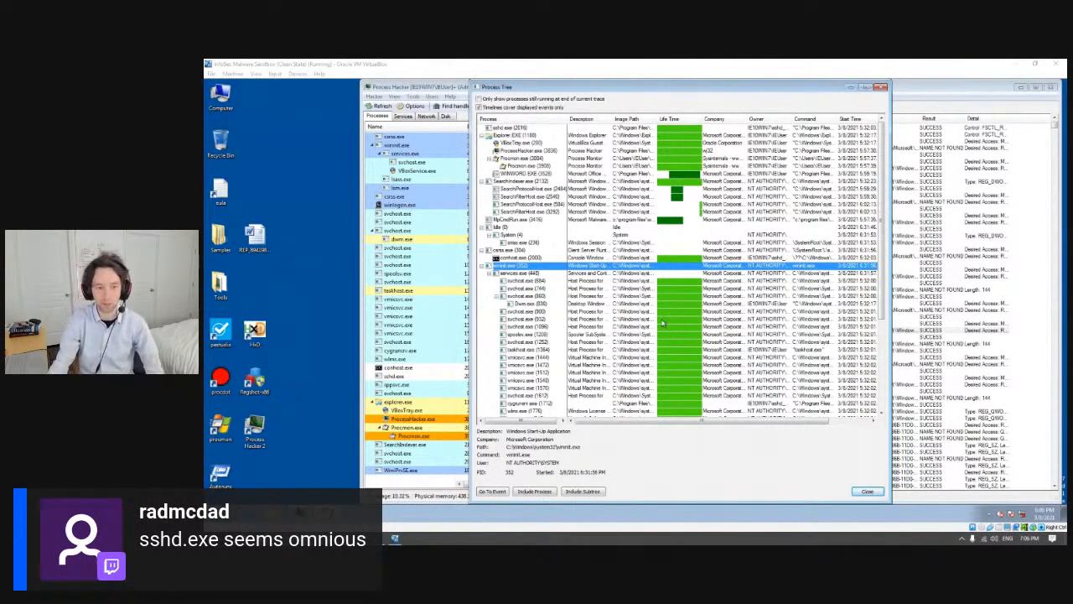
{"action": "left_click", "coordinate": [598, 321]}
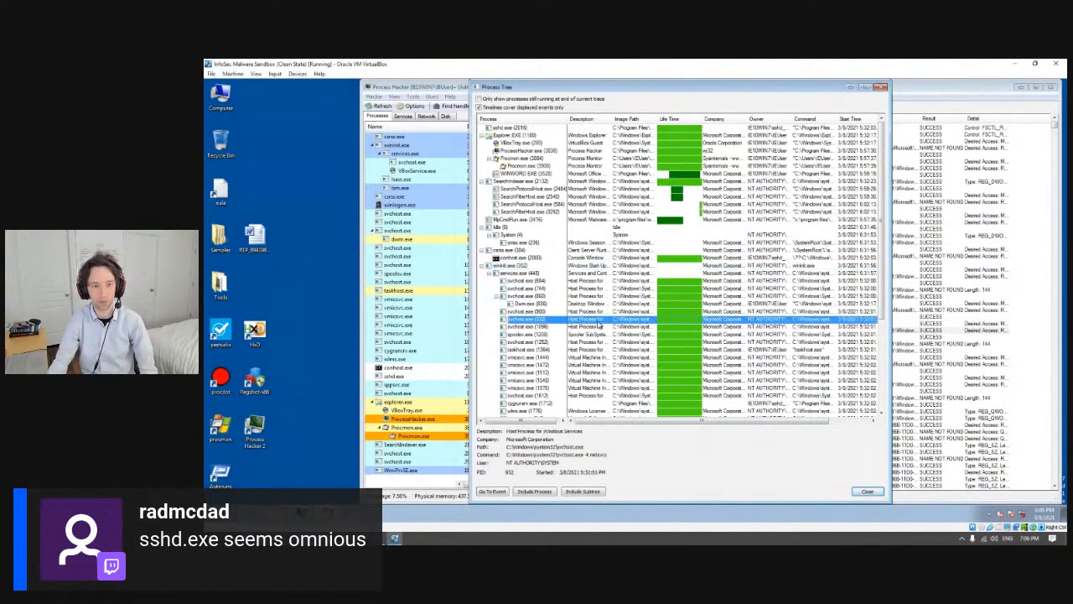
- Select Powershell.exe beneath the WMI provider host in the process tree and examine its path and encoded command line
{"action": "scroll", "coordinate": [599, 320], "scroll_direction": "down", "scroll_amount": 6}
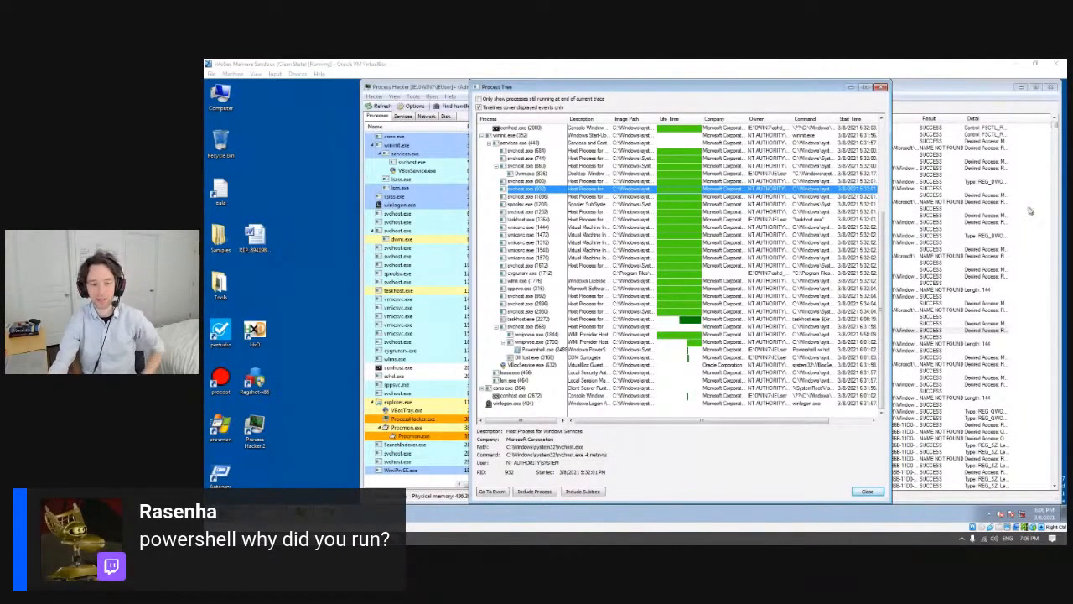
{"action": "left_click", "coordinate": [620, 305]}
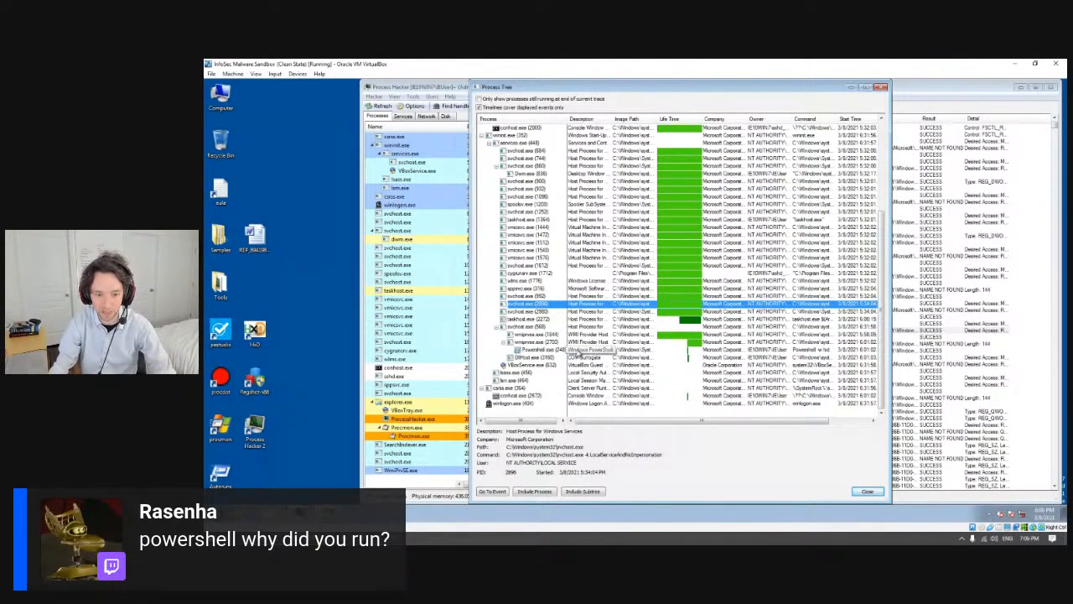
{"action": "left_click", "coordinate": [577, 351]}
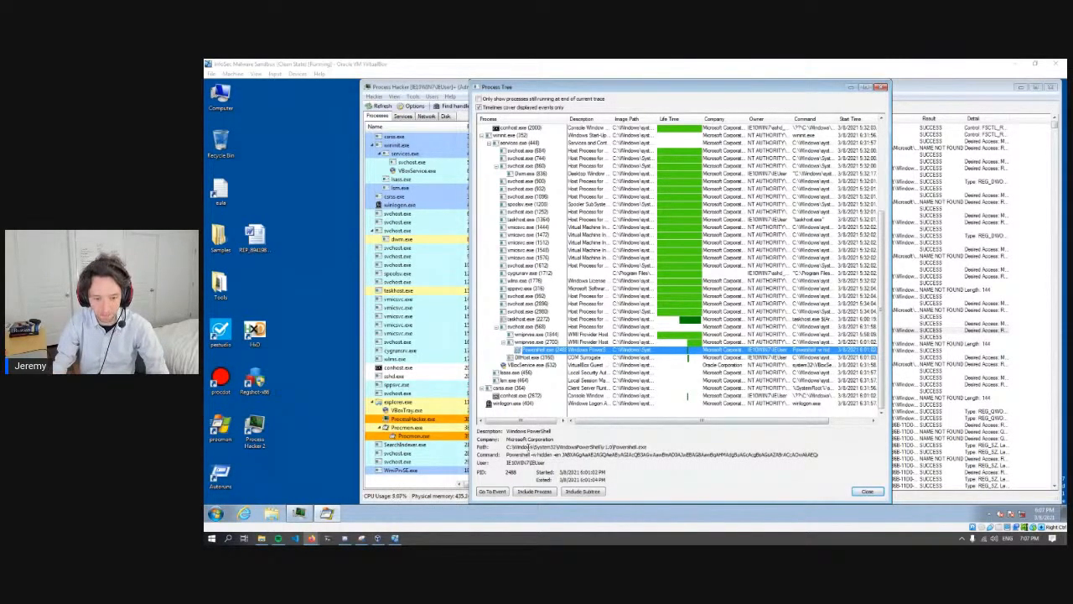
{"action": "left_click", "coordinate": [519, 446]}
{"action": "left_click_drag", "start_coordinate": [512, 447], "coordinate": [647, 447]}
{"action": "left_click", "coordinate": [507, 455]}
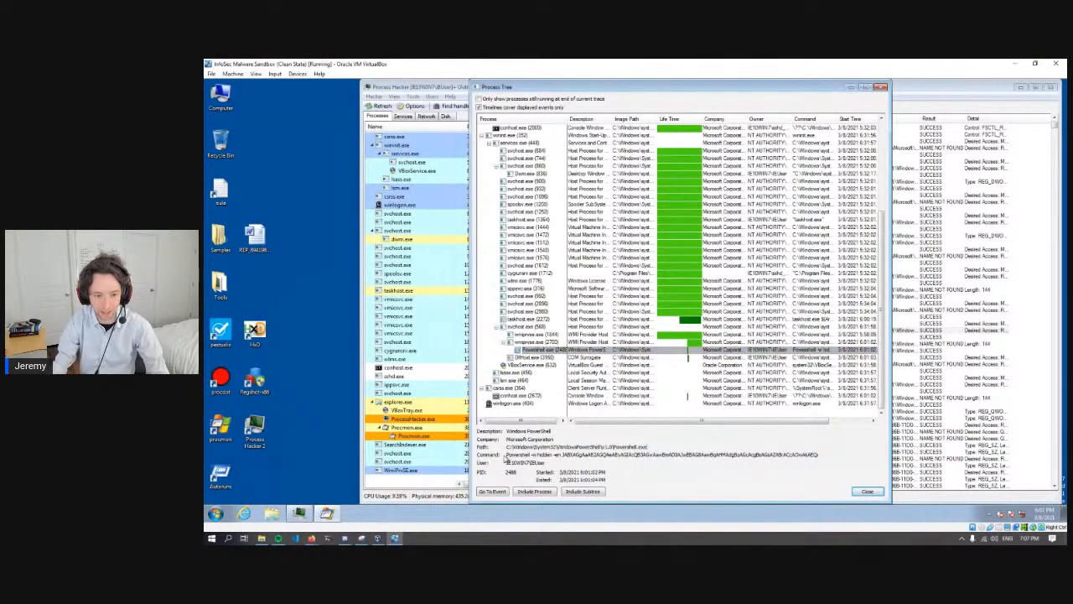
{"action": "left_click_drag", "start_coordinate": [508, 455], "coordinate": [543, 455]}
{"action": "left_click", "coordinate": [508, 455]}
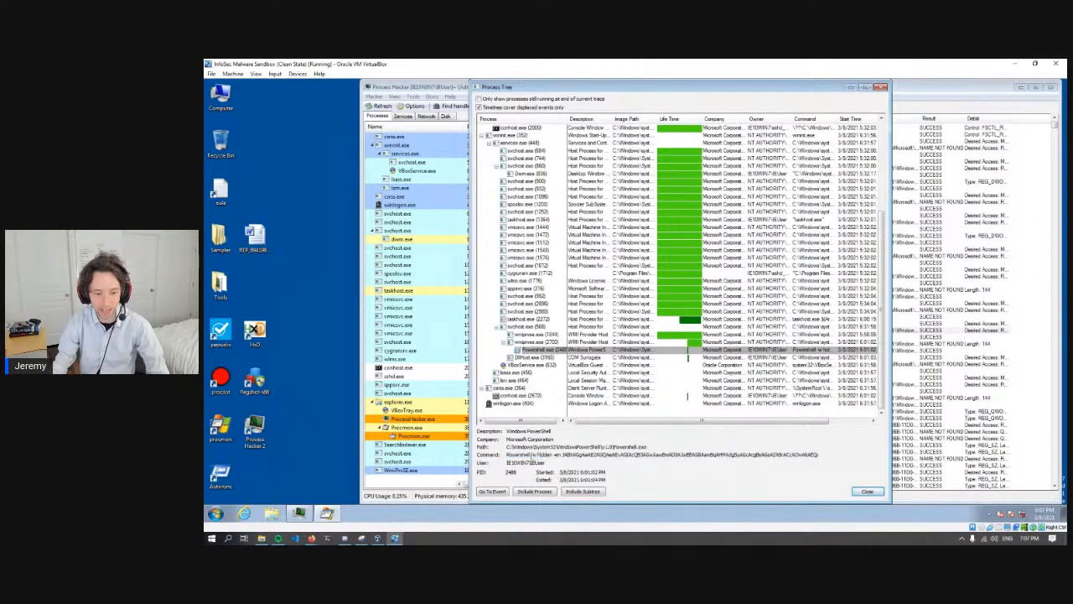
- Highlight the hidden-window argument and the Base64 string in the Powershell.exe command line to examine them
{"action": "left_click_drag", "start_coordinate": [531, 454], "coordinate": [554, 453]}
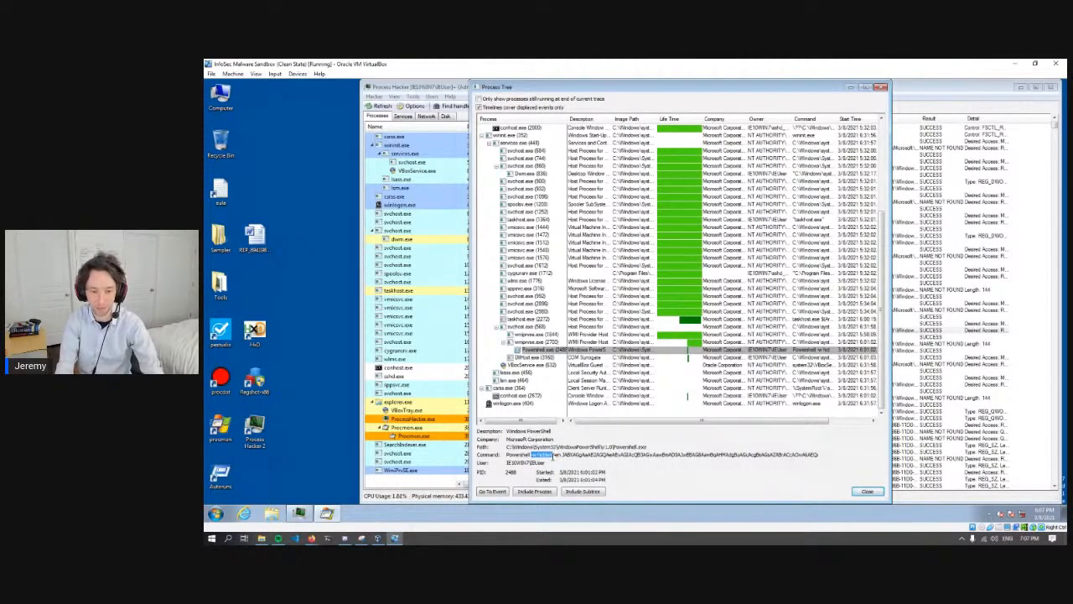
{"action": "left_click", "coordinate": [555, 454]}
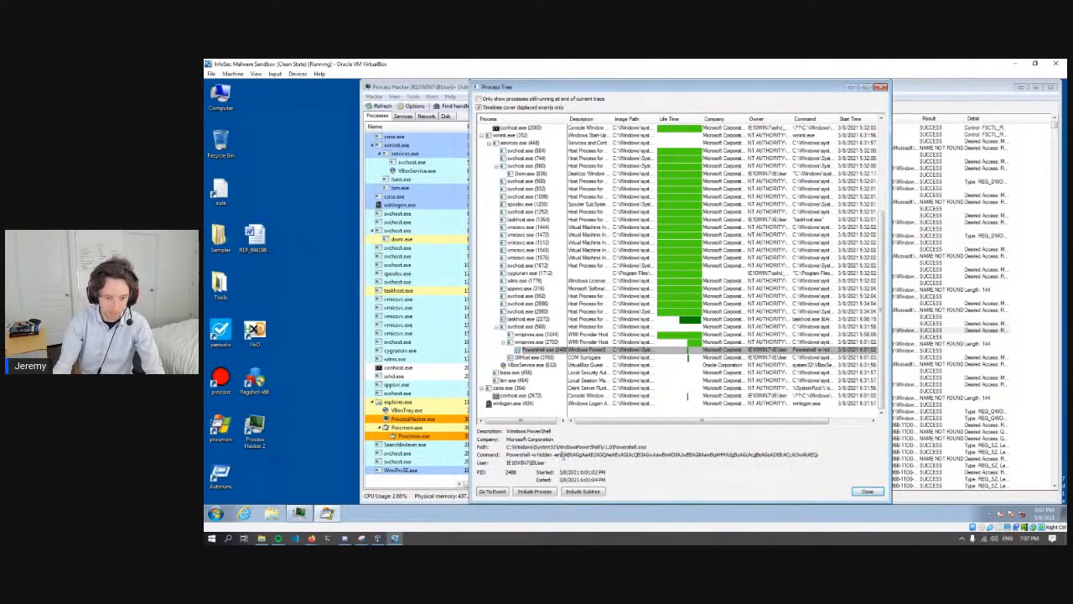
{"action": "double_click", "coordinate": [571, 455]}
{"action": "left_click", "coordinate": [585, 455]}
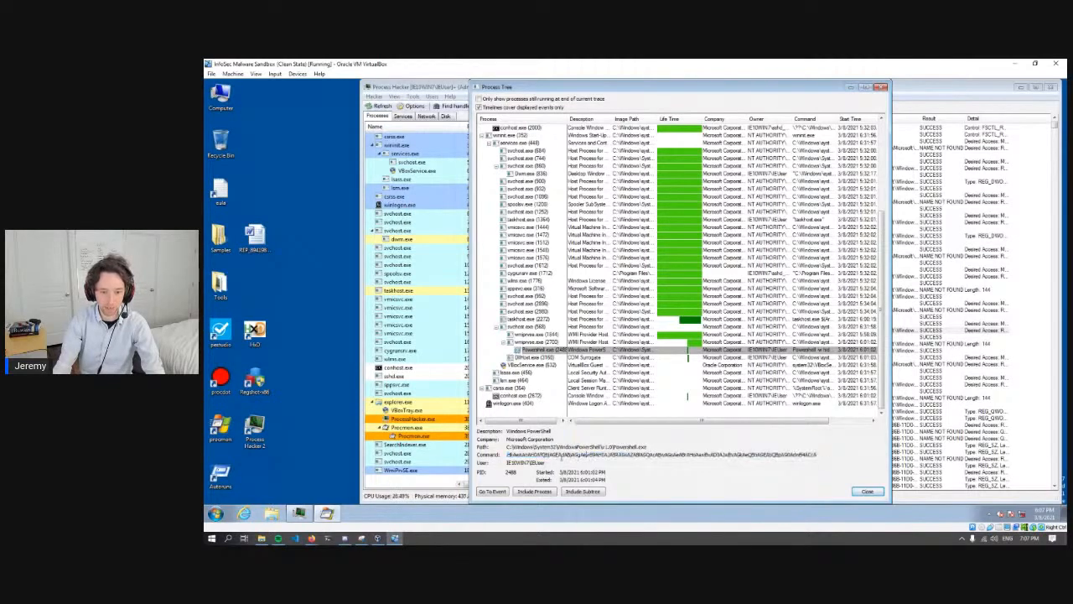
{"action": "left_click_drag", "start_coordinate": [819, 456], "coordinate": [564, 455]}
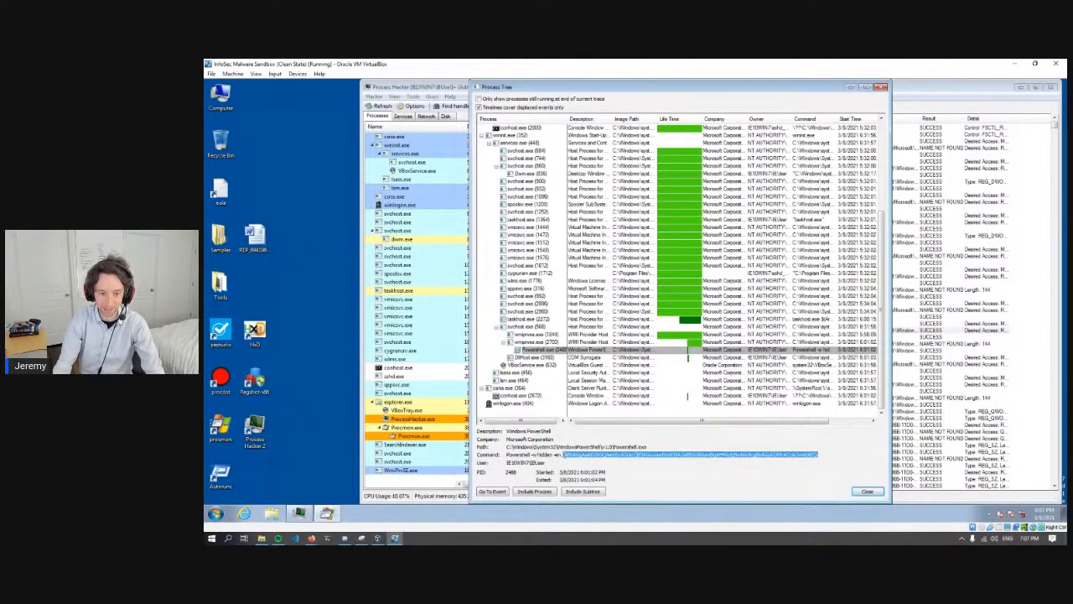
{"action": "left_click", "coordinate": [563, 455]}
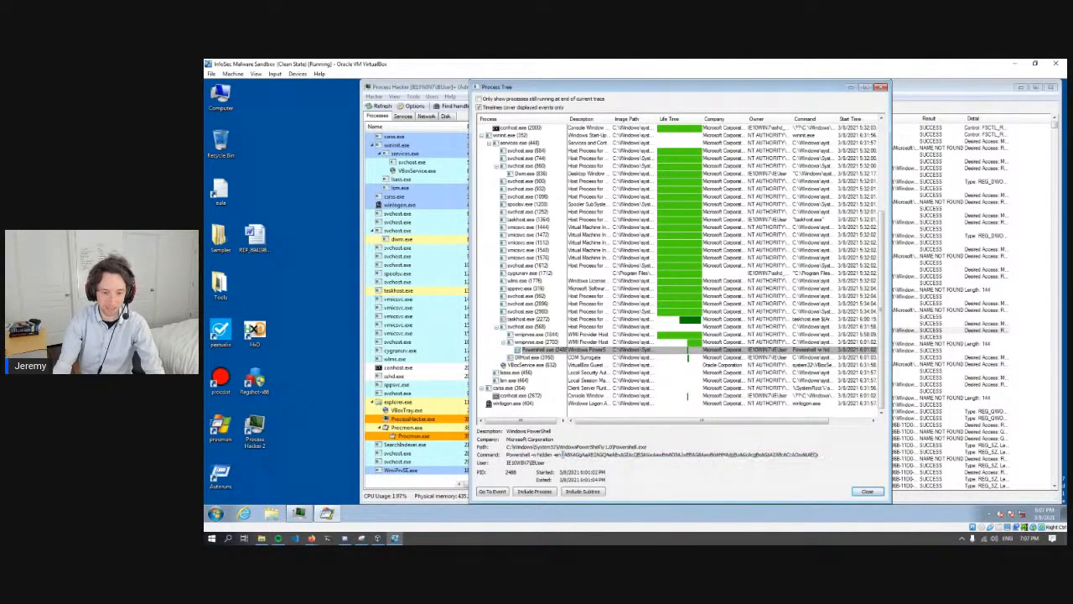
- Copy the Base64-encoded string from the Powershell.exe command line in the process details
{"action": "left_click_drag", "start_coordinate": [563, 456], "coordinate": [707, 451]}
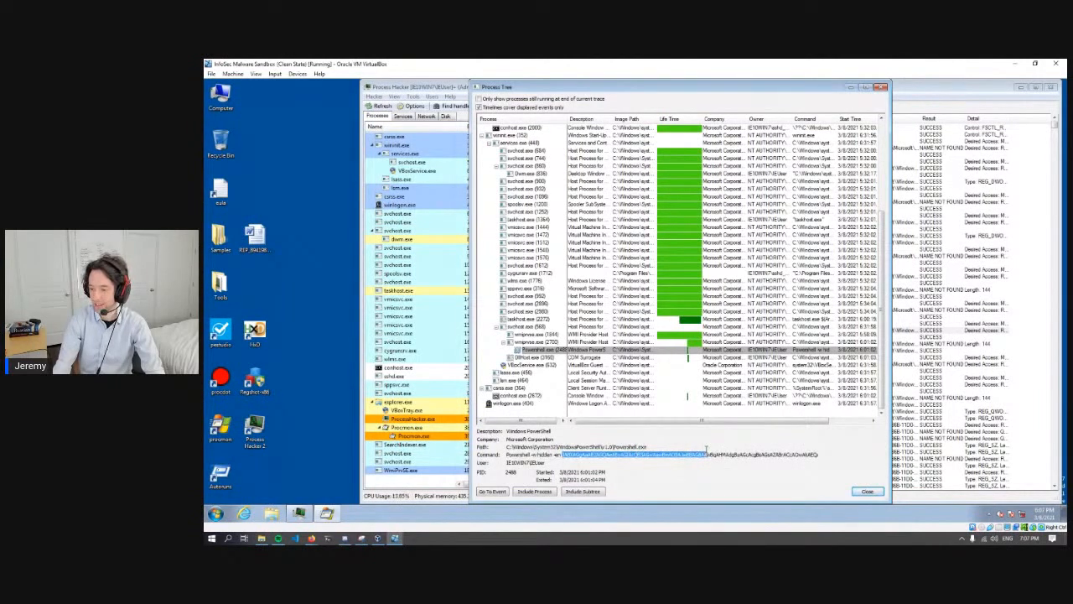
{"action": "left_click_drag", "start_coordinate": [708, 448], "coordinate": [839, 454]}
{"action": "left_click", "coordinate": [783, 455]}
{"action": "right_click", "coordinate": [756, 455]}
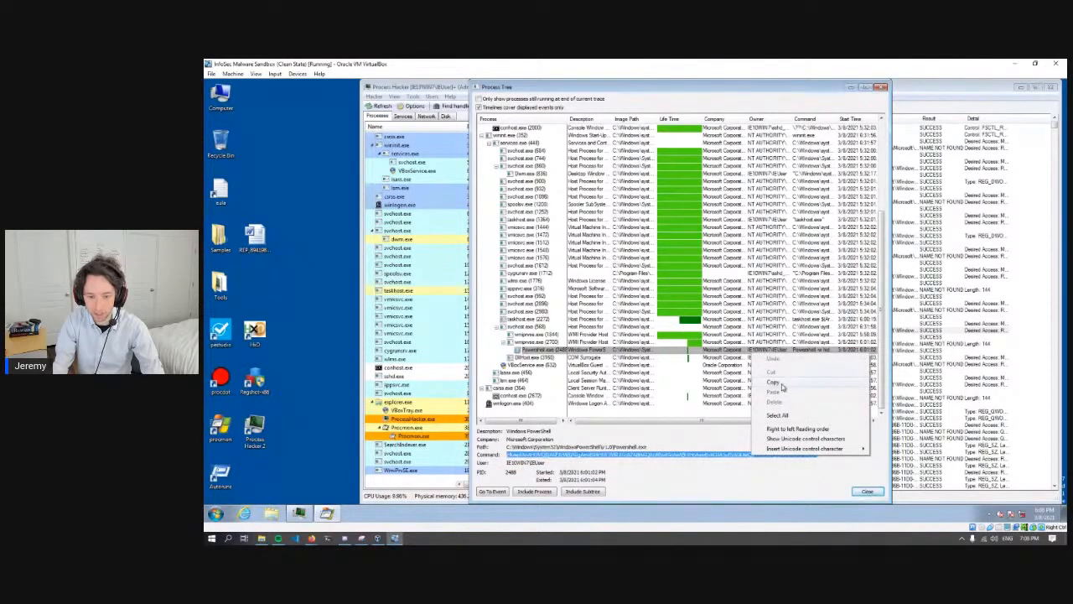
{"action": "left_click", "coordinate": [773, 382]}
{"action": "right_click", "coordinate": [725, 455]}
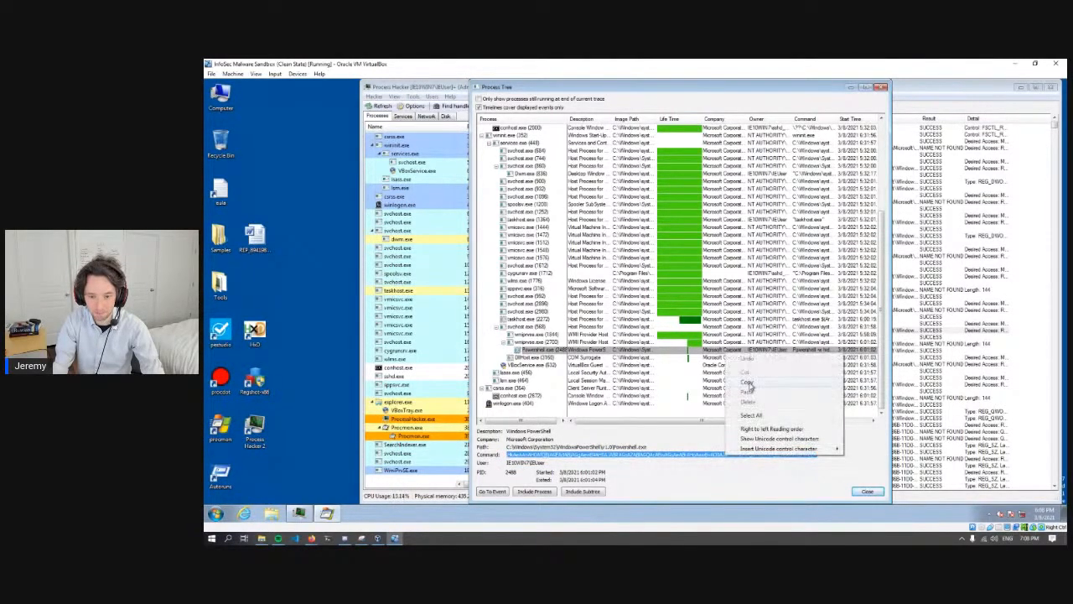
{"action": "left_click", "coordinate": [755, 387]}
{"action": "left_click", "coordinate": [708, 455]}
{"action": "left_click_drag", "start_coordinate": [709, 455], "coordinate": [465, 448]}
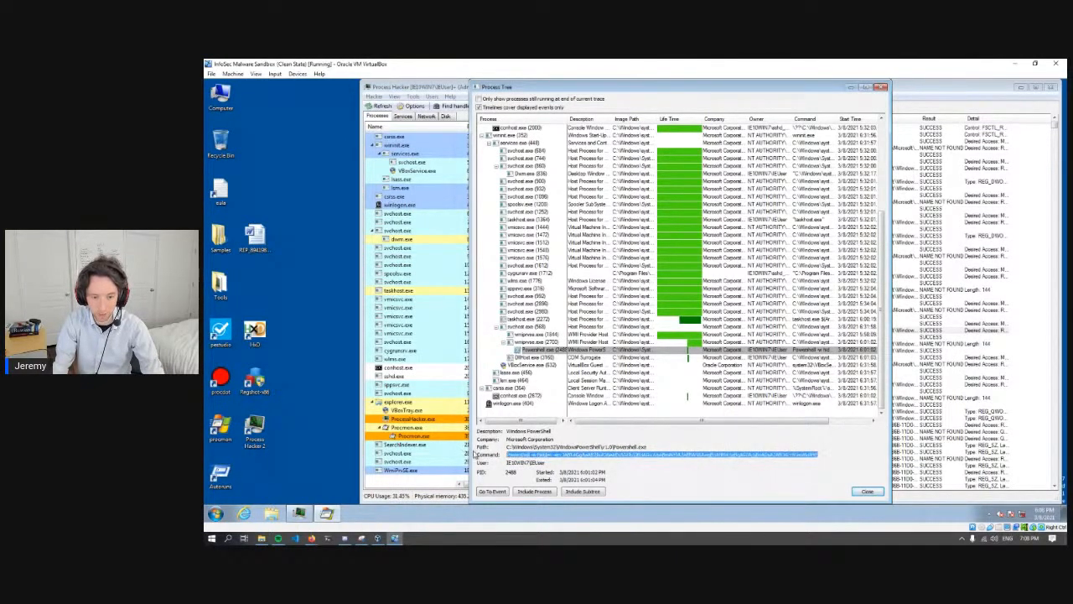
{"action": "left_click", "coordinate": [597, 454]}
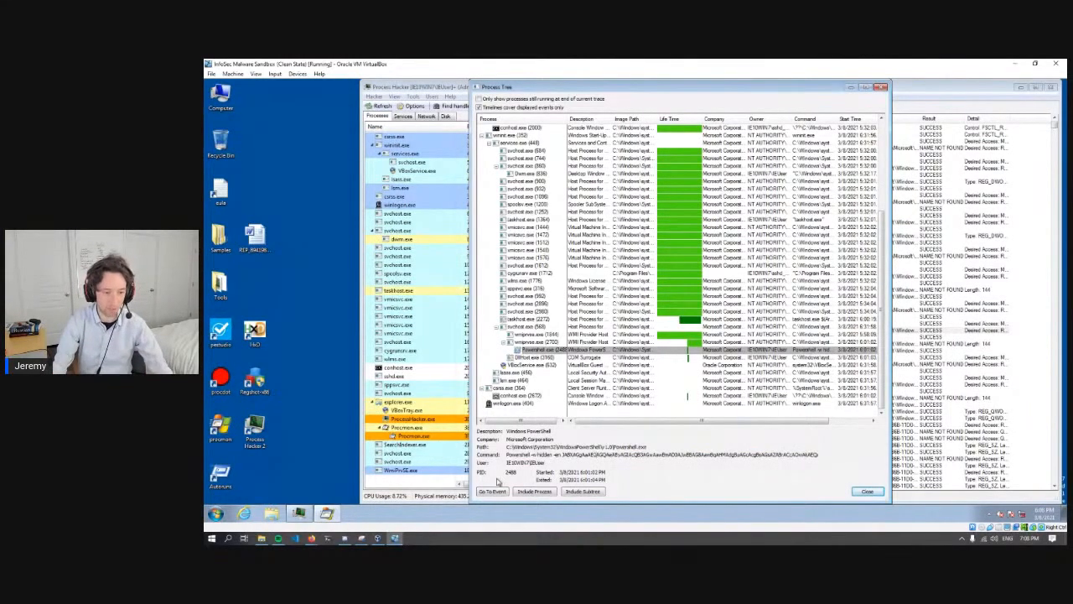
- Switch to Firefox and open CyberChef by searching the web for "cyberchef" in place of the VMRay behavior report
{"action": "mouse_move", "coordinate": [311, 537]}
{"action": "left_click", "coordinate": [270, 512]}
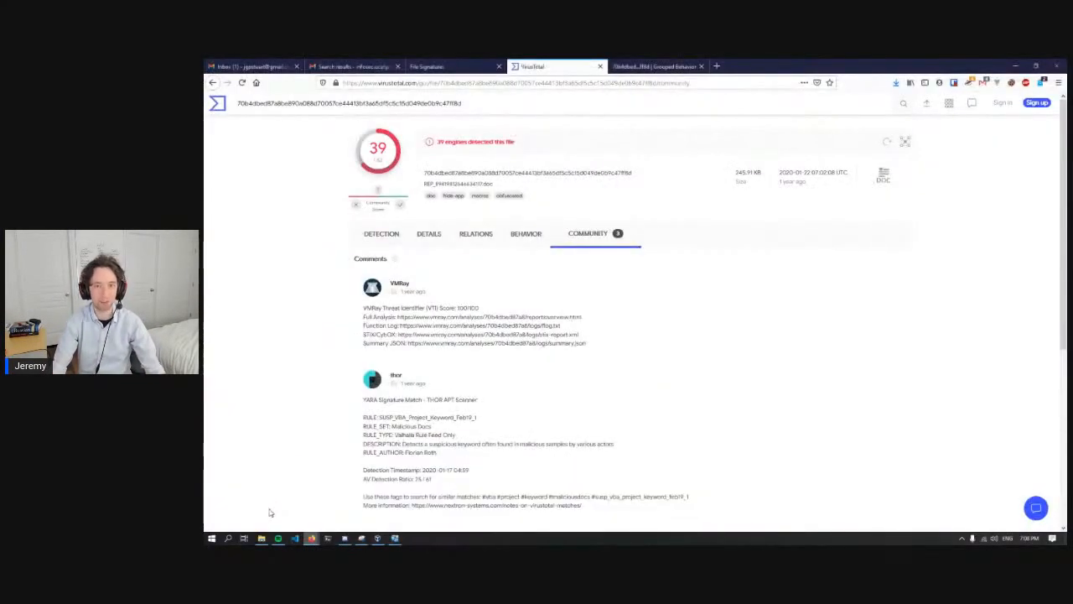
{"action": "left_click", "coordinate": [656, 66]}
{"action": "left_click", "coordinate": [567, 83]}
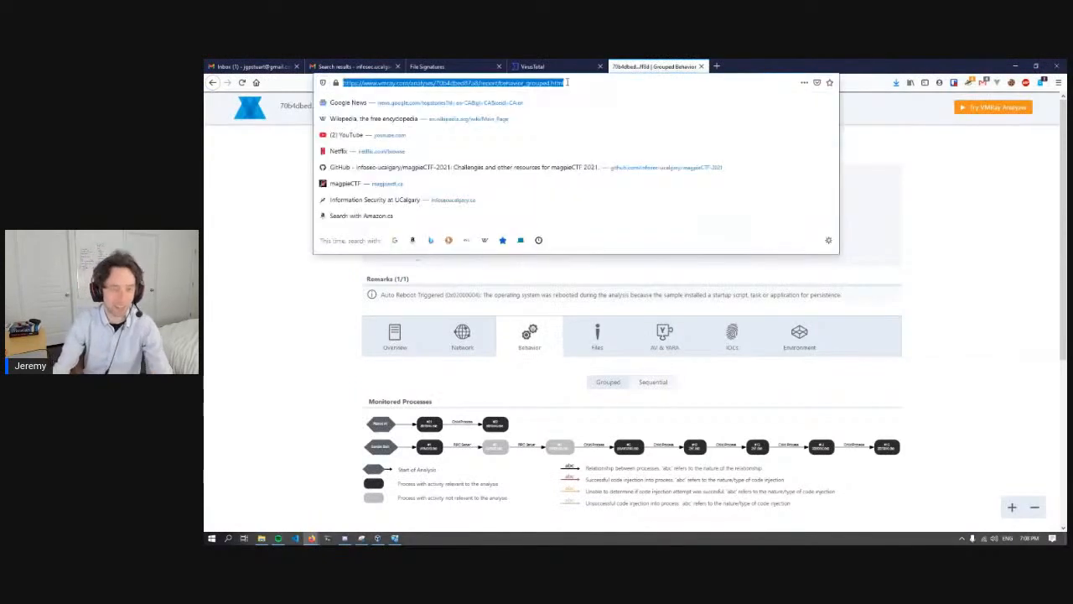
{"action": "type", "text": "cyberc"}
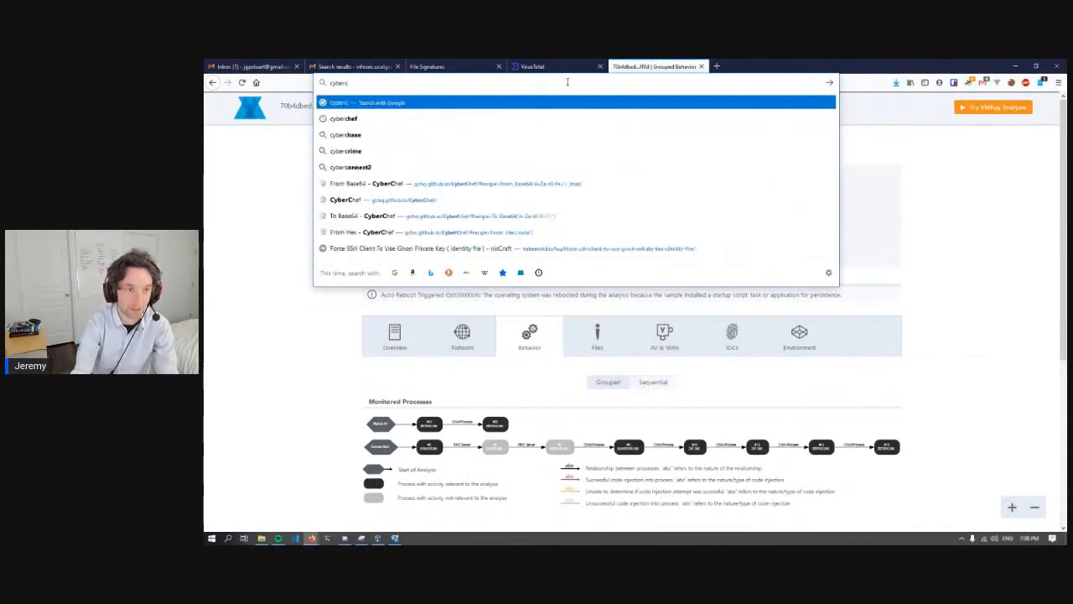
{"action": "type", "text": "hef"}
{"action": "key", "text": "Return"}
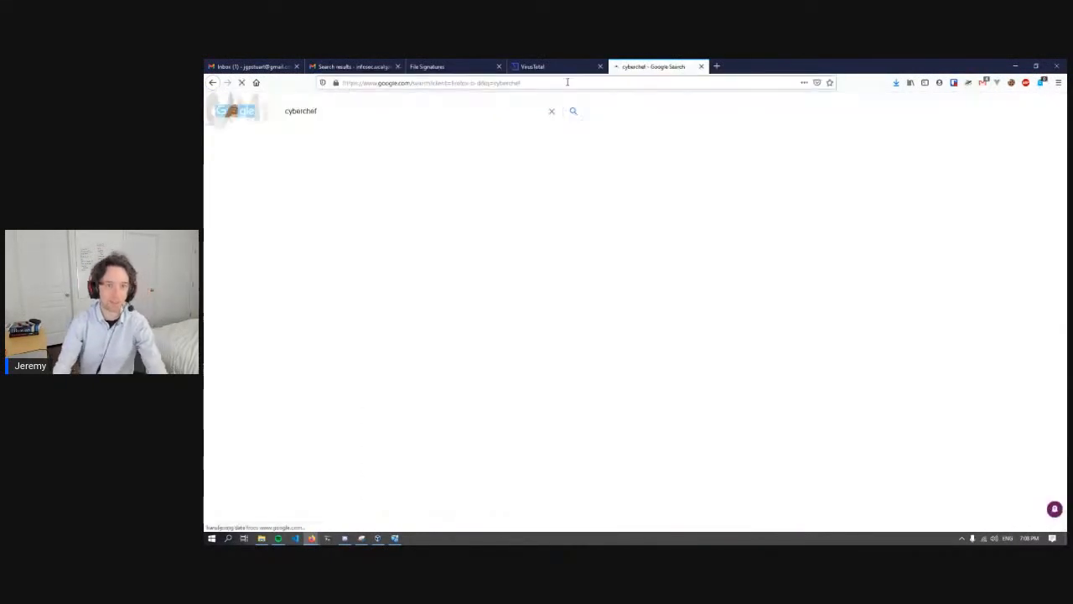
{"action": "left_click", "coordinate": [408, 187]}
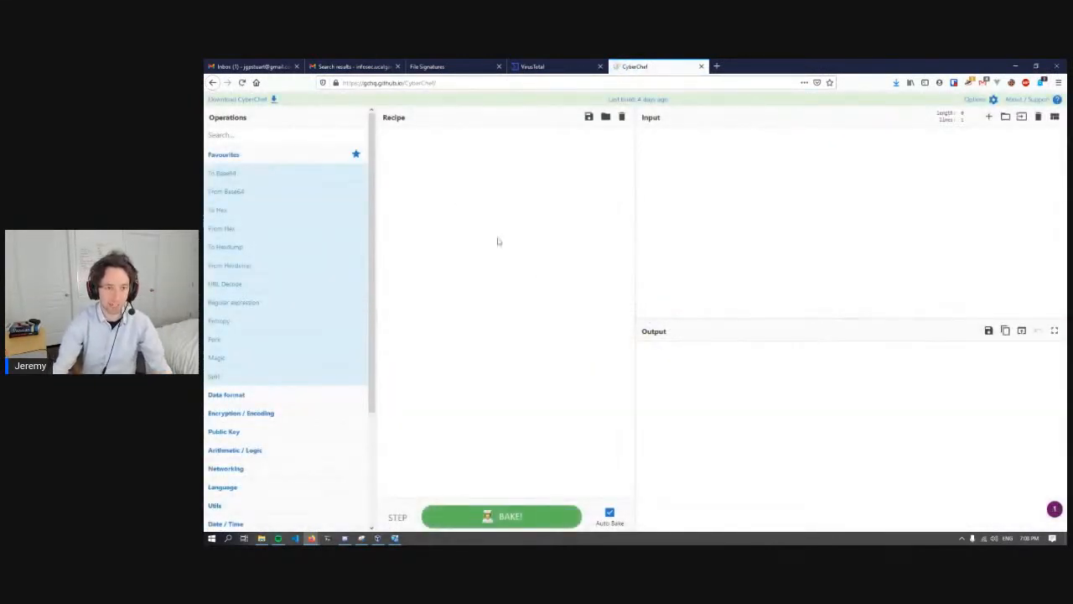
- Paste the copied PowerShell string as the input and decode it with the From Base64 operation
{"action": "key", "text": "ctrl+v"}
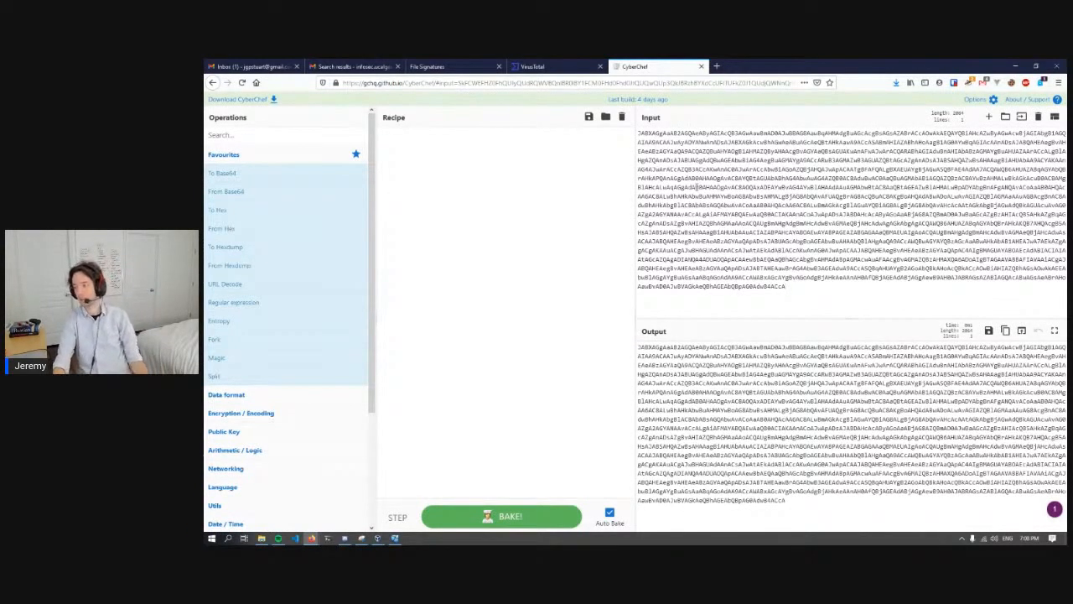
{"action": "left_click_drag", "start_coordinate": [227, 191], "coordinate": [429, 182]}
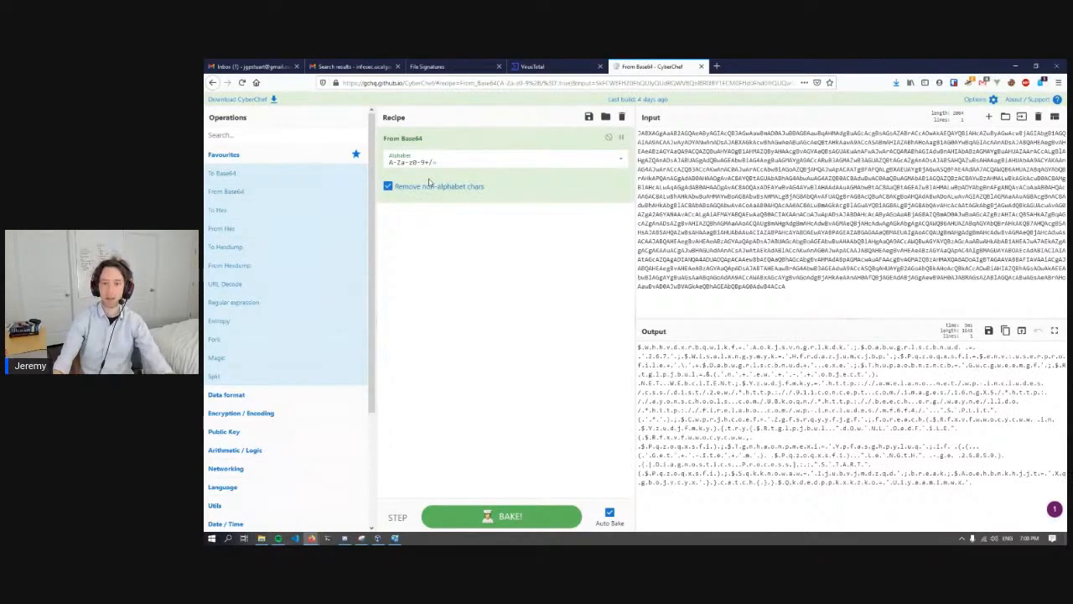
{"action": "left_click", "coordinate": [676, 222]}
- Examine the decoded script in the output, highlighting the web client call, the URLs and their domains
{"action": "left_click_drag", "start_coordinate": [740, 365], "coordinate": [703, 401]}
{"action": "left_click", "coordinate": [770, 403]}
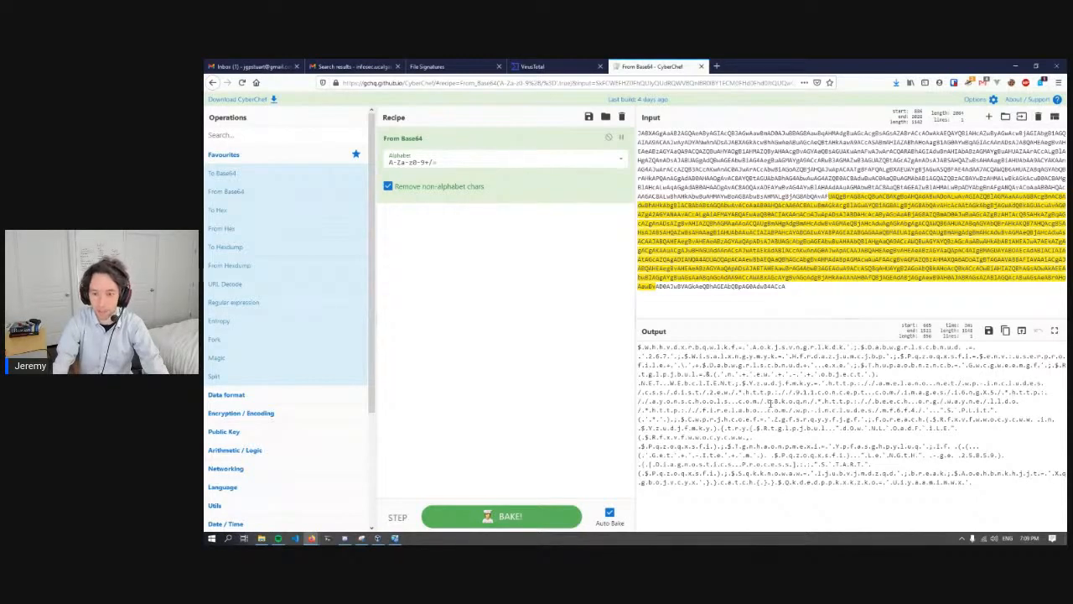
{"action": "left_click", "coordinate": [705, 374]}
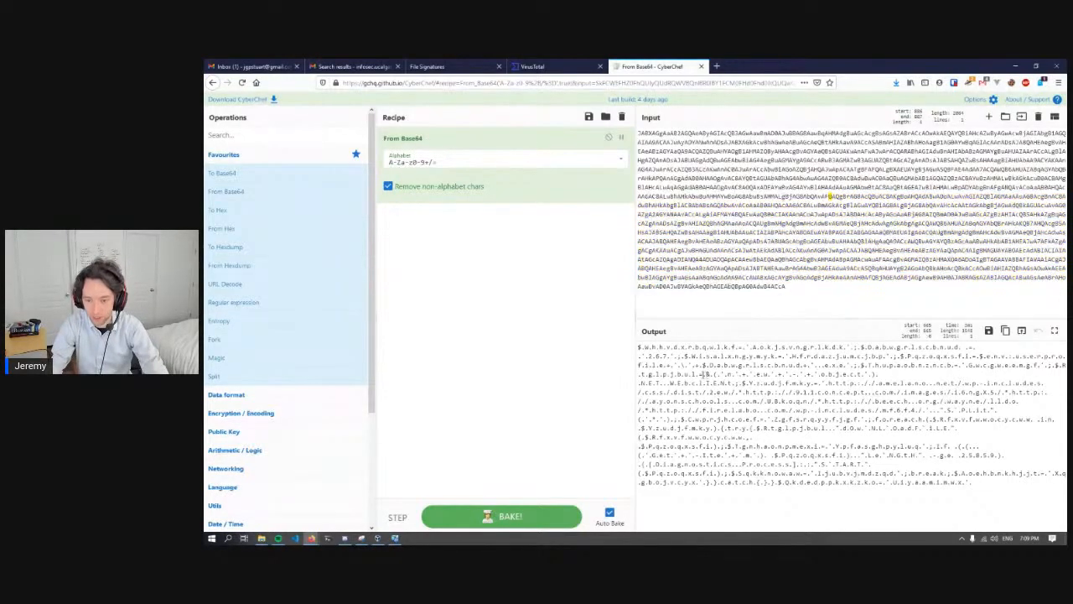
{"action": "left_click_drag", "start_coordinate": [671, 379], "coordinate": [788, 411]}
{"action": "left_click_drag", "start_coordinate": [705, 411], "coordinate": [758, 411]}
{"action": "left_click_drag", "start_coordinate": [866, 392], "coordinate": [797, 392]}
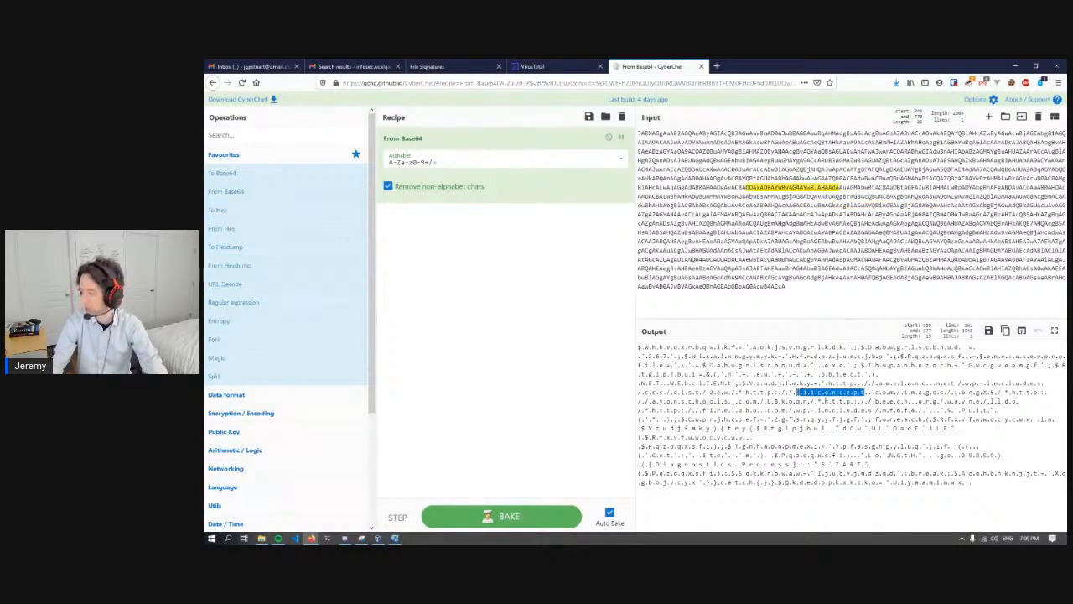
{"action": "left_click", "coordinate": [797, 391]}
{"action": "left_click_drag", "start_coordinate": [797, 392], "coordinate": [1006, 466]}
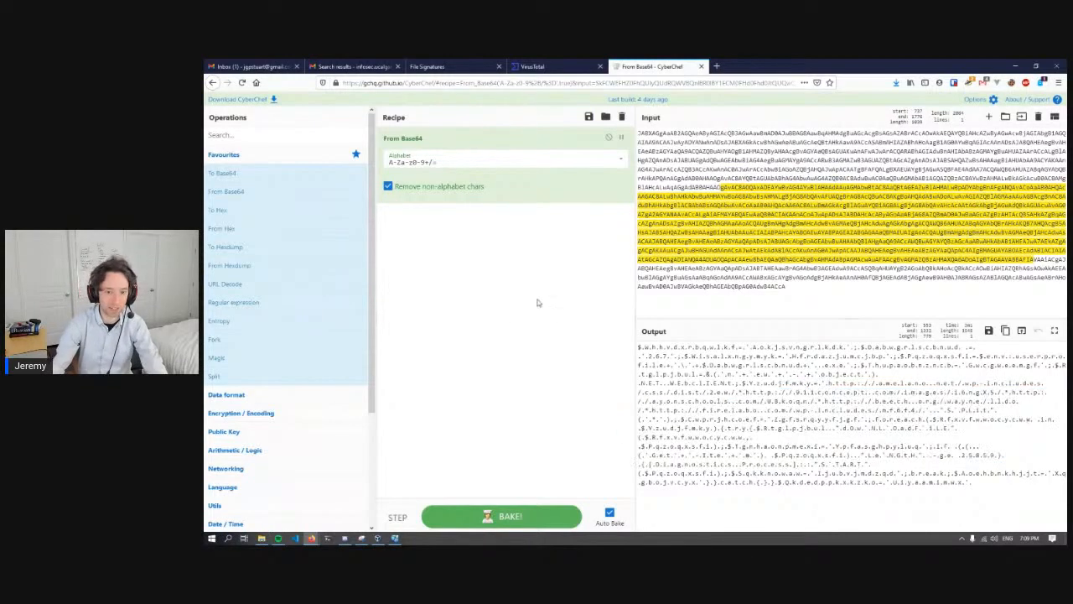
- Add the Remove null bytes operation after From Base64 and highlight the URLs in the decoded script
{"action": "left_click", "coordinate": [241, 134]}
{"action": "type", "text": "remove"}
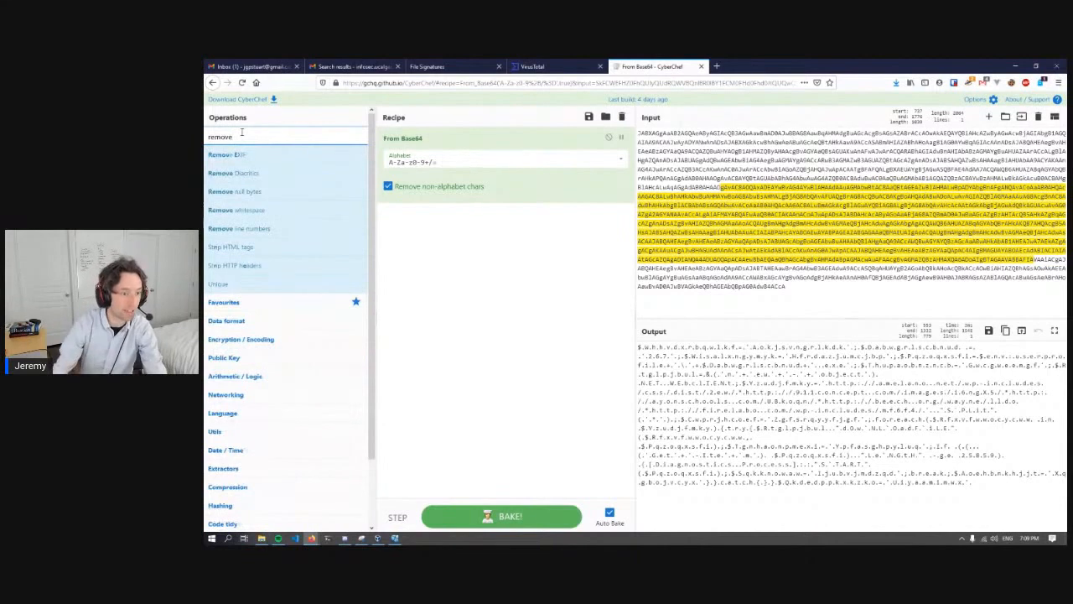
{"action": "left_click_drag", "start_coordinate": [228, 192], "coordinate": [439, 254]}
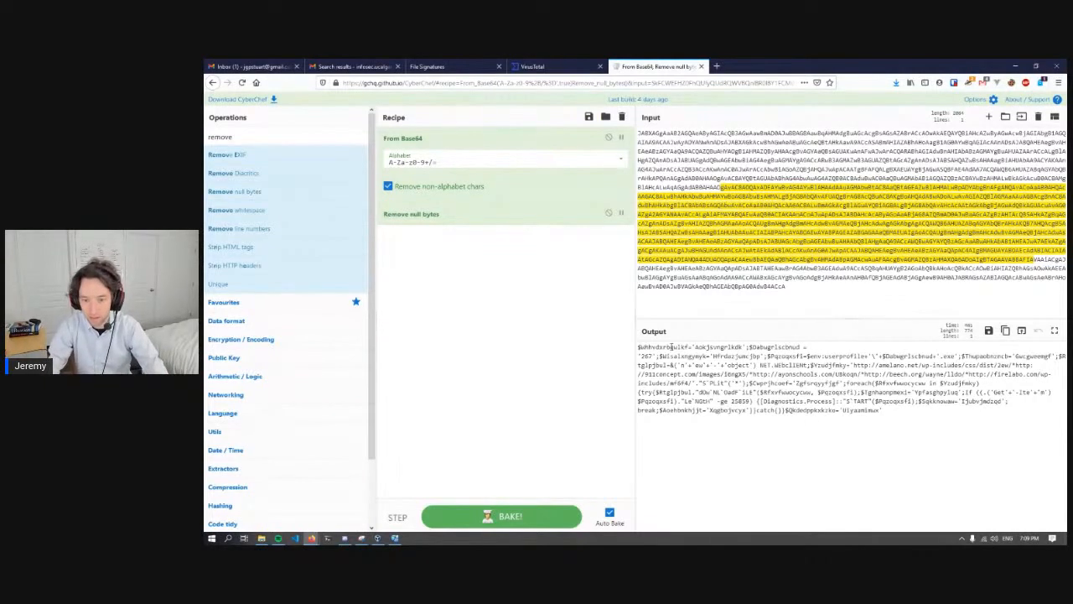
{"action": "left_click_drag", "start_coordinate": [752, 375], "coordinate": [805, 375]}
{"action": "left_click", "coordinate": [928, 375]}
{"action": "left_click", "coordinate": [804, 375]}
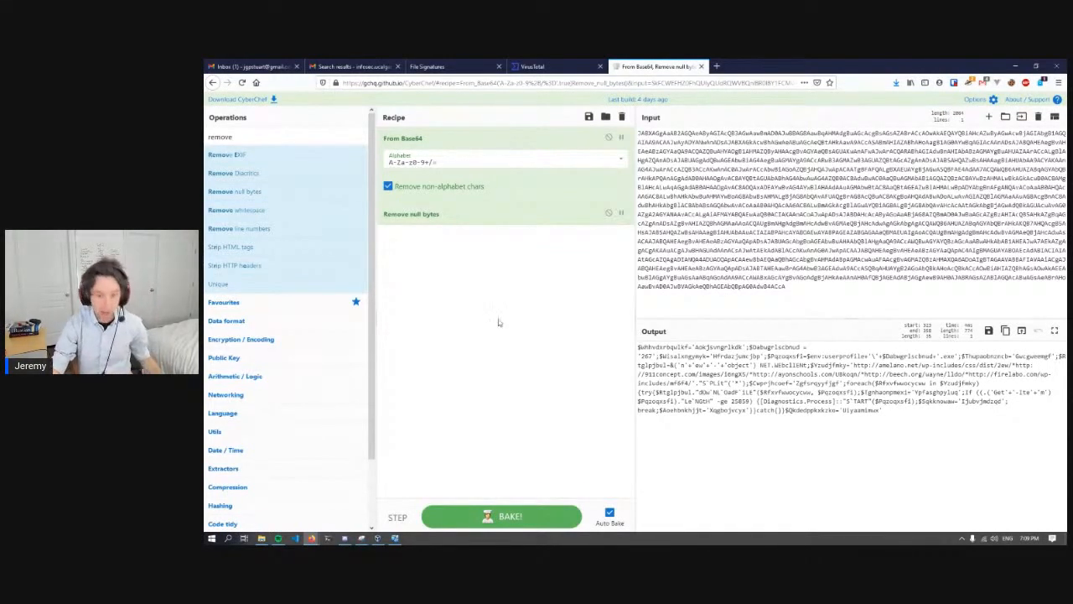
- Add the Regular expression operation after Remove null bytes and set its built-in regex to URL
{"action": "double_click", "coordinate": [247, 138]}
{"action": "type", "text": "re"}
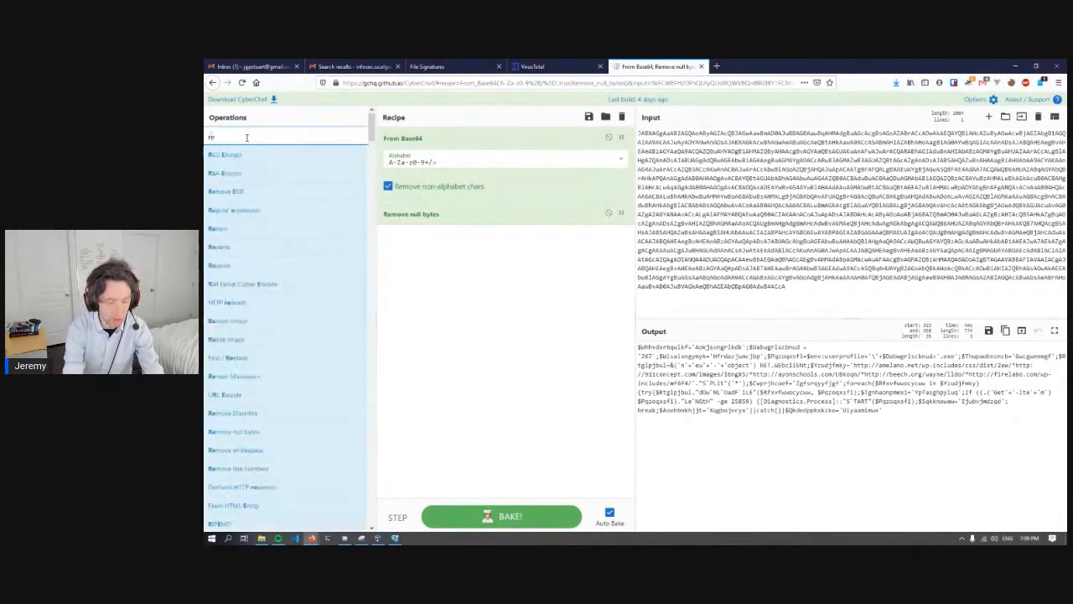
{"action": "type", "text": "gular e"}
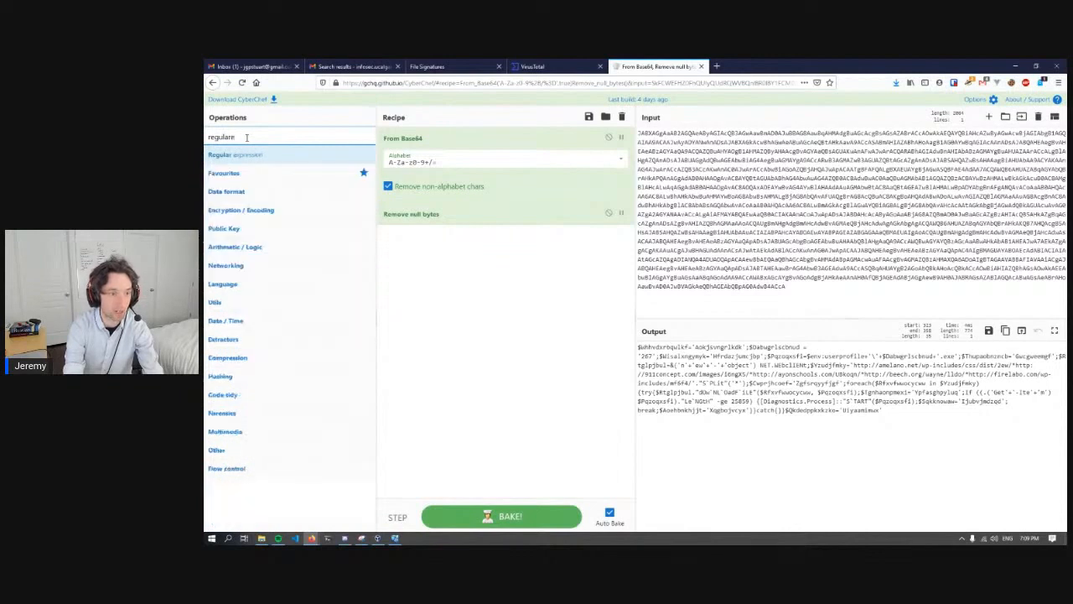
{"action": "type", "text": "xpress"}
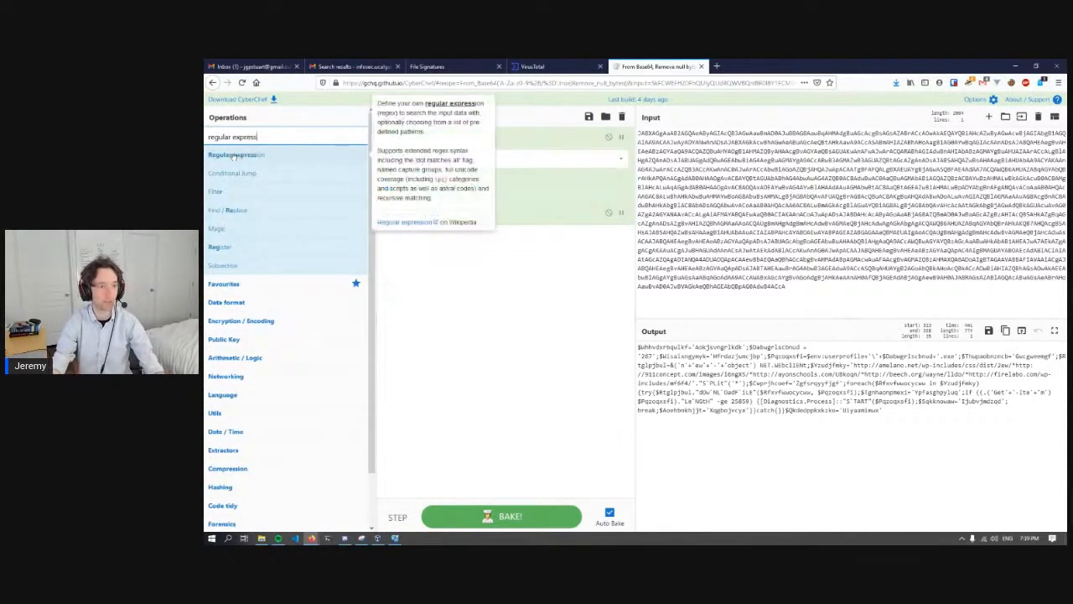
{"action": "left_click_drag", "start_coordinate": [237, 155], "coordinate": [461, 264]}
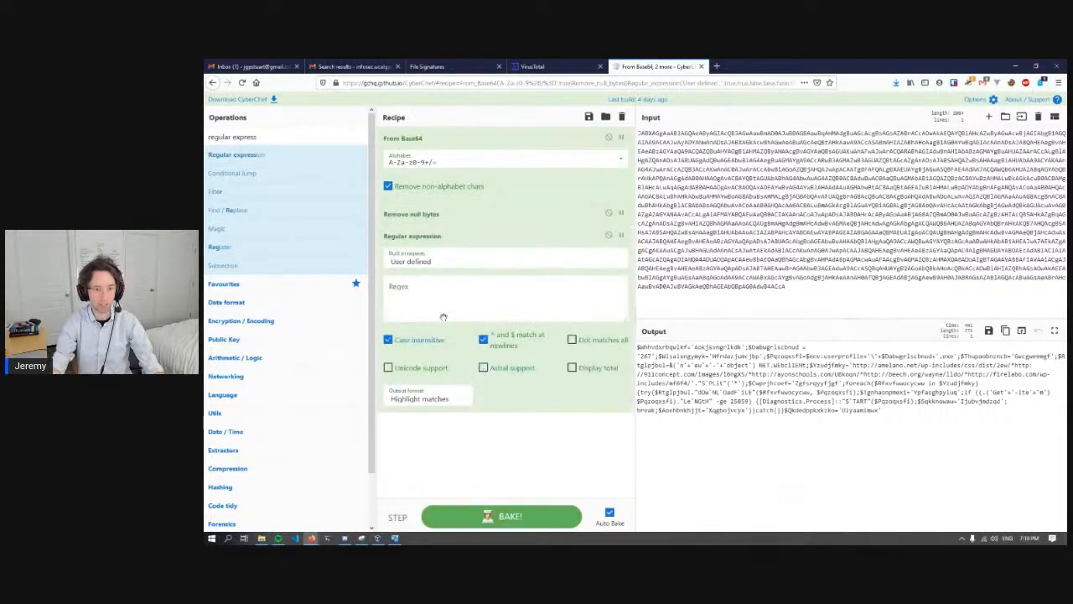
{"action": "left_click", "coordinate": [428, 265]}
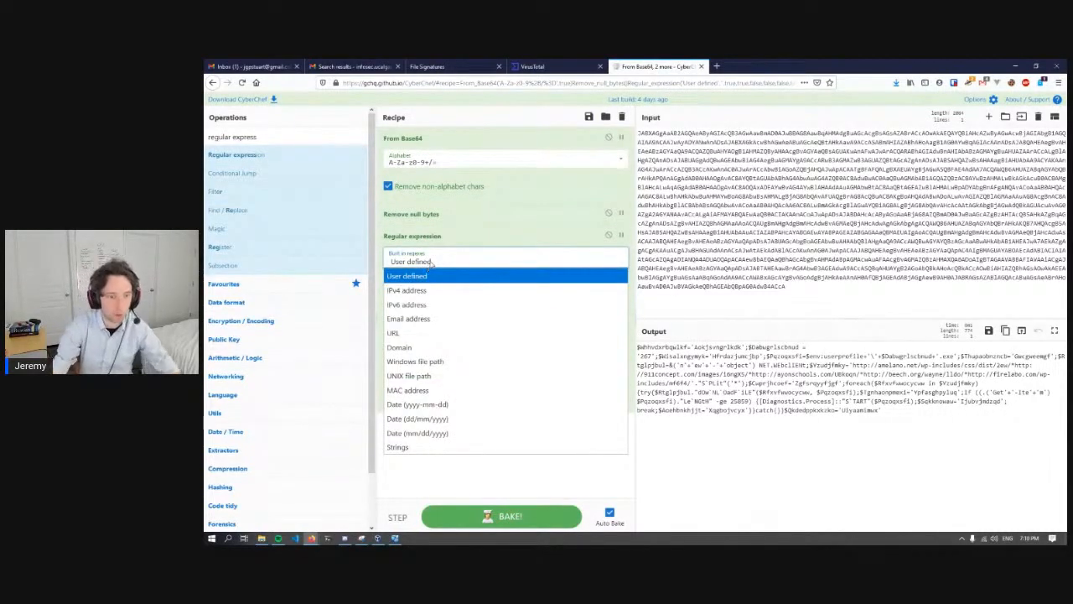
{"action": "left_click", "coordinate": [433, 335]}
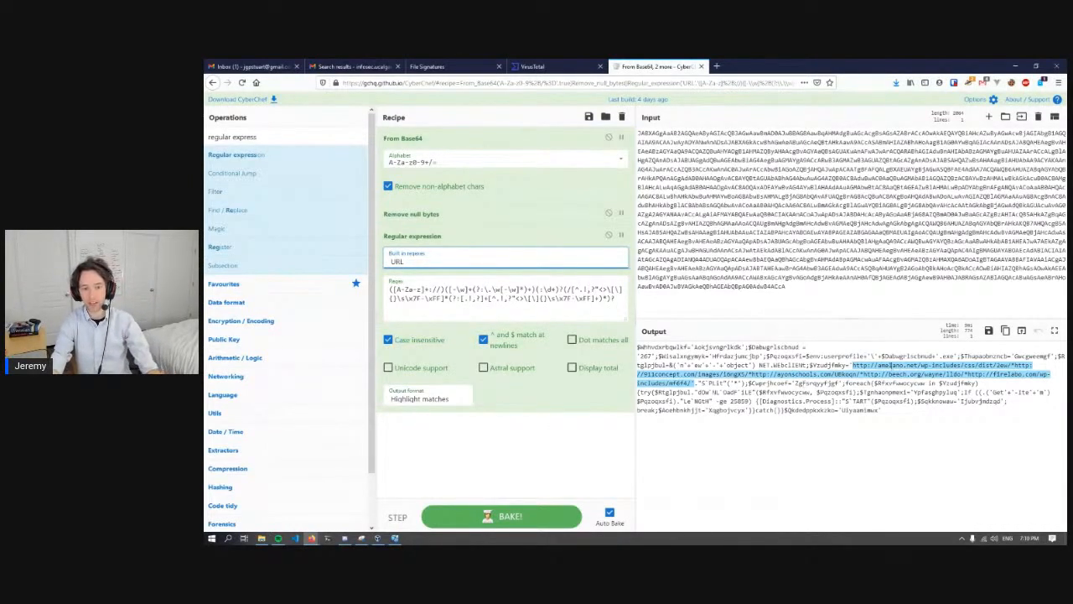
- Try the Dot matches all, Display total and Unicode support options of the URL regular expression
{"action": "left_click", "coordinate": [573, 339]}
{"action": "left_click", "coordinate": [572, 367]}
{"action": "left_click", "coordinate": [573, 368]}
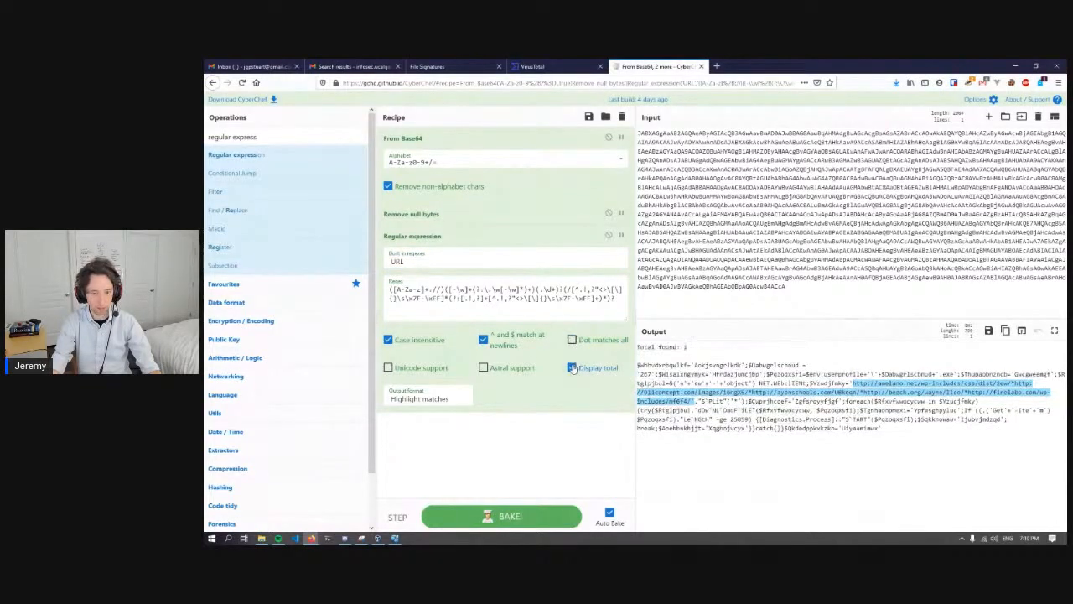
{"action": "left_click", "coordinate": [387, 368]}
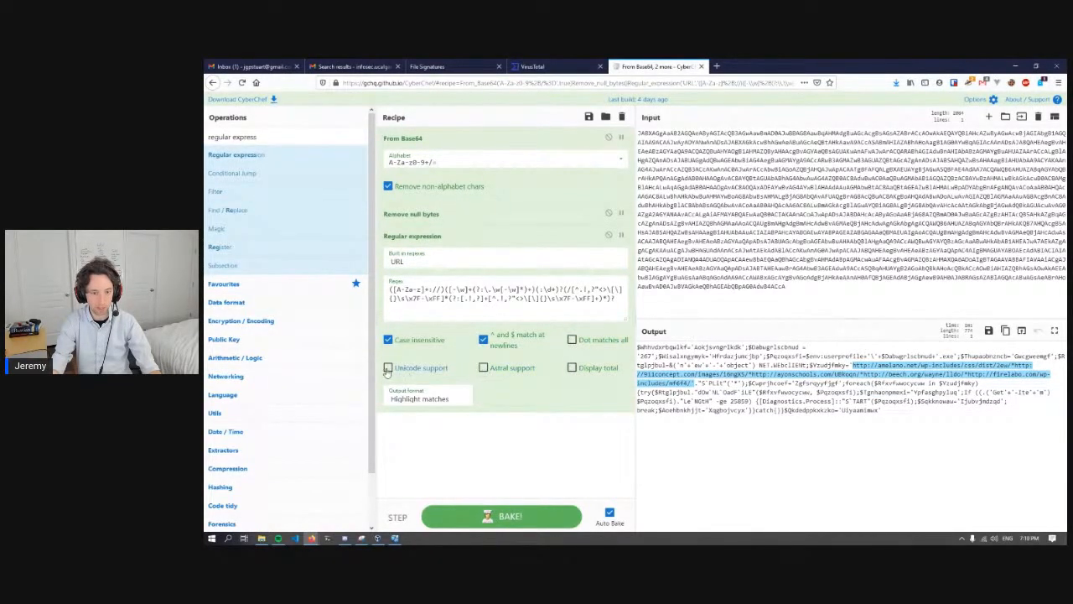
{"action": "left_click", "coordinate": [387, 369]}
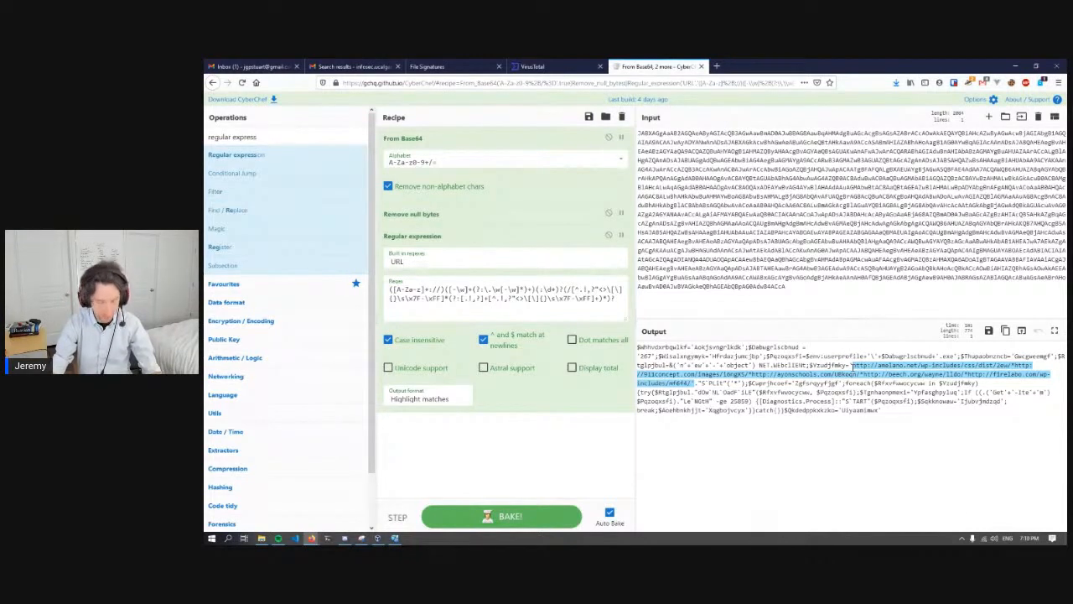
- Add the Defang URL operation to the recipe and place it after Regular expression
{"action": "triple_click", "coordinate": [239, 136]}
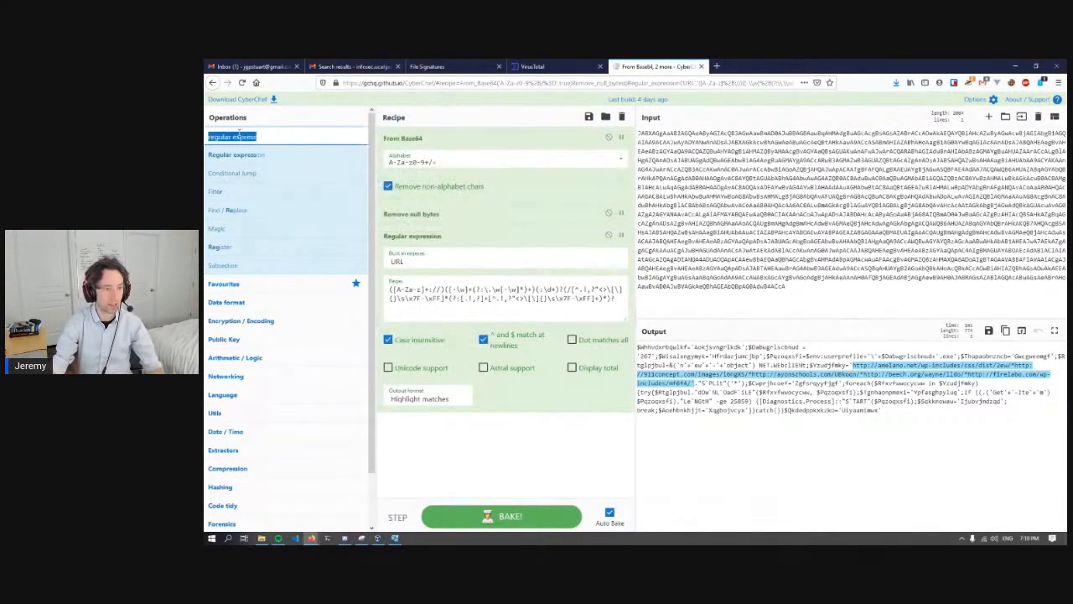
{"action": "type", "text": "defang"}
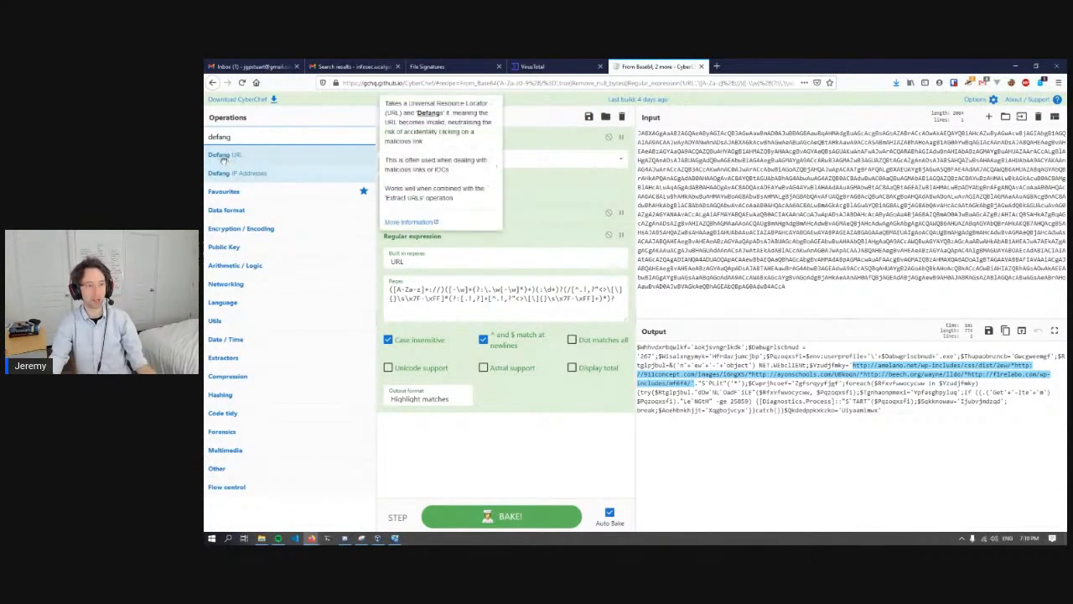
{"action": "triple_click", "coordinate": [232, 138]}
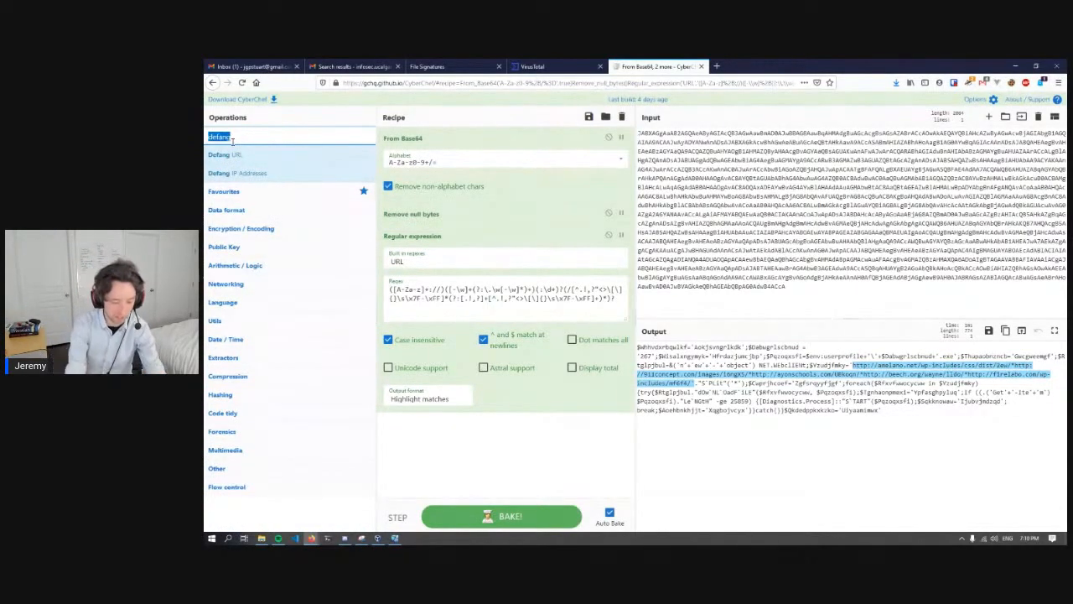
{"action": "type", "text": "URL"}
{"action": "left_click_drag", "start_coordinate": [224, 154], "coordinate": [464, 435]}
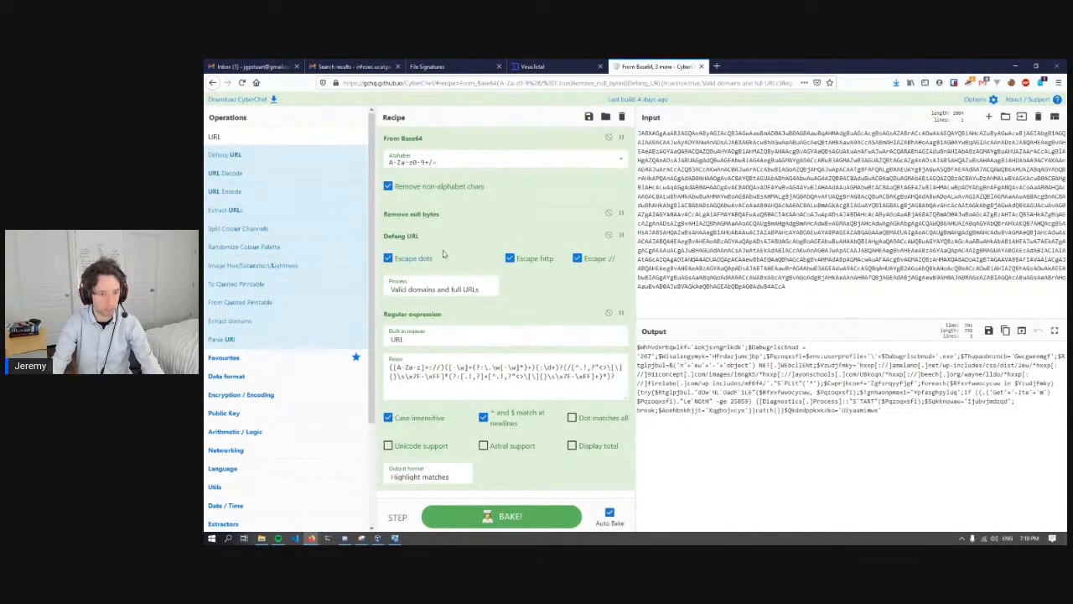
{"action": "left_click_drag", "start_coordinate": [446, 236], "coordinate": [449, 498]}
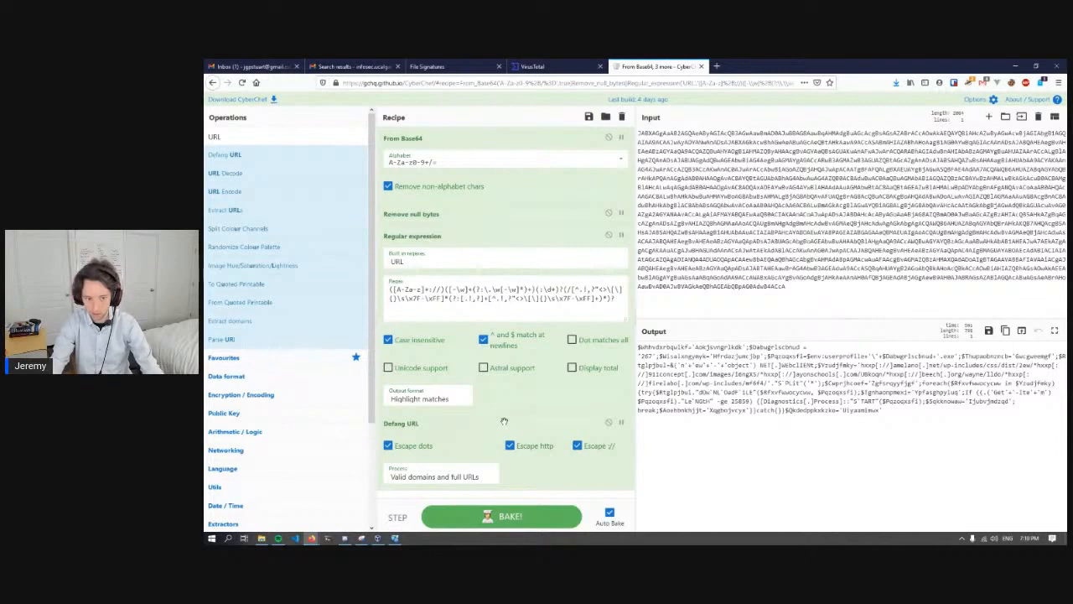
- Set the regular expression's output format to List matches and remove the Defang URL operation from the recipe
{"action": "left_click", "coordinate": [451, 402]}
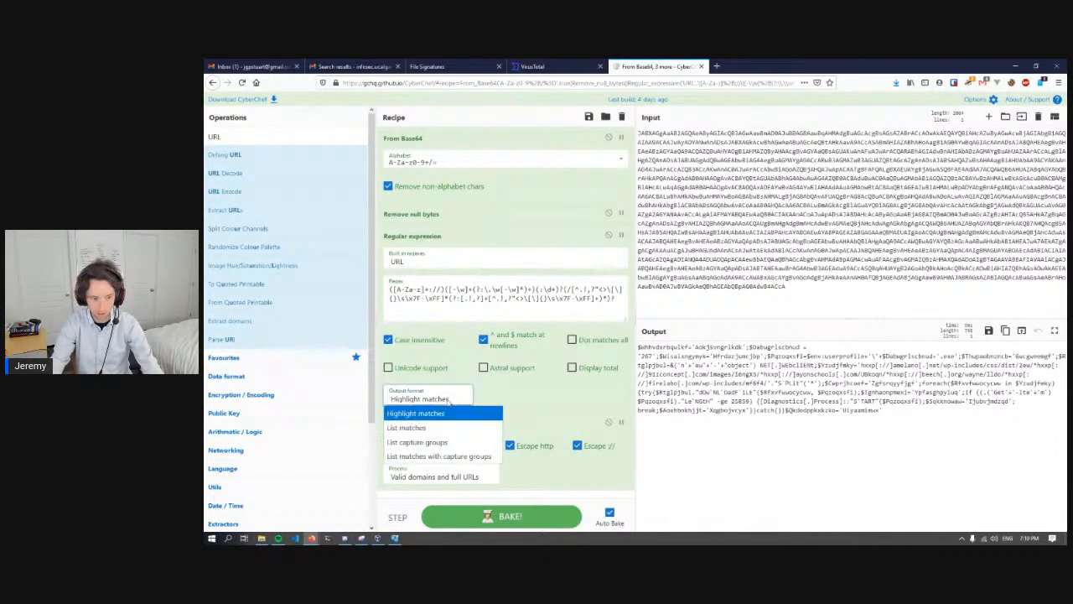
{"action": "left_click", "coordinate": [449, 411]}
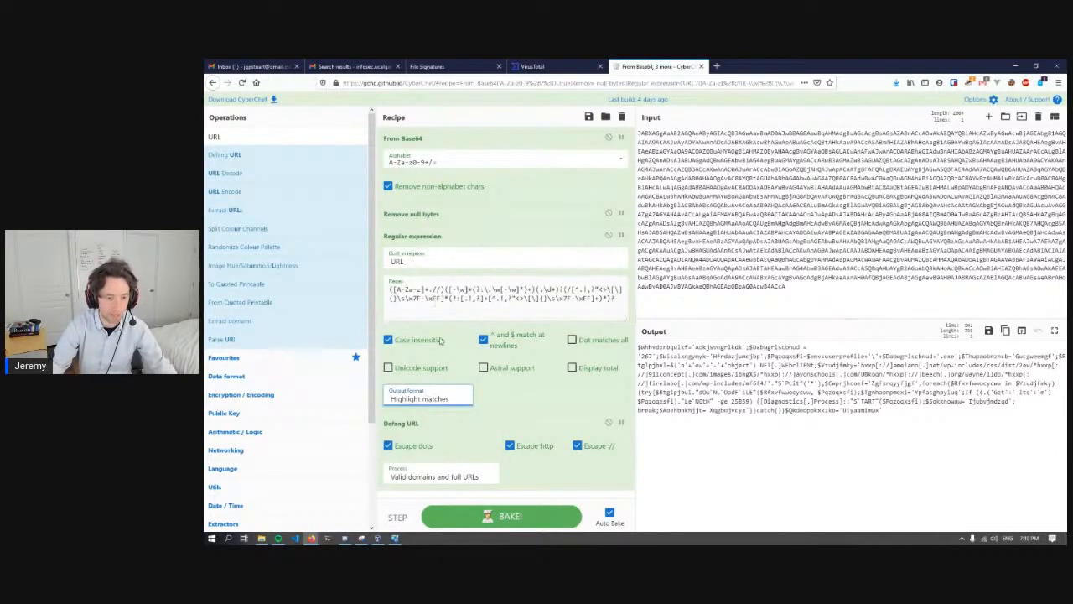
{"action": "left_click", "coordinate": [441, 400]}
{"action": "left_click", "coordinate": [425, 426]}
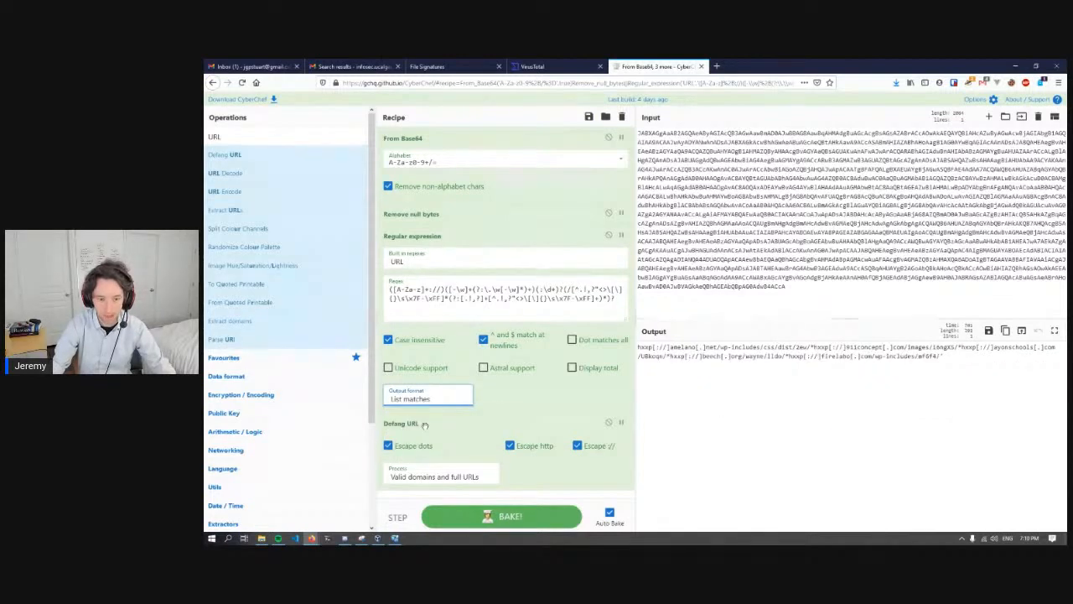
{"action": "left_click_drag", "start_coordinate": [582, 422], "coordinate": [289, 415]}
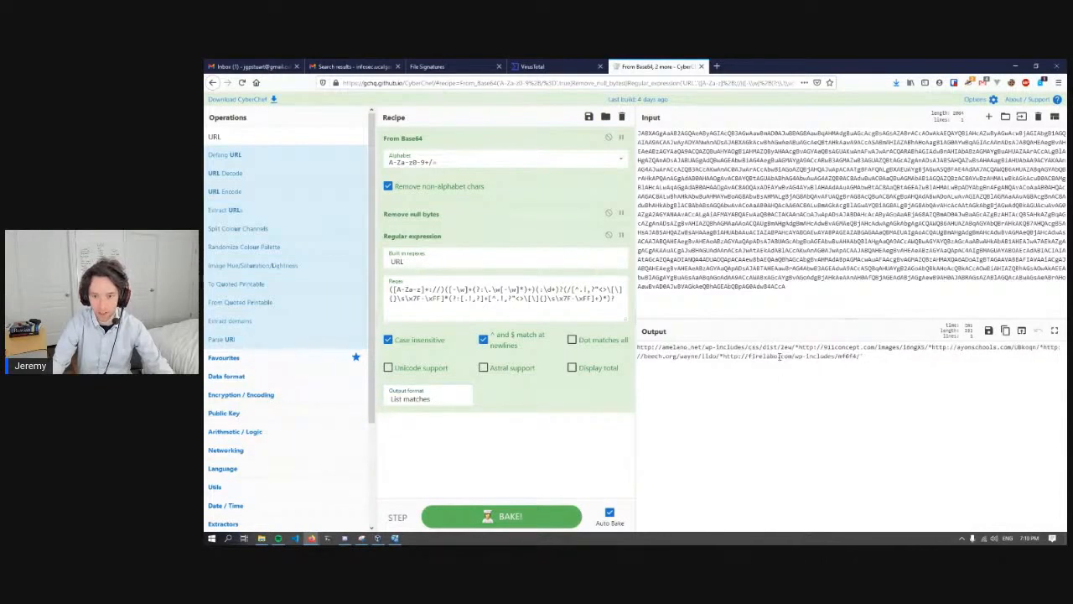
- Examine how the extracted URLs are joined together in the output
{"action": "left_click_drag", "start_coordinate": [763, 356], "coordinate": [974, 348]}
{"action": "left_click", "coordinate": [648, 346]}
{"action": "left_click", "coordinate": [938, 357]}
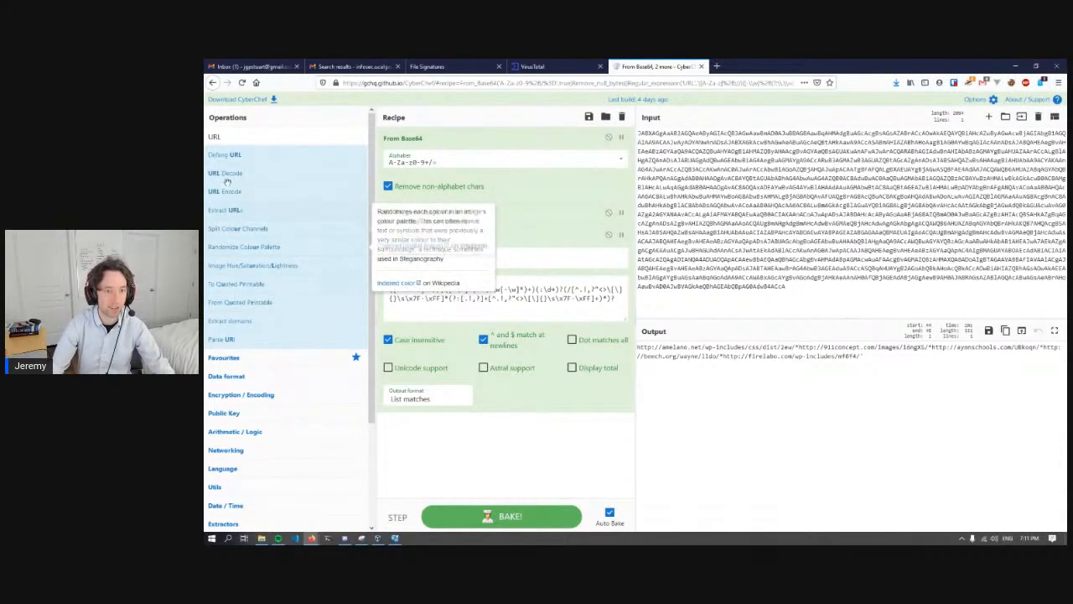
- Try a Find / Replace operation after Regular expression with * as the find pattern and \n as the replacement
{"action": "double_click", "coordinate": [232, 135]}
{"action": "type", "text": "re"}
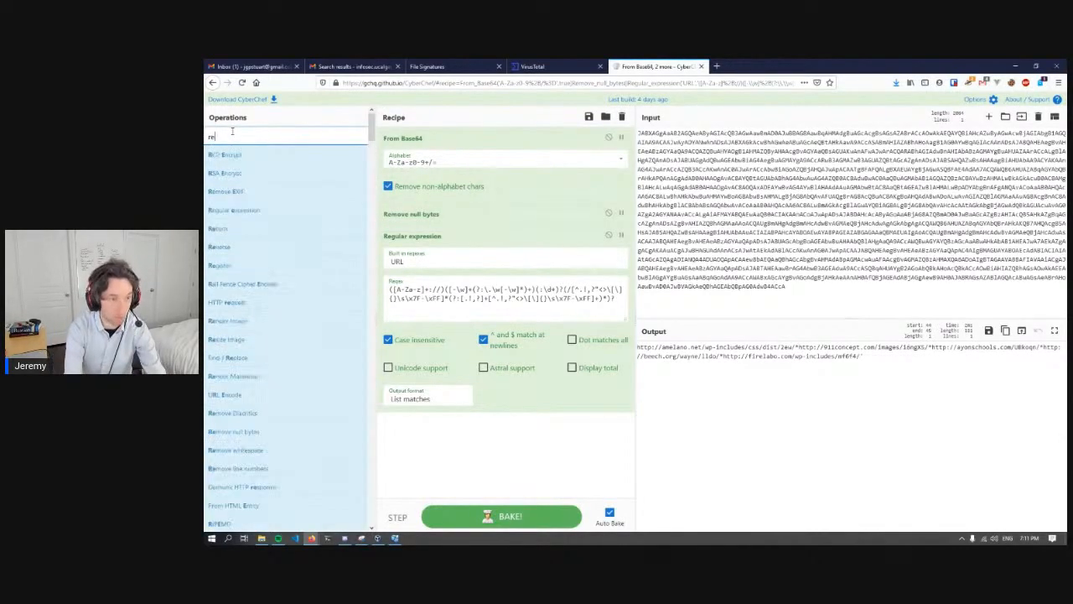
{"action": "type", "text": "place"}
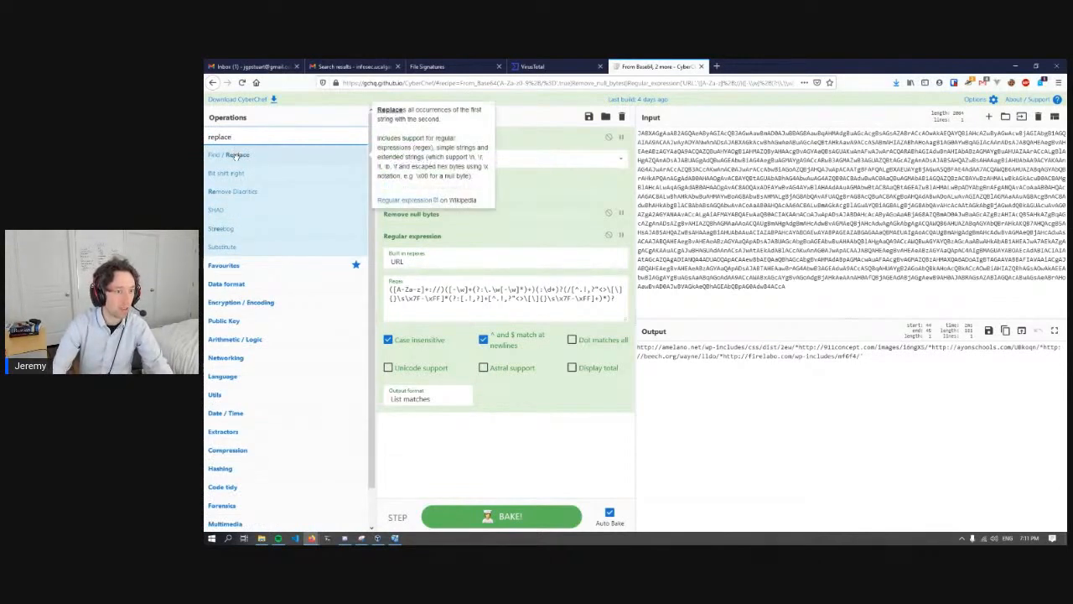
{"action": "left_click_drag", "start_coordinate": [237, 157], "coordinate": [434, 449]}
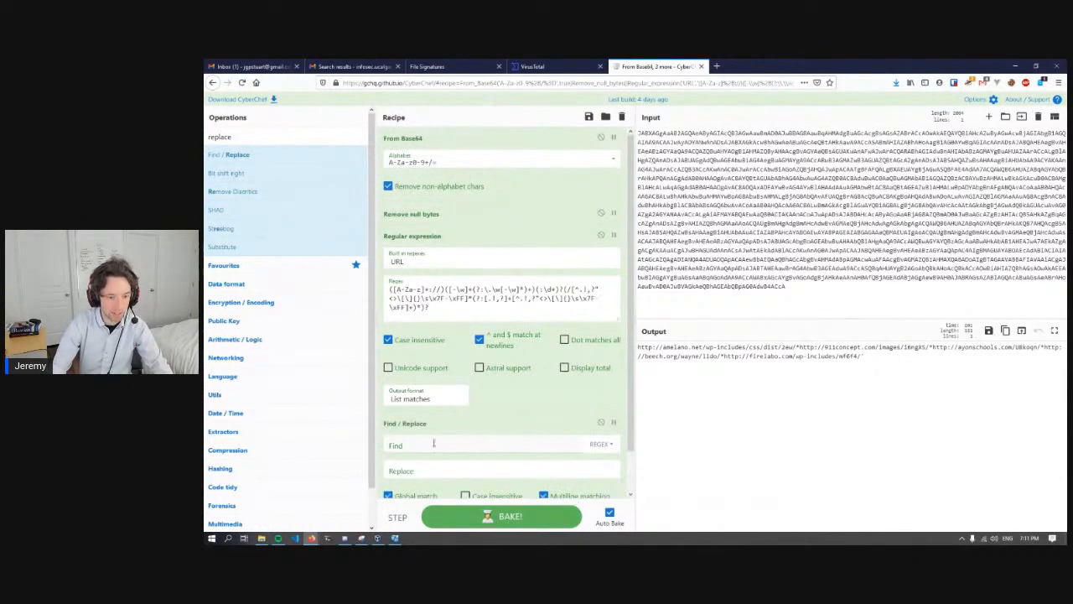
{"action": "scroll", "coordinate": [435, 449], "scroll_direction": "down", "scroll_amount": 1}
{"action": "left_click", "coordinate": [423, 399]}
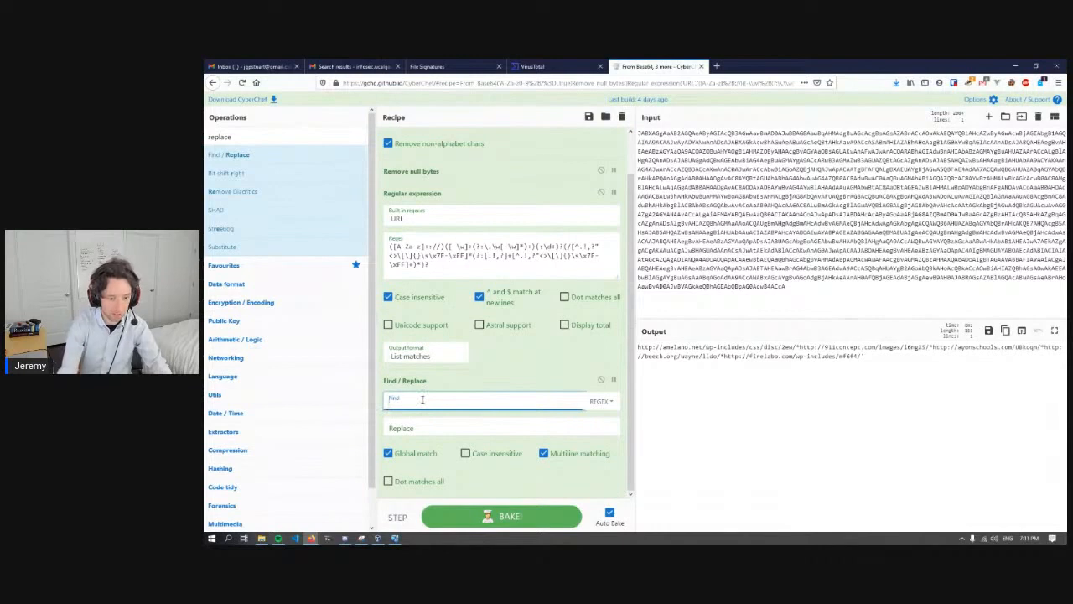
{"action": "type", "text": "*"}
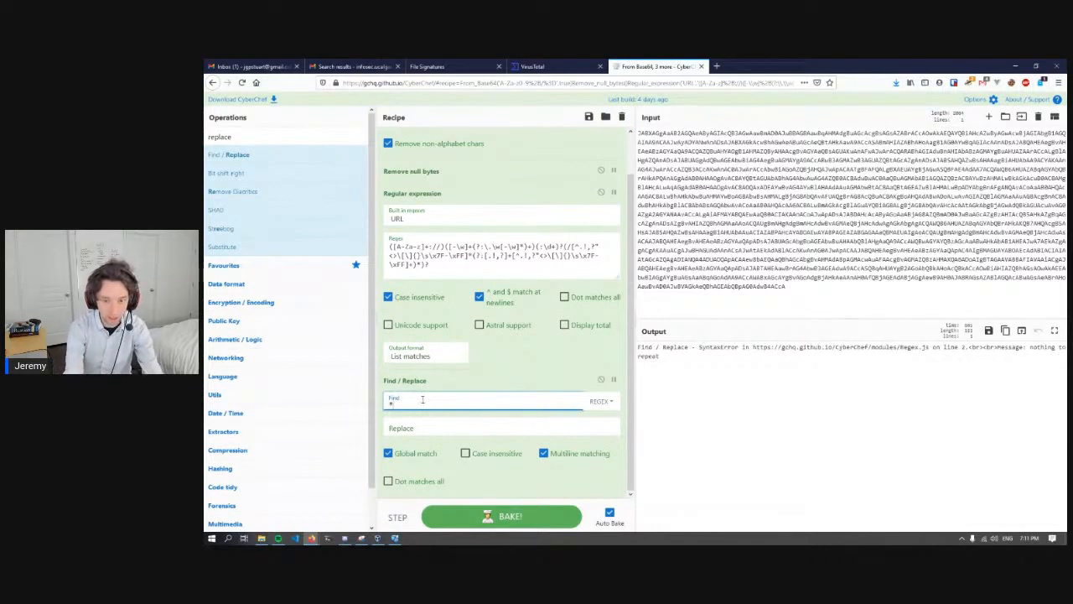
{"action": "key", "text": "Tab"}
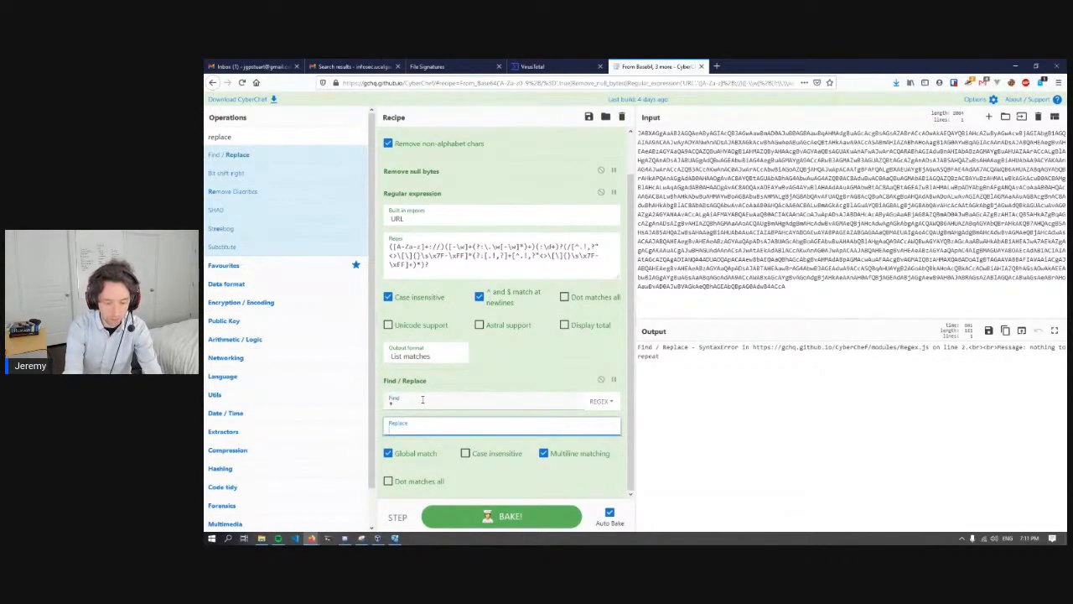
{"action": "type", "text": "\\n"}
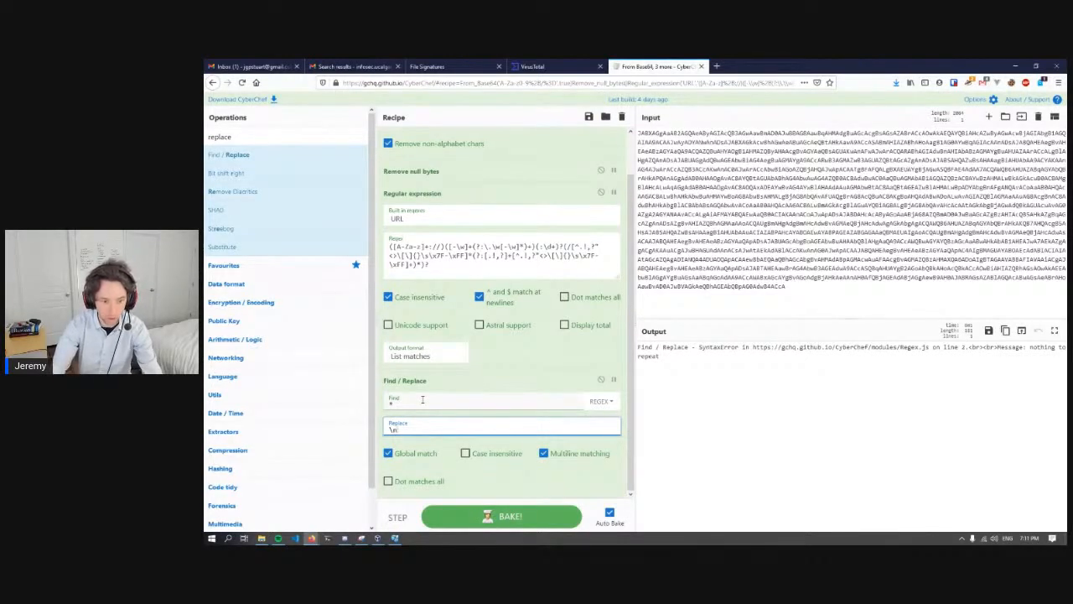
{"action": "left_click_drag", "start_coordinate": [456, 384], "coordinate": [295, 380]}
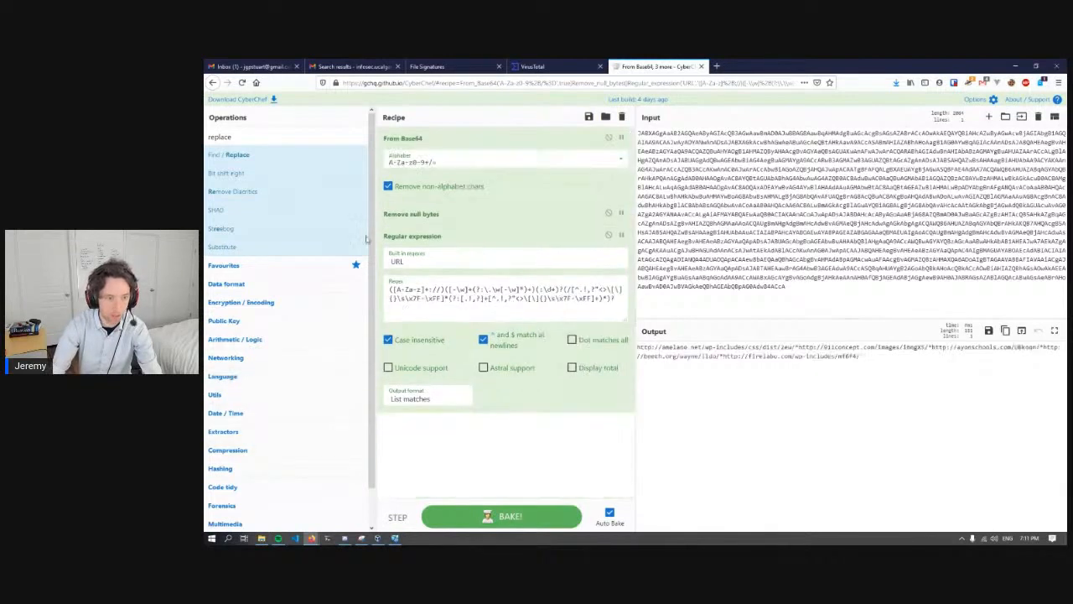
- Add a Split operation after Regular expression with * as split delimiter and select the separated URLs in the output
{"action": "double_click", "coordinate": [235, 145]}
{"action": "type", "text": "split"}
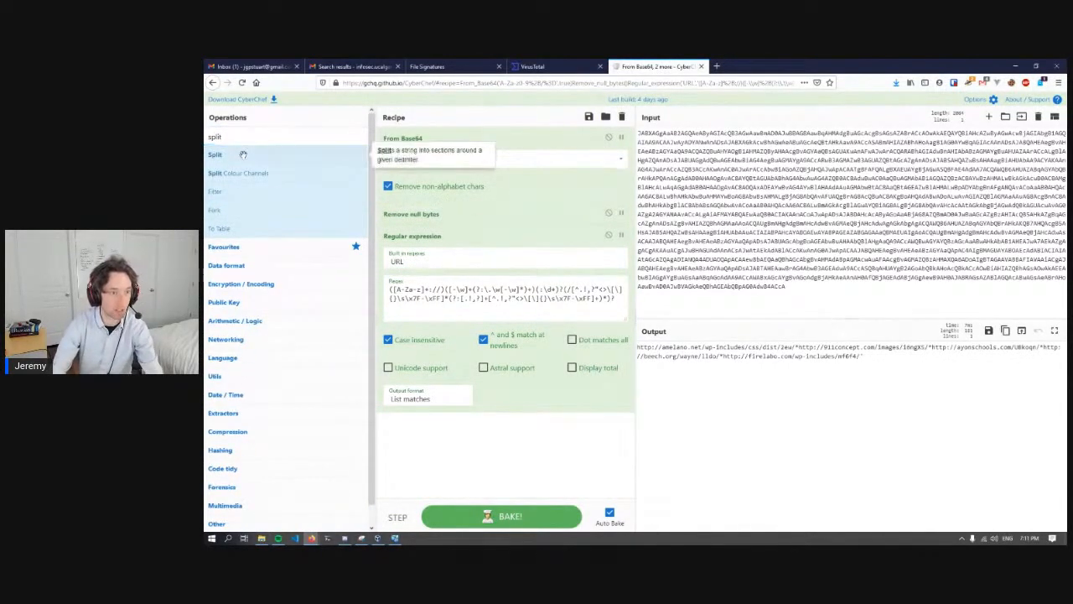
{"action": "left_click_drag", "start_coordinate": [242, 155], "coordinate": [441, 442]}
{"action": "double_click", "coordinate": [431, 446]}
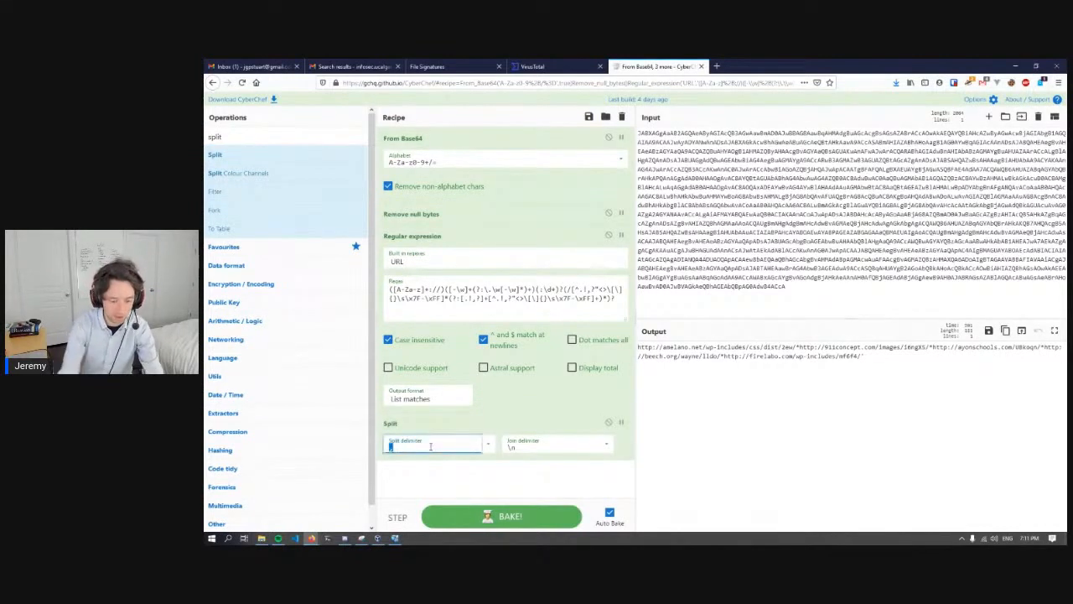
{"action": "type", "text": "*"}
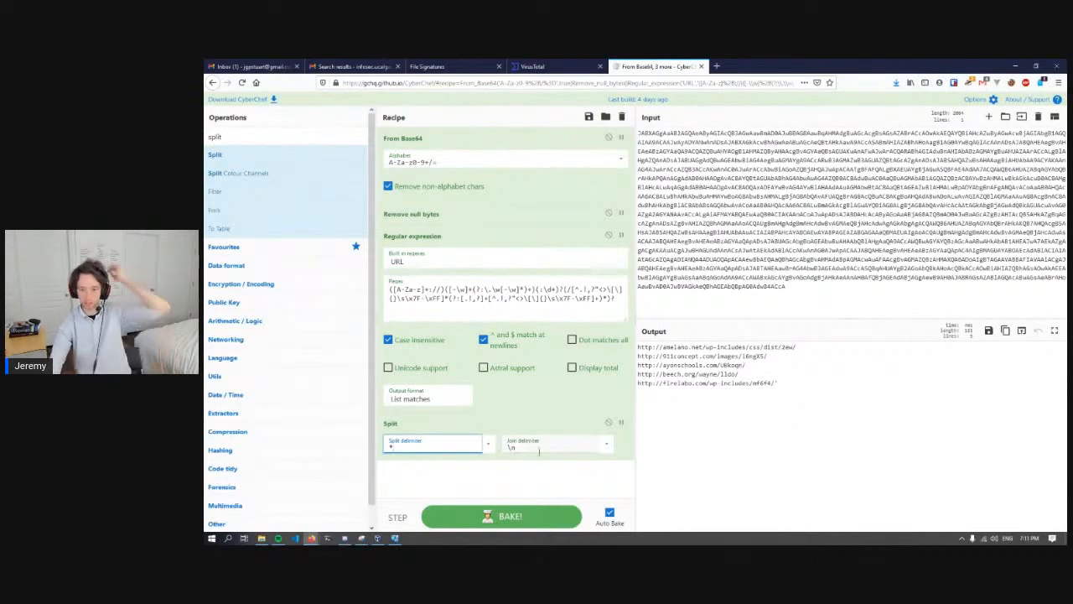
{"action": "left_click", "coordinate": [807, 384]}
{"action": "left_click_drag", "start_coordinate": [792, 382], "coordinate": [673, 345]}
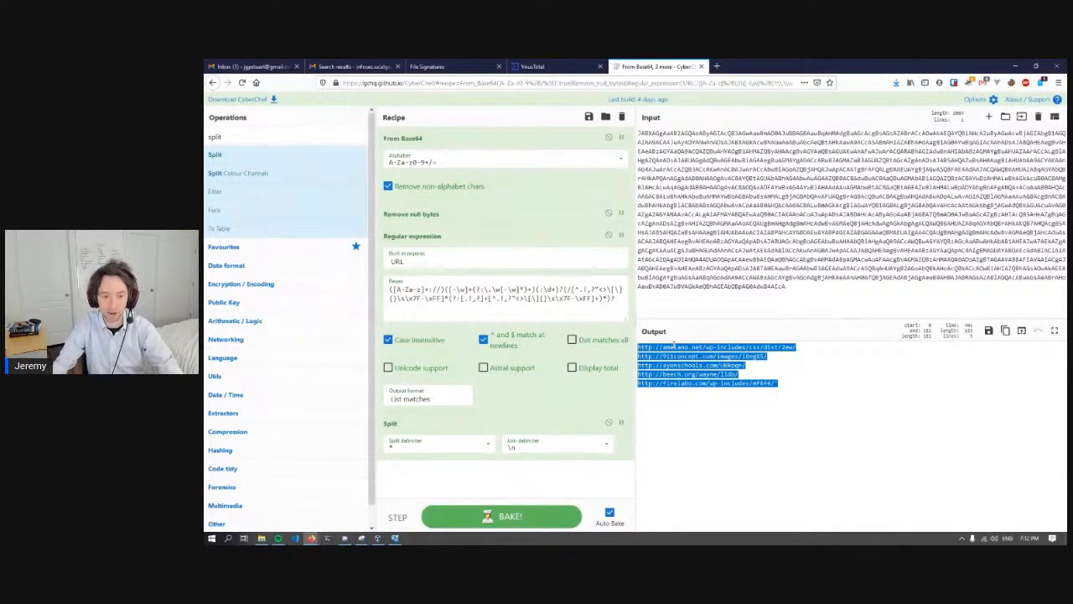
- Remove the Split and Regular expression operations, keeping From Base64 and Remove null bytes in the recipe
{"action": "left_click", "coordinate": [550, 426]}
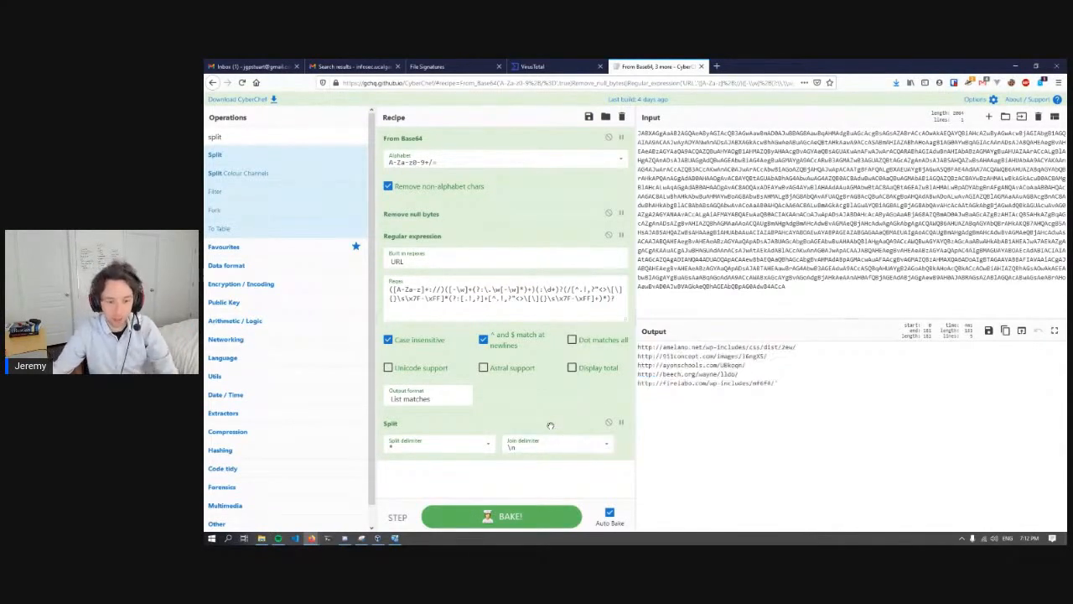
{"action": "left_click_drag", "start_coordinate": [550, 426], "coordinate": [312, 332]}
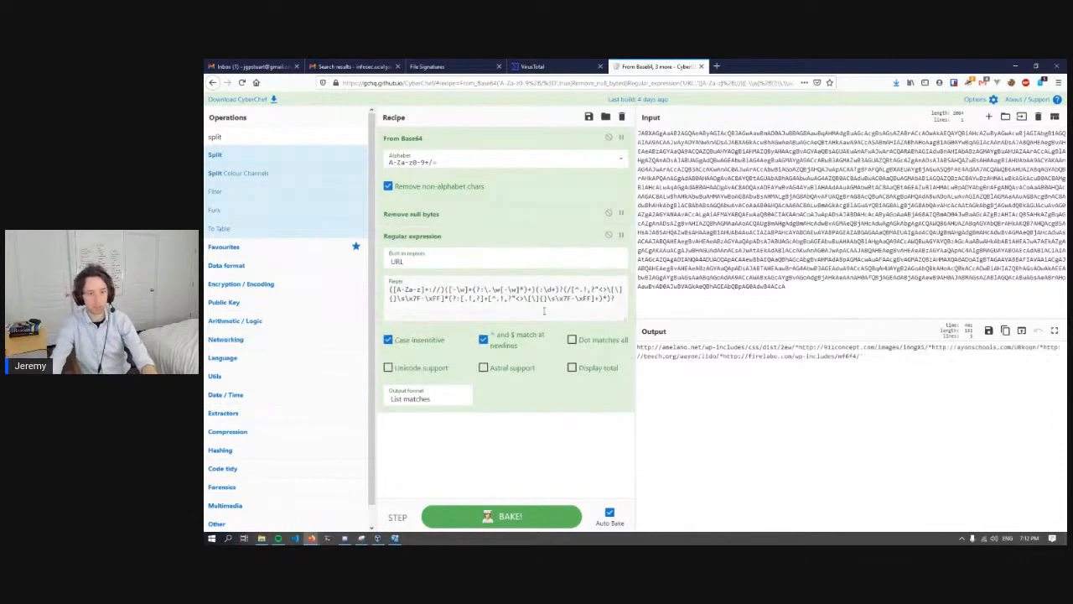
{"action": "double_click", "coordinate": [503, 234]}
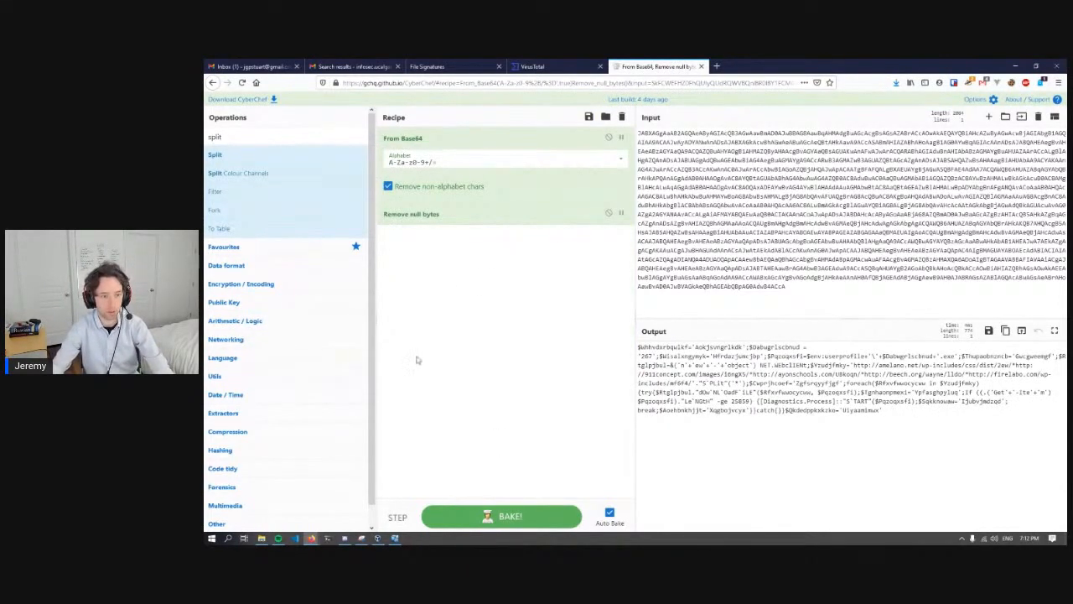
- Copy the entire decoded script from the output
{"action": "triple_click", "coordinate": [778, 348]}
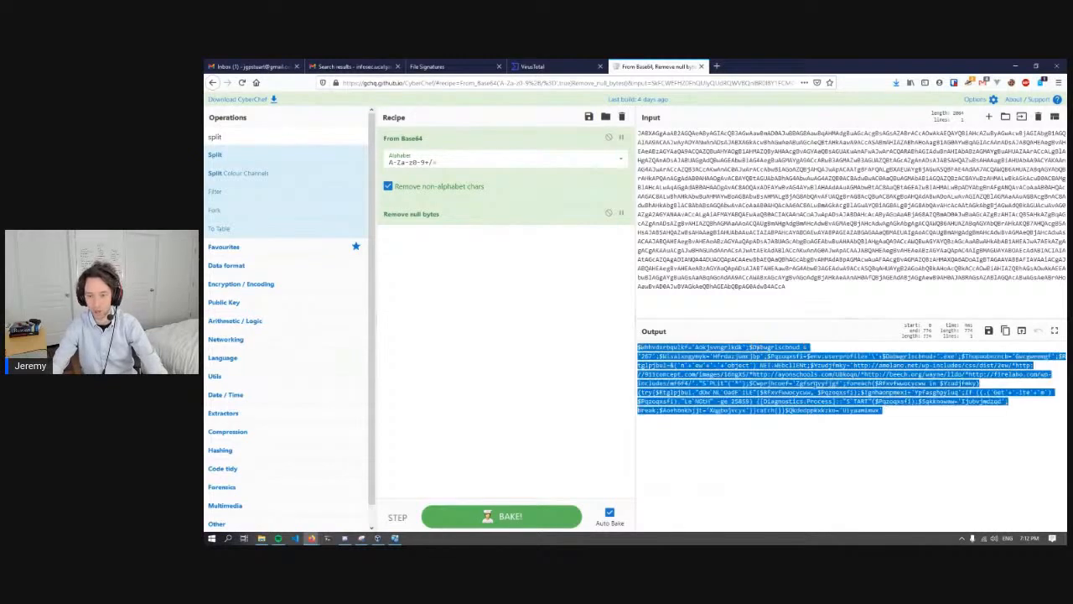
{"action": "right_click", "coordinate": [726, 377]}
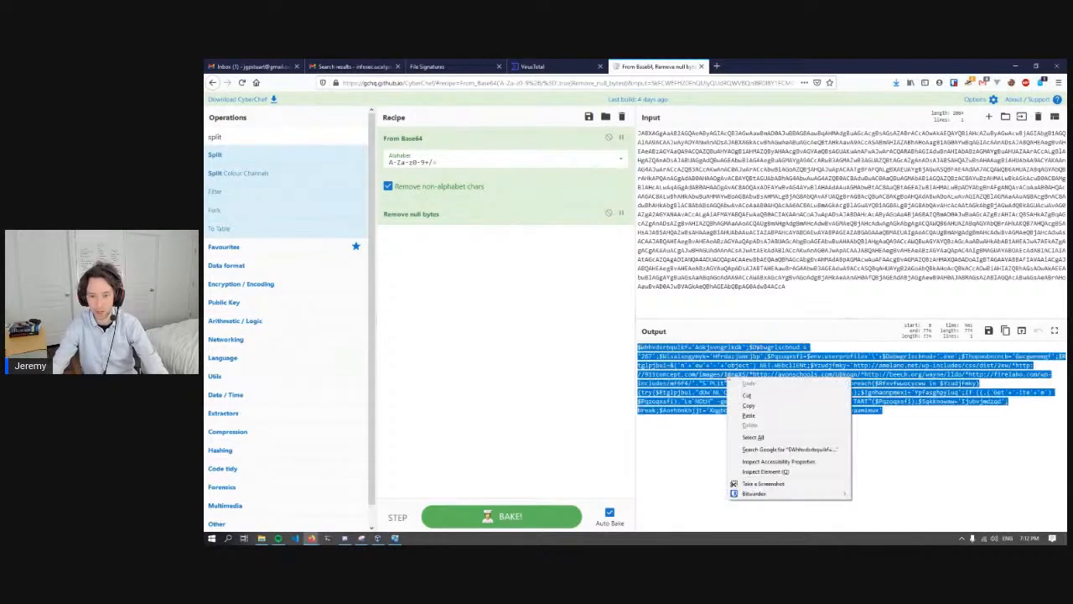
{"action": "left_click", "coordinate": [756, 411]}
{"action": "right_click", "coordinate": [736, 390]}
{"action": "left_click", "coordinate": [768, 418]}
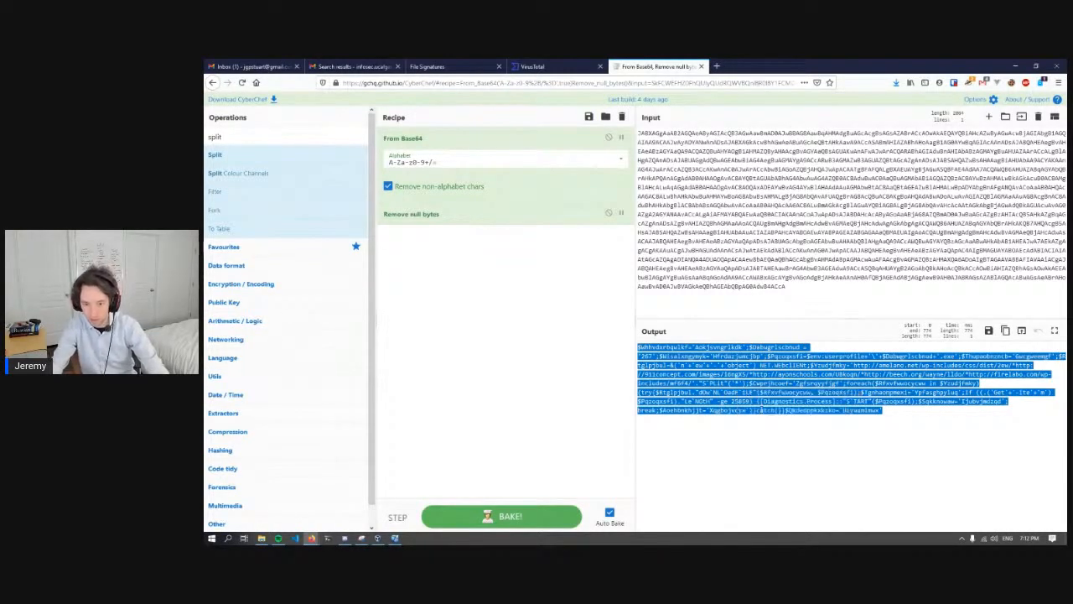
{"action": "right_click", "coordinate": [745, 386]}
{"action": "left_click", "coordinate": [775, 417]}
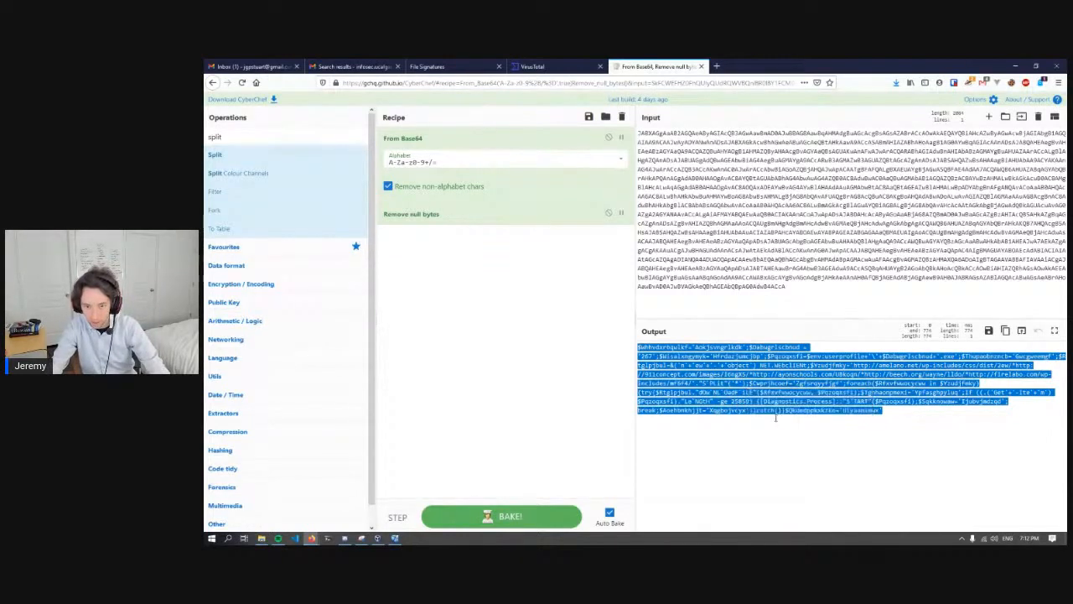
- Examine the first variable assignment in the decoded script and highlight the semicolon that ends it
{"action": "left_click", "coordinate": [722, 408]}
{"action": "left_click", "coordinate": [747, 347]}
{"action": "mouse_move", "coordinate": [747, 348]}
{"action": "left_mouse_down"}
{"action": "mouse_move", "coordinate": [639, 347]}
{"action": "mouse_move", "coordinate": [744, 348]}
{"action": "left_mouse_up"}
{"action": "left_click", "coordinate": [640, 346]}
{"action": "left_click", "coordinate": [749, 347]}
{"action": "left_click", "coordinate": [751, 348]}
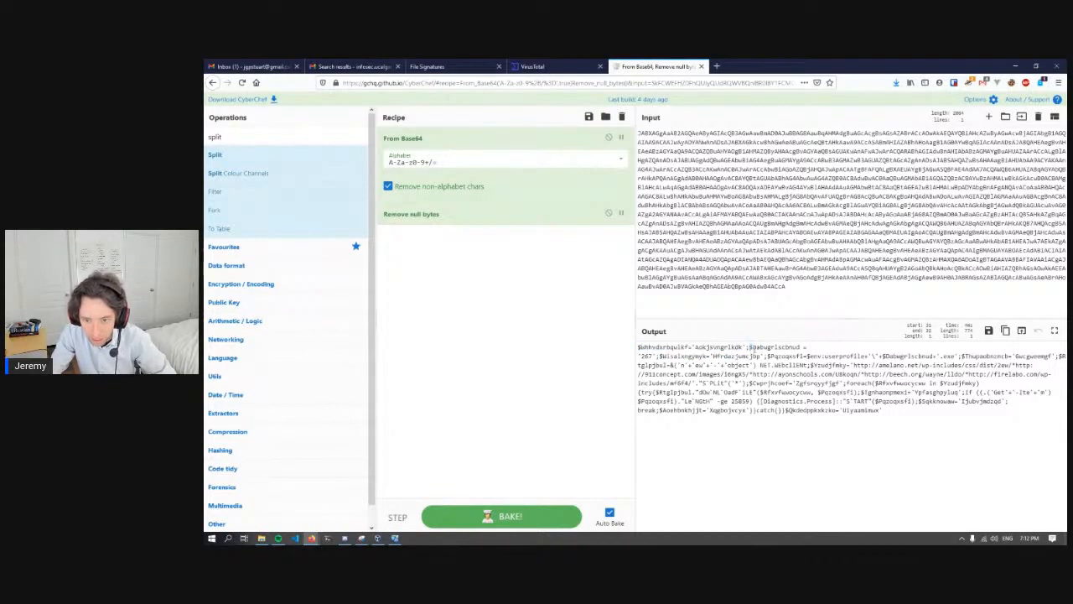
{"action": "left_click_drag", "start_coordinate": [745, 347], "coordinate": [749, 347]}
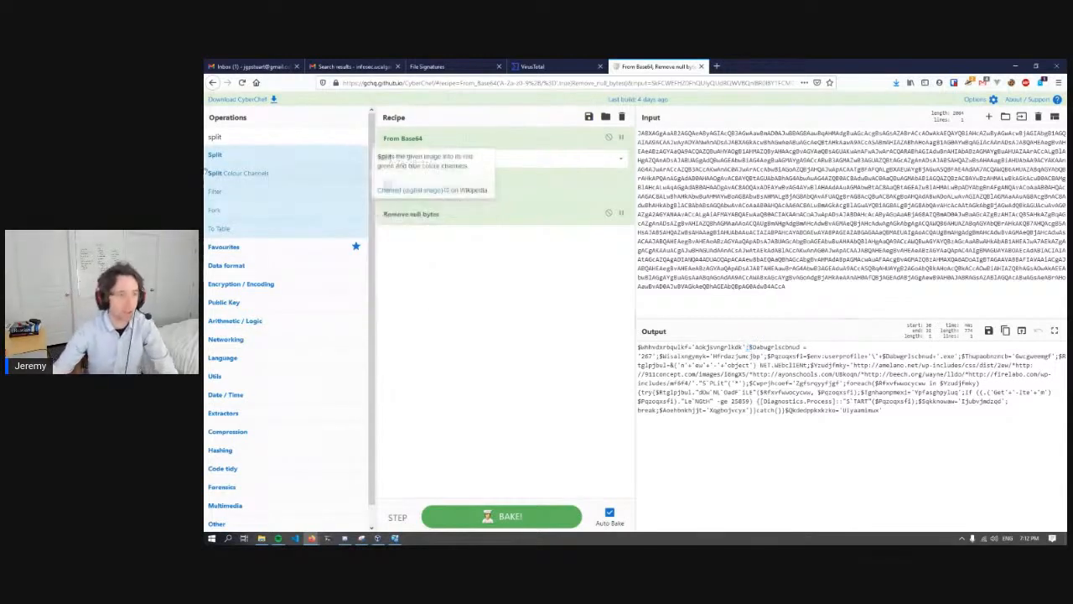
- Add a Split operation after Remove null bytes and set its split delimiter to a semicolon
{"action": "left_click_drag", "start_coordinate": [221, 157], "coordinate": [468, 302]}
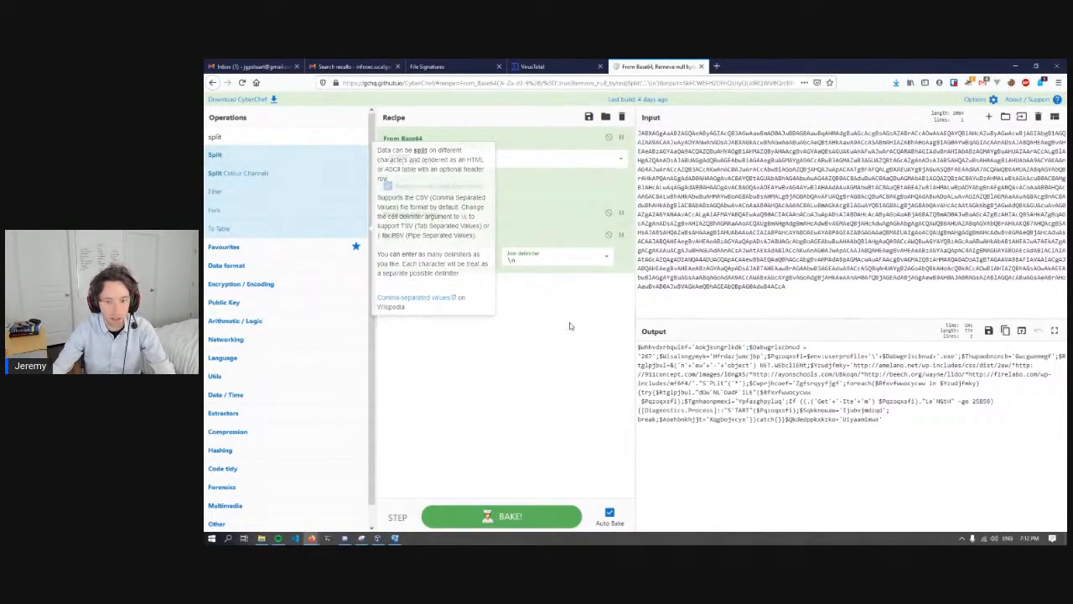
{"action": "left_click", "coordinate": [424, 263]}
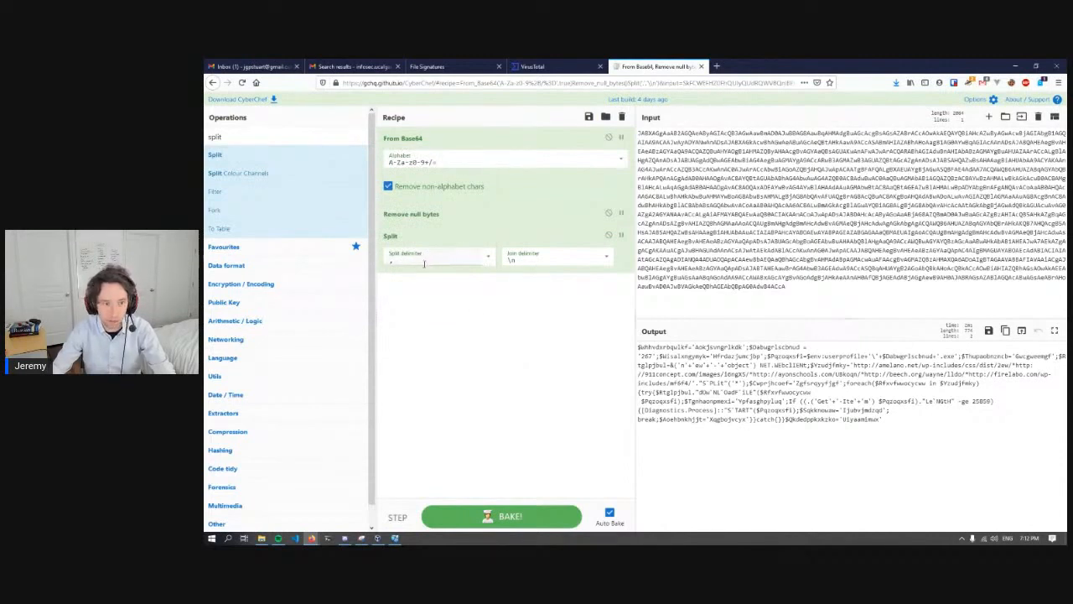
{"action": "key", "text": "BackSpace"}
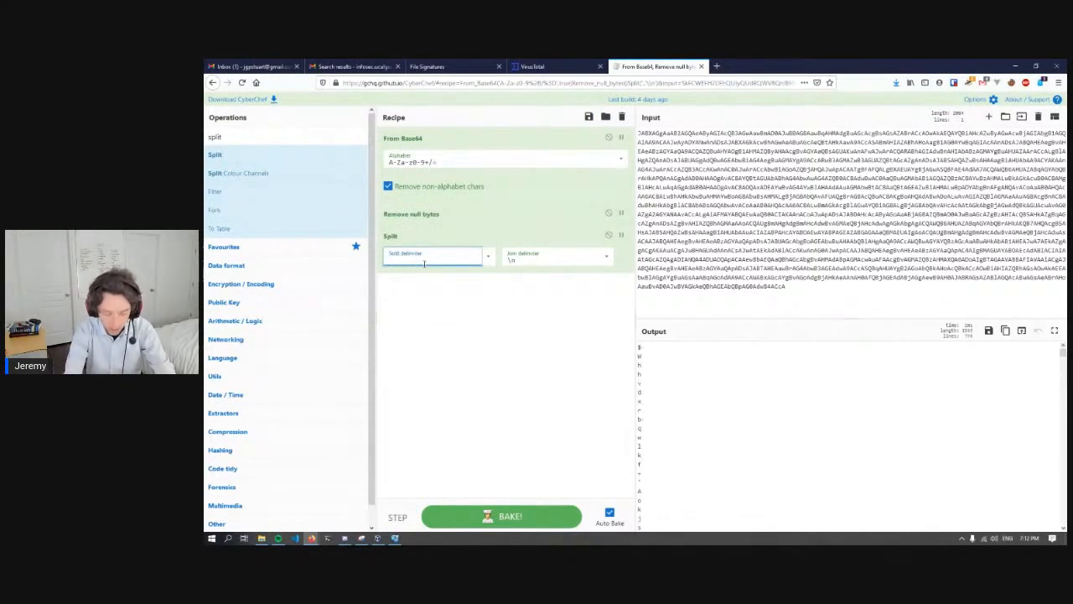
{"action": "type", "text": ";"}
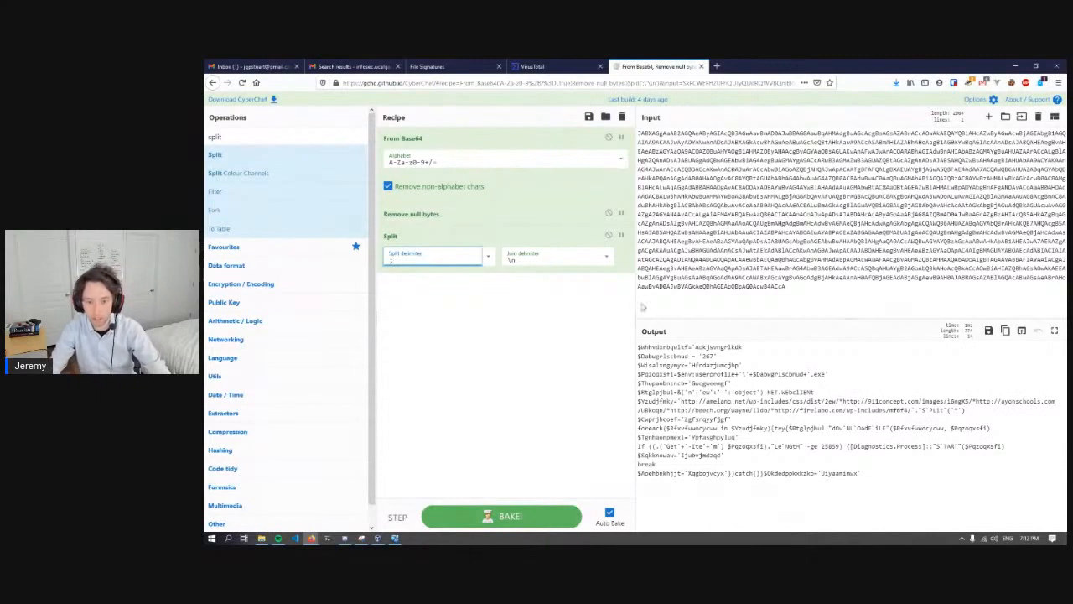
- Copy the whole semicolon-split PowerShell script from the output
{"action": "left_click", "coordinate": [743, 382]}
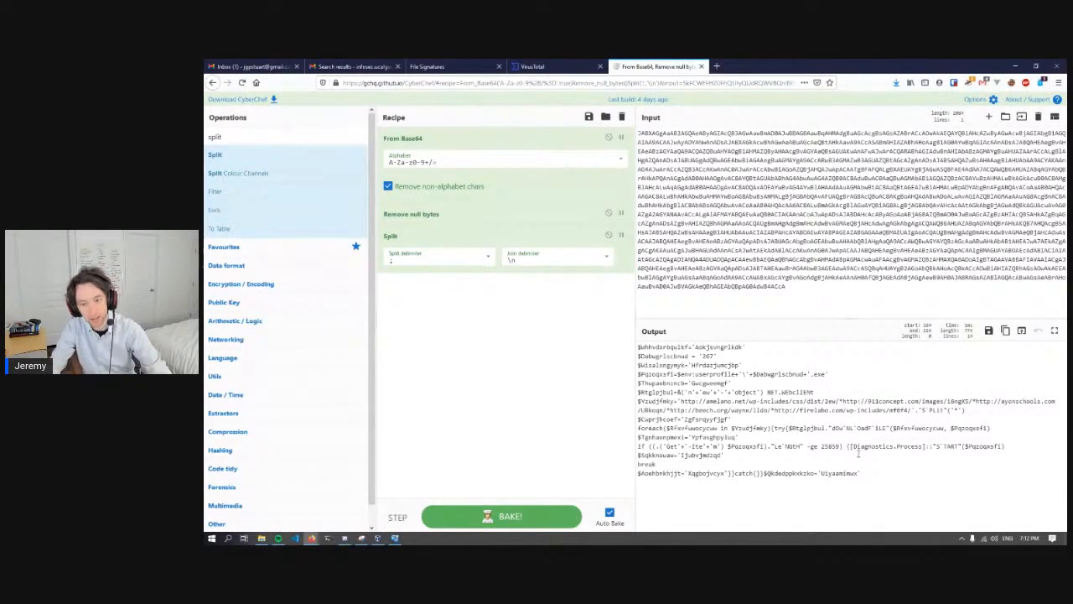
{"action": "left_click_drag", "start_coordinate": [861, 472], "coordinate": [622, 340]}
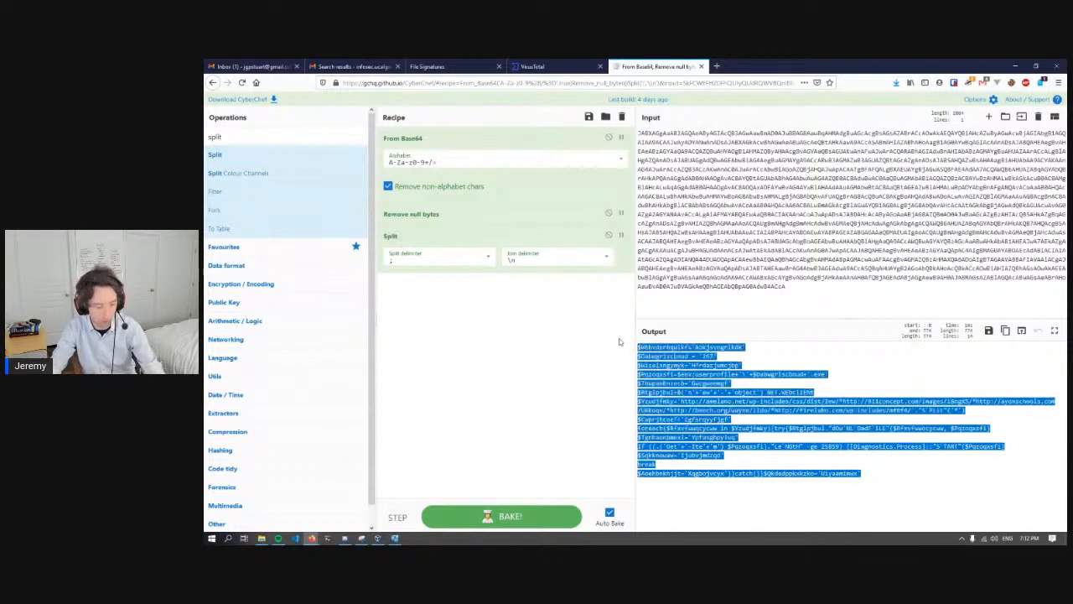
{"action": "right_click", "coordinate": [689, 391]}
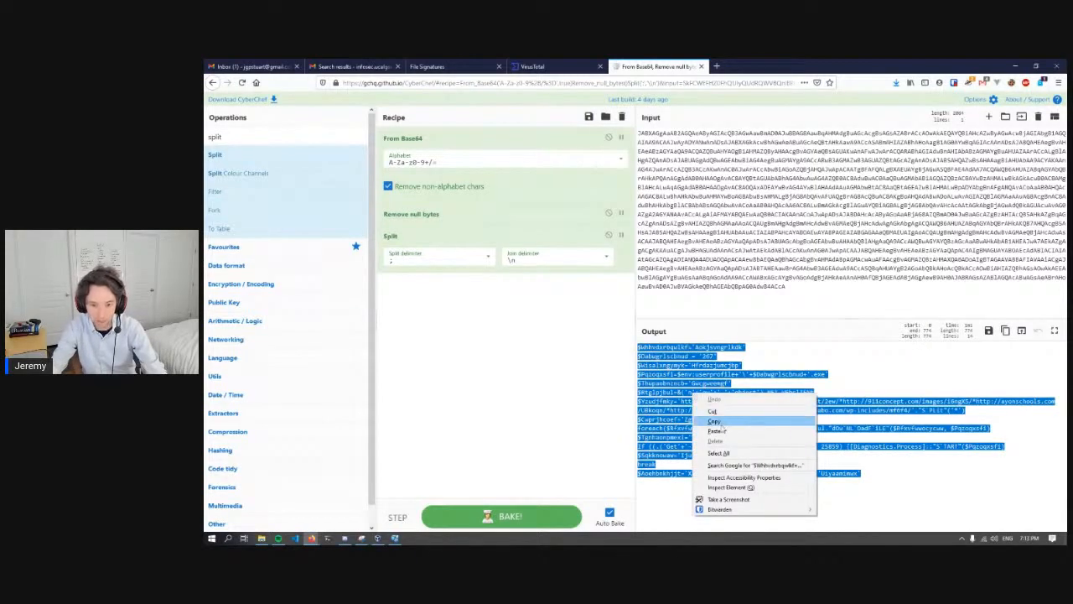
{"action": "left_click", "coordinate": [722, 429]}
- Switch to Visual Studio Code and paste the copied script into a new blank file
{"action": "left_click", "coordinate": [294, 538]}
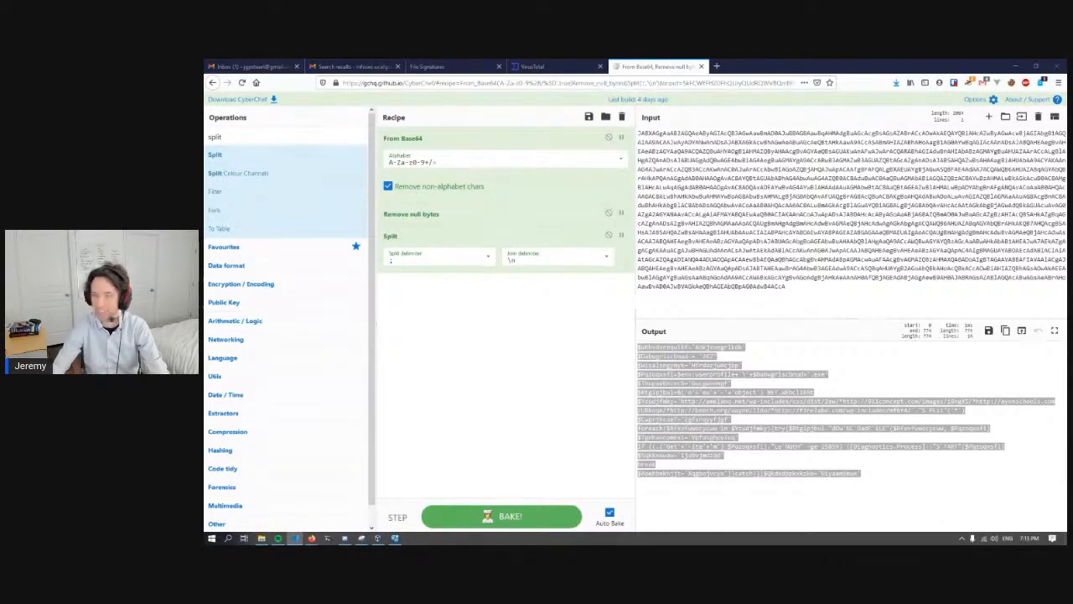
{"action": "left_click_drag", "start_coordinate": [1064, 67], "coordinate": [713, 62]}
{"action": "key", "text": "ctrl+n"}
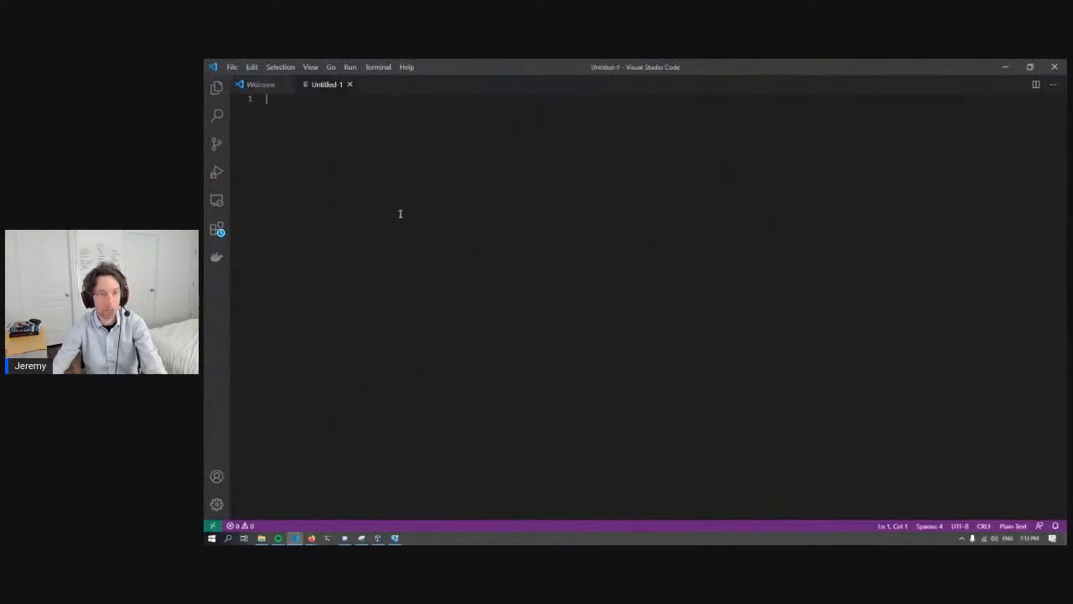
{"action": "right_click", "coordinate": [392, 189]}
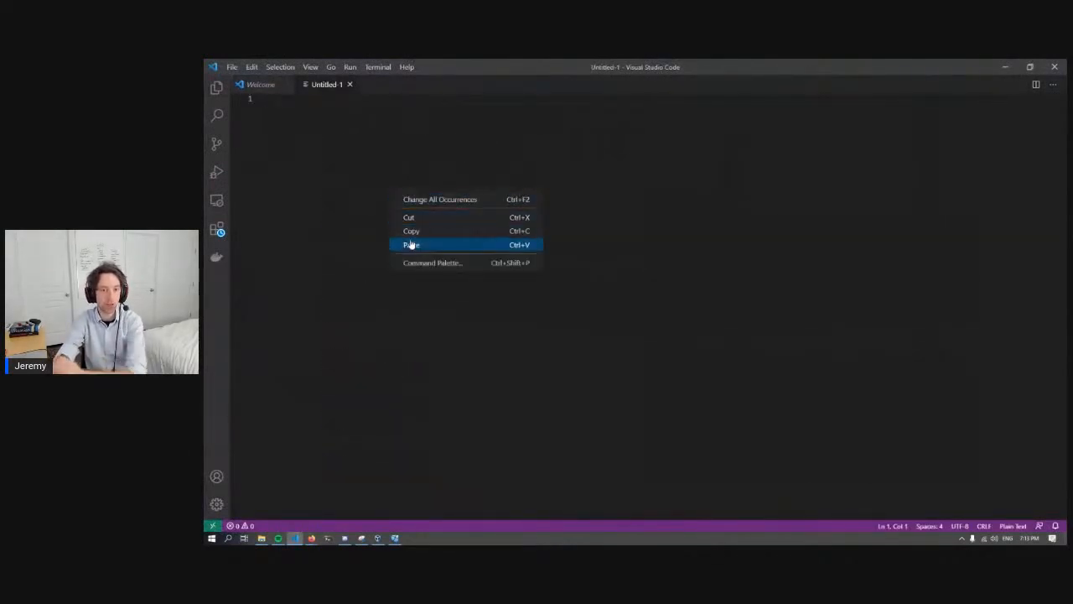
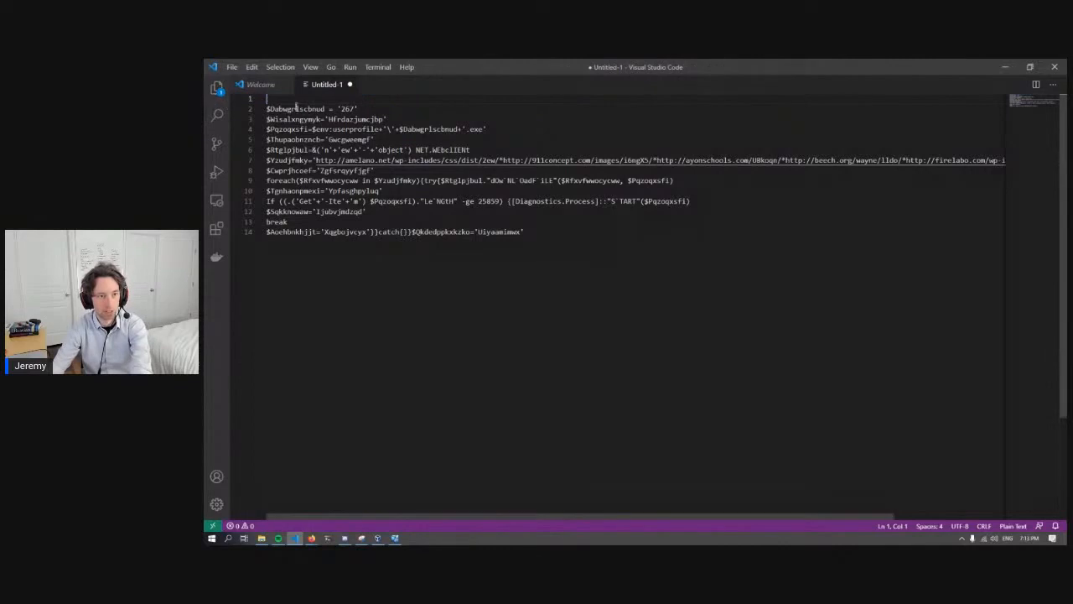
- Delete the blank first line and replace every occurrence of the variable name Dabwgrlscbnud with 267
{"action": "key", "text": "Delete"}
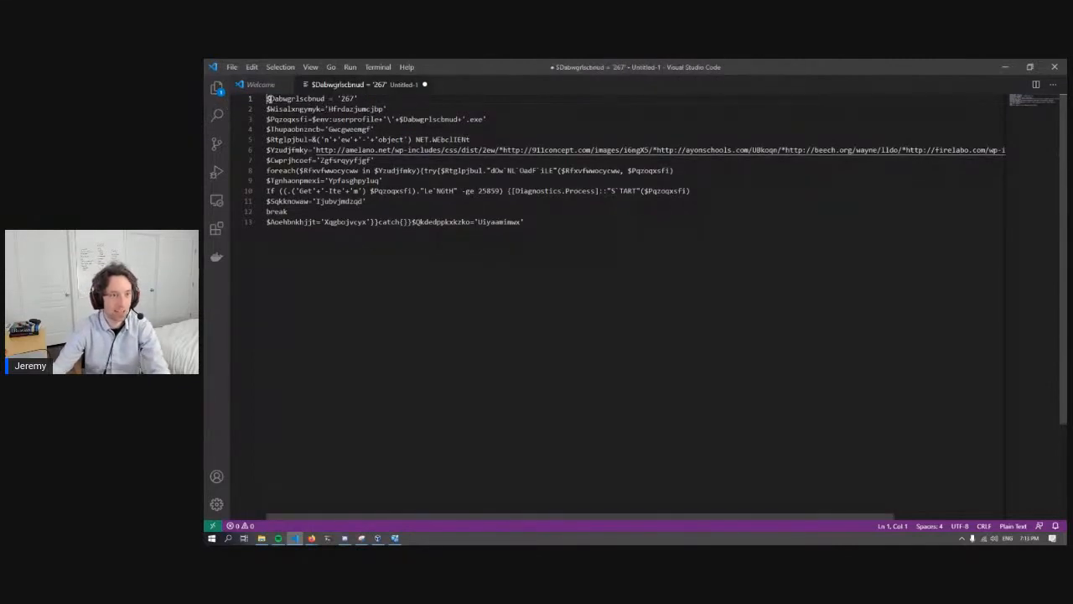
{"action": "left_click_drag", "start_coordinate": [269, 99], "coordinate": [325, 99]}
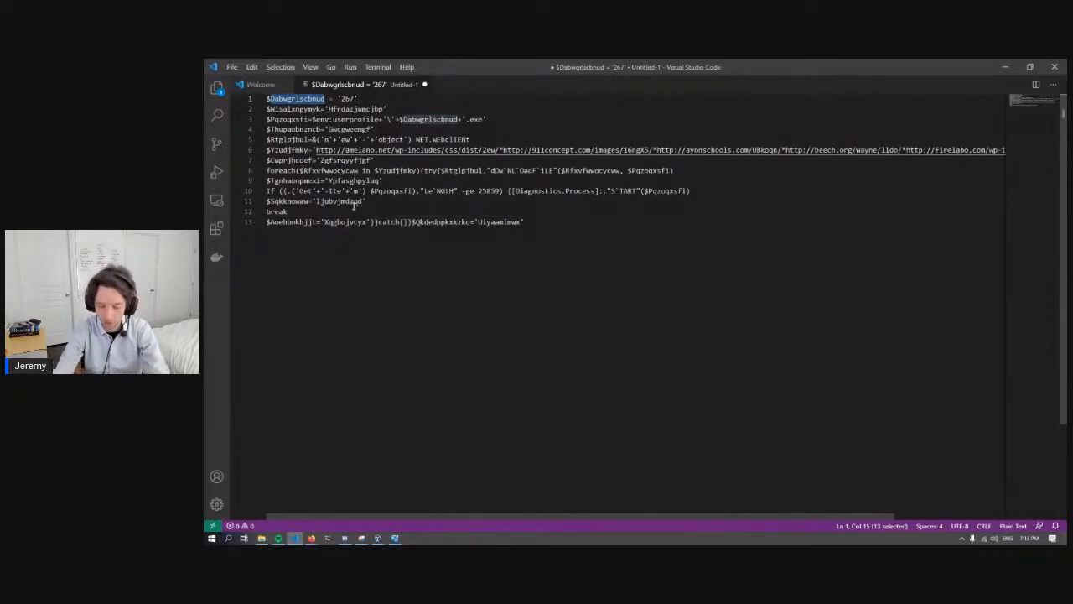
{"action": "key", "text": "ctrl+f"}
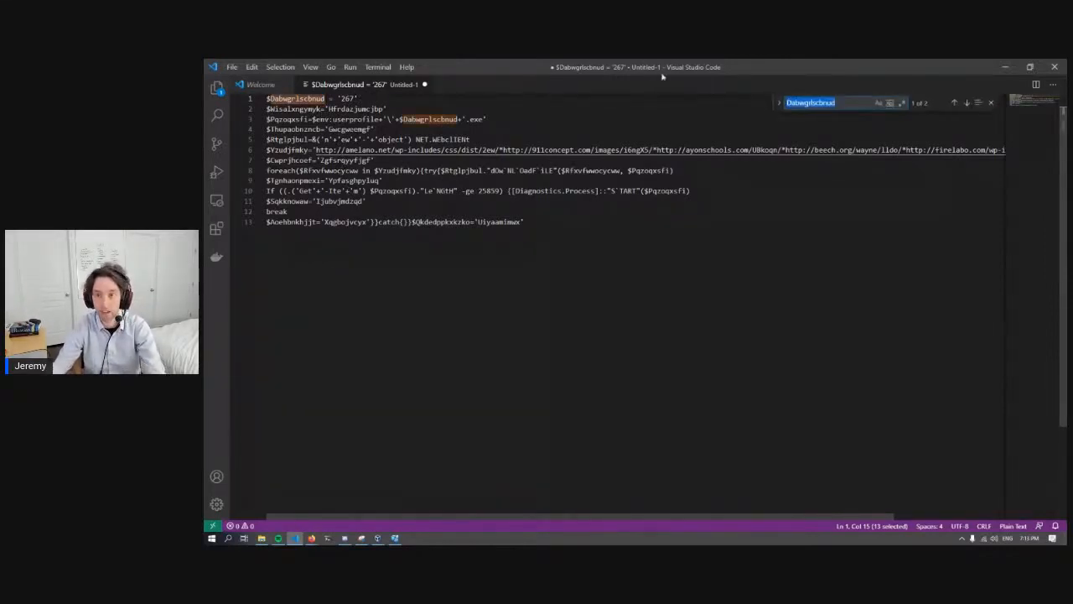
{"action": "left_click", "coordinate": [780, 102]}
{"action": "left_click", "coordinate": [823, 118]}
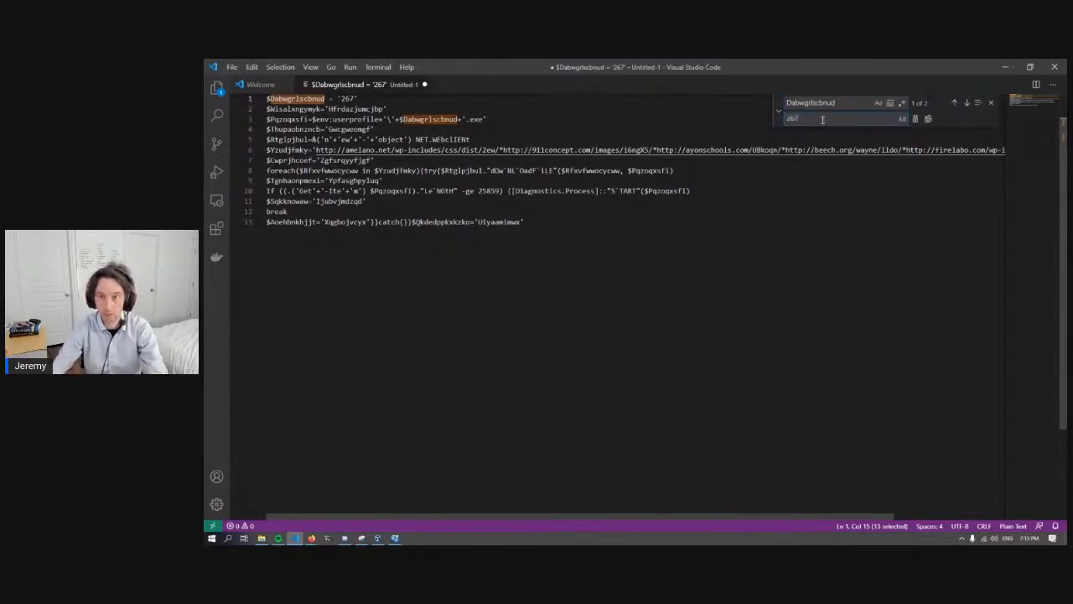
{"action": "left_click", "coordinate": [927, 118]}
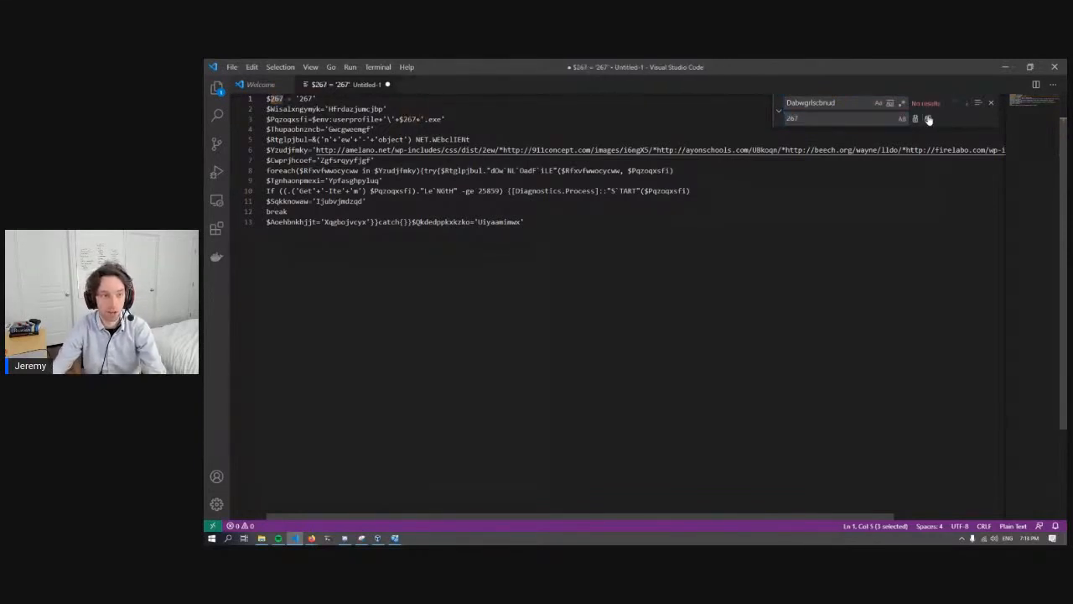
{"action": "left_click", "coordinate": [991, 103]}
- Examine where the $267 variable is used in the .exe path assignment on line 3
{"action": "key", "text": "Right"}
{"action": "key", "text": "Right"}
{"action": "left_click_drag", "start_coordinate": [398, 120], "coordinate": [420, 120]}
{"action": "left_click", "coordinate": [419, 119]}
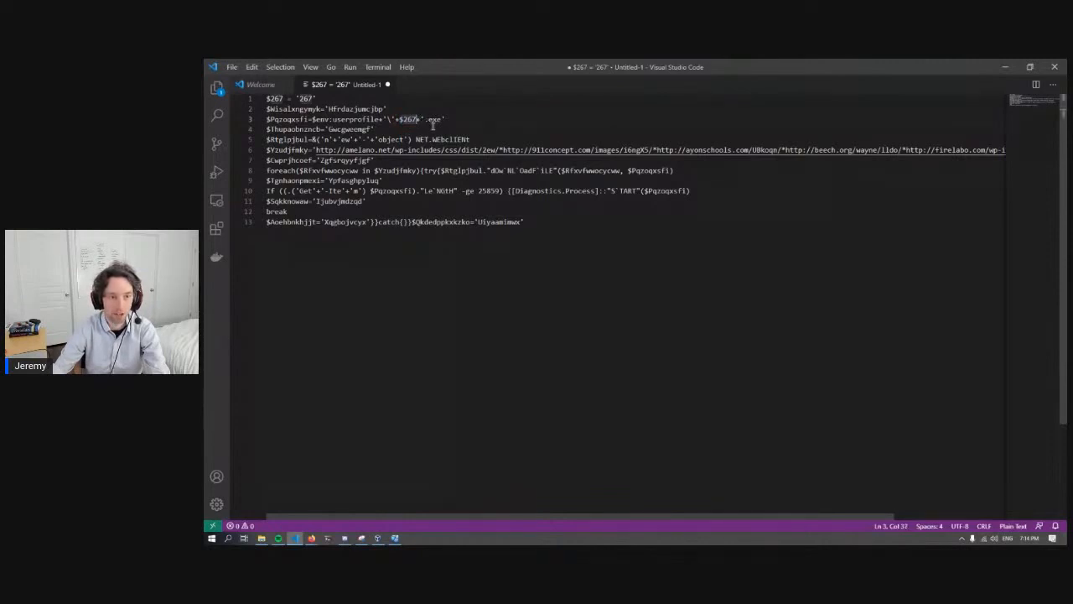
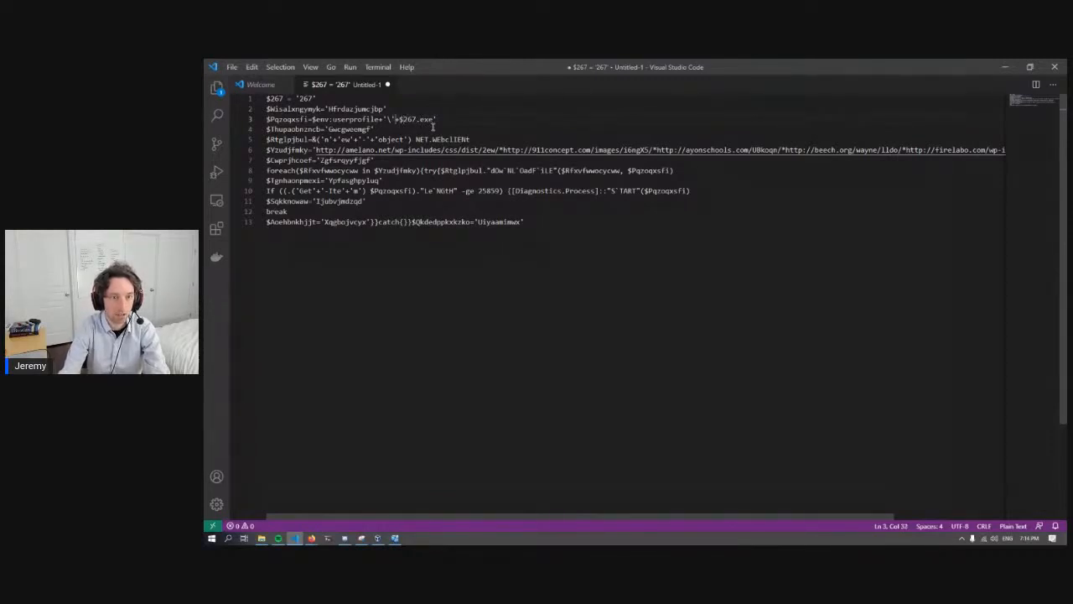
- Delete the junk $Wisalxngymyk variable assignment on line 2, including the line it leaves empty
{"action": "key", "text": "Left"}
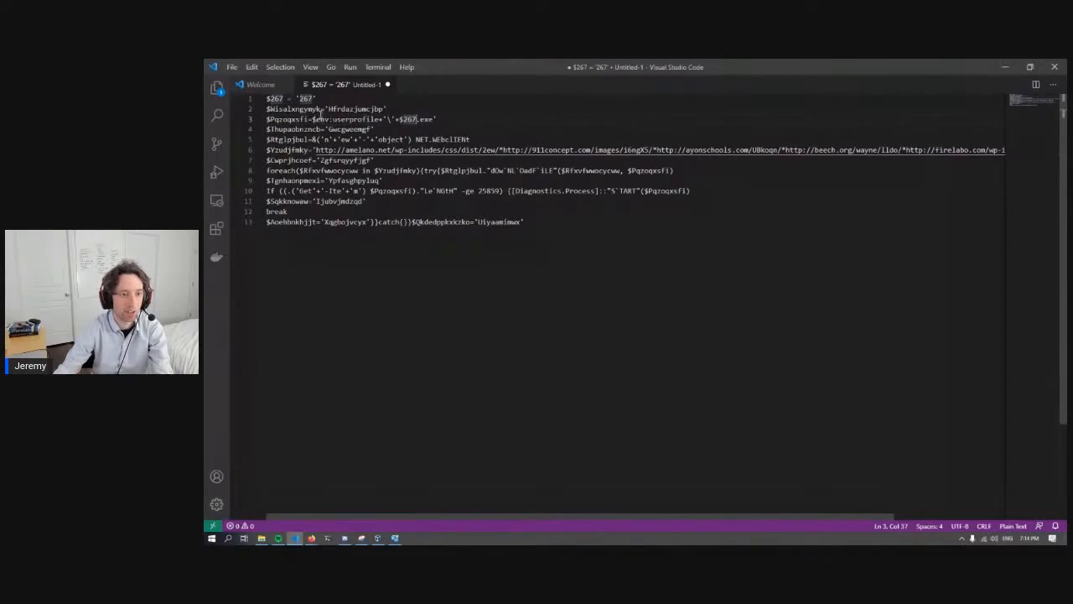
{"action": "left_click_drag", "start_coordinate": [321, 109], "coordinate": [270, 109]}
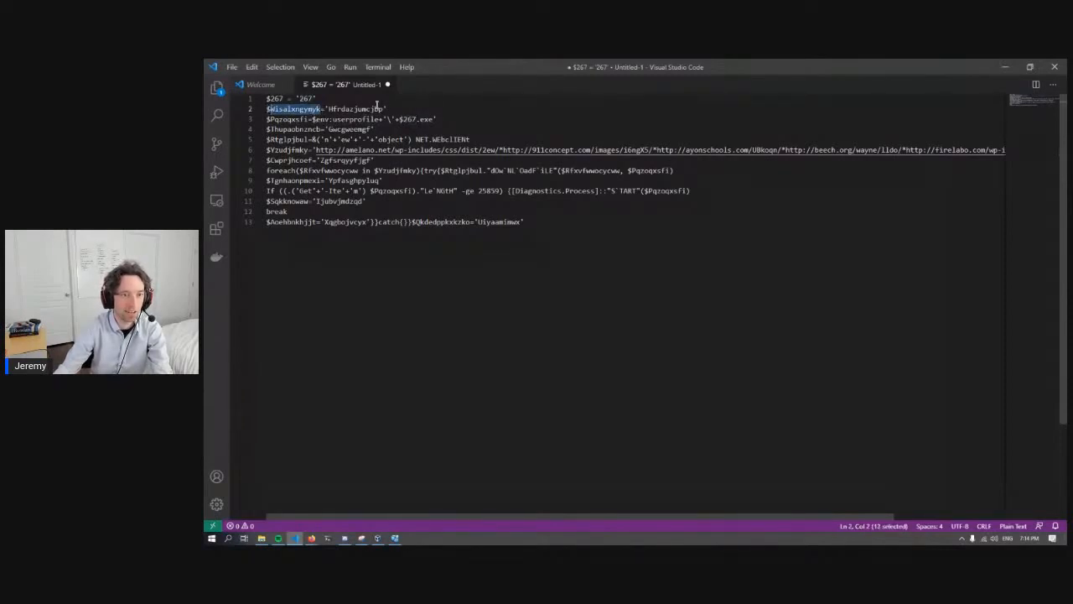
{"action": "left_click_drag", "start_coordinate": [384, 109], "coordinate": [266, 110]}
{"action": "key", "text": "BackSpace"}
{"action": "key", "text": "BackSpace"}
- Replace every occurrence of Pqzoqxsfi, the variable holding the user-profile .exe path, with file_name
{"action": "left_click", "coordinate": [352, 109]}
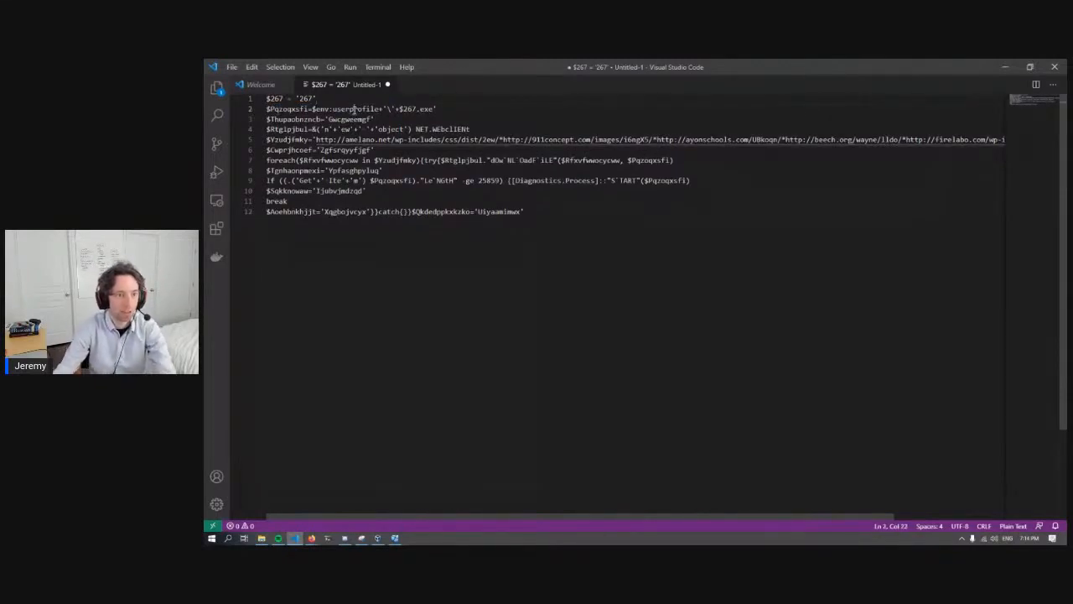
{"action": "double_click", "coordinate": [428, 109]}
{"action": "left_click_drag", "start_coordinate": [428, 109], "coordinate": [316, 109]}
{"action": "left_click", "coordinate": [388, 109]}
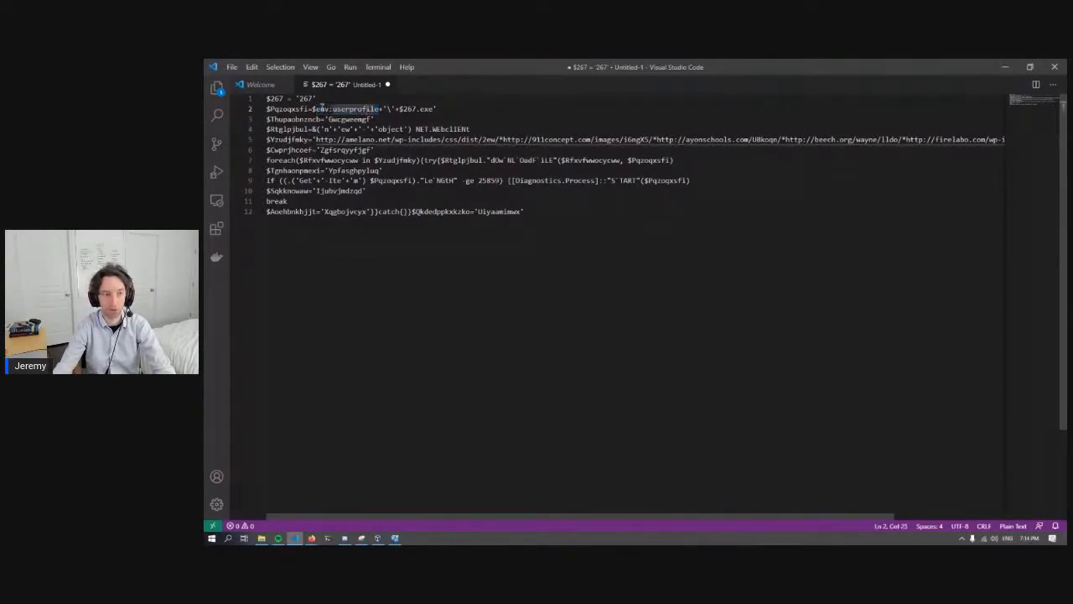
{"action": "left_click_drag", "start_coordinate": [315, 109], "coordinate": [438, 109]}
{"action": "left_click", "coordinate": [439, 109]}
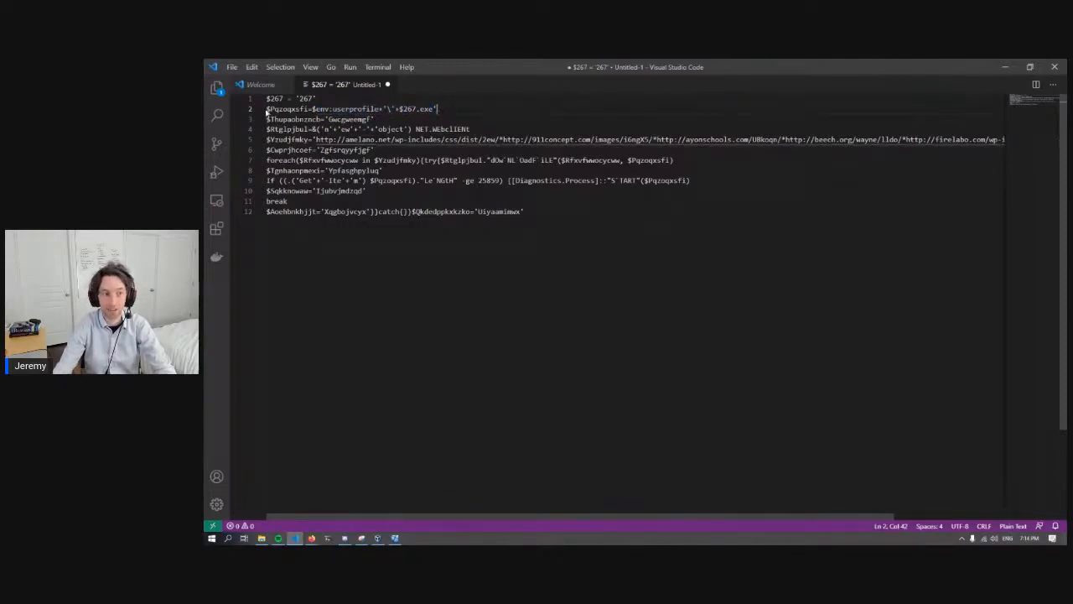
{"action": "left_click_drag", "start_coordinate": [305, 109], "coordinate": [269, 109]}
{"action": "double_click", "coordinate": [305, 109]}
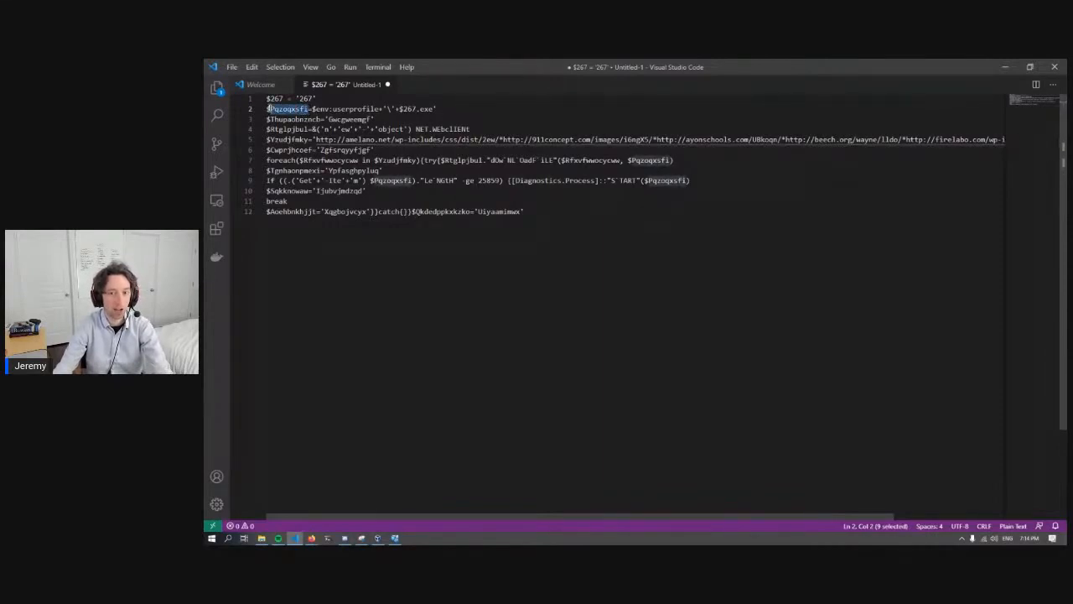
{"action": "key", "text": "ctrl+f"}
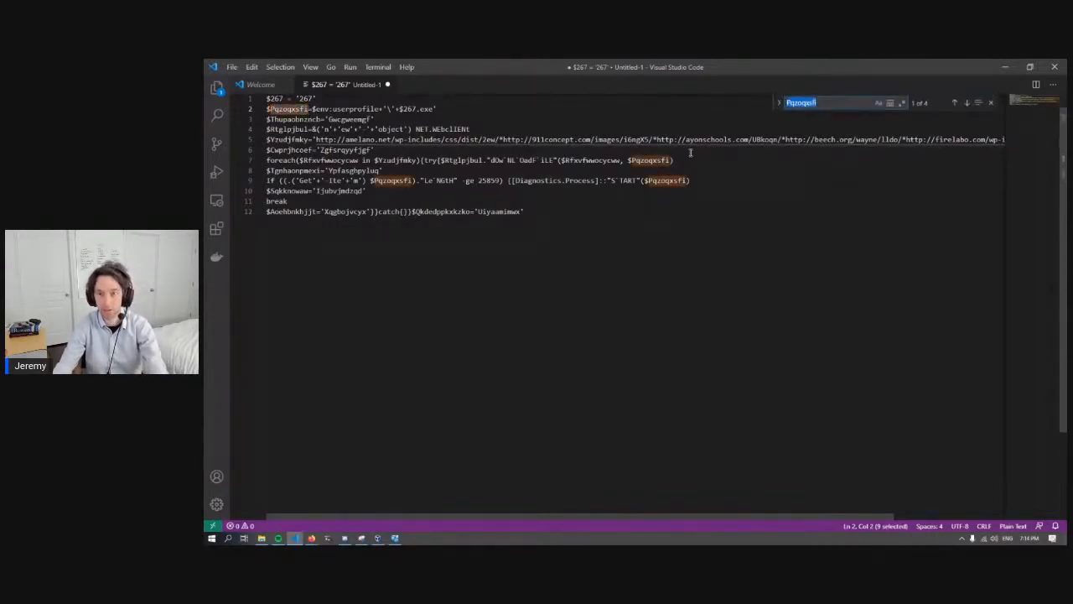
{"action": "left_click", "coordinate": [779, 103]}
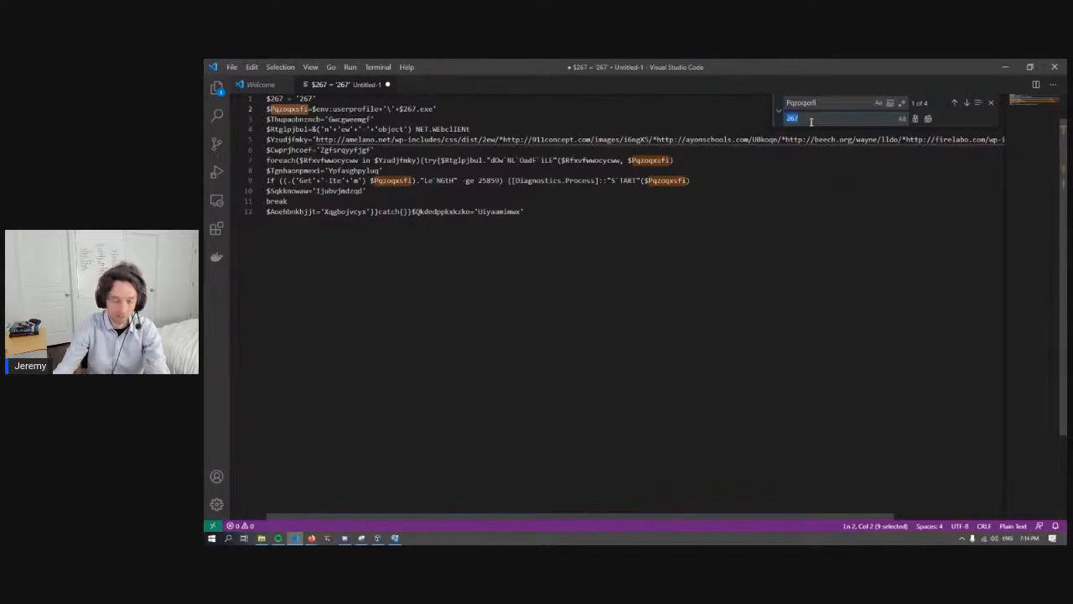
{"action": "type", "text": "Bin"}
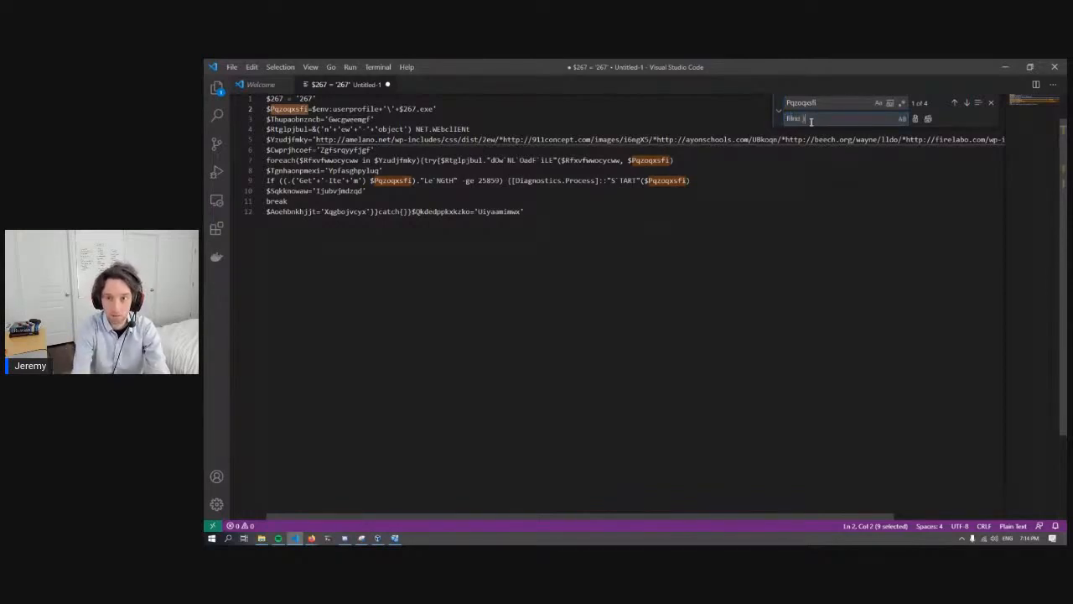
{"action": "type", "text": "ame"}
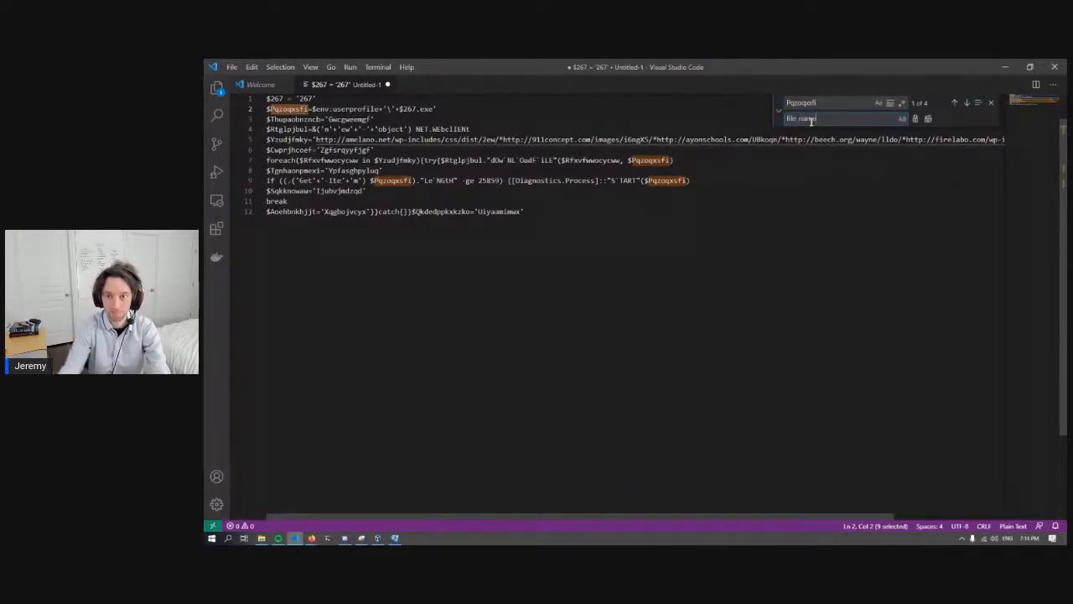
{"action": "left_click", "coordinate": [929, 122]}
{"action": "left_click", "coordinate": [991, 102]}
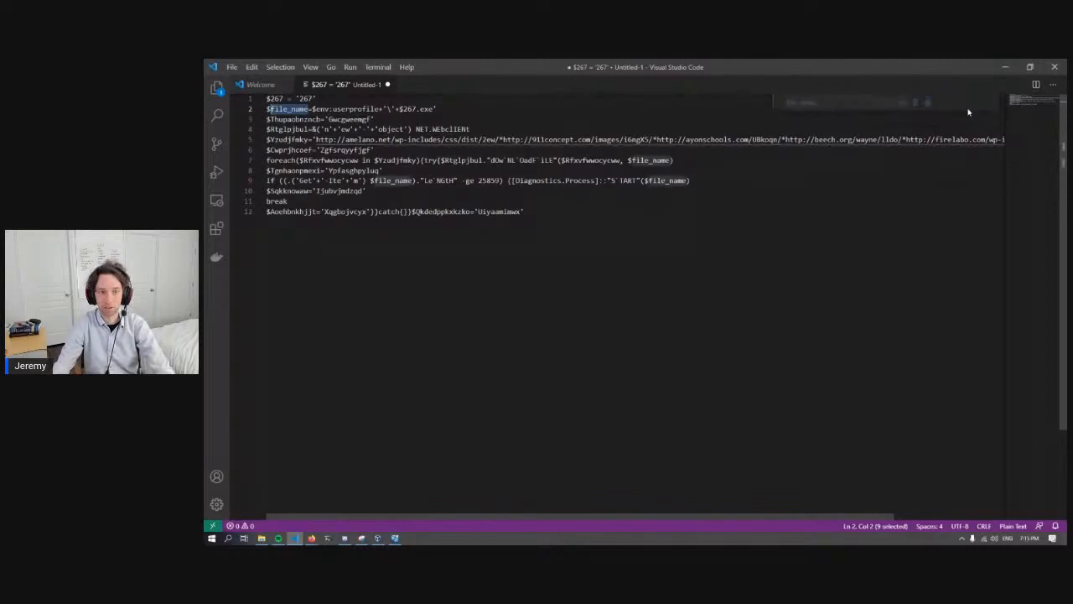
- Delete the junk string assignment on line 3, below the file_name line, and remove the blank line
{"action": "left_click", "coordinate": [305, 120]}
{"action": "left_click_drag", "start_coordinate": [365, 119], "coordinate": [271, 119]}
{"action": "left_click_drag", "start_coordinate": [378, 120], "coordinate": [246, 124]}
{"action": "key", "text": "BackSpace"}
{"action": "key", "text": "BackSpace"}
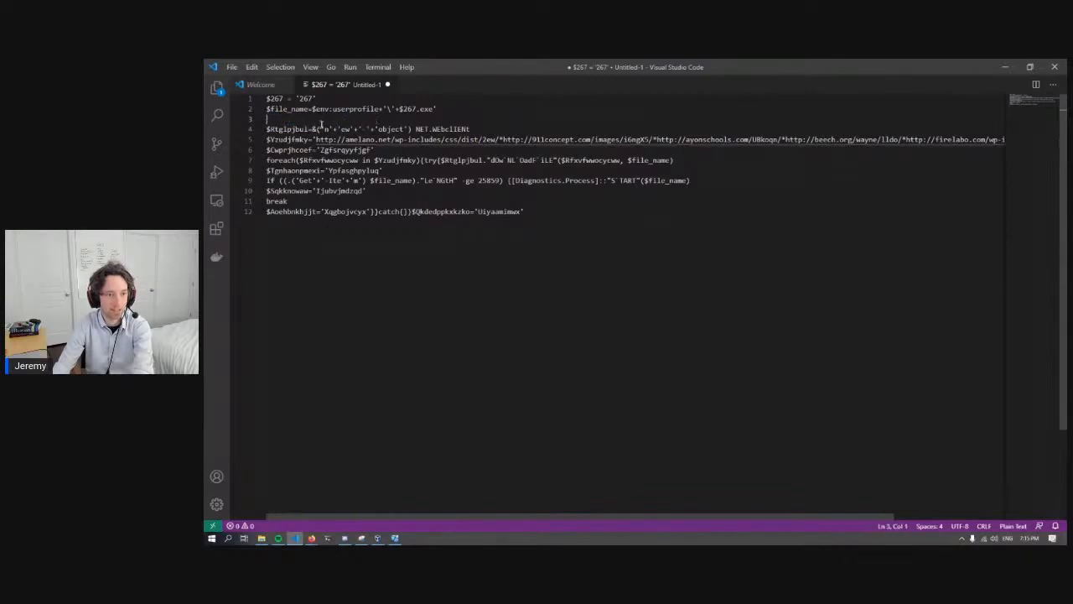
- Merge the concatenated string pieces in the line 3 object call into the single string 'new-object'
{"action": "left_click", "coordinate": [330, 120]}
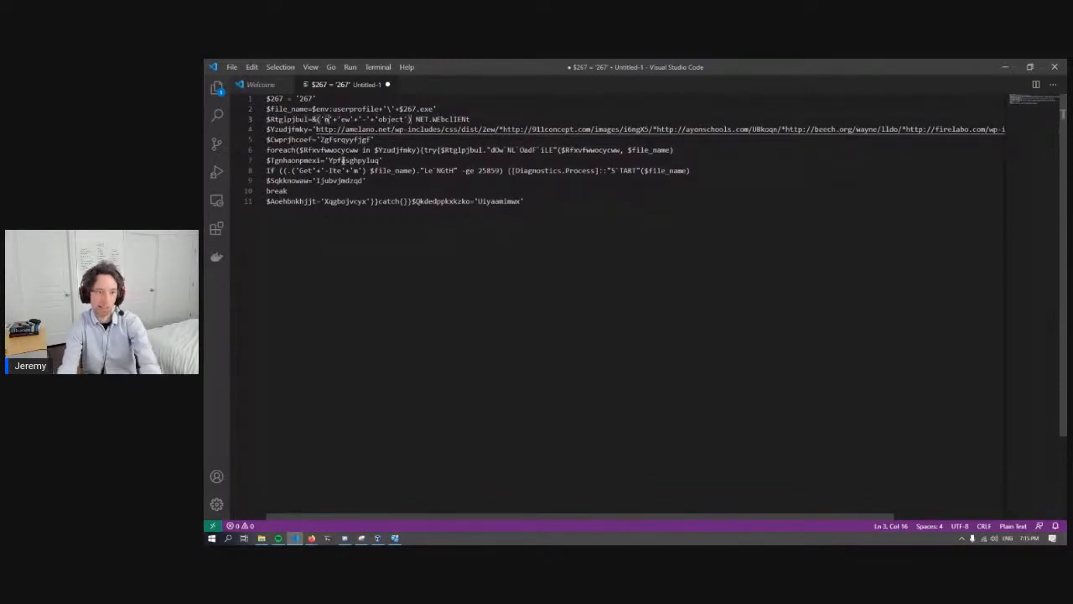
{"action": "key", "text": "Delete"}
{"action": "key", "text": "Delete"}
{"action": "key", "text": "Delete"}
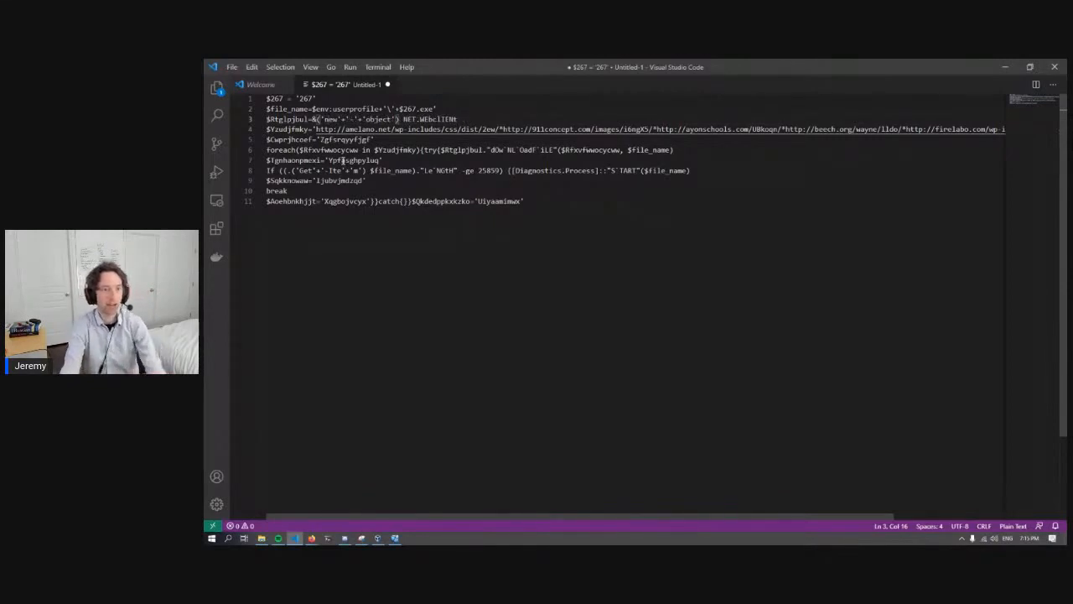
{"action": "key", "text": "Delete"}
{"action": "key", "text": "Delete"}
{"action": "key", "text": "Delete"}
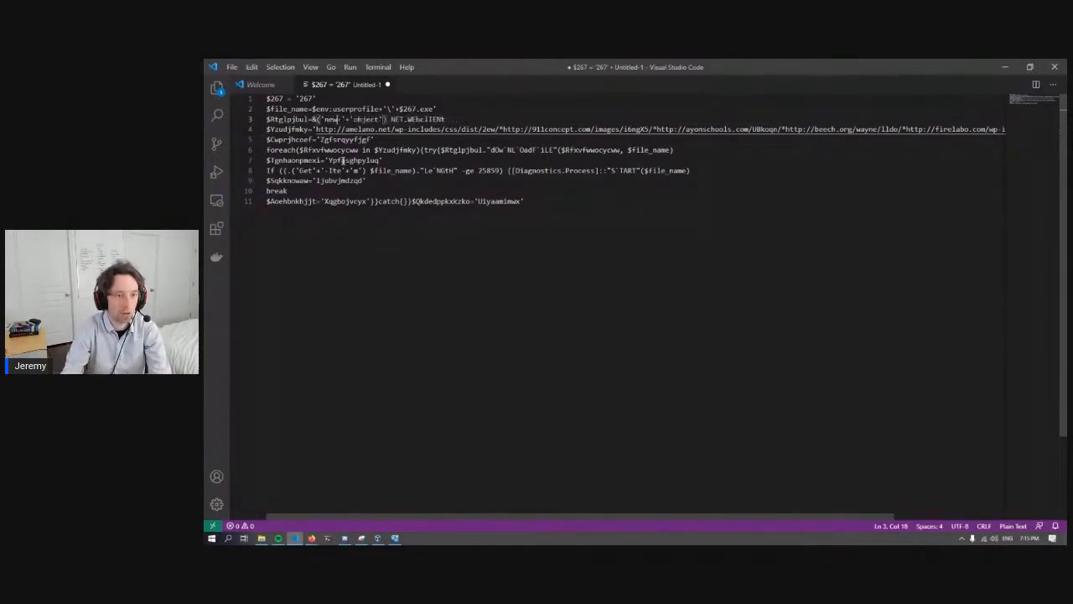
{"action": "key", "text": "Delete"}
{"action": "key", "text": "Delete"}
{"action": "key", "text": "Delete"}
{"action": "type", "text": "-"}
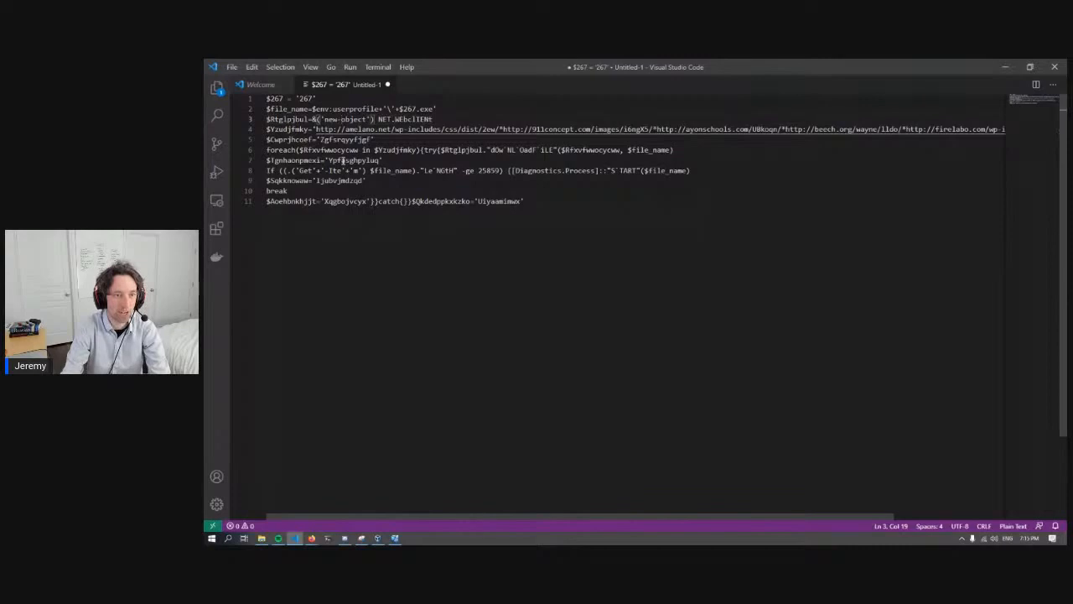
- Examine the new-object NET.WebClient expression assigned on line 3
{"action": "key", "text": "Right"}
{"action": "key", "text": "Right"}
{"action": "key", "text": "Right"}
{"action": "key", "text": "Right"}
{"action": "key", "text": "Right"}
{"action": "key", "text": "Right"}
{"action": "key", "text": "Right"}
{"action": "key", "text": "Right"}
{"action": "key", "text": "Right"}
{"action": "key", "text": "Right"}
{"action": "key", "text": "Right"}
{"action": "key", "text": "Right"}
{"action": "key", "text": "Right"}
{"action": "key", "text": "Right"}
{"action": "key", "text": "Right"}
{"action": "key", "text": "Right"}
{"action": "key", "text": "Right"}
{"action": "key", "text": "Right"}
{"action": "key", "text": "Right"}
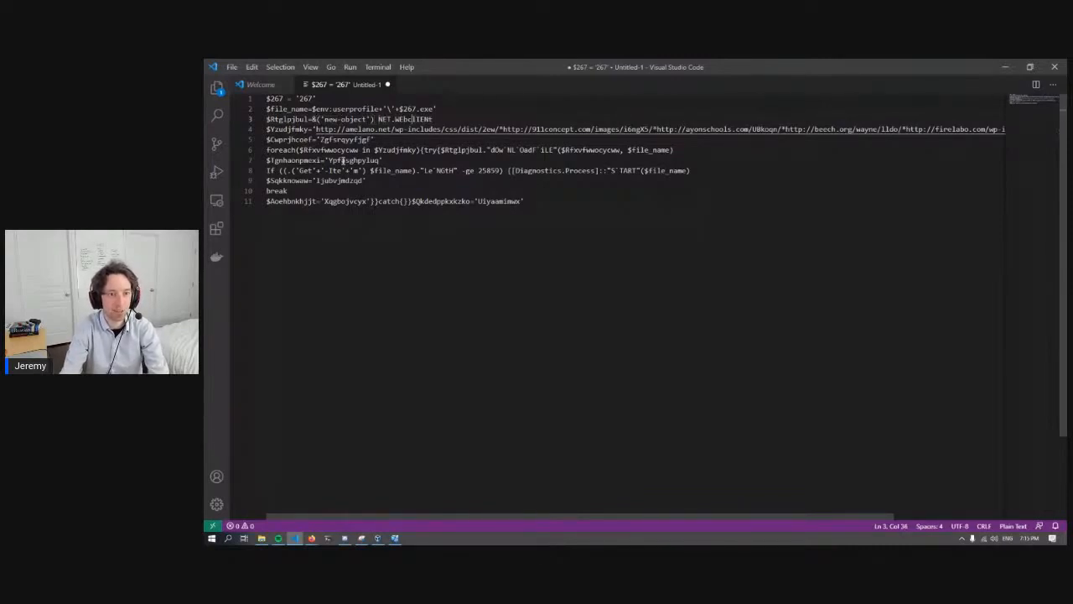
{"action": "key", "text": "End"}
{"action": "key", "text": "shift+Left"}
{"action": "key", "text": "shift+Left"}
{"action": "key", "text": "shift+Left"}
{"action": "key", "text": "shift+Left"}
{"action": "key", "text": "shift+Left"}
{"action": "key", "text": "shift+Left"}
{"action": "key", "text": "shift+Left"}
{"action": "key", "text": "shift+Left"}
{"action": "key", "text": "shift+Left"}
{"action": "key", "text": "shift+Left"}
{"action": "key", "text": "shift+Left"}
{"action": "key", "text": "shift+Left"}
{"action": "key", "text": "shift+Left"}
{"action": "key", "text": "shift+Left"}
{"action": "key", "text": "shift+Left"}
{"action": "key", "text": "shift+Left"}
{"action": "key", "text": "shift+Left"}
{"action": "key", "text": "shift+Left"}
{"action": "key", "text": "shift+Left"}
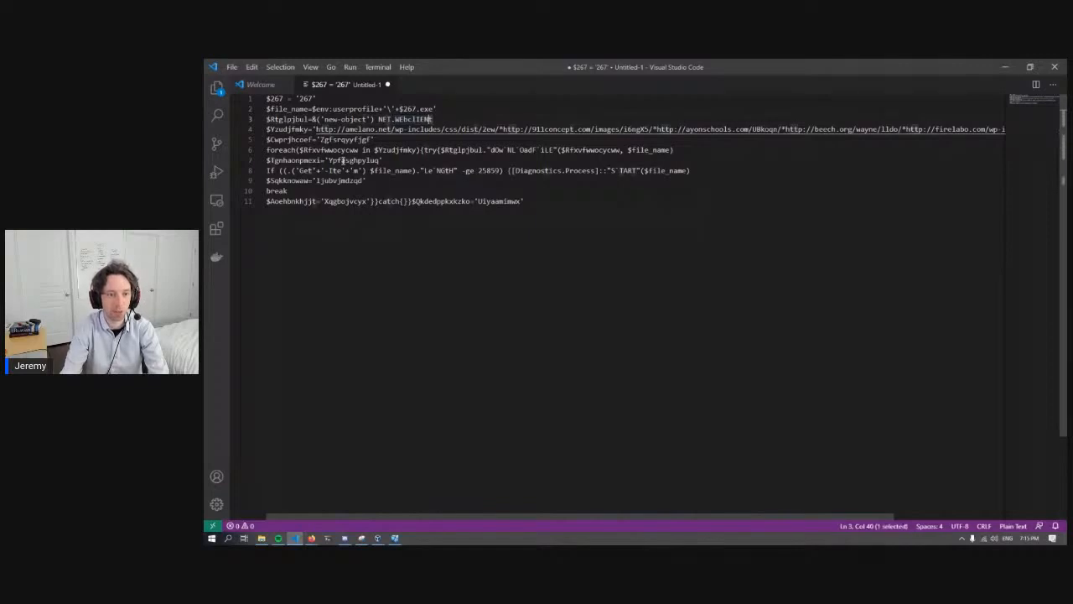
{"action": "key", "text": "shift+Left"}
{"action": "key", "text": "shift+Left"}
{"action": "key", "text": "shift+Left"}
{"action": "key", "text": "shift+Left"}
{"action": "key", "text": "shift+Left"}
{"action": "key", "text": "shift+Left"}
{"action": "key", "text": "shift+Left"}
{"action": "key", "text": "shift+Left"}
{"action": "key", "text": "shift+Left"}
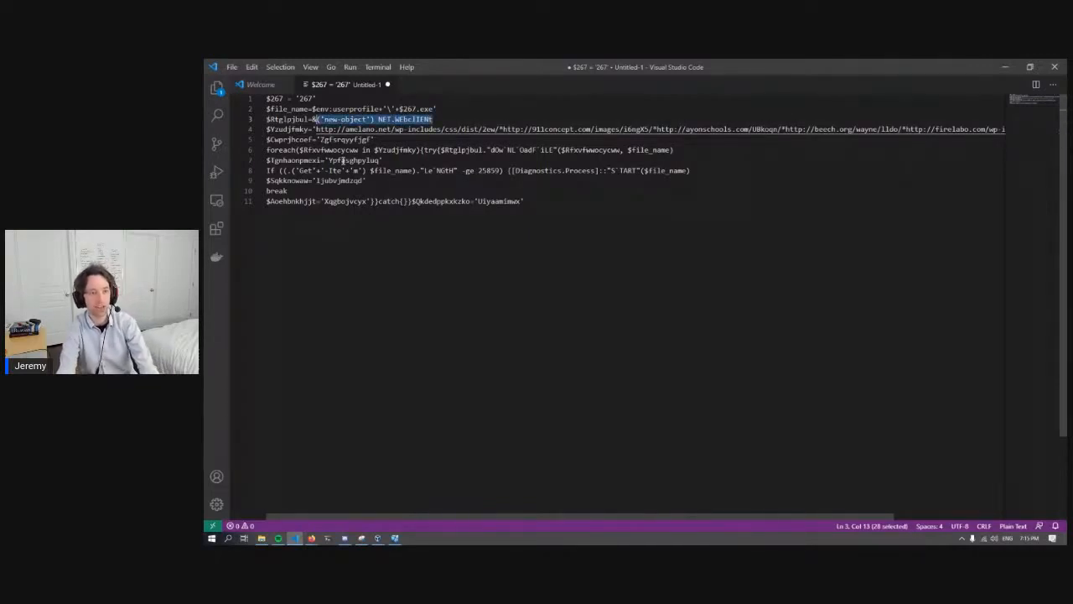
- Replace every occurrence of Rtglpjbul, the web client variable on line 3, with web_connection
{"action": "key", "text": "Left"}
{"action": "key", "text": "shift+Home"}
{"action": "key", "text": "shift+Right"}
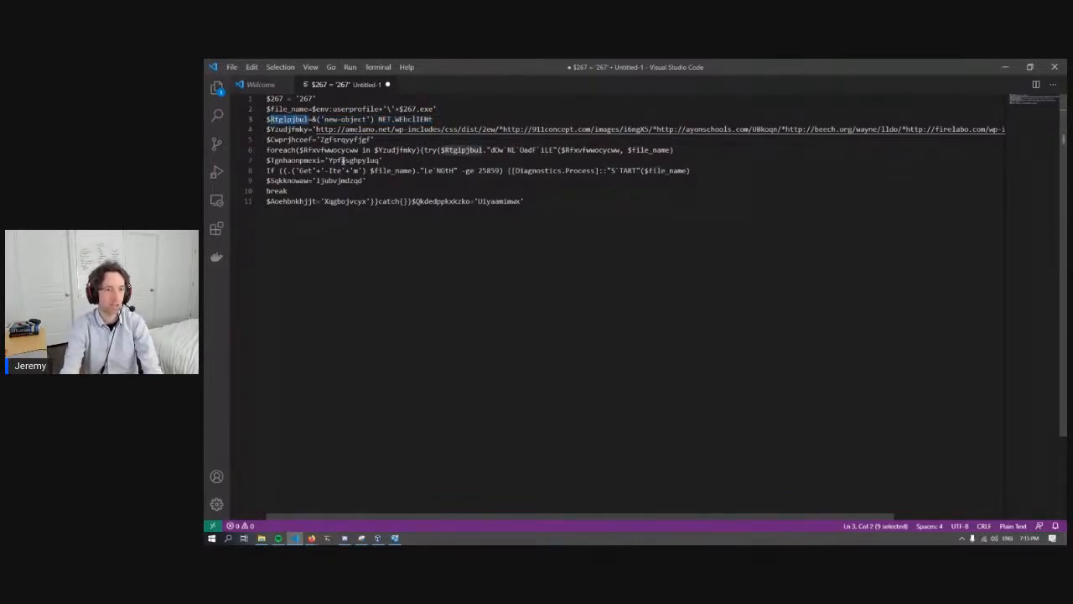
{"action": "key", "text": "ctrl+f"}
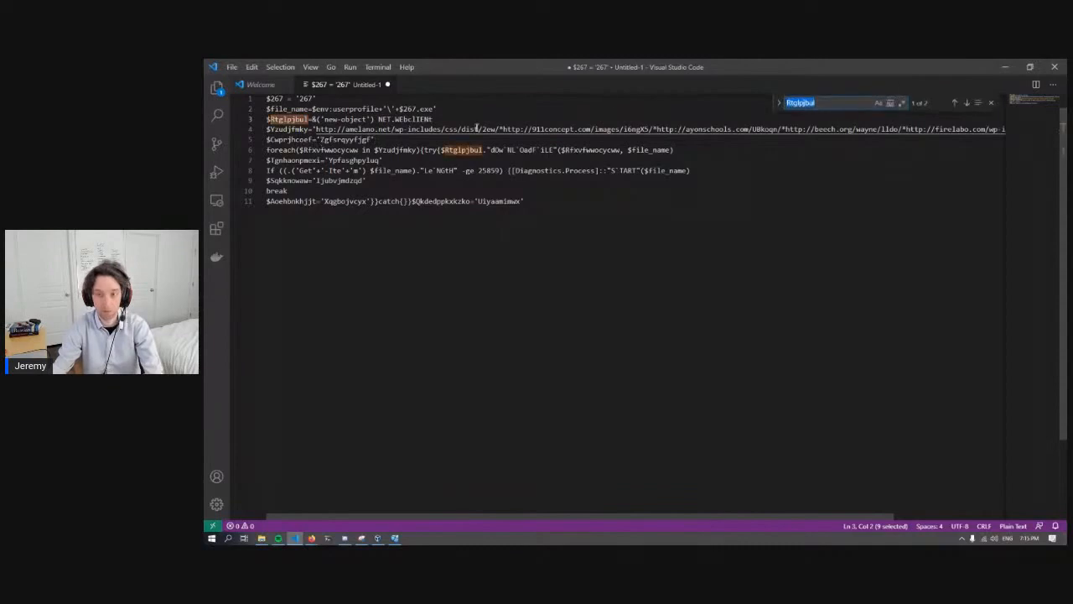
{"action": "left_click", "coordinate": [779, 109]}
{"action": "double_click", "coordinate": [805, 118]}
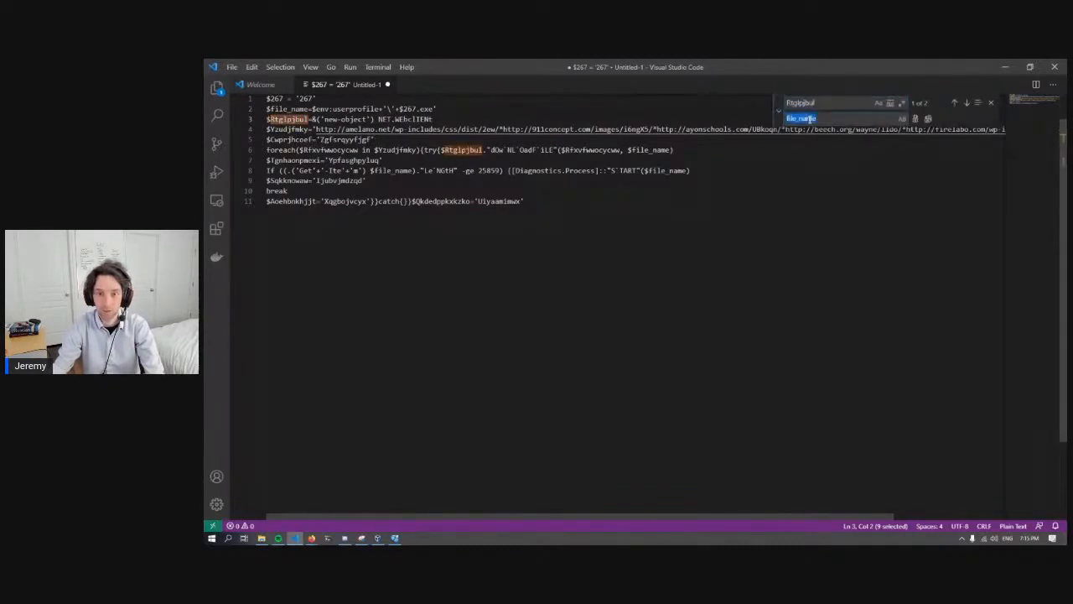
{"action": "type", "text": "web"}
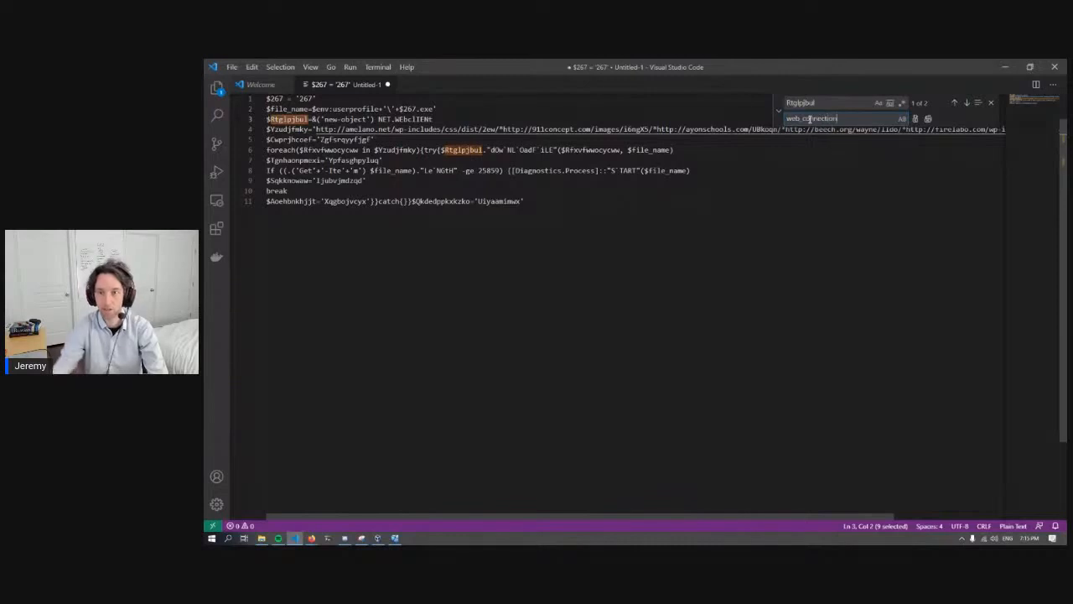
{"action": "type", "text": "_connection"}
{"action": "left_click", "coordinate": [928, 118]}
{"action": "left_click", "coordinate": [991, 102]}
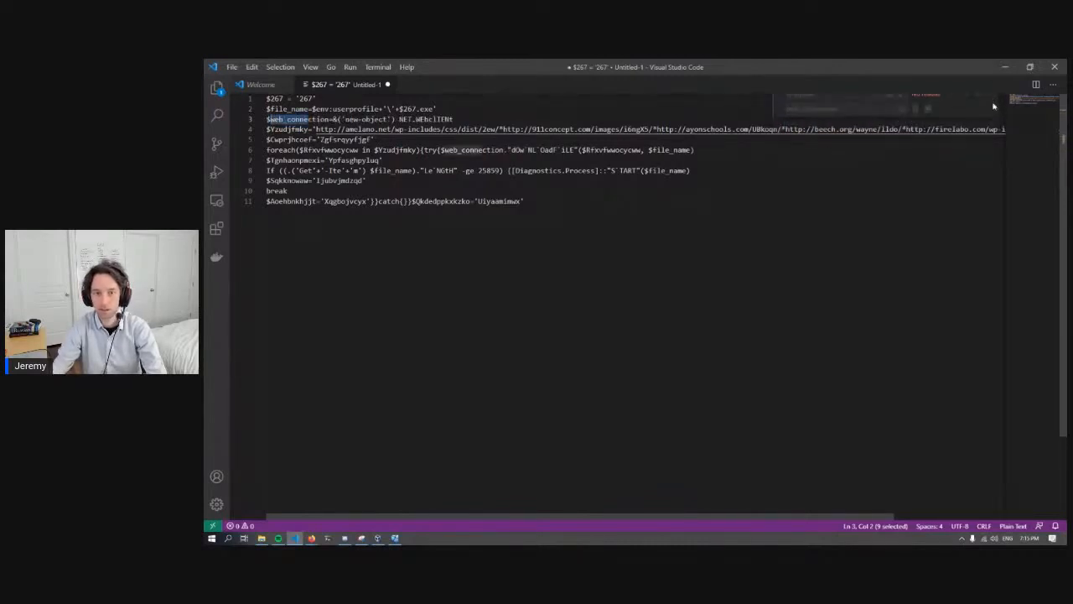
- Replace every occurrence of Yzudjfmky, the variable holding the list of web addresses, with urls
{"action": "left_click", "coordinate": [293, 129]}
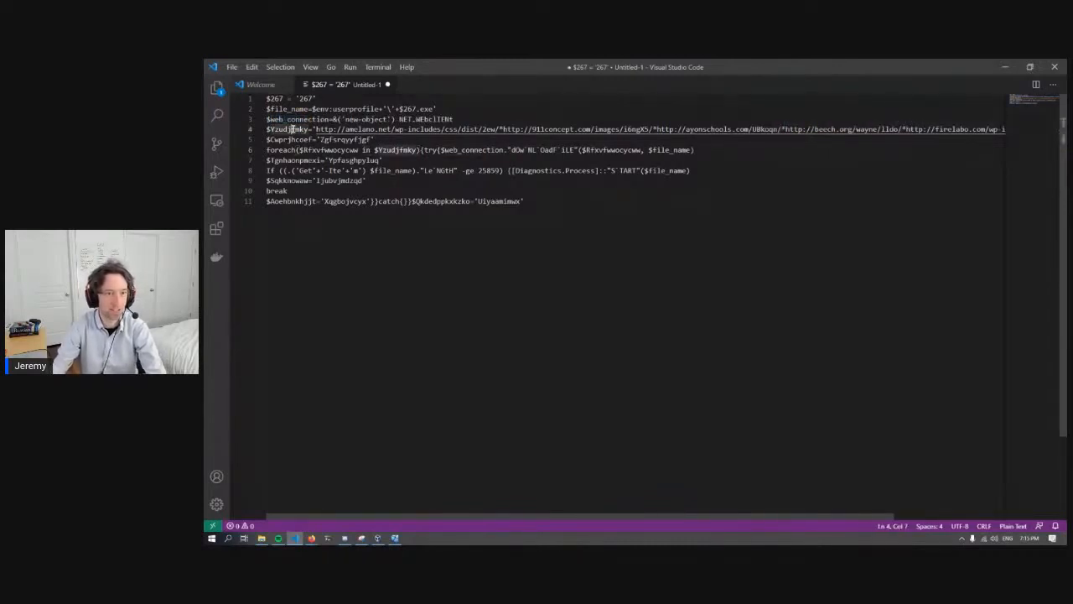
{"action": "left_click_drag", "start_coordinate": [300, 129], "coordinate": [270, 130]}
{"action": "left_click", "coordinate": [307, 129]}
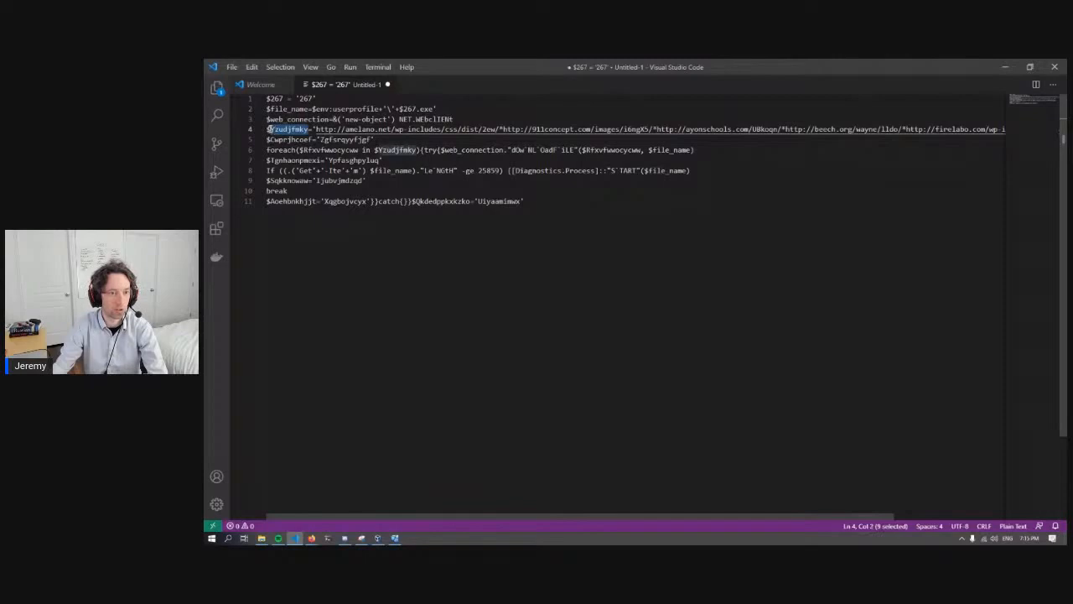
{"action": "key", "text": "ctrl+f"}
{"action": "left_click", "coordinate": [778, 103]}
{"action": "double_click", "coordinate": [812, 118]}
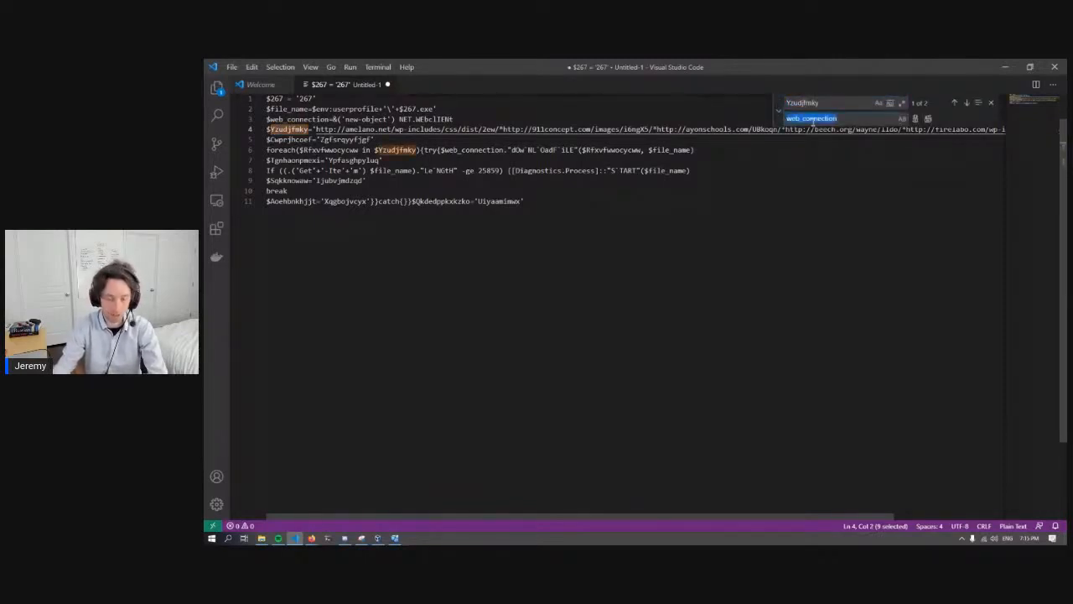
{"action": "type", "text": "urls"}
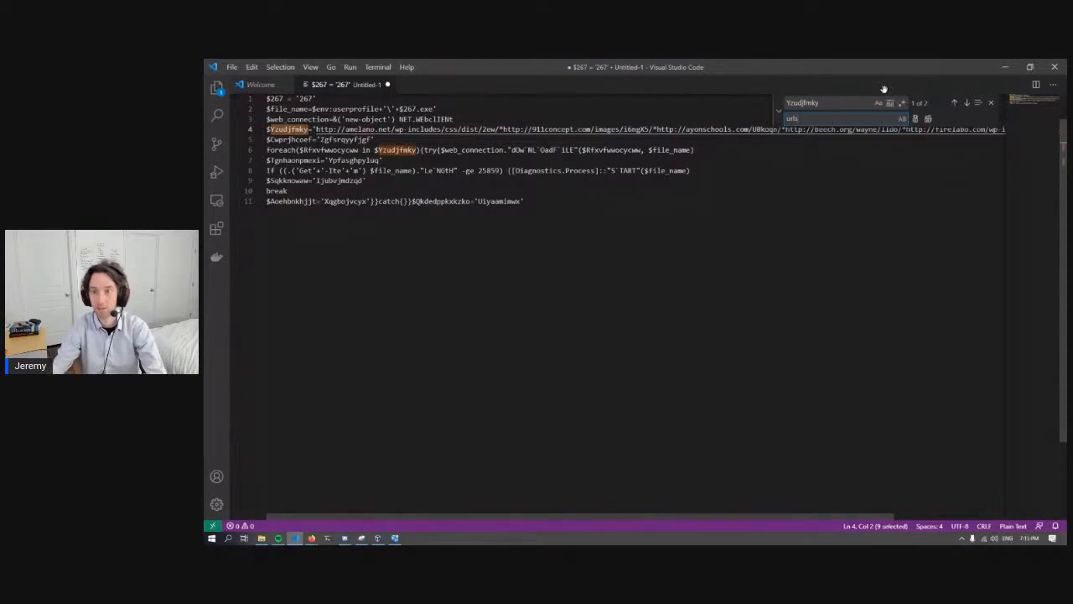
{"action": "left_click", "coordinate": [927, 118]}
{"action": "left_click", "coordinate": [993, 103]}
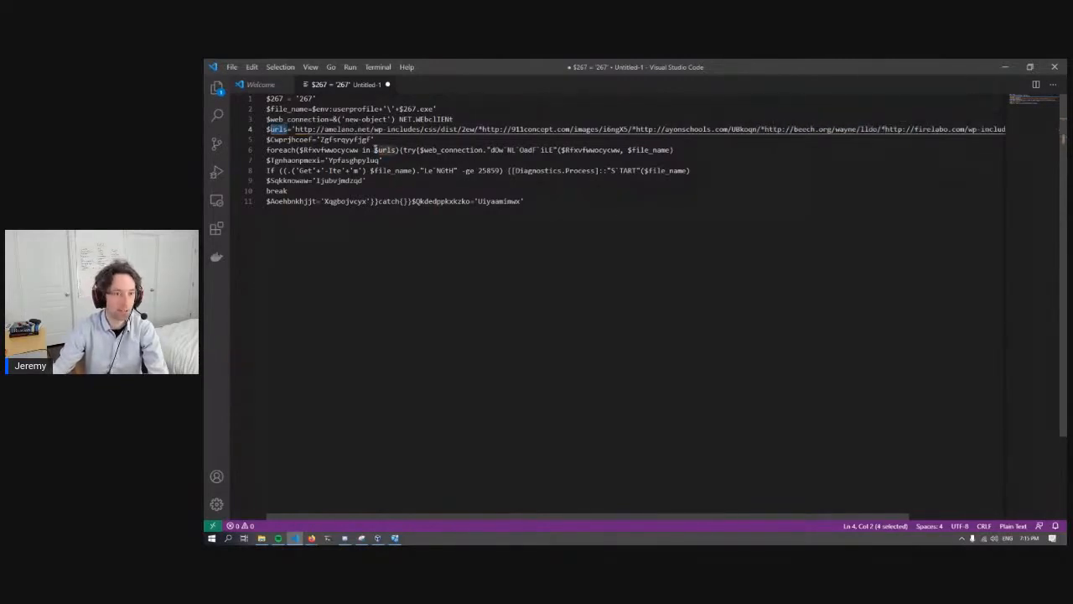
- Delete the junk assignment line below the urls variable and split foreach into "for each" in the loop
{"action": "mouse_move", "coordinate": [375, 139]}
{"action": "left_mouse_down"}
{"action": "mouse_move", "coordinate": [267, 139]}
{"action": "mouse_move", "coordinate": [375, 139]}
{"action": "left_mouse_up"}
{"action": "key", "text": "Delete"}
{"action": "key", "text": "Delete"}
{"action": "left_click", "coordinate": [276, 140]}
{"action": "left_click", "coordinate": [280, 140]}
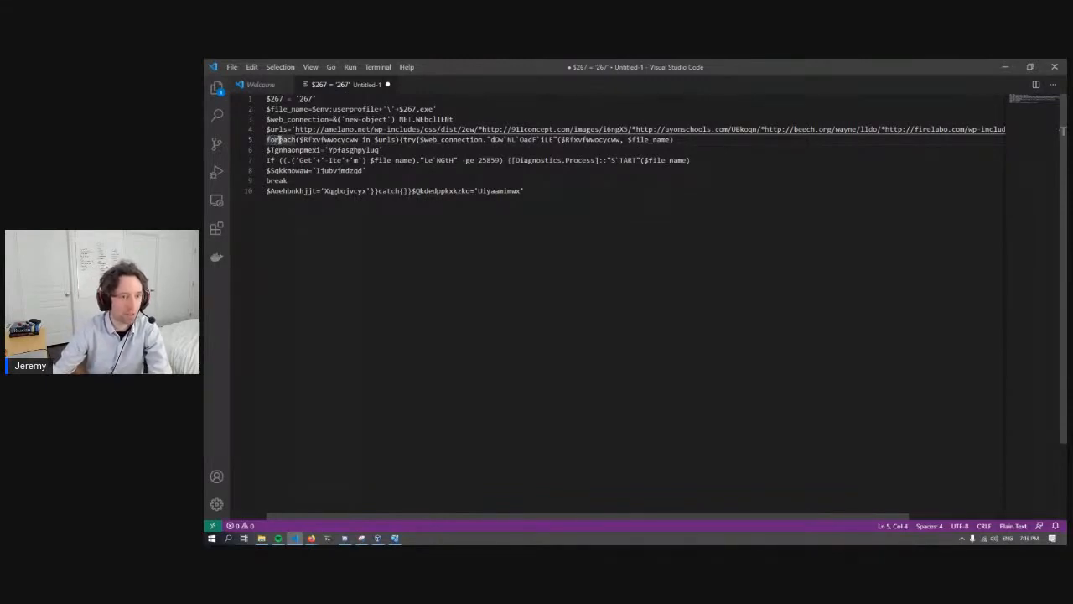
- Replace every occurrence of the loop variable name Rfxvfwwocycww with address
{"action": "left_click_drag", "start_coordinate": [304, 139], "coordinate": [363, 139]}
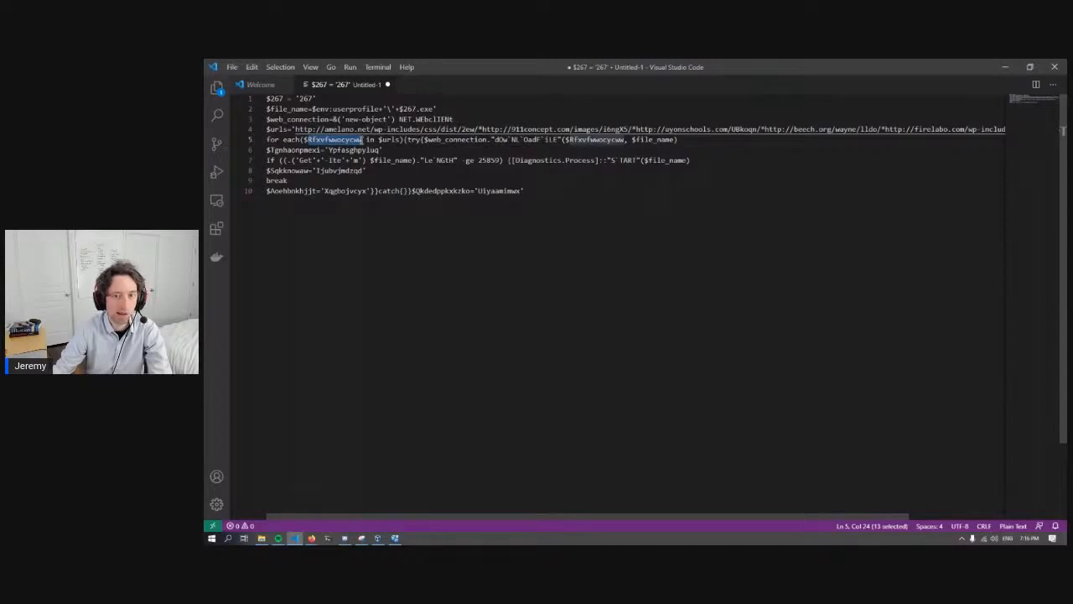
{"action": "mouse_move", "coordinate": [363, 140]}
{"action": "left_mouse_down"}
{"action": "mouse_move", "coordinate": [306, 140]}
{"action": "mouse_move", "coordinate": [401, 140]}
{"action": "mouse_move", "coordinate": [362, 140]}
{"action": "left_mouse_up"}
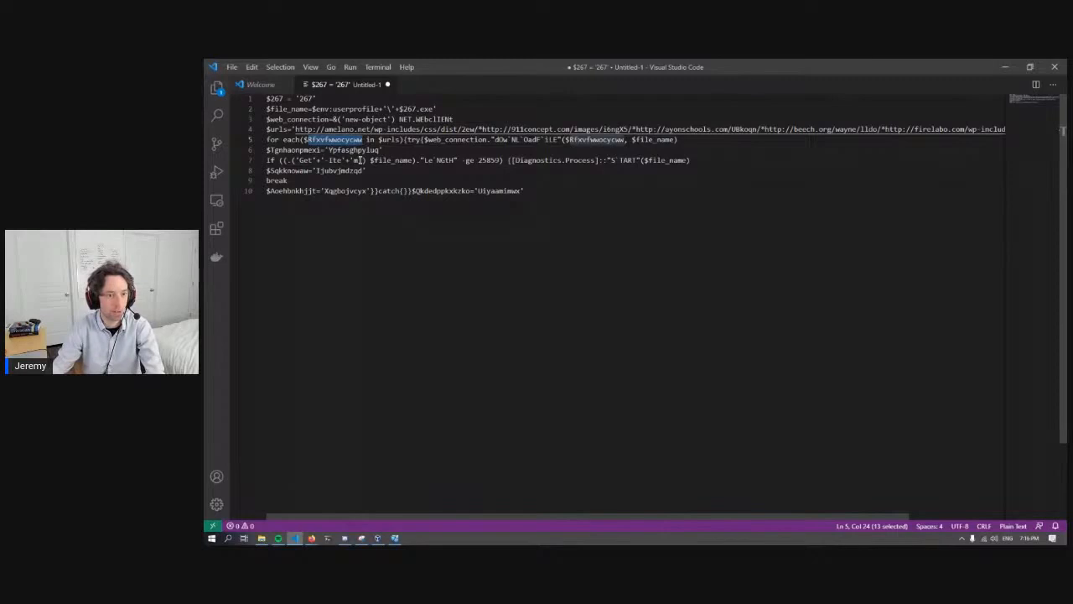
{"action": "key", "text": "ctrl+f"}
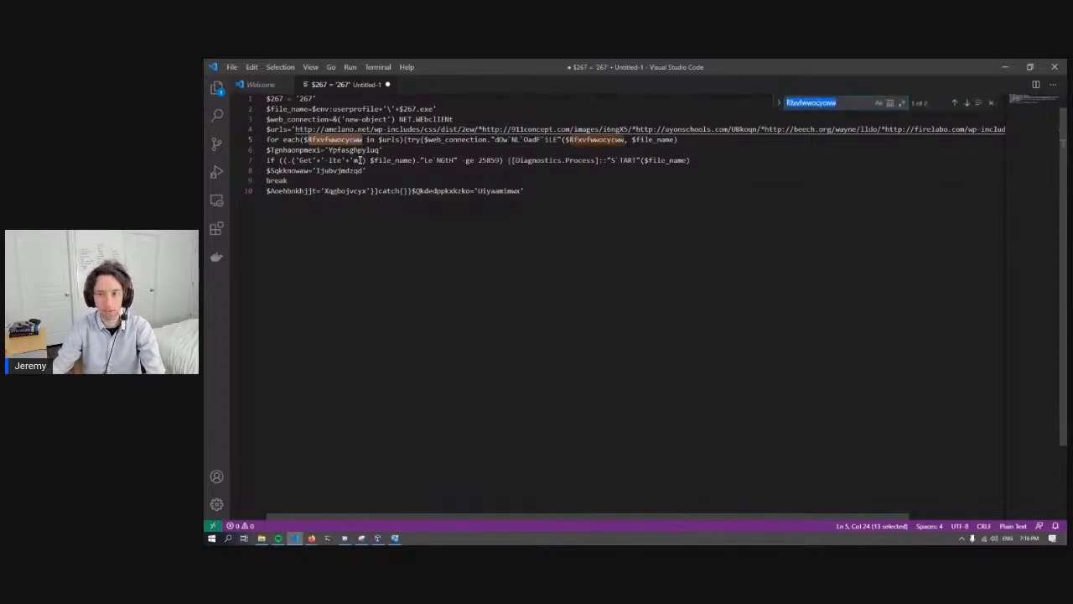
{"action": "left_click", "coordinate": [779, 108]}
{"action": "double_click", "coordinate": [811, 120]}
{"action": "type", "text": "url"}
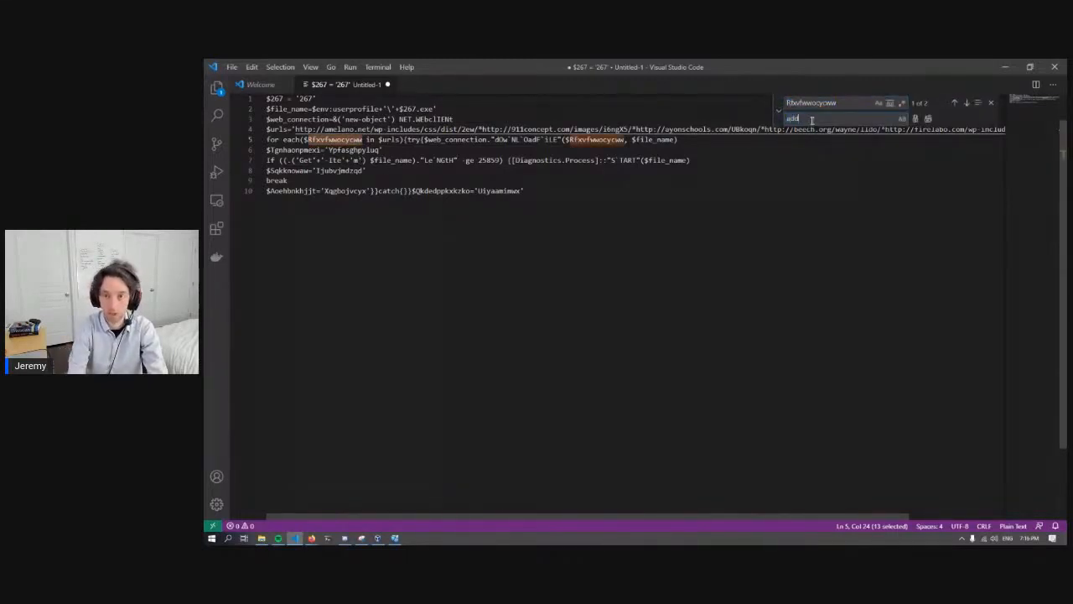
{"action": "left_click", "coordinate": [927, 118]}
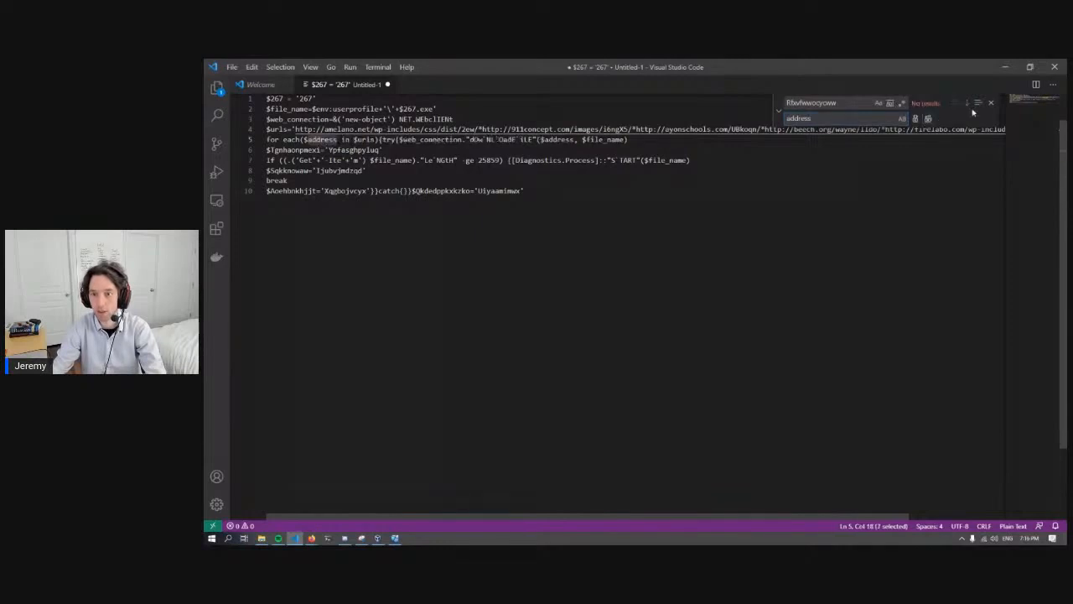
{"action": "left_click", "coordinate": [991, 105]}
- Remove the backticks from the web_connection method name on line 5 so it reads dOwNLOadFiLE
{"action": "left_click", "coordinate": [383, 139]}
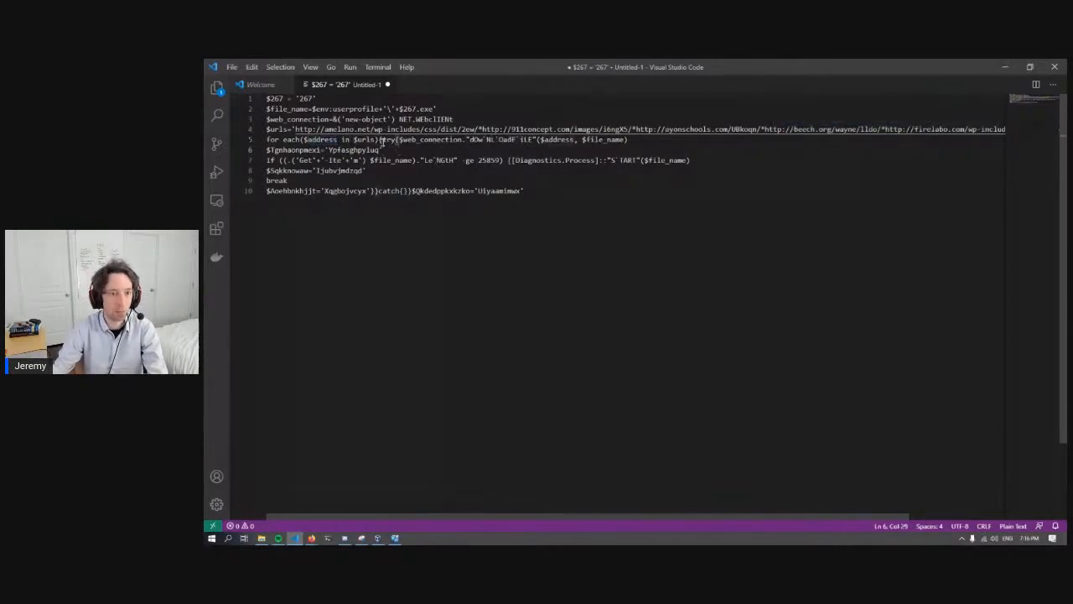
{"action": "left_click_drag", "start_coordinate": [382, 139], "coordinate": [474, 140]}
{"action": "left_click", "coordinate": [485, 140]}
{"action": "key", "text": "Right"}
{"action": "key", "text": "BackSpace"}
{"action": "key", "text": "Right"}
{"action": "key", "text": "Right"}
{"action": "key", "text": "BackSpace"}
{"action": "key", "text": "Right"}
{"action": "key", "text": "Right"}
{"action": "key", "text": "Right"}
{"action": "key", "text": "Right"}
{"action": "key", "text": "BackSpace"}
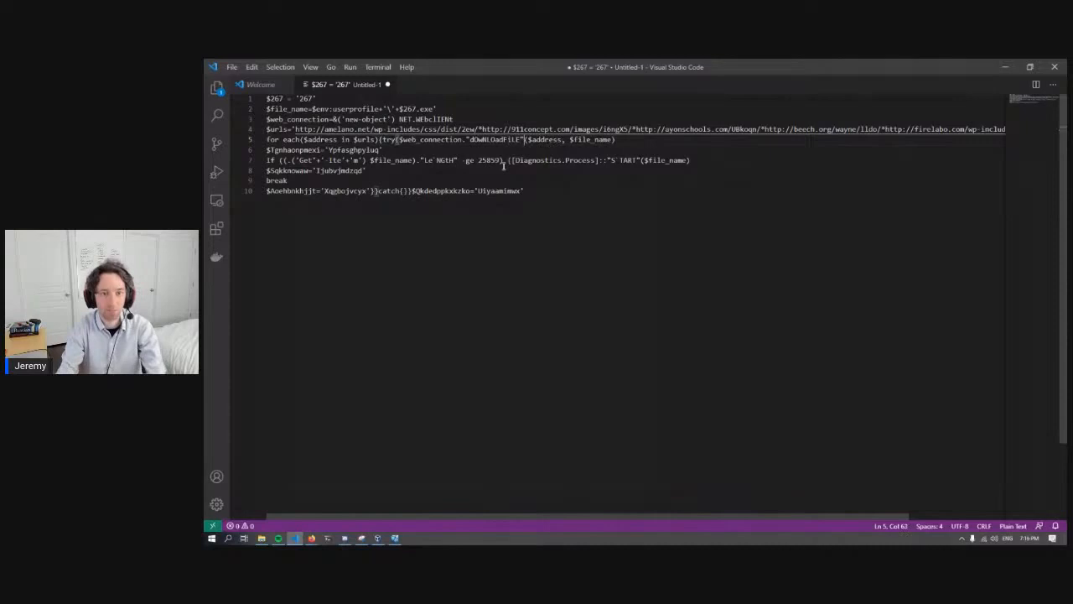
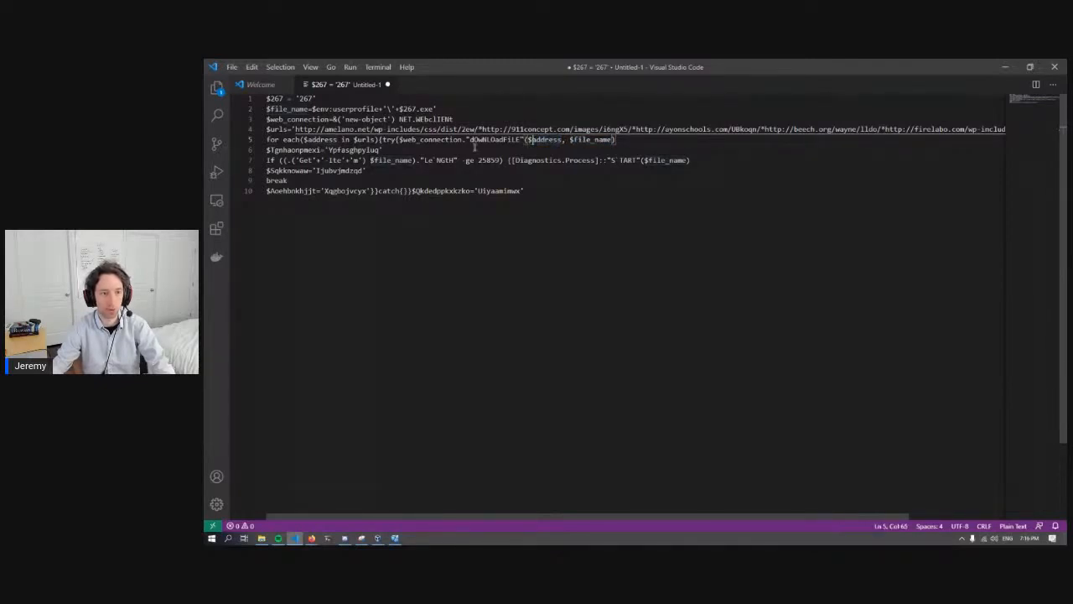
- Delete the junk $Tgnhaonpmexi assignment line between the download loop line and the If statement
{"action": "mouse_move", "coordinate": [382, 150]}
{"action": "left_mouse_down"}
{"action": "mouse_move", "coordinate": [267, 149]}
{"action": "mouse_move", "coordinate": [386, 149]}
{"action": "left_mouse_up"}
{"action": "key", "text": "BackSpace"}
{"action": "key", "text": "BackSpace"}
- Remove the quotes and plus signs that split the 'Get'+'-Ite'+'m' command name in the If condition on line 6
{"action": "left_click", "coordinate": [279, 149]}
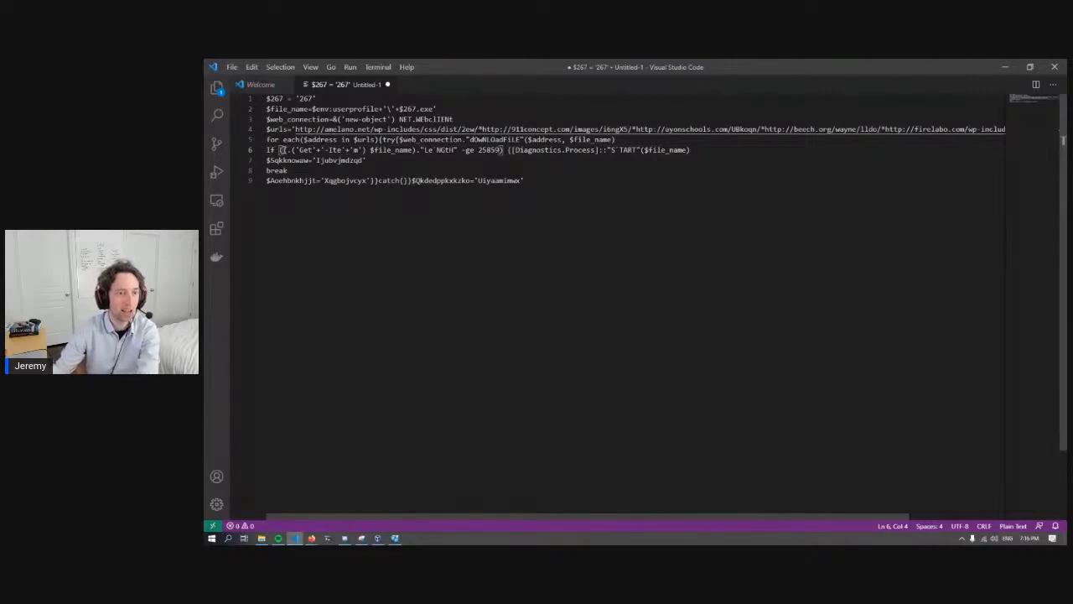
{"action": "left_click", "coordinate": [313, 150]}
{"action": "key", "text": "BackSpace"}
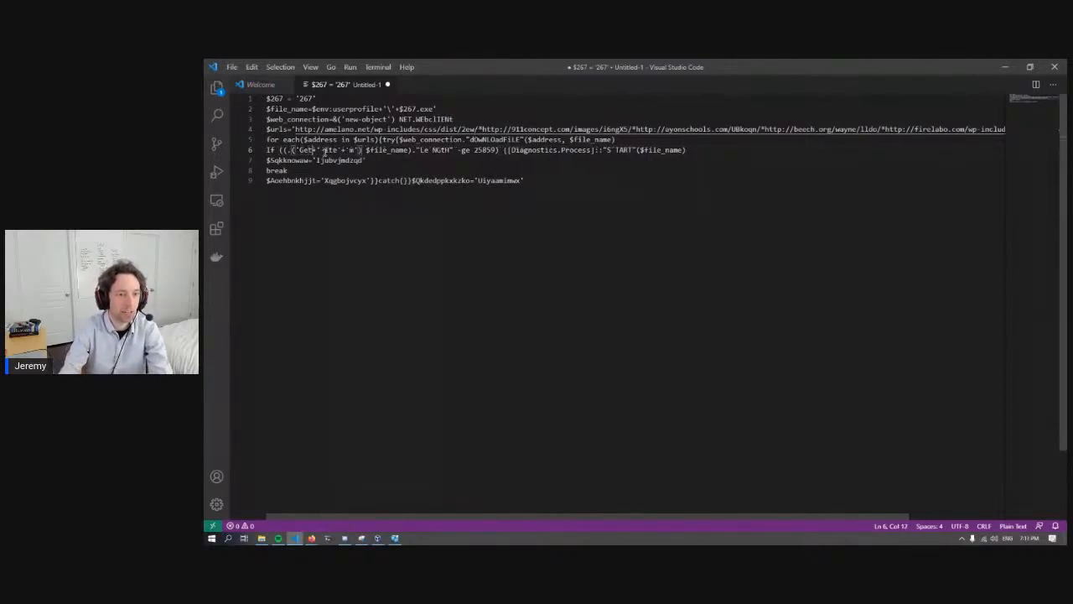
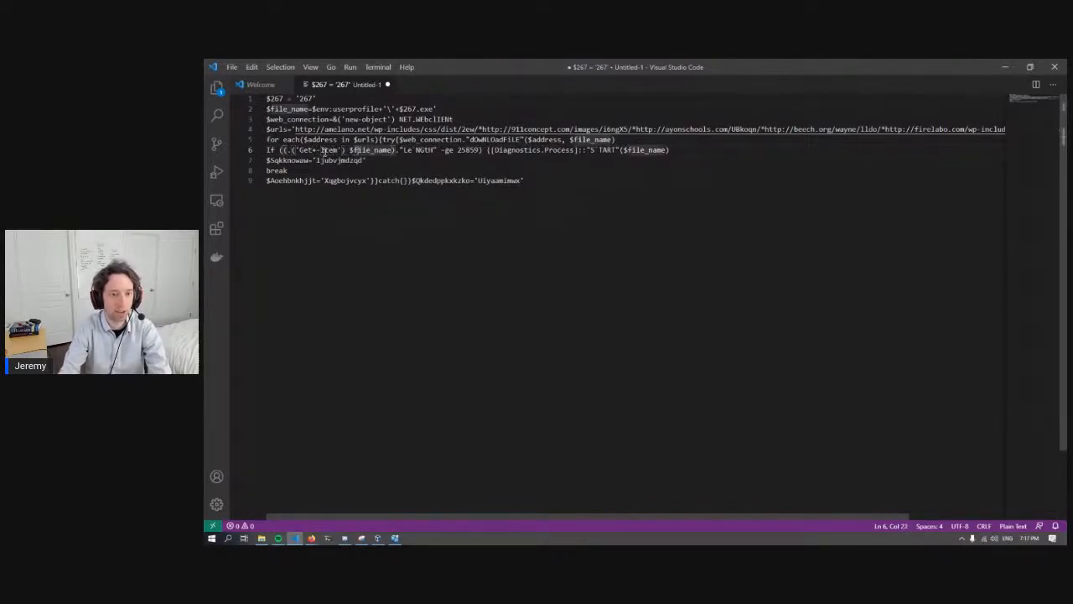
- Examine the -ge size comparison and the $file_name argument in the If condition on line 6
{"action": "key", "text": "Right"}
{"action": "key", "text": "Right"}
- Remove the stray character that splits the "LeNGtH" property name in the If condition on line 6
{"action": "key", "text": "Delete"}
{"action": "key", "text": "Right"}
{"action": "key", "text": "shift+Right"}
{"action": "key", "text": "shift+Right"}
{"action": "key", "text": "shift+Right"}
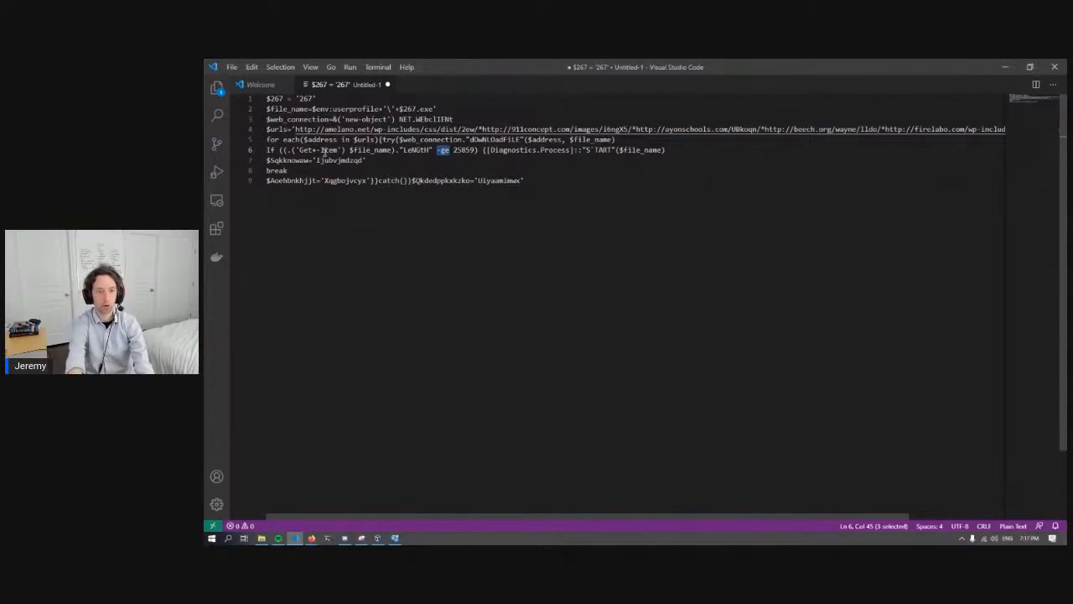
{"action": "key", "text": "Left"}
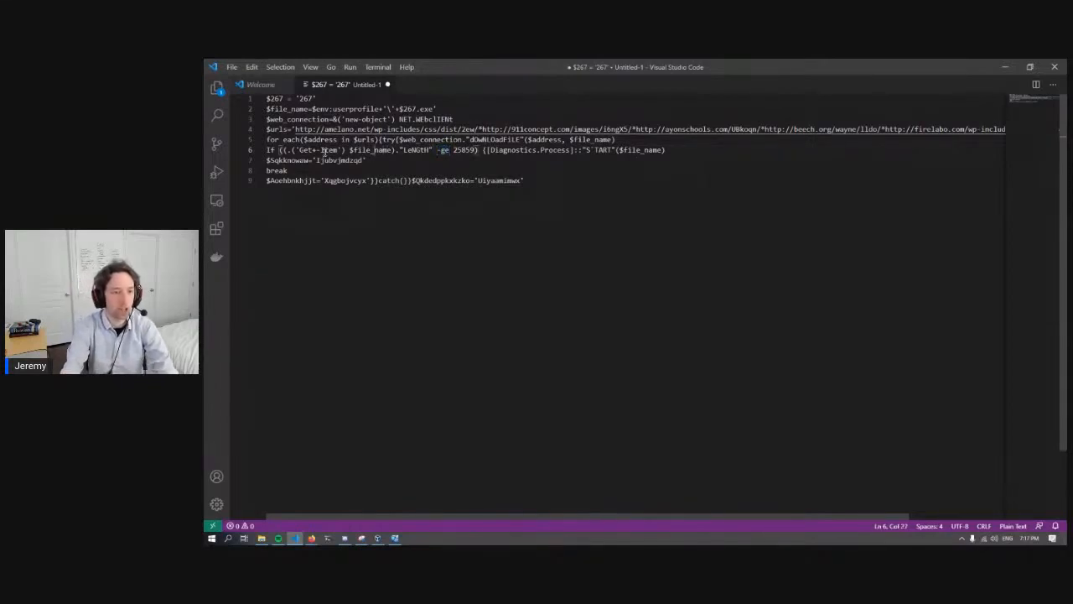
{"action": "double_click", "coordinate": [327, 150]}
{"action": "key", "text": "Left"}
{"action": "key", "text": "Left"}
{"action": "key", "text": "Right"}
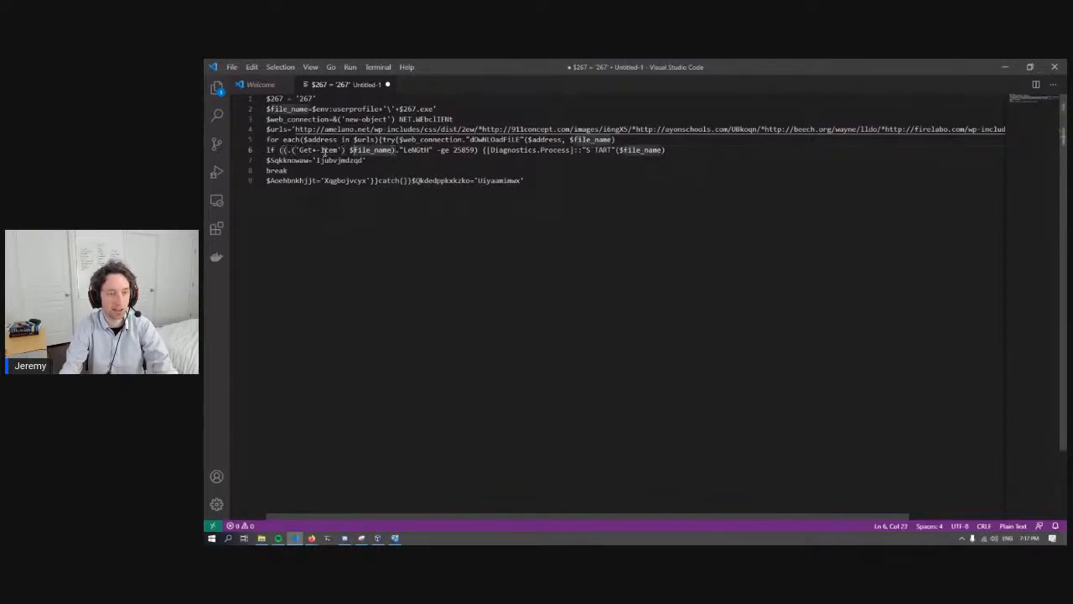
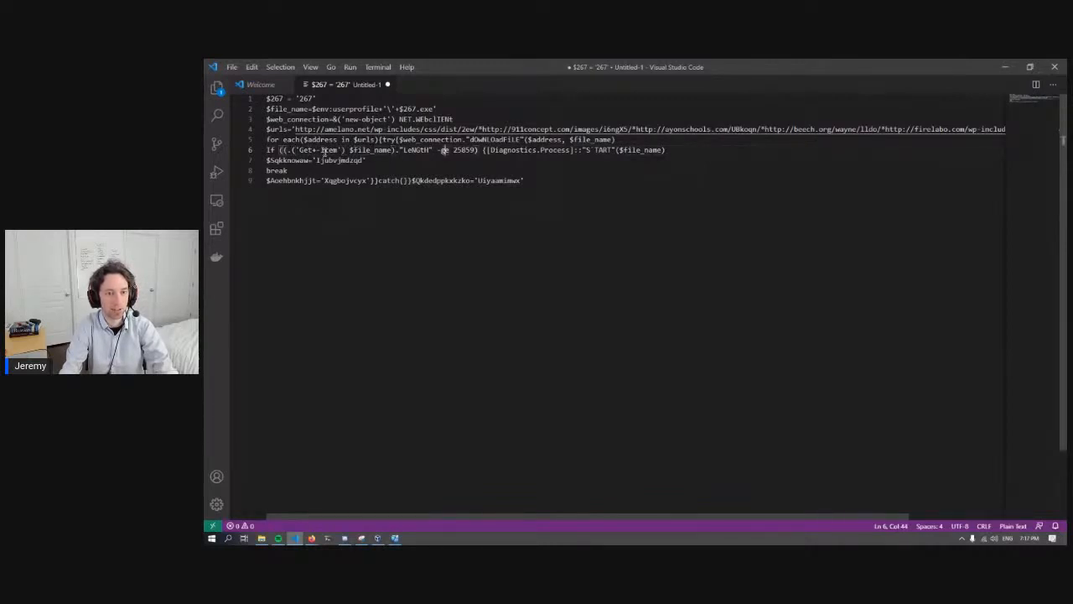
- Highlight the 25859 size threshold in the If condition on line 6 to examine it
{"action": "key", "text": "shift+Right"}
{"action": "key", "text": "shift+Right"}
{"action": "key", "text": "shift+Right"}
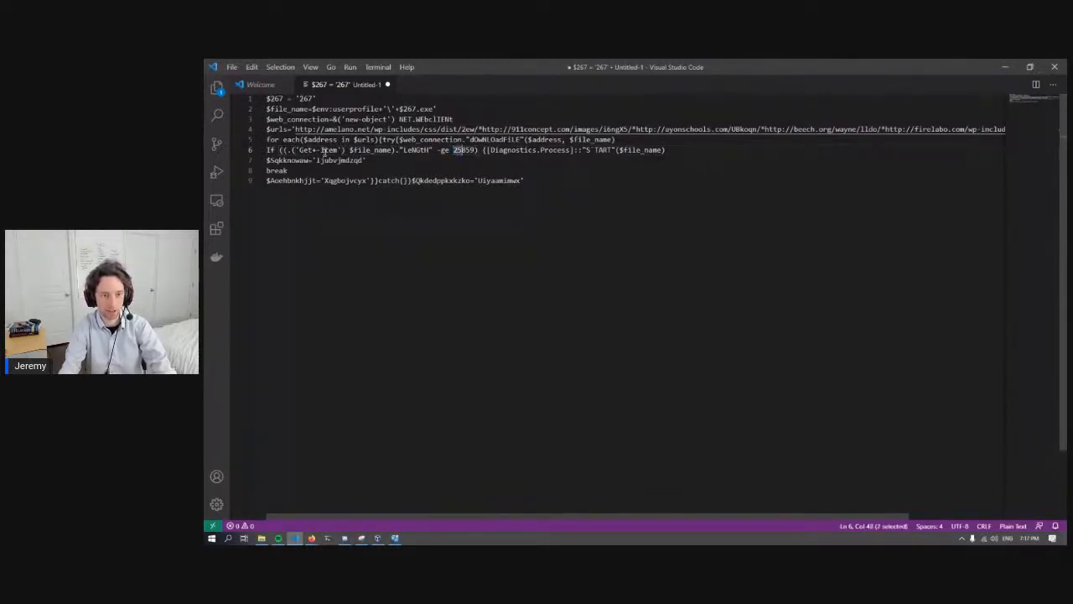
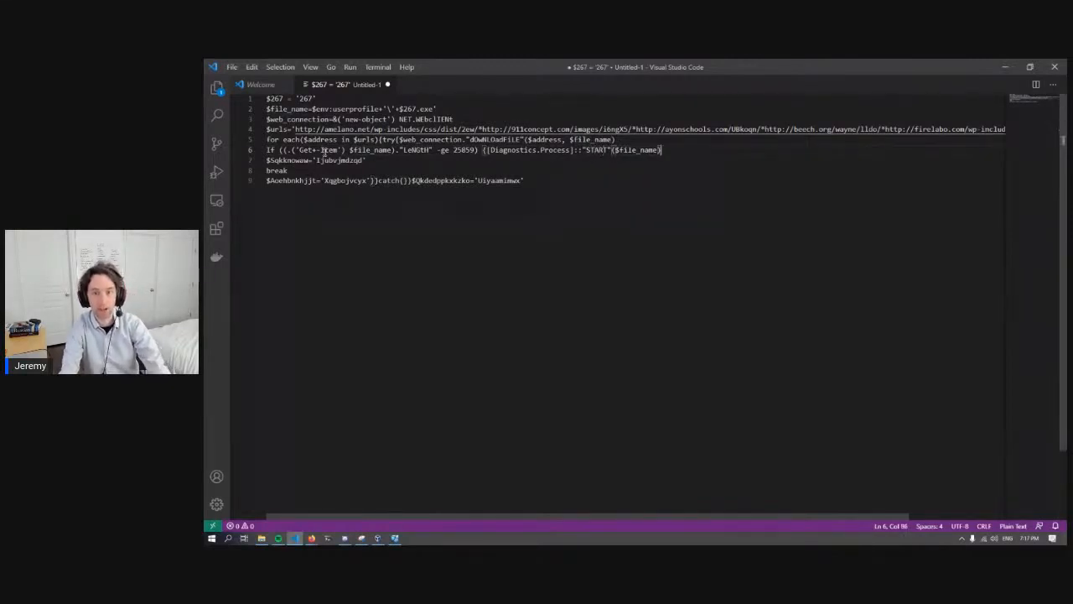
- Highlight the random variable name in the junk assignment on line 7, just above the break statement, to examine it
{"action": "key", "text": "Down"}
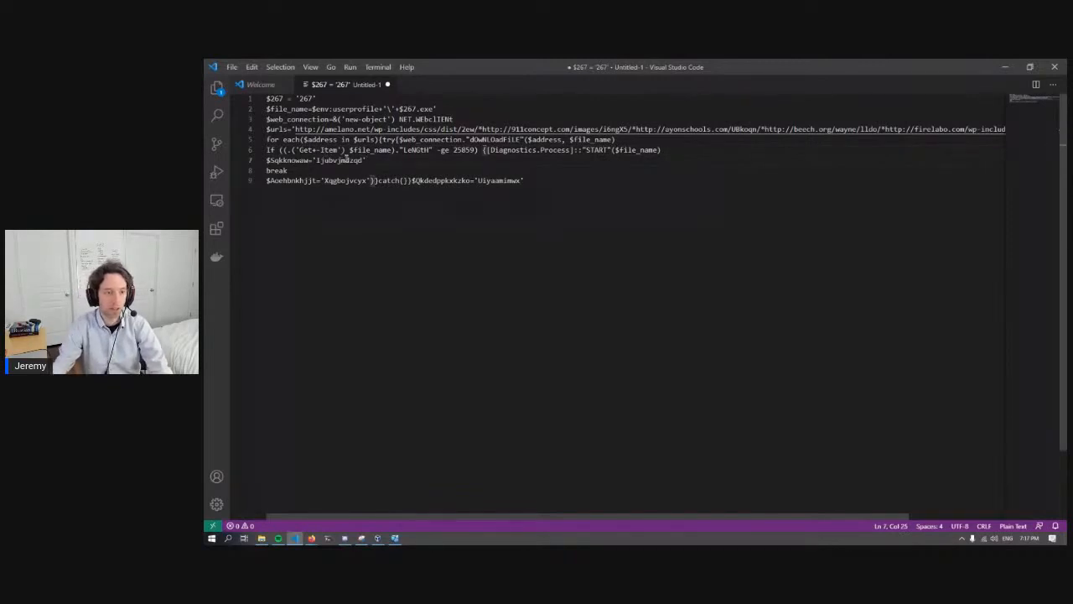
{"action": "left_click_drag", "start_coordinate": [359, 160], "coordinate": [276, 160]}
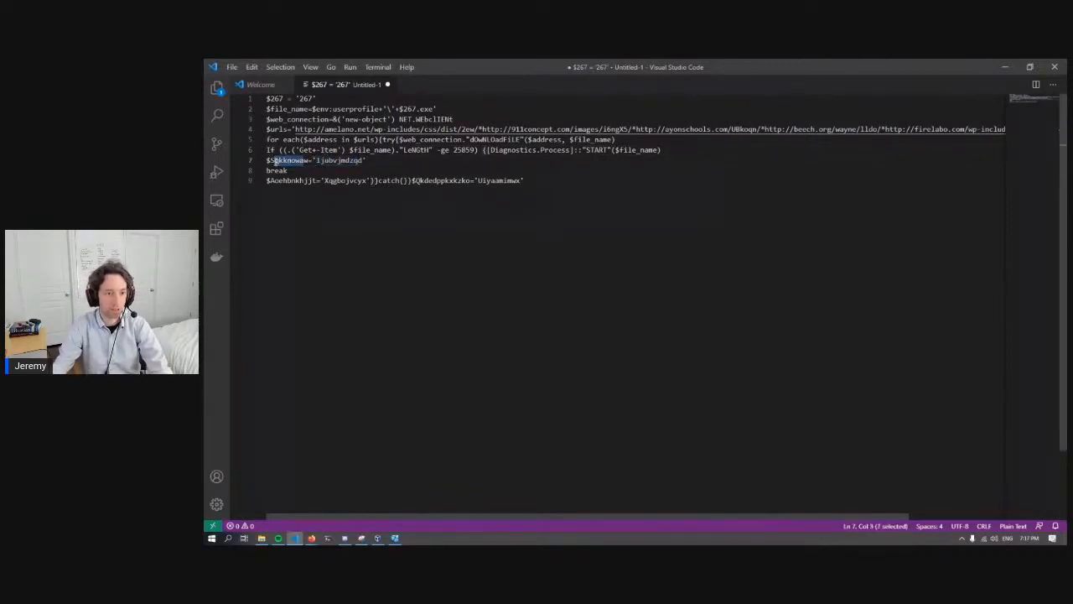
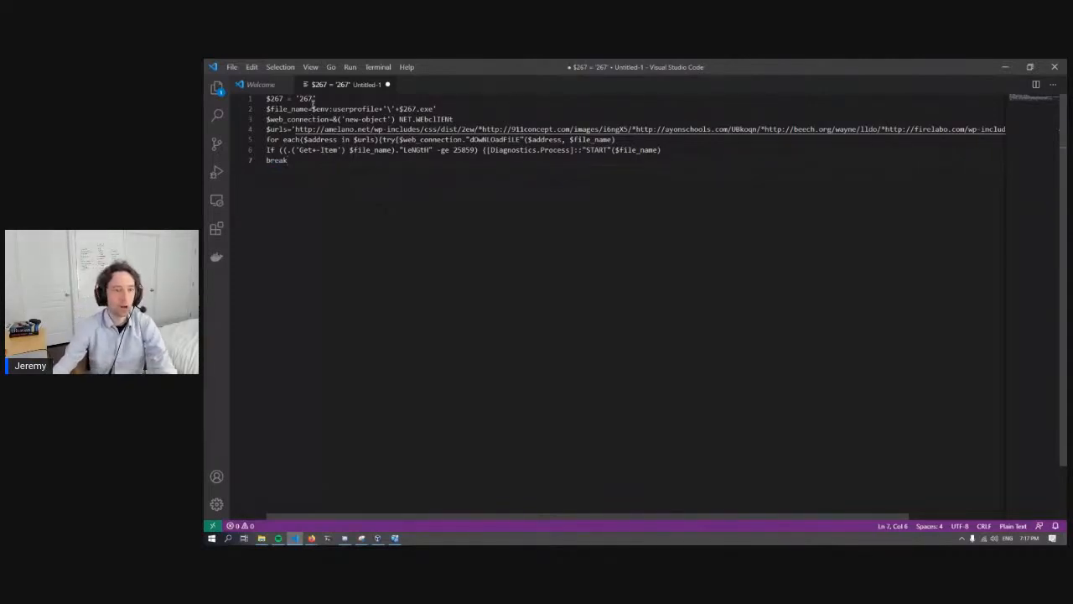
- Examine the file name, web connection and URL list assignments on lines 2 to 4 of the cleaned-up script
{"action": "left_click", "coordinate": [311, 109]}
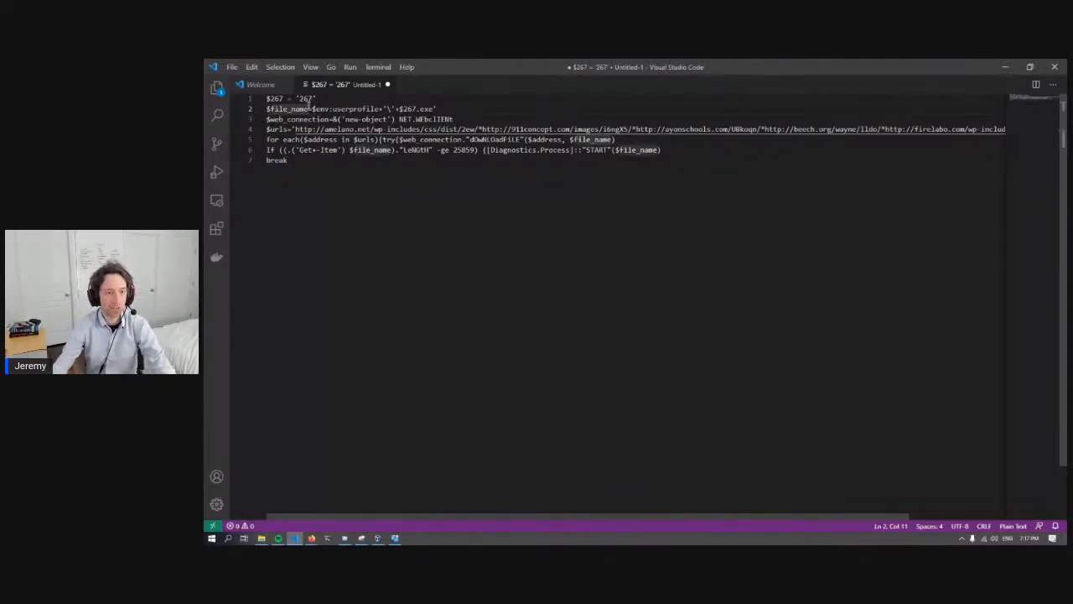
{"action": "mouse_move", "coordinate": [448, 109]}
{"action": "left_mouse_down"}
{"action": "mouse_move", "coordinate": [343, 119]}
{"action": "mouse_move", "coordinate": [460, 116]}
{"action": "left_mouse_up"}
{"action": "left_click", "coordinate": [326, 119]}
{"action": "left_click", "coordinate": [459, 117]}
{"action": "left_click_drag", "start_coordinate": [270, 131], "coordinate": [390, 130]}
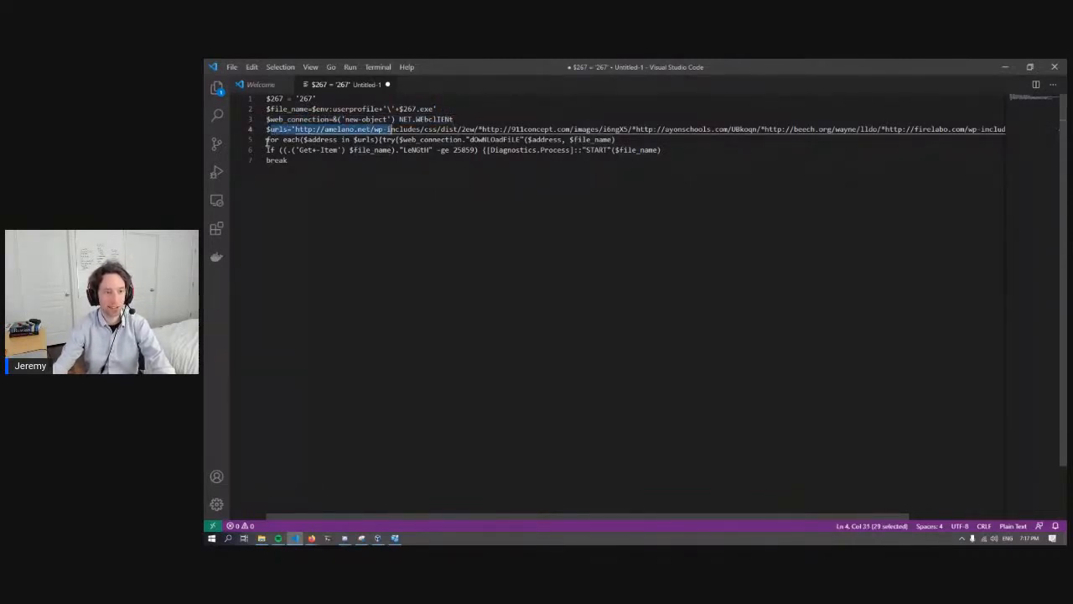
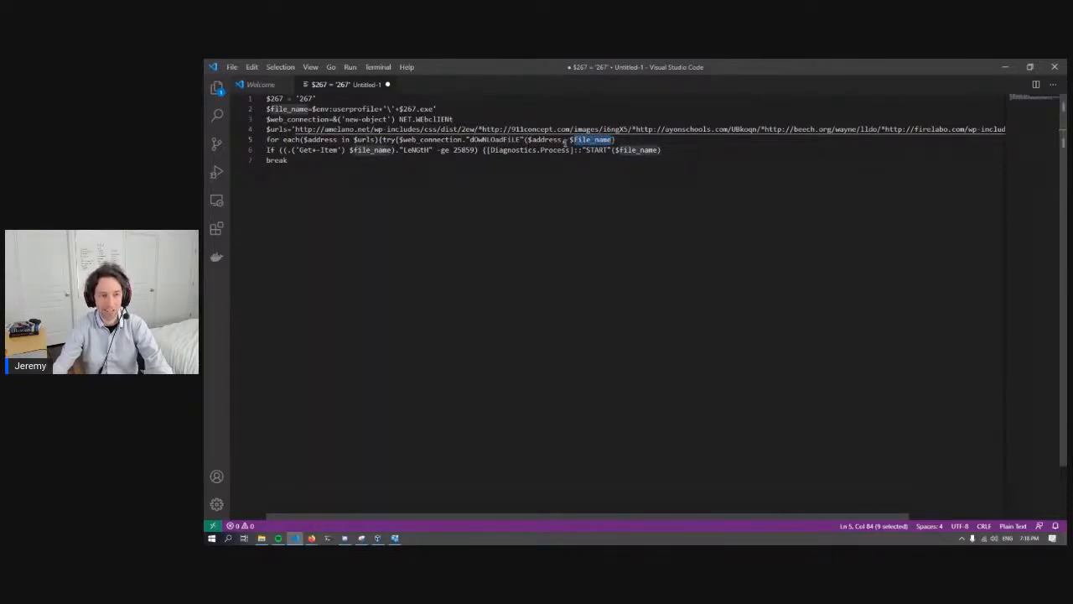
- Examine the If statement on line 6, covering the file length check and the process start call that uses the file name
{"action": "left_click", "coordinate": [276, 150]}
{"action": "left_click_drag", "start_coordinate": [406, 150], "coordinate": [664, 150]}
{"action": "left_click", "coordinate": [477, 150]}
{"action": "left_click", "coordinate": [676, 150]}
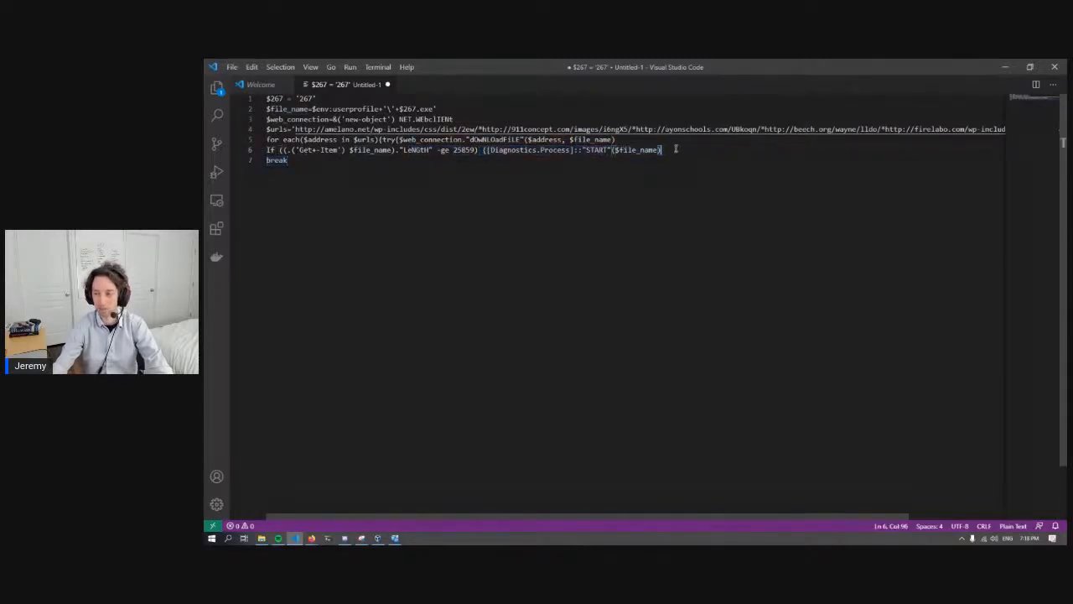
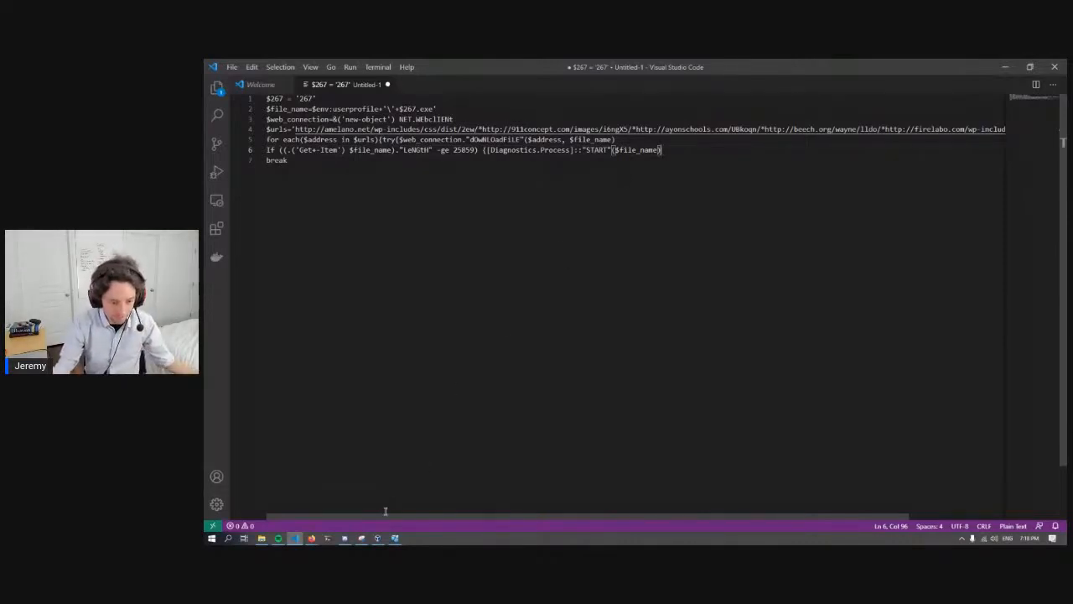
- Switch to the Google Slides presentation and advance through the Windows Registry and Process Hacker slides to the Process Monitor (Procmon) slide
{"action": "mouse_move", "coordinate": [394, 539]}
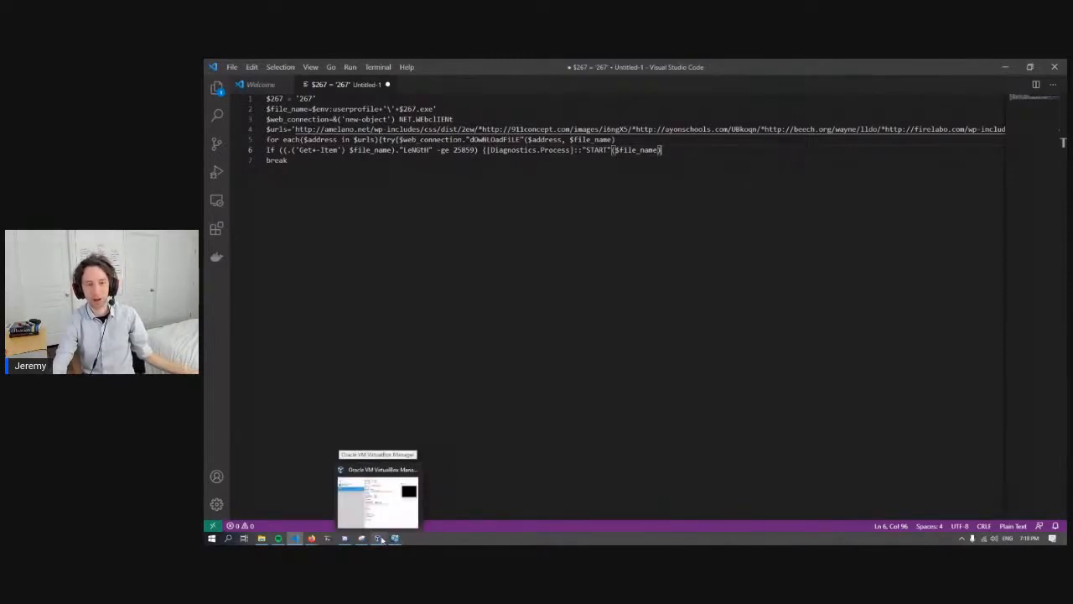
{"action": "mouse_move", "coordinate": [312, 539]}
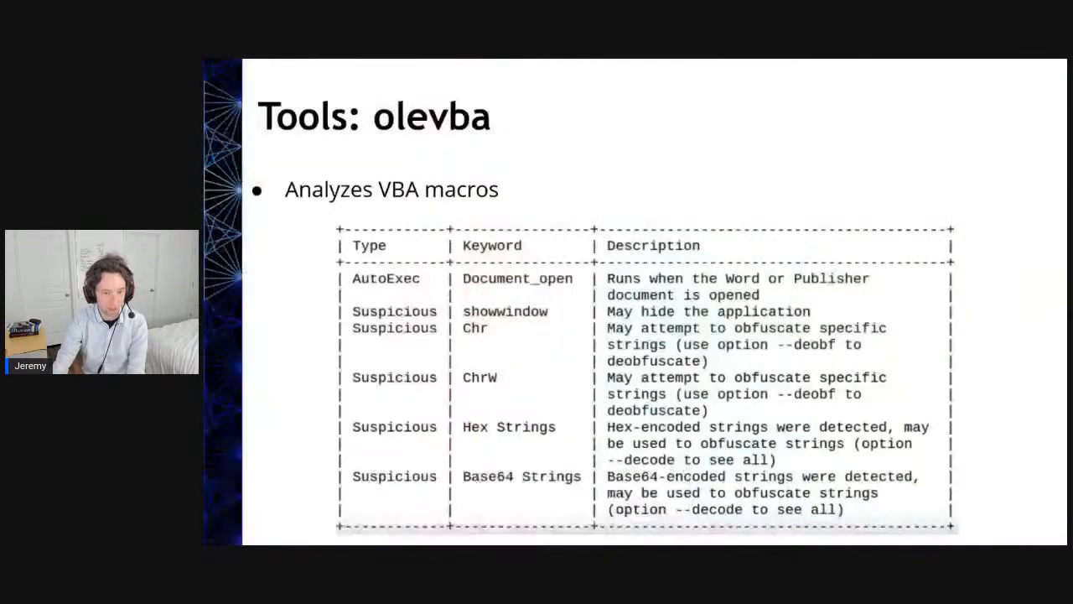
{"action": "left_click", "coordinate": [448, 501]}
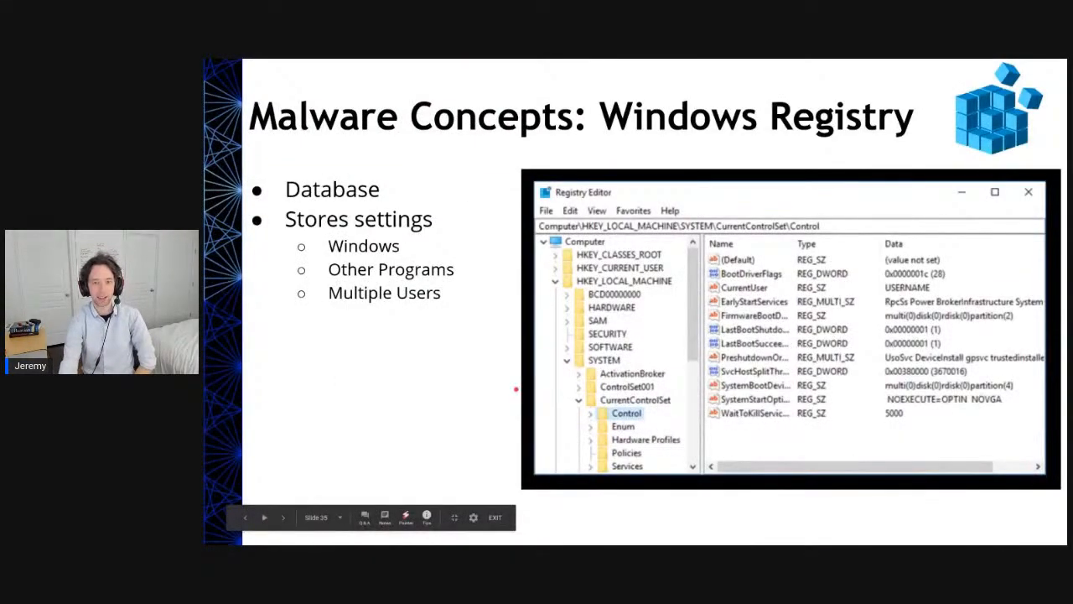
{"action": "key", "text": "Right"}
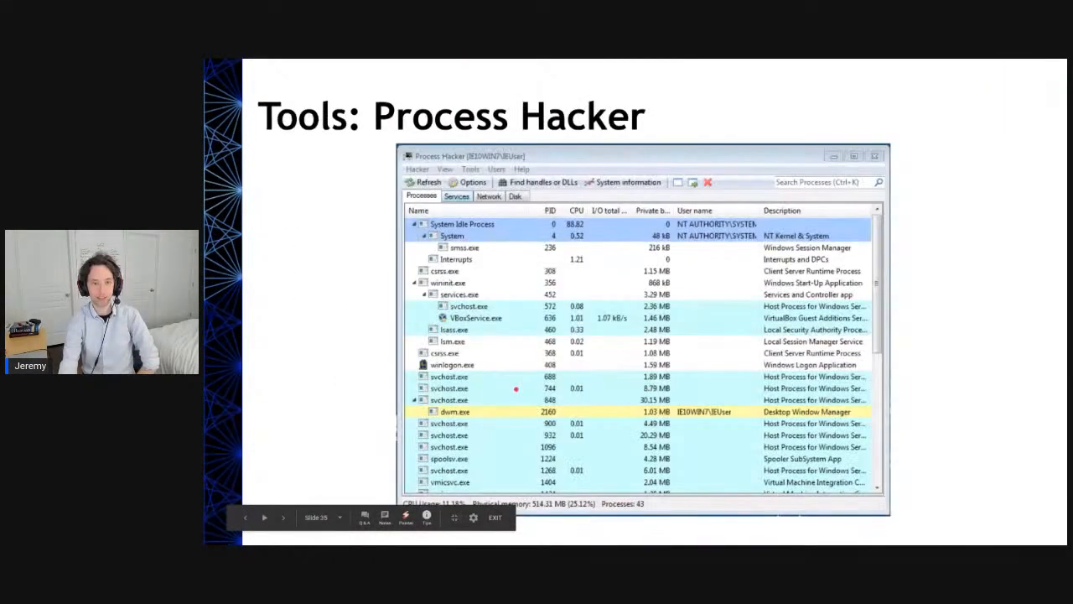
{"action": "key", "text": "Right"}
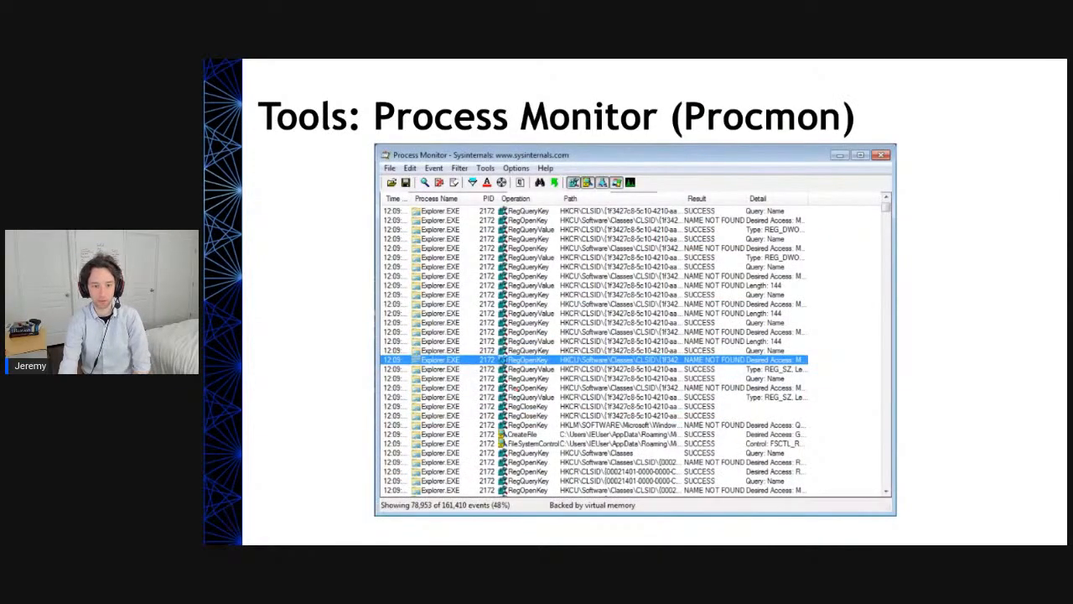
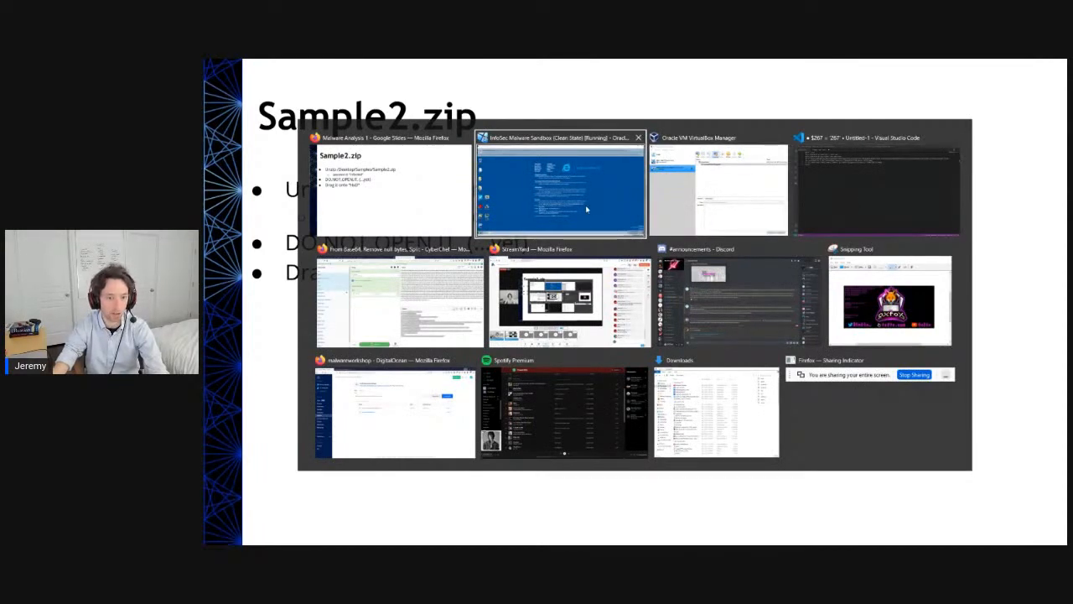
- Switch to the running InfoSec Malware Sandbox virtual machine and dismiss its keyboard-capture and mouse-integration notices
{"action": "left_click", "coordinate": [689, 192]}
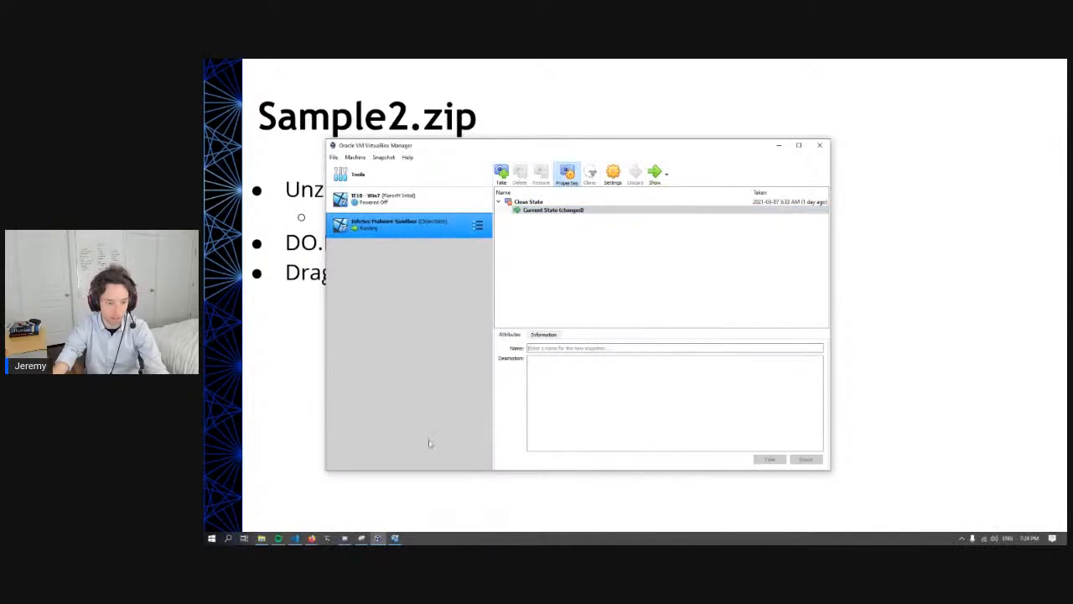
{"action": "left_click", "coordinate": [394, 539]}
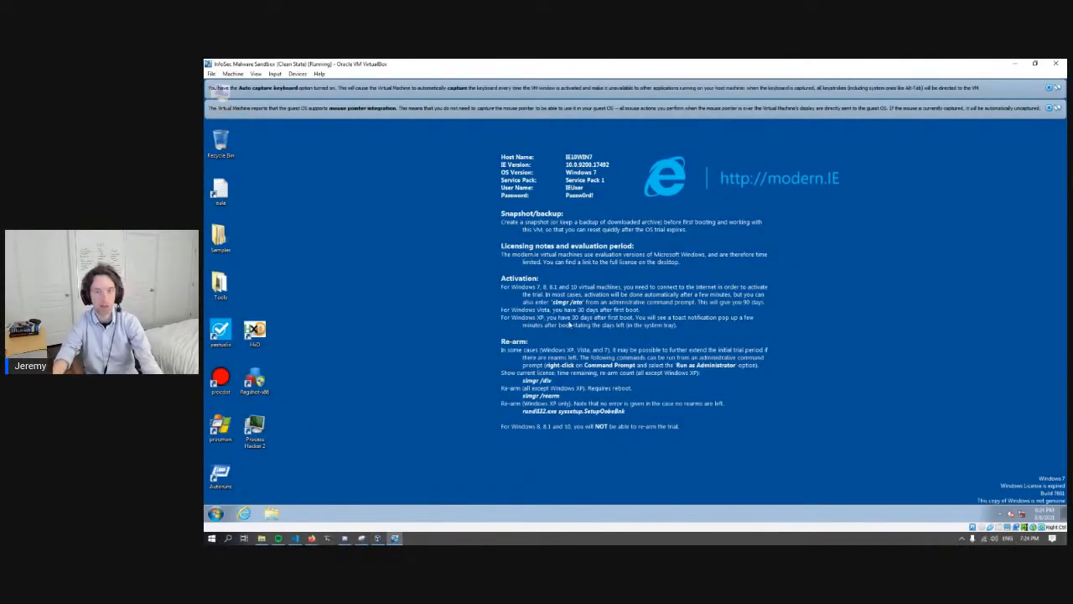
{"action": "left_click", "coordinate": [1048, 88]}
{"action": "left_click", "coordinate": [1049, 88]}
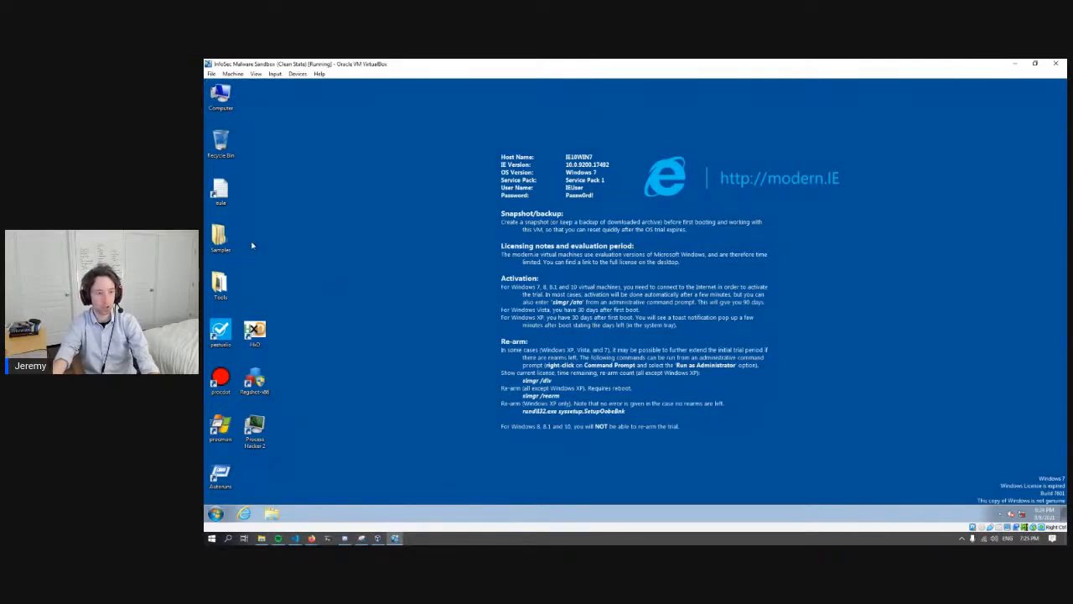
{"action": "mouse_move", "coordinate": [245, 228]}
{"action": "left_mouse_down"}
{"action": "mouse_move", "coordinate": [276, 270]}
{"action": "mouse_move", "coordinate": [240, 217]}
{"action": "left_mouse_up"}
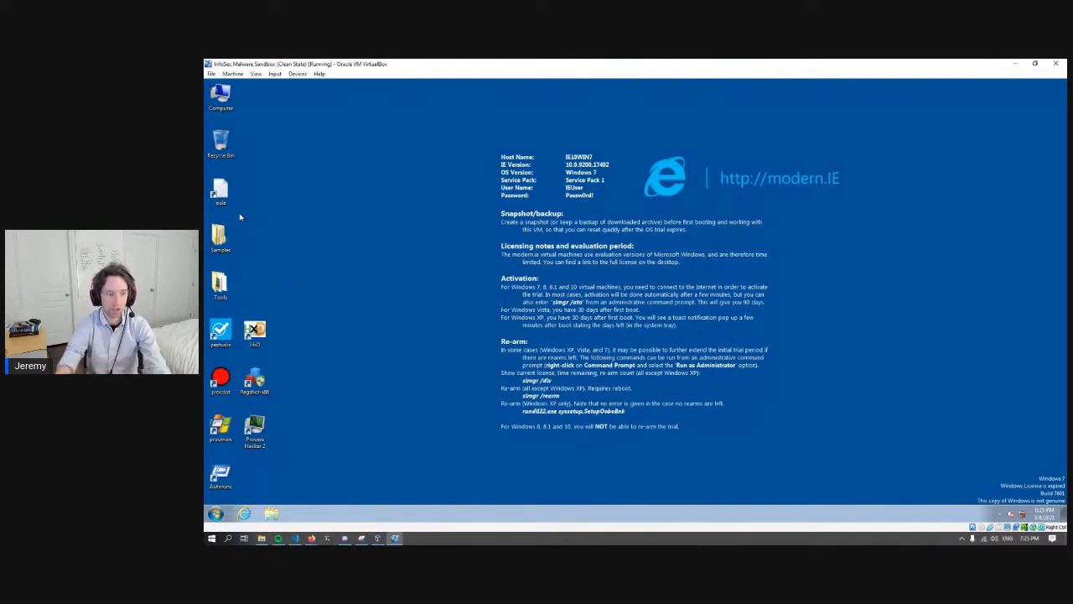
- Open the Sample2.zip archive from the Samples folder on the sandbox desktop
{"action": "double_click", "coordinate": [220, 237]}
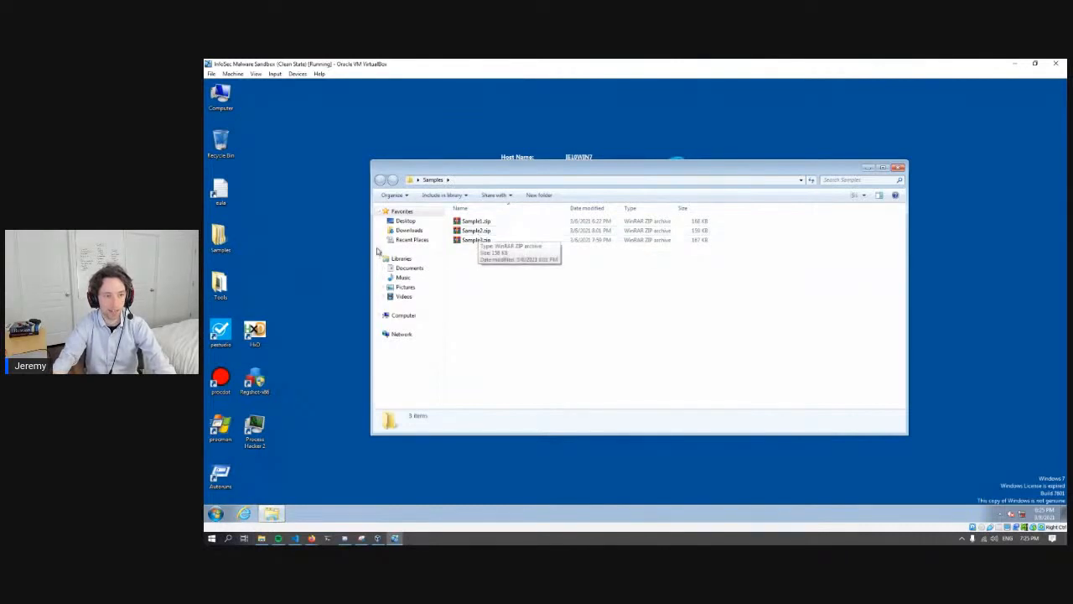
{"action": "left_click", "coordinate": [222, 244]}
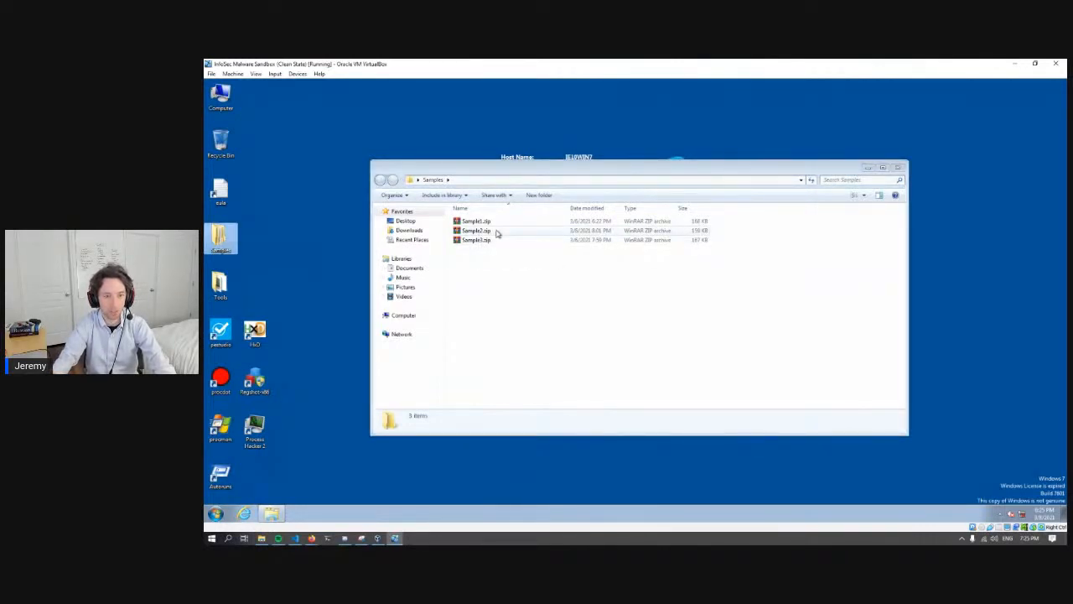
{"action": "double_click", "coordinate": [495, 231]}
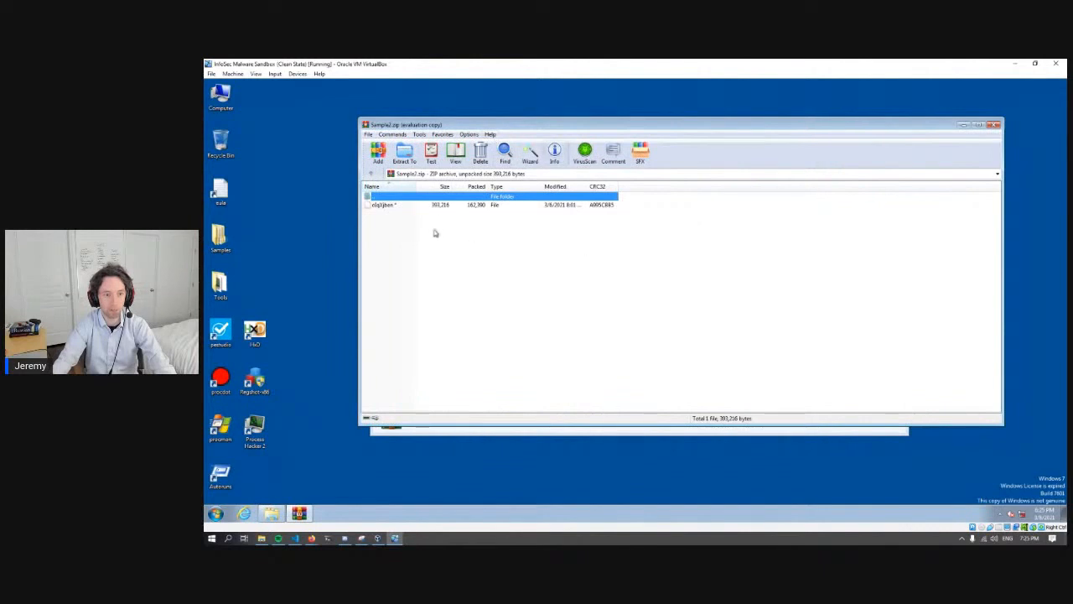
- Extract the sample file from the archive to the desktop, entering the archive password, and close the archive and Samples windows
{"action": "left_click", "coordinate": [436, 206]}
{"action": "left_click_drag", "start_coordinate": [278, 263], "coordinate": [259, 280]}
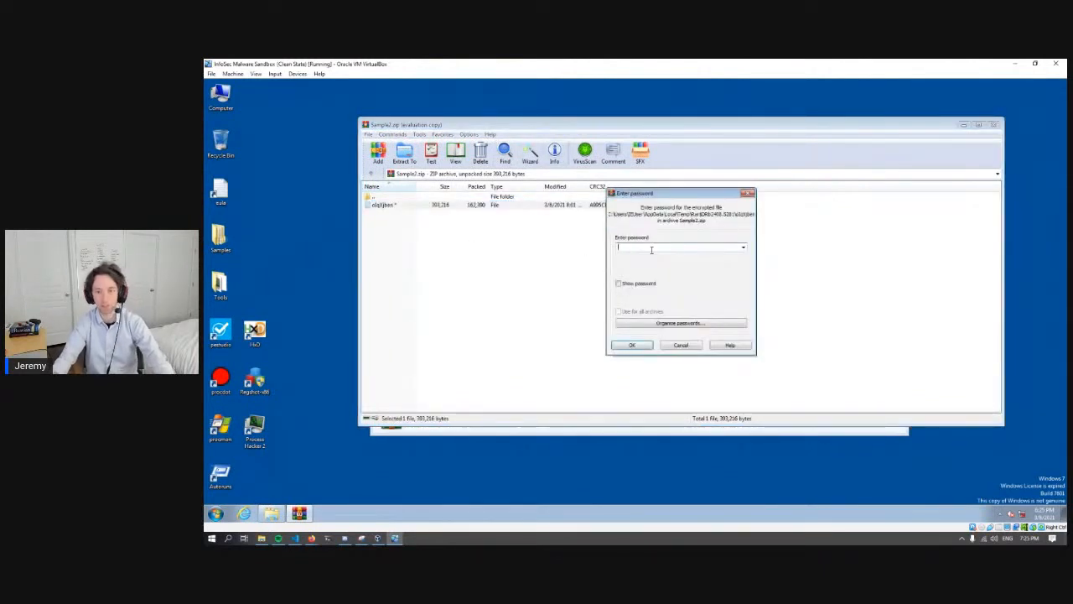
{"action": "type", "text": "infected"}
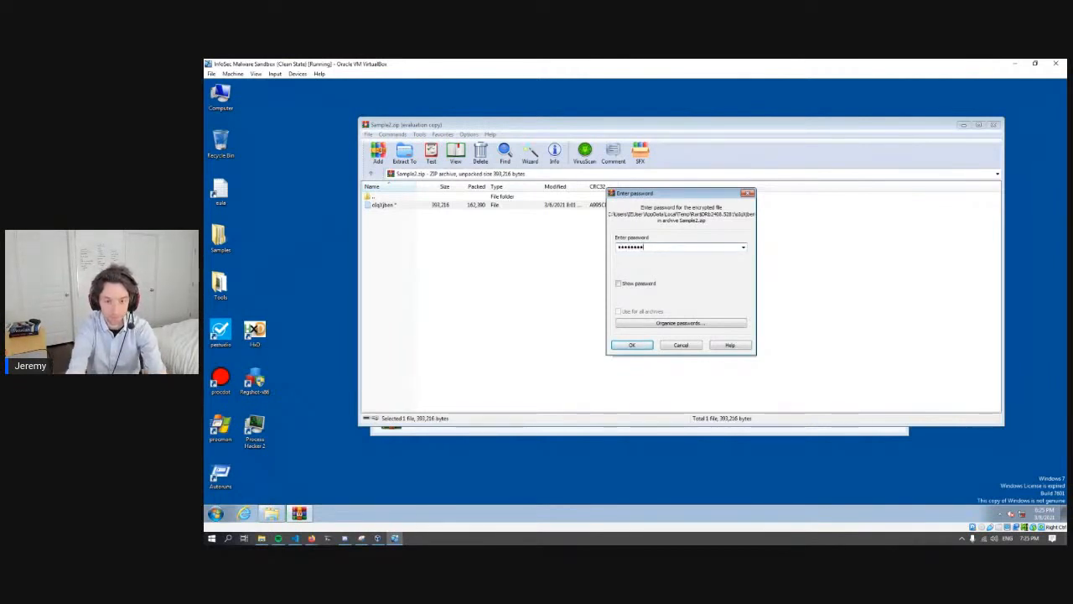
{"action": "key", "text": "Return"}
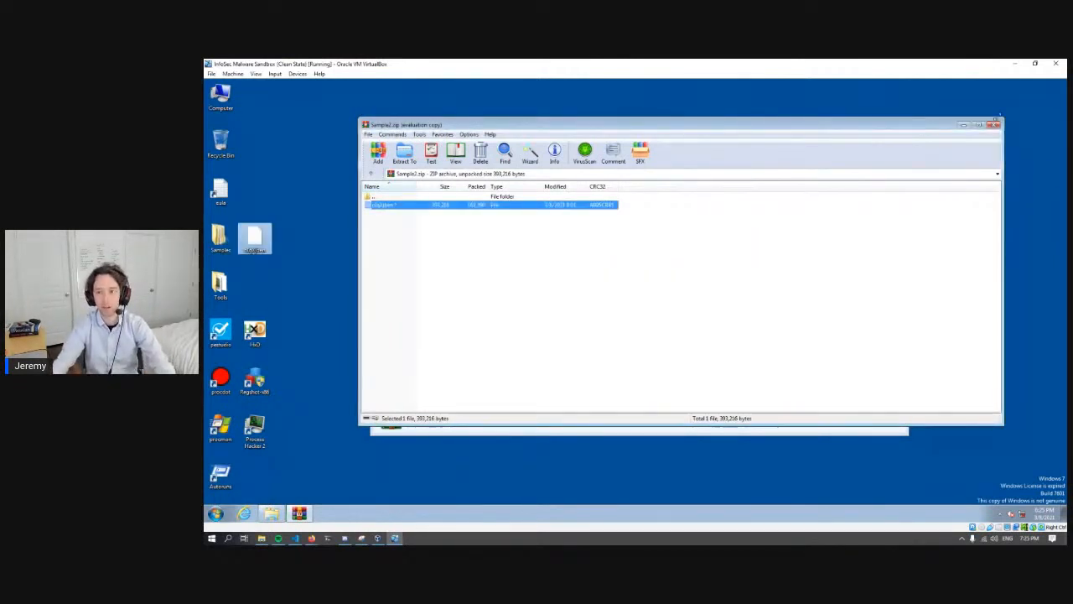
{"action": "left_click", "coordinate": [997, 125]}
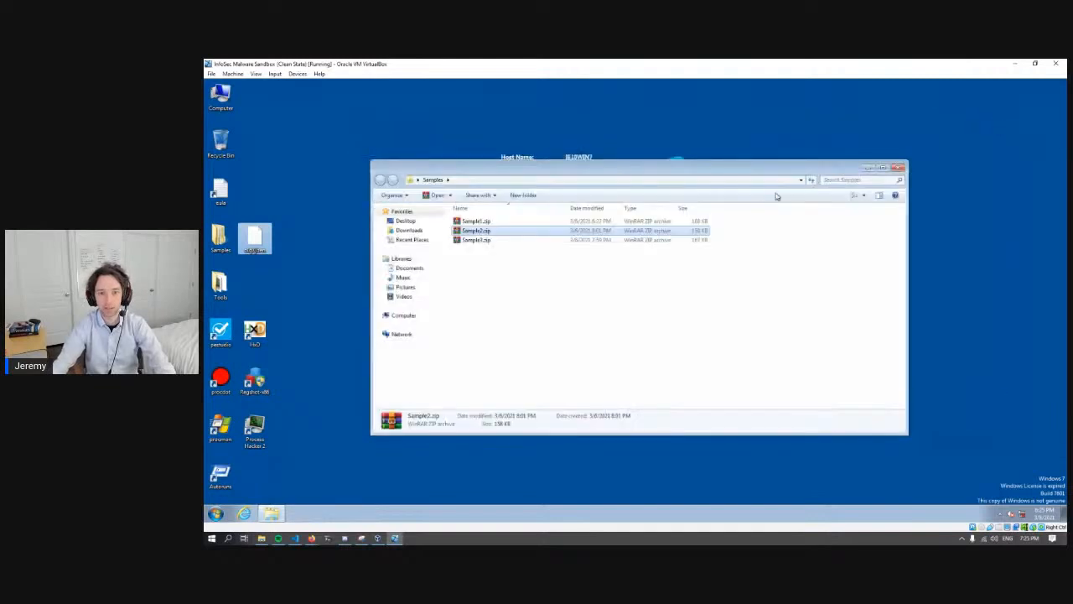
{"action": "left_click", "coordinate": [898, 168]}
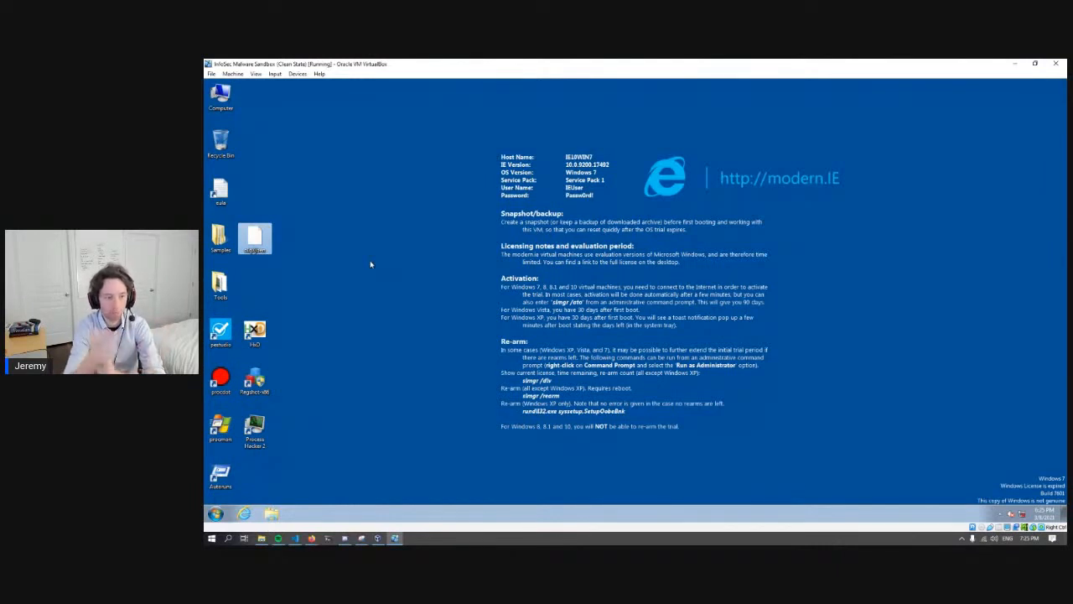
- Open the extracted sample in HxD and highlight its first two bytes, 4D 5A, and their decoded text MZ
{"action": "left_click_drag", "start_coordinate": [256, 241], "coordinate": [256, 339]}
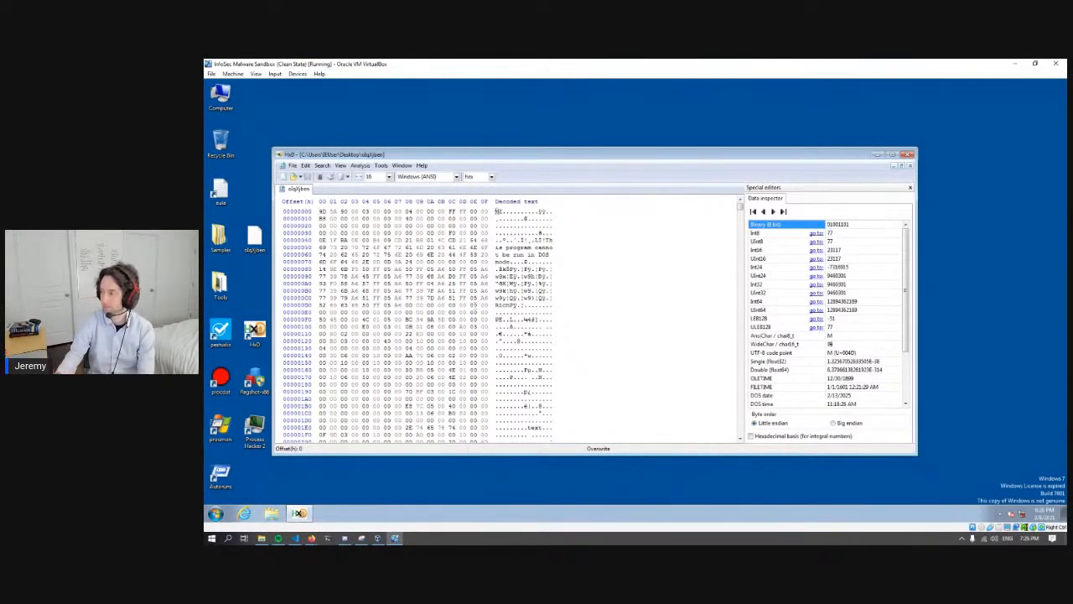
{"action": "key", "text": "alt+Tab"}
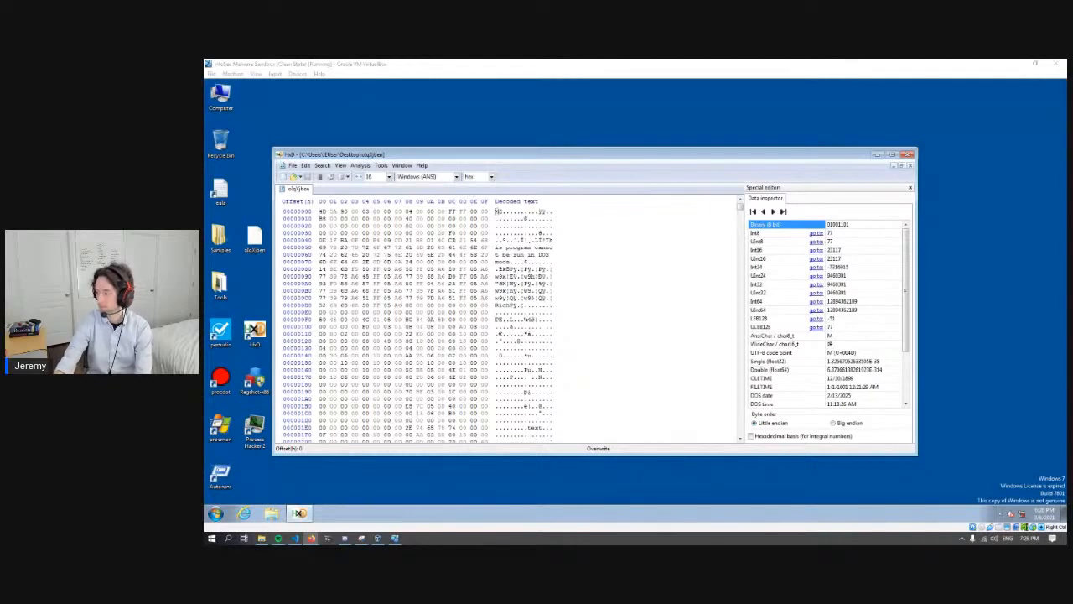
{"action": "left_click", "coordinate": [433, 154]}
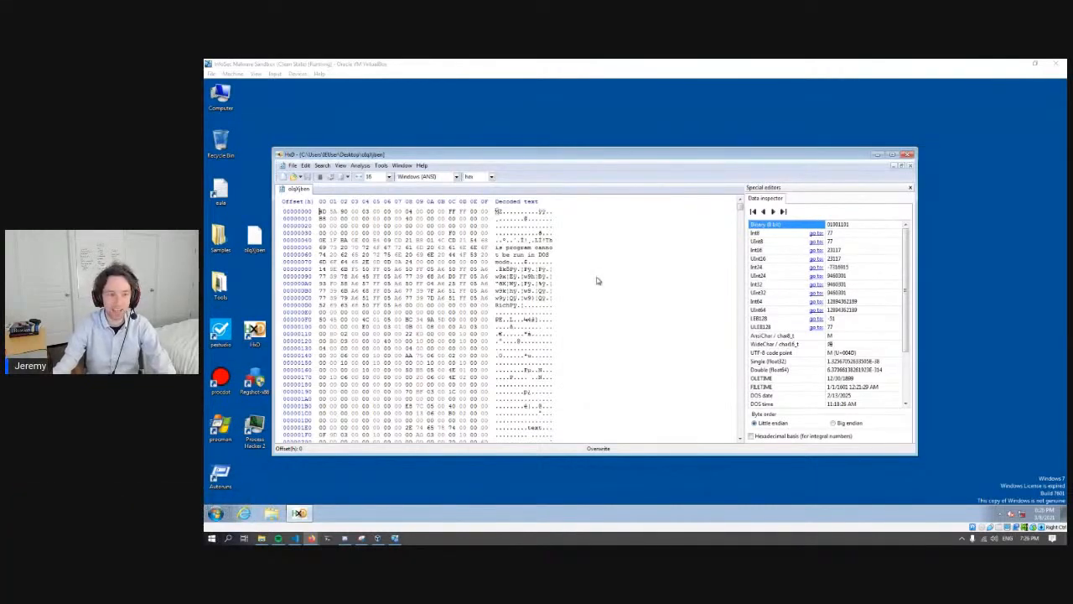
{"action": "left_click_drag", "start_coordinate": [321, 212], "coordinate": [336, 212]}
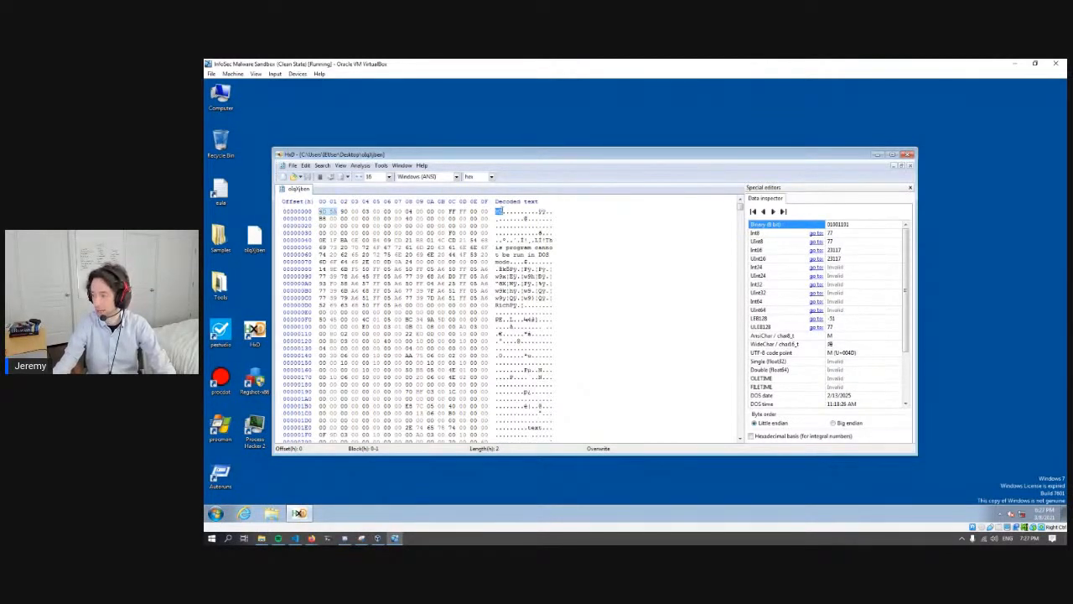
{"action": "left_click", "coordinate": [500, 211]}
{"action": "left_click_drag", "start_coordinate": [501, 212], "coordinate": [495, 211]}
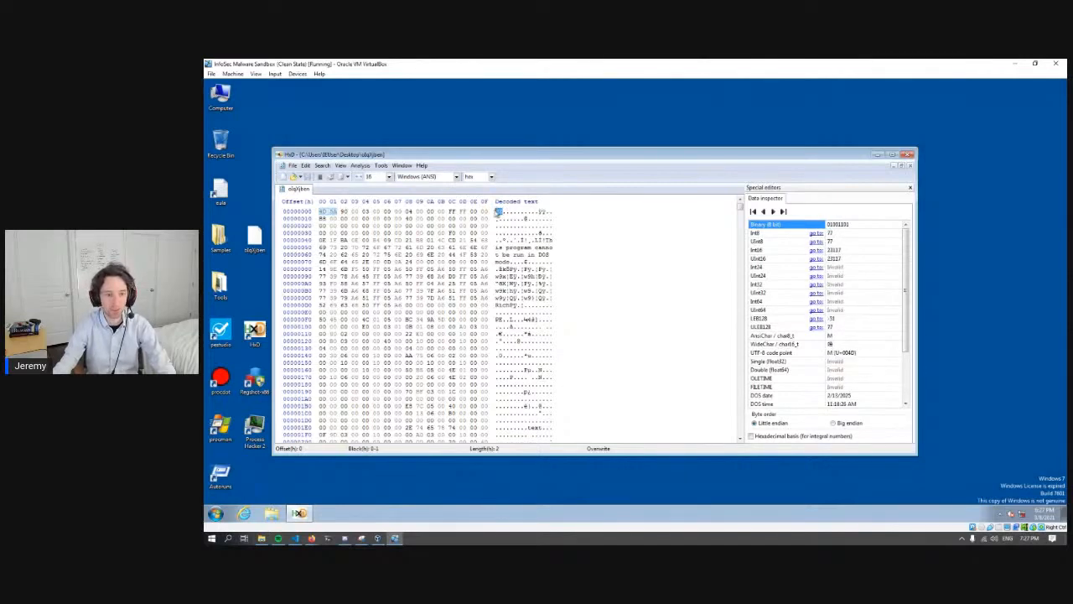
- Switch to the File Signatures web page in Firefox and search it for "4D 5A"
{"action": "mouse_move", "coordinate": [312, 538]}
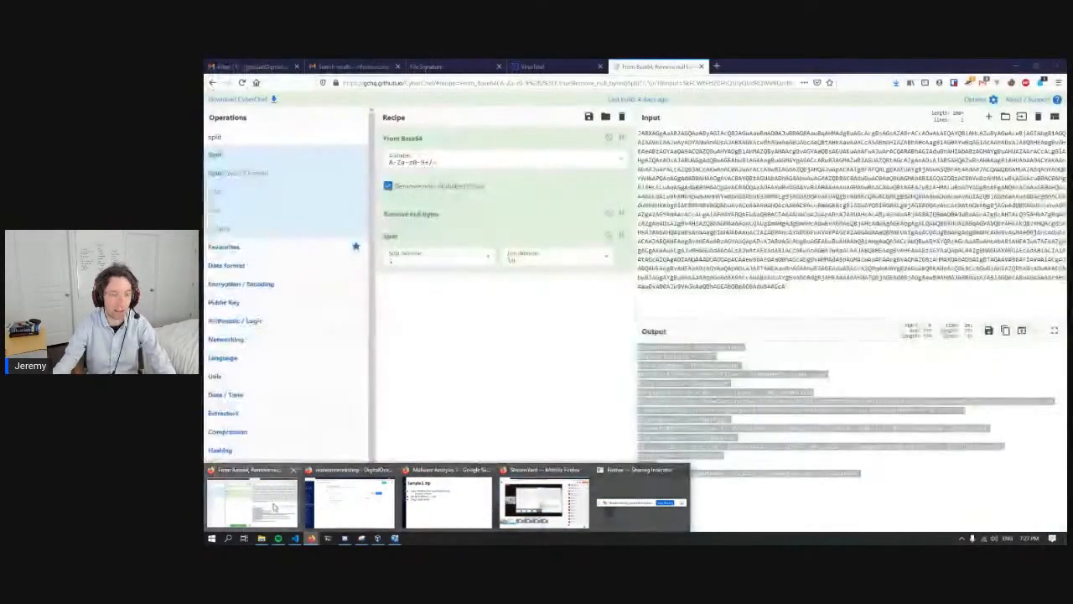
{"action": "left_click", "coordinate": [268, 505]}
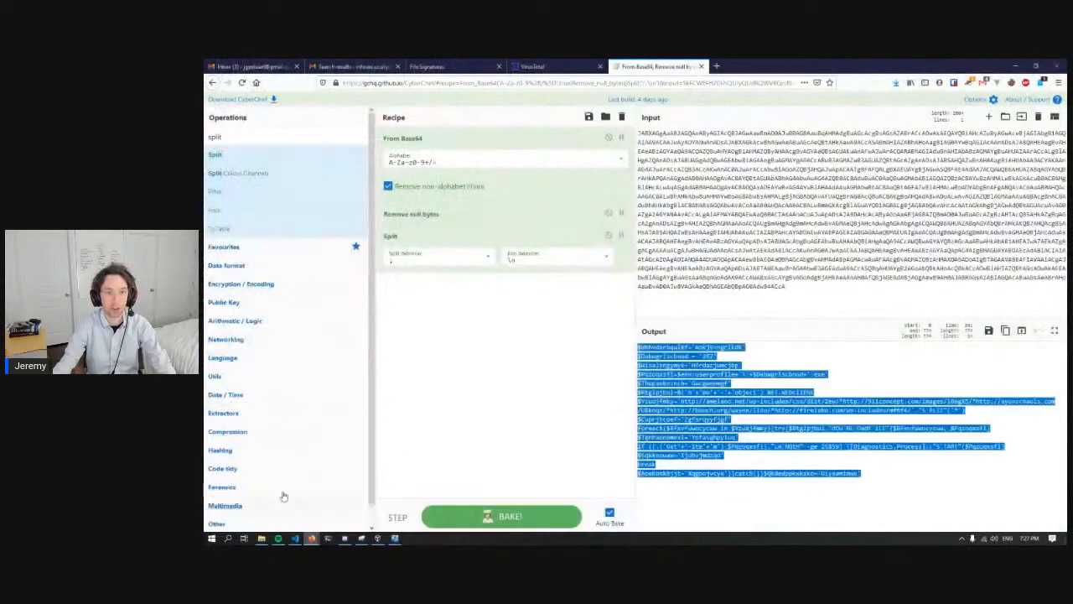
{"action": "left_click", "coordinate": [474, 65]}
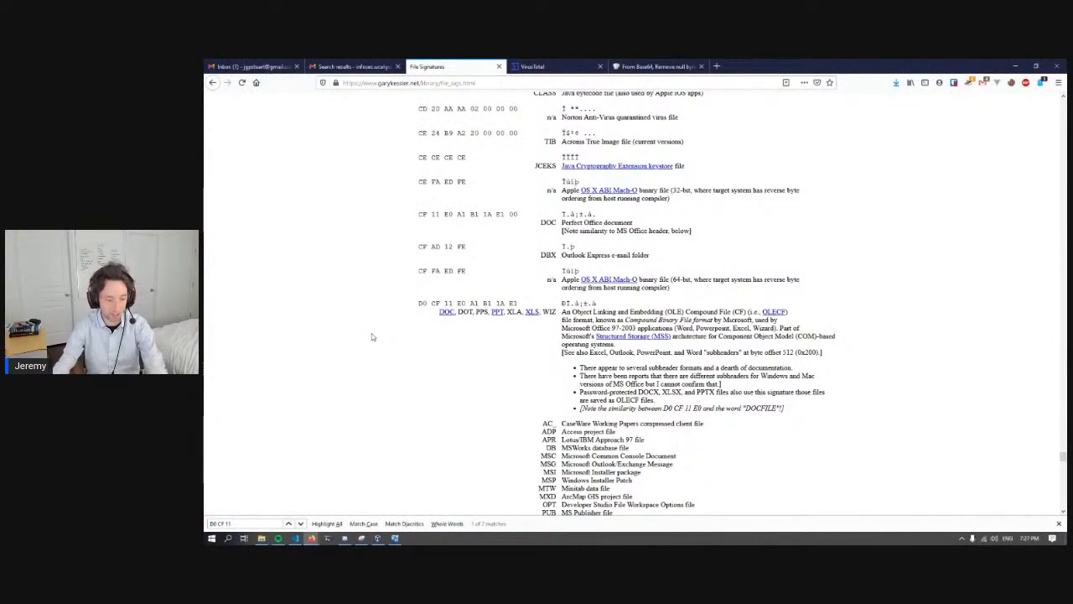
{"action": "key", "text": "ctrl+f"}
{"action": "key", "text": "BackSpace"}
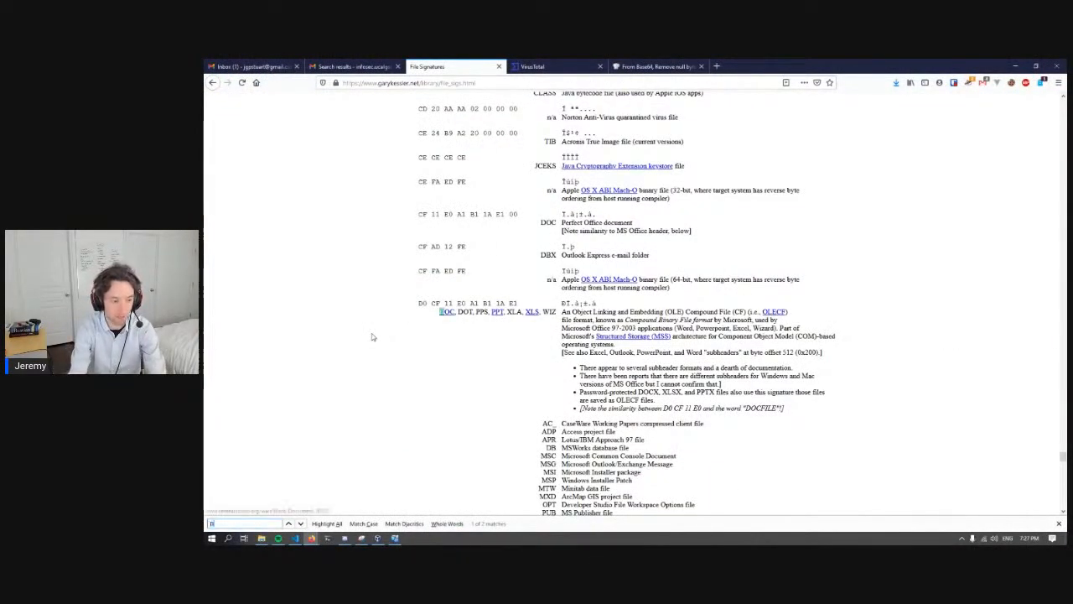
{"action": "type", "text": "4D 5"}
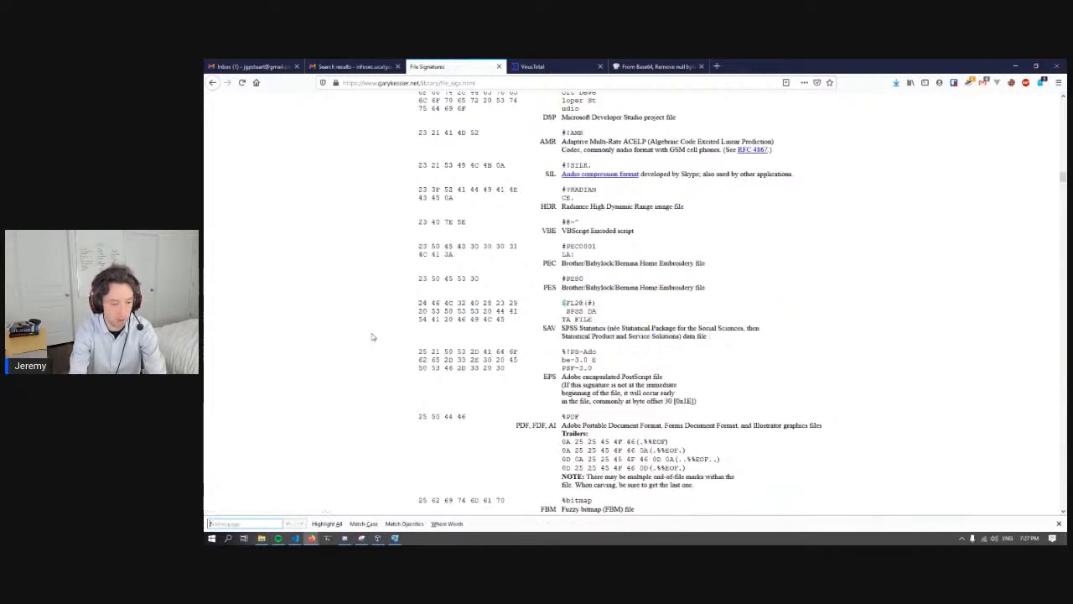
{"action": "type", "text": "A"}
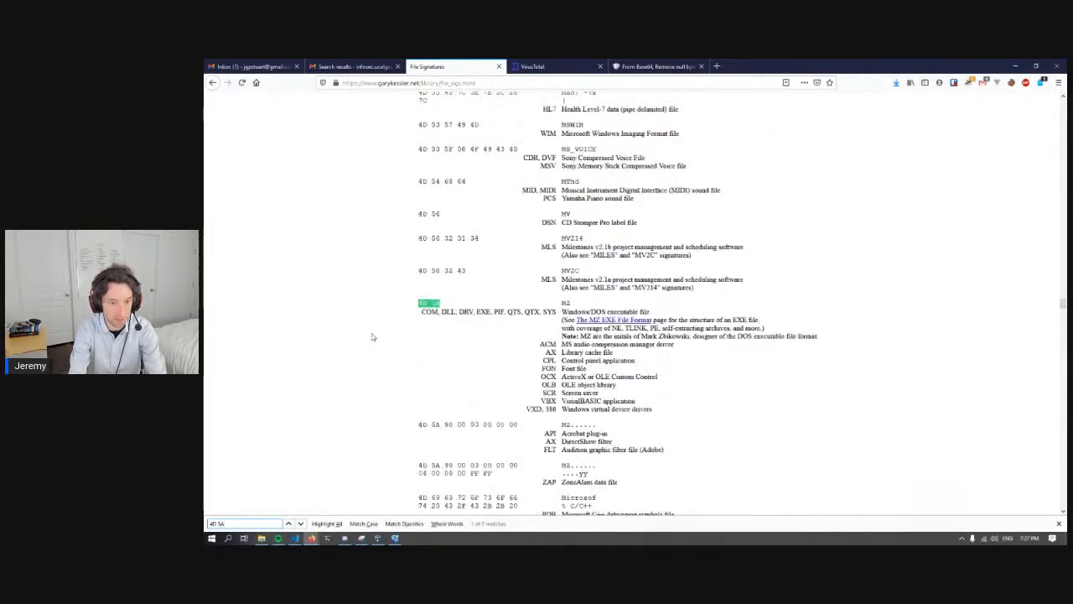
- Highlight the MZ signature of the Windows/DOS executable entry and the note explaining the origin of its initials
{"action": "left_click", "coordinate": [430, 304]}
{"action": "left_click_drag", "start_coordinate": [419, 304], "coordinate": [562, 302]}
{"action": "left_click", "coordinate": [574, 301]}
{"action": "left_click", "coordinate": [573, 305]}
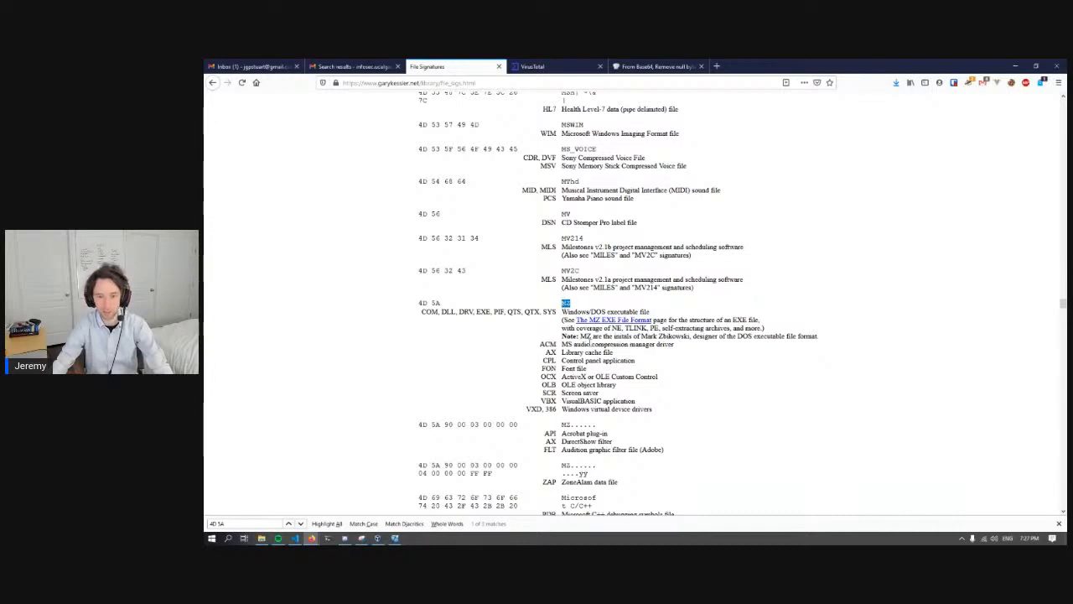
{"action": "left_click_drag", "start_coordinate": [581, 335], "coordinate": [821, 339]}
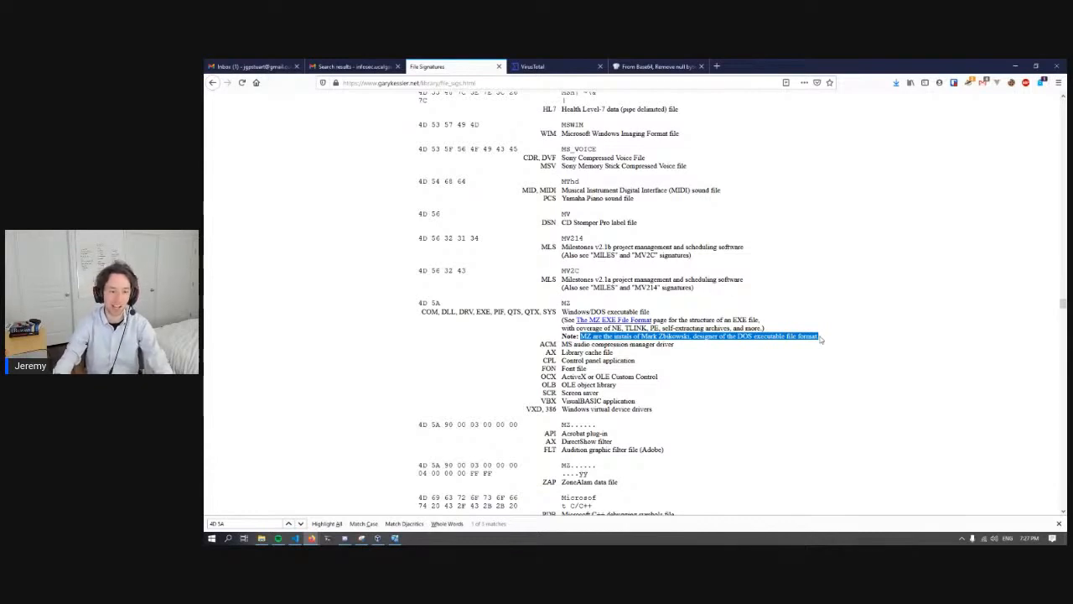
- Return to the sandbox virtual machine, close HxD and load the extracted sample into pestudio
{"action": "left_click", "coordinate": [395, 537]}
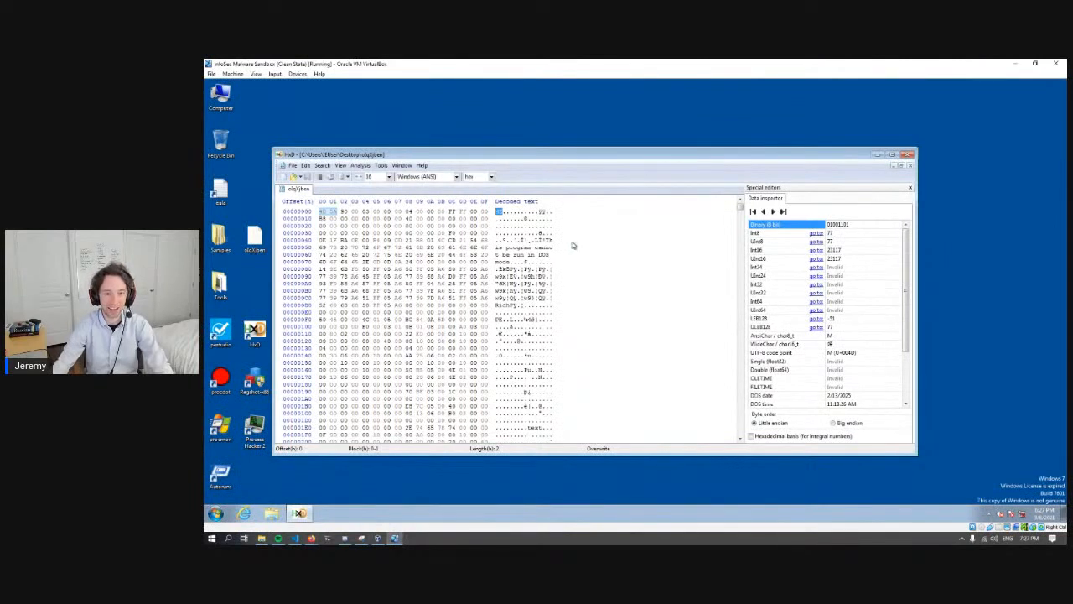
{"action": "left_click", "coordinate": [503, 212]}
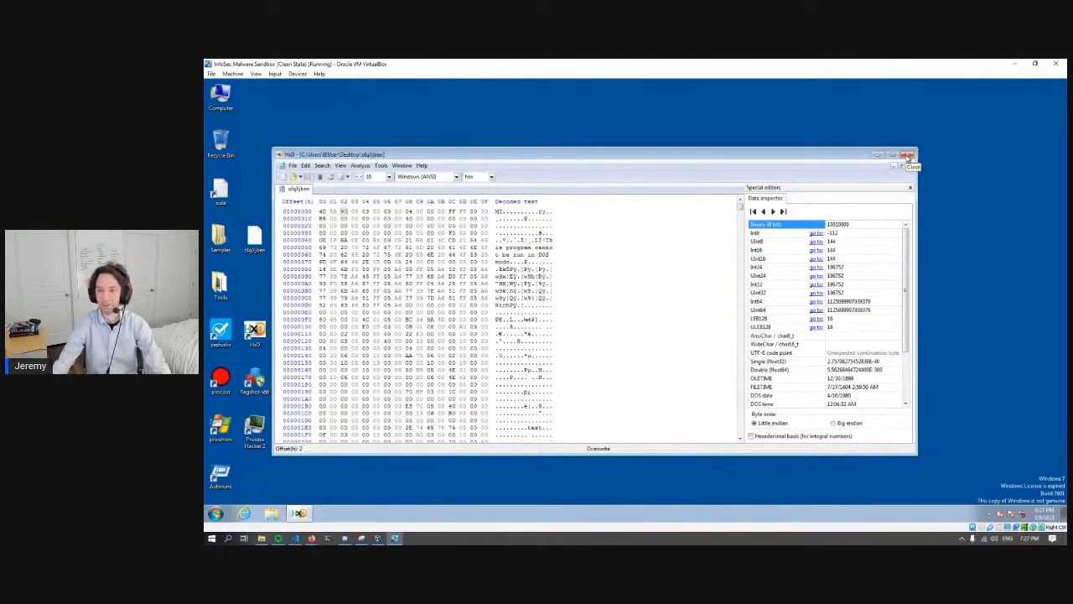
{"action": "left_click", "coordinate": [907, 156]}
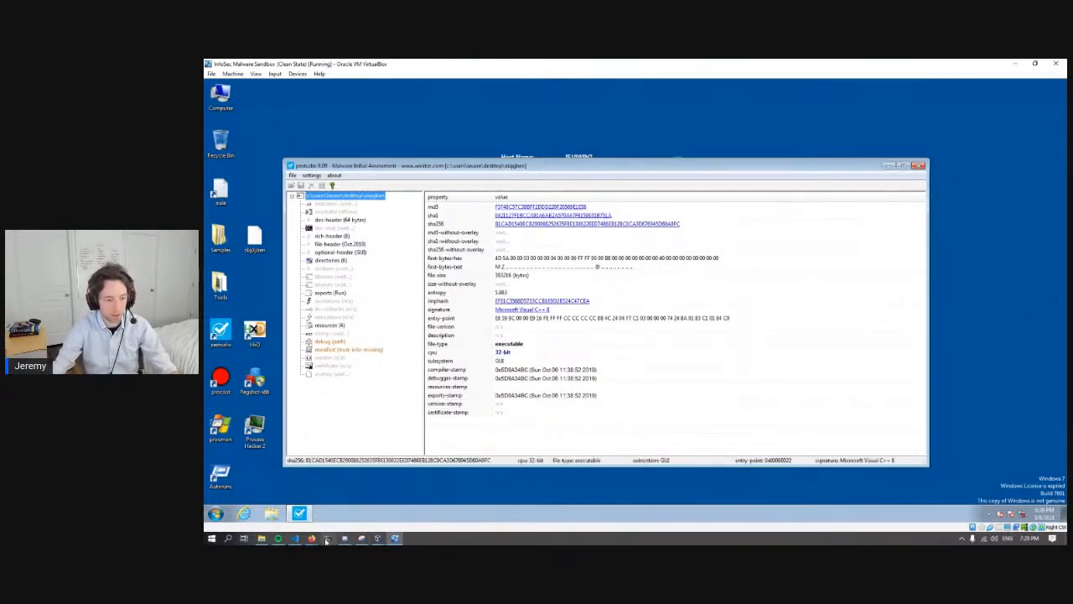
- Switch to the Malware Analysis 1 presentation and advance past the HxD slide to the pestudio slide for the executable sample
{"action": "mouse_move", "coordinate": [321, 539]}
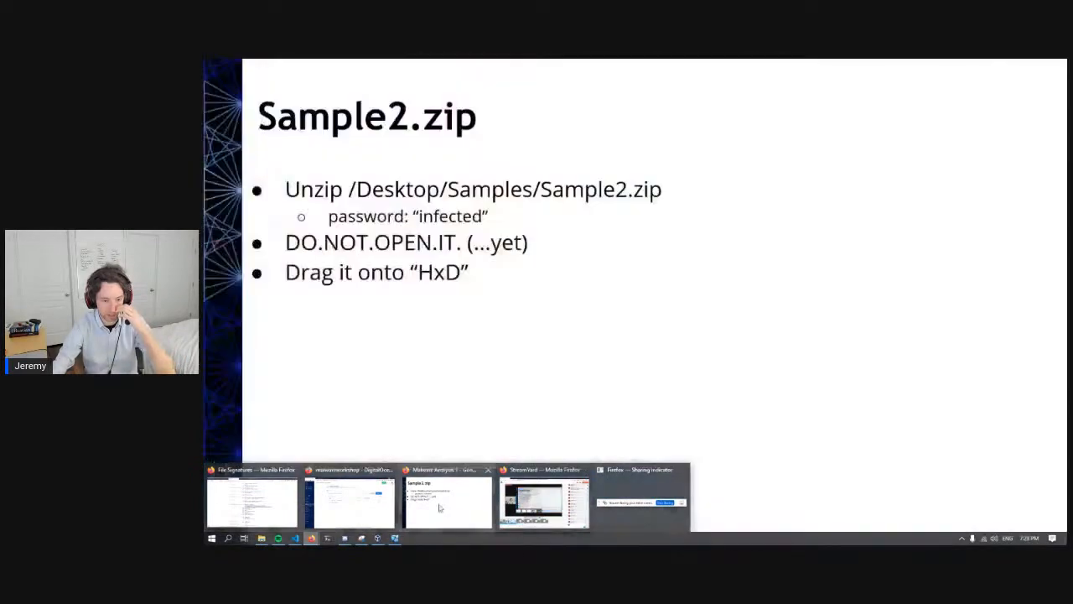
{"action": "left_click", "coordinate": [449, 503]}
{"action": "left_click", "coordinate": [474, 361]}
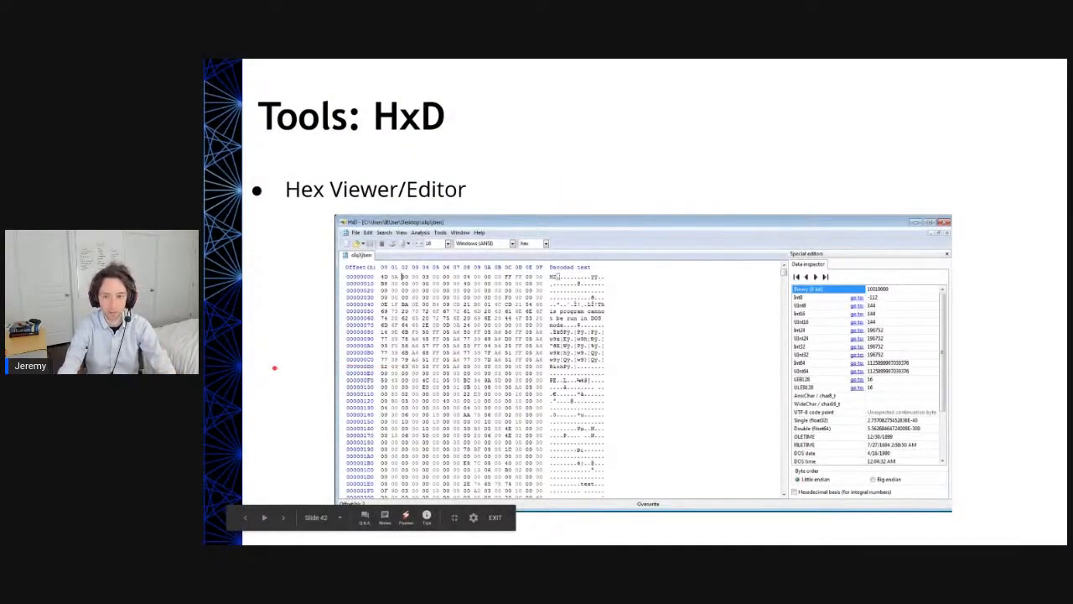
{"action": "key", "text": "Right"}
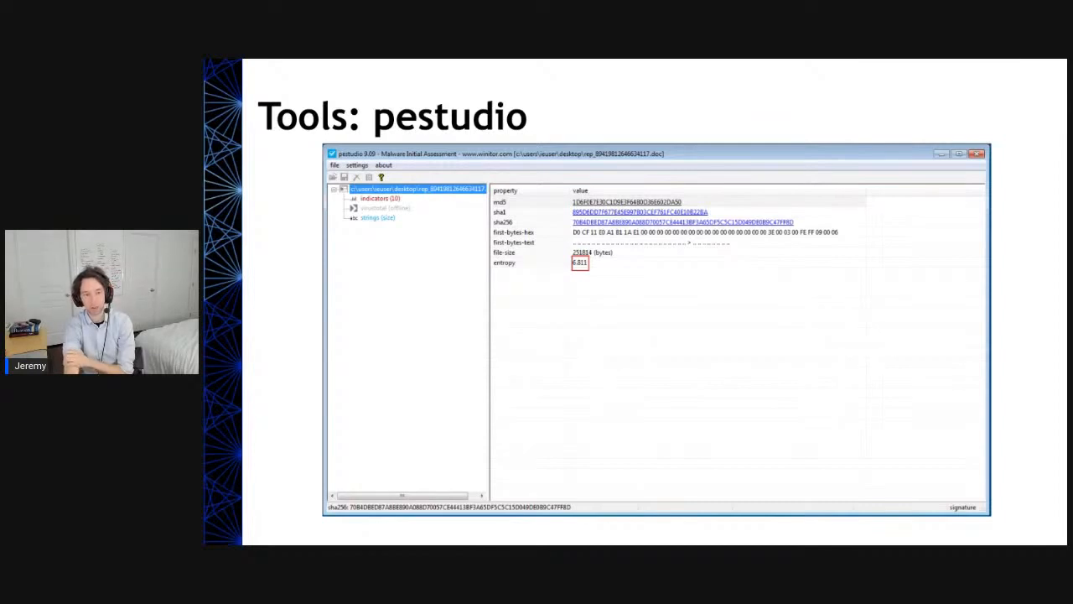
{"action": "key", "text": "Right"}
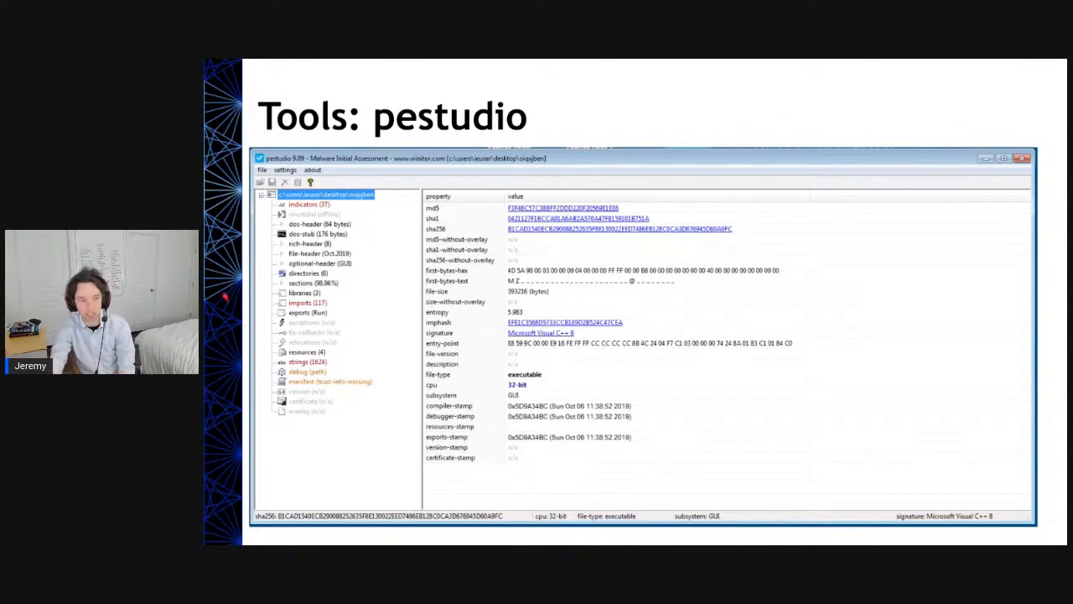
- Switch back to pestudio in the sandbox and go through the sample's md5, sha1 and sha256 hash properties
{"action": "key", "text": "alt+Tab"}
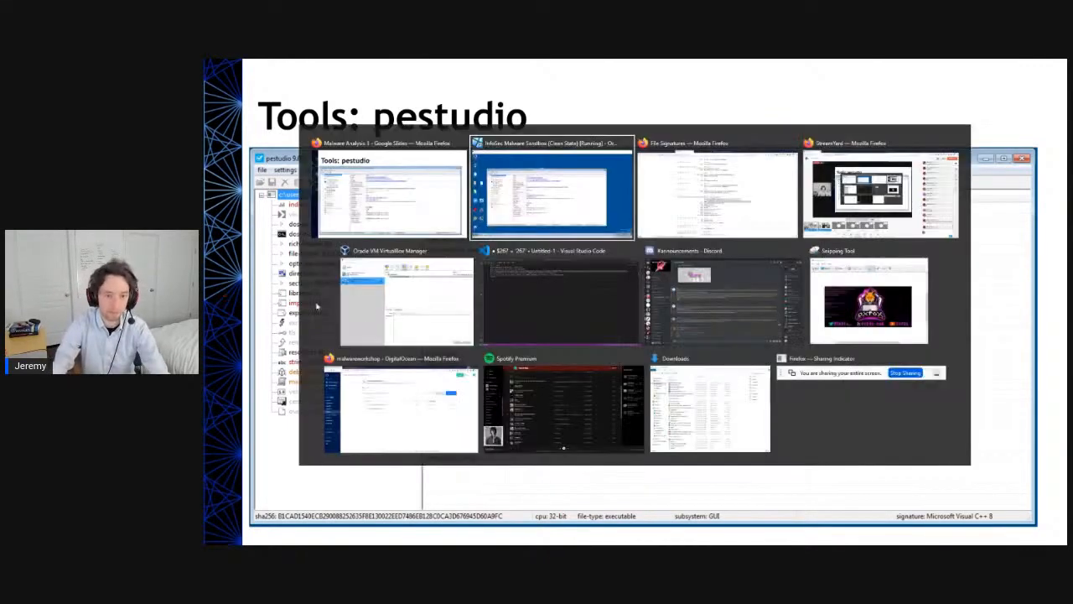
{"action": "left_click", "coordinate": [521, 201]}
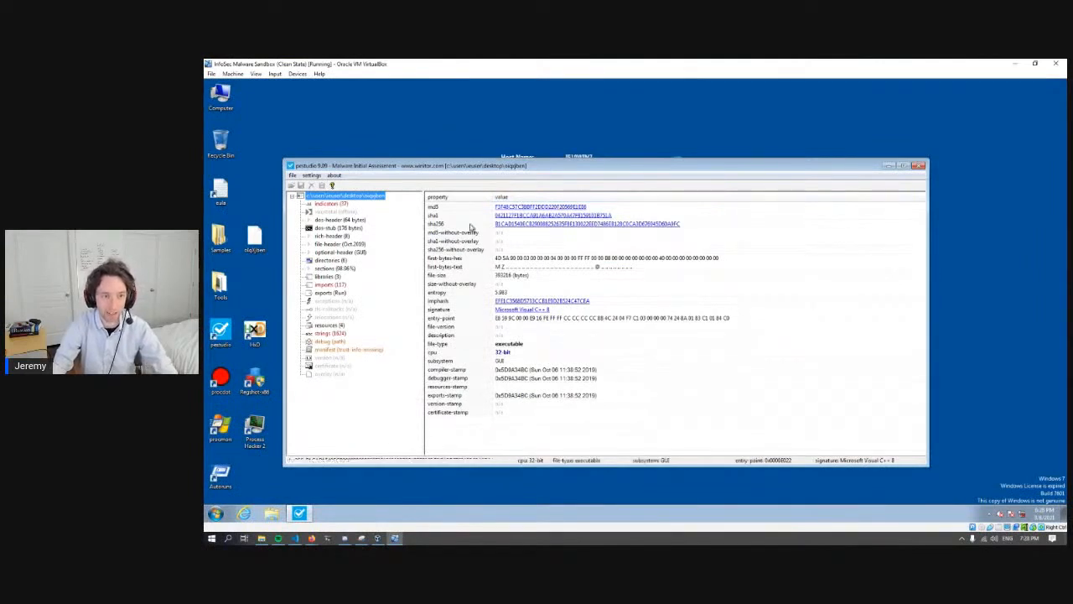
{"action": "left_click", "coordinate": [462, 208]}
{"action": "left_click", "coordinate": [462, 216]}
{"action": "left_click", "coordinate": [466, 224]}
{"action": "left_click", "coordinate": [463, 207]}
{"action": "left_click", "coordinate": [463, 216]}
{"action": "left_click", "coordinate": [463, 224]}
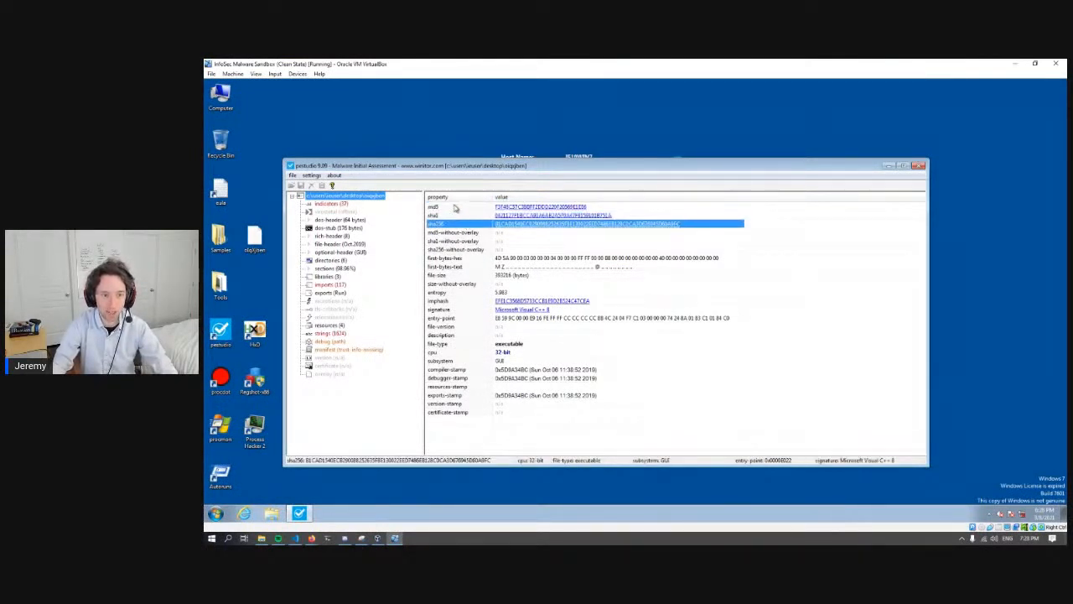
- Go through the sample's md5, first-bytes, file-size, entropy and imphash properties
{"action": "left_click", "coordinate": [454, 208]}
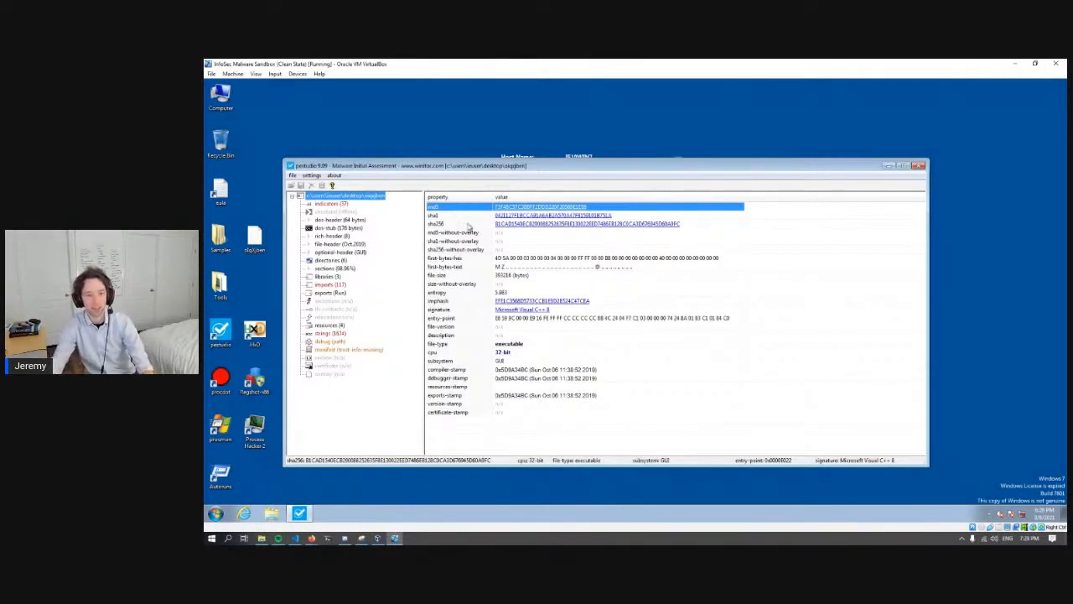
{"action": "left_click", "coordinate": [513, 259]}
{"action": "left_click", "coordinate": [513, 267]}
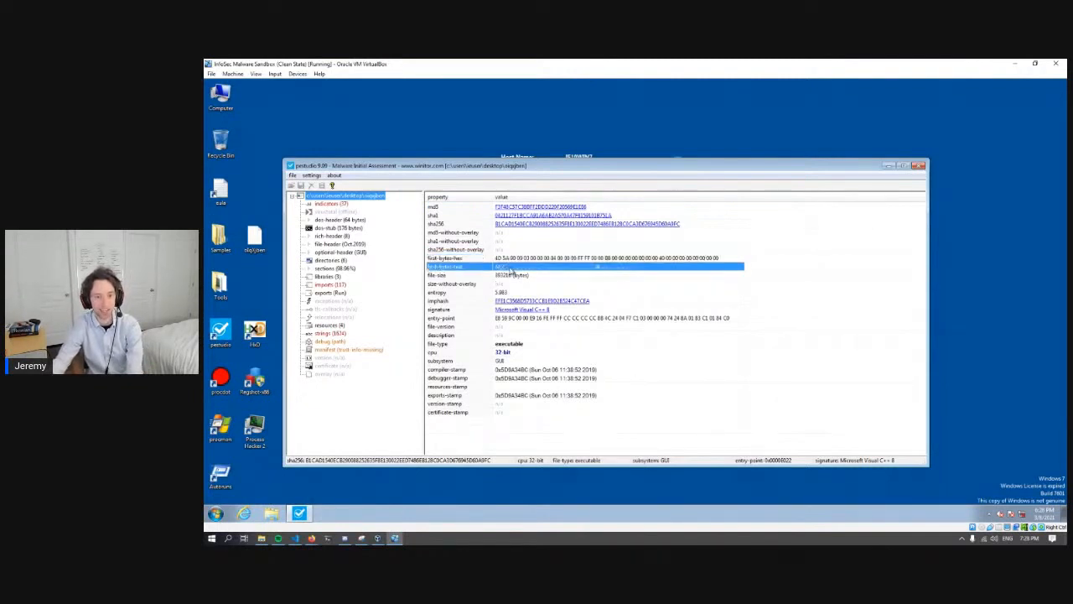
{"action": "left_click", "coordinate": [467, 277]}
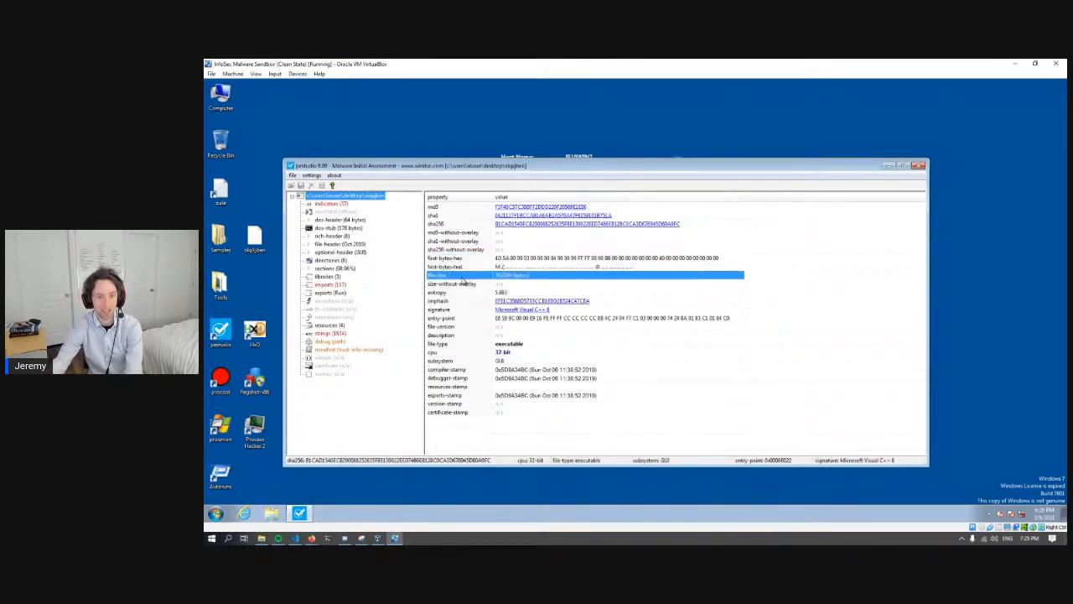
{"action": "left_click", "coordinate": [499, 293]}
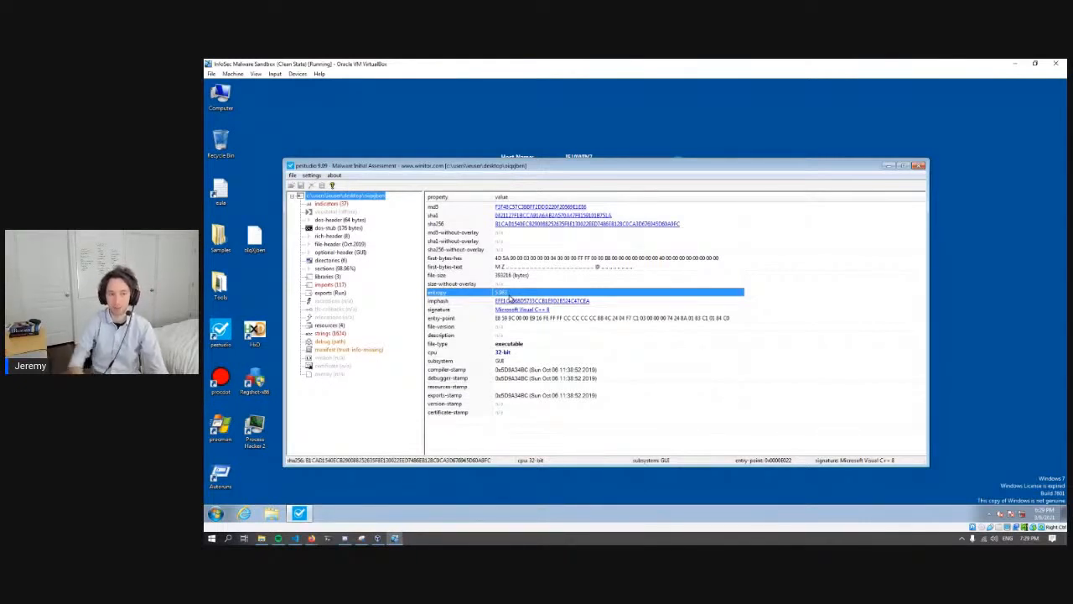
{"action": "left_click", "coordinate": [605, 303]}
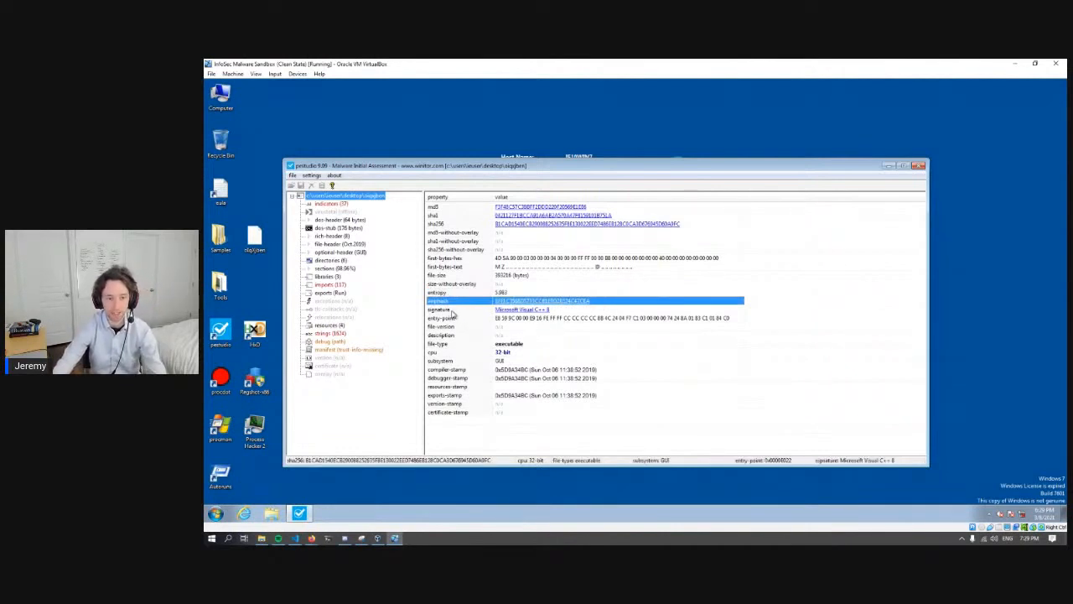
- Examine the sample's signature, entry-point, file-type and cpu properties
{"action": "left_click", "coordinate": [453, 310]}
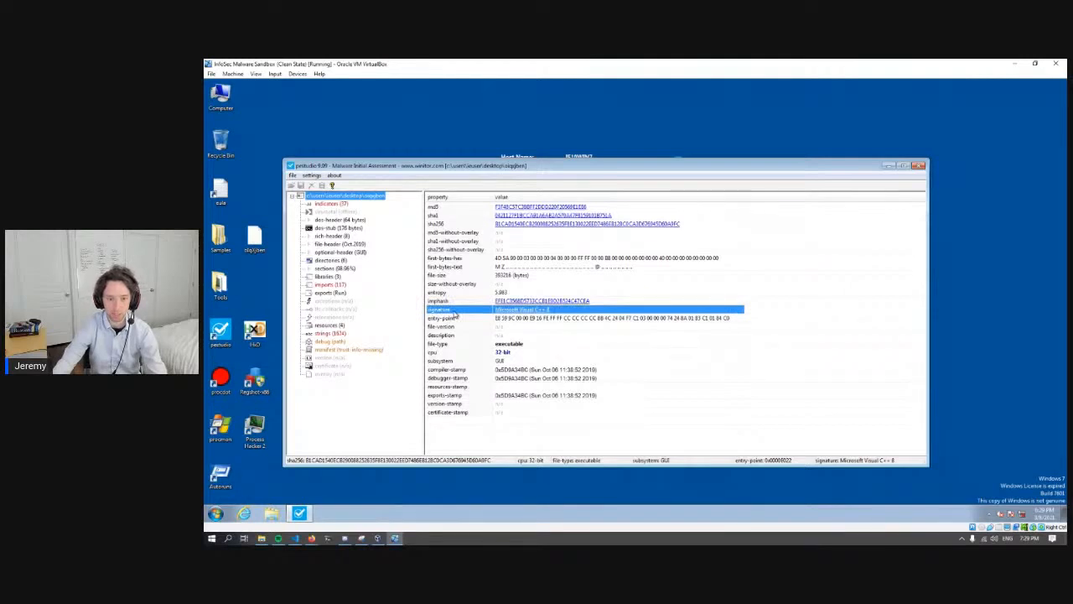
{"action": "left_click", "coordinate": [467, 319]}
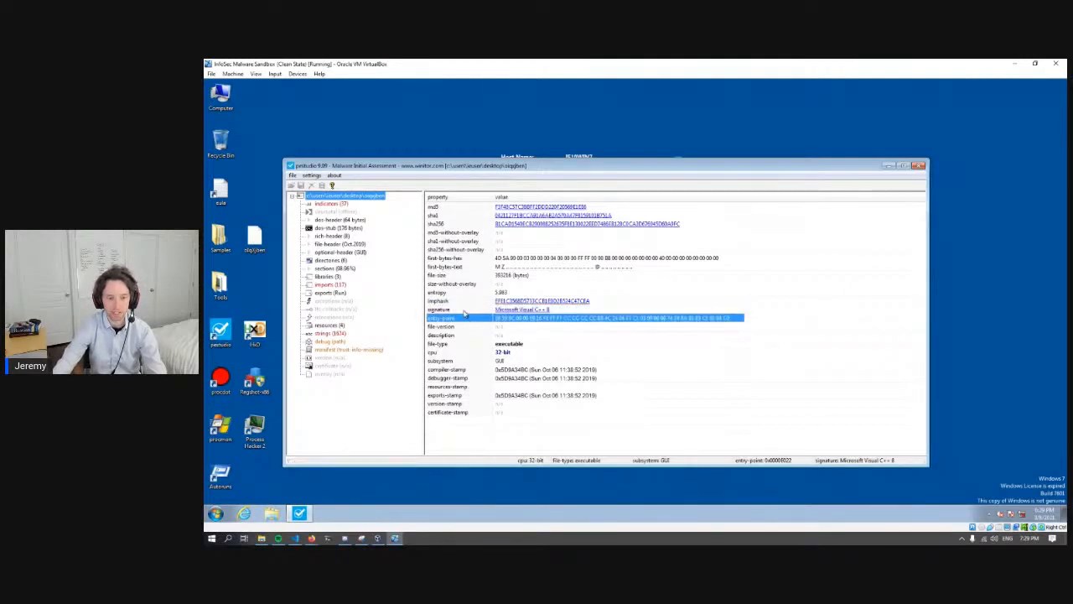
{"action": "left_click", "coordinate": [464, 311]}
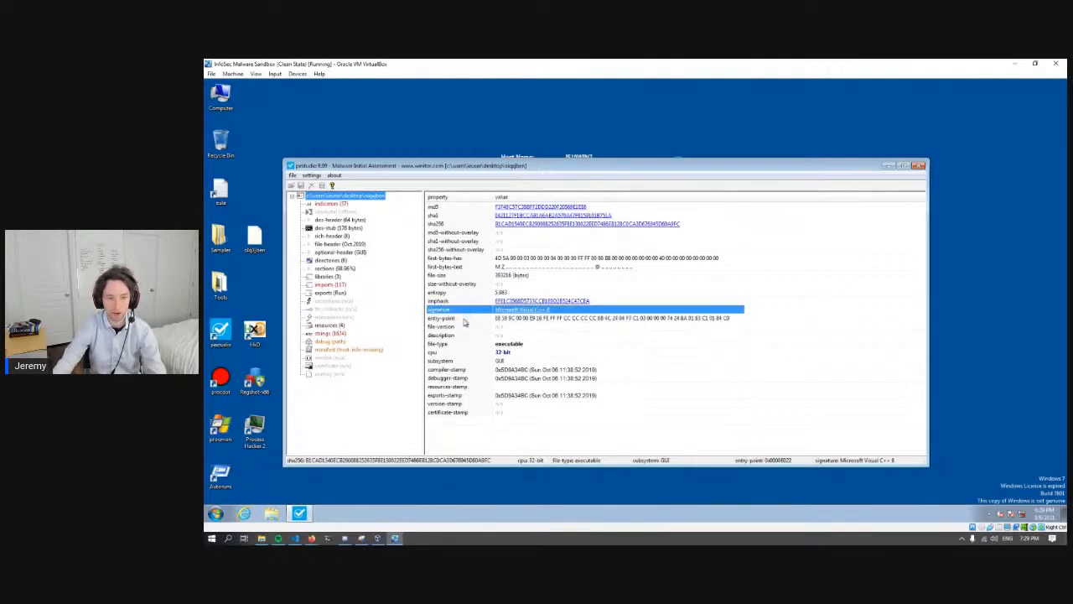
{"action": "left_click", "coordinate": [465, 319]}
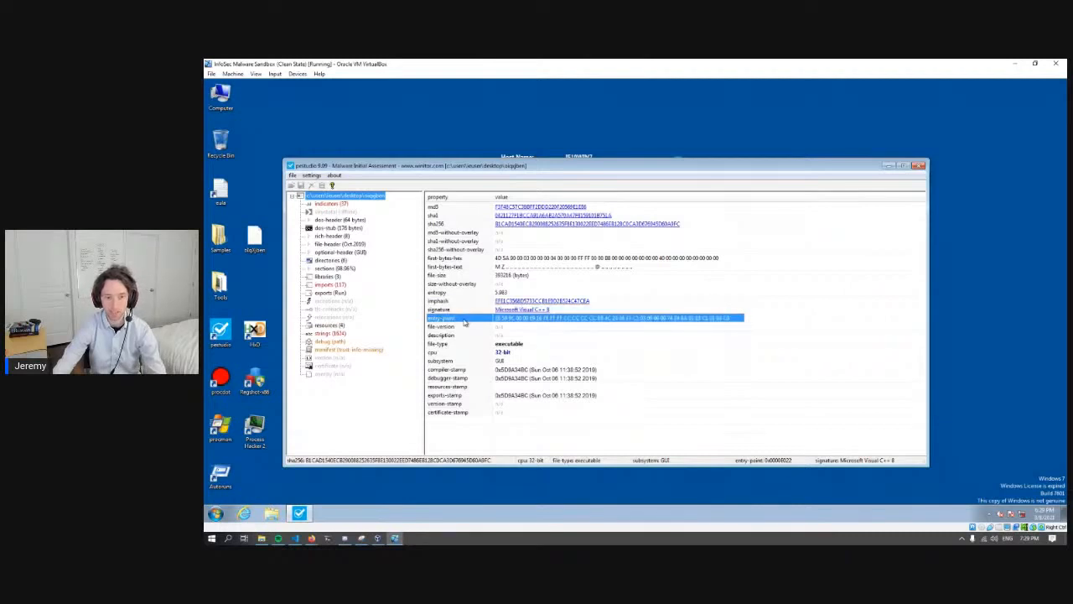
{"action": "left_click", "coordinate": [458, 346]}
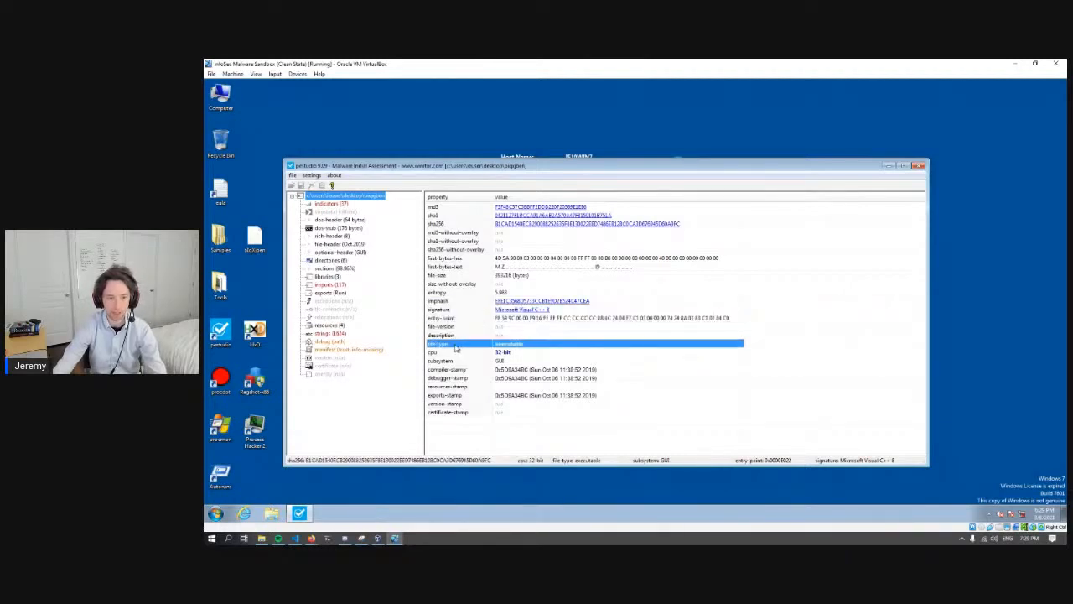
{"action": "left_click", "coordinate": [463, 353]}
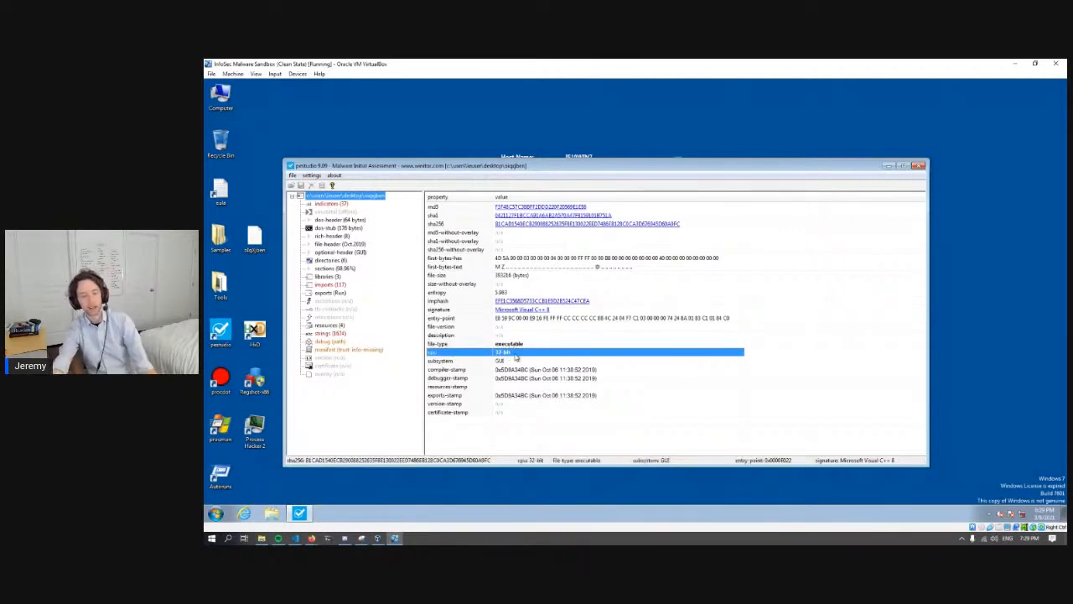
- Compare the sample's compiler, debugger and exports timestamps
{"action": "left_click", "coordinate": [481, 370]}
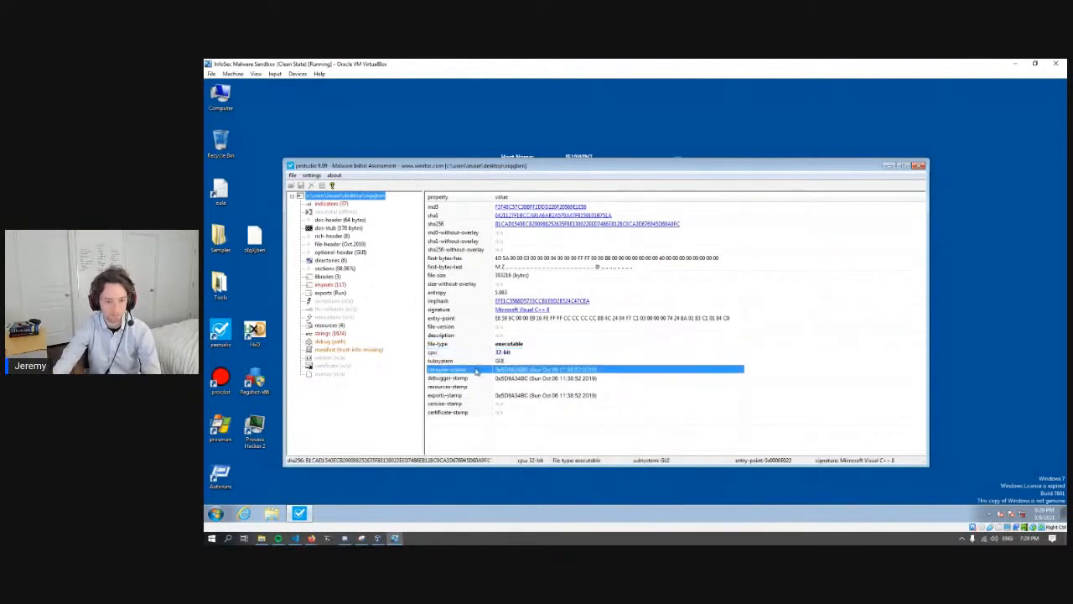
{"action": "left_click", "coordinate": [473, 378]}
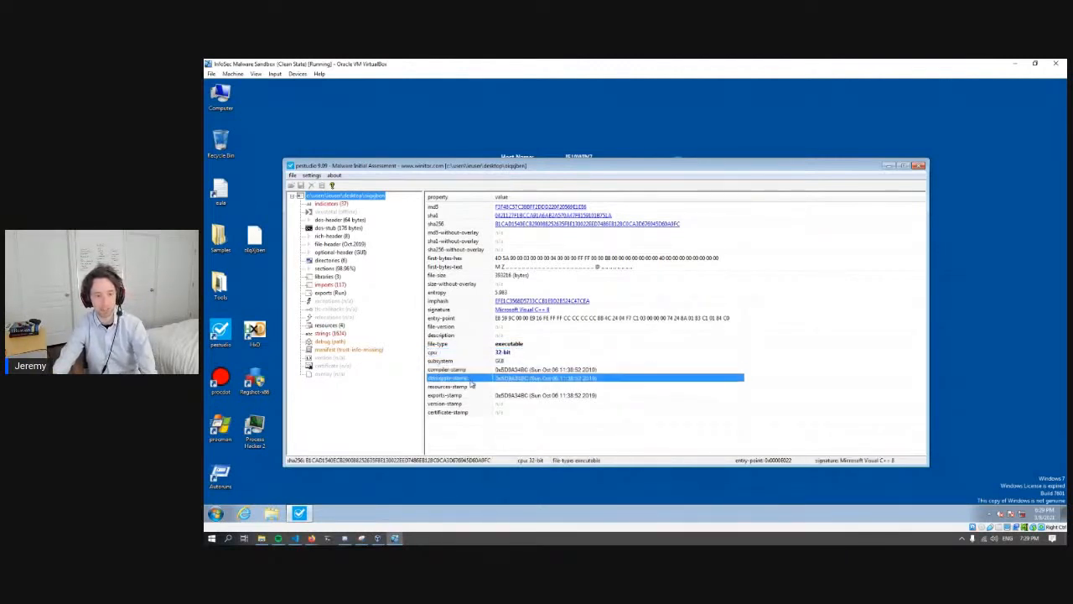
{"action": "left_click", "coordinate": [466, 395]}
{"action": "left_click", "coordinate": [465, 370]}
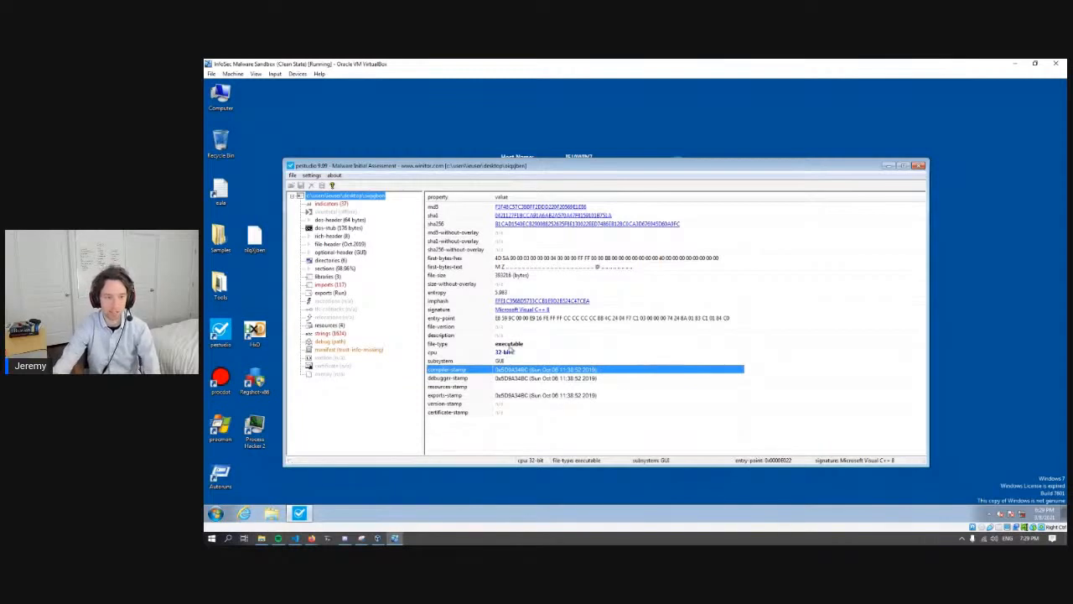
- Open the sample's indicators, widen the indicator column and look through the whole list
{"action": "left_click", "coordinate": [332, 205]}
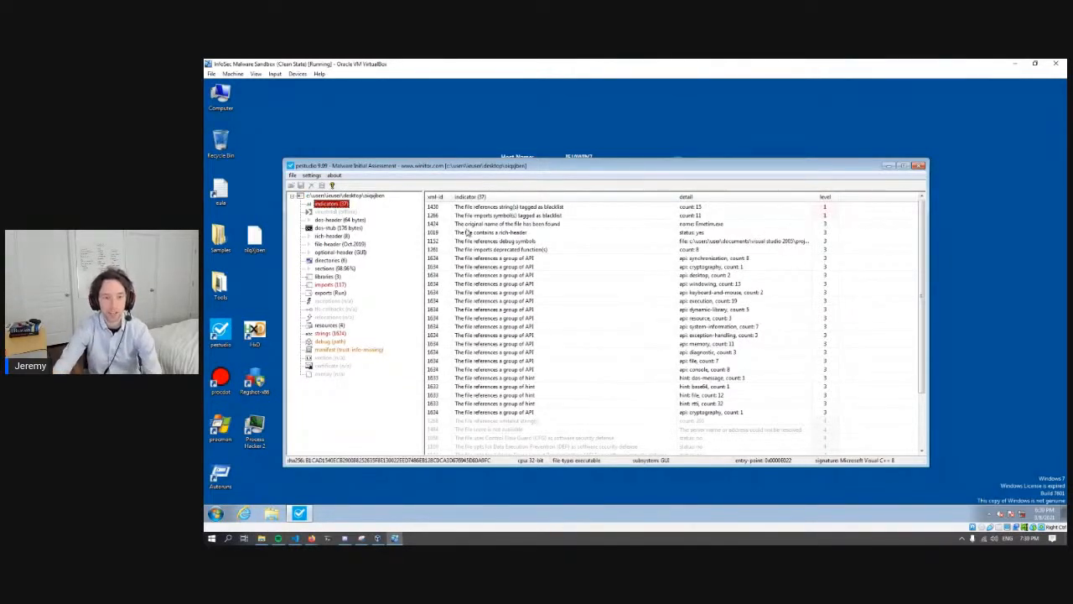
{"action": "left_click_drag", "start_coordinate": [678, 196], "coordinate": [703, 196]}
{"action": "left_click", "coordinate": [592, 335]}
{"action": "scroll", "coordinate": [545, 374], "scroll_direction": "down", "scroll_amount": 3}
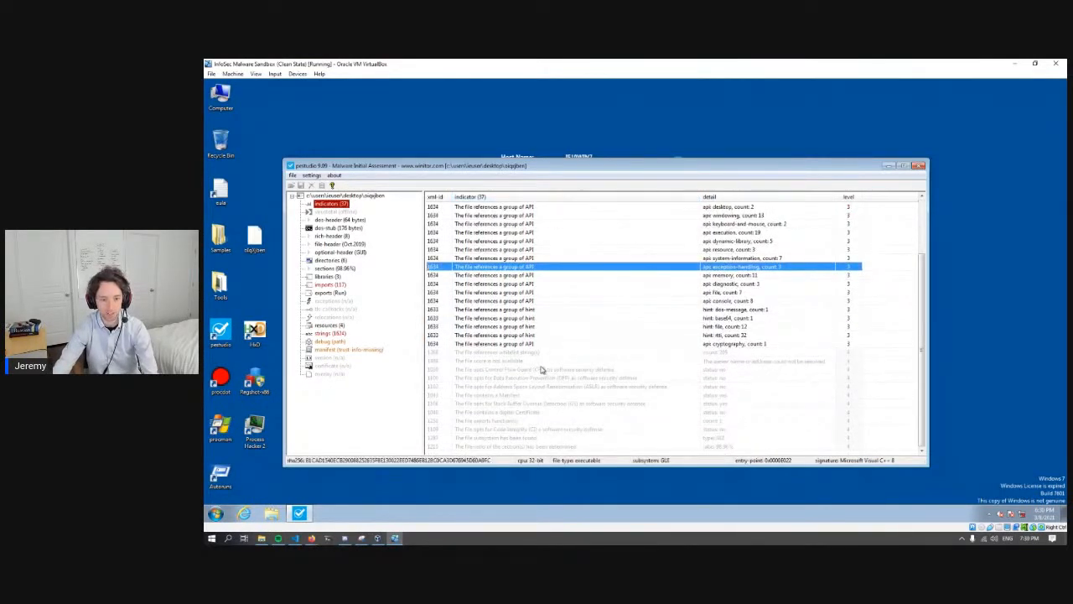
{"action": "scroll", "coordinate": [543, 369], "scroll_direction": "up", "scroll_amount": 3}
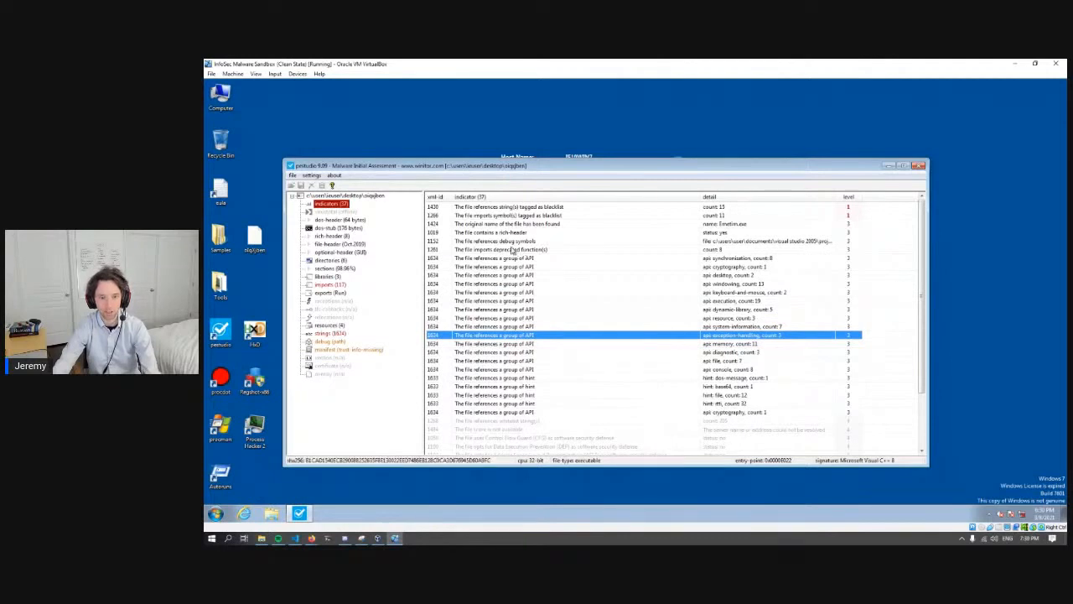
- Widen the detail column to read the full debug symbols path, and highlight the indicator for the file's original name
{"action": "left_click", "coordinate": [503, 242]}
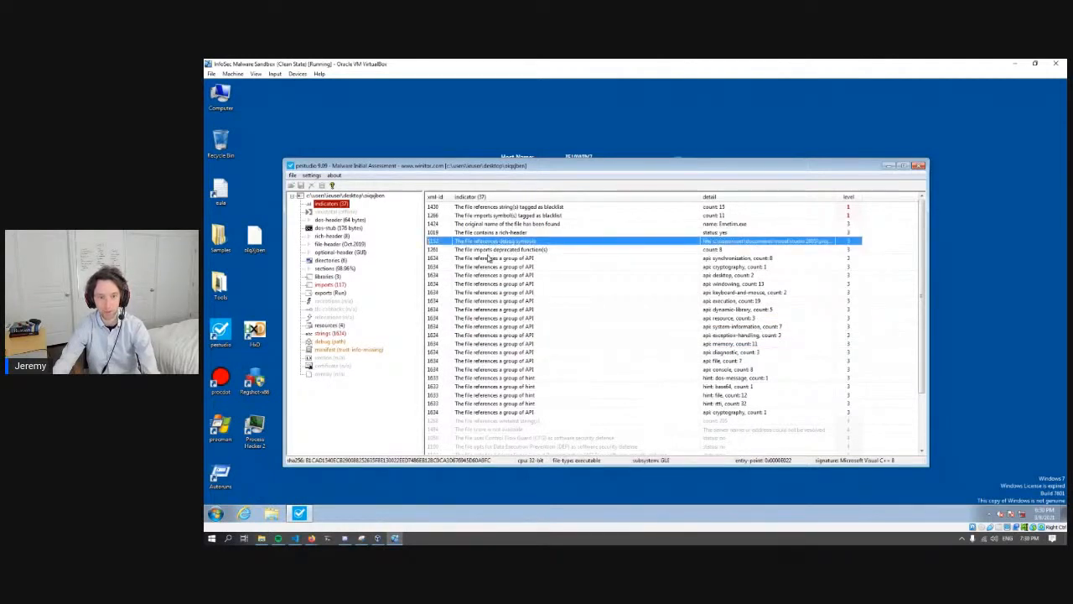
{"action": "left_click_drag", "start_coordinate": [838, 196], "coordinate": [919, 197]}
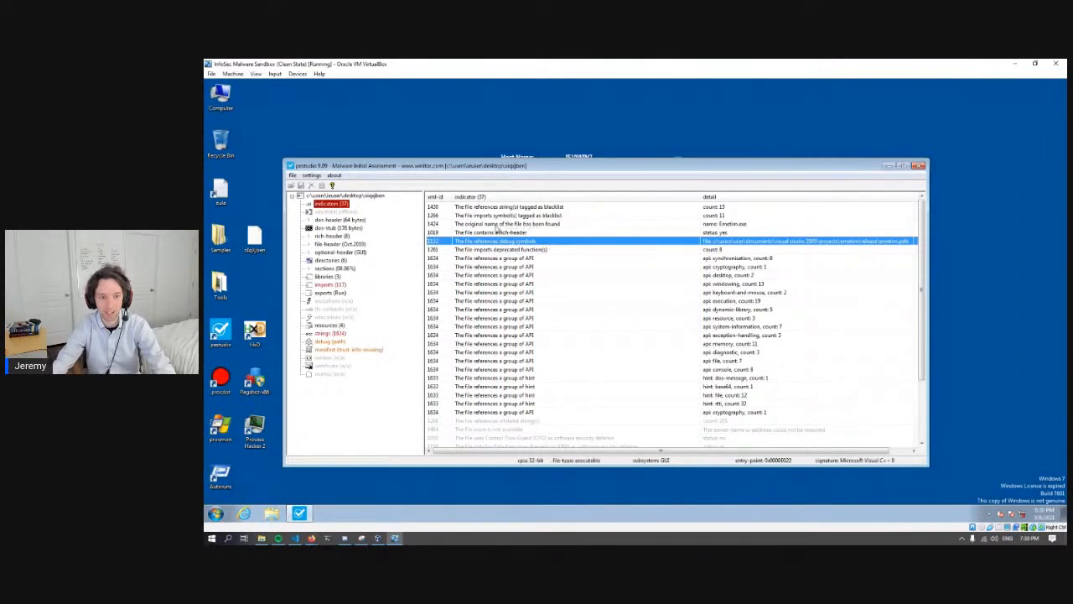
{"action": "left_click", "coordinate": [449, 225]}
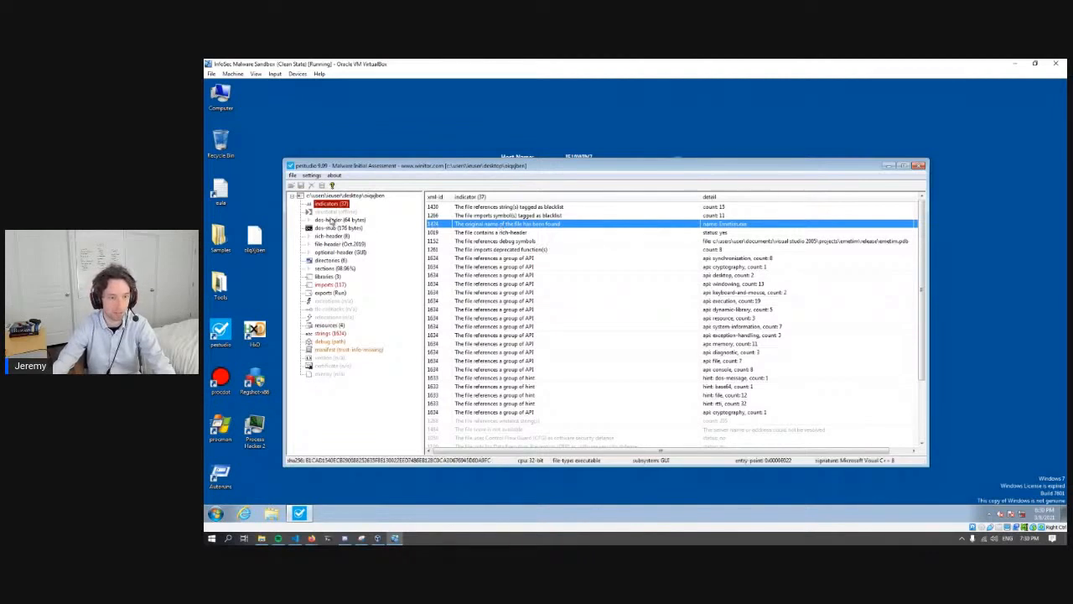
- View the sample's directories, and open its sections to examine their names and entropy
{"action": "left_click", "coordinate": [331, 261]}
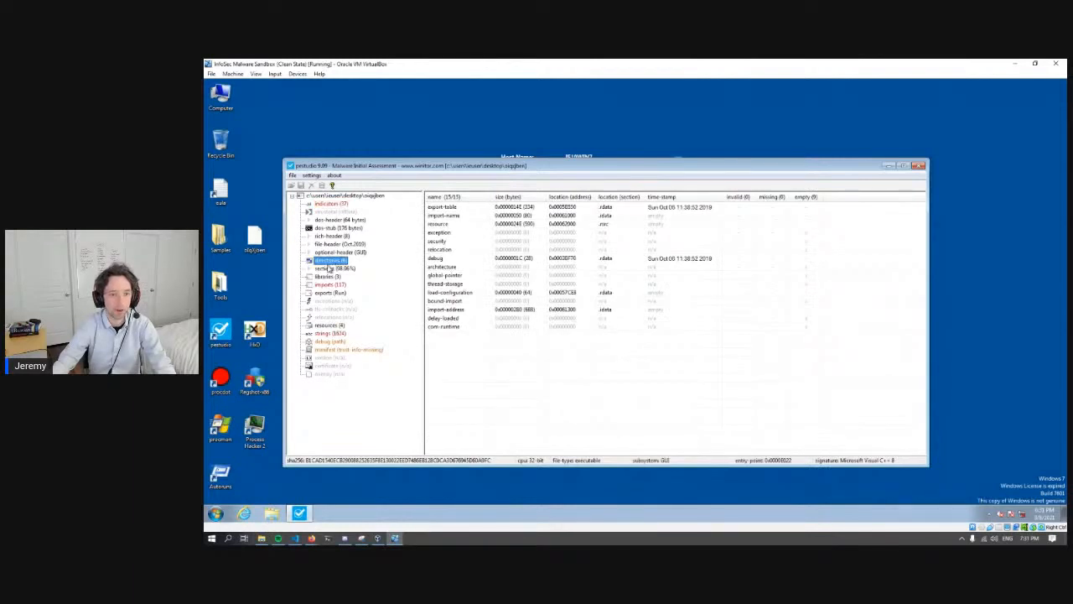
{"action": "left_click", "coordinate": [332, 269]}
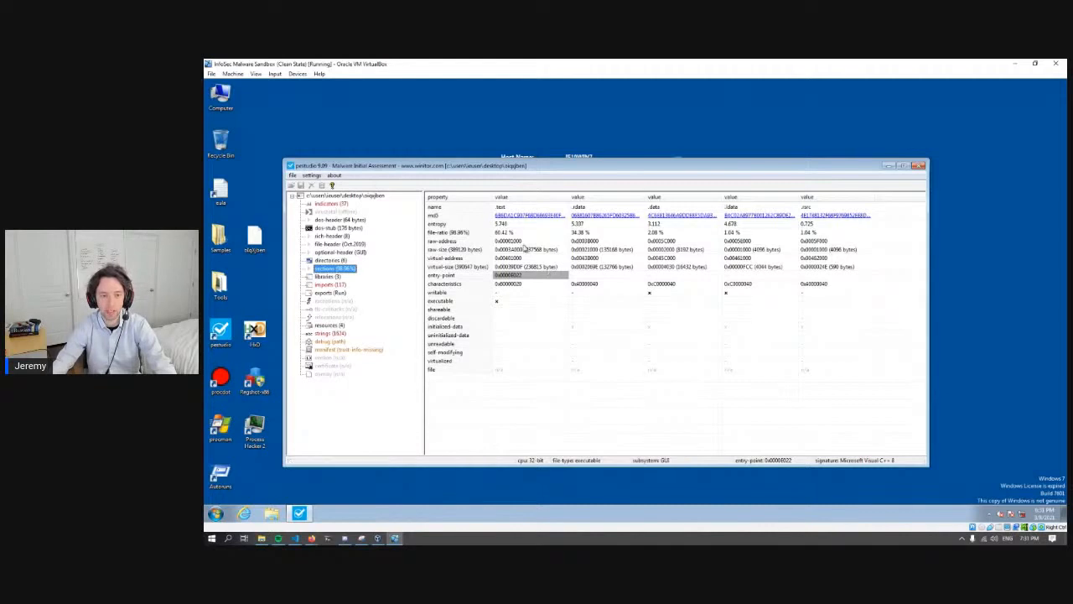
{"action": "left_click", "coordinate": [602, 207]}
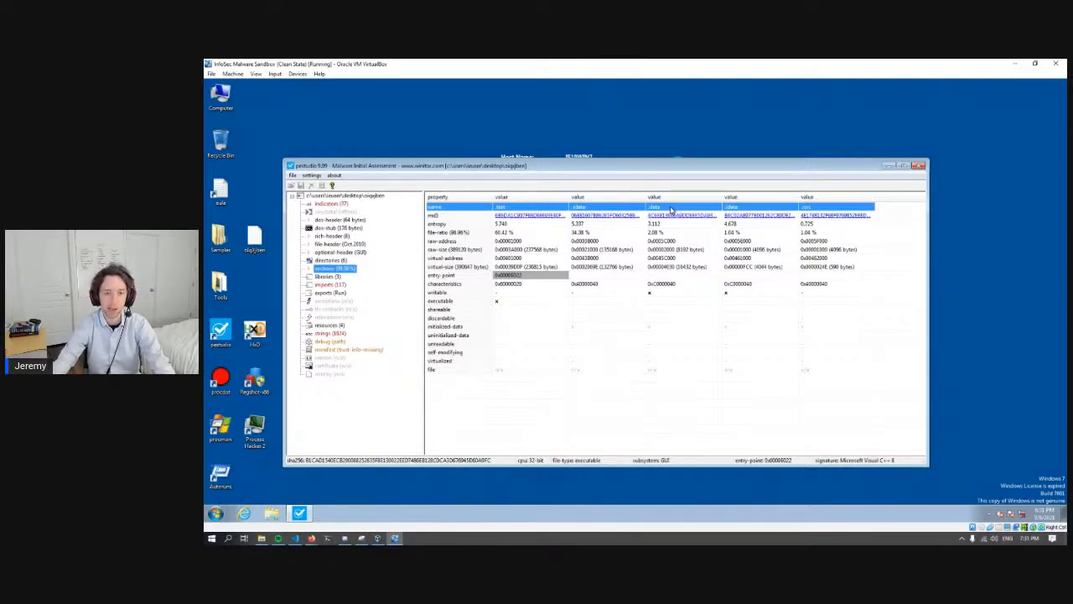
{"action": "left_click", "coordinate": [659, 224]}
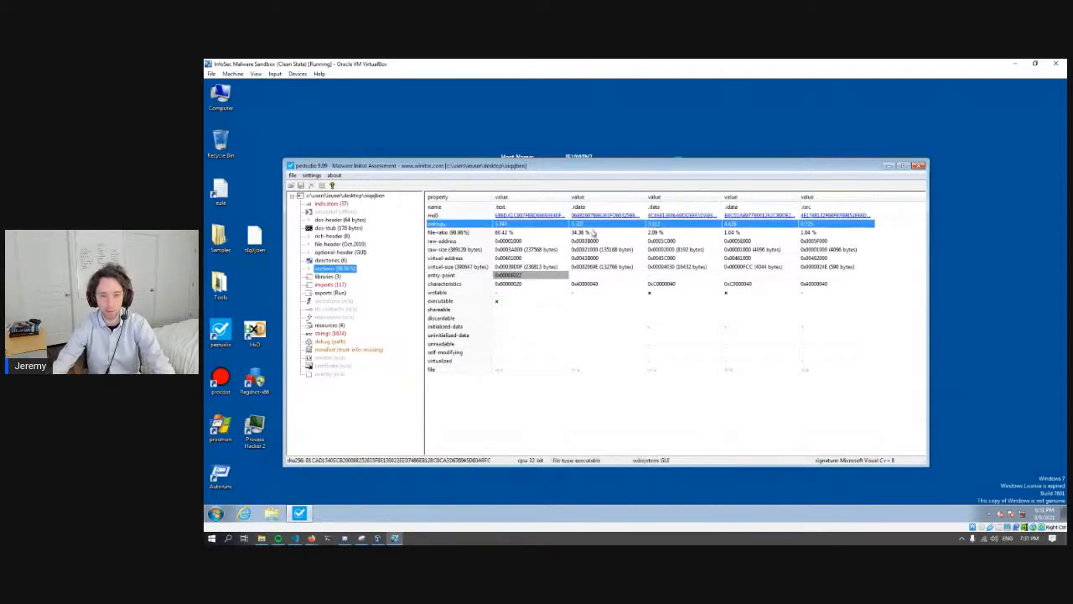
- Compare the md5, entropy and file-ratio values of the sample's sections, focusing on .text and .data
{"action": "left_click", "coordinate": [501, 219]}
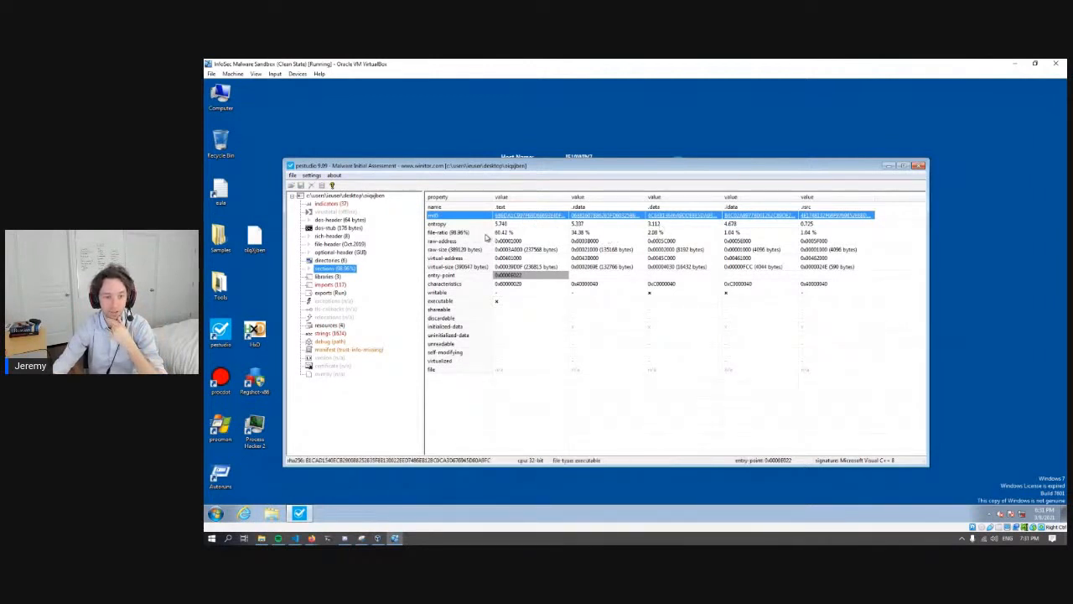
{"action": "left_click", "coordinate": [511, 228]}
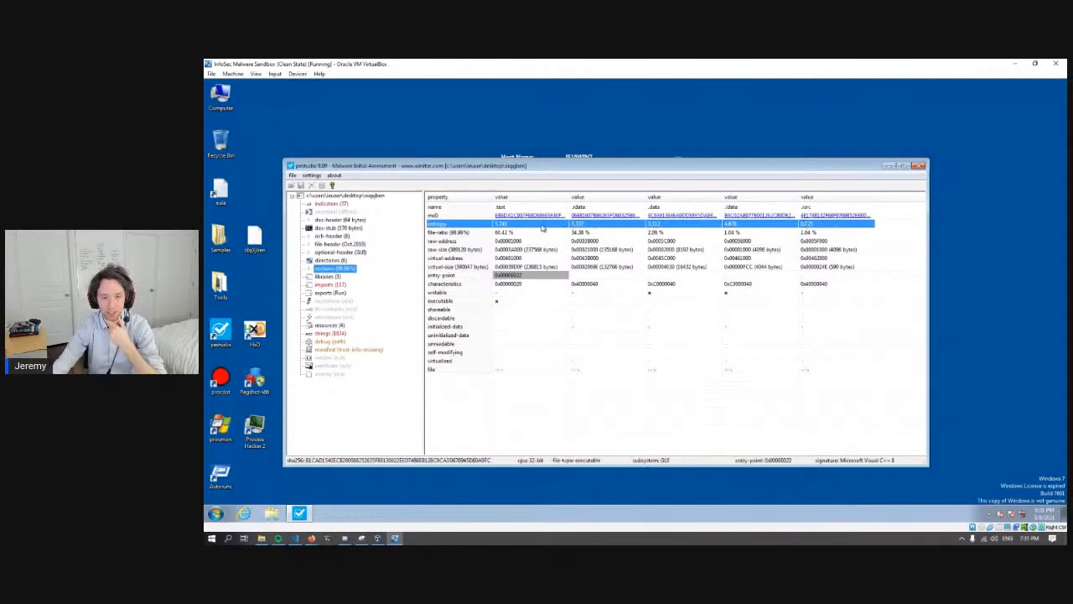
{"action": "left_click", "coordinate": [518, 234]}
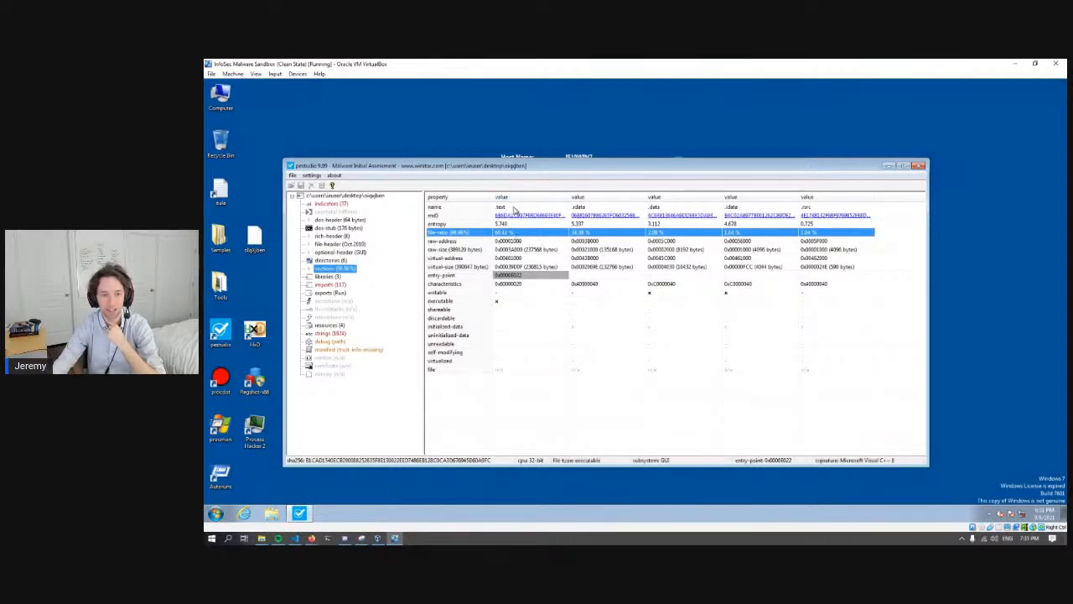
{"action": "left_click", "coordinate": [516, 209]}
{"action": "left_click", "coordinate": [662, 234]}
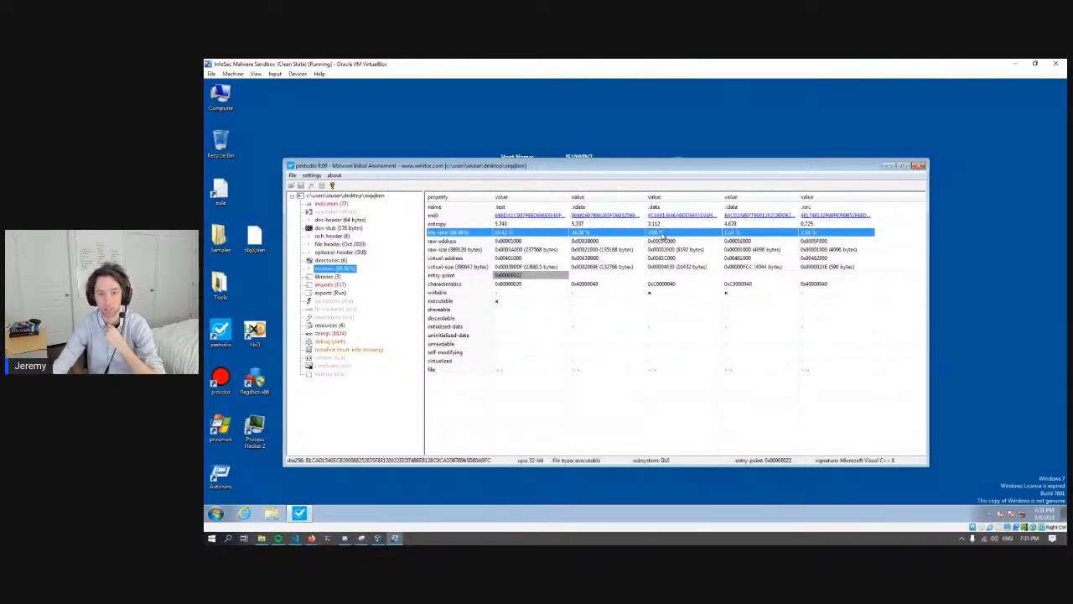
{"action": "left_click", "coordinate": [665, 212]}
{"action": "left_click", "coordinate": [662, 235]}
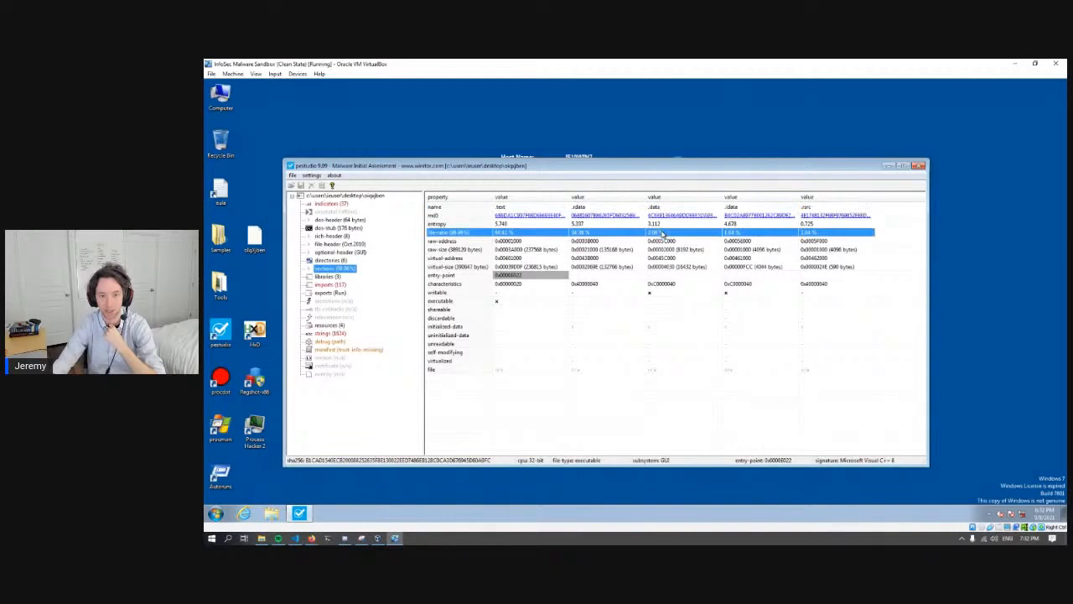
{"action": "left_click", "coordinate": [655, 224]}
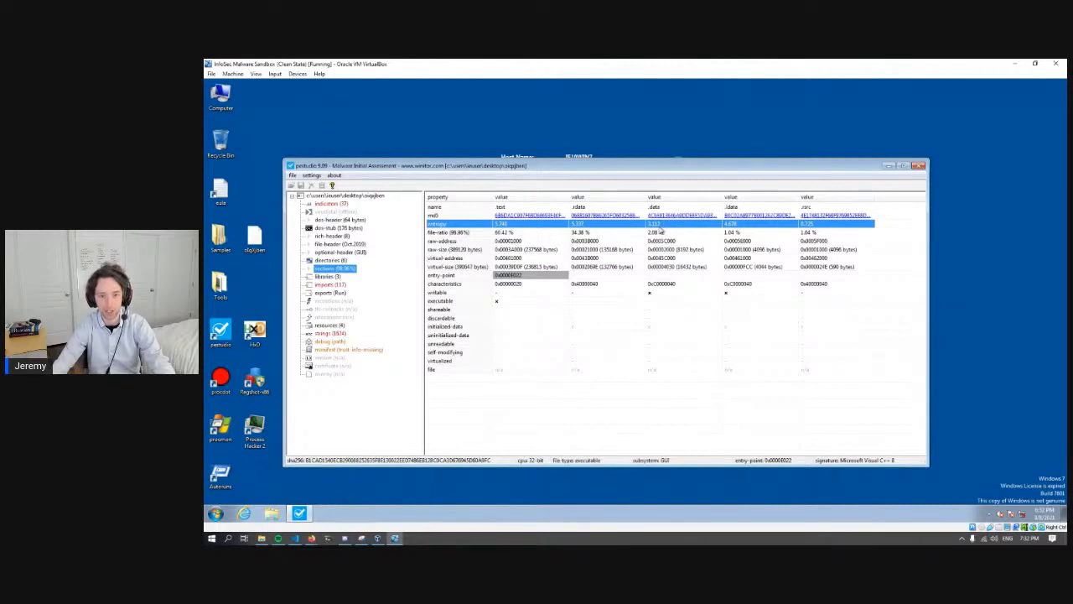
{"action": "left_click", "coordinate": [519, 233]}
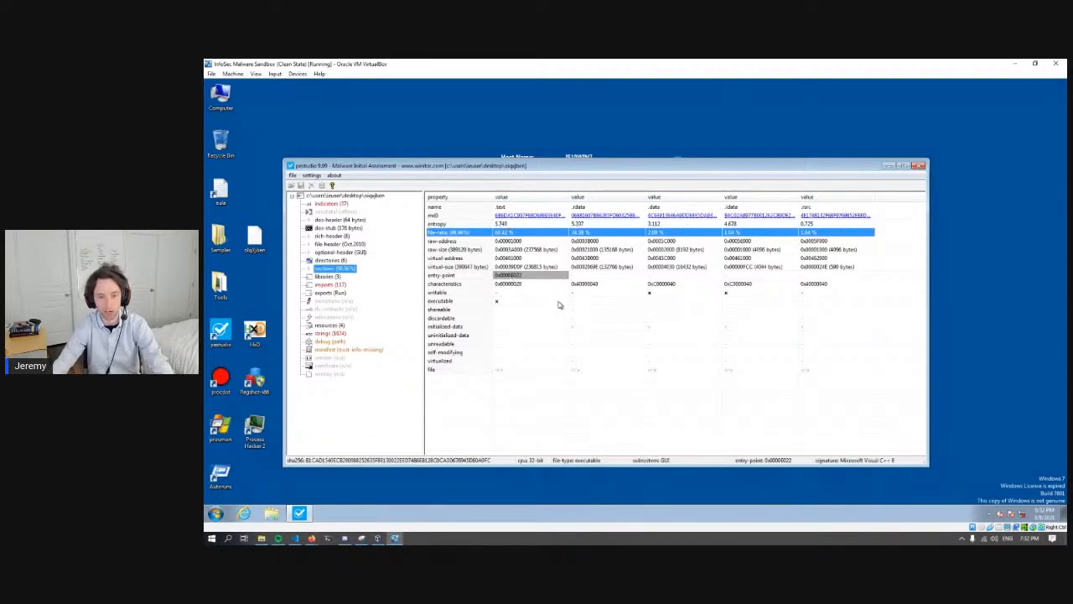
- Open the sample's libraries and go through kernel32.dll, user32.dll and gdi32.dll
{"action": "left_click", "coordinate": [332, 277]}
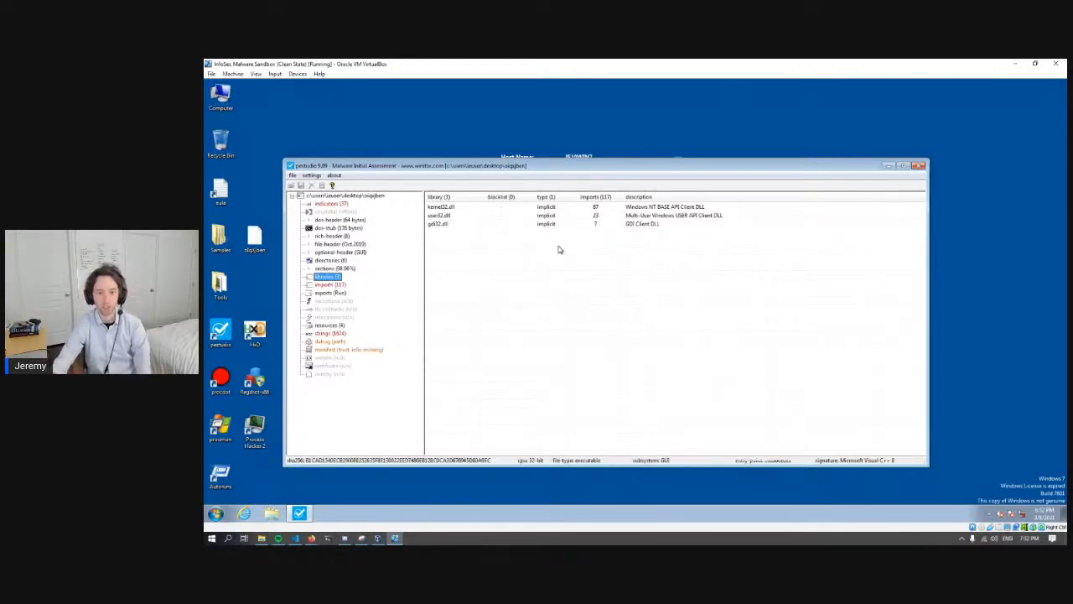
{"action": "left_click", "coordinate": [459, 209]}
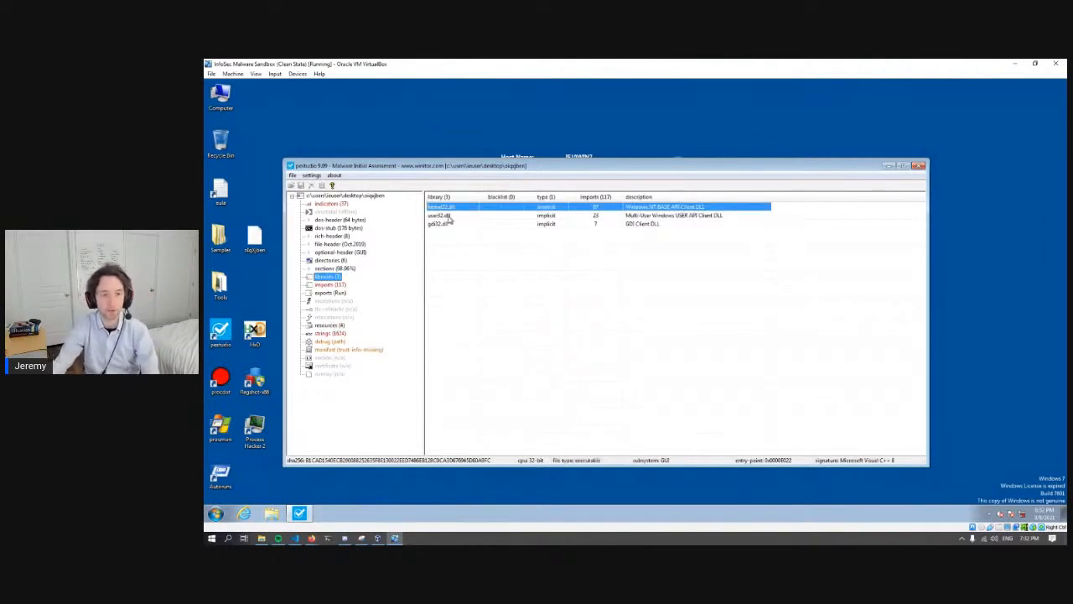
{"action": "left_click", "coordinate": [451, 216]}
{"action": "left_click", "coordinate": [451, 225]}
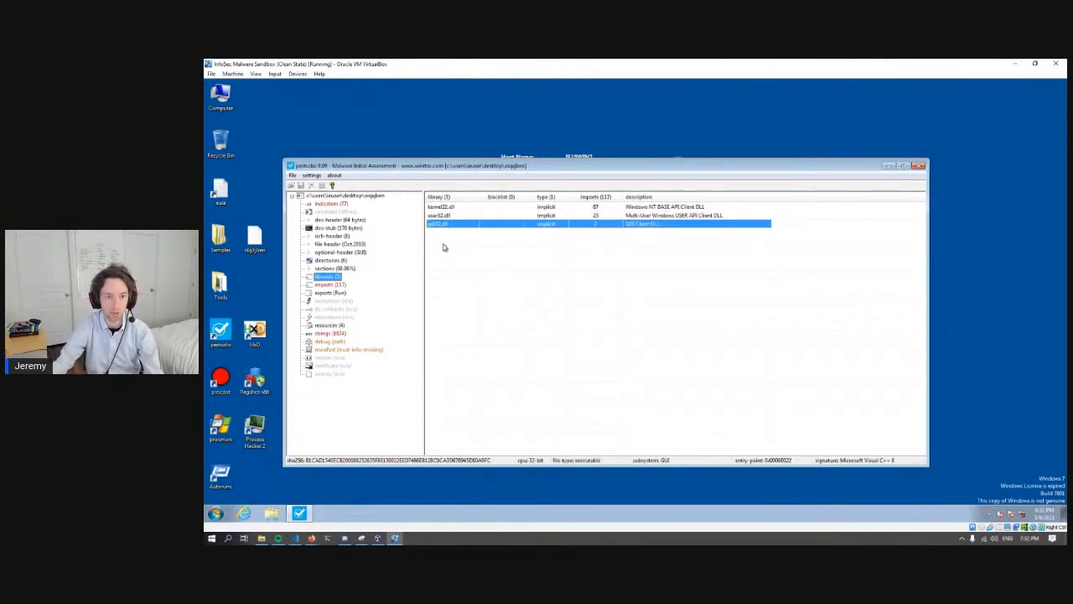
- Open the sample's imports, enlarge the window, and go through the import groups from windowing to memory and file functions
{"action": "left_click", "coordinate": [330, 286]}
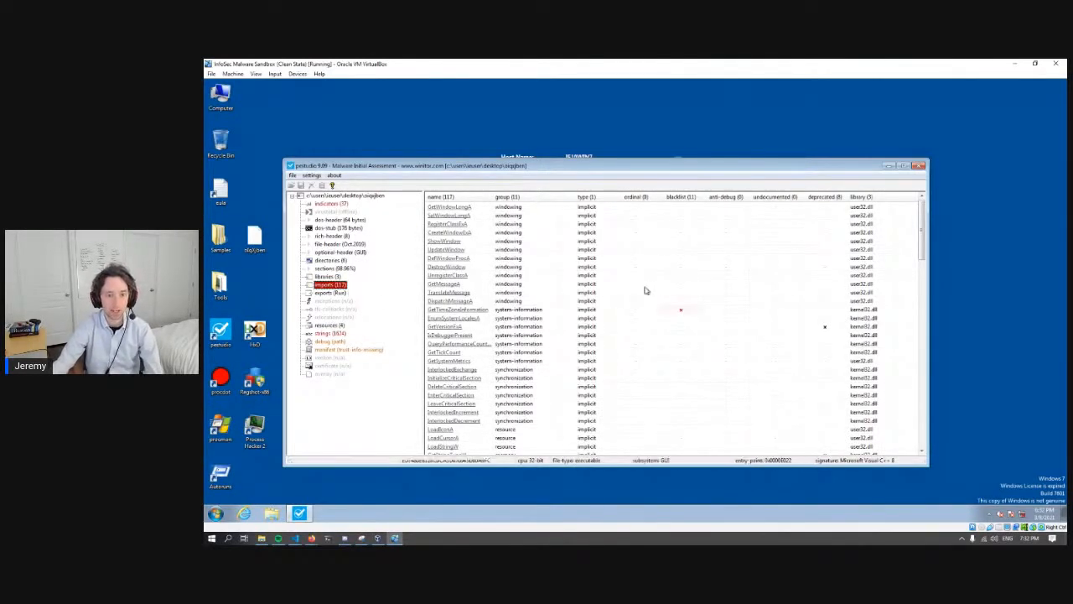
{"action": "left_click_drag", "start_coordinate": [606, 160], "coordinate": [605, 61]}
{"action": "left_click_drag", "start_coordinate": [921, 208], "coordinate": [920, 170]}
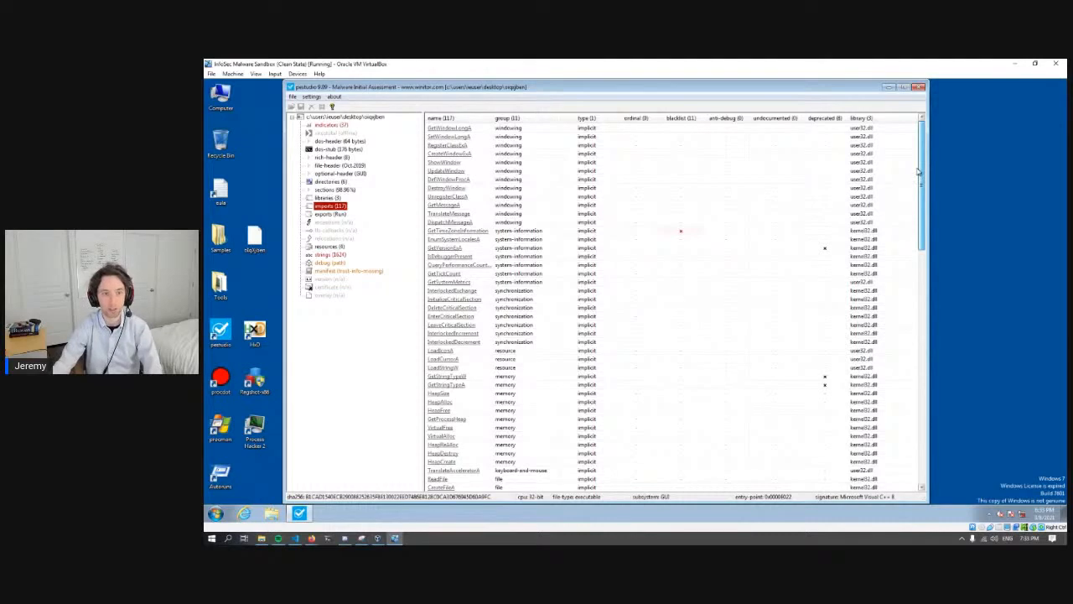
{"action": "left_click_drag", "start_coordinate": [924, 206], "coordinate": [928, 263]}
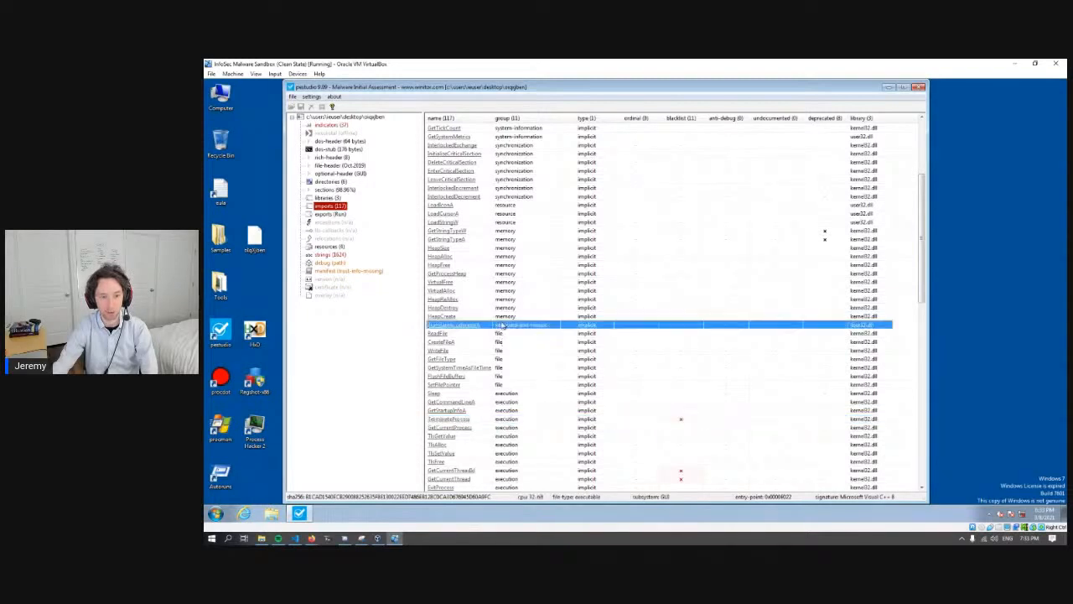
{"action": "scroll", "coordinate": [502, 327], "scroll_direction": "up", "scroll_amount": 4}
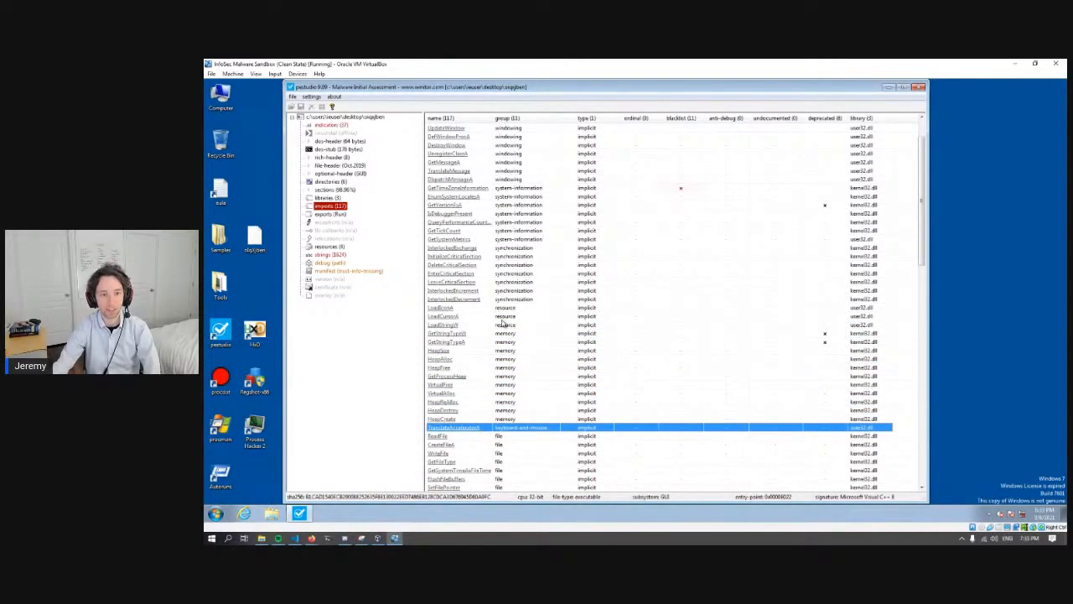
{"action": "scroll", "coordinate": [533, 324], "scroll_direction": "down", "scroll_amount": 2}
{"action": "scroll", "coordinate": [533, 324], "scroll_direction": "down", "scroll_amount": 11}
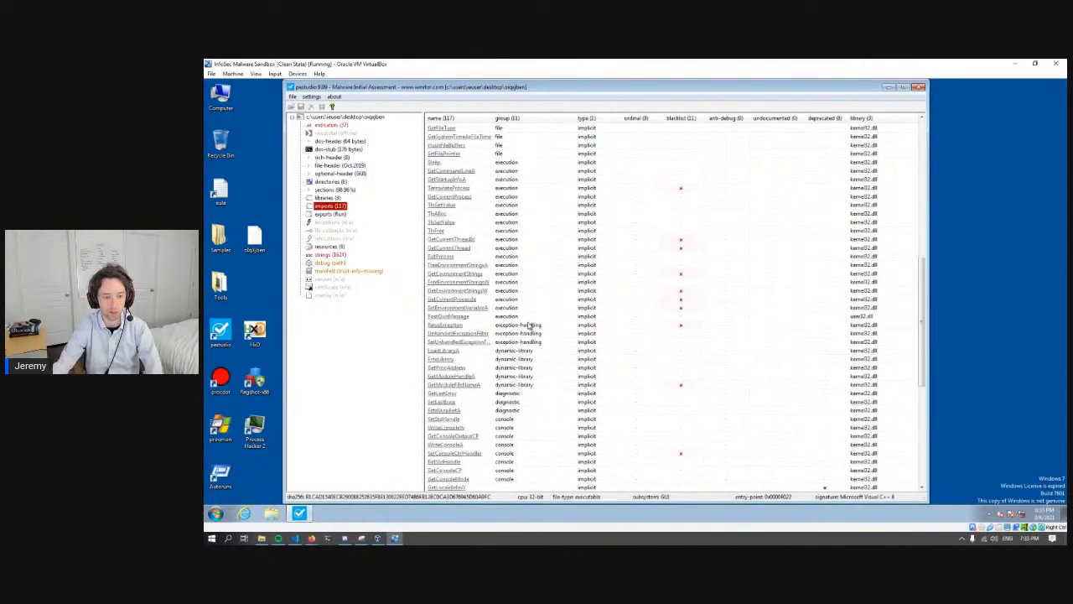
- Examine the blacklisted imports in the execution group, highlighting ExitProcess and GetCurrentThreadId
{"action": "left_click", "coordinate": [491, 275]}
{"action": "left_click", "coordinate": [506, 256]}
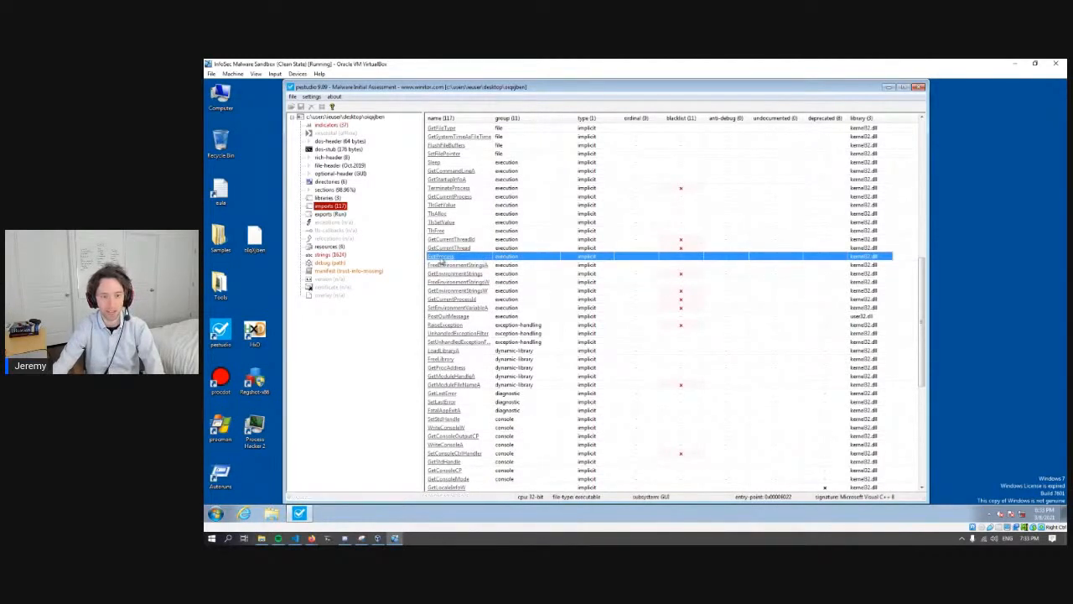
{"action": "left_click", "coordinate": [486, 246]}
{"action": "left_click", "coordinate": [484, 239]}
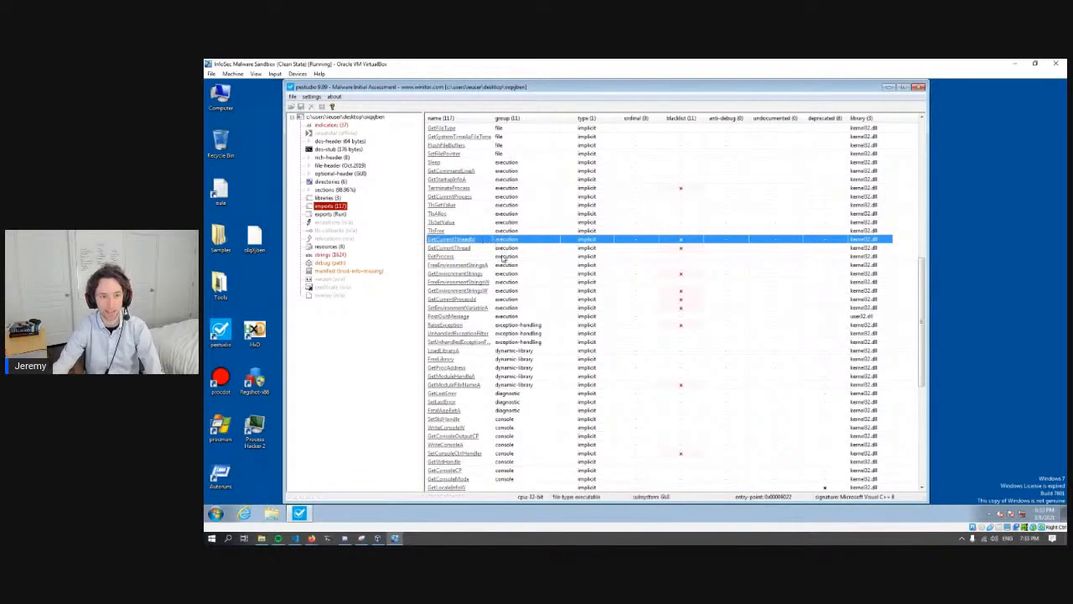
- Review the console imports and the imports without a group, down to LCMapStringW
{"action": "scroll", "coordinate": [499, 265], "scroll_direction": "down", "scroll_amount": 10}
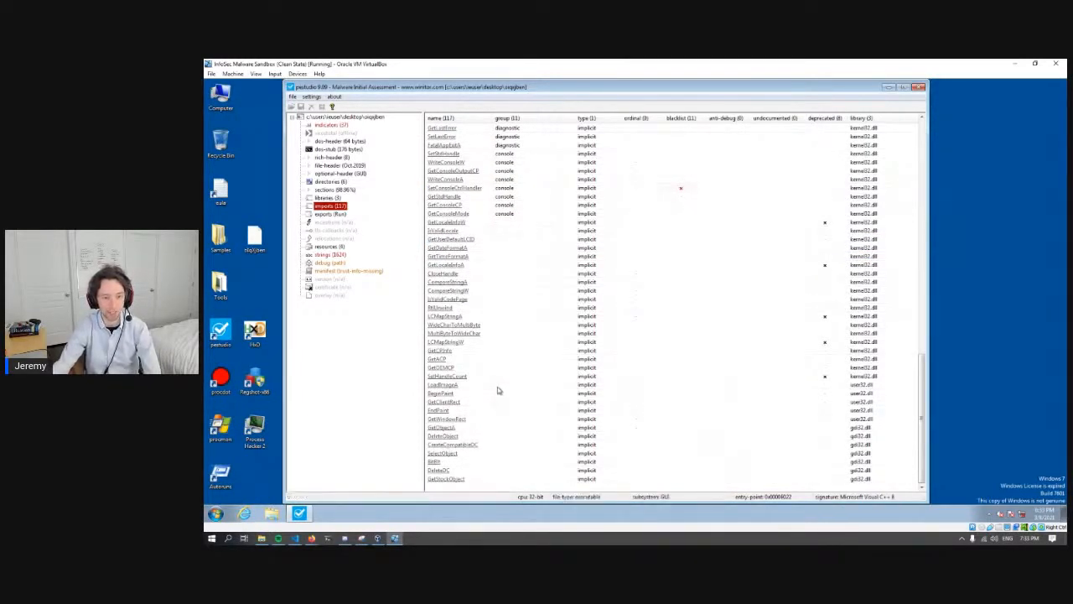
{"action": "scroll", "coordinate": [492, 342], "scroll_direction": "up", "scroll_amount": 3}
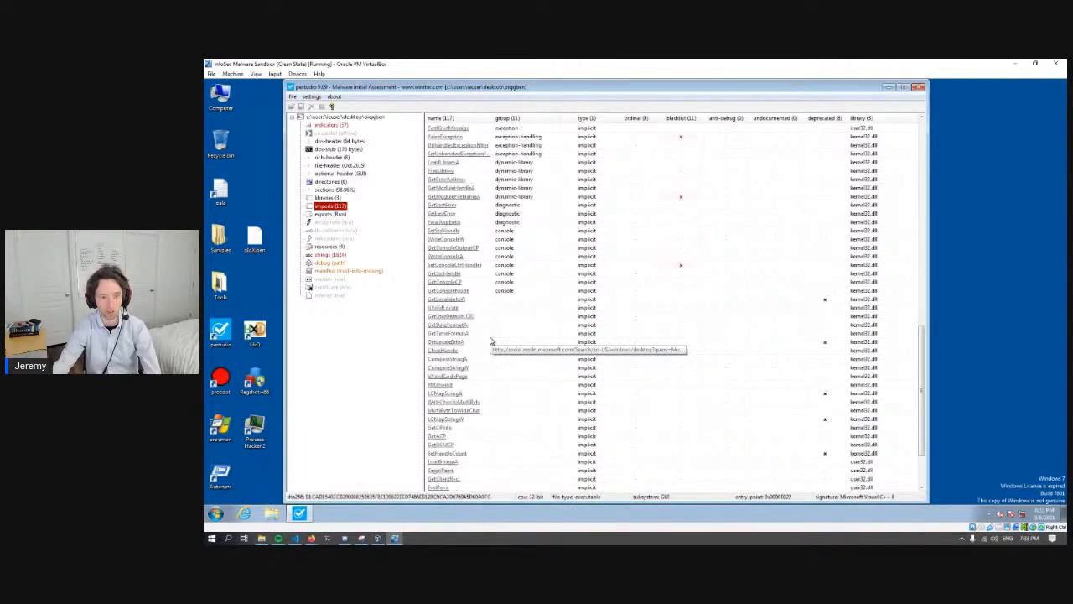
{"action": "left_click", "coordinate": [495, 281]}
{"action": "left_click", "coordinate": [515, 341]}
{"action": "left_click", "coordinate": [516, 384]}
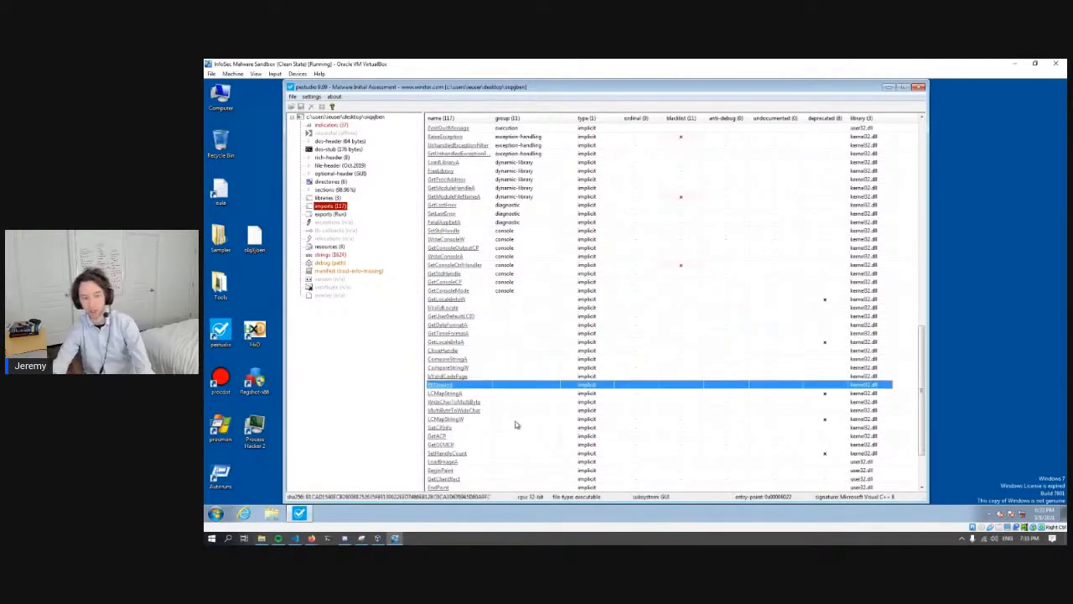
{"action": "left_click", "coordinate": [516, 422]}
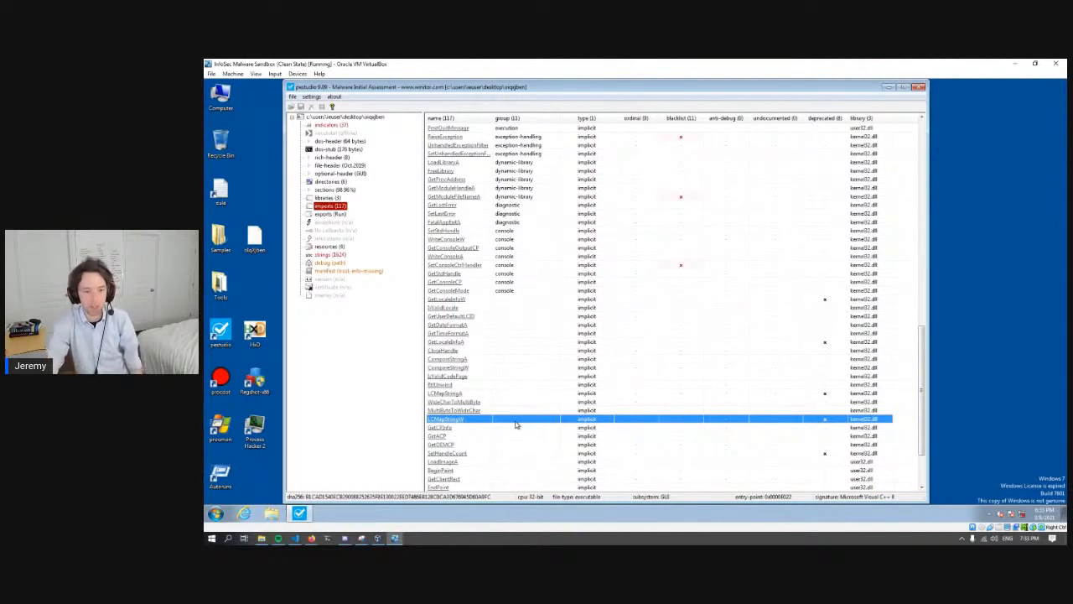
- Go back over the first import groups, and open the sample's exports to select the Run function
{"action": "scroll", "coordinate": [527, 382], "scroll_direction": "up", "scroll_amount": 10}
{"action": "scroll", "coordinate": [526, 382], "scroll_direction": "up", "scroll_amount": 6}
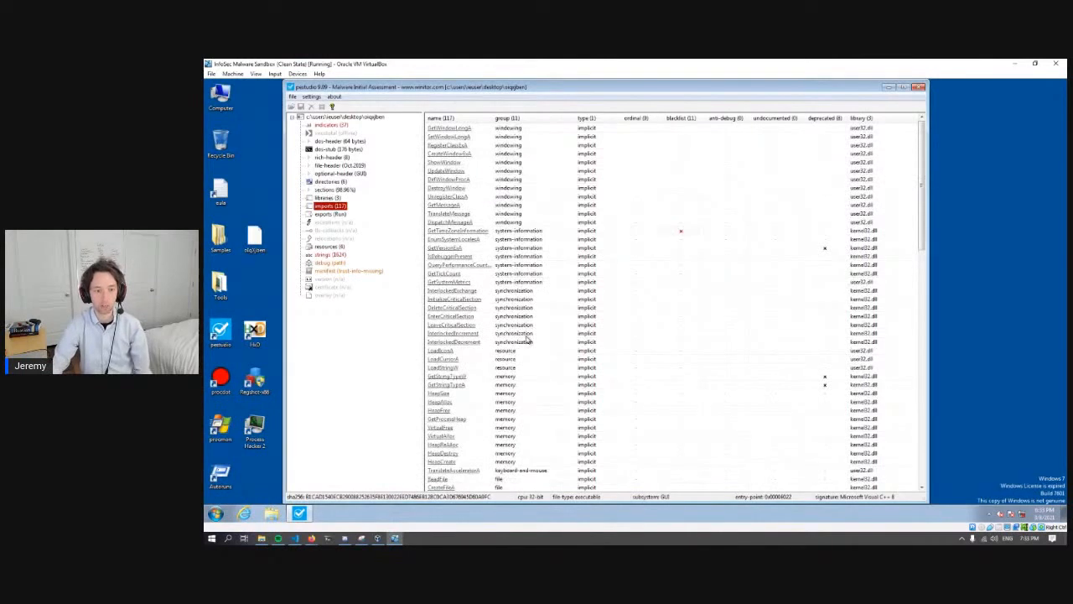
{"action": "left_click", "coordinate": [483, 370]}
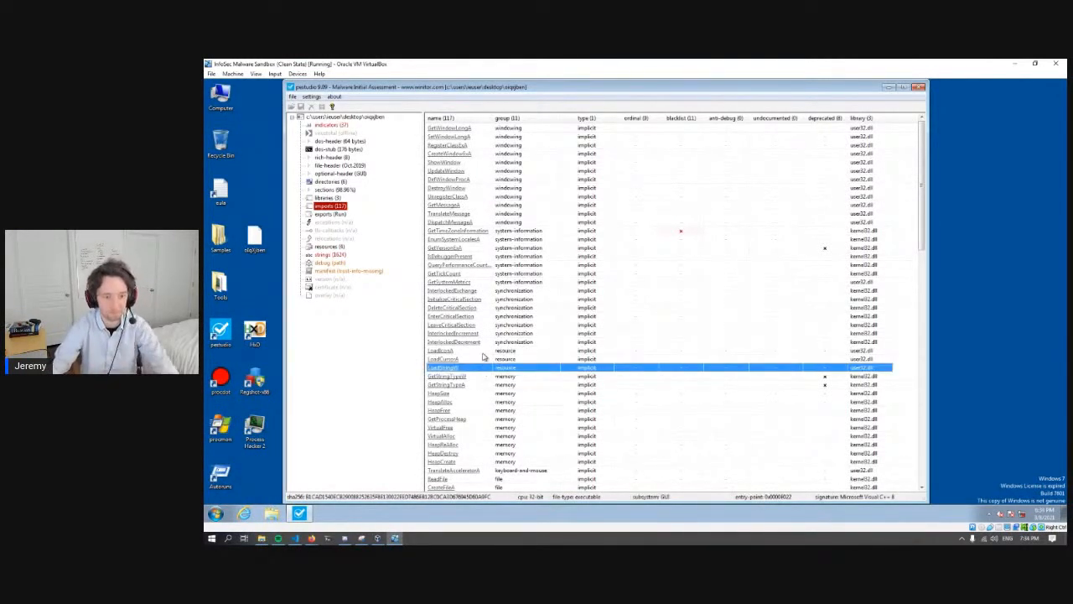
{"action": "left_click", "coordinate": [328, 214]}
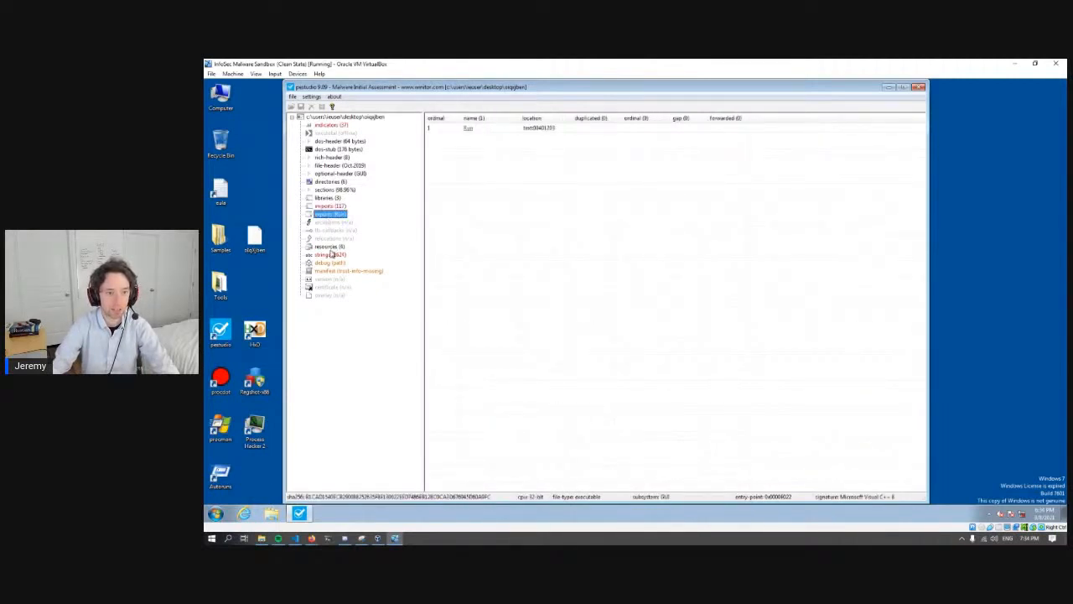
{"action": "left_click", "coordinate": [481, 131]}
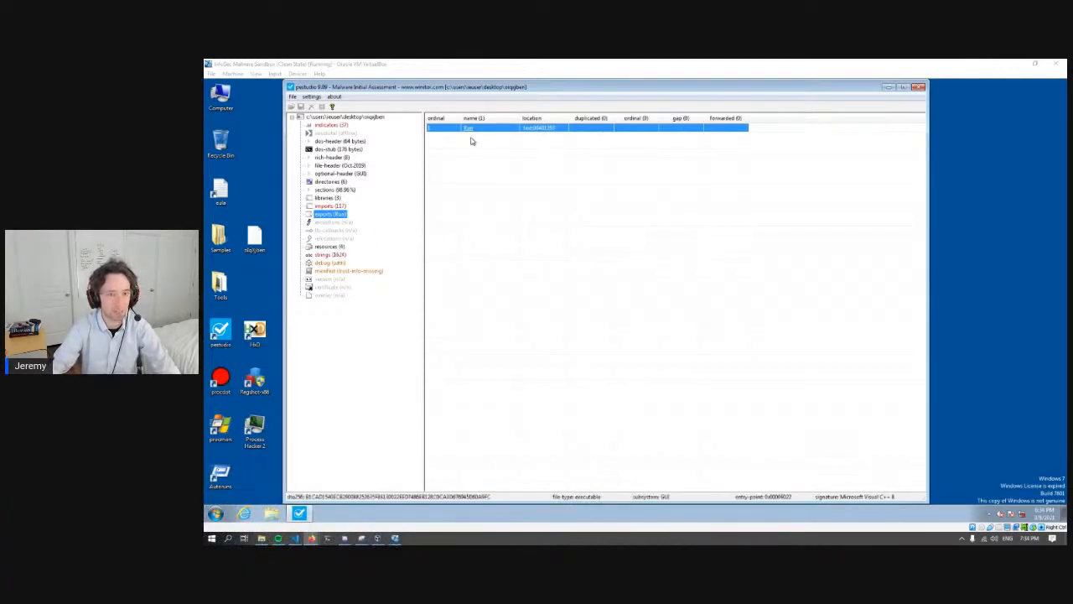
- Open the sample's strings, sort them by size with the largest first, and select the first string
{"action": "left_click", "coordinate": [330, 254]}
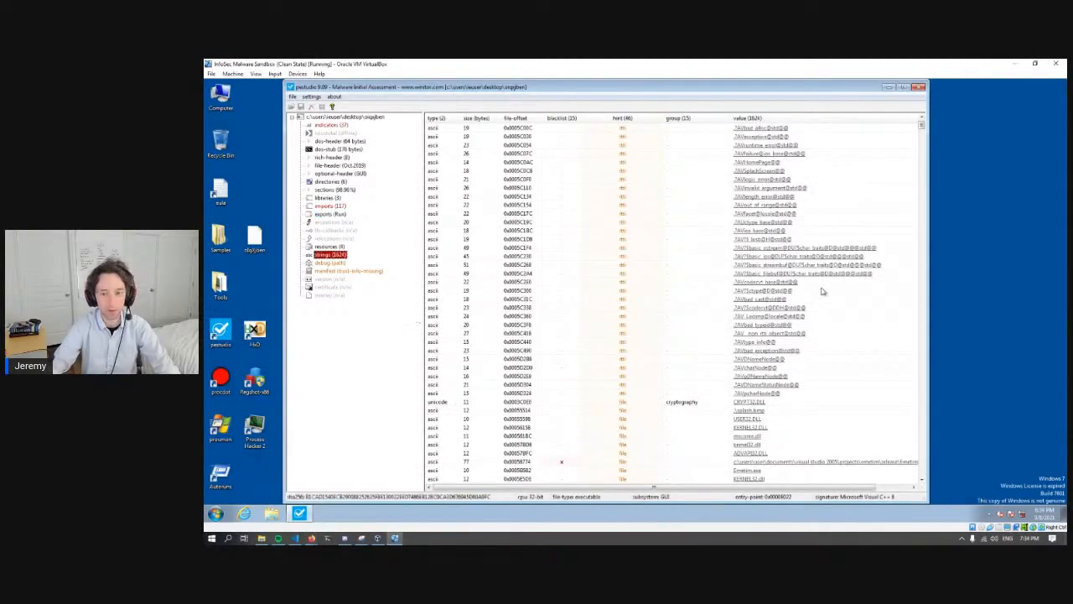
{"action": "left_click", "coordinate": [477, 118]}
{"action": "left_click", "coordinate": [476, 118]}
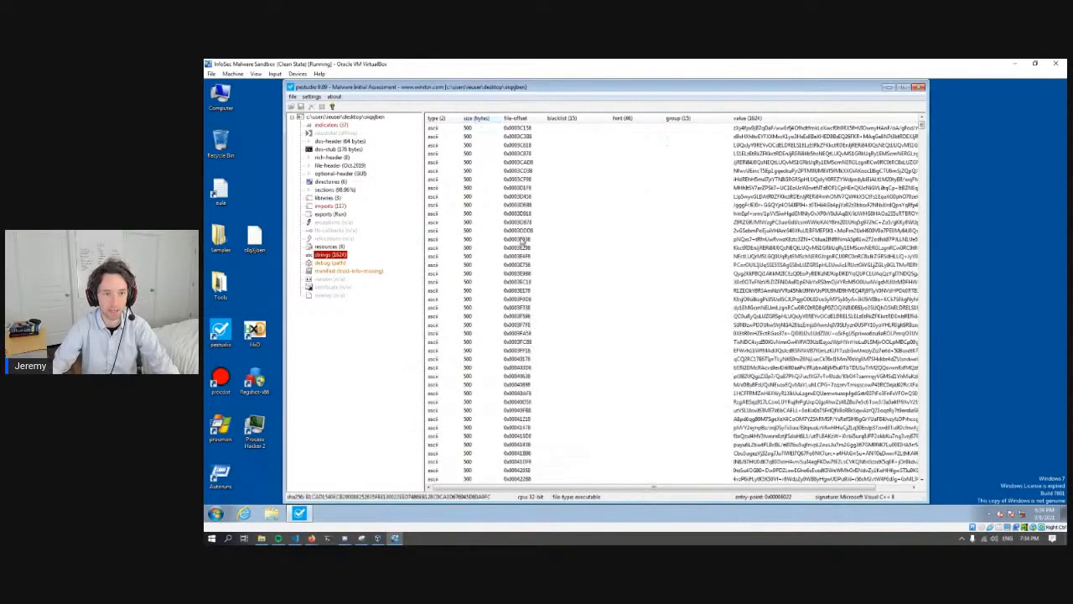
{"action": "left_click", "coordinate": [469, 127]}
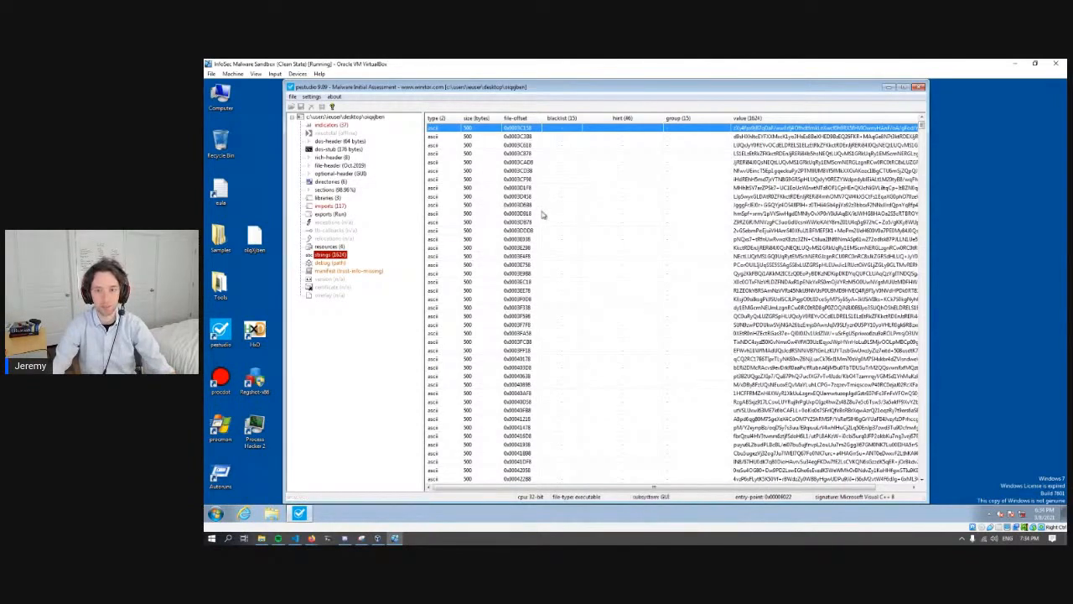
- Look through the values of the 500-byte encoded strings at the start of the sorted list
{"action": "left_click_drag", "start_coordinate": [922, 125], "coordinate": [930, 147]}
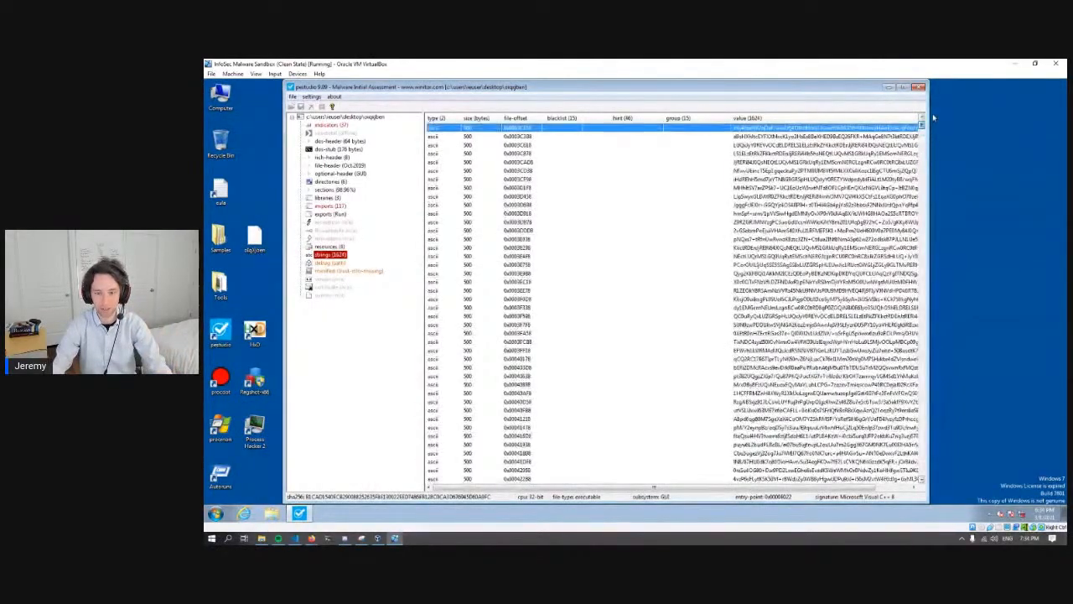
{"action": "left_click", "coordinate": [783, 197]}
{"action": "left_click", "coordinate": [772, 223]}
{"action": "left_click", "coordinate": [764, 282]}
{"action": "left_click", "coordinate": [763, 363]}
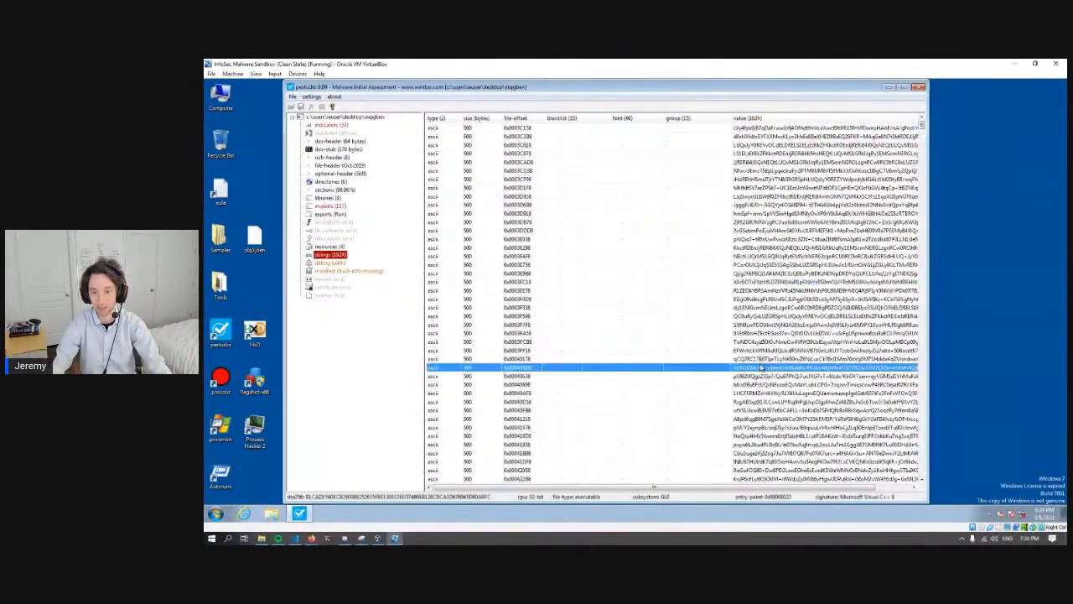
{"action": "left_click", "coordinate": [750, 291]}
{"action": "left_click", "coordinate": [759, 198]}
{"action": "left_click", "coordinate": [763, 162]}
{"action": "left_click", "coordinate": [714, 324]}
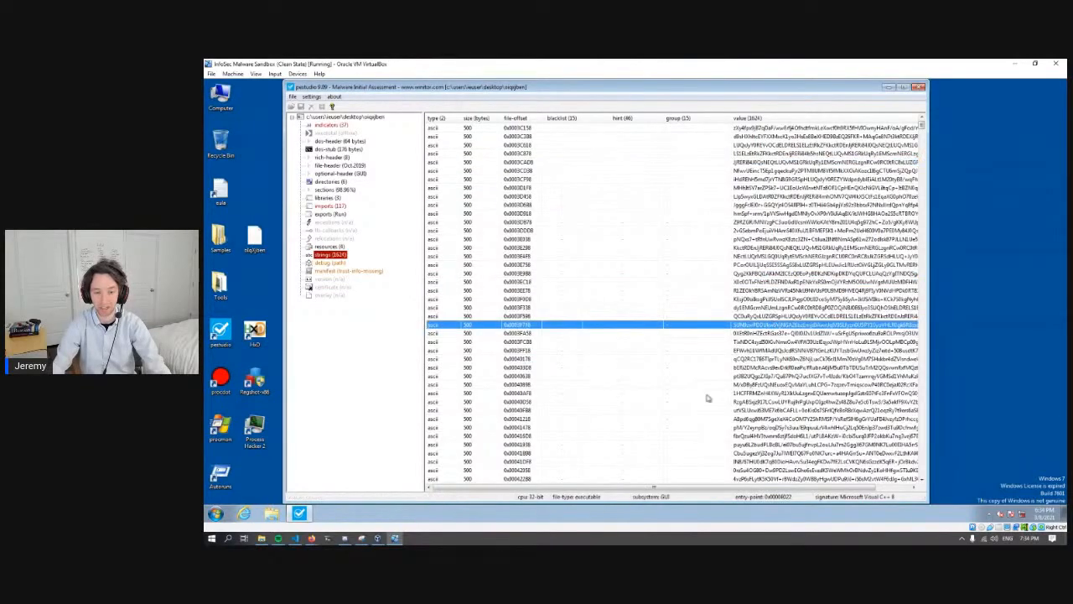
- Examine the shorter readable strings, such as FreeEnvironmentStrings, and return to the largest strings
{"action": "scroll", "coordinate": [707, 390], "scroll_direction": "down", "scroll_amount": 8}
{"action": "left_click_drag", "start_coordinate": [922, 131], "coordinate": [922, 182]}
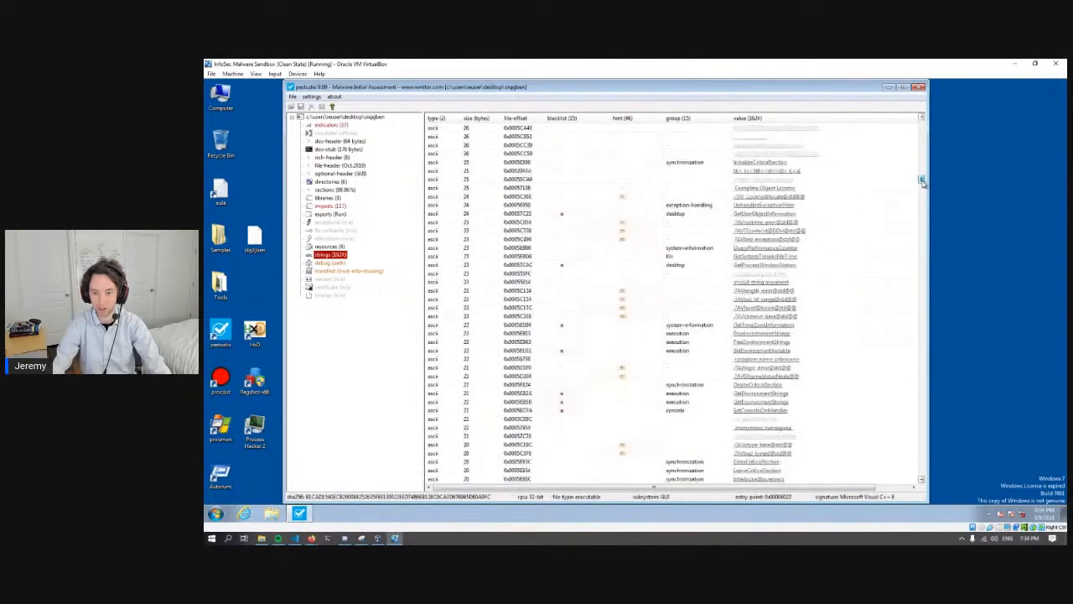
{"action": "left_click", "coordinate": [761, 342]}
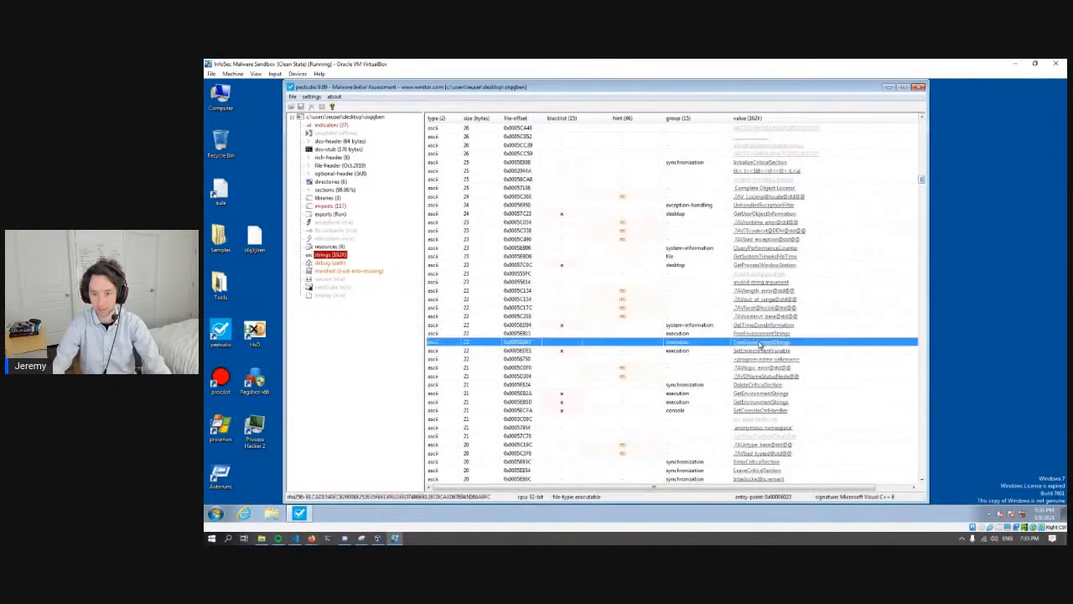
{"action": "left_click", "coordinate": [806, 333]}
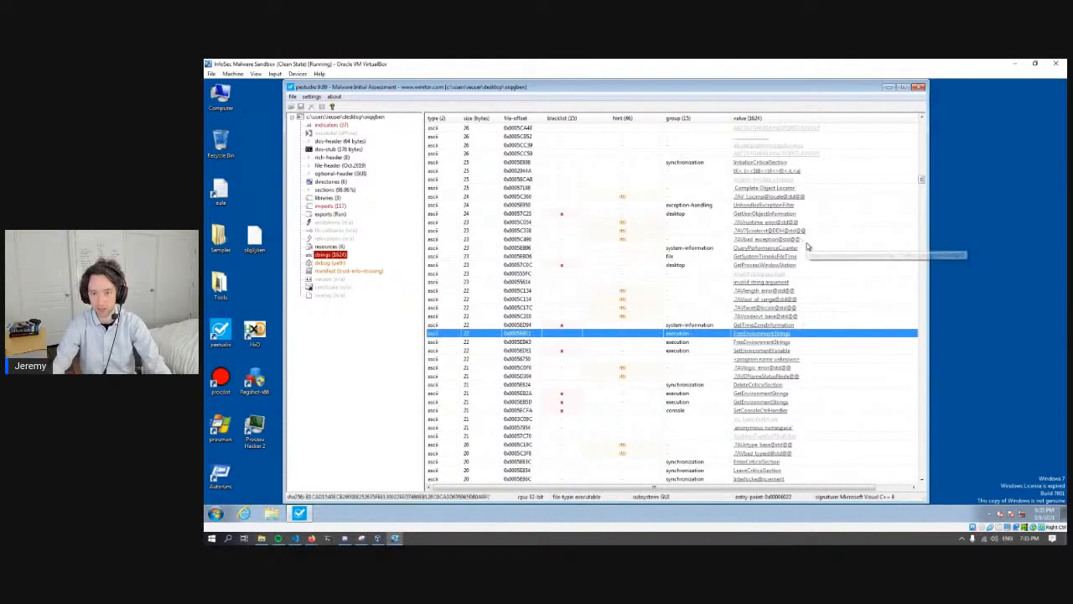
{"action": "left_click", "coordinate": [806, 239]}
{"action": "left_click_drag", "start_coordinate": [922, 180], "coordinate": [922, 121]}
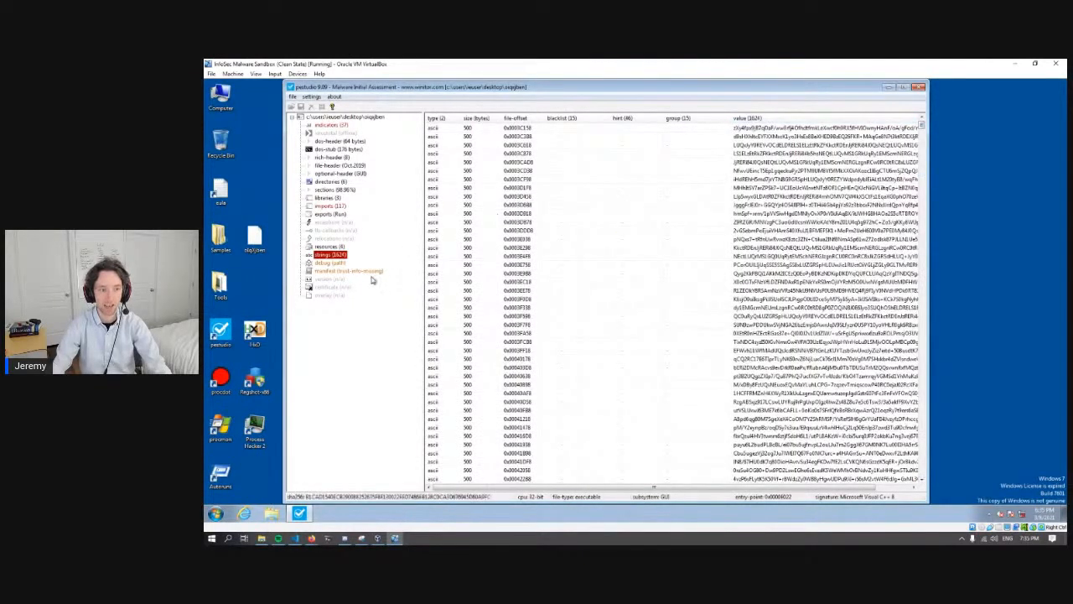
- Return to the sample's file properties, highlight its imphash, and compare it with the imports the hash is based on
{"action": "left_click", "coordinate": [921, 89]}
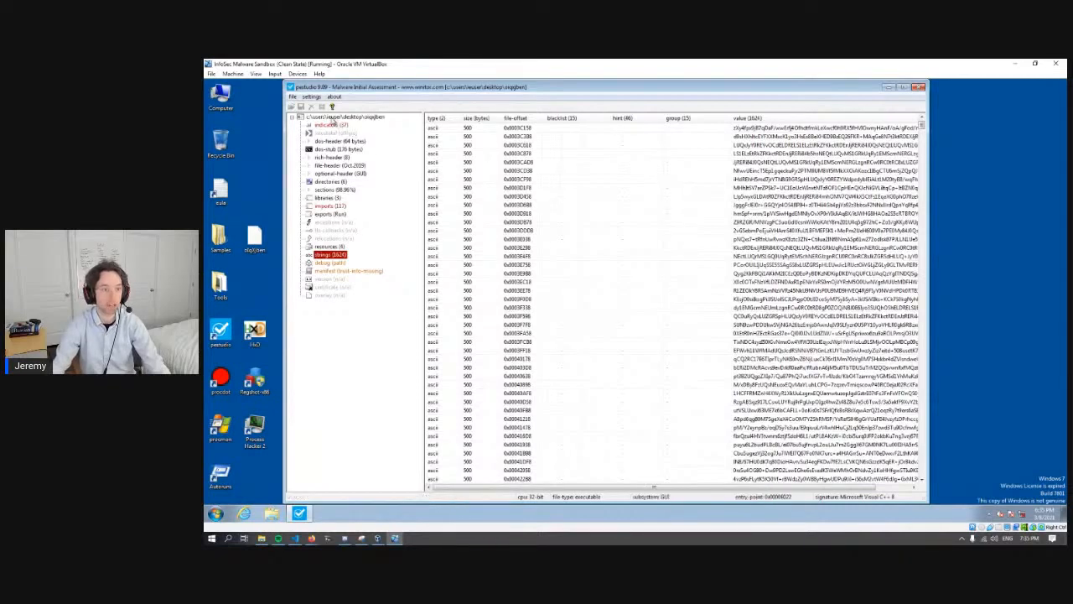
{"action": "left_click", "coordinate": [339, 118]}
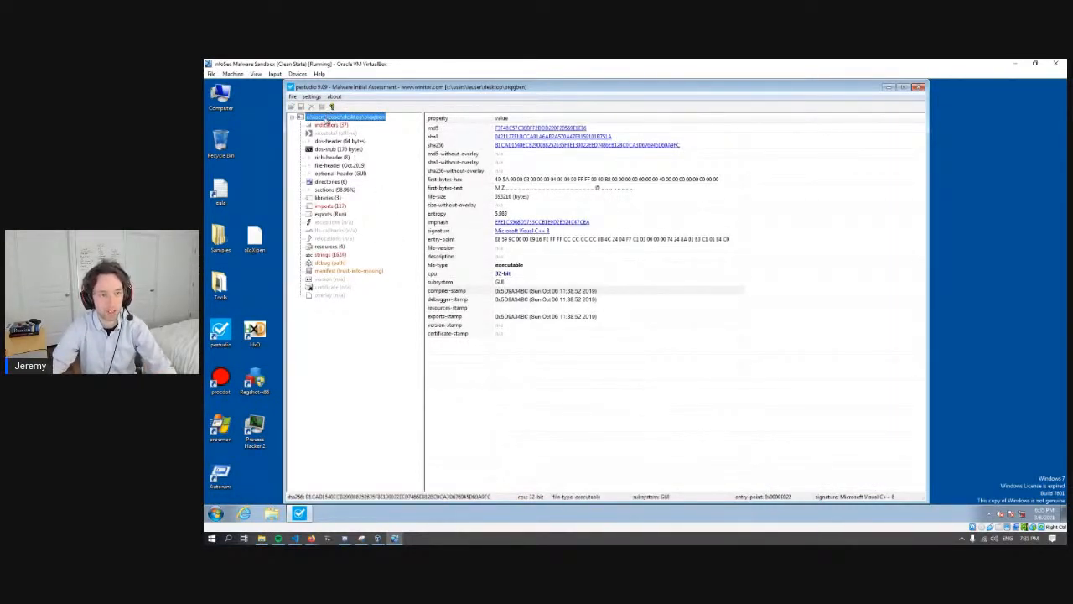
{"action": "left_click", "coordinate": [617, 223]}
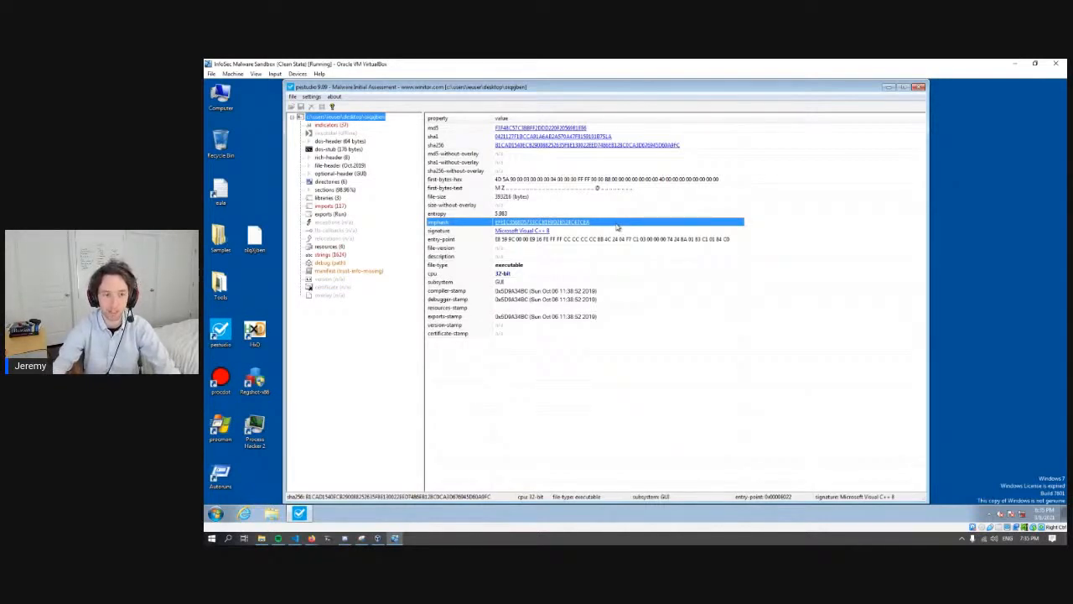
{"action": "left_click", "coordinate": [332, 205]}
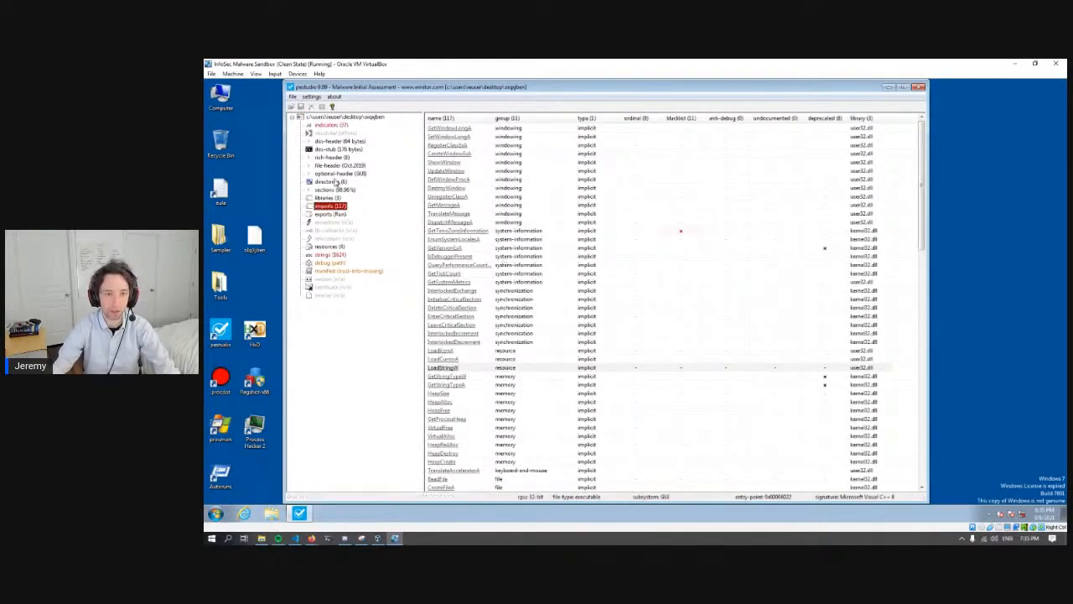
{"action": "left_click", "coordinate": [325, 124]}
{"action": "left_click", "coordinate": [323, 117]}
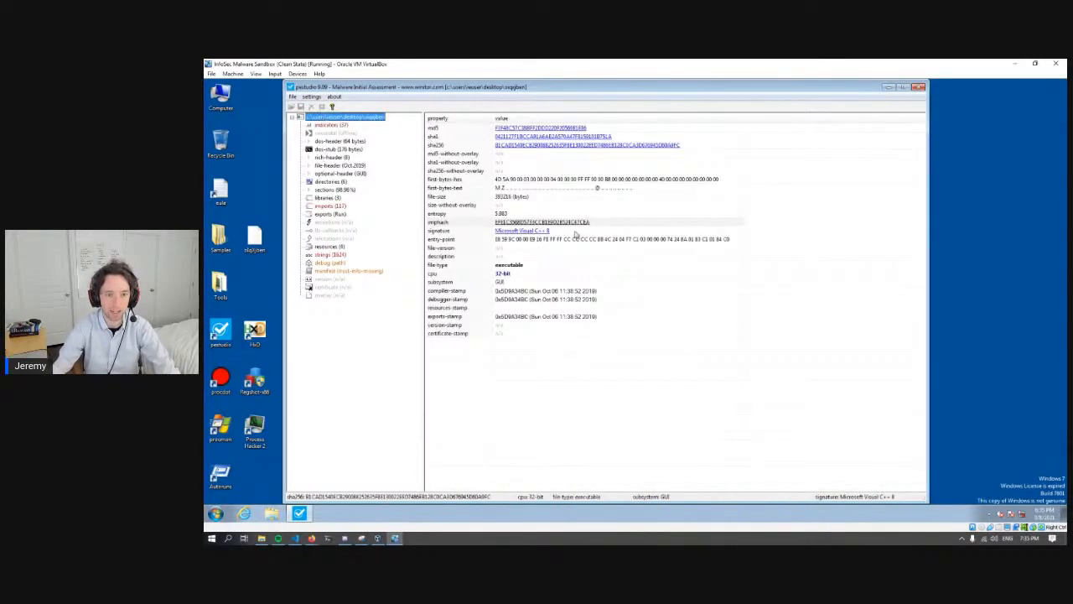
{"action": "left_click", "coordinate": [597, 225]}
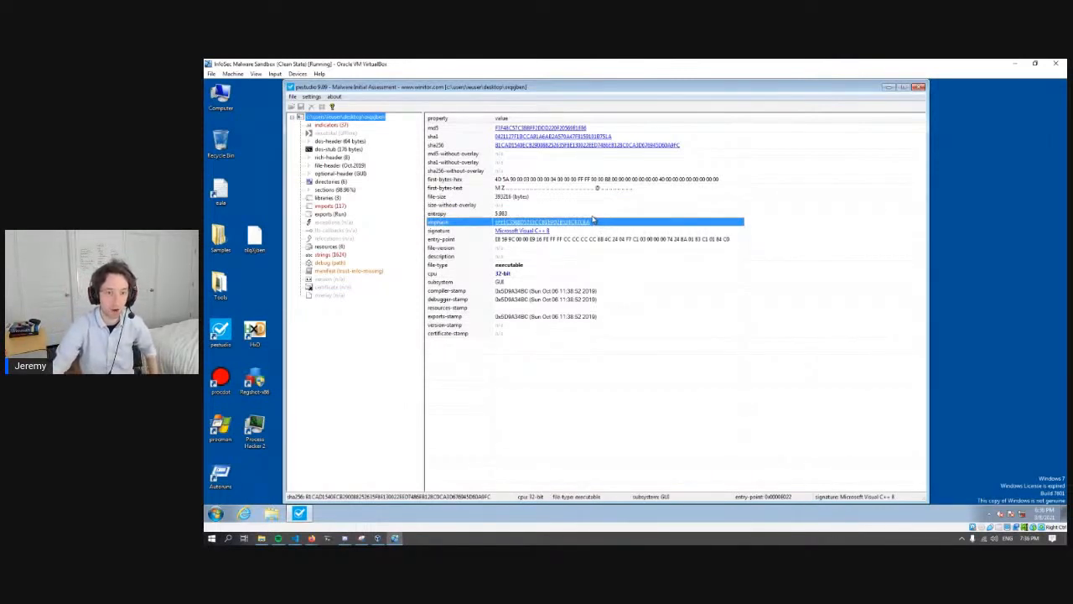
- Close pestudio and launch Process Hacker as administrator, allowing it to make changes and placing its window near the desktop's upper edge
{"action": "left_click", "coordinate": [919, 88]}
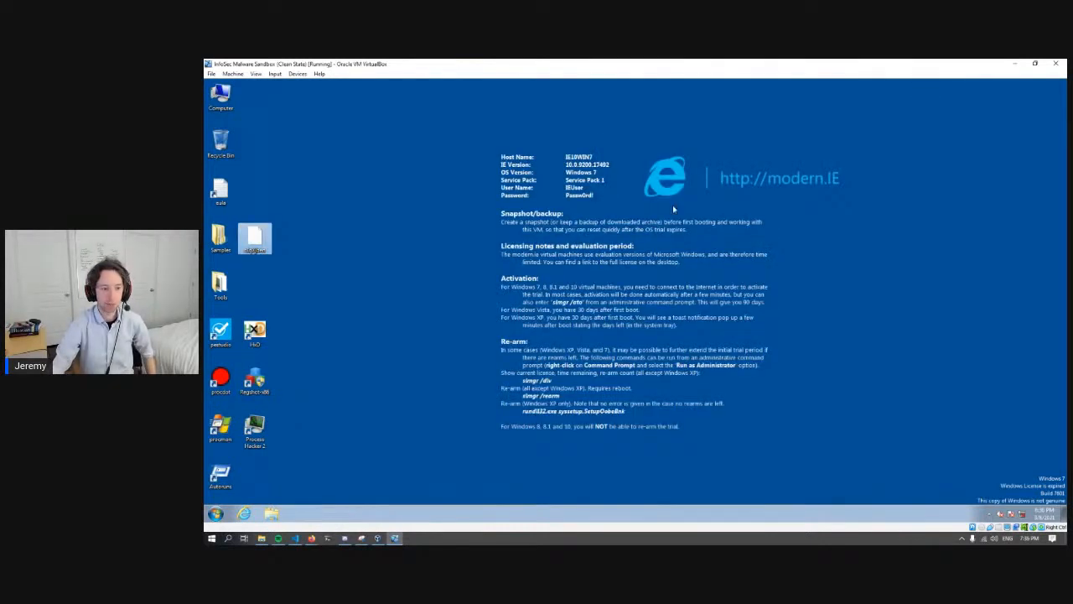
{"action": "left_click", "coordinate": [457, 248]}
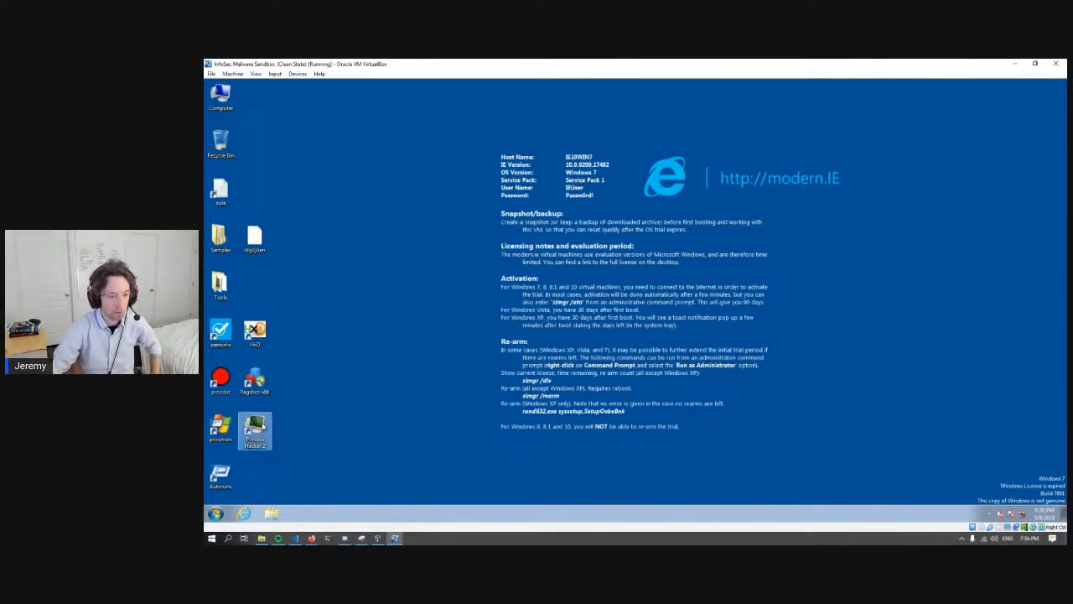
{"action": "right_click", "coordinate": [261, 424]}
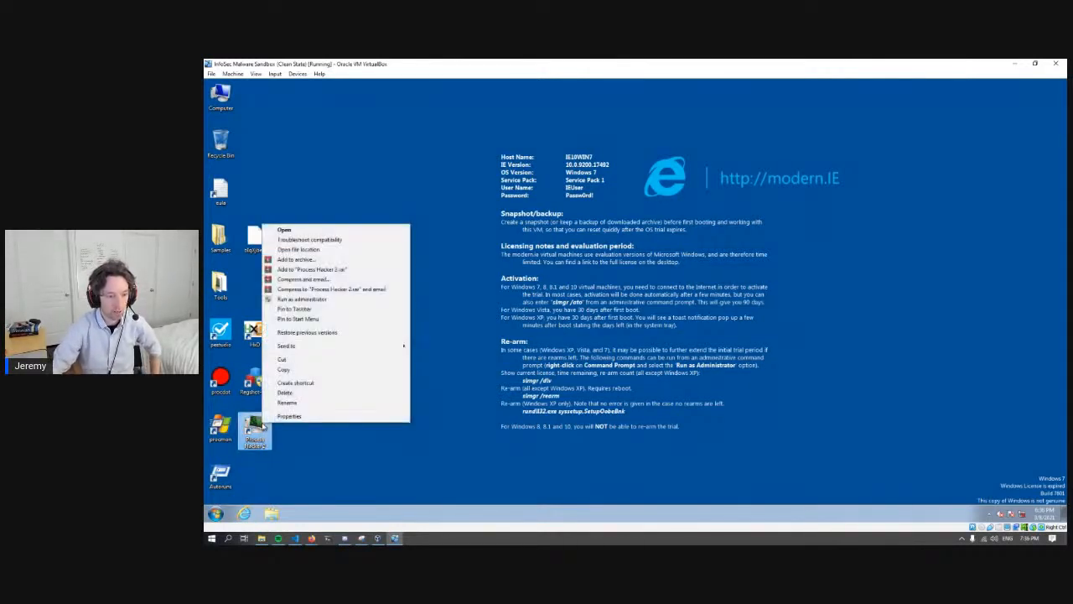
{"action": "left_click", "coordinate": [317, 300]}
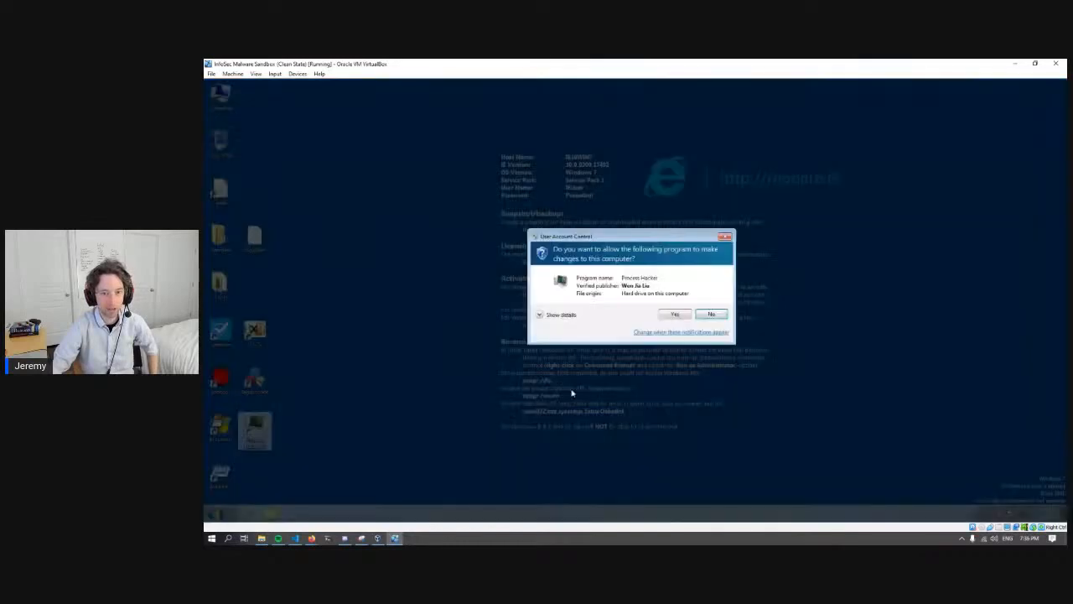
{"action": "left_click", "coordinate": [675, 314]}
{"action": "left_click_drag", "start_coordinate": [469, 134], "coordinate": [505, 61]}
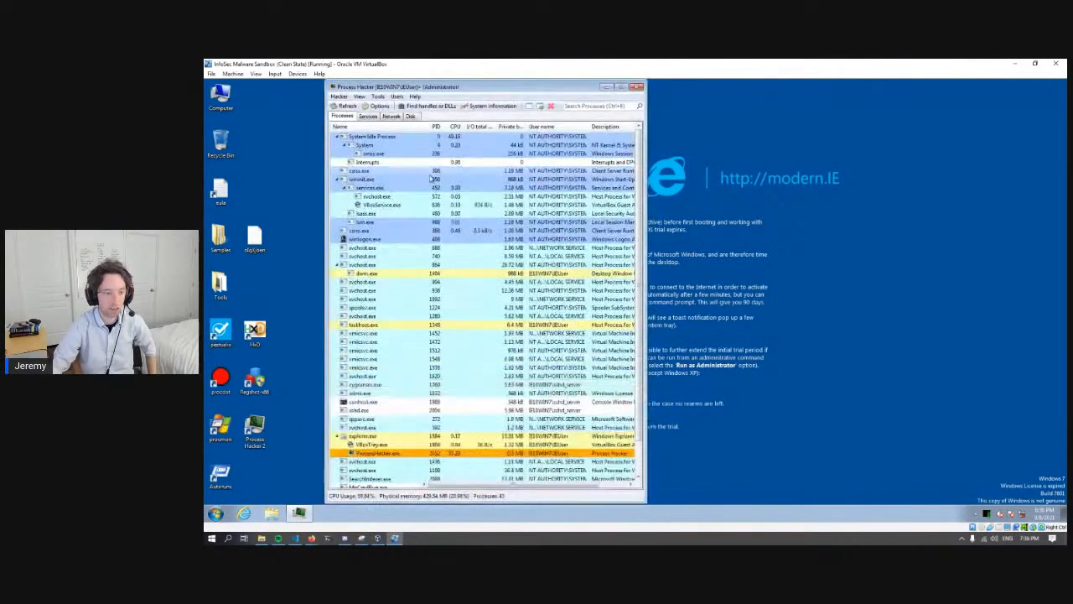
- Launch Process Monitor and apply its filter that includes only Process Create operations
{"action": "double_click", "coordinate": [227, 429]}
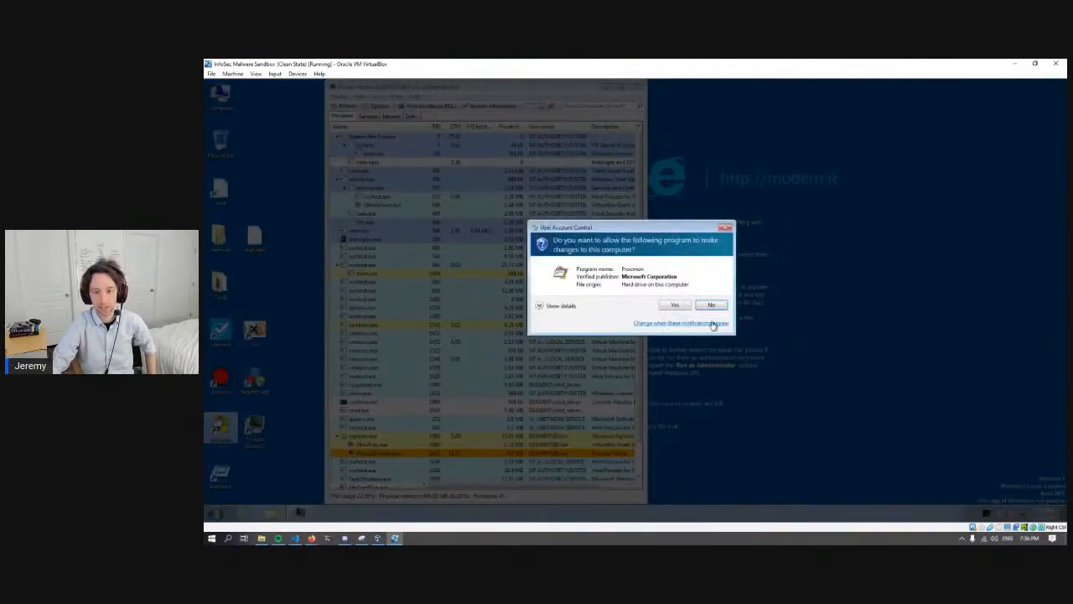
{"action": "left_click", "coordinate": [677, 307]}
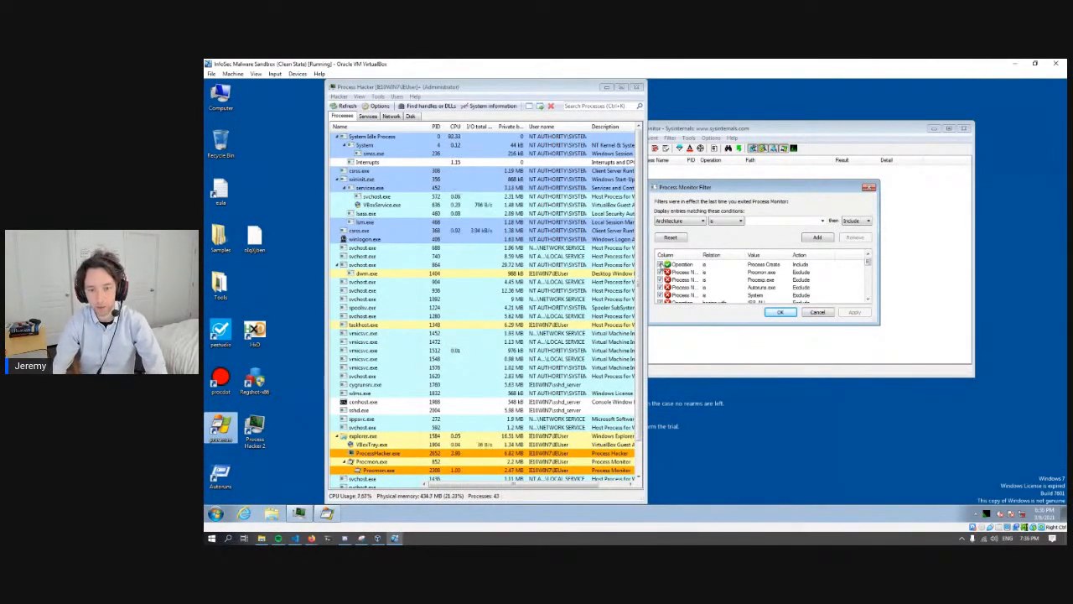
{"action": "left_click", "coordinate": [776, 313]}
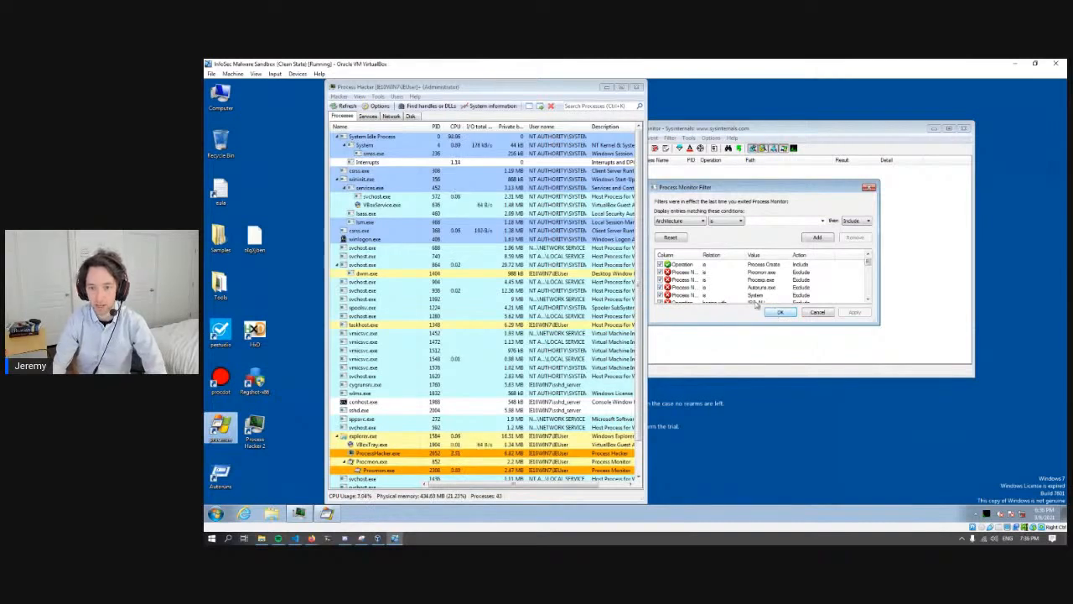
{"action": "left_click", "coordinate": [706, 265]}
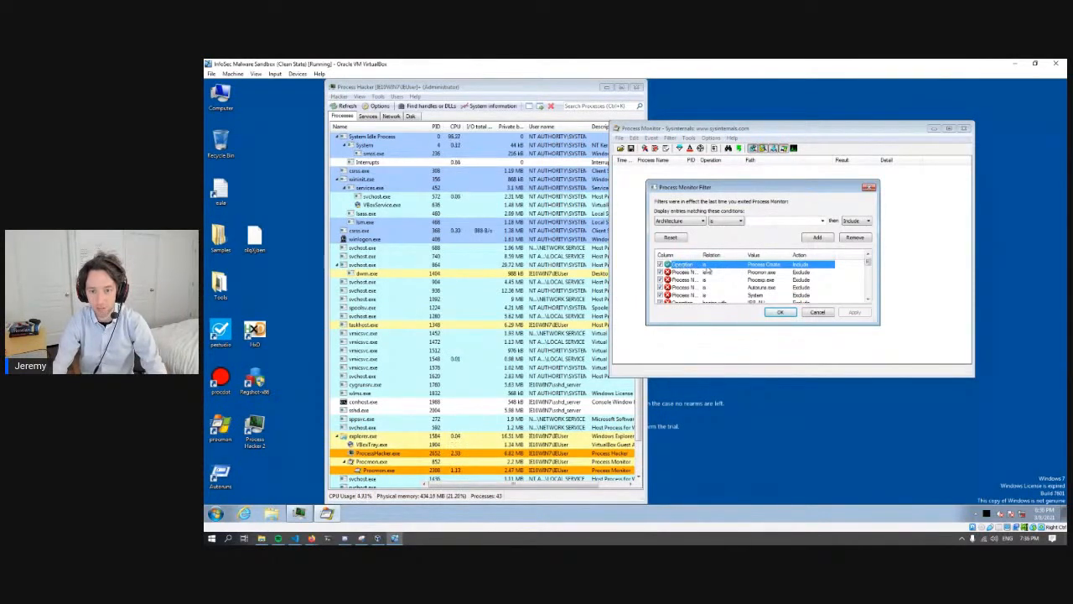
{"action": "left_click", "coordinate": [769, 315]}
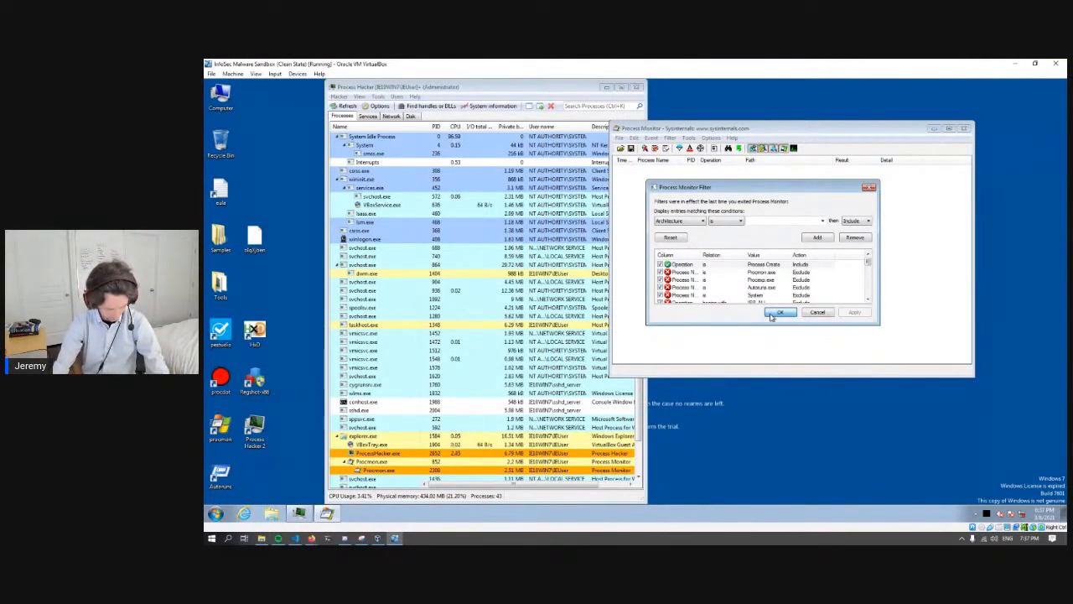
{"action": "left_click", "coordinate": [778, 313]}
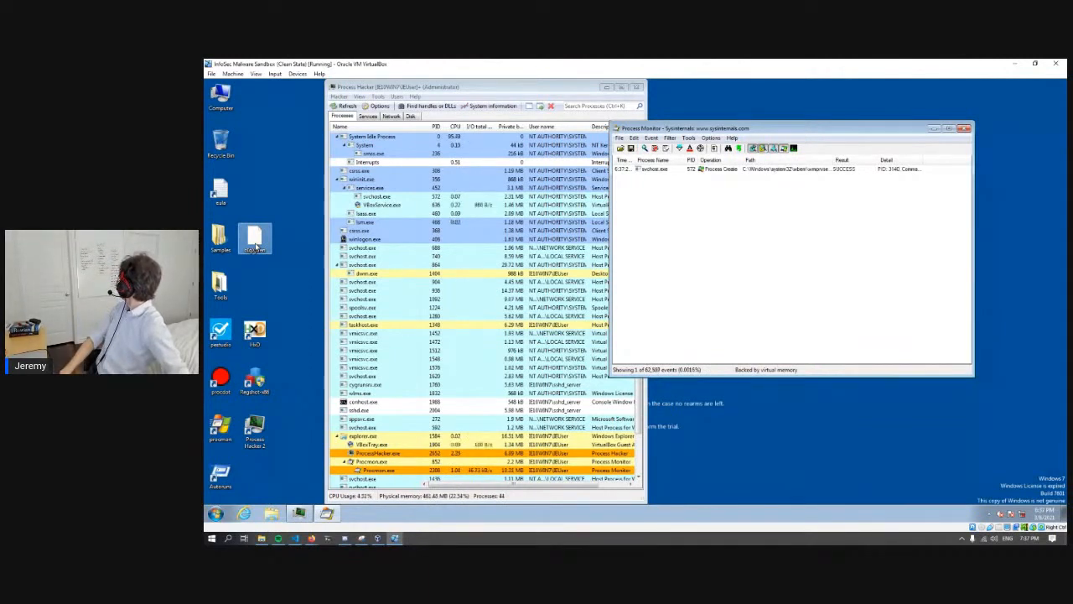
- Rename the extracted sample on the desktop by appending the .exe extension to its file name
{"action": "left_click", "coordinate": [257, 241]}
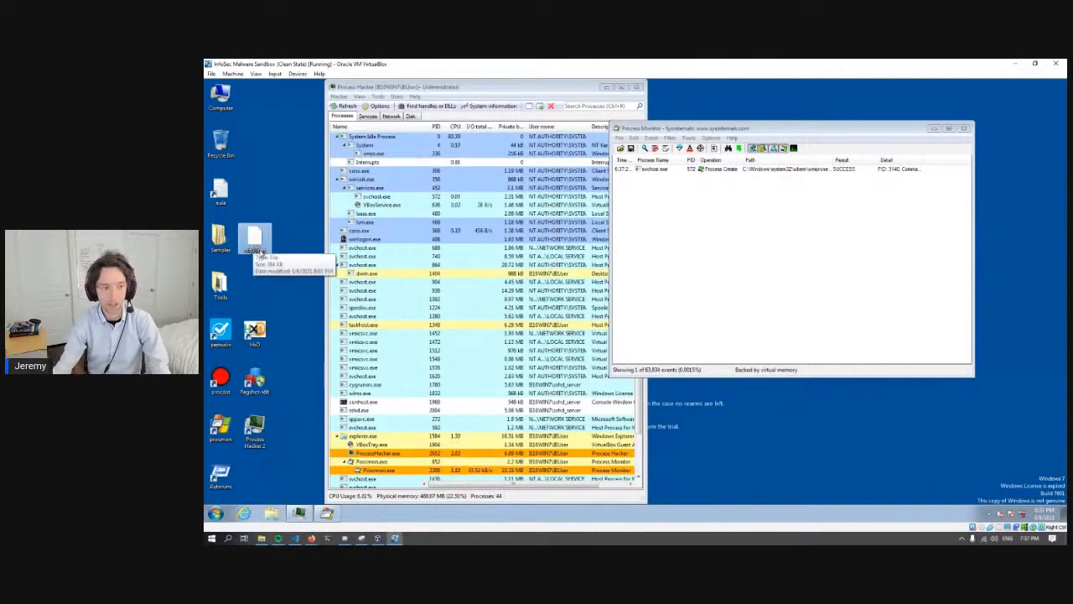
{"action": "right_click", "coordinate": [255, 247]}
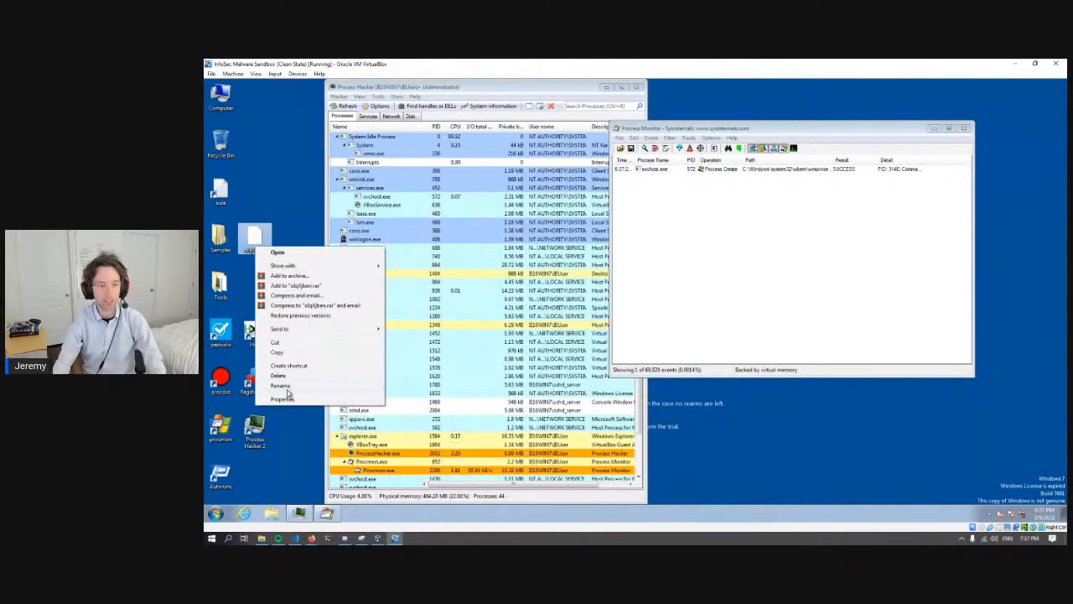
{"action": "left_click", "coordinate": [285, 386]}
{"action": "key", "text": "Right"}
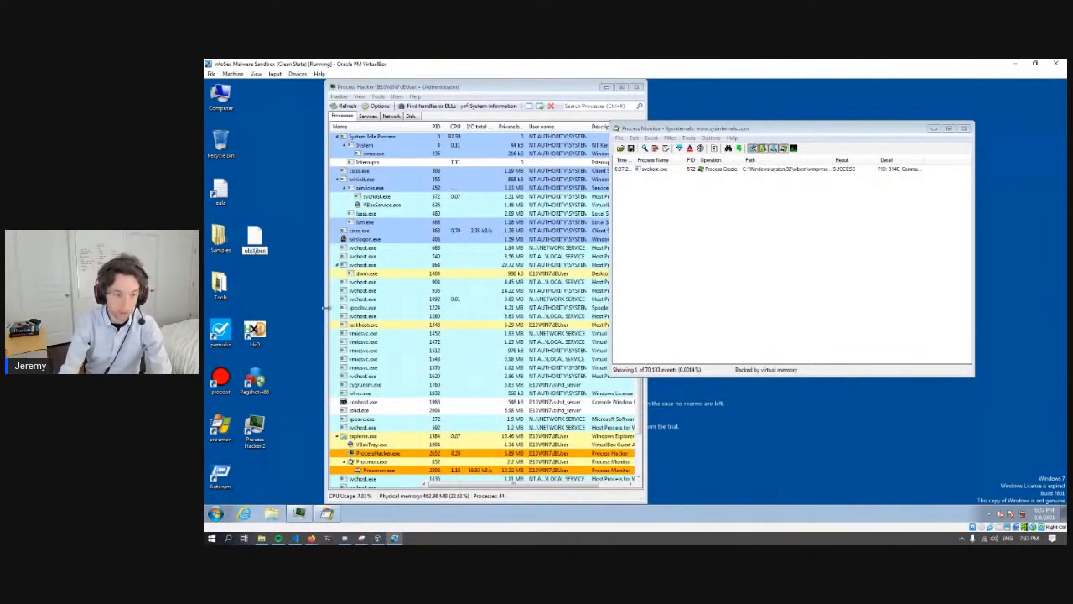
{"action": "type", "text": ".exe"}
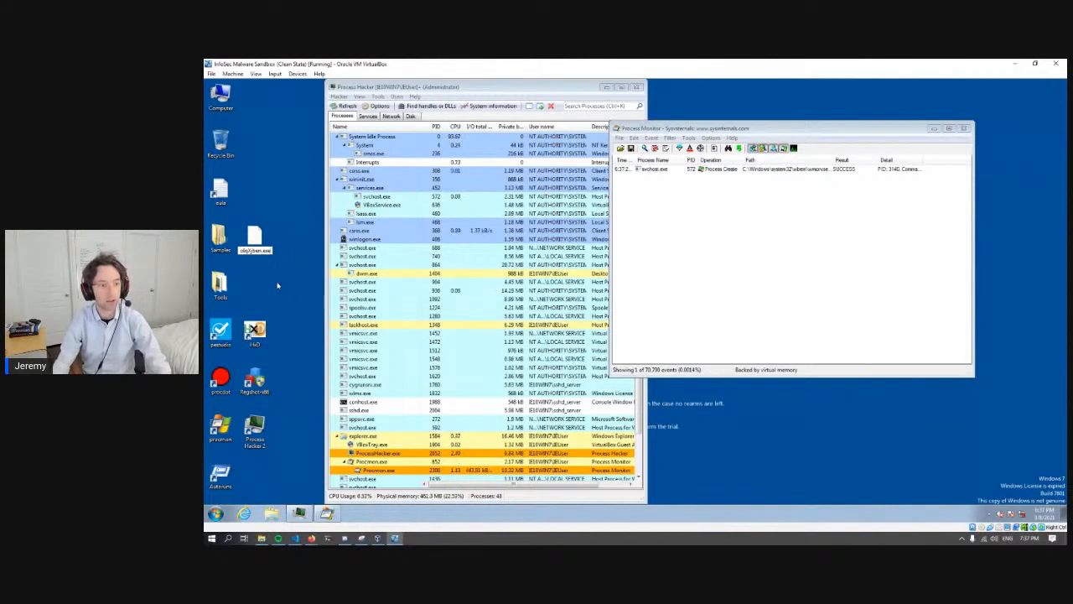
{"action": "key", "text": "Return"}
{"action": "left_click", "coordinate": [293, 314]}
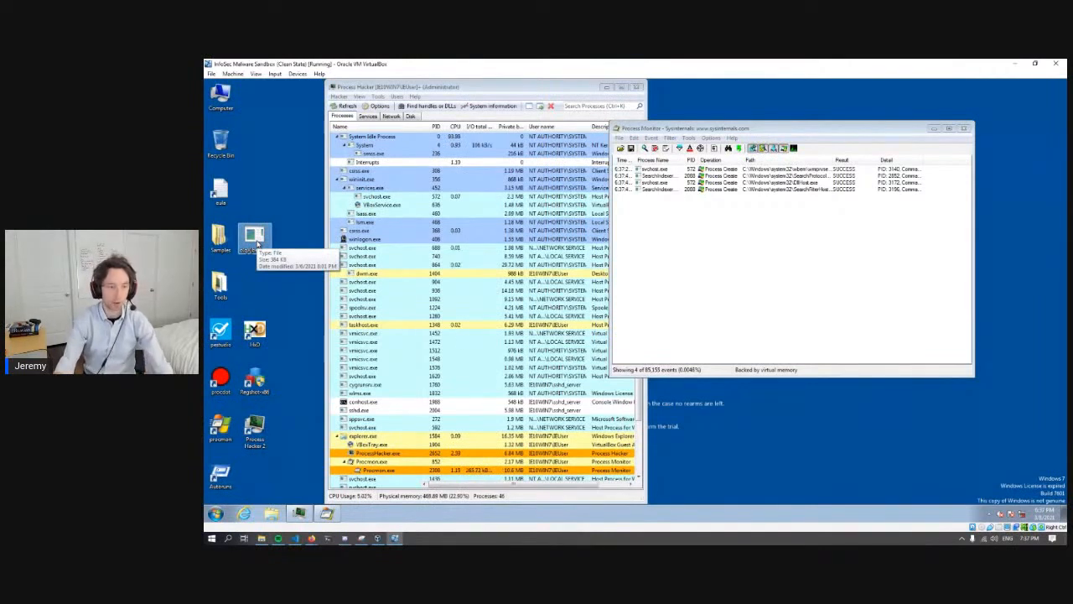
- Run the renamed sample and follow its processes at the end of Process Hacker's list, with Process Monitor moved clear beside it
{"action": "double_click", "coordinate": [255, 240]}
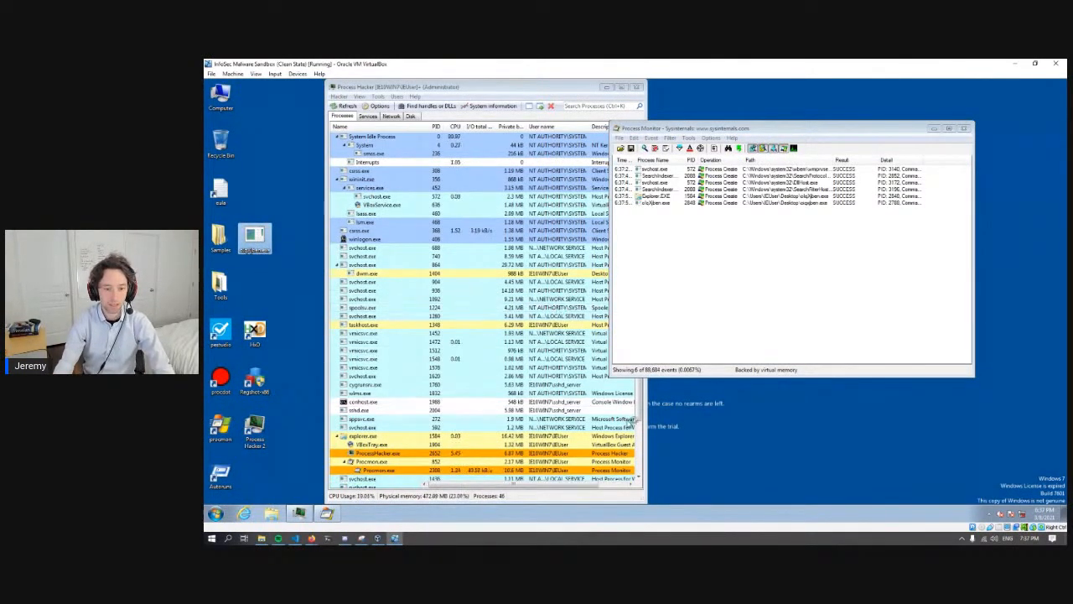
{"action": "left_click_drag", "start_coordinate": [639, 417], "coordinate": [644, 487]}
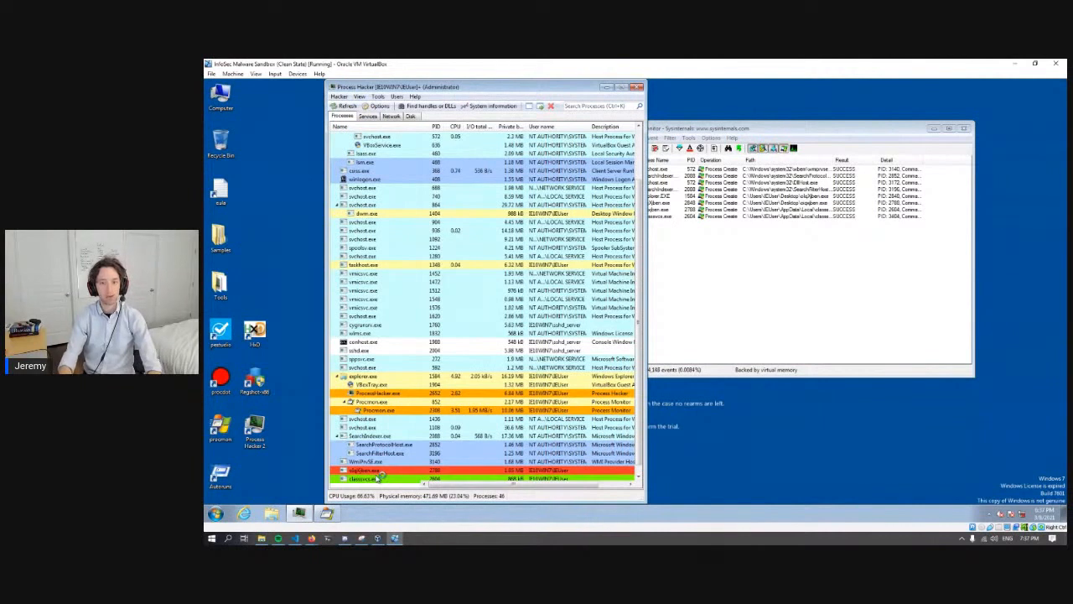
{"action": "left_click_drag", "start_coordinate": [759, 131], "coordinate": [805, 133]}
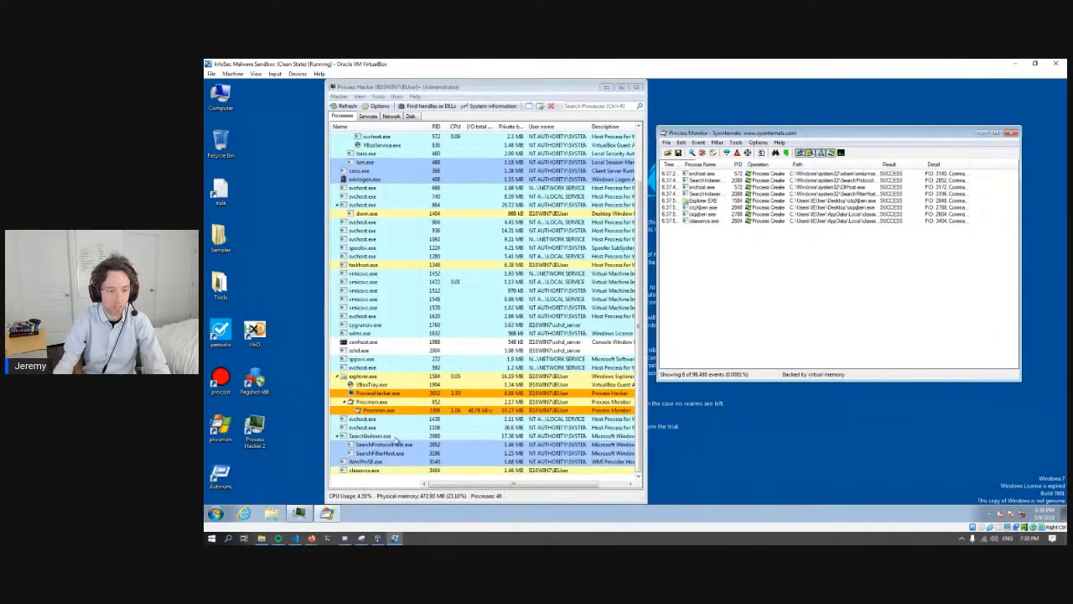
{"action": "left_click", "coordinate": [640, 375]}
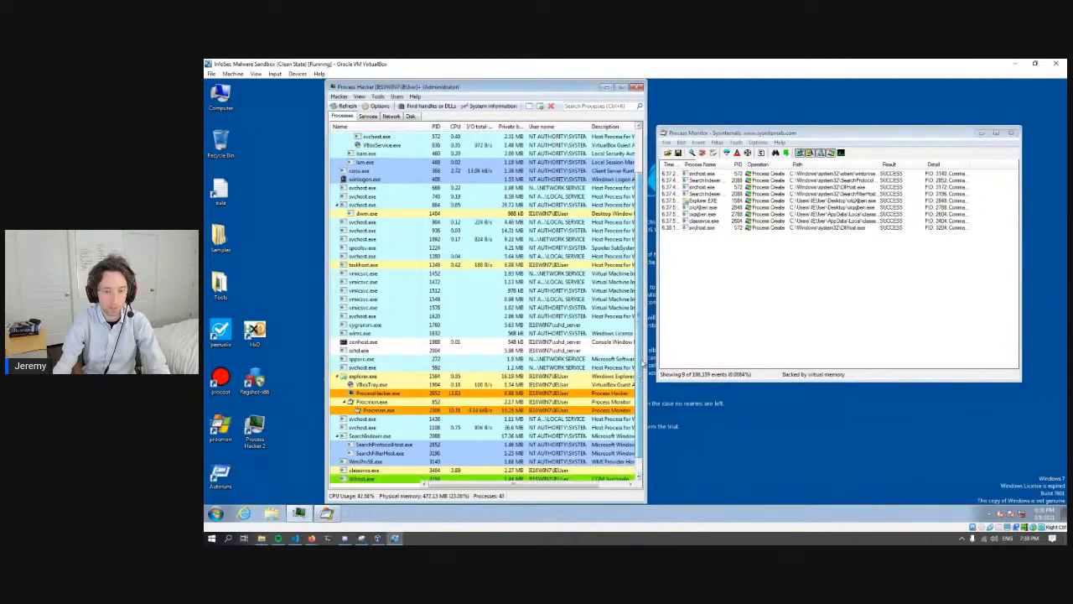
{"action": "scroll", "coordinate": [643, 363], "scroll_direction": "down", "scroll_amount": 1}
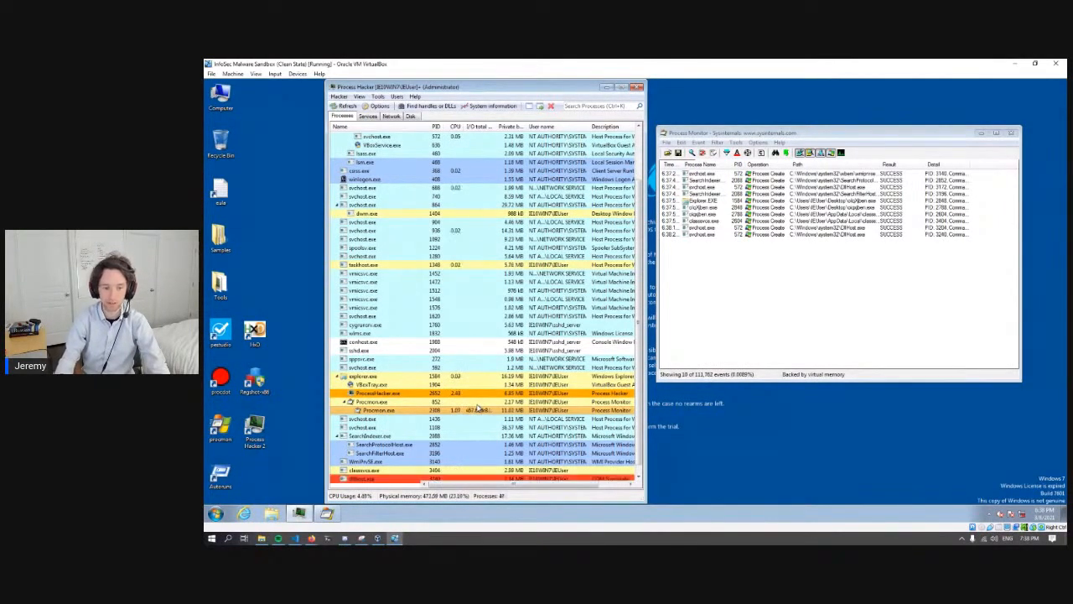
- Stop capturing events in Process Monitor
{"action": "left_click", "coordinate": [713, 335]}
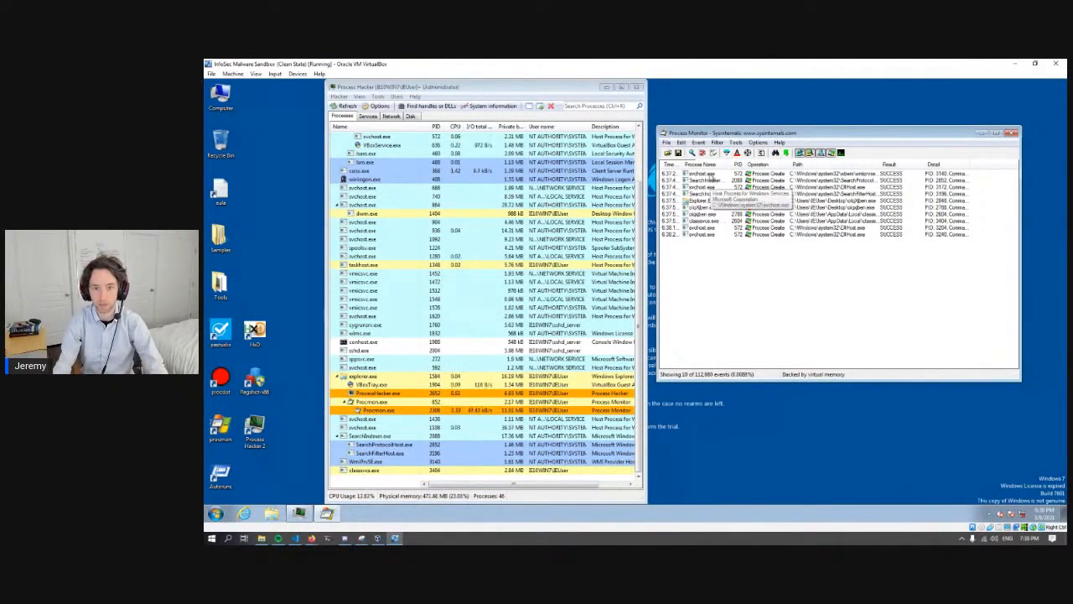
{"action": "left_click", "coordinate": [666, 143]}
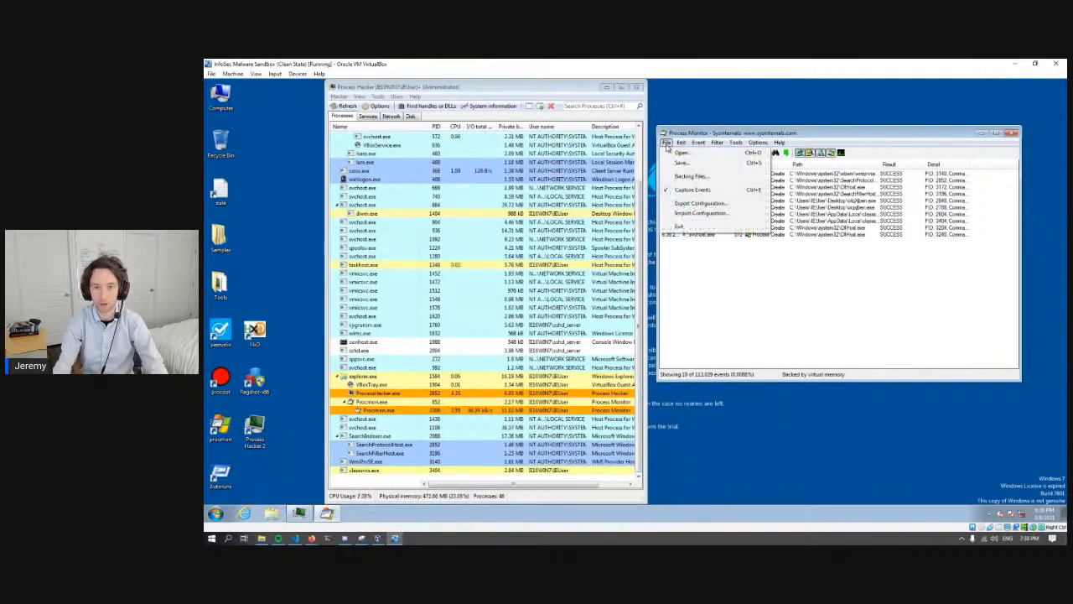
{"action": "left_click", "coordinate": [667, 144]}
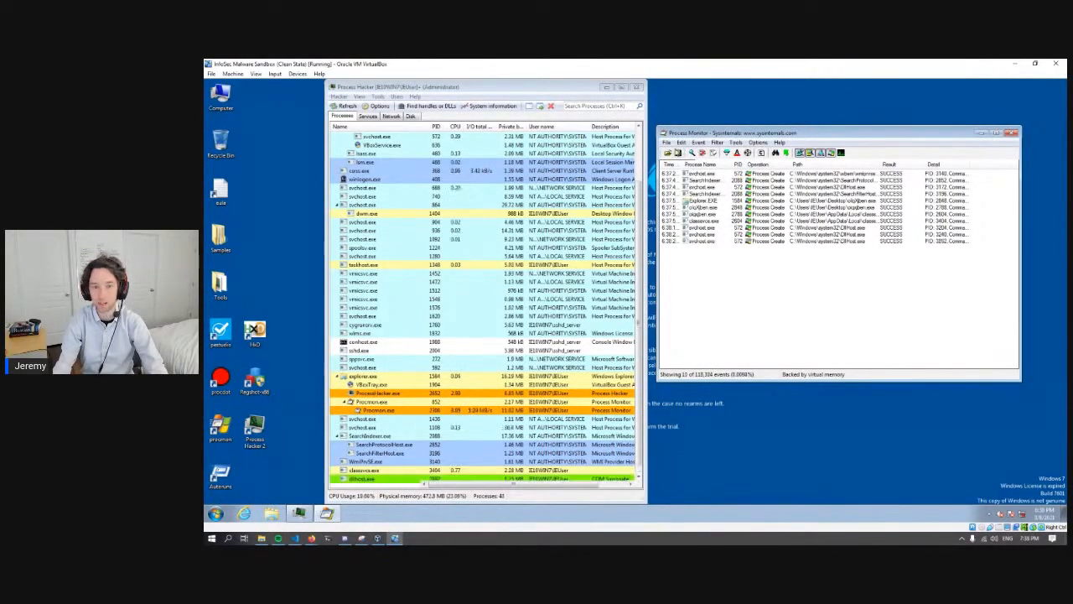
{"action": "left_click", "coordinate": [665, 143]}
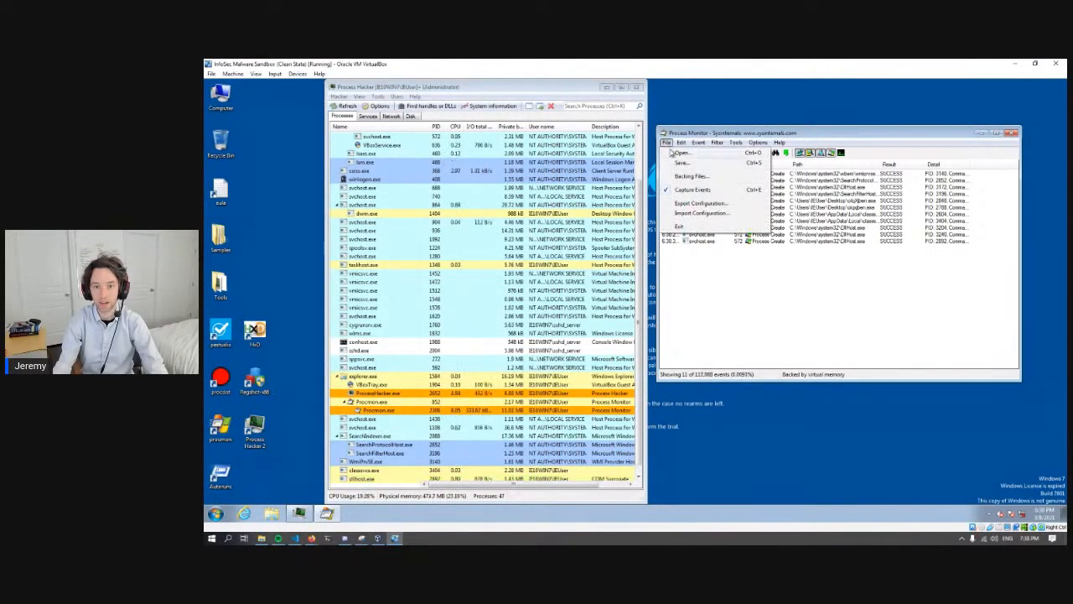
{"action": "left_click", "coordinate": [695, 191]}
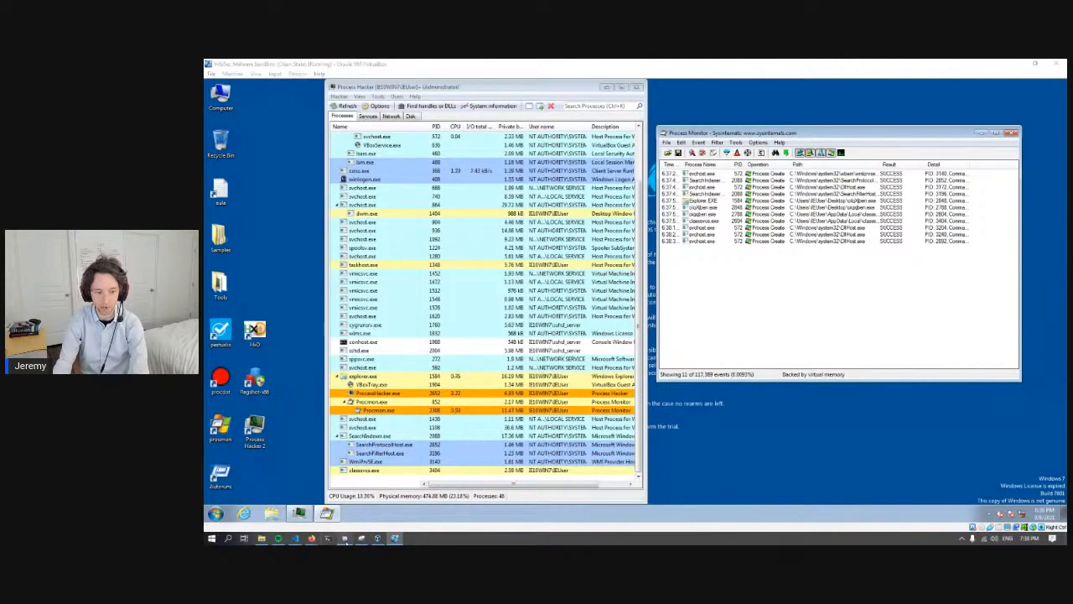
{"action": "left_click", "coordinate": [345, 538]}
{"action": "left_click", "coordinate": [344, 539]}
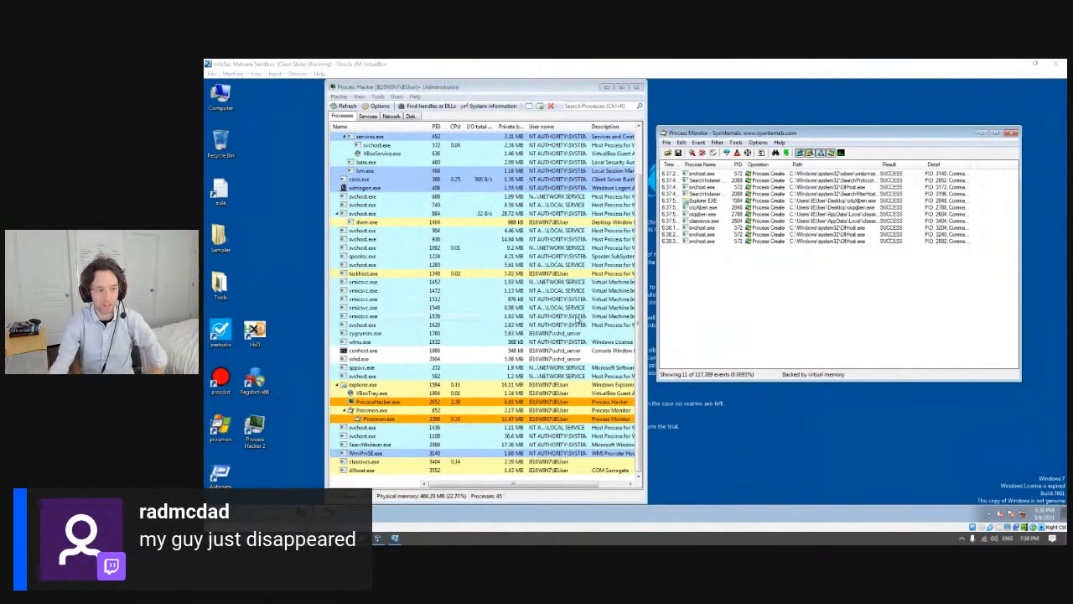
{"action": "left_click", "coordinate": [280, 306]}
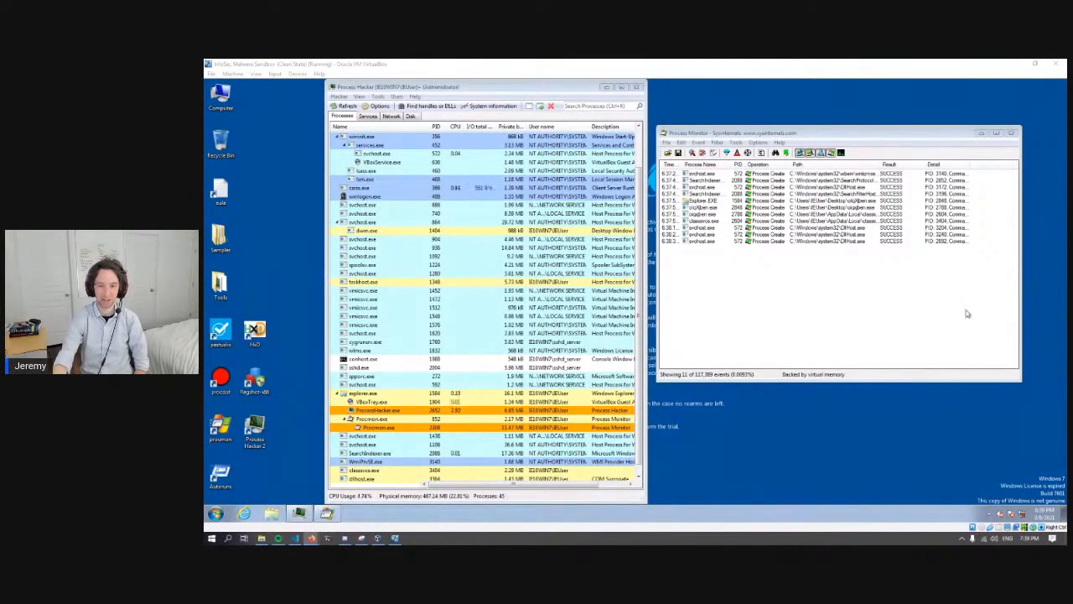
{"action": "left_click", "coordinate": [776, 300]}
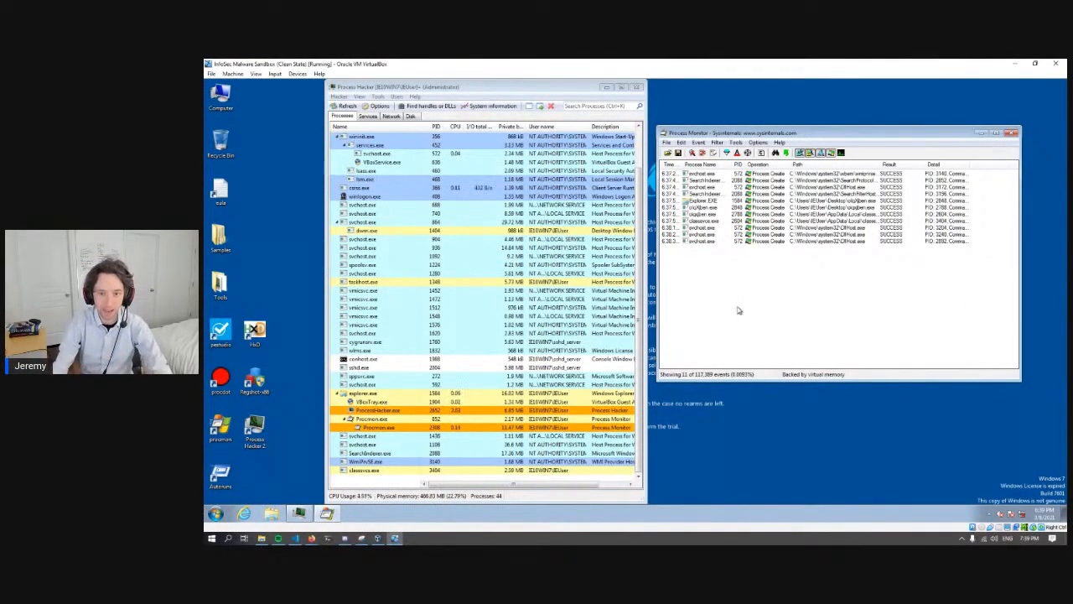
{"action": "left_click_drag", "start_coordinate": [268, 301], "coordinate": [246, 204]}
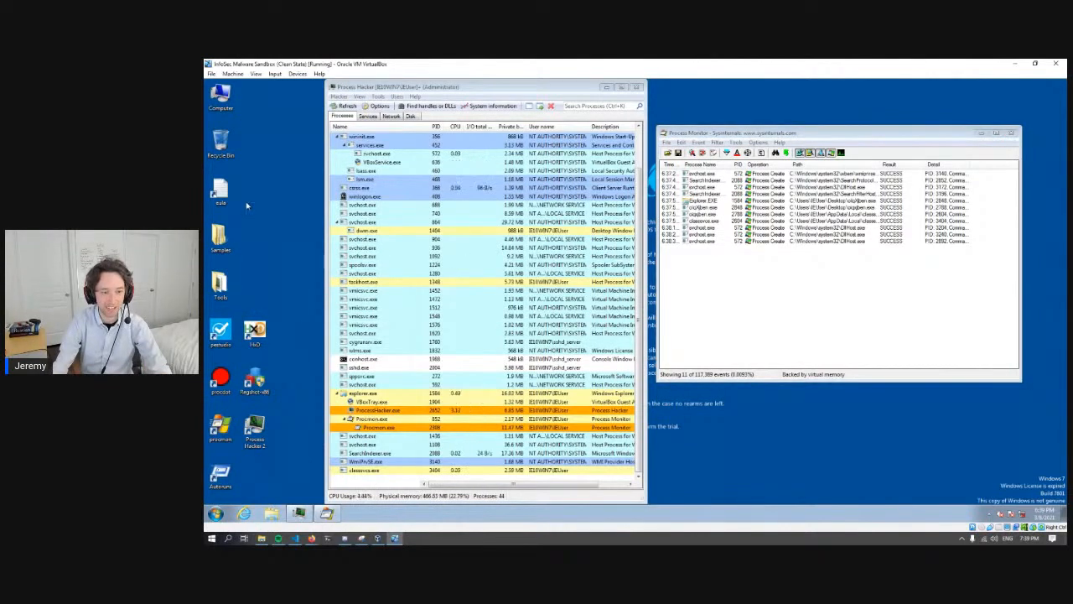
{"action": "left_click", "coordinate": [794, 319]}
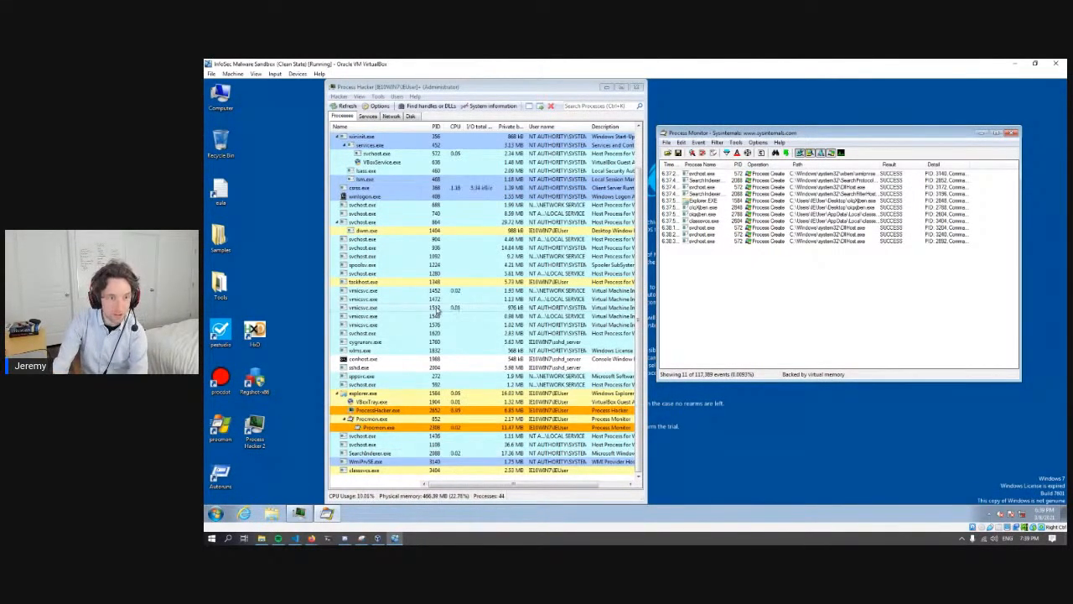
- Examine the file path of the process launched from AppData\Local in Process Hacker and compare it with its Process Monitor entry
{"action": "left_click_drag", "start_coordinate": [638, 342], "coordinate": [646, 255]}
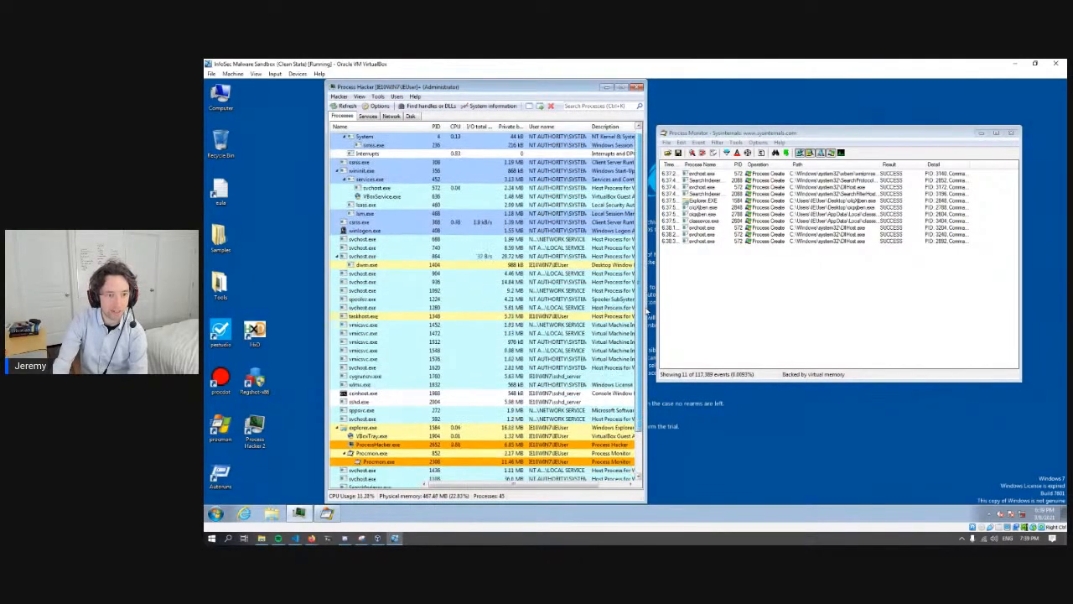
{"action": "scroll", "coordinate": [653, 312], "scroll_direction": "down", "scroll_amount": 2}
{"action": "scroll", "coordinate": [652, 312], "scroll_direction": "up", "scroll_amount": 3}
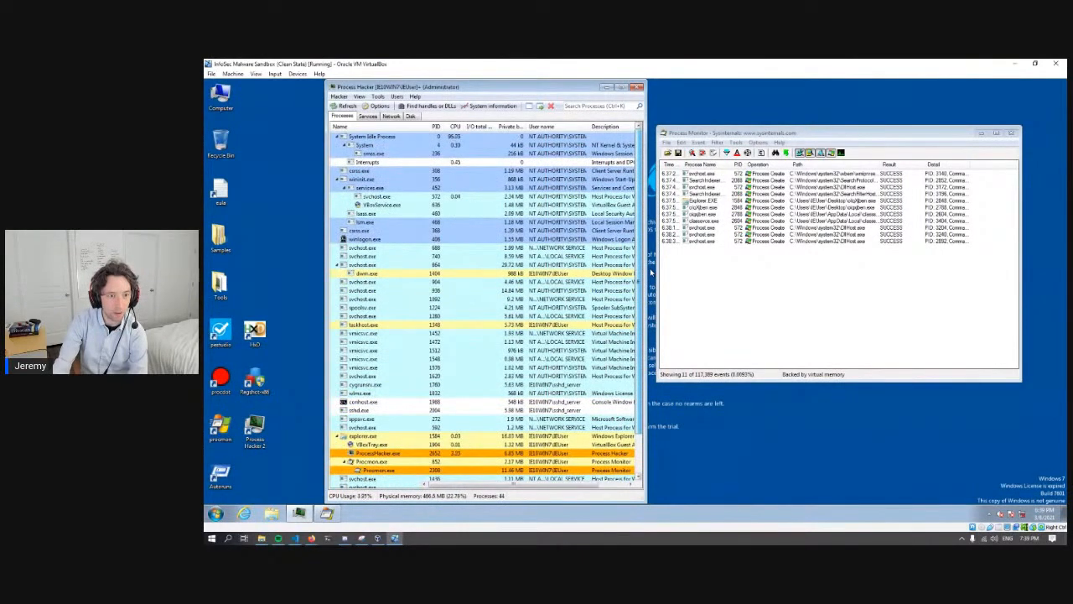
{"action": "scroll", "coordinate": [653, 318], "scroll_direction": "down", "scroll_amount": 2}
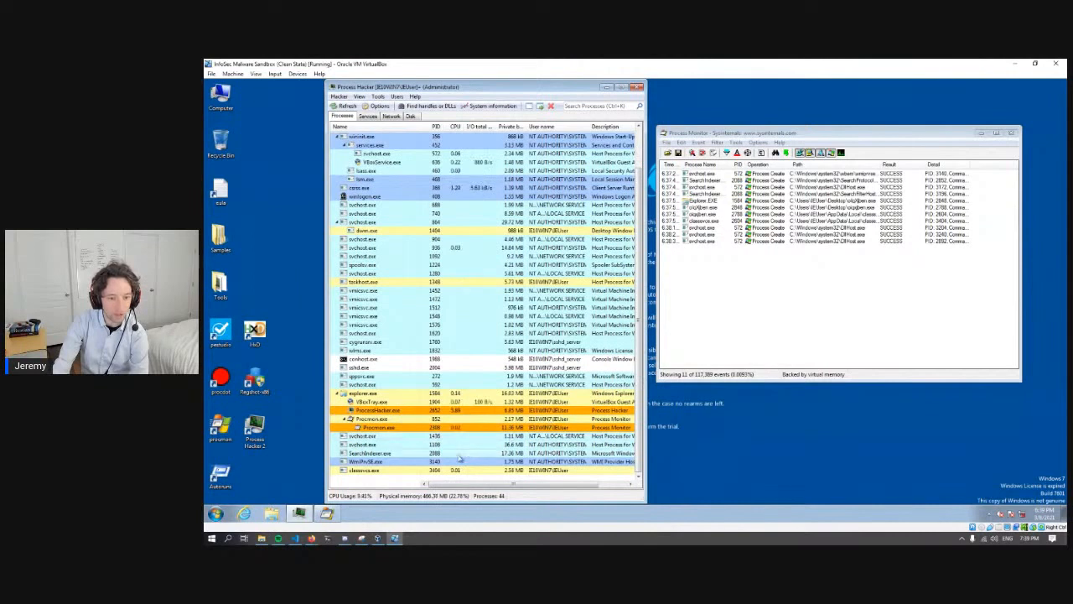
{"action": "mouse_move", "coordinate": [388, 475]}
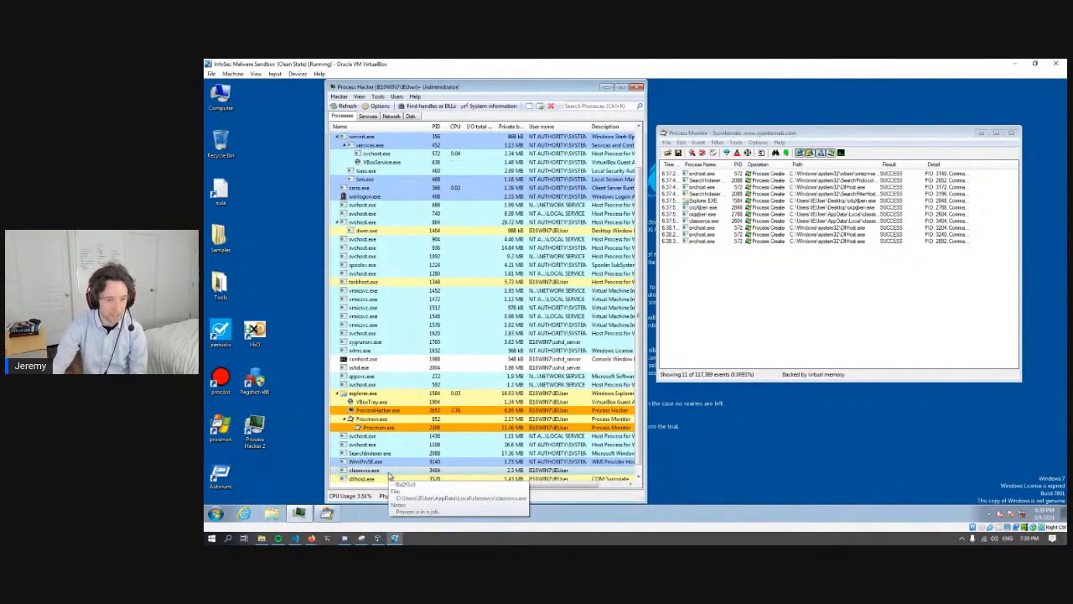
{"action": "left_click", "coordinate": [718, 221]}
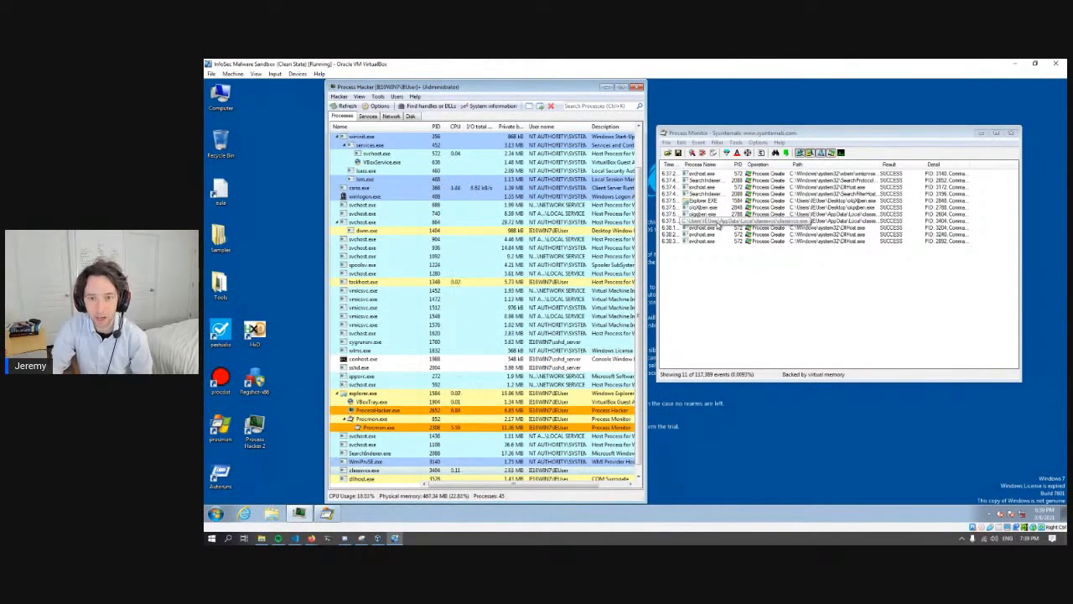
- Examine the process creation entries in Process Monitor for the sample, its AppData\Local copy and the following svchost.exe rows
{"action": "left_click", "coordinate": [719, 208]}
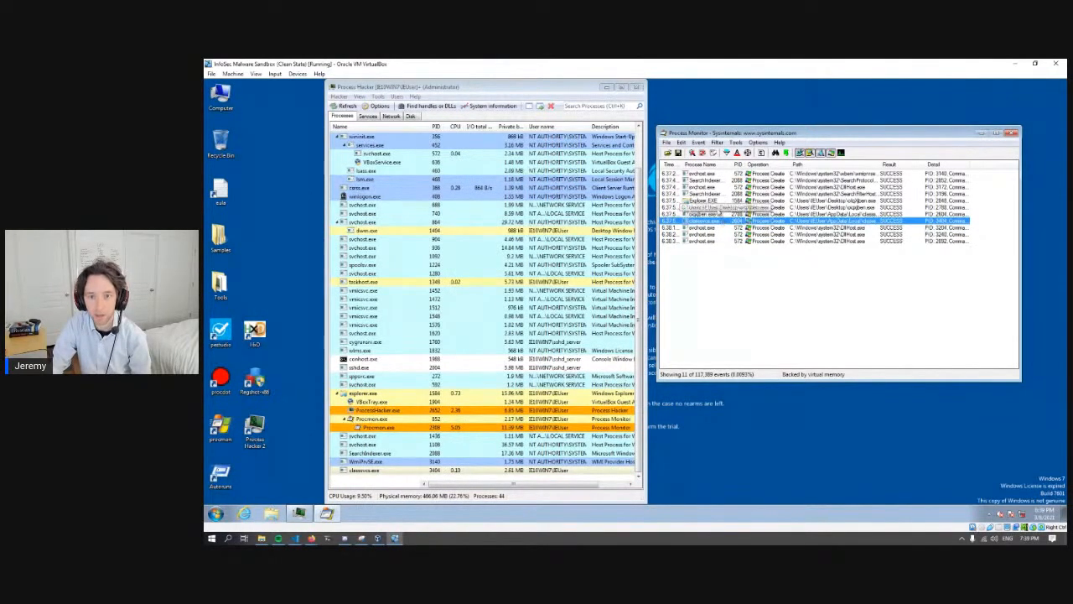
{"action": "left_click", "coordinate": [719, 215]}
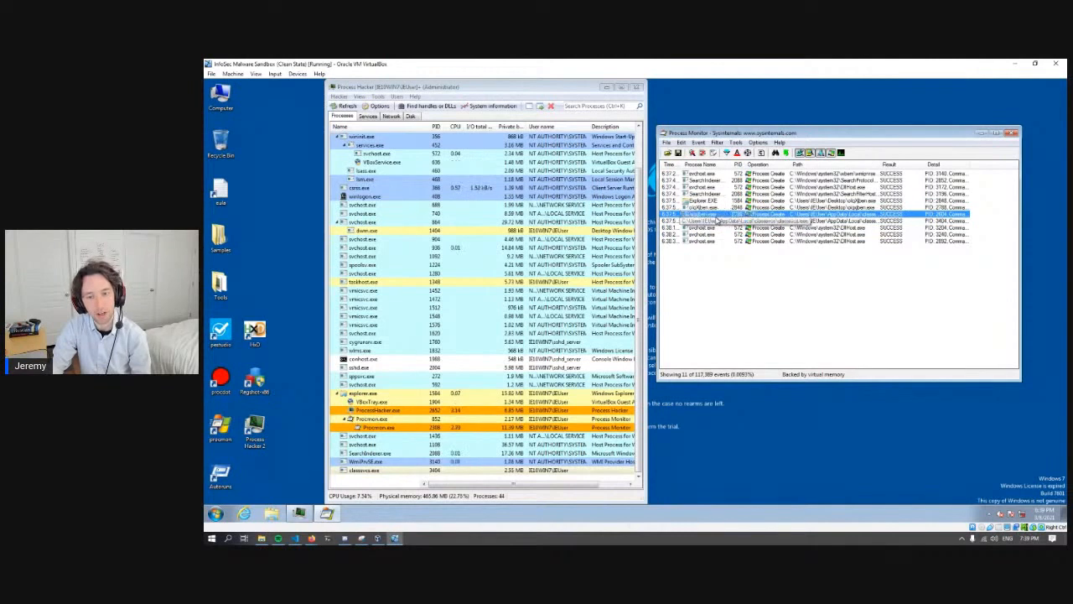
{"action": "left_click", "coordinate": [730, 309]}
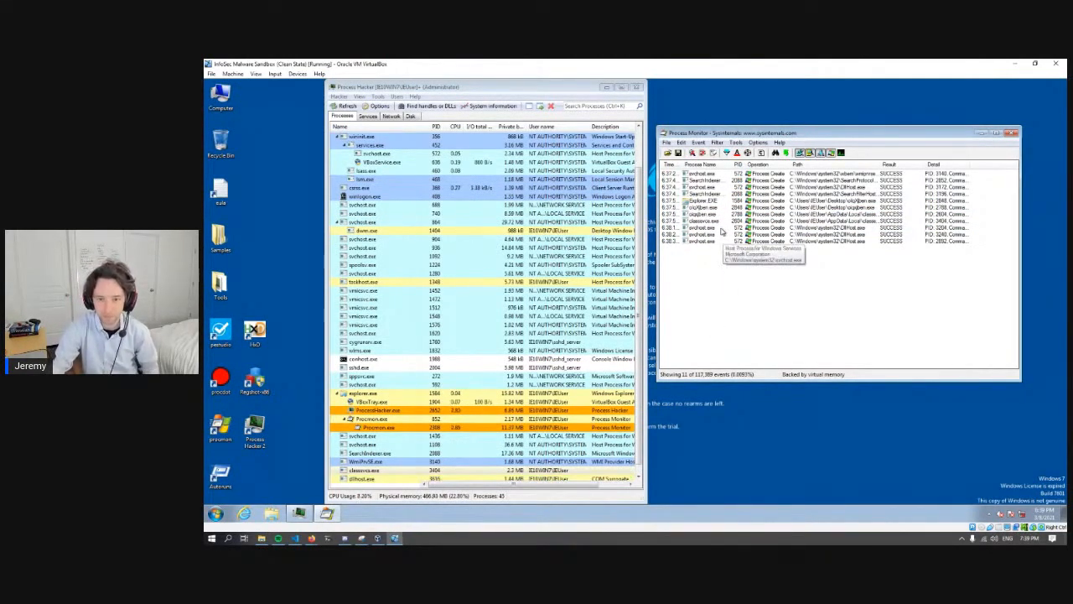
{"action": "left_click", "coordinate": [715, 229]}
{"action": "left_click", "coordinate": [705, 236]}
{"action": "left_click", "coordinate": [643, 350]}
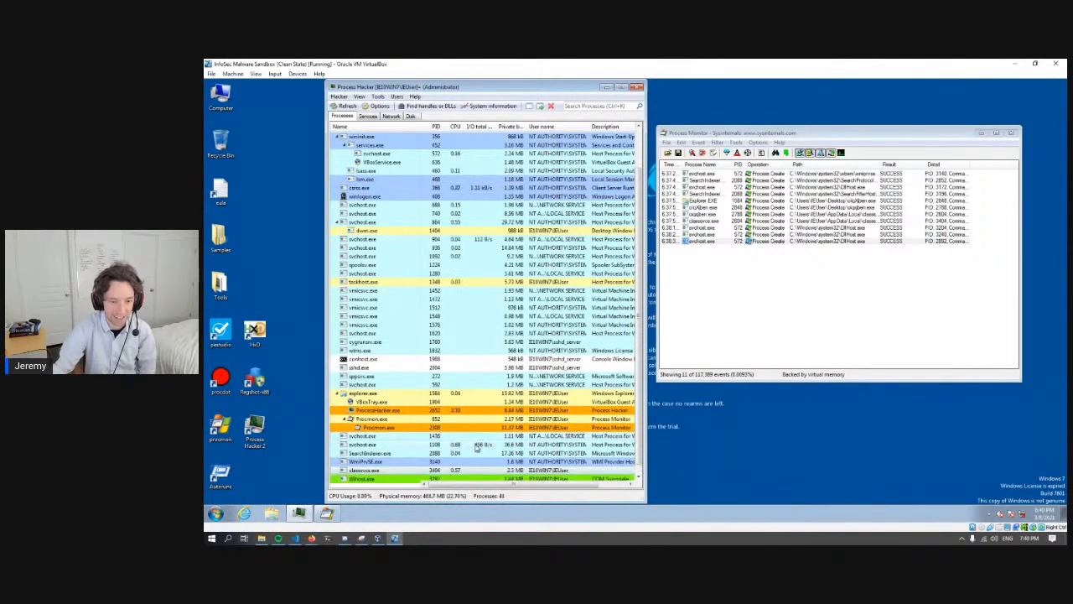
- Open the properties of the AppData\Local process with PID 3404 in Process Hacker and move the window clear of the screen edge
{"action": "scroll", "coordinate": [427, 465], "scroll_direction": "down", "scroll_amount": 1}
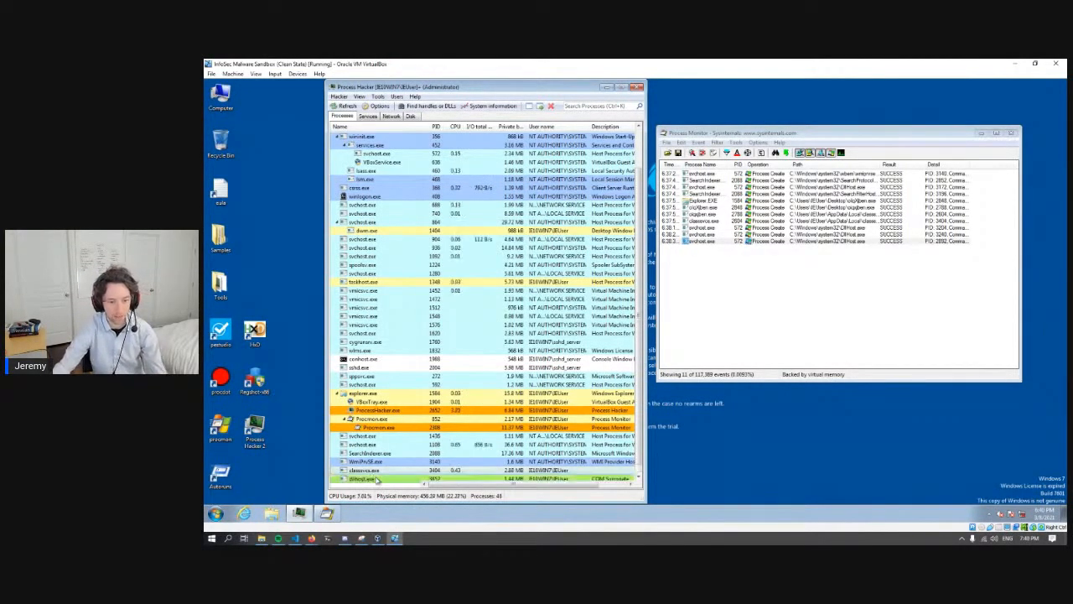
{"action": "scroll", "coordinate": [377, 479], "scroll_direction": "down", "scroll_amount": 1}
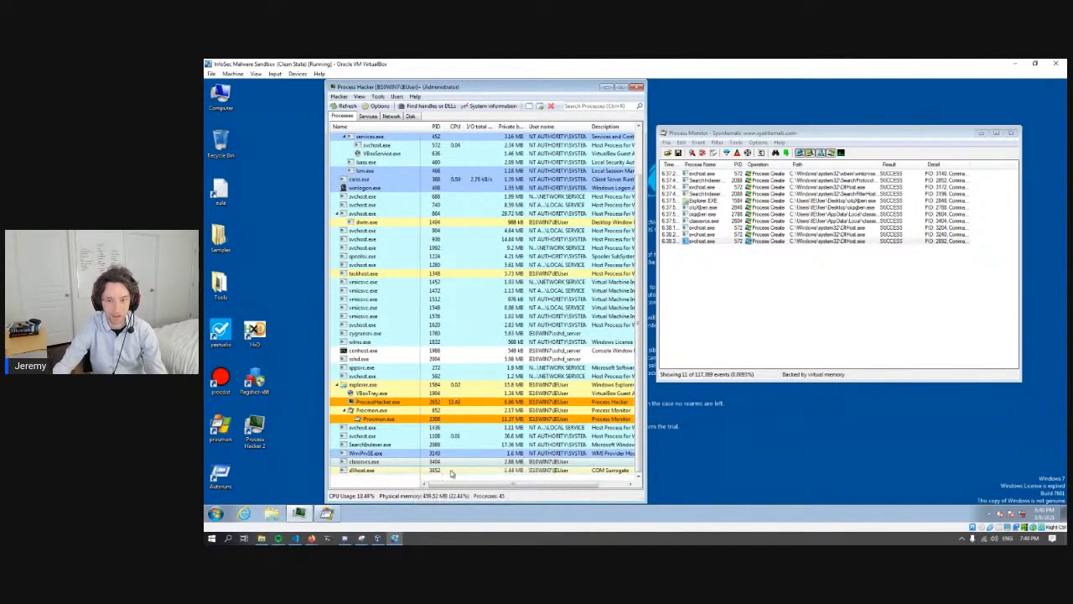
{"action": "right_click", "coordinate": [369, 461]}
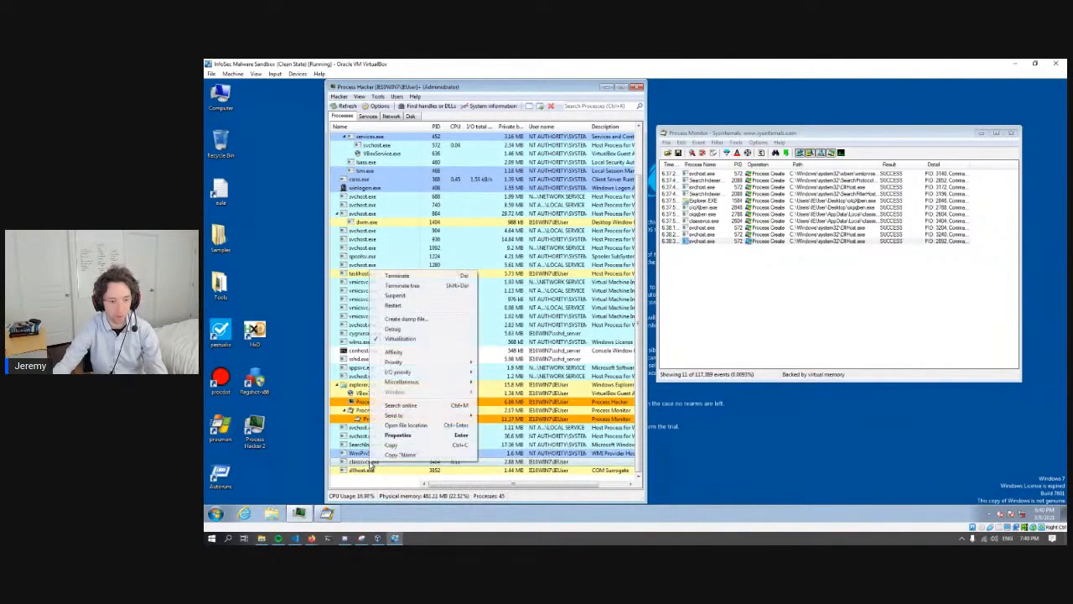
{"action": "left_click", "coordinate": [371, 466]}
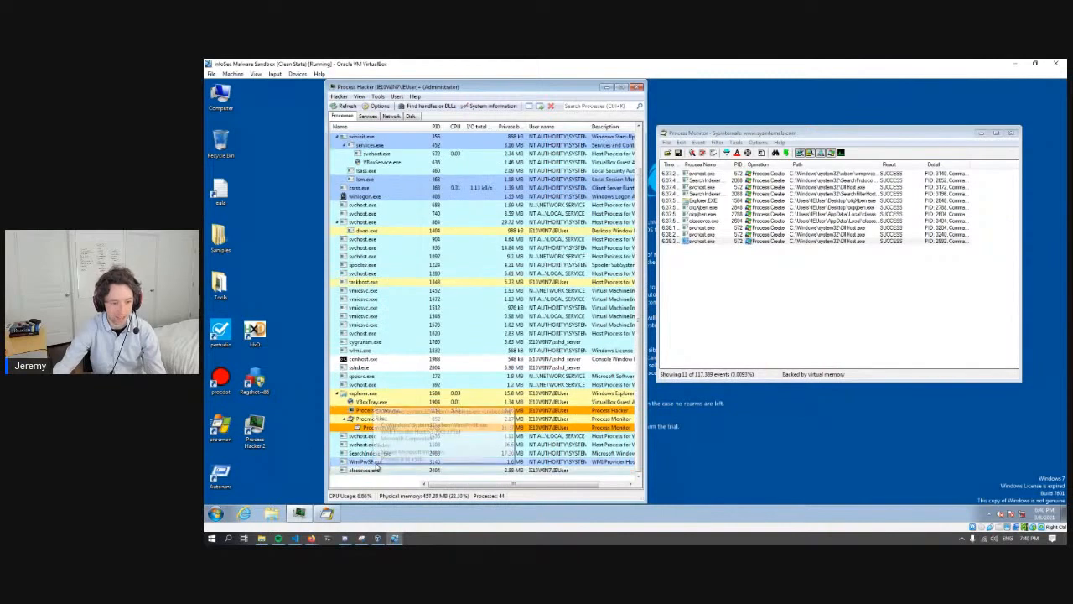
{"action": "right_click", "coordinate": [386, 469]}
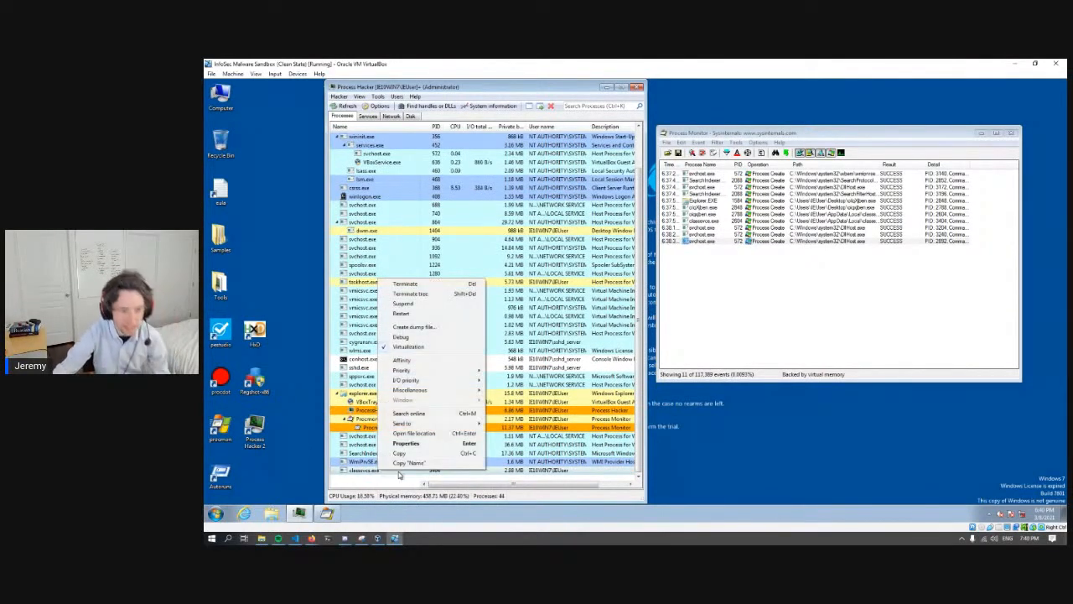
{"action": "left_click", "coordinate": [415, 447]}
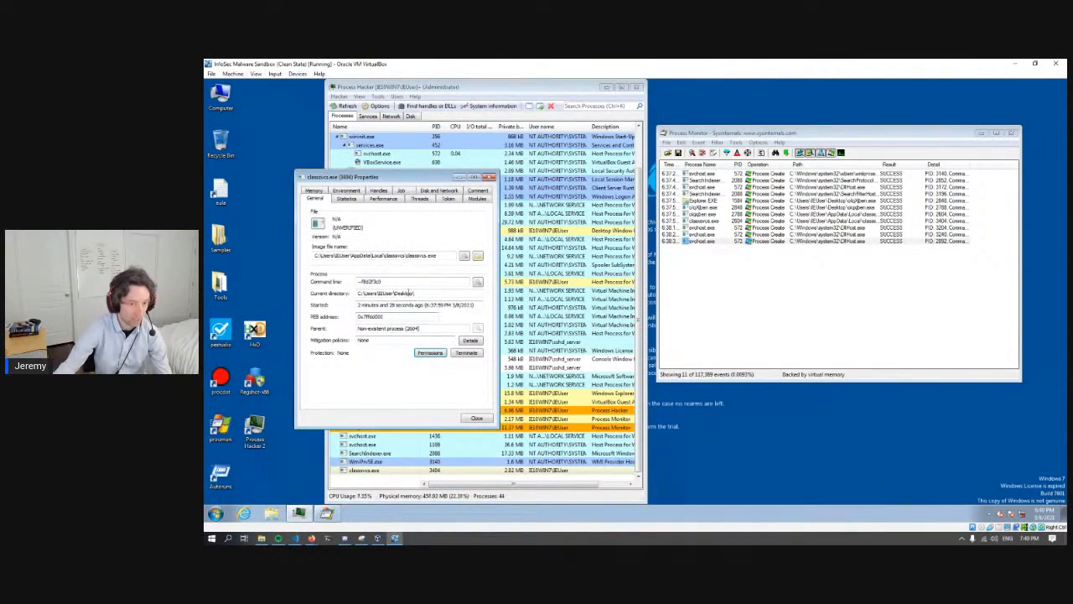
{"action": "left_click_drag", "start_coordinate": [430, 182], "coordinate": [470, 192]}
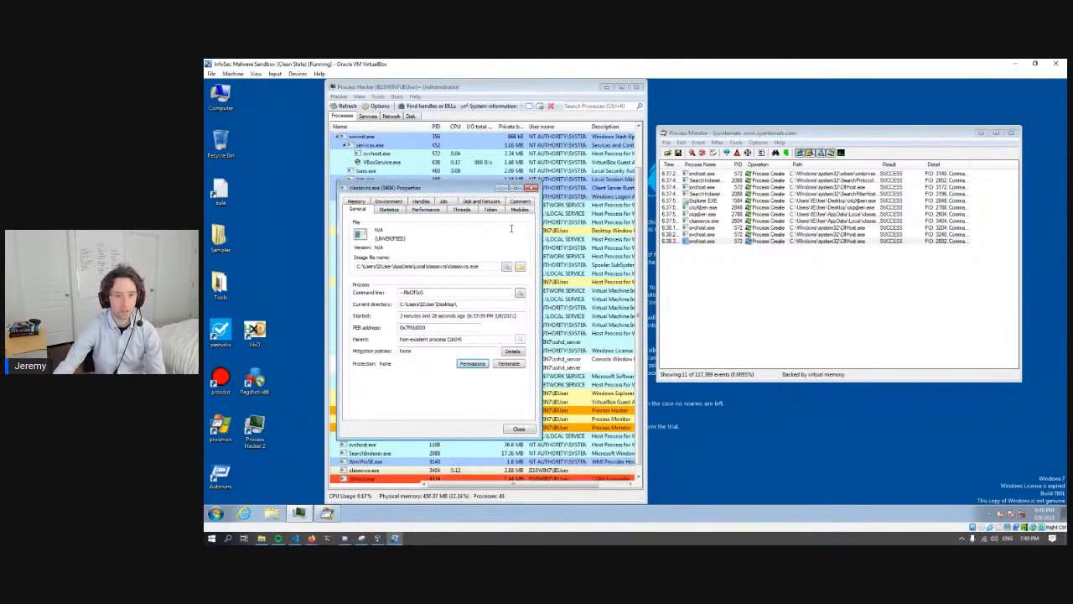
- Search the process's private memory for strings with a minimum length of 10 and look through the enlarged results
{"action": "left_click", "coordinate": [360, 203]}
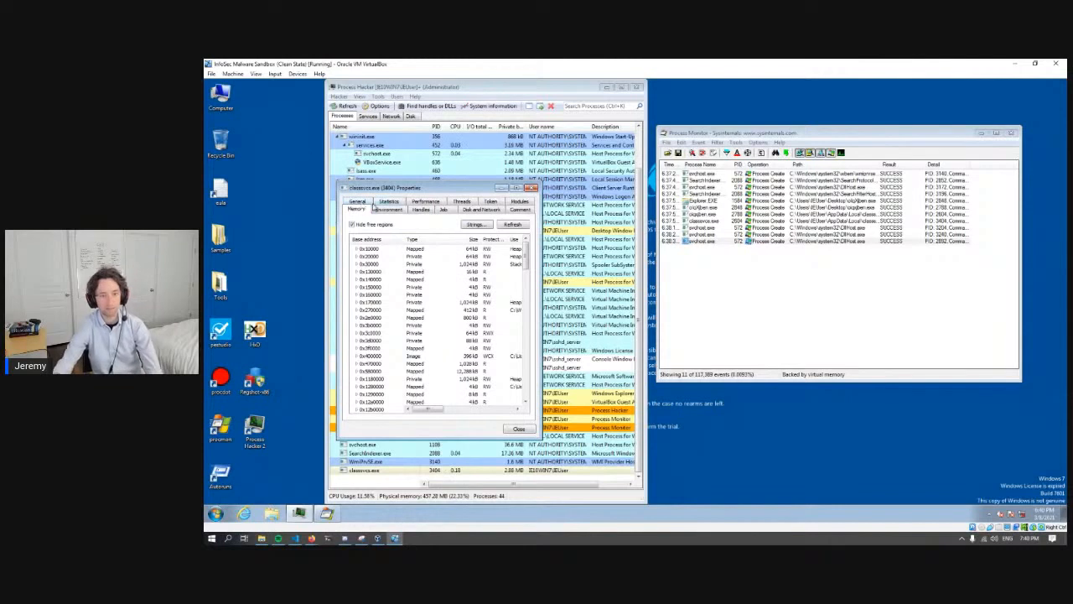
{"action": "left_click_drag", "start_coordinate": [531, 434], "coordinate": [610, 485]}
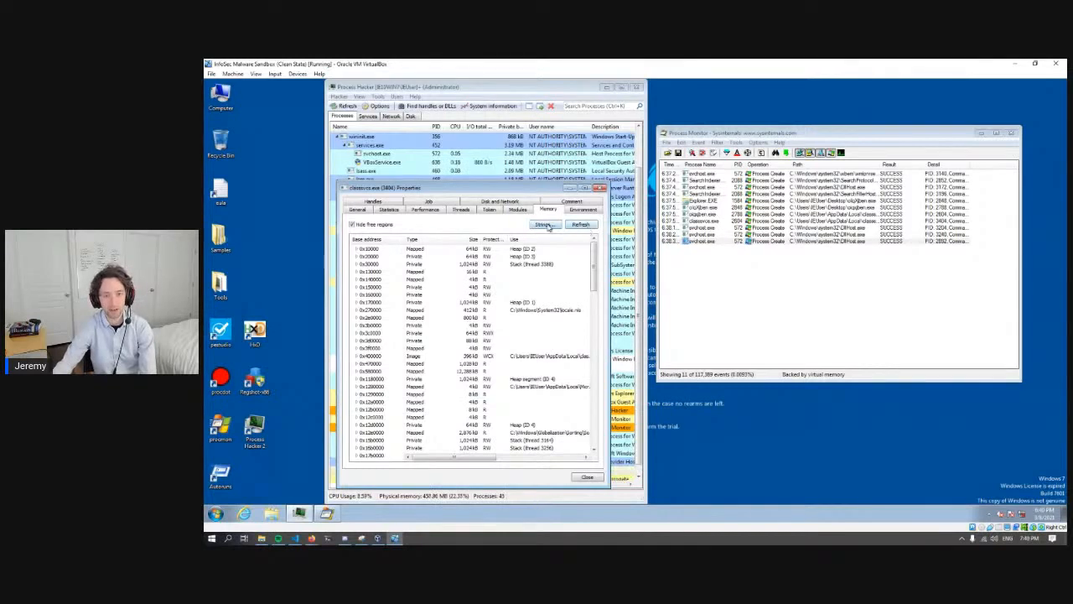
{"action": "left_click", "coordinate": [542, 226]}
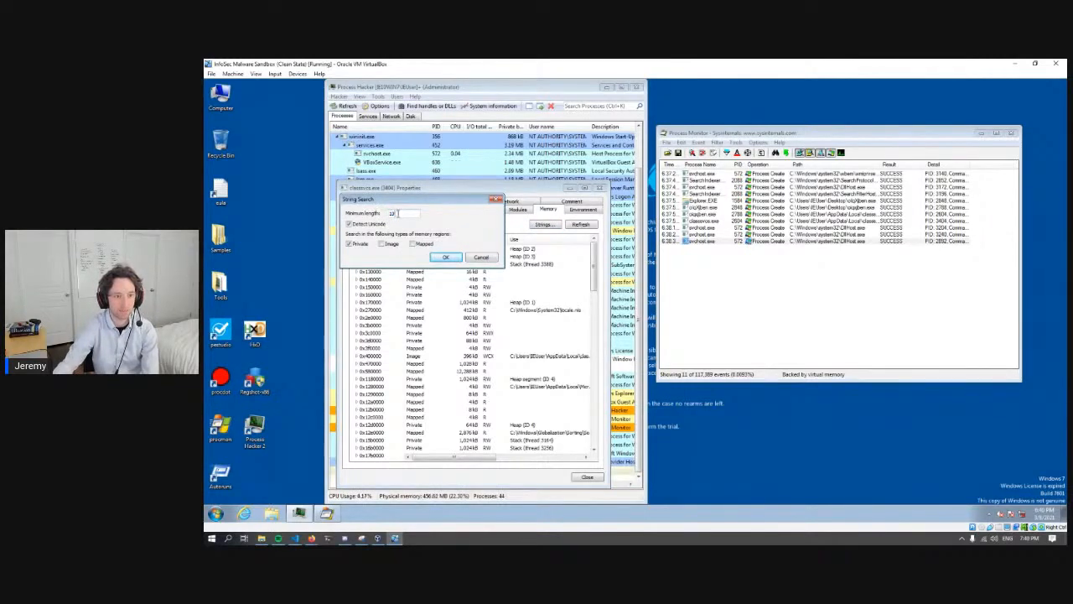
{"action": "left_click", "coordinate": [446, 258]}
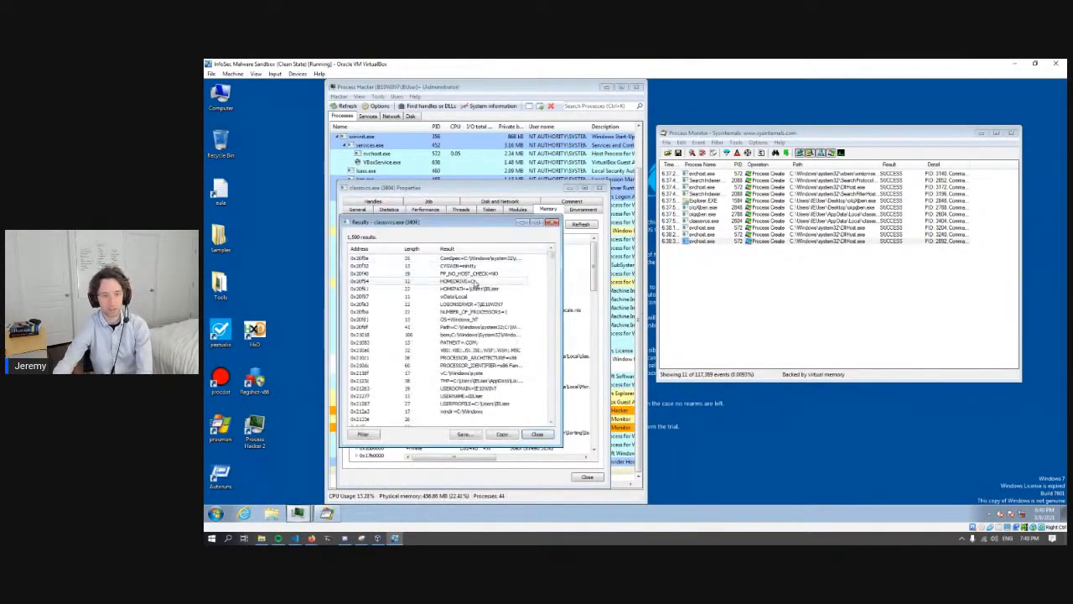
{"action": "left_click_drag", "start_coordinate": [560, 368], "coordinate": [650, 500]}
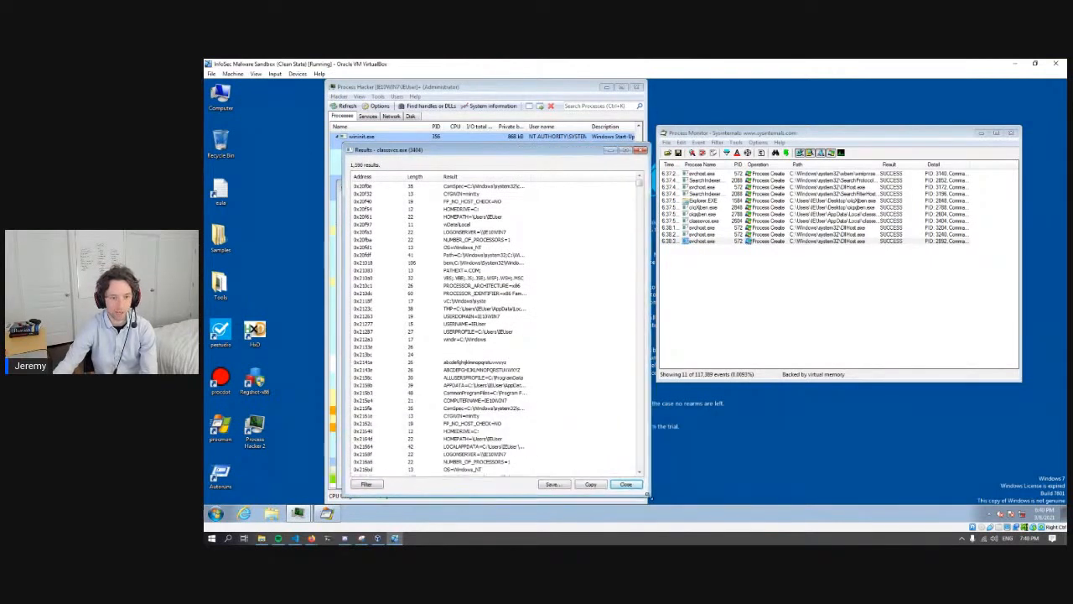
{"action": "left_click", "coordinate": [503, 294]}
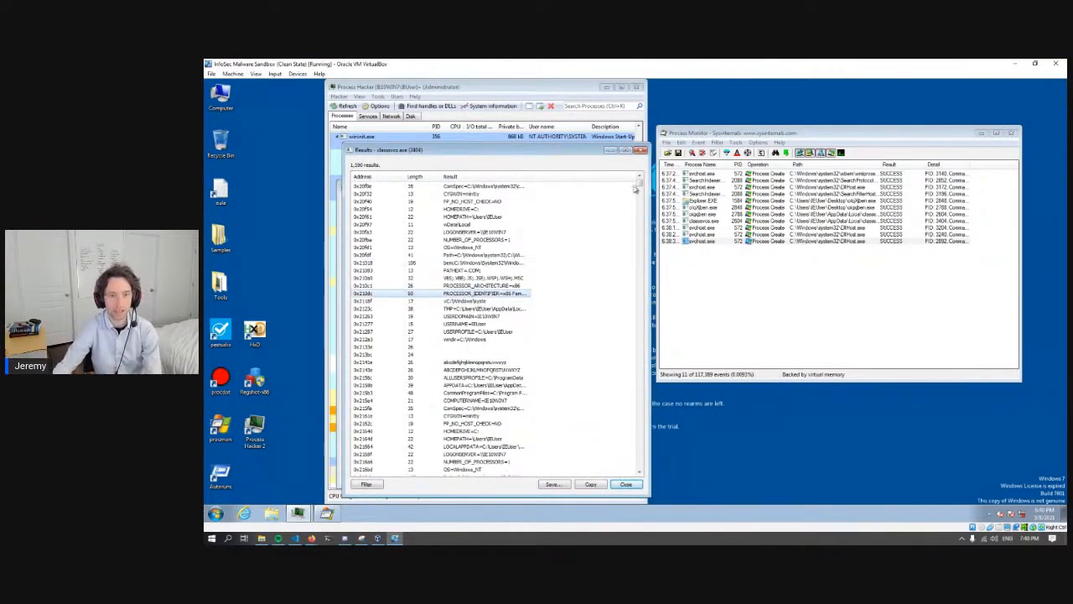
{"action": "left_click_drag", "start_coordinate": [639, 180], "coordinate": [639, 449]}
- Open a case-insensitive regex filter for the string results, and switch to CyberChef in Firefox for a pattern
{"action": "left_click", "coordinate": [370, 484]}
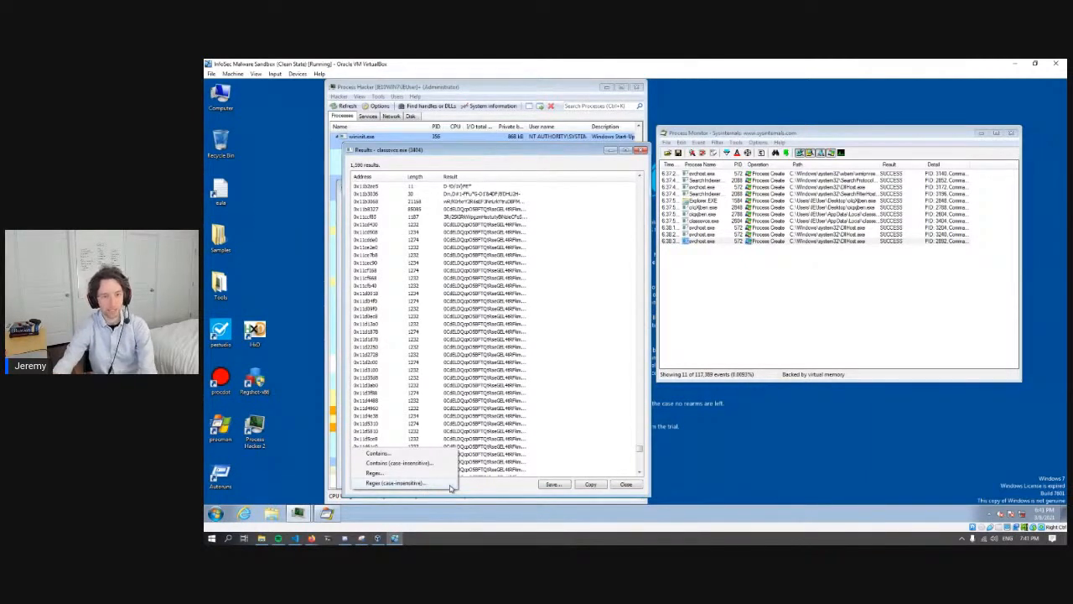
{"action": "left_click", "coordinate": [441, 484]}
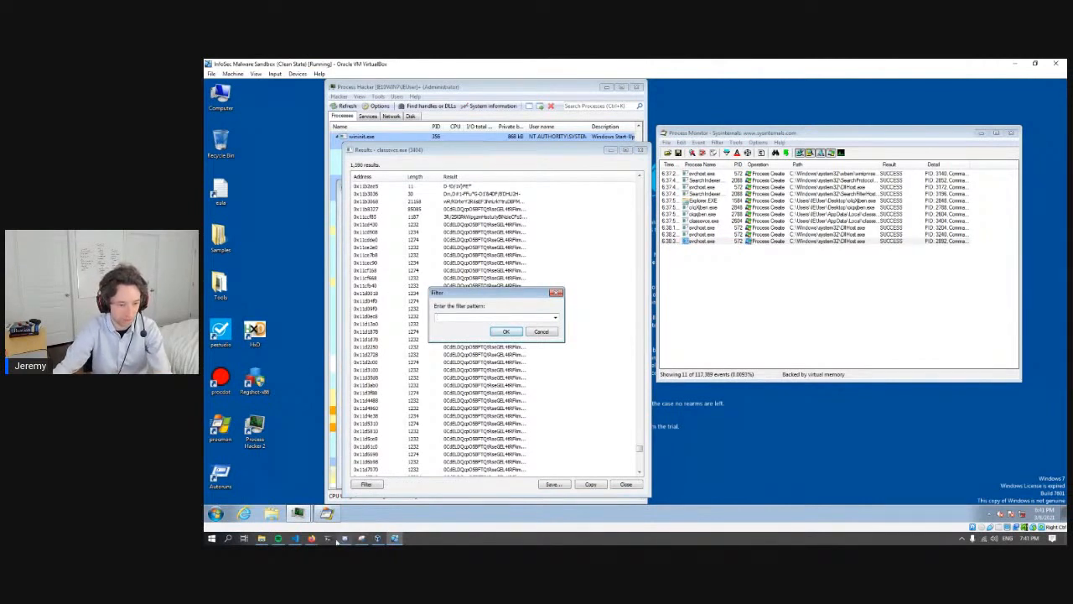
{"action": "left_click", "coordinate": [311, 538]}
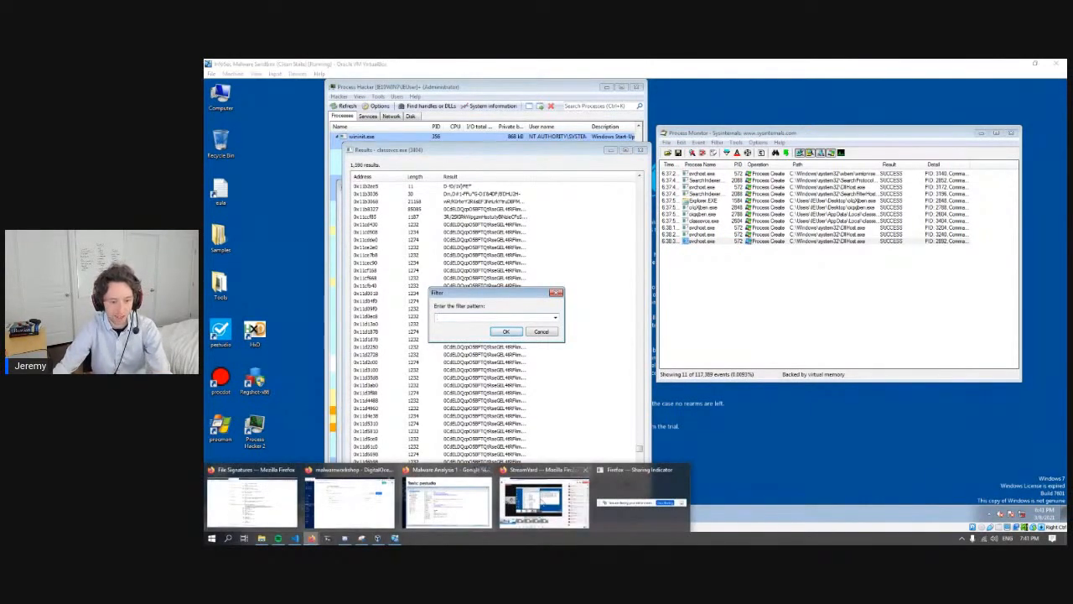
{"action": "left_click", "coordinate": [251, 502]}
{"action": "left_click", "coordinate": [653, 66]}
{"action": "left_click", "coordinate": [448, 316]}
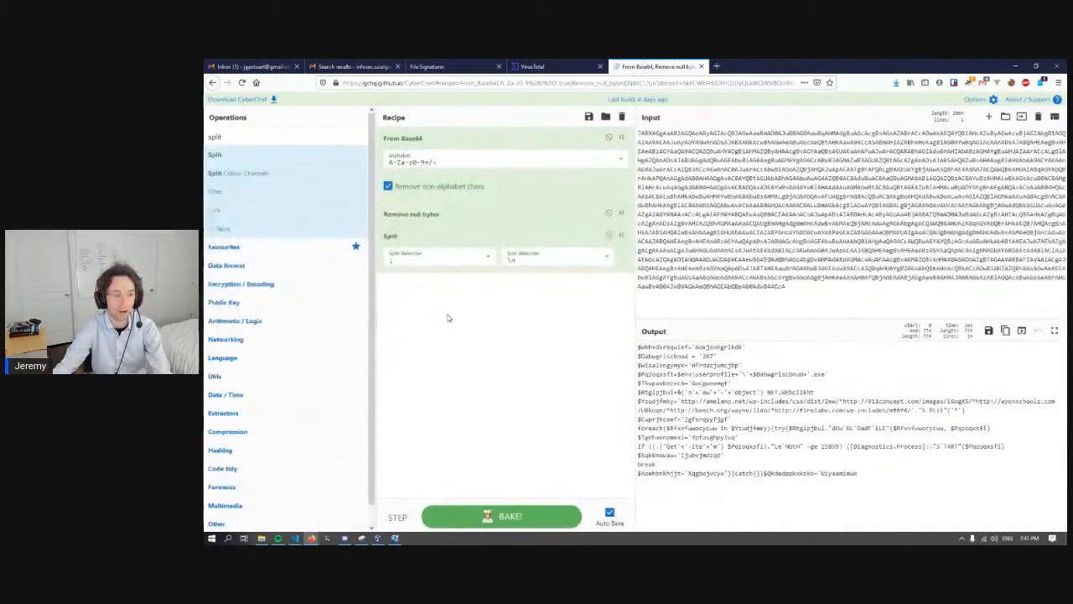
- Find the Regular expression operation, add it to the end of the recipe and select the built-in IPv4 address regex
{"action": "double_click", "coordinate": [224, 140]}
{"action": "type", "text": "regex"}
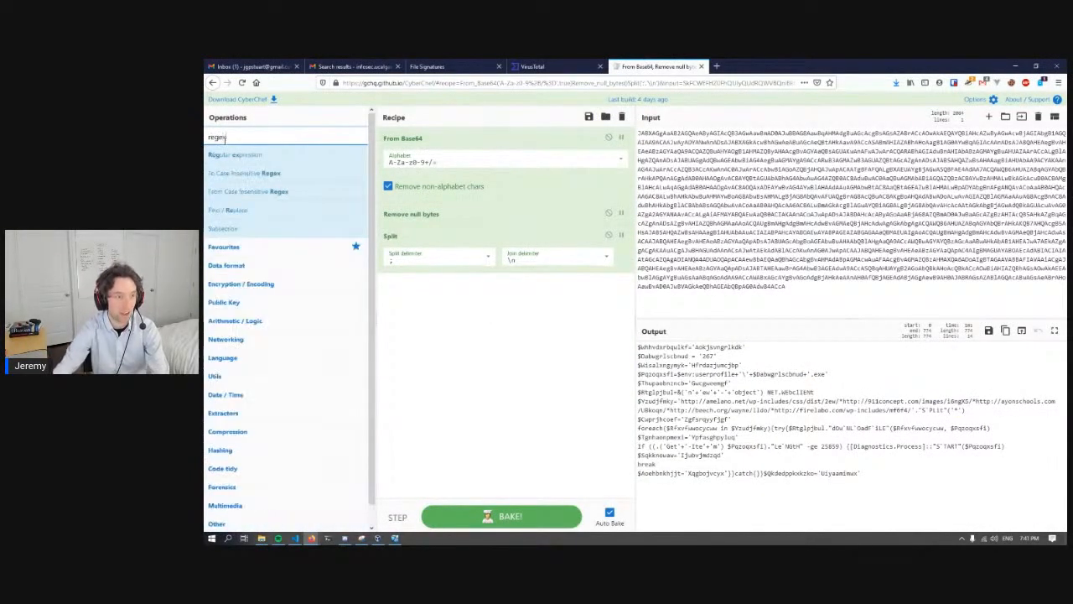
{"action": "left_click_drag", "start_coordinate": [438, 304], "coordinate": [424, 299]}
{"action": "left_click", "coordinate": [423, 307]}
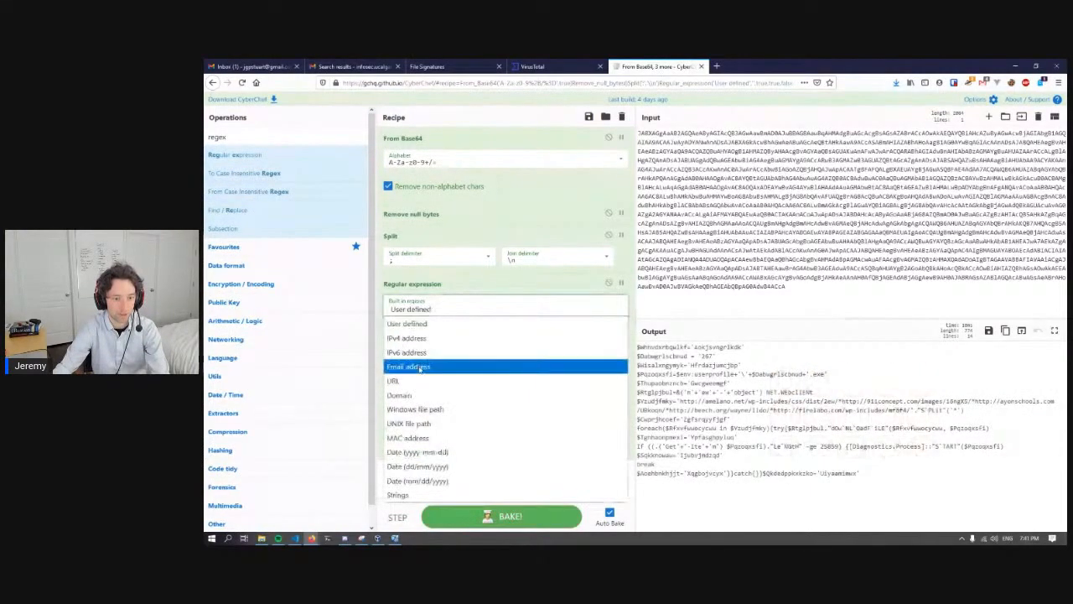
{"action": "left_click", "coordinate": [406, 338]}
- Copy the full IPv4 regex and apply it as the filter pattern for the memory strings back in the sandbox
{"action": "left_click_drag", "start_coordinate": [507, 346], "coordinate": [379, 337]}
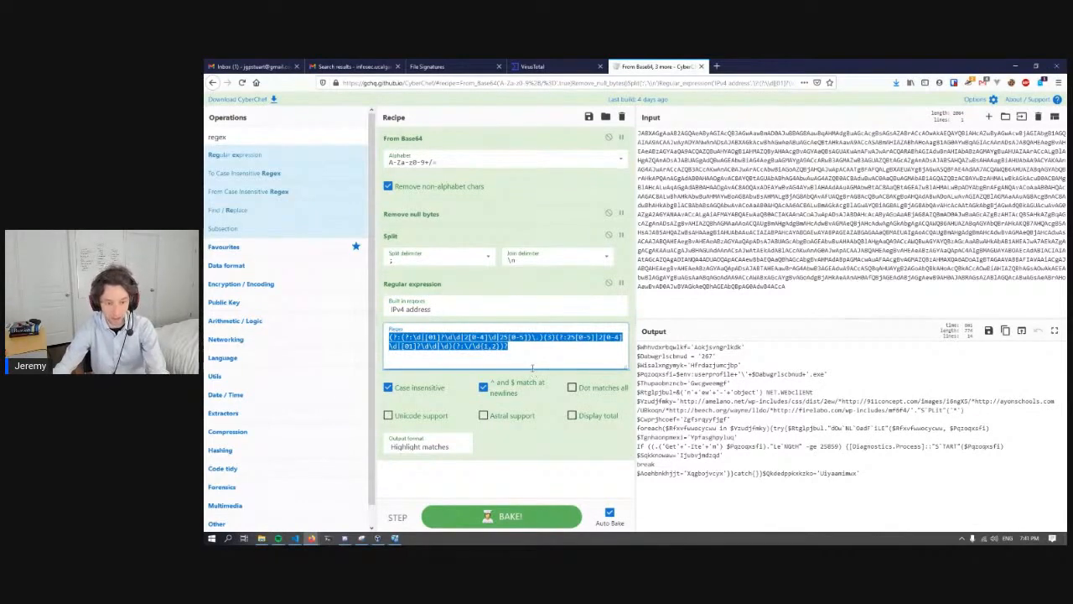
{"action": "right_click", "coordinate": [485, 345]}
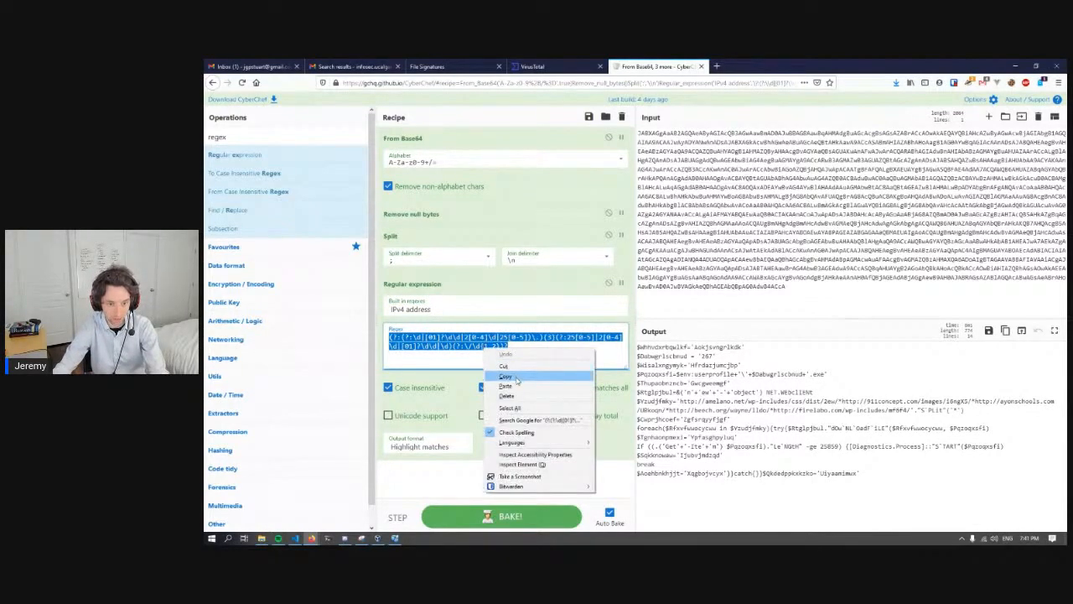
{"action": "left_click", "coordinate": [518, 379]}
{"action": "left_click", "coordinate": [395, 538]}
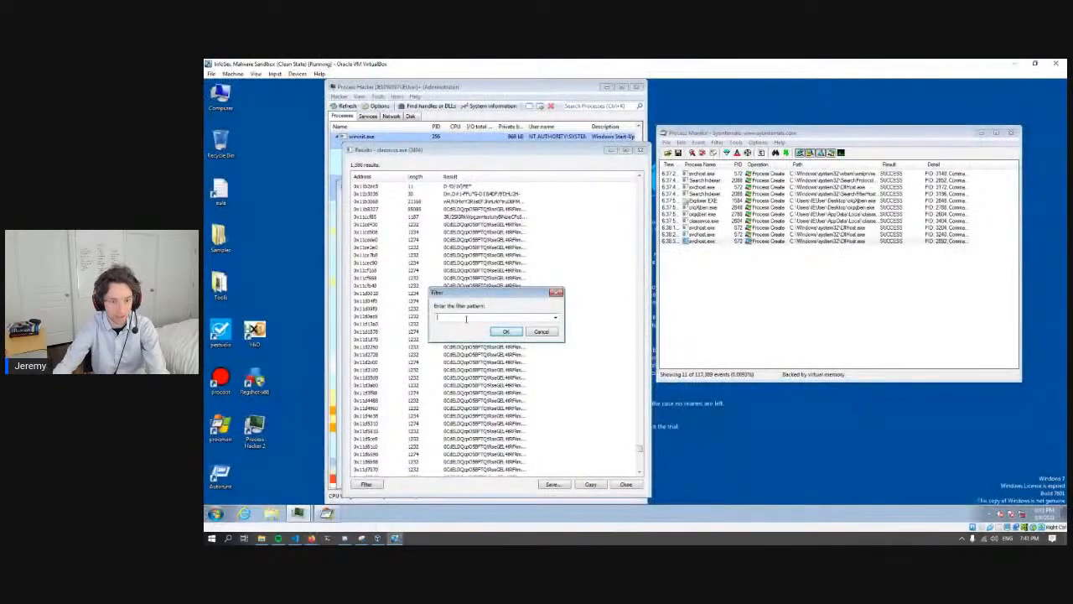
{"action": "key", "text": "ctrl+v"}
{"action": "key", "text": "Return"}
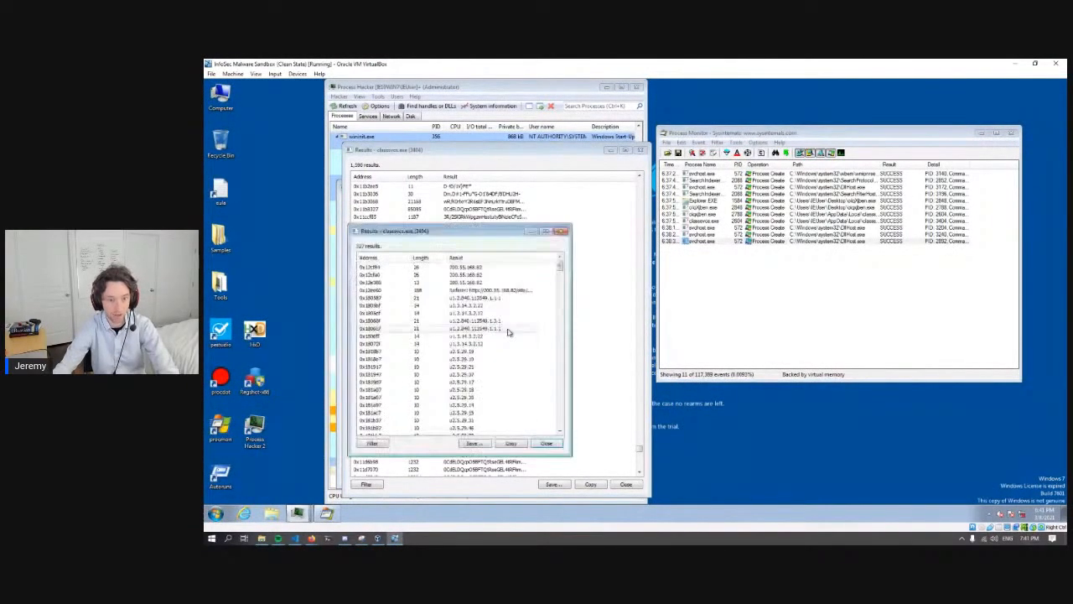
- Enlarge the filtered results and examine the IP addresses and the full Referer string through to the end of the list
{"action": "left_click_drag", "start_coordinate": [479, 233], "coordinate": [503, 147]}
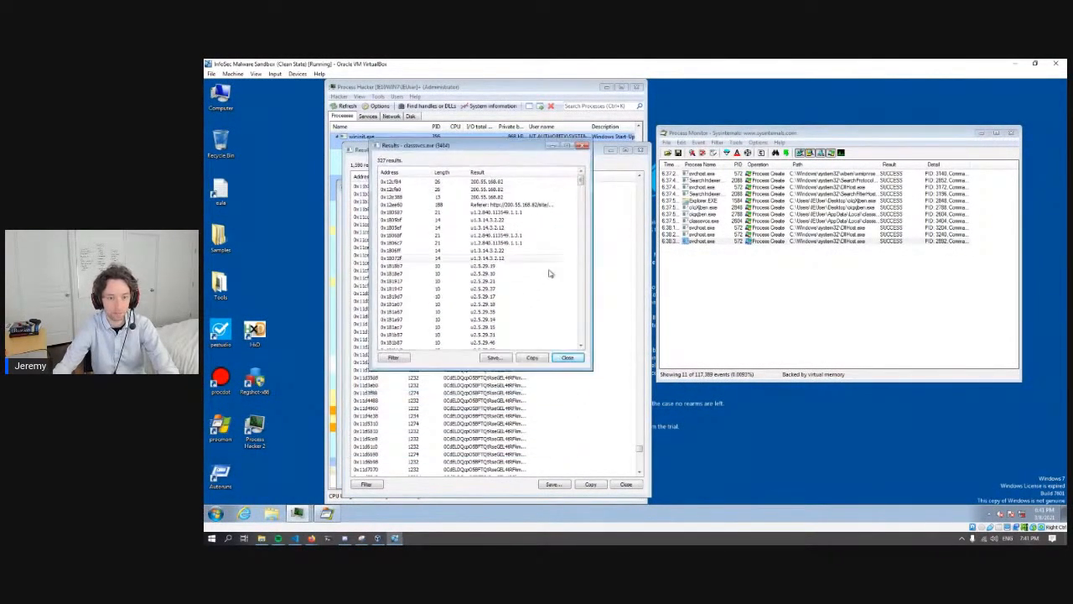
{"action": "left_click_drag", "start_coordinate": [591, 365], "coordinate": [694, 470]}
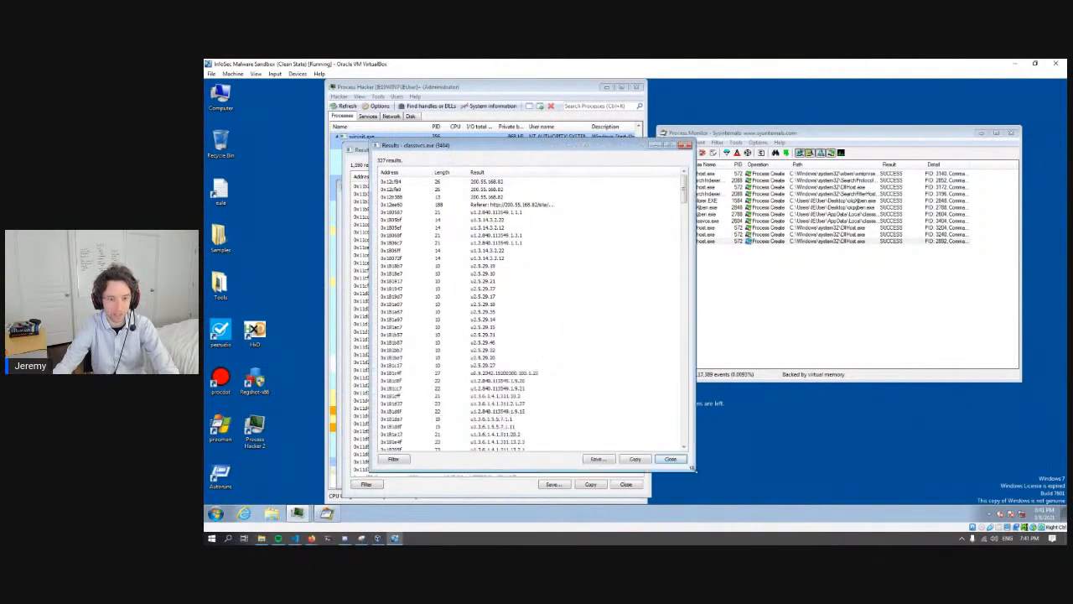
{"action": "left_click", "coordinate": [490, 196]}
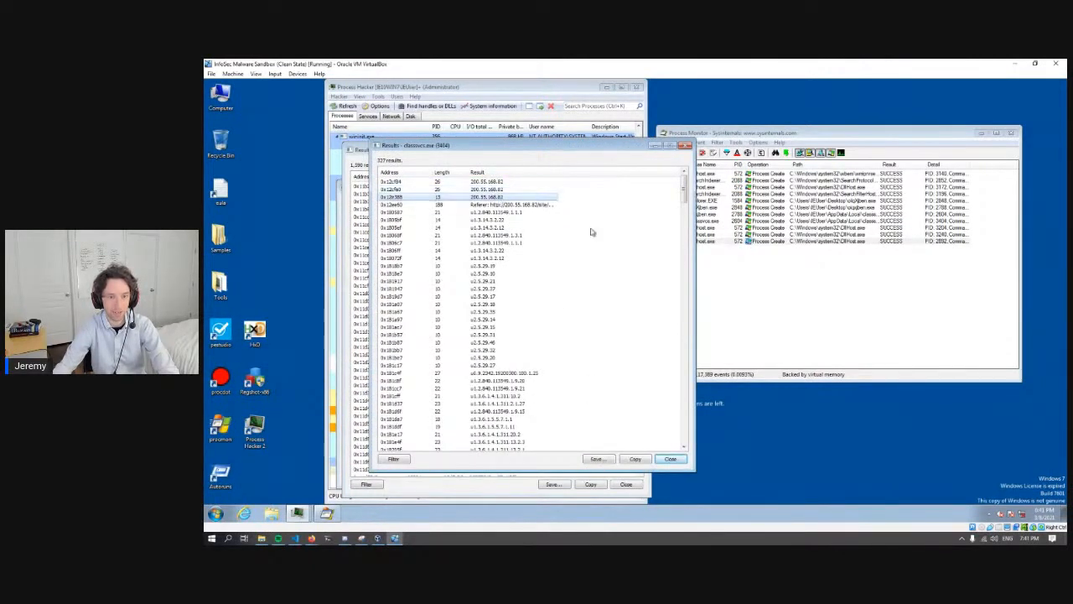
{"action": "left_click_drag", "start_coordinate": [558, 173], "coordinate": [684, 174]}
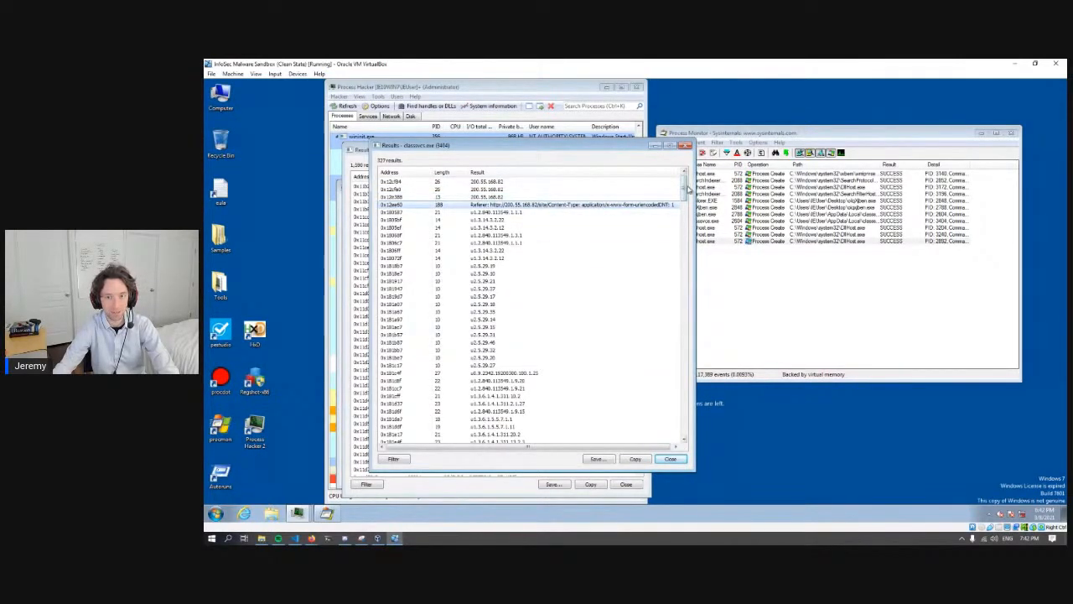
{"action": "left_click_drag", "start_coordinate": [686, 194], "coordinate": [686, 440]}
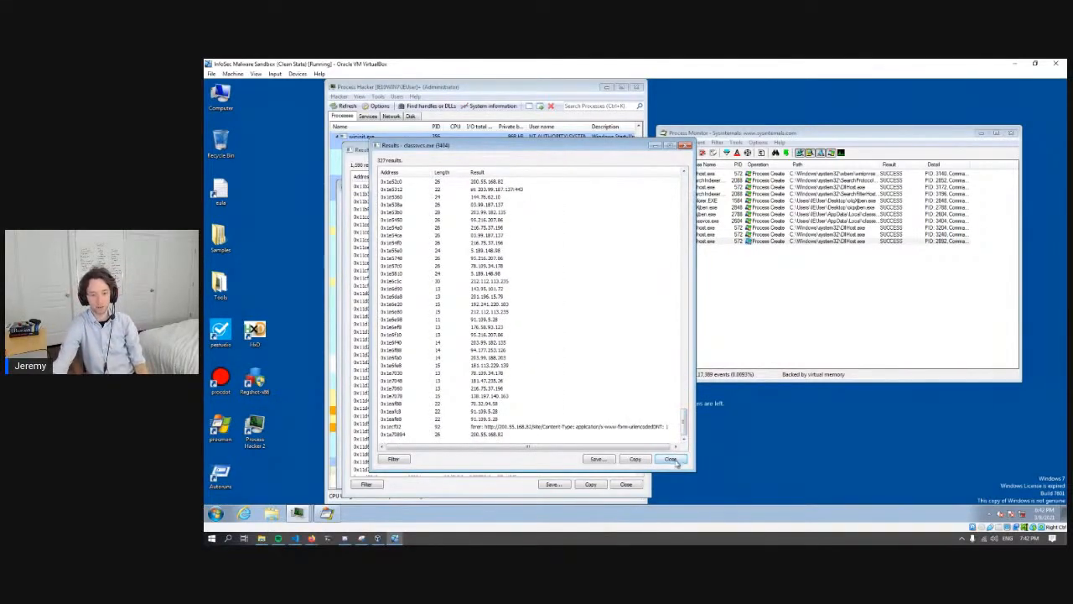
- Close the filtered results, the full string results and the process's properties
{"action": "left_click", "coordinate": [671, 459]}
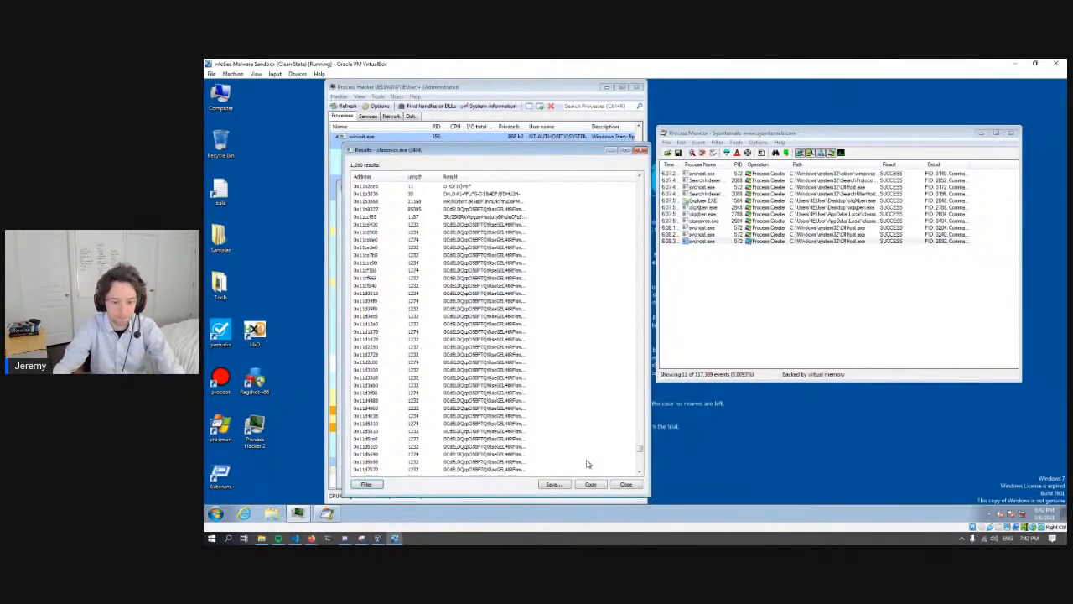
{"action": "left_click", "coordinate": [625, 484]}
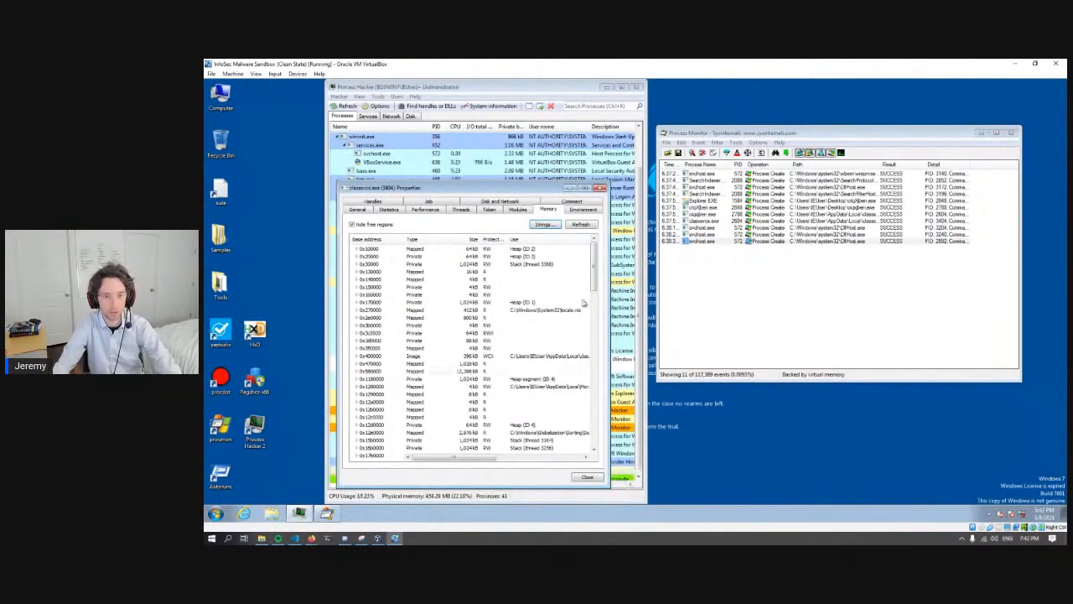
{"action": "left_click", "coordinate": [601, 187]}
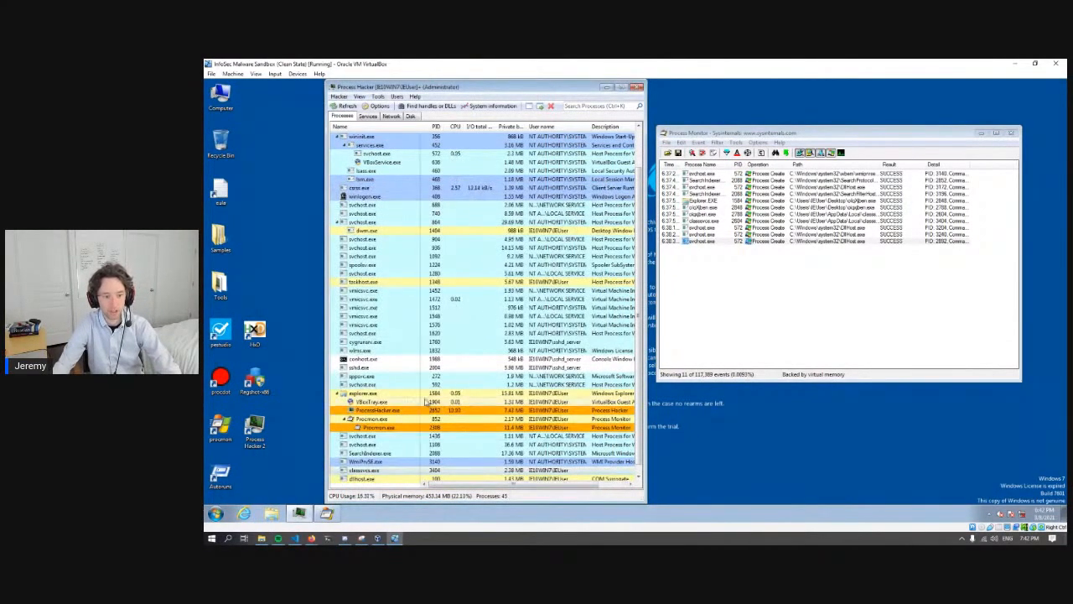
- View the properties of the last process-creation event in Process Monitor, close them and check the earlier event for the sample's own executable
{"action": "scroll", "coordinate": [425, 392], "scroll_direction": "down", "scroll_amount": 1}
{"action": "left_click", "coordinate": [711, 290]}
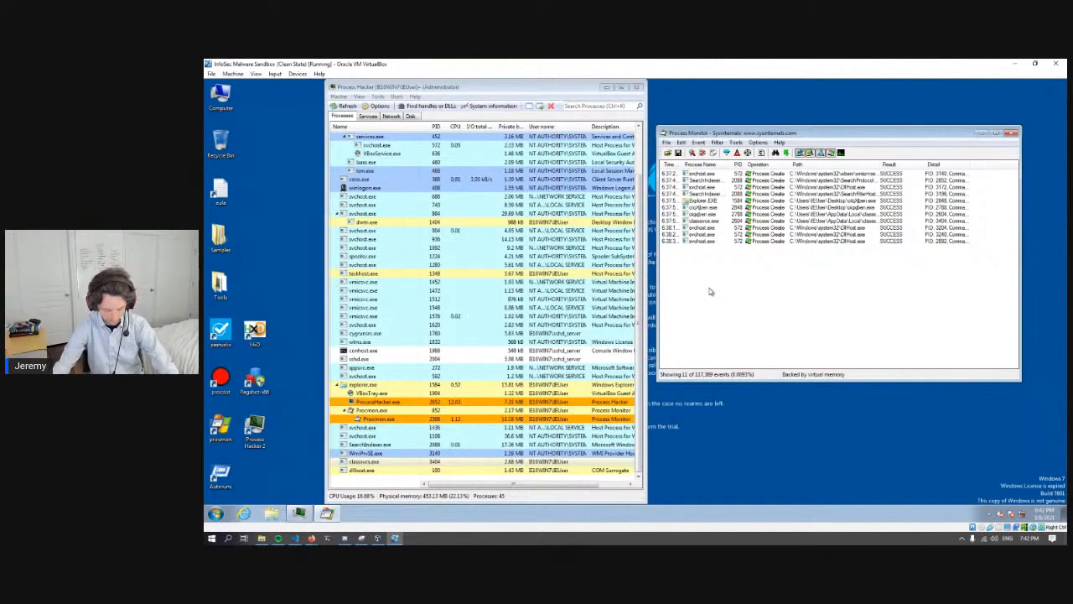
{"action": "key", "text": "ctrl+p"}
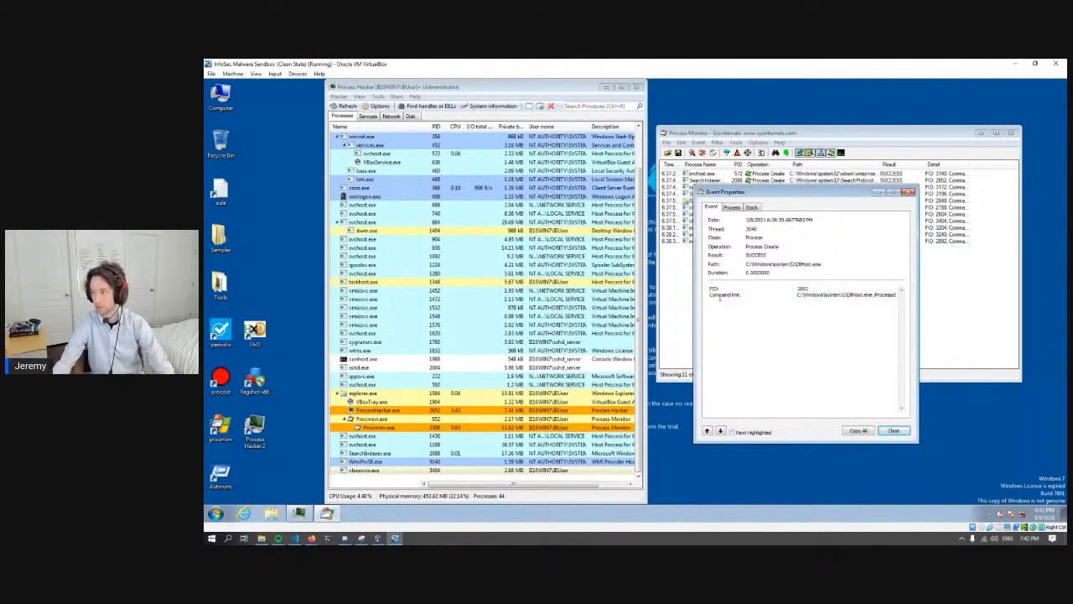
{"action": "left_click", "coordinate": [908, 192]}
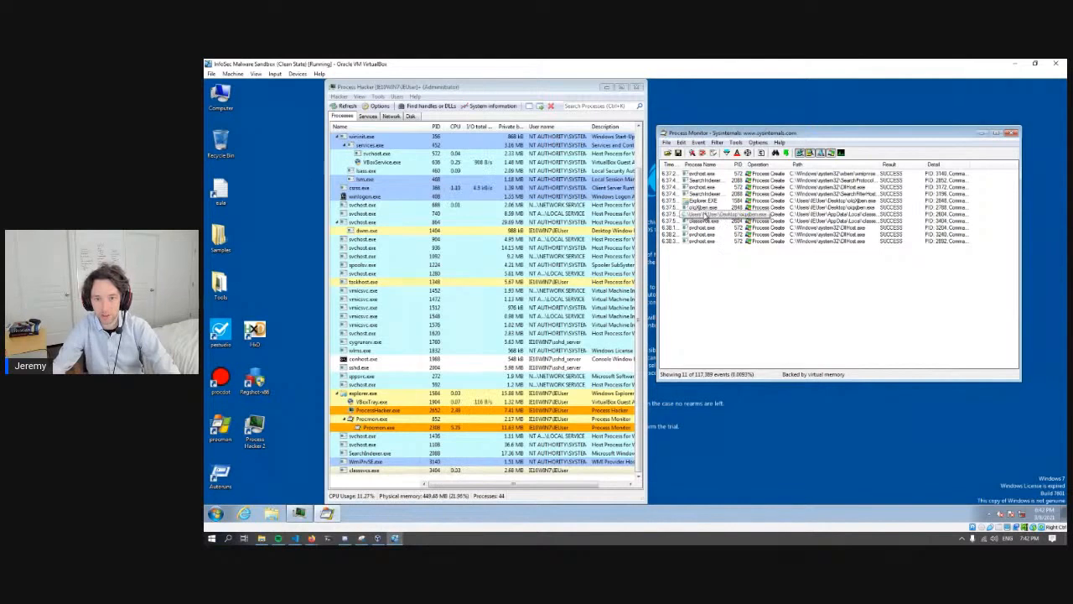
{"action": "left_click", "coordinate": [703, 207]}
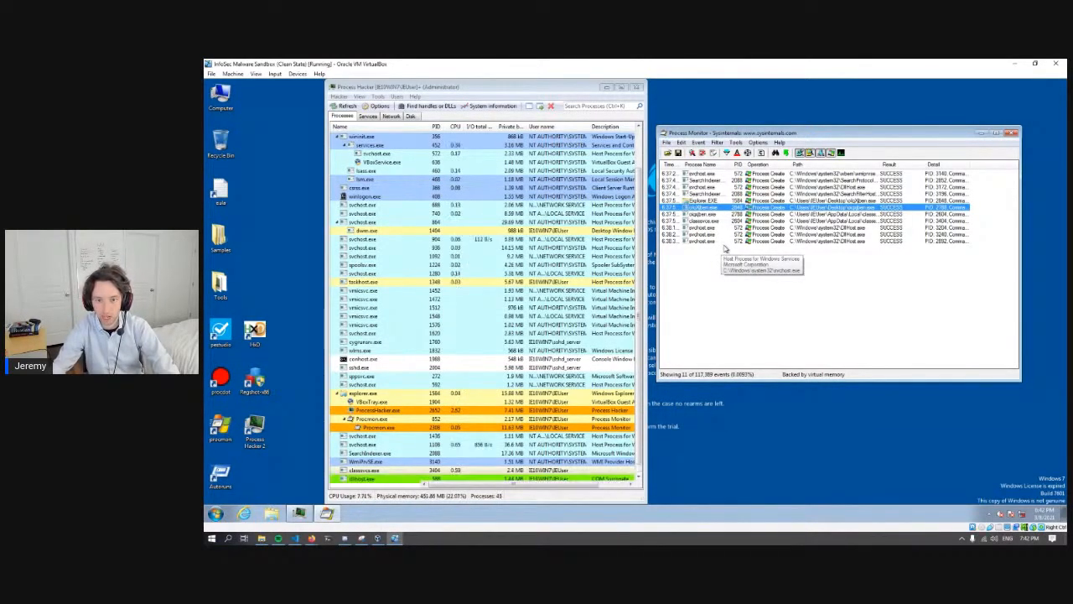
{"action": "left_click", "coordinate": [719, 288]}
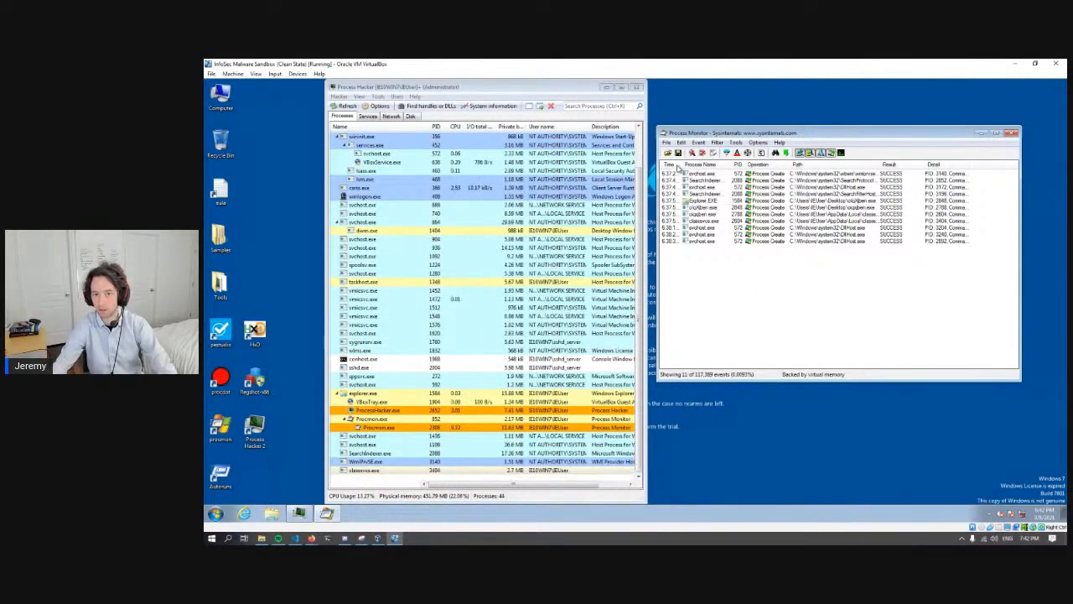
- Add the Thread ID column to the Process Monitor event list
{"action": "right_click", "coordinate": [896, 167]}
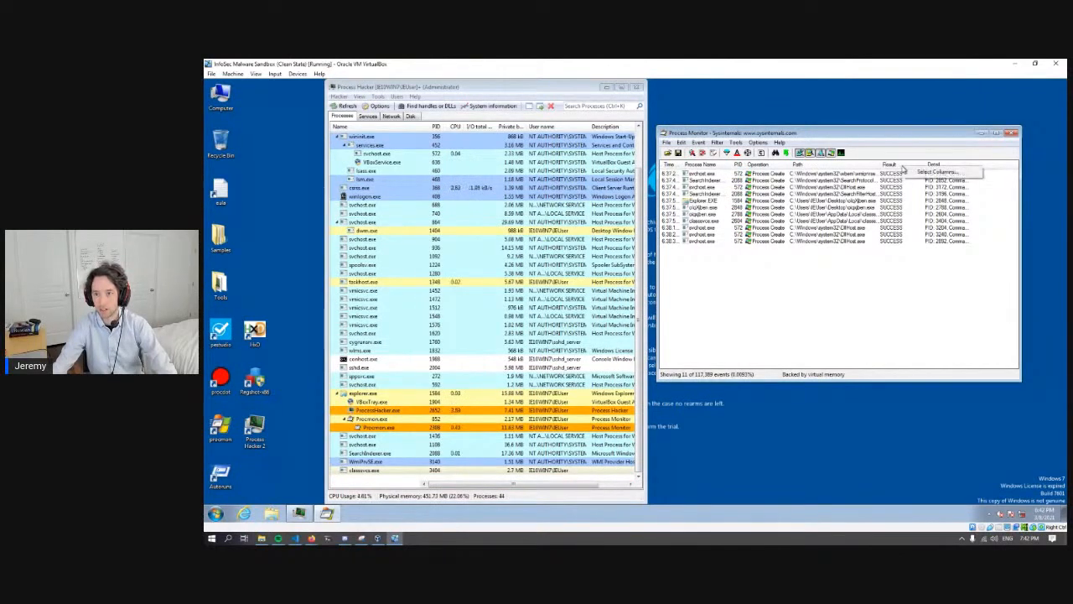
{"action": "left_click", "coordinate": [927, 172]}
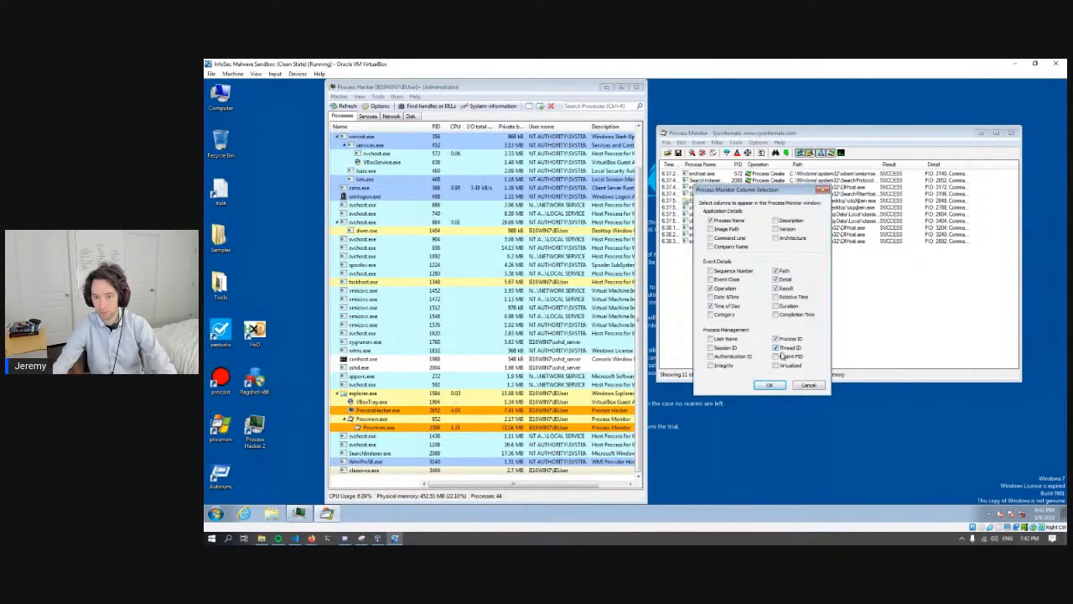
{"action": "left_click", "coordinate": [769, 385]}
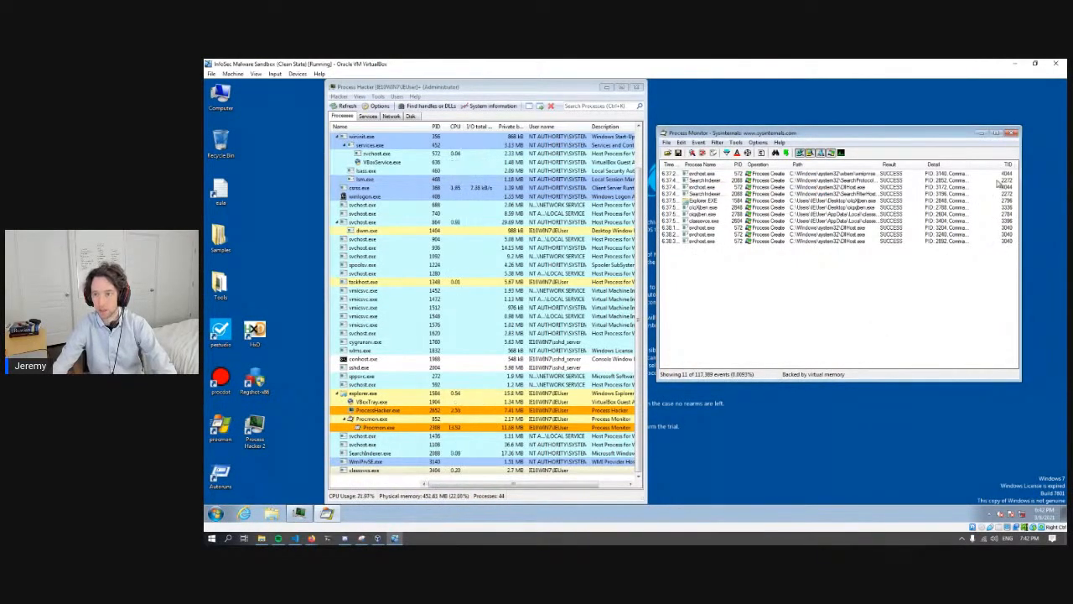
- Compare the thread IDs of the listed process-creation events, from the svchost and SearchIndexer entries to the malicious executables
{"action": "left_click", "coordinate": [1004, 175]}
{"action": "left_click", "coordinate": [1002, 188]}
{"action": "left_click", "coordinate": [1001, 227]}
{"action": "left_click", "coordinate": [1001, 241]}
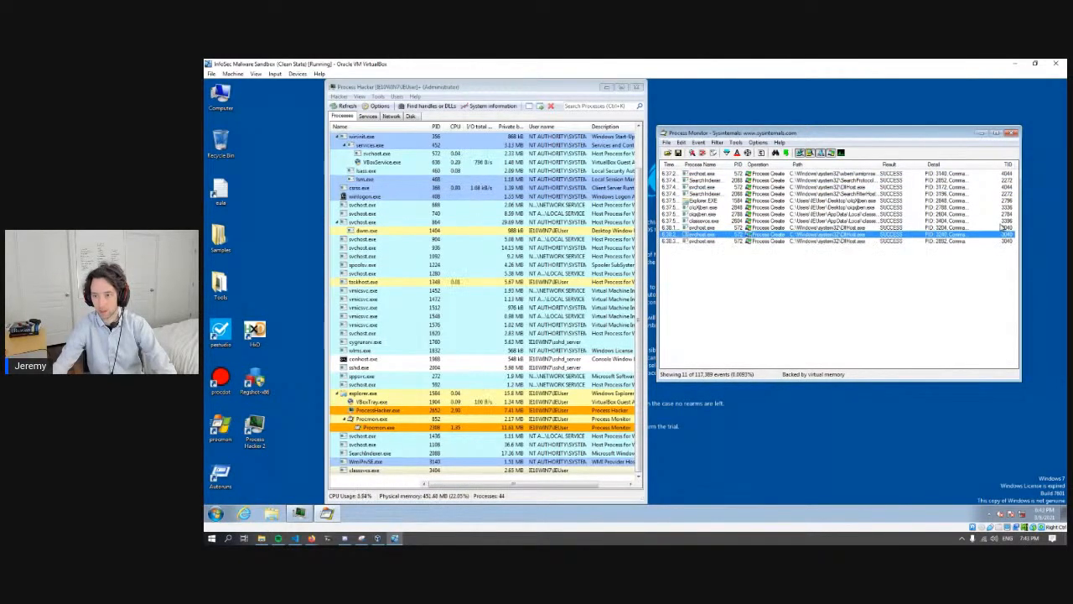
{"action": "left_click", "coordinate": [1005, 221]}
{"action": "left_click", "coordinate": [1003, 181]}
{"action": "left_click", "coordinate": [1001, 201]}
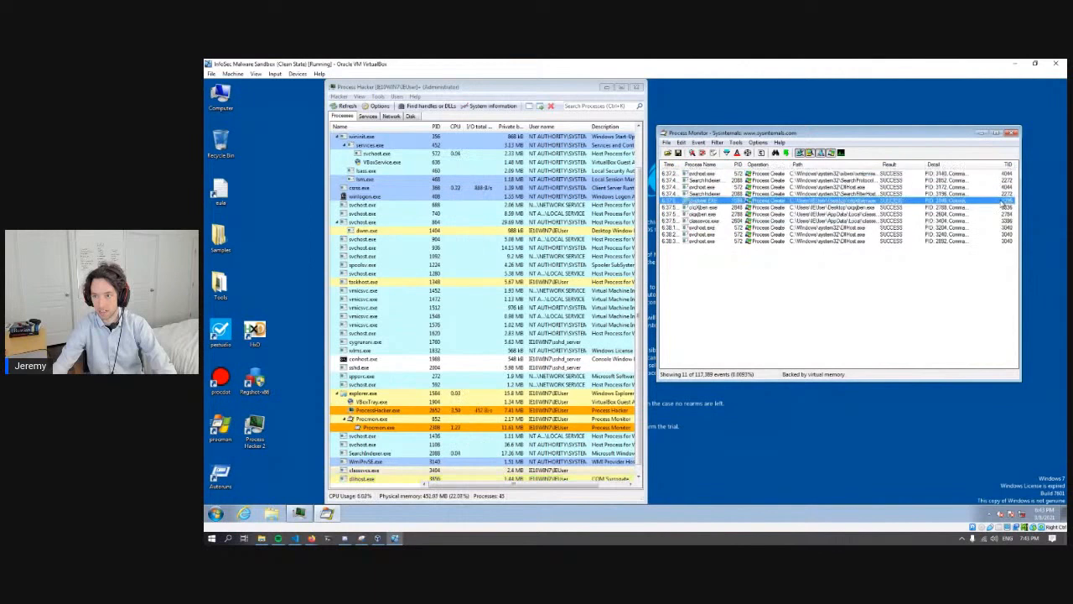
{"action": "left_click", "coordinate": [998, 241]}
{"action": "left_click", "coordinate": [993, 221]}
{"action": "left_click", "coordinate": [994, 195]}
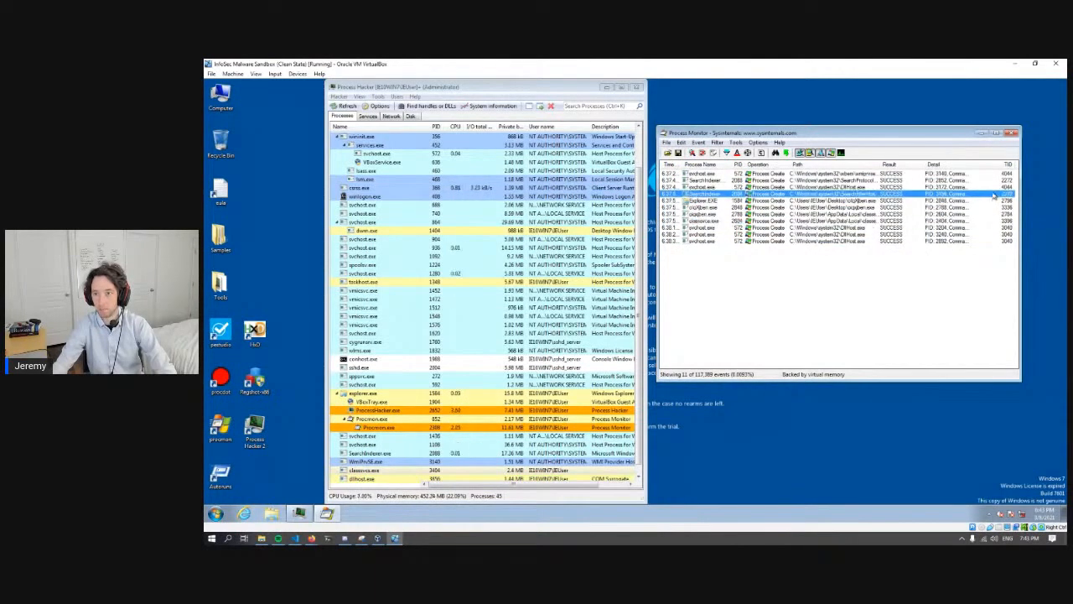
{"action": "left_click", "coordinate": [996, 175]}
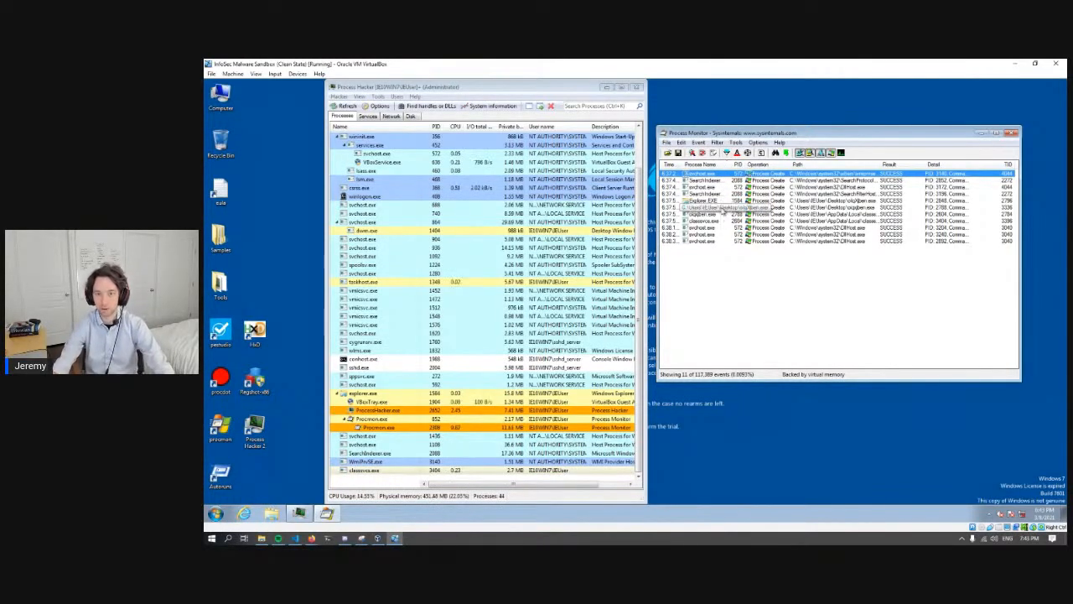
{"action": "left_click", "coordinate": [722, 220]}
- Disable the Process Create inclusion rule in the Process Monitor filter and apply the change
{"action": "left_click", "coordinate": [727, 153]}
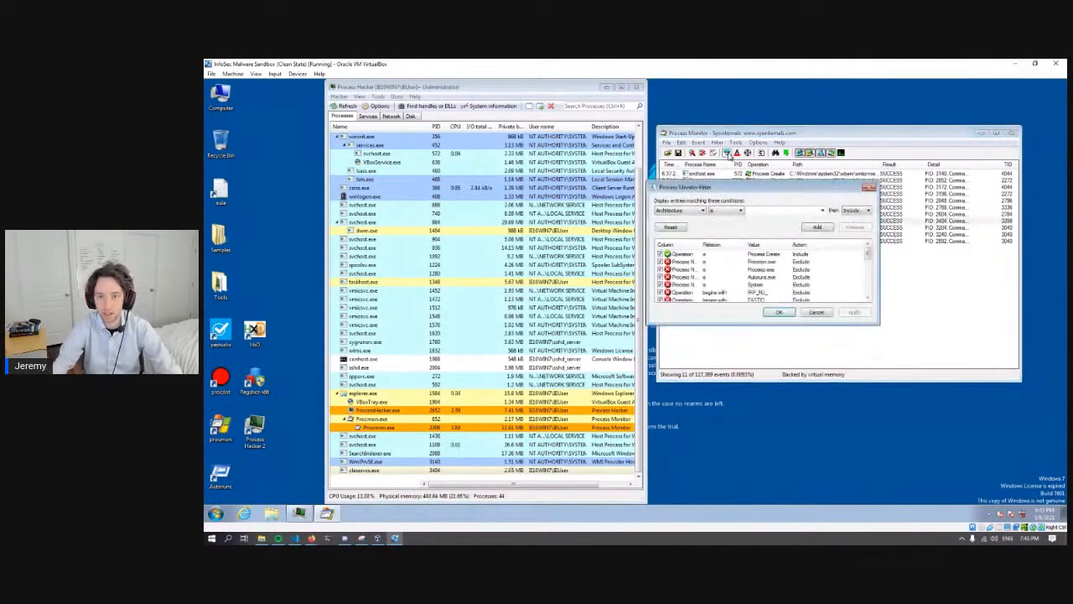
{"action": "left_click", "coordinate": [869, 187]}
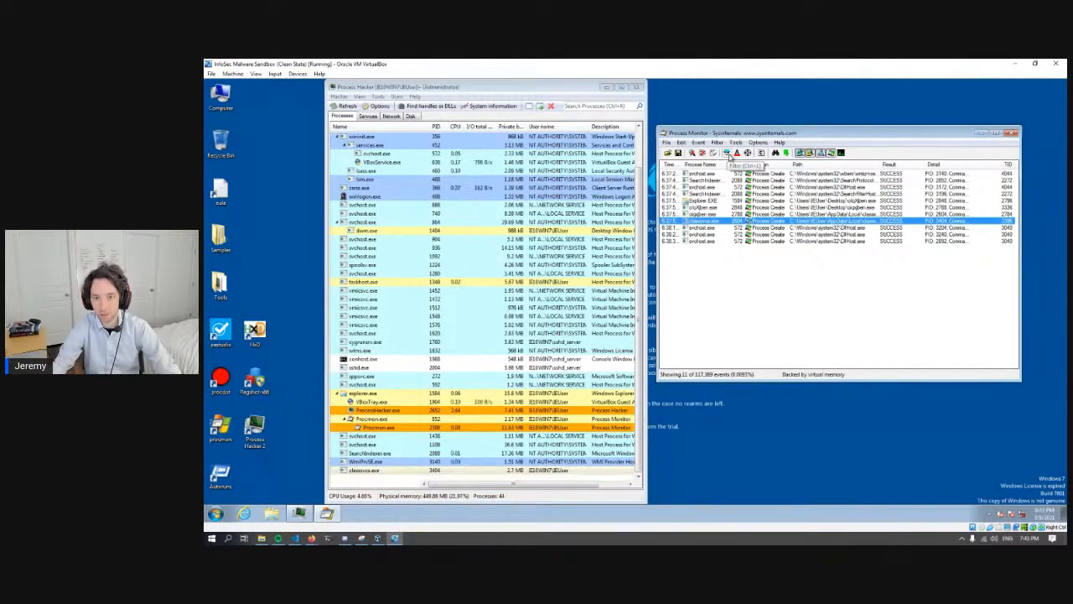
{"action": "left_click", "coordinate": [727, 154]}
{"action": "left_click_drag", "start_coordinate": [735, 189], "coordinate": [786, 212]}
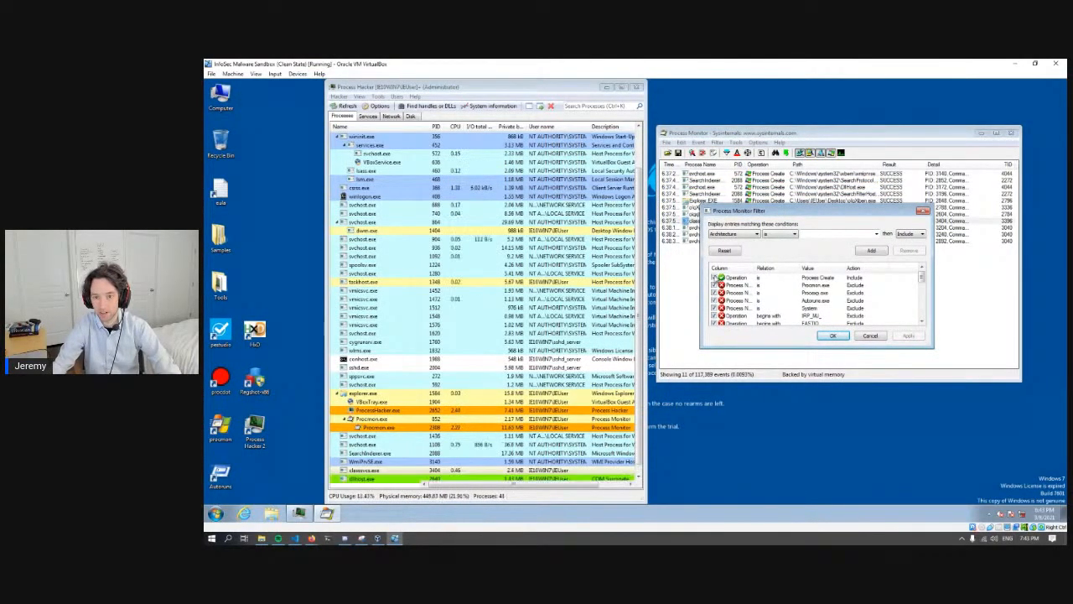
{"action": "left_click", "coordinate": [728, 279]}
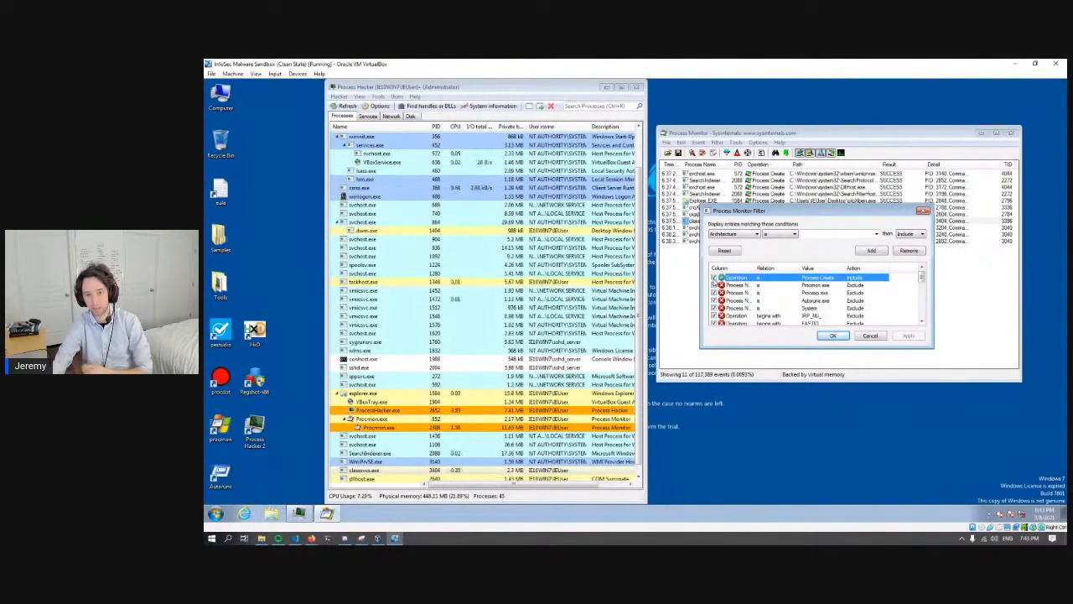
{"action": "left_click", "coordinate": [714, 278]}
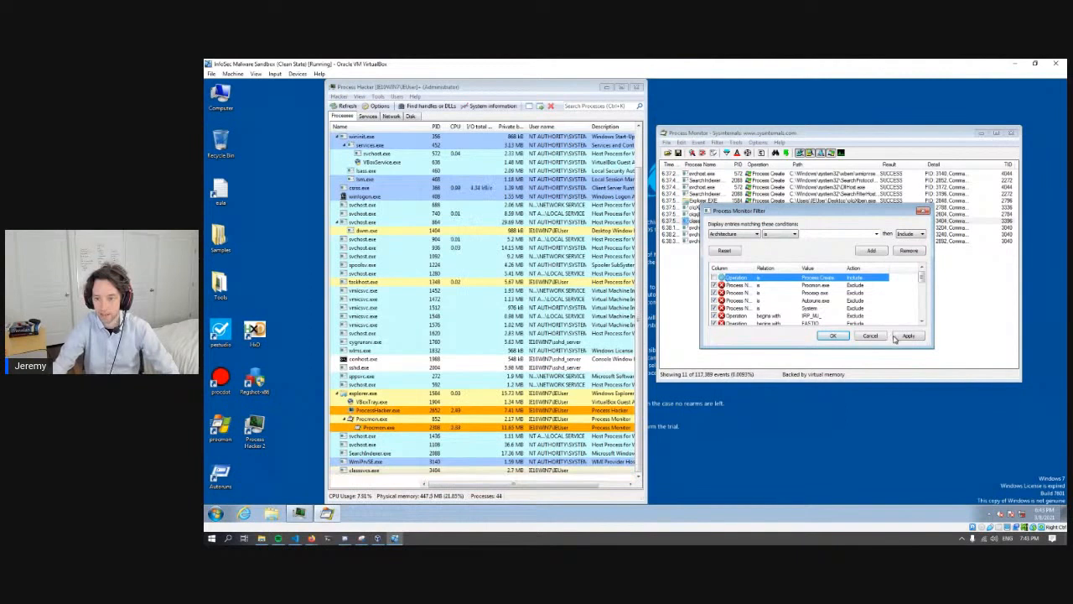
{"action": "left_click", "coordinate": [908, 336]}
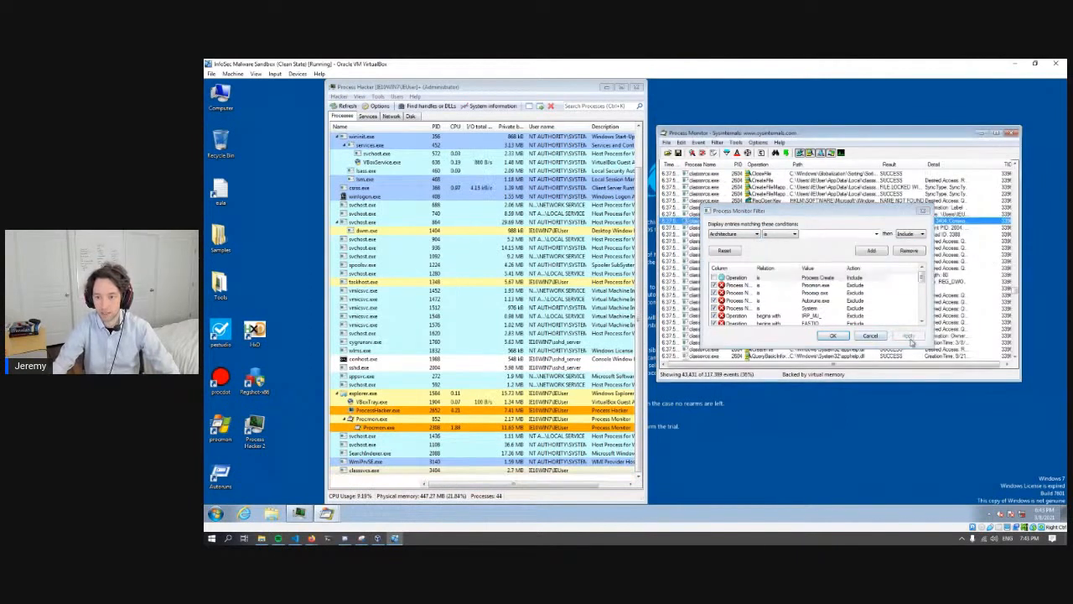
{"action": "left_click", "coordinate": [835, 336]}
- Go to the start of the event list and examine the operations and paths of the first captured events
{"action": "left_click_drag", "start_coordinate": [1016, 291], "coordinate": [1019, 172]}
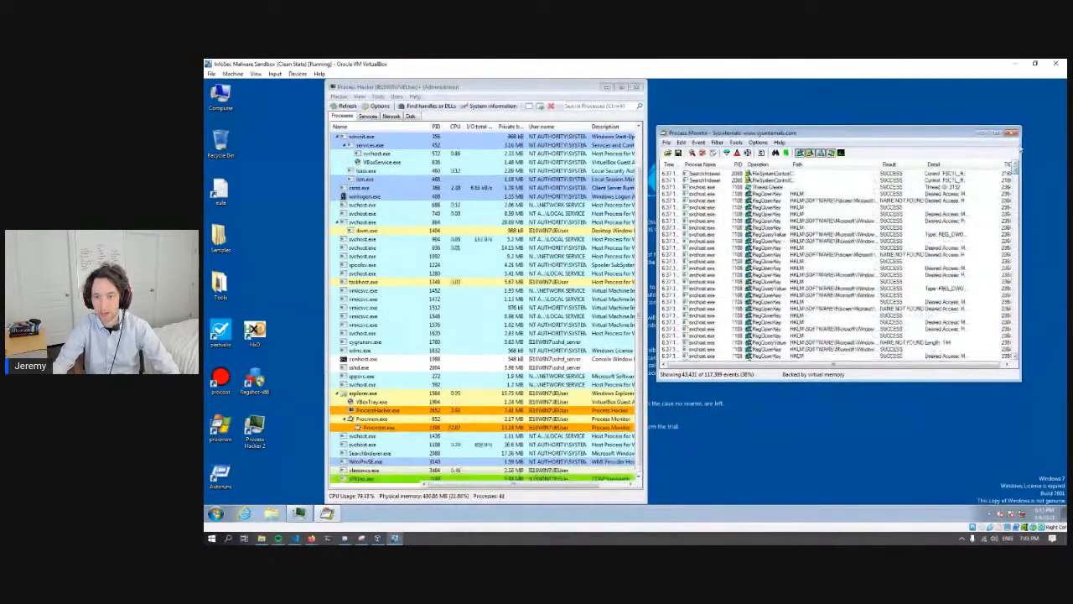
{"action": "left_click", "coordinate": [768, 277]}
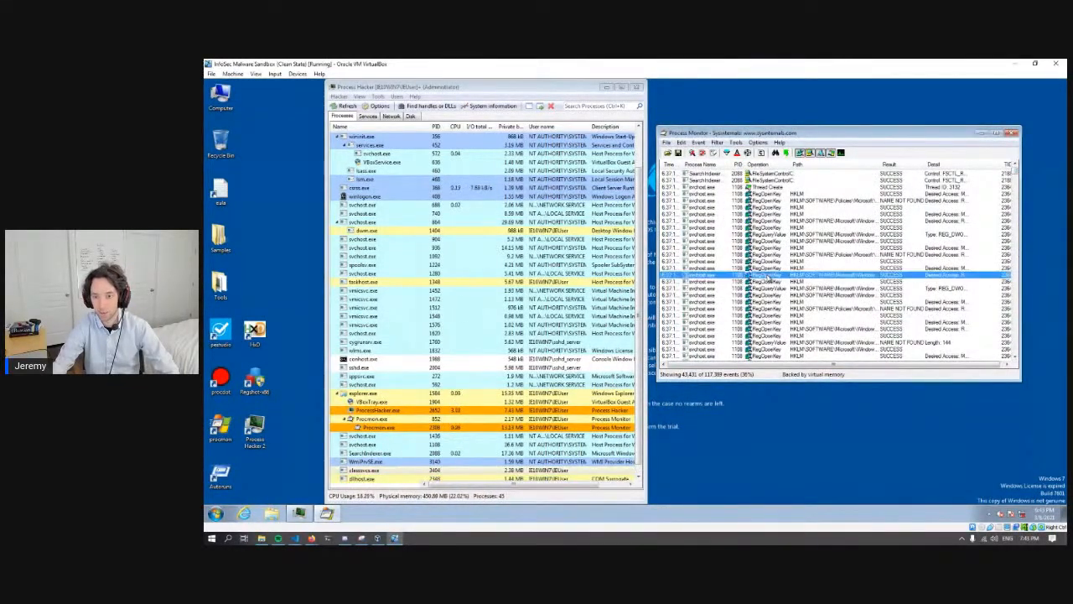
{"action": "left_click", "coordinate": [768, 241]}
{"action": "left_click", "coordinate": [772, 209]}
{"action": "left_click", "coordinate": [784, 250]}
{"action": "mouse_move", "coordinate": [1014, 170]}
{"action": "left_mouse_down"}
{"action": "mouse_move", "coordinate": [1019, 367]}
{"action": "mouse_move", "coordinate": [1013, 165]}
{"action": "left_mouse_up"}
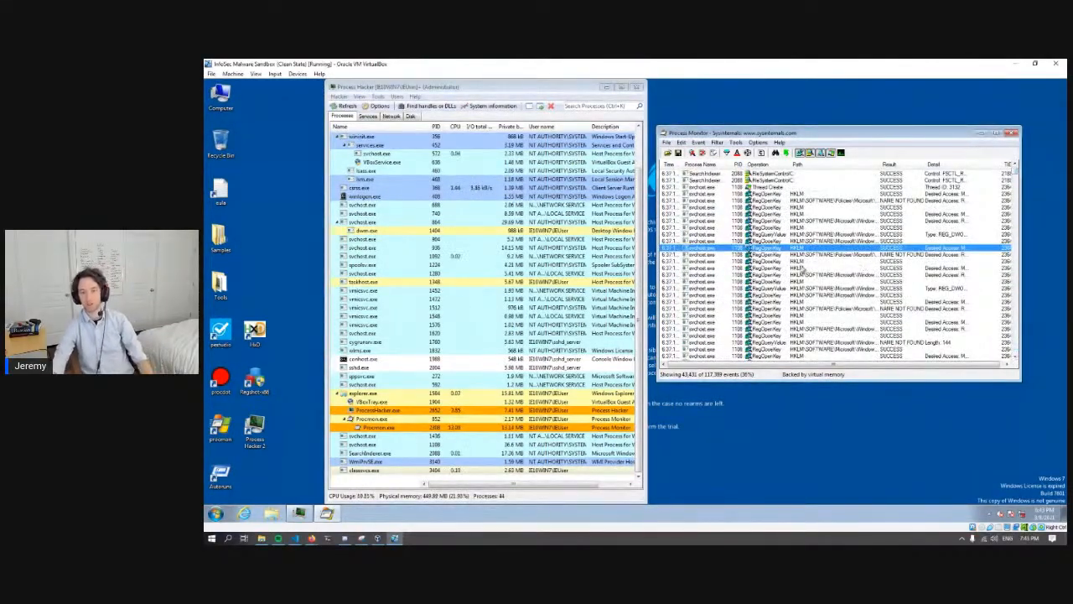
{"action": "left_click", "coordinate": [864, 261]}
{"action": "left_click", "coordinate": [759, 214]}
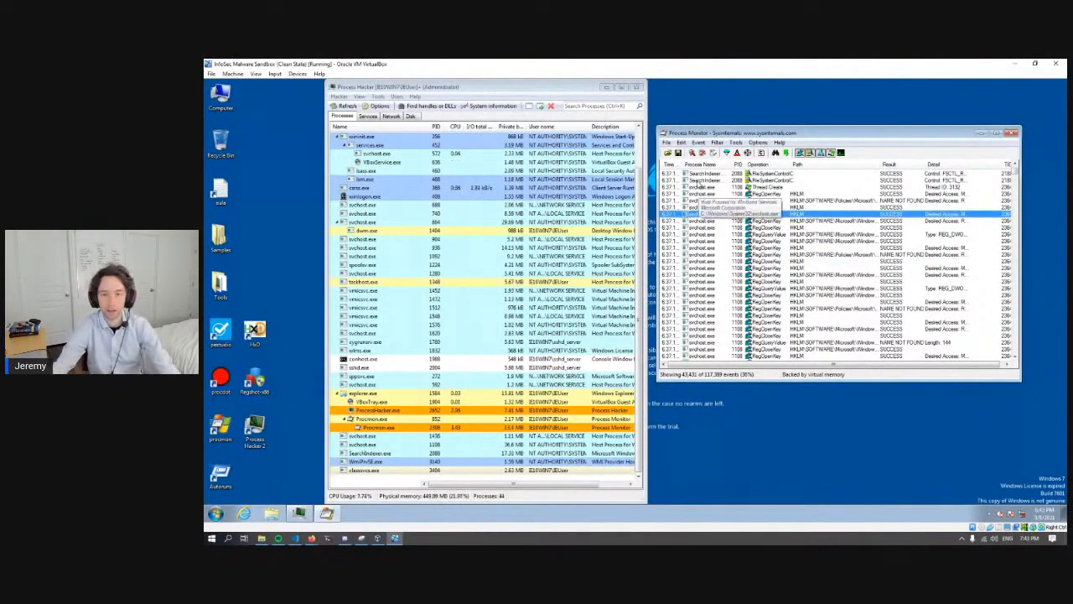
- Save the events displayed by the current filter, including profiling events, in CSV format as Logfile.CSV on the desktop
{"action": "left_click", "coordinate": [667, 143]}
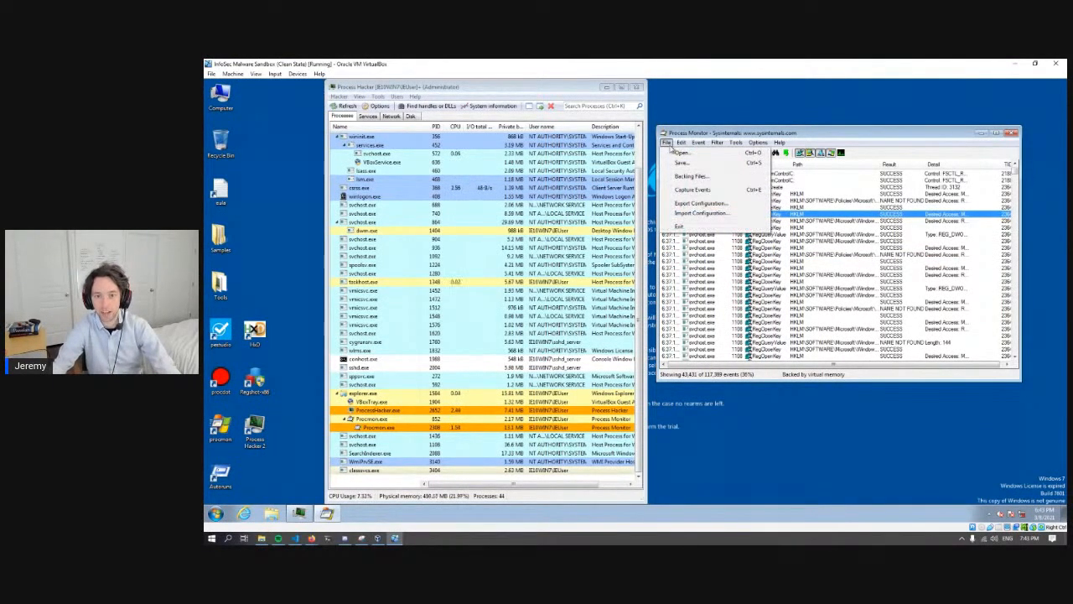
{"action": "left_click", "coordinate": [745, 135]}
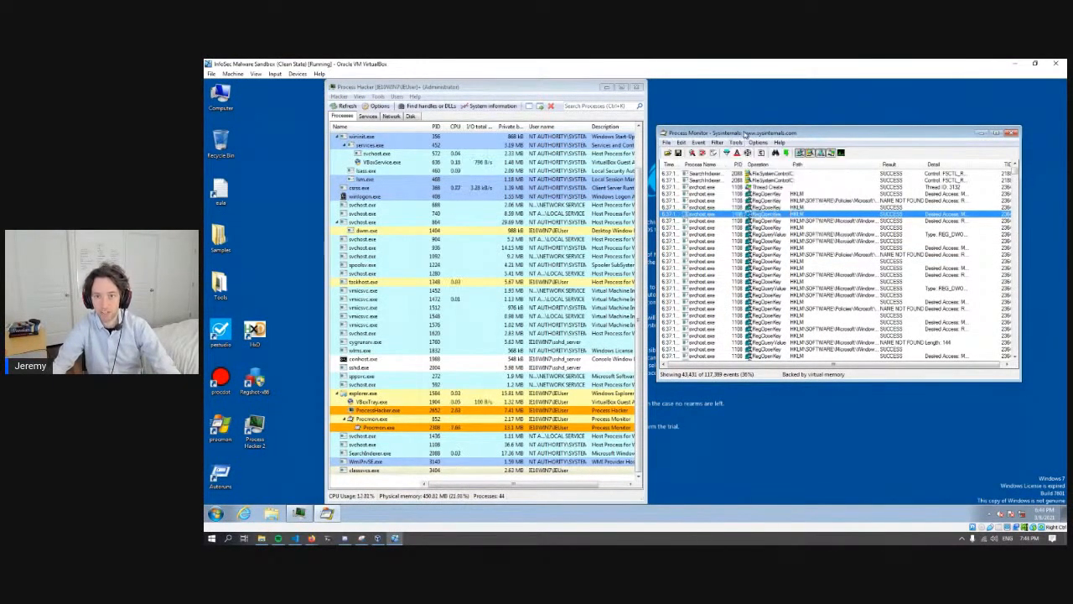
{"action": "left_click", "coordinate": [667, 143]}
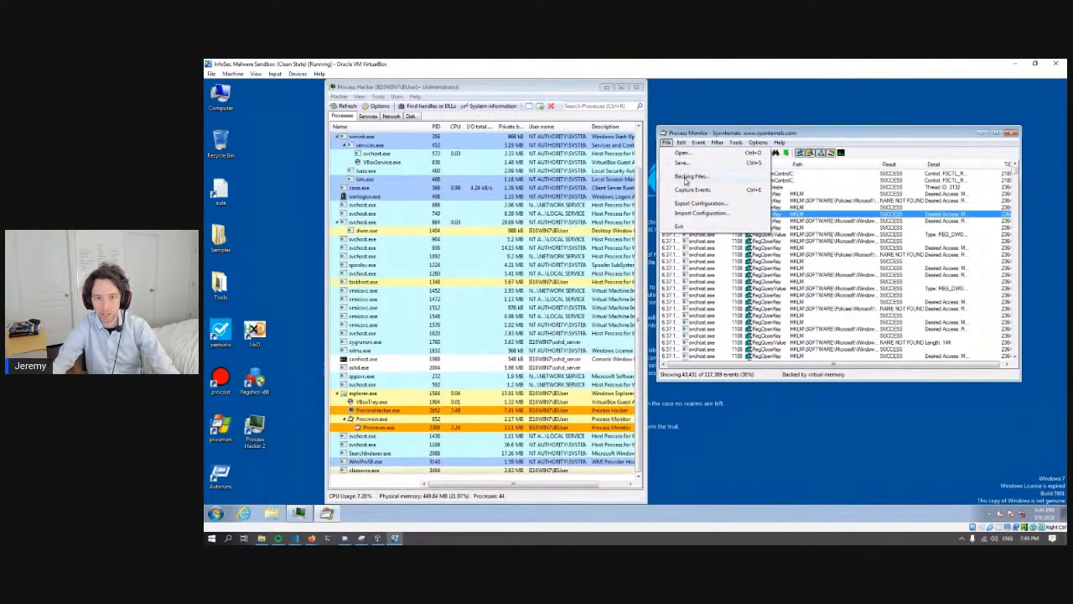
{"action": "left_click", "coordinate": [683, 162]}
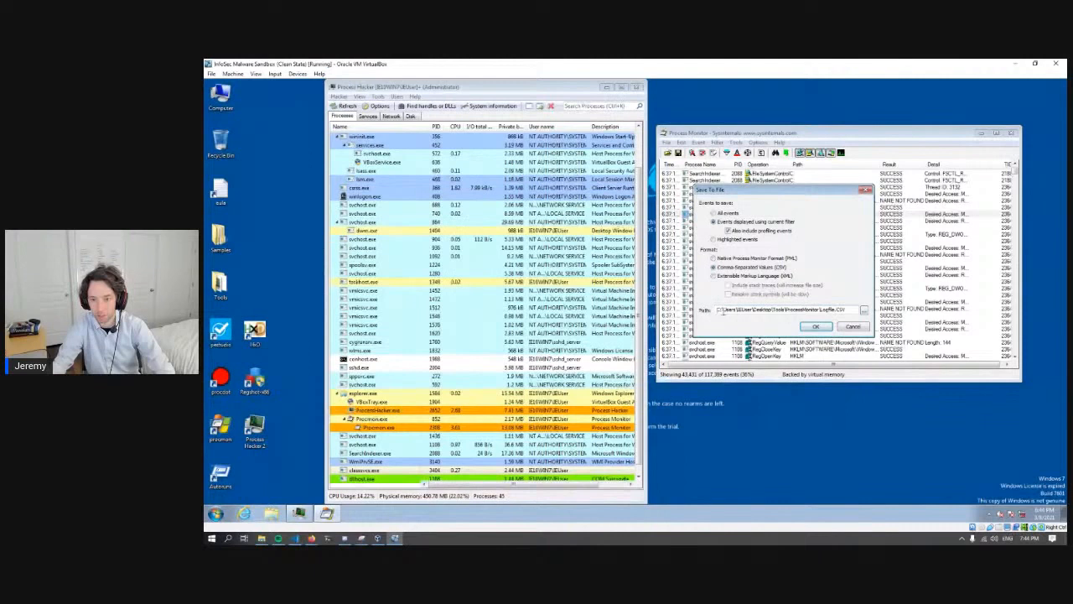
{"action": "left_click", "coordinate": [866, 311]}
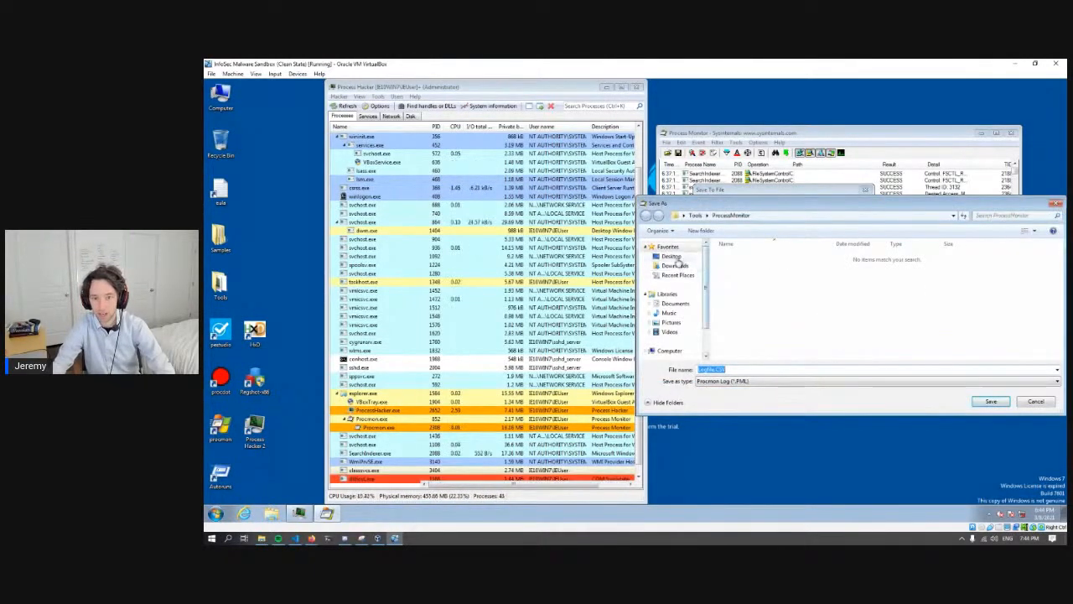
{"action": "left_click", "coordinate": [675, 257]}
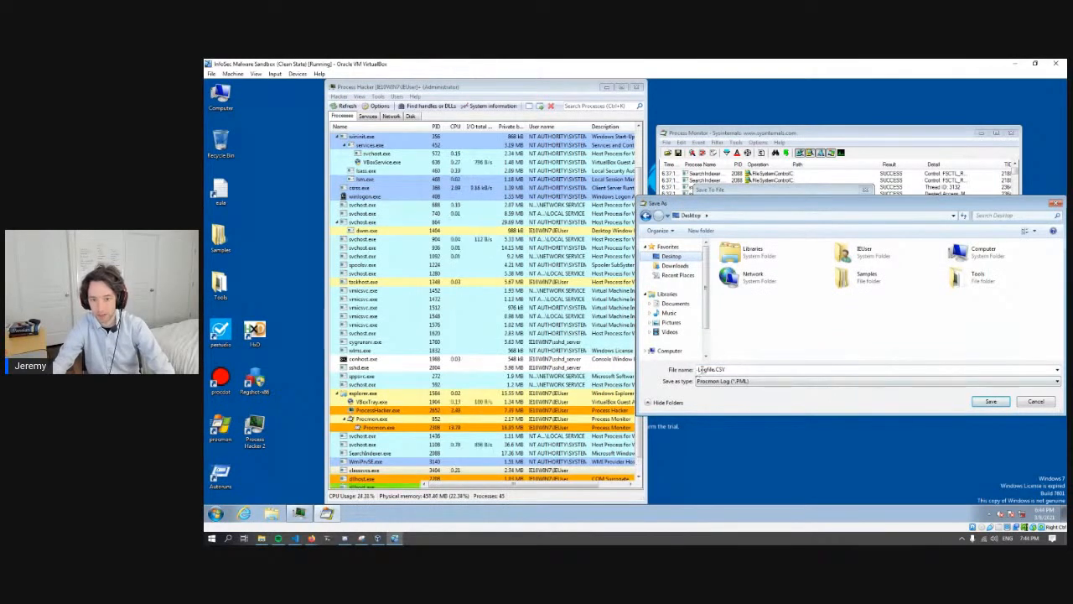
{"action": "left_click", "coordinate": [992, 402]}
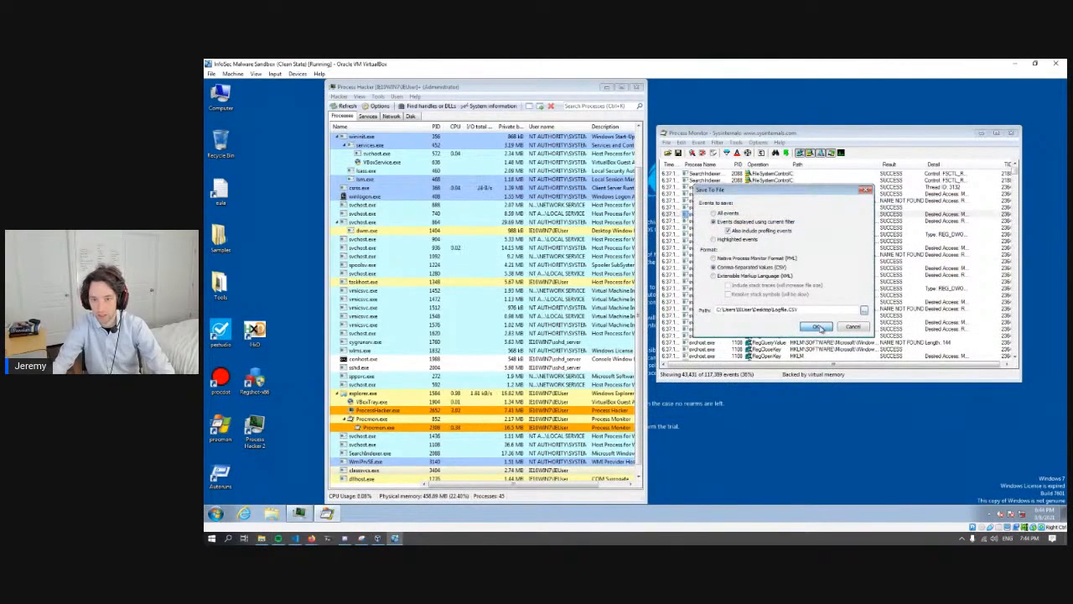
{"action": "left_click", "coordinate": [816, 326]}
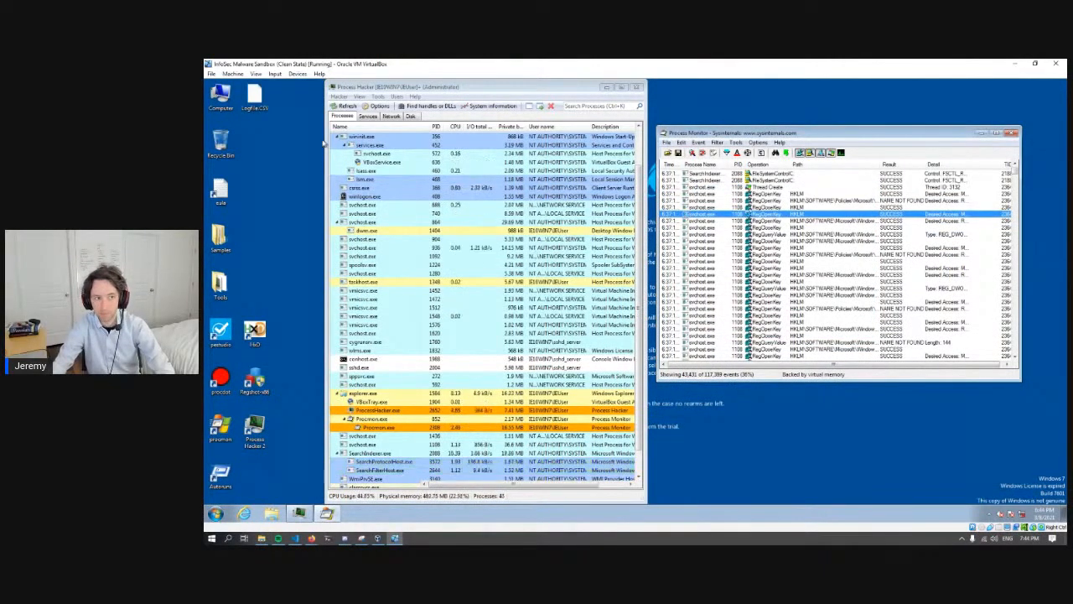
- Place the Logfile.CSV icon beside the Tools folder on the desktop and look further down the captured events
{"action": "left_click_drag", "start_coordinate": [254, 99], "coordinate": [258, 287]}
{"action": "left_click", "coordinate": [283, 244]}
{"action": "left_click", "coordinate": [709, 263]}
{"action": "scroll", "coordinate": [790, 281], "scroll_direction": "down", "scroll_amount": 7}
{"action": "scroll", "coordinate": [791, 280], "scroll_direction": "down", "scroll_amount": 5}
{"action": "left_click", "coordinate": [790, 275]}
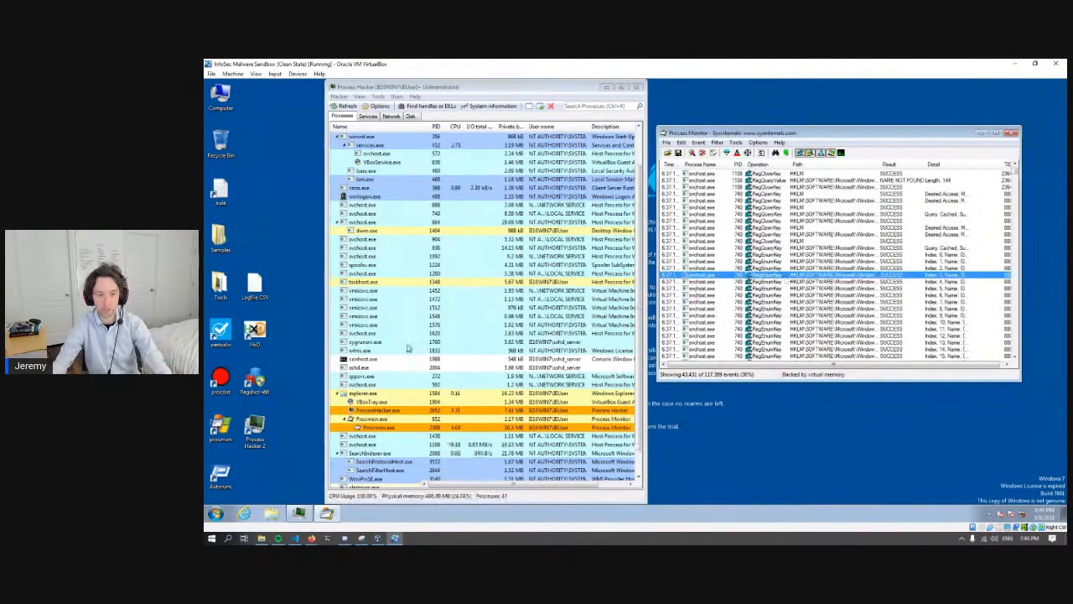
{"action": "left_click", "coordinate": [307, 361]}
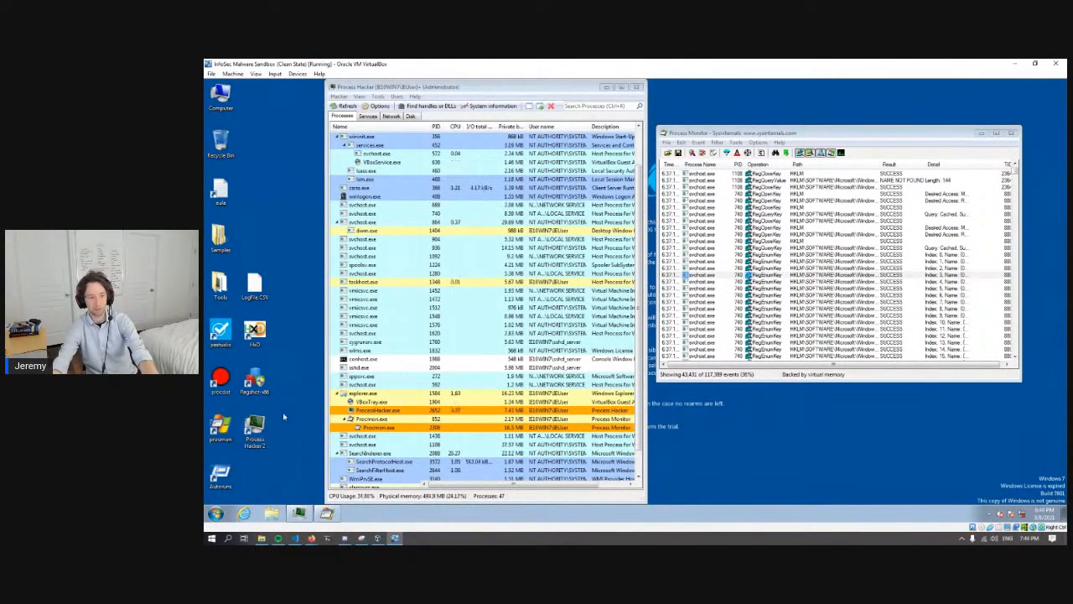
- Open ProcDOT and load Logfile.CSV from the desktop as its Procmon monitoring log
{"action": "left_click", "coordinate": [220, 379]}
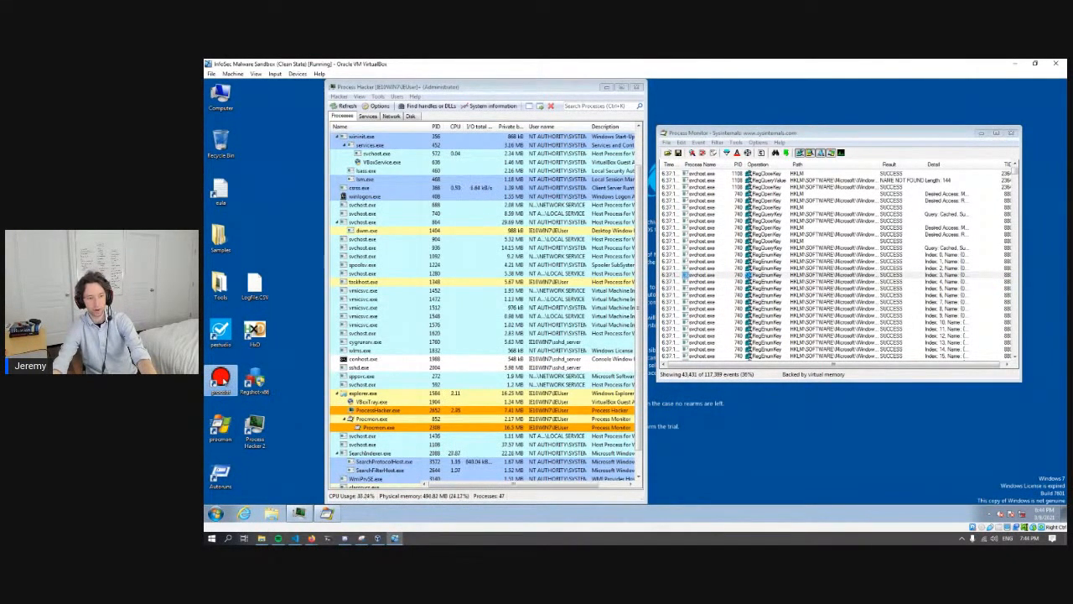
{"action": "double_click", "coordinate": [222, 379]}
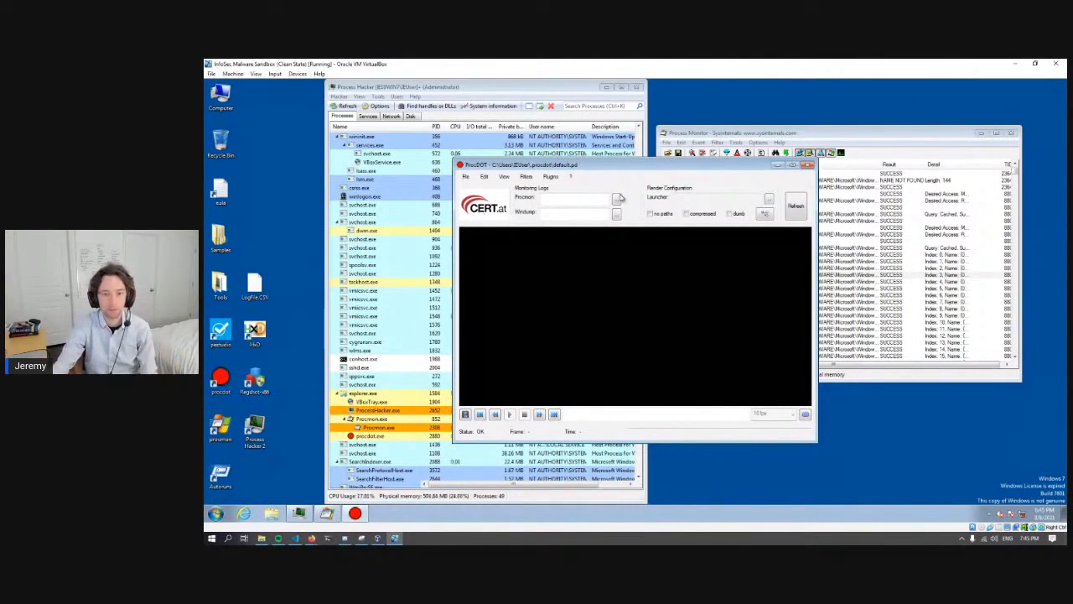
{"action": "left_click", "coordinate": [617, 199]}
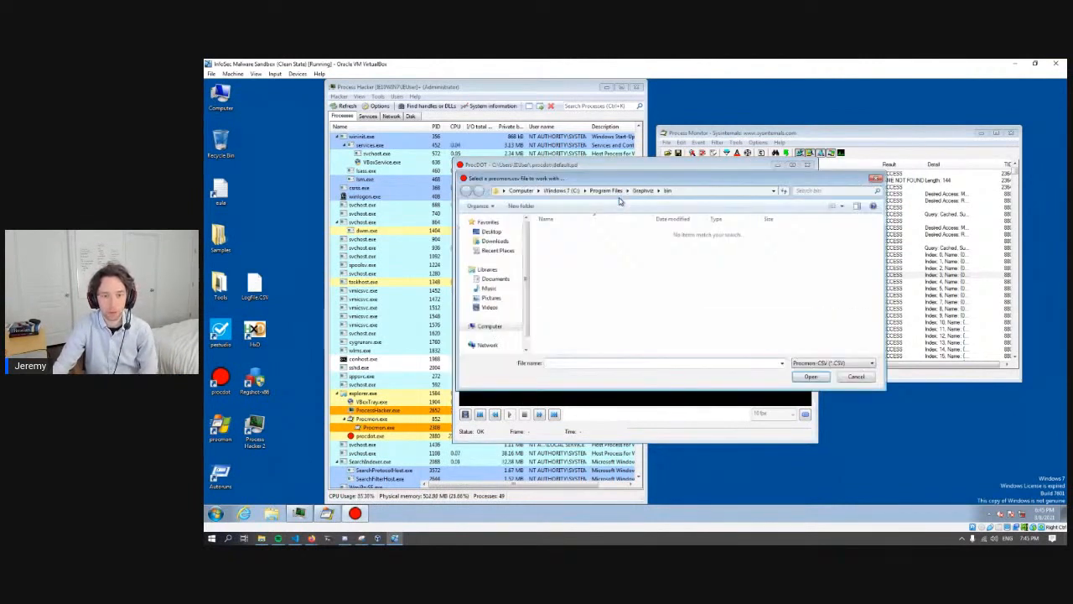
{"action": "left_click", "coordinate": [876, 178]}
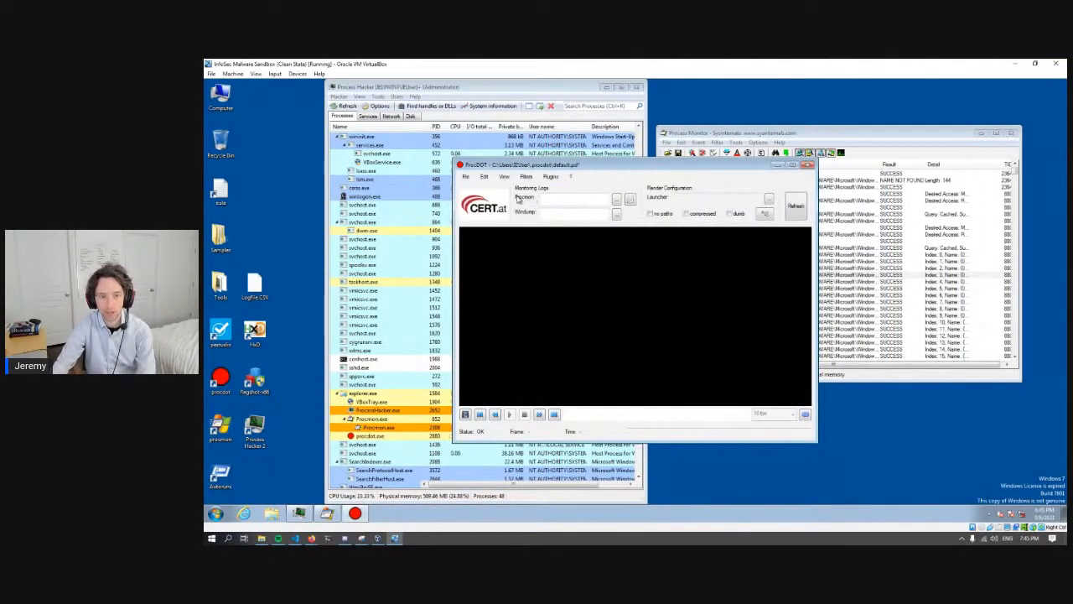
{"action": "left_click", "coordinate": [553, 198]}
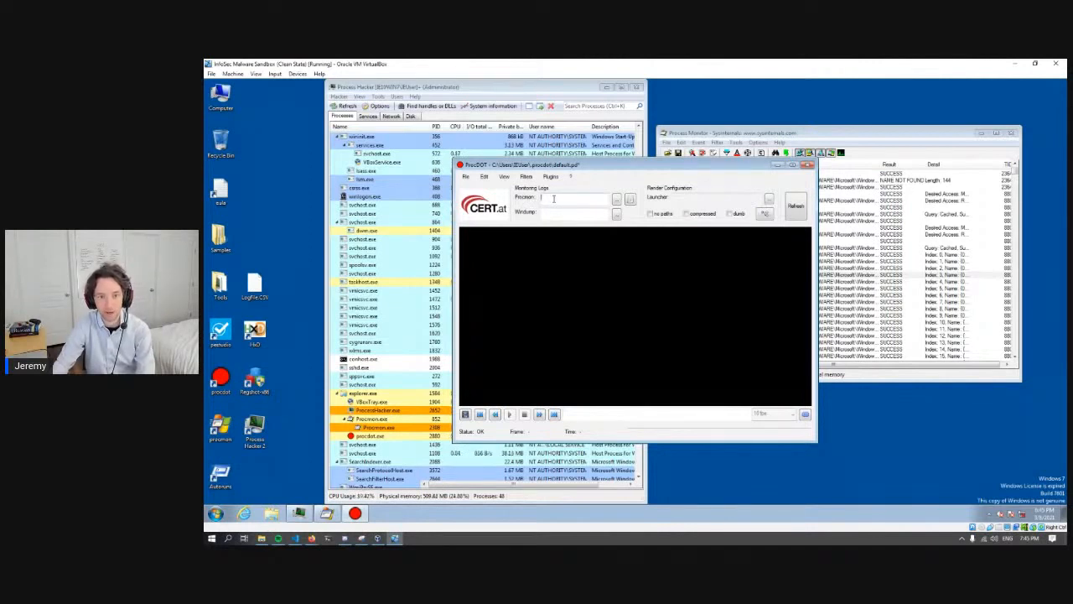
{"action": "left_click", "coordinate": [617, 200]}
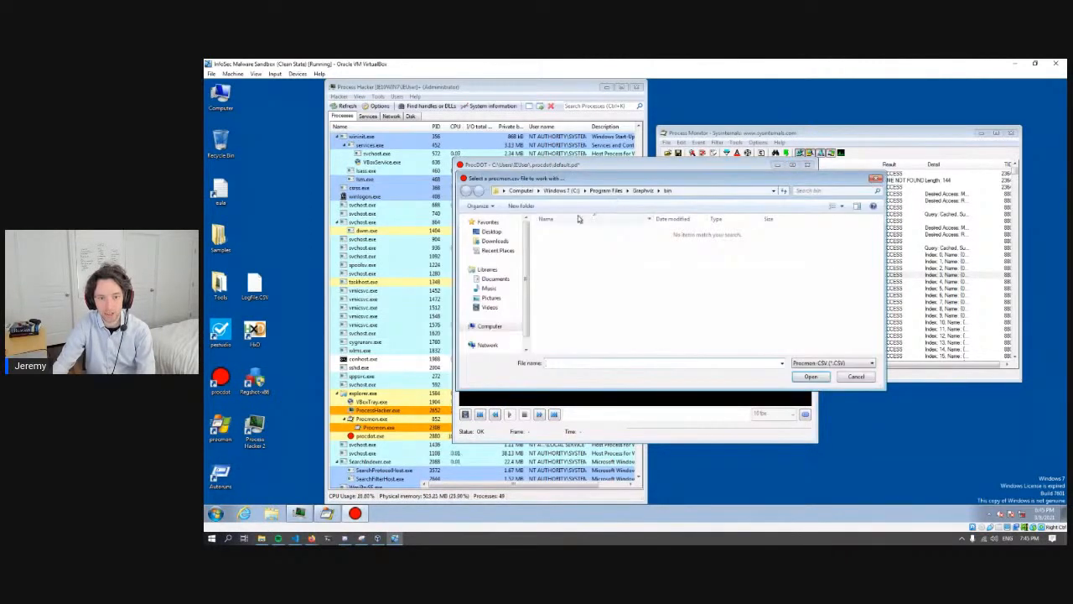
{"action": "left_click", "coordinate": [505, 233]}
{"action": "double_click", "coordinate": [569, 281]}
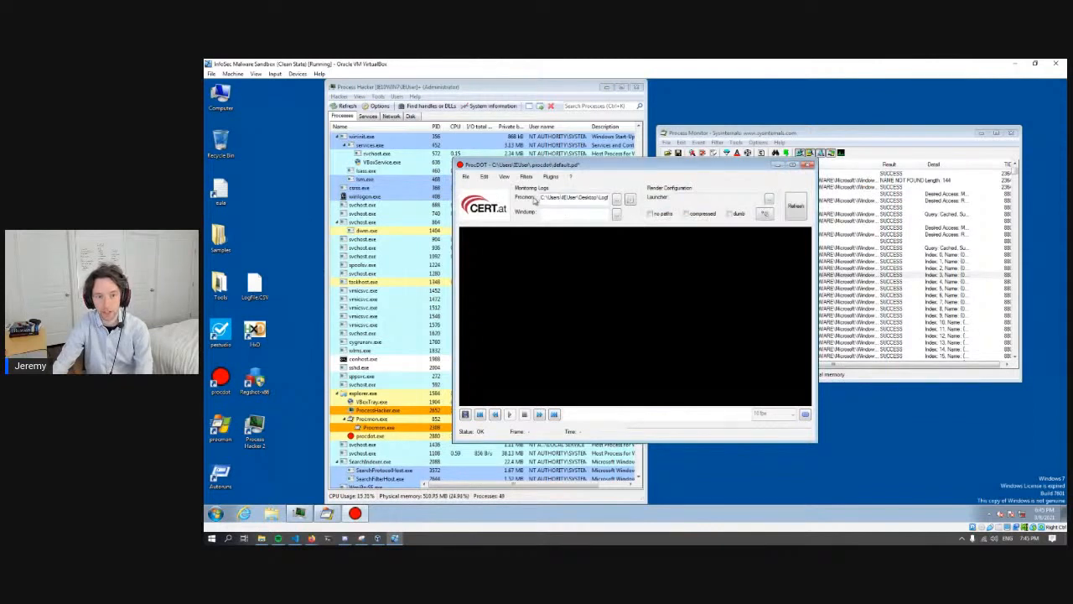
{"action": "left_click_drag", "start_coordinate": [541, 197], "coordinate": [641, 198]}
{"action": "left_click", "coordinate": [587, 197]}
{"action": "left_click_drag", "start_coordinate": [542, 198], "coordinate": [630, 197]}
{"action": "left_click", "coordinate": [597, 197]}
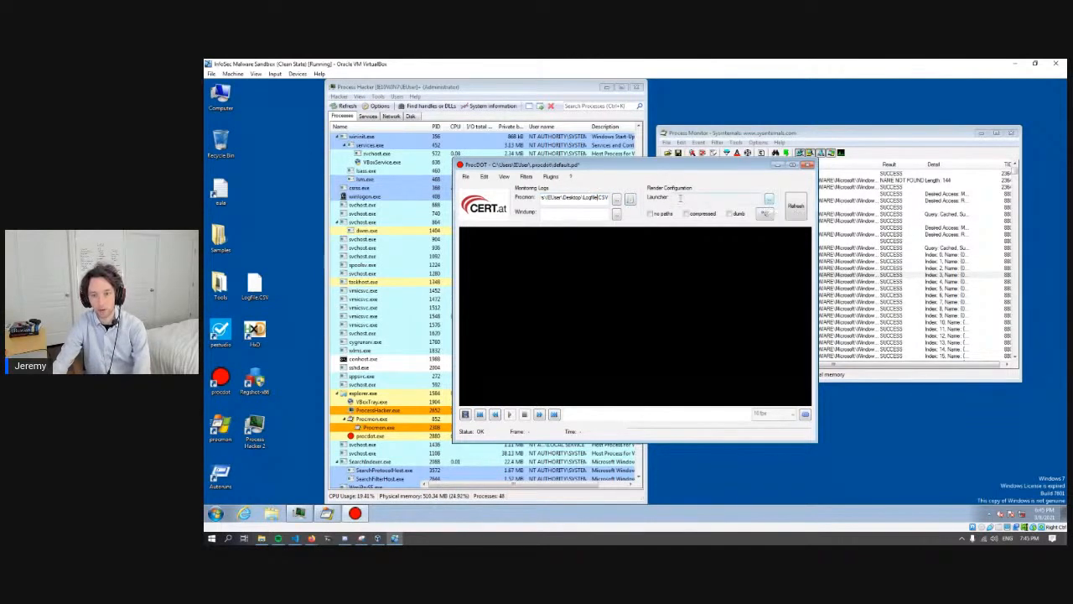
- Choose the sample process with PID 2848 as the launcher in the render configuration
{"action": "left_click", "coordinate": [771, 199]}
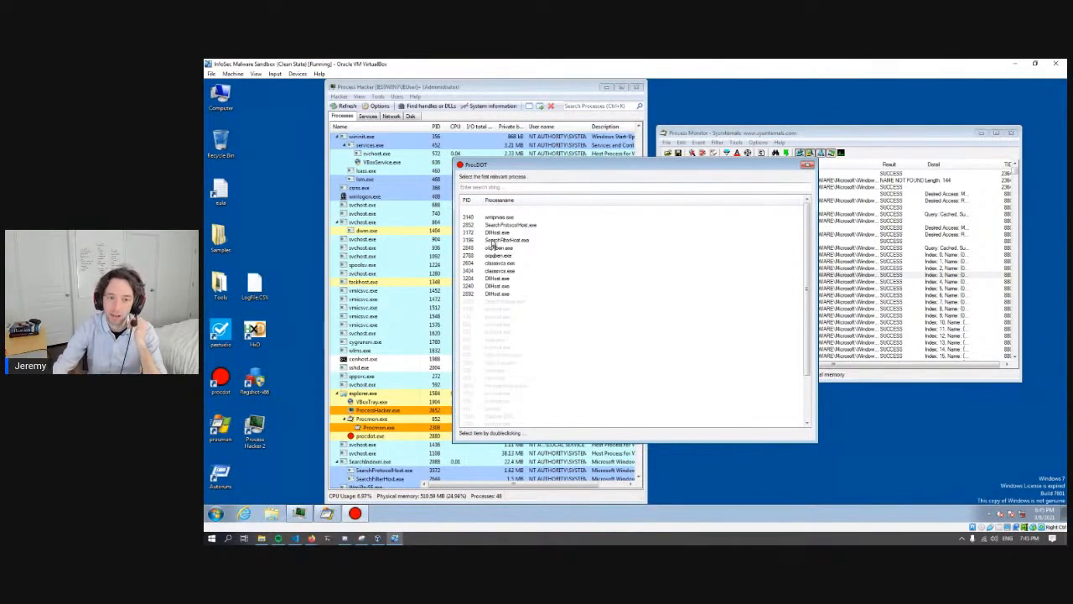
{"action": "left_click", "coordinate": [518, 264]}
{"action": "left_click", "coordinate": [515, 250]}
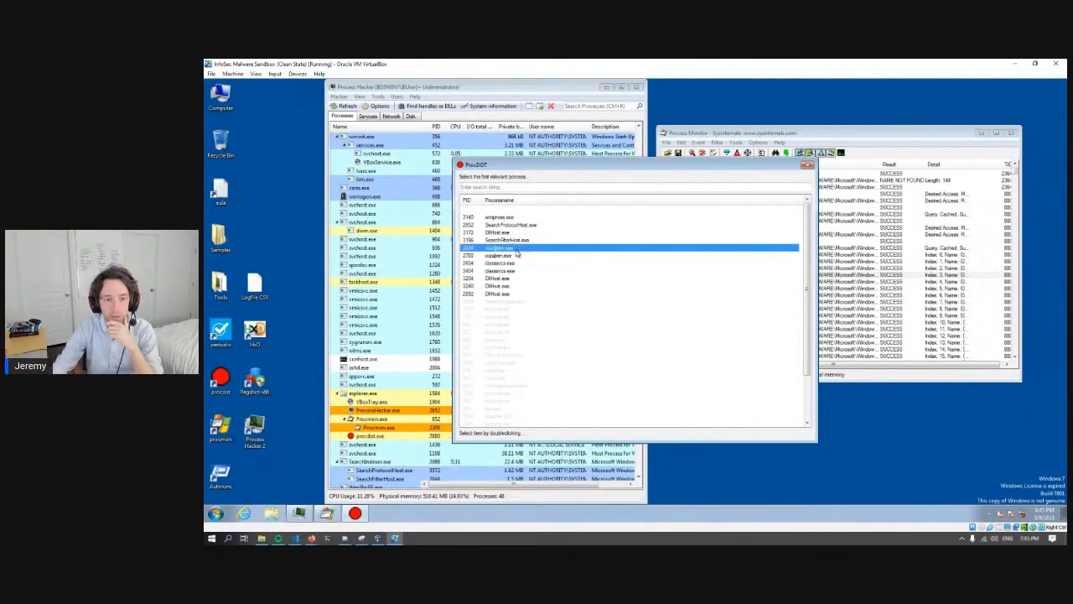
{"action": "left_click", "coordinate": [486, 255]}
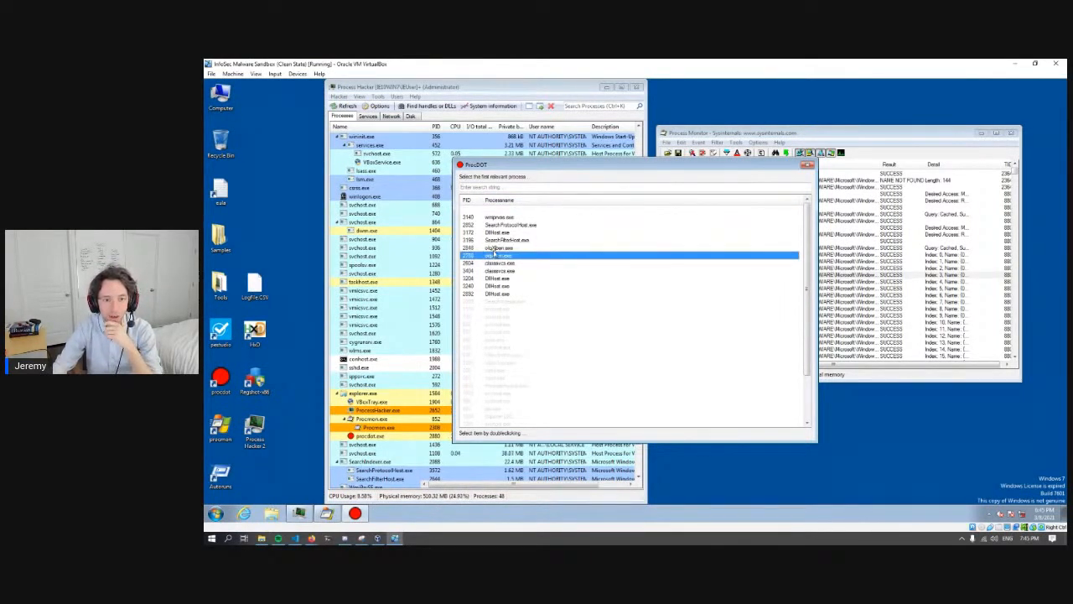
{"action": "left_click", "coordinate": [497, 249]}
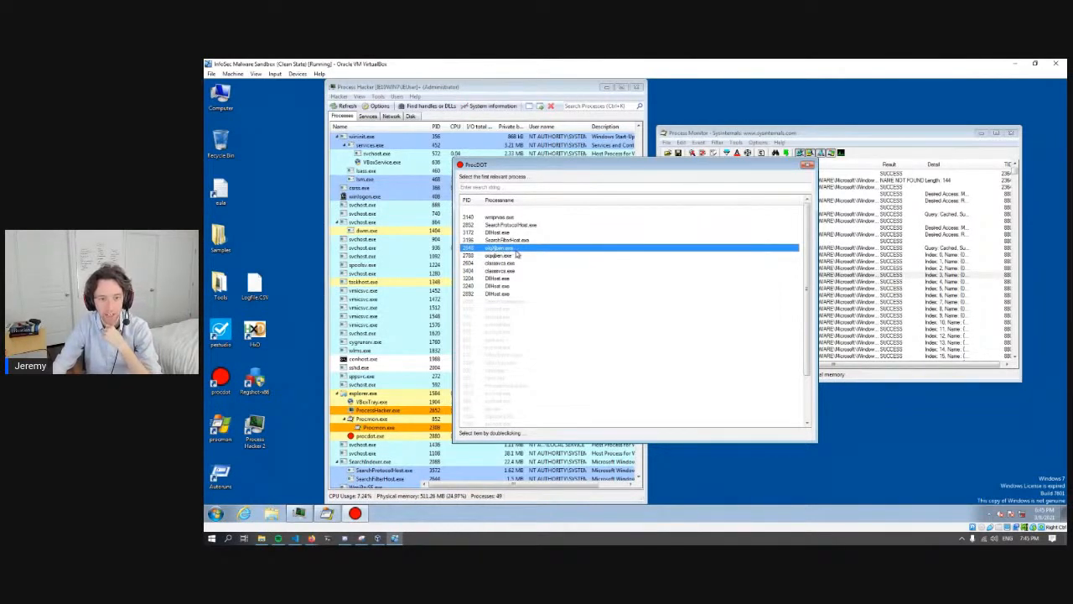
{"action": "double_click", "coordinate": [516, 253]}
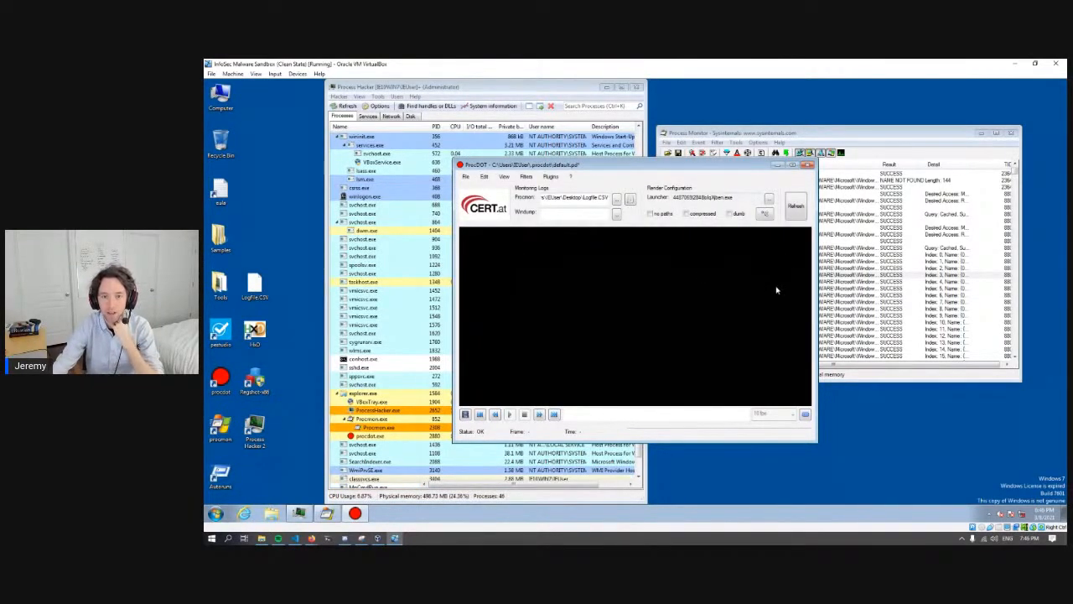
- Render the behaviour graph for the chosen launcher and view it in a maximized window
{"action": "left_click", "coordinate": [797, 215]}
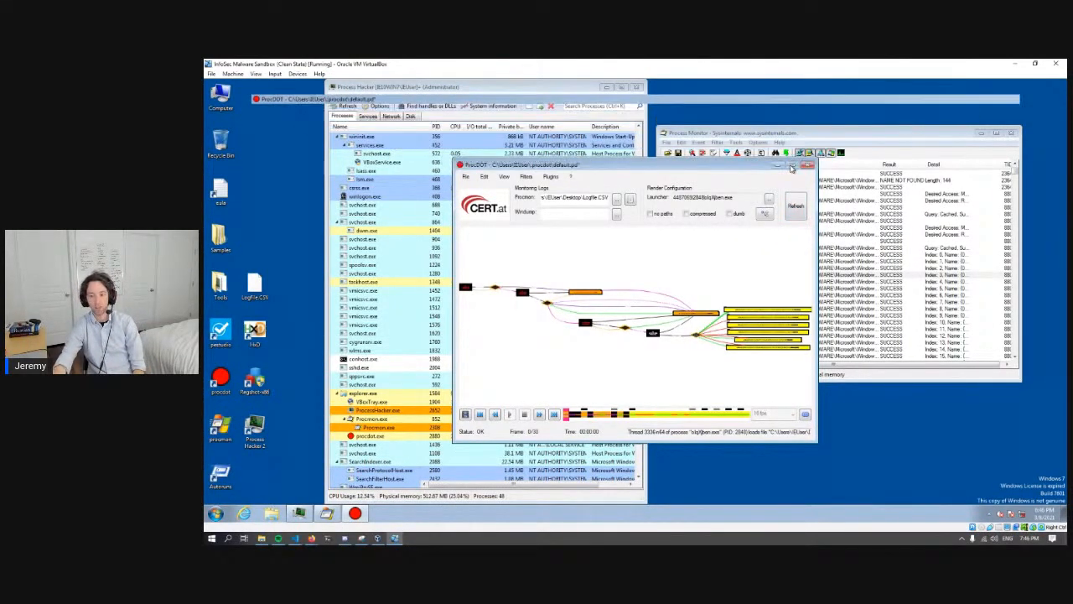
{"action": "left_click", "coordinate": [793, 167]}
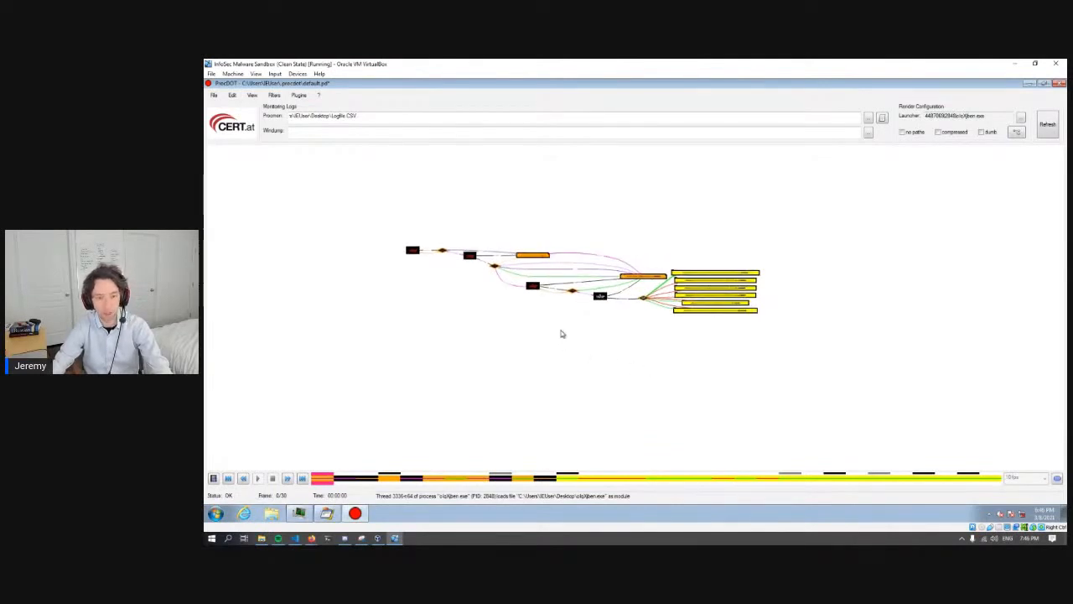
{"action": "scroll", "coordinate": [550, 283], "scroll_direction": "up", "scroll_amount": 3}
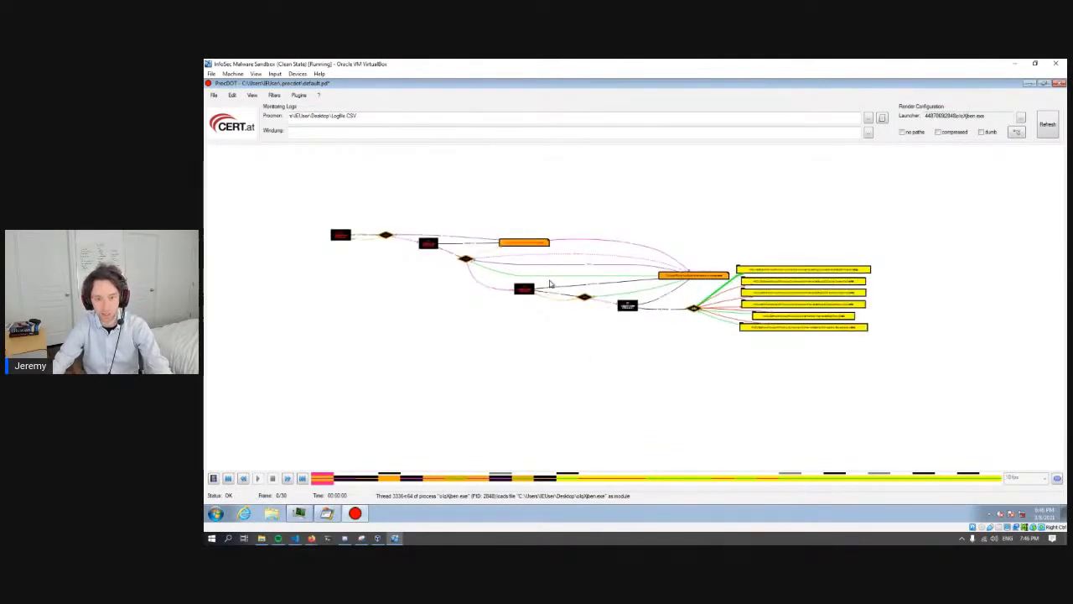
{"action": "scroll", "coordinate": [550, 284], "scroll_direction": "down", "scroll_amount": 3}
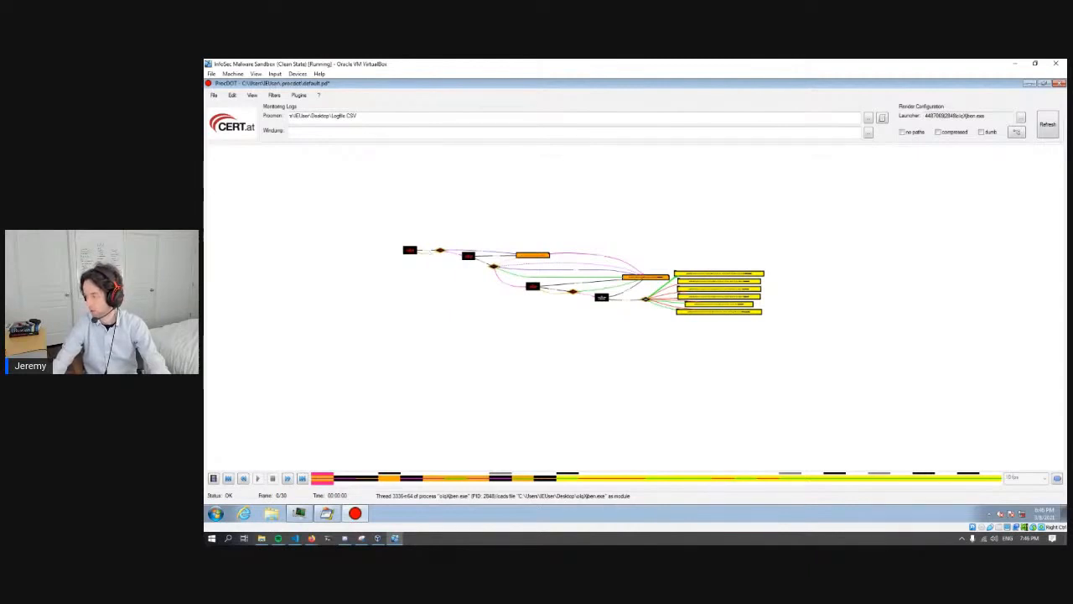
- Switch to Process Monitor and examine the captured svchost.exe registry events across to the TID column
{"action": "left_click", "coordinate": [1030, 83]}
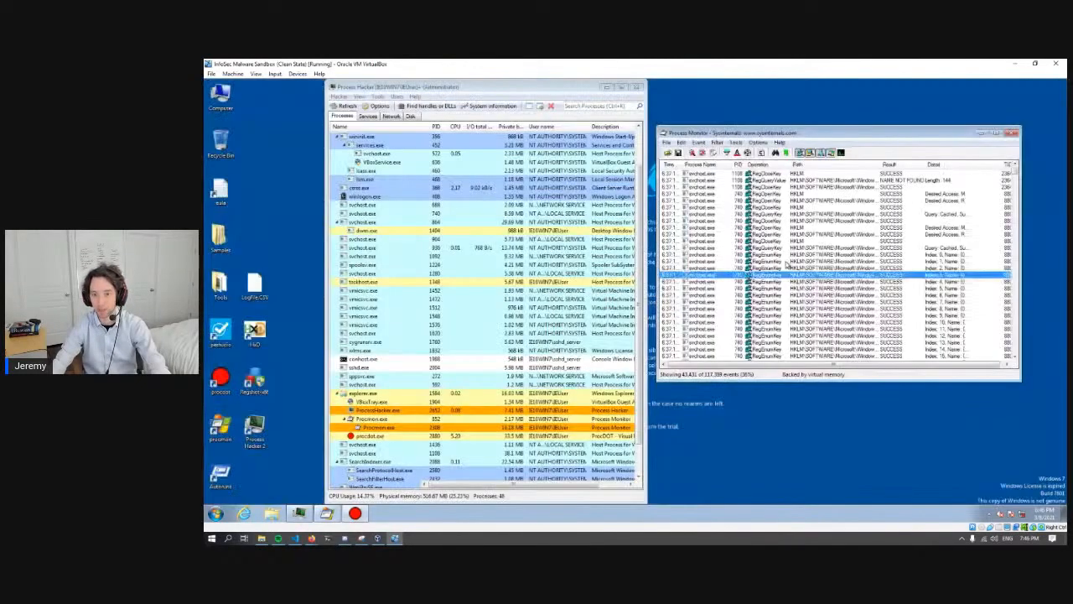
{"action": "left_click", "coordinate": [819, 303]}
{"action": "left_click", "coordinate": [796, 328]}
{"action": "left_click", "coordinate": [793, 235]}
{"action": "left_click", "coordinate": [755, 181]}
{"action": "left_click", "coordinate": [737, 255]}
{"action": "left_click", "coordinate": [759, 318]}
{"action": "left_click", "coordinate": [753, 262]}
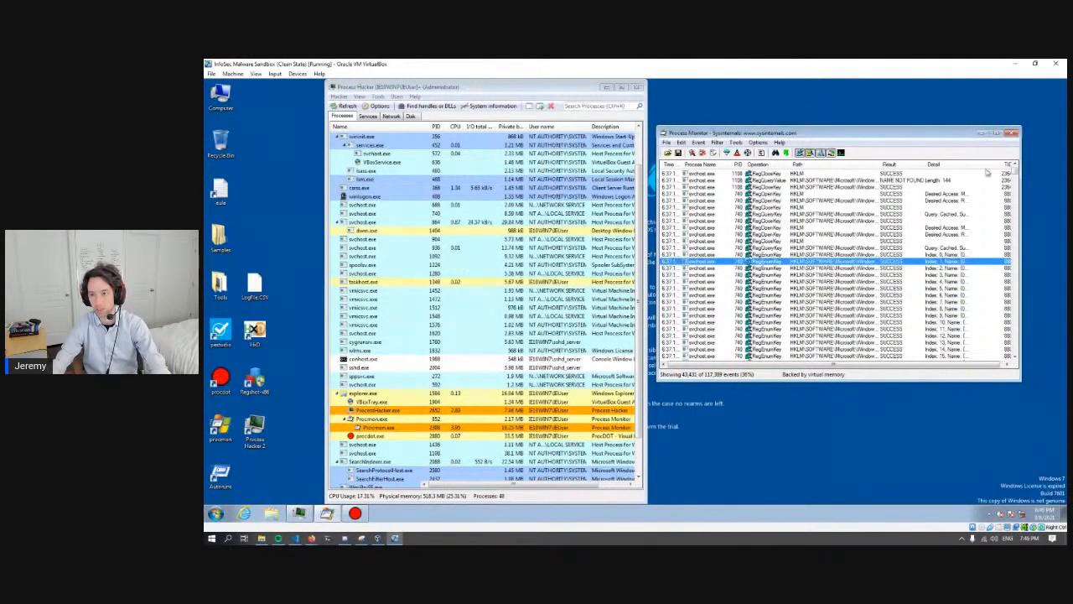
{"action": "left_click_drag", "start_coordinate": [884, 369], "coordinate": [920, 369]}
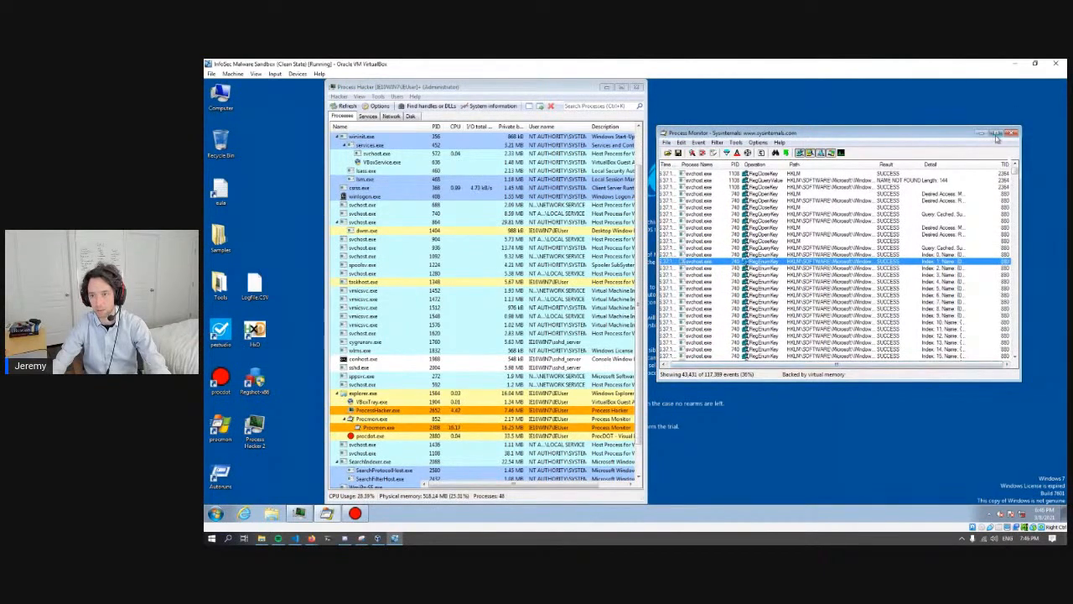
- Check which columns are selected for the Process Monitor event list, including Process ID and Thread ID
{"action": "right_click", "coordinate": [941, 165]}
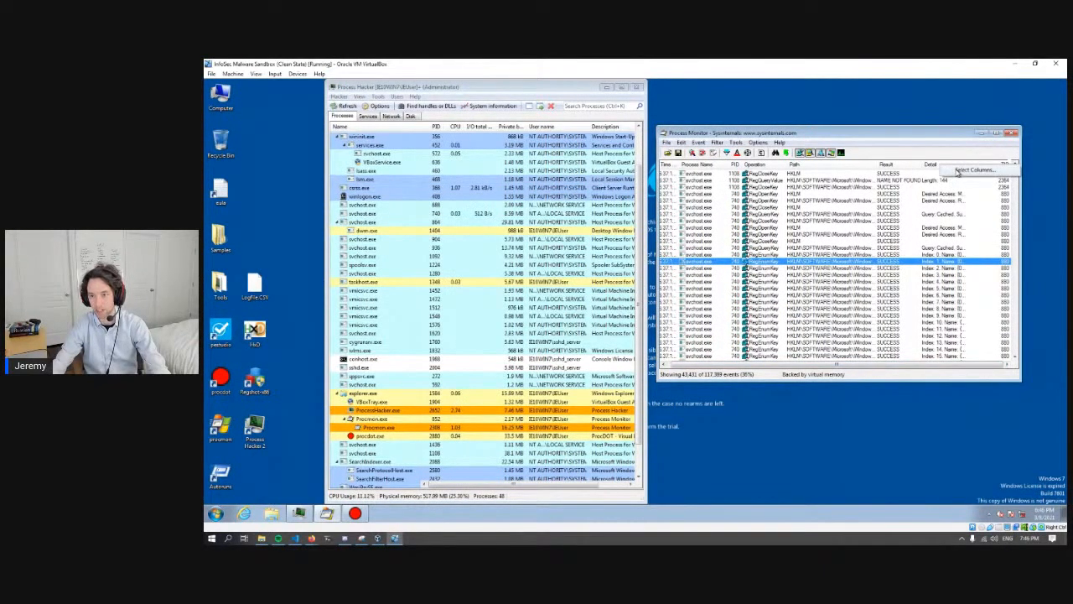
{"action": "right_click", "coordinate": [930, 166]}
{"action": "right_click", "coordinate": [890, 167]}
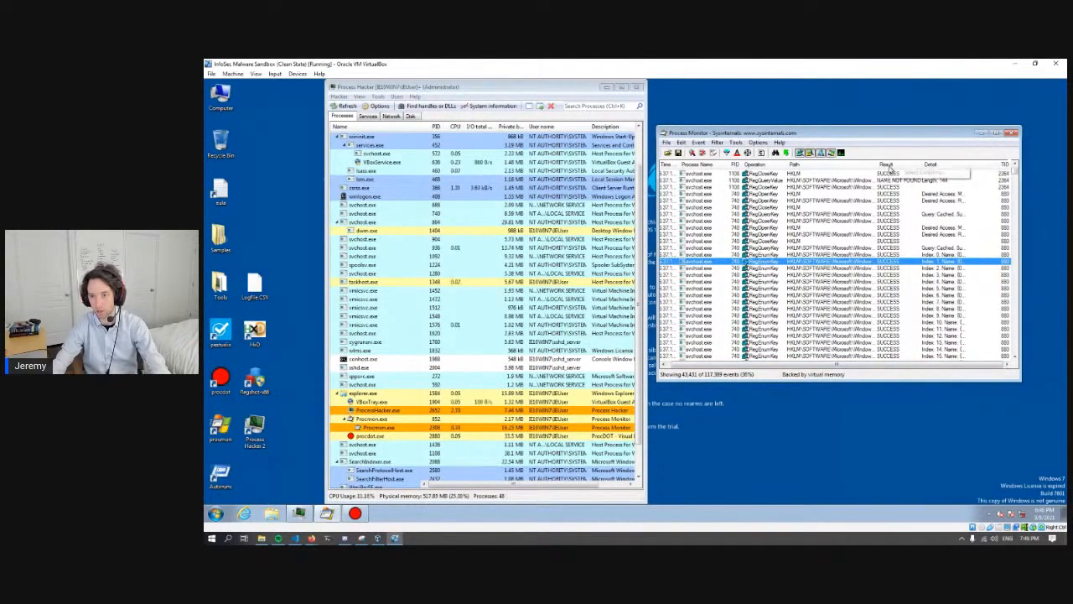
{"action": "right_click", "coordinate": [937, 166]}
{"action": "left_click", "coordinate": [963, 175]}
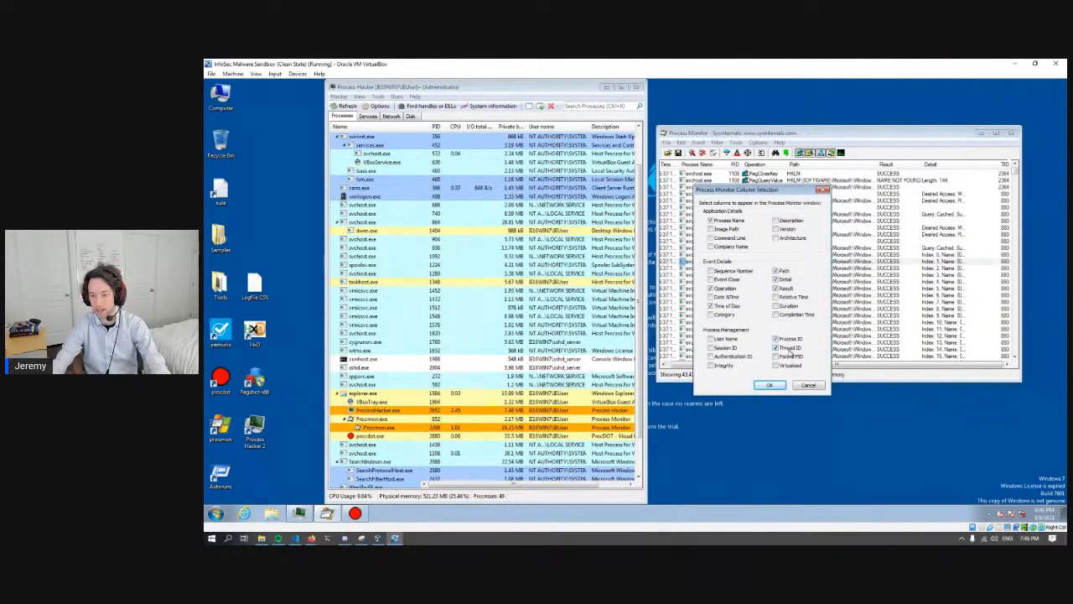
{"action": "left_click", "coordinate": [769, 385]}
- Review the inclusion and exclusion rules in the Process Monitor filter and close it
{"action": "left_click", "coordinate": [726, 153]}
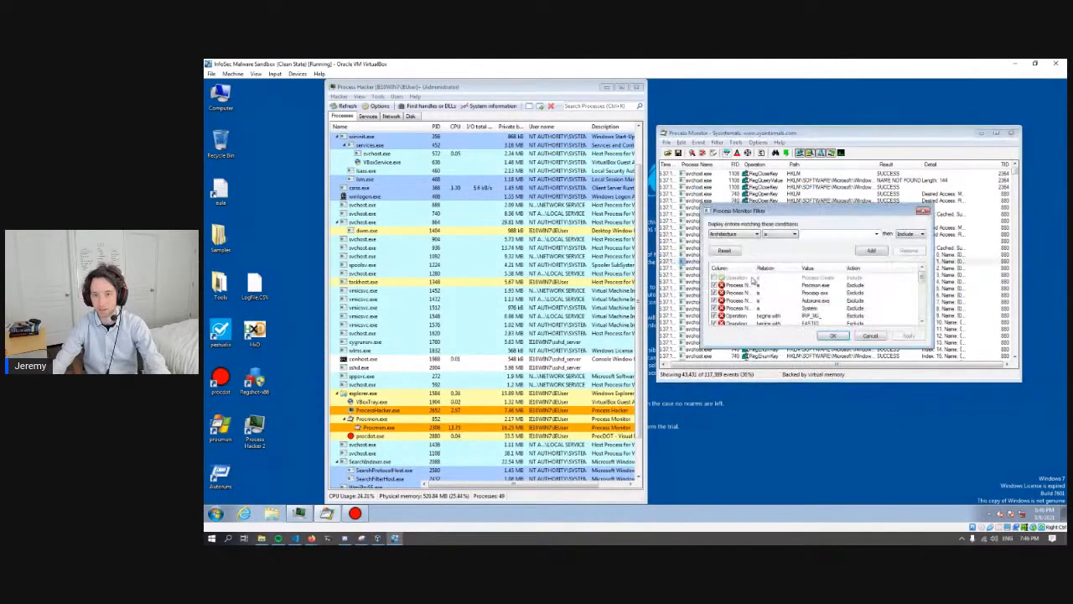
{"action": "left_click_drag", "start_coordinate": [766, 211], "coordinate": [751, 194]}
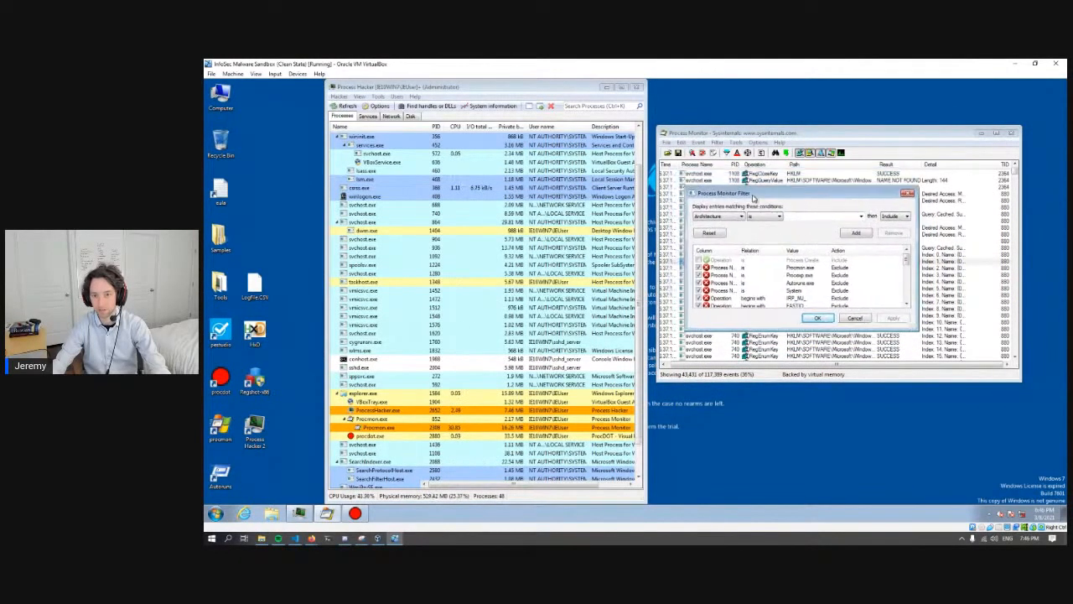
{"action": "left_click", "coordinate": [817, 318]}
- Review the events, CSV format and Logfile.CSV path in the save settings, and close them without saving
{"action": "left_click", "coordinate": [667, 143]}
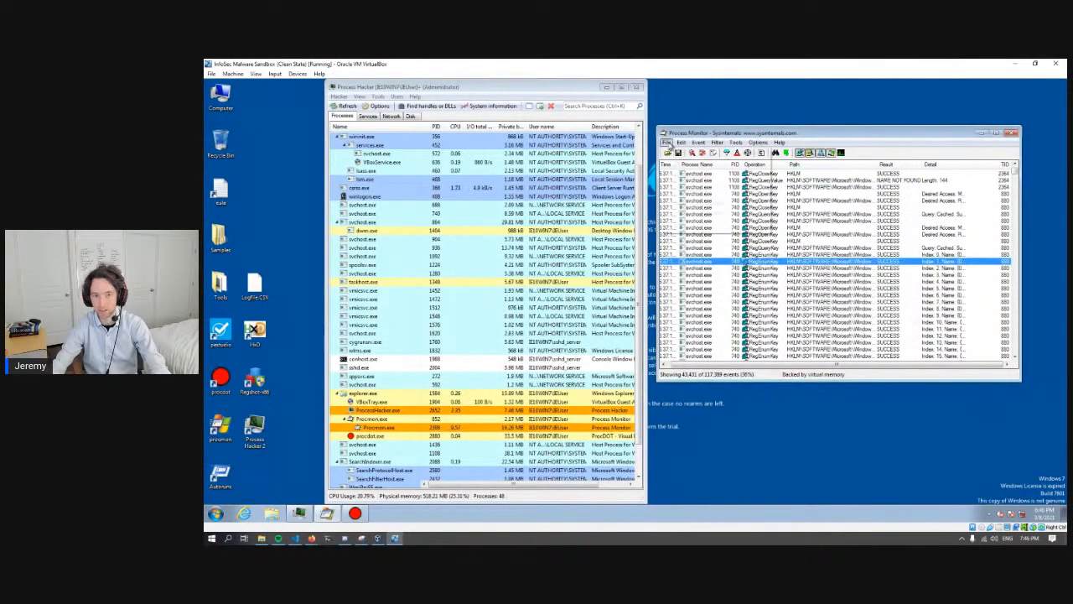
{"action": "left_click", "coordinate": [691, 163]}
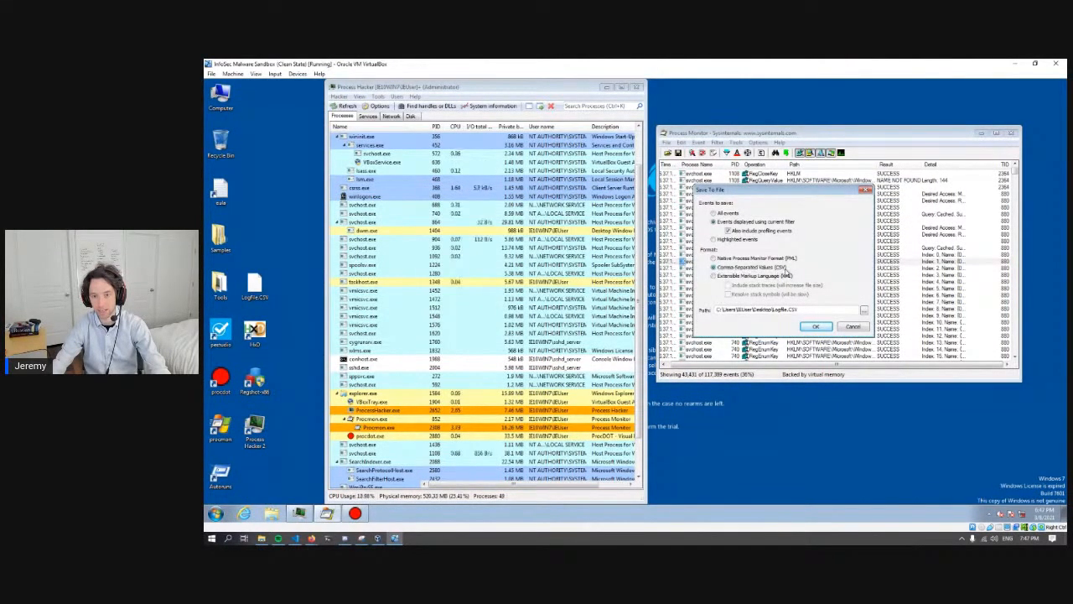
{"action": "left_click_drag", "start_coordinate": [751, 310], "coordinate": [807, 311]}
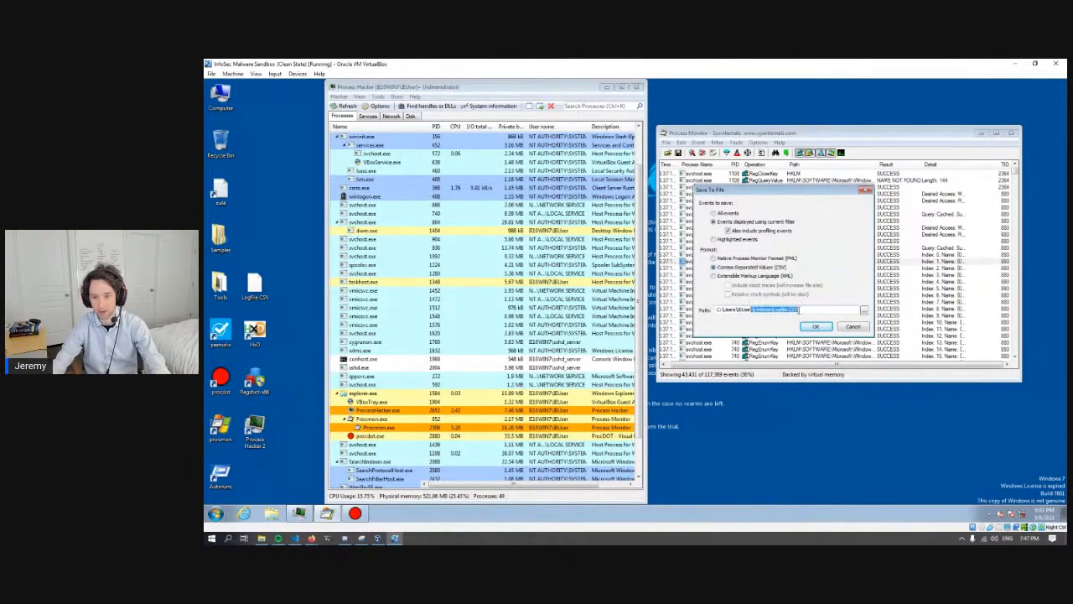
{"action": "left_click", "coordinate": [825, 329]}
{"action": "left_click", "coordinate": [704, 331]}
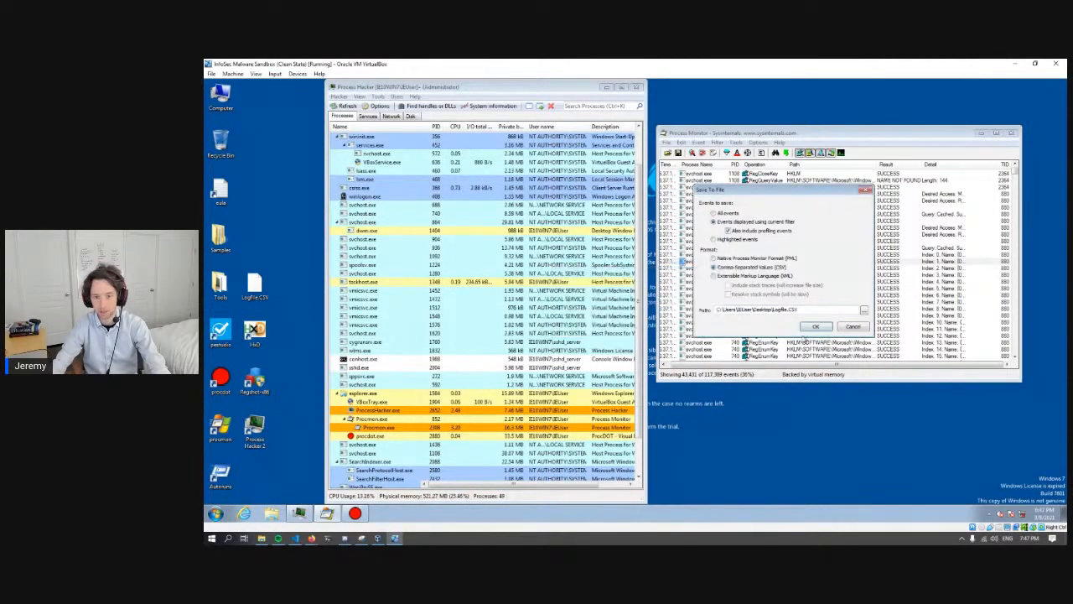
{"action": "left_click", "coordinate": [852, 327]}
- Return to ProcDOT and examine the first process nodes and the thread that creates the second process
{"action": "left_click", "coordinate": [355, 514]}
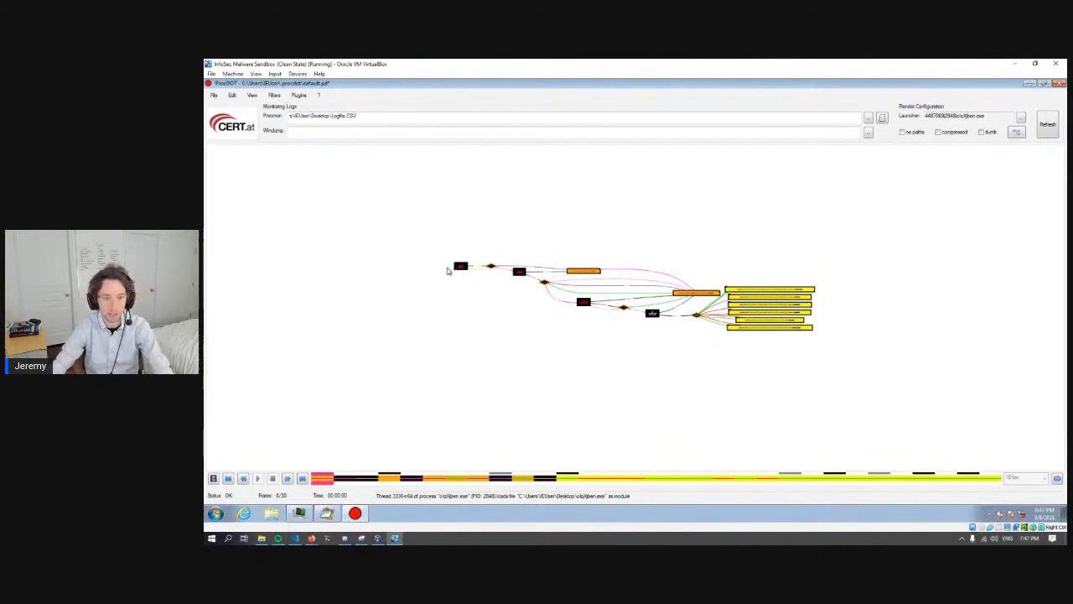
{"action": "scroll", "coordinate": [448, 270], "scroll_direction": "up", "scroll_amount": 5}
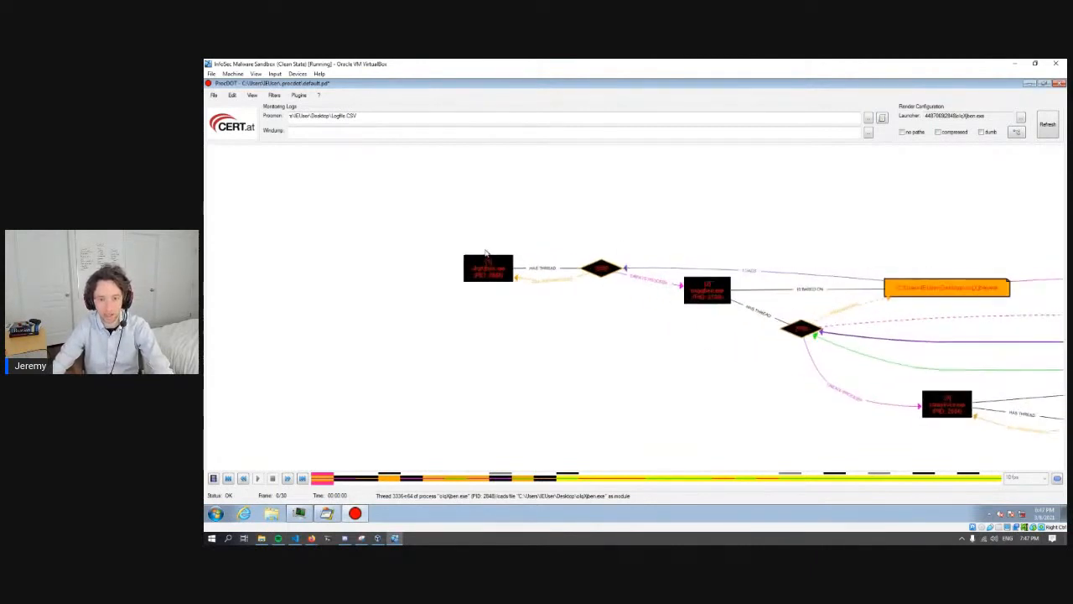
{"action": "scroll", "coordinate": [517, 255], "scroll_direction": "up", "scroll_amount": 3}
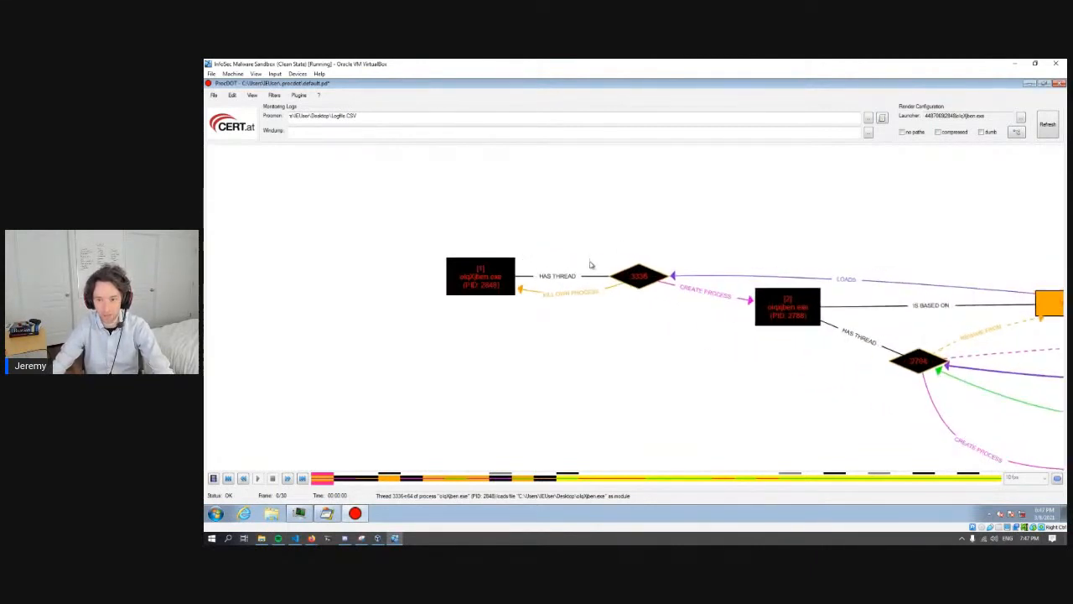
{"action": "left_click_drag", "start_coordinate": [715, 367], "coordinate": [668, 362]}
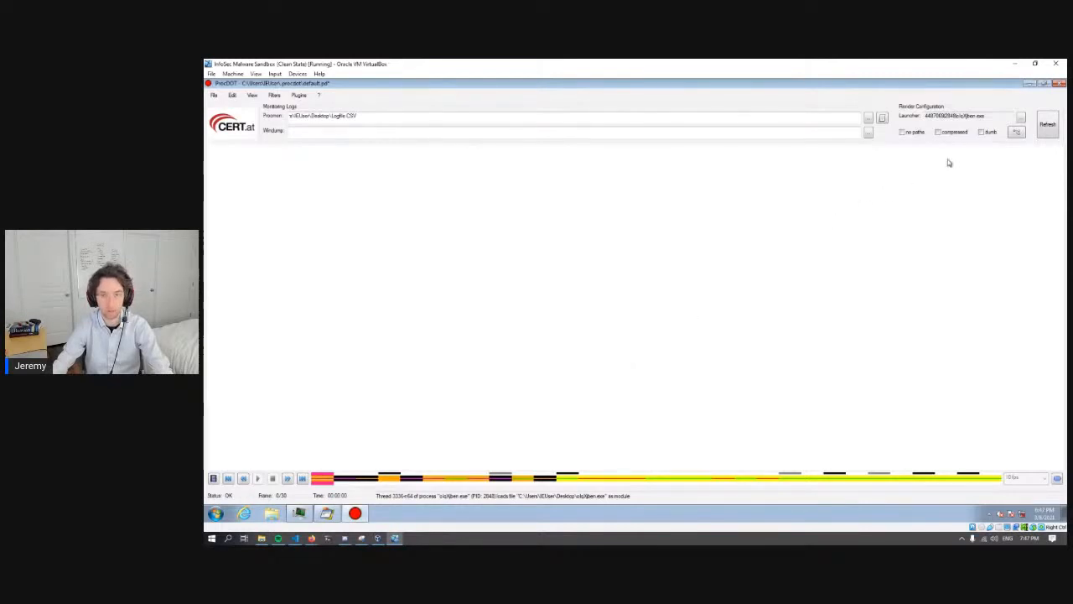
- Refresh the graph and move through its timeline to frame 27 to examine the recorded actions
{"action": "left_click", "coordinate": [1044, 130]}
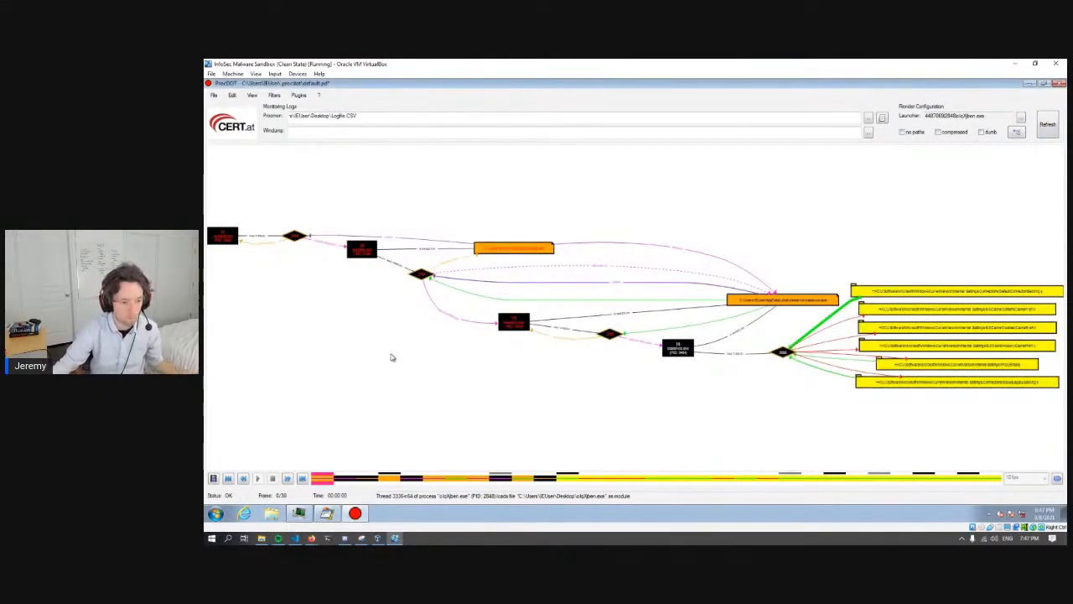
{"action": "left_click_drag", "start_coordinate": [347, 480], "coordinate": [935, 481]}
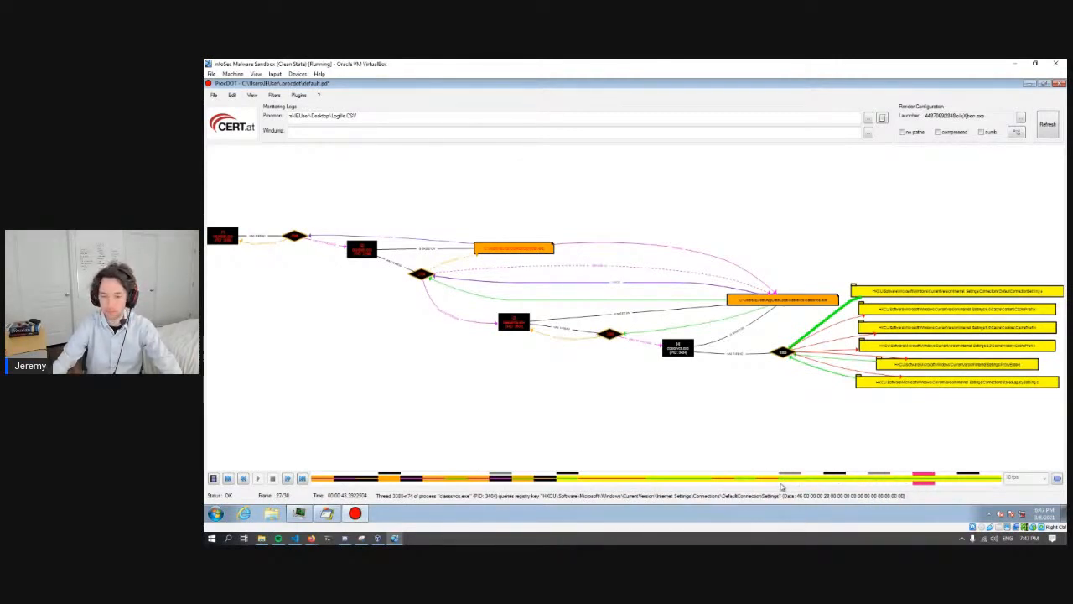
- Return the timeline to frame 0 and trace the graph from the first process to the classsvcs.exe file in AppData
{"action": "left_click", "coordinate": [745, 482]}
{"action": "left_click", "coordinate": [323, 483]}
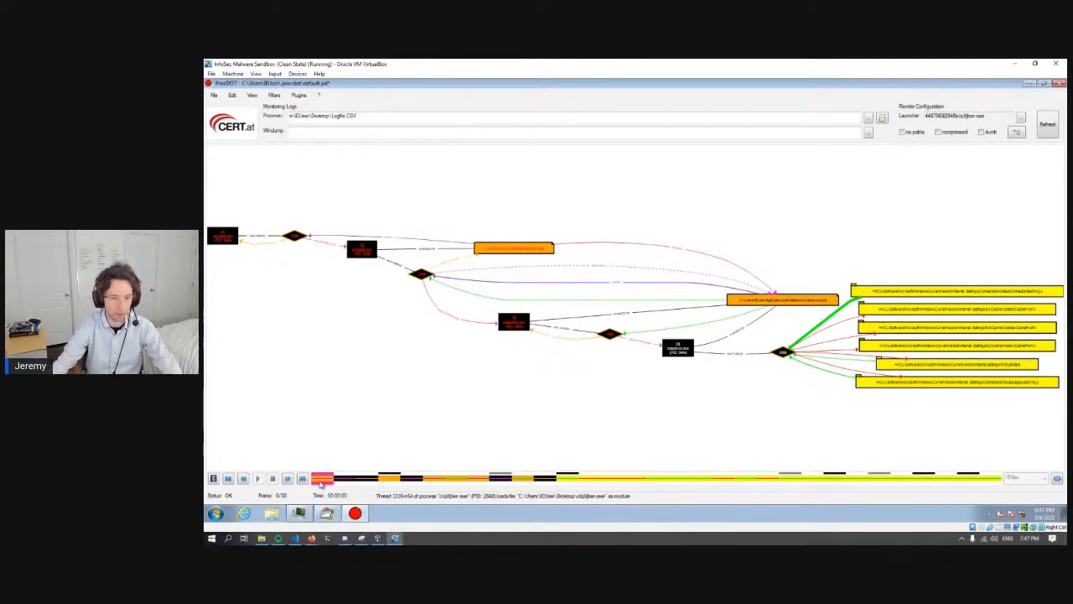
{"action": "left_click_drag", "start_coordinate": [291, 294], "coordinate": [467, 342]}
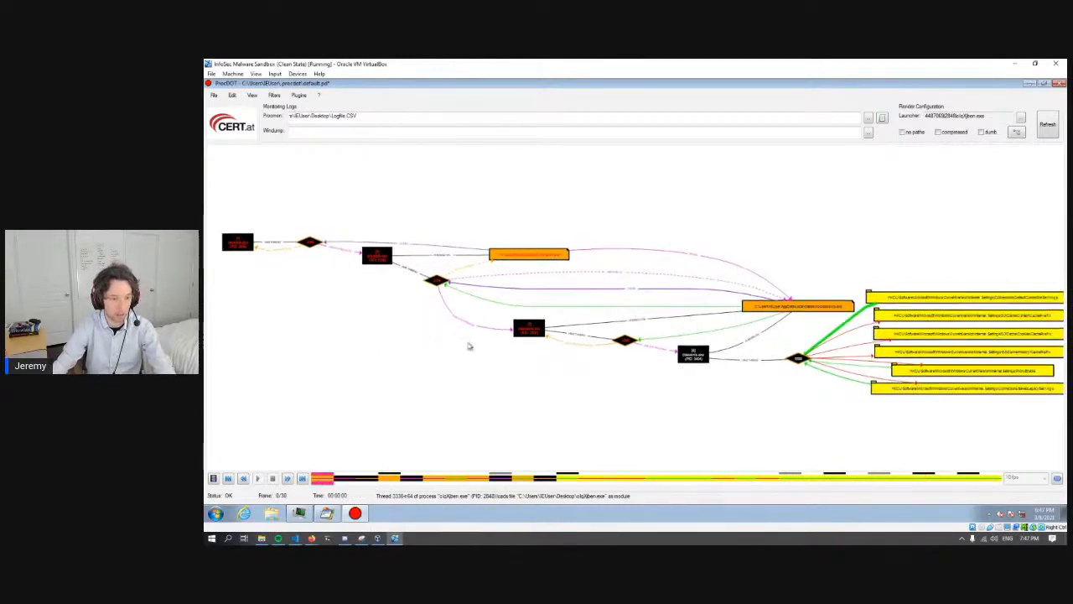
{"action": "scroll", "coordinate": [419, 289], "scroll_direction": "up", "scroll_amount": 5}
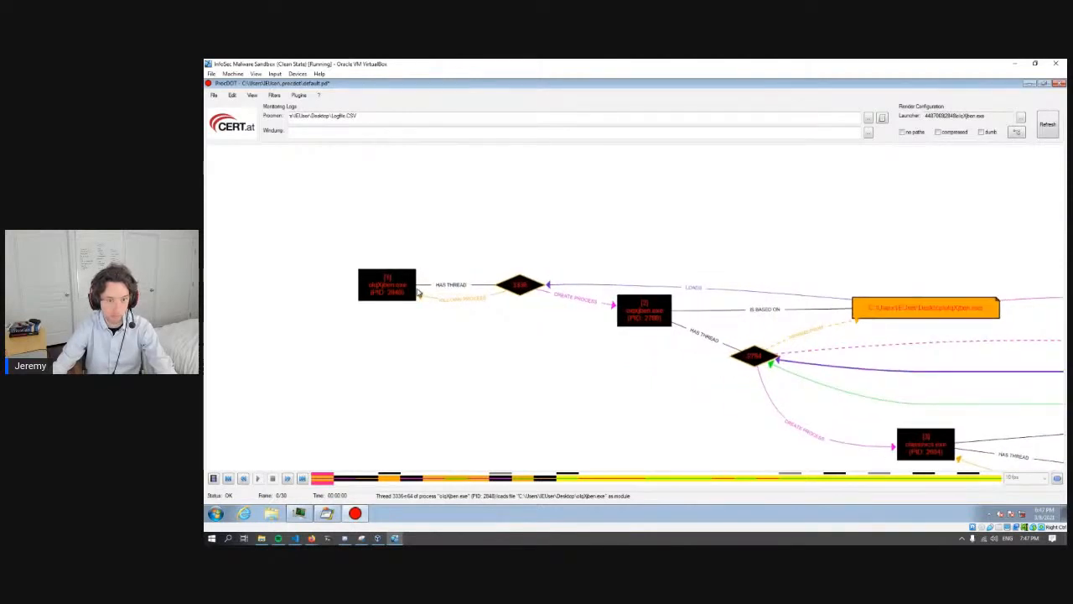
{"action": "scroll", "coordinate": [420, 289], "scroll_direction": "up", "scroll_amount": 1}
{"action": "left_click_drag", "start_coordinate": [544, 370], "coordinate": [471, 358]}
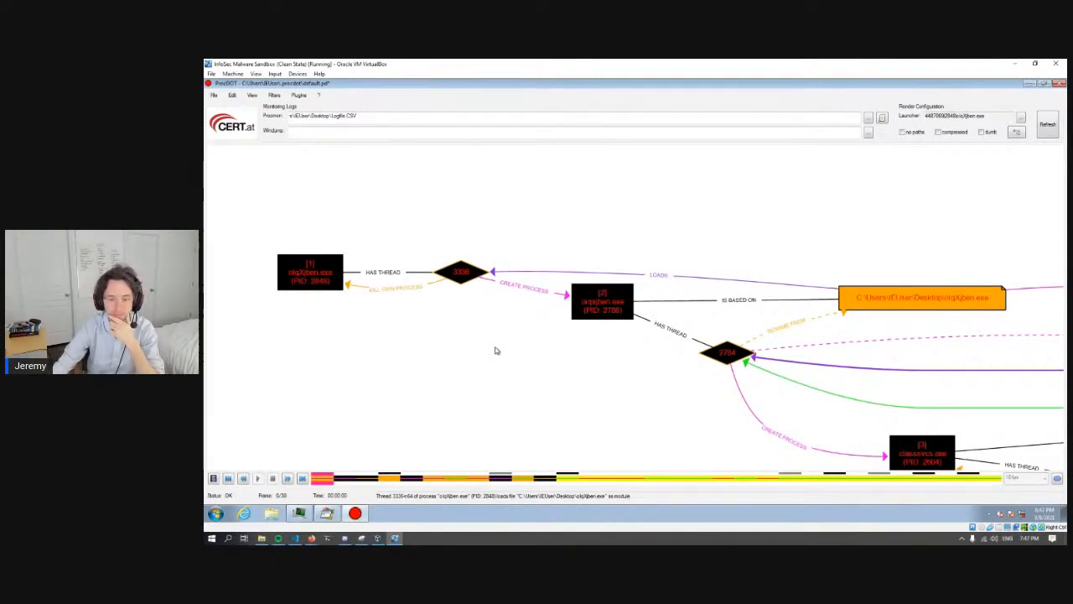
{"action": "left_click_drag", "start_coordinate": [893, 330], "coordinate": [441, 303]}
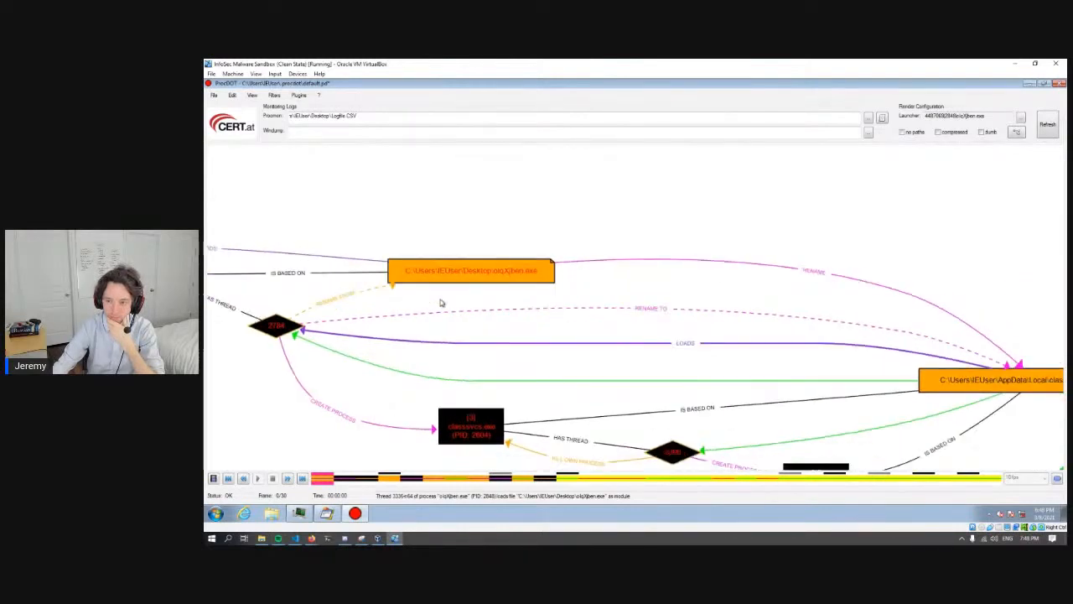
{"action": "left_click_drag", "start_coordinate": [738, 375], "coordinate": [611, 341]}
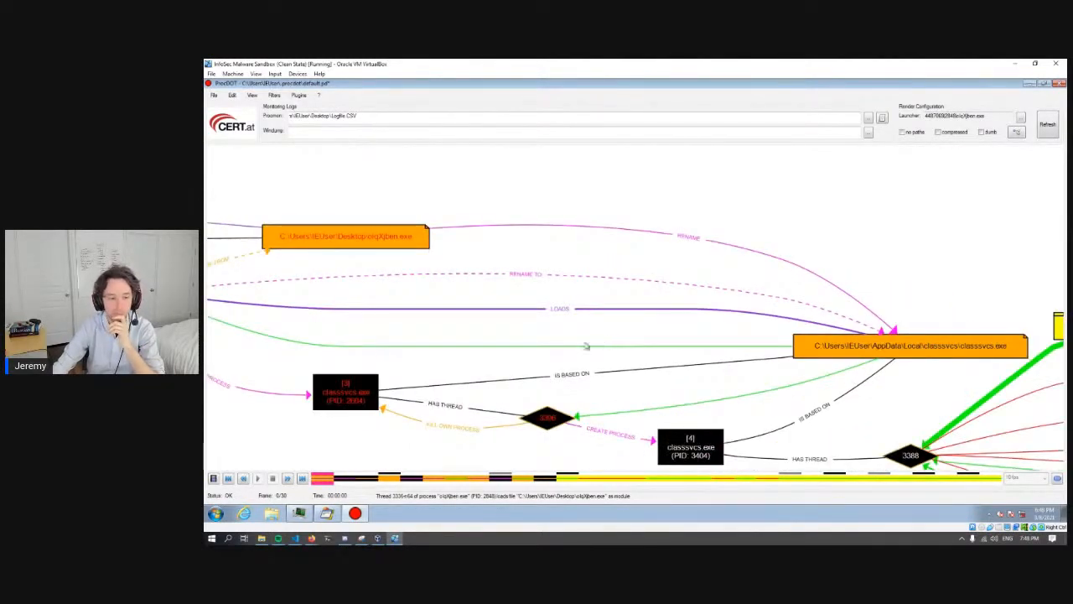
- Browse to C:\Users\IEUser\AppData\Local\classsvcs in Windows Explorer to check its contents, and minimize the window
{"action": "left_click", "coordinate": [277, 515]}
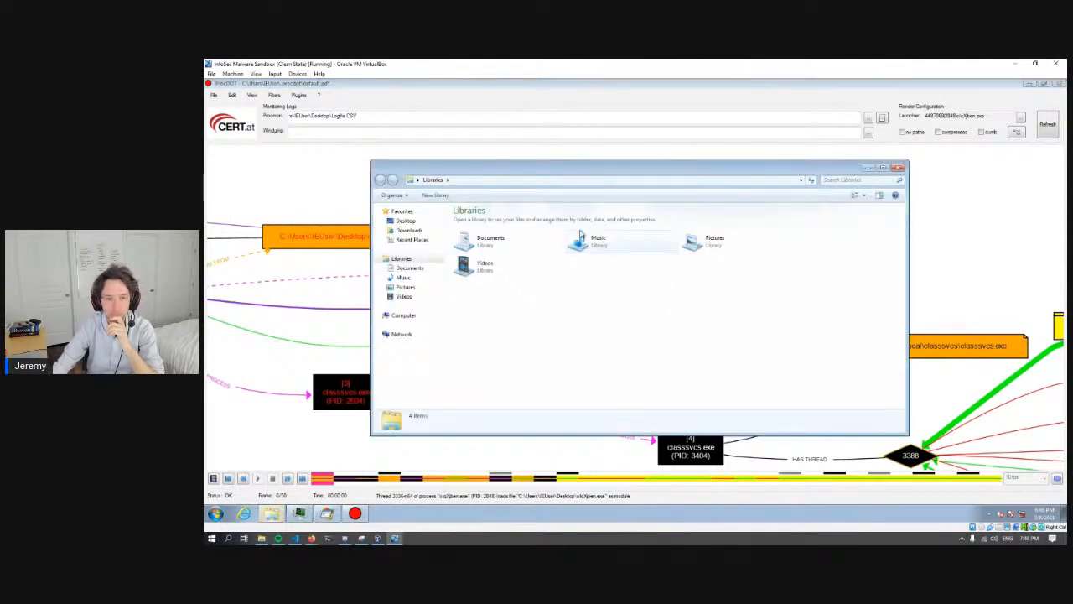
{"action": "left_click_drag", "start_coordinate": [558, 173], "coordinate": [464, 179]}
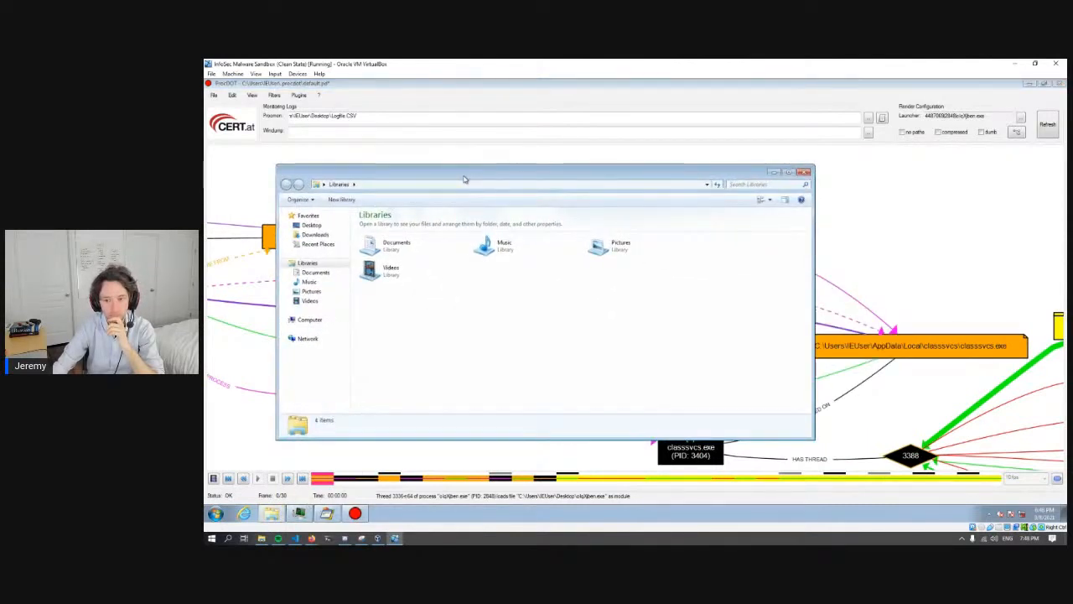
{"action": "left_click", "coordinate": [309, 319]}
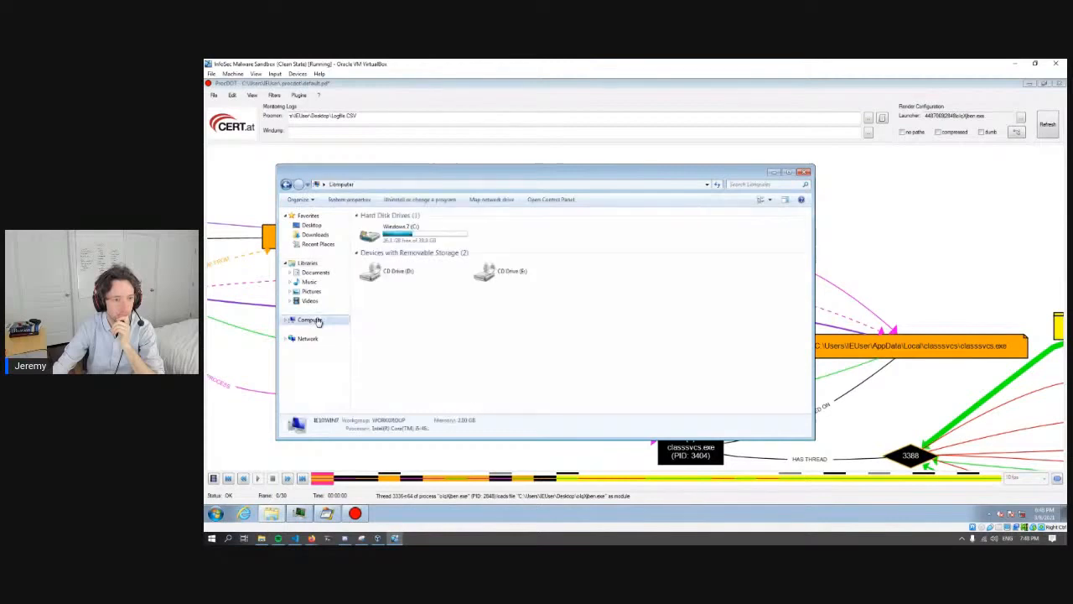
{"action": "double_click", "coordinate": [399, 238]}
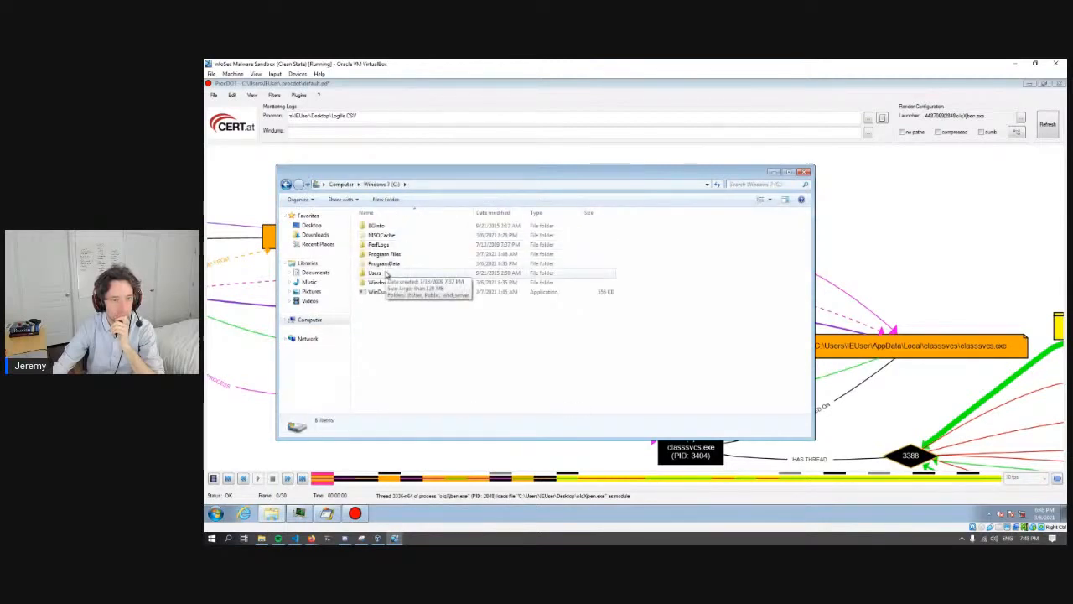
{"action": "double_click", "coordinate": [384, 273]}
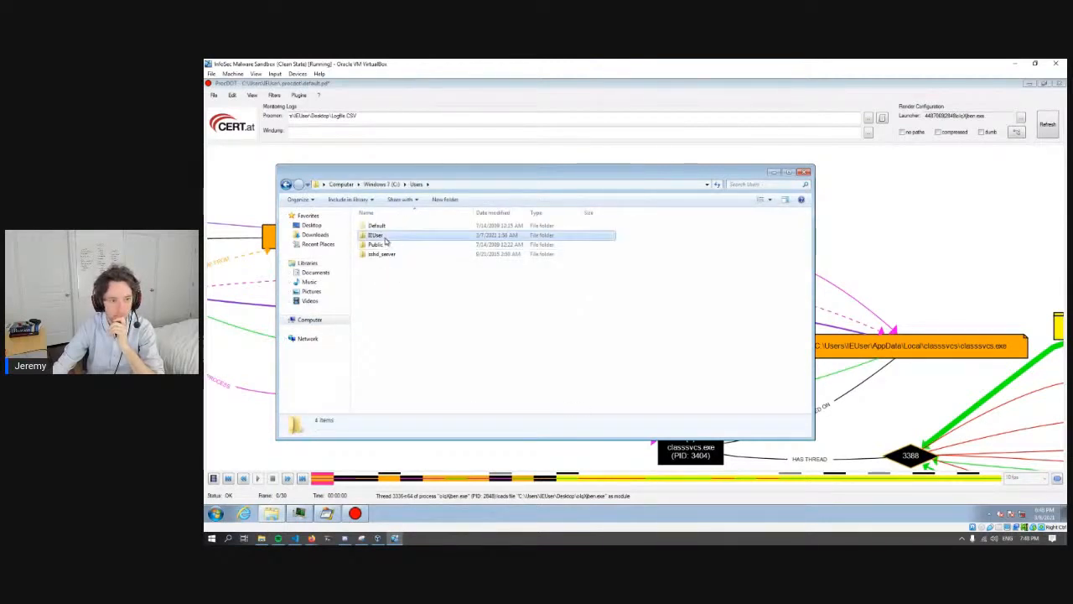
{"action": "double_click", "coordinate": [384, 236]}
{"action": "double_click", "coordinate": [386, 244]}
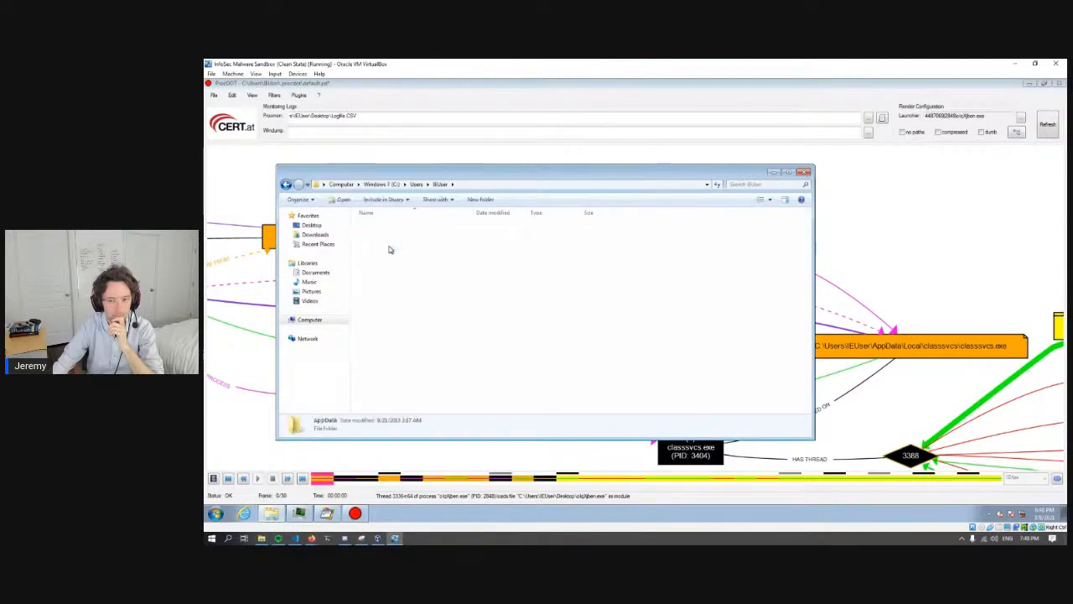
{"action": "double_click", "coordinate": [376, 227]}
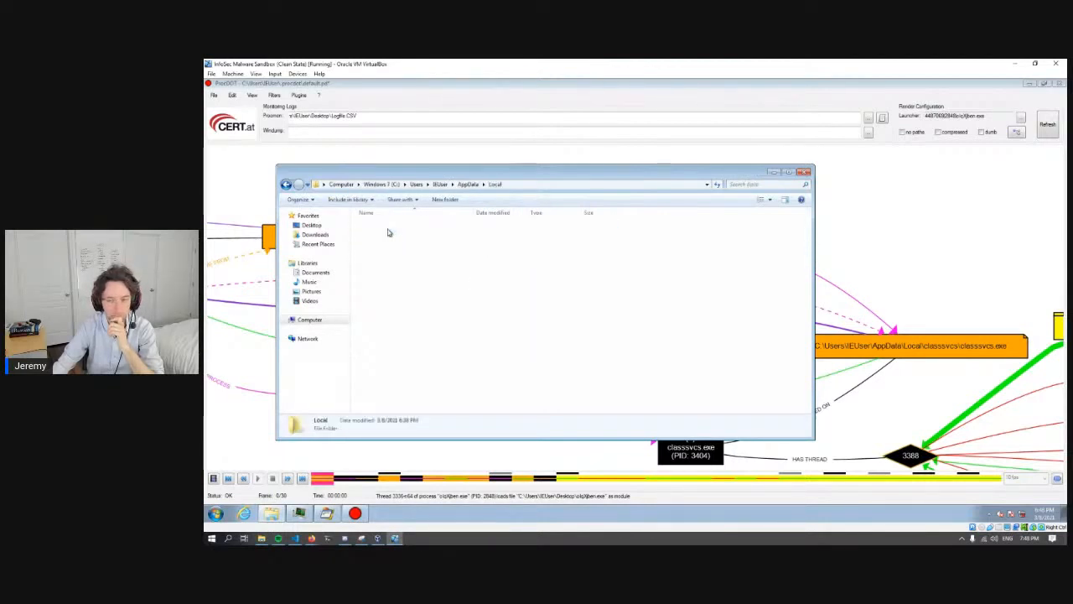
{"action": "double_click", "coordinate": [391, 226]}
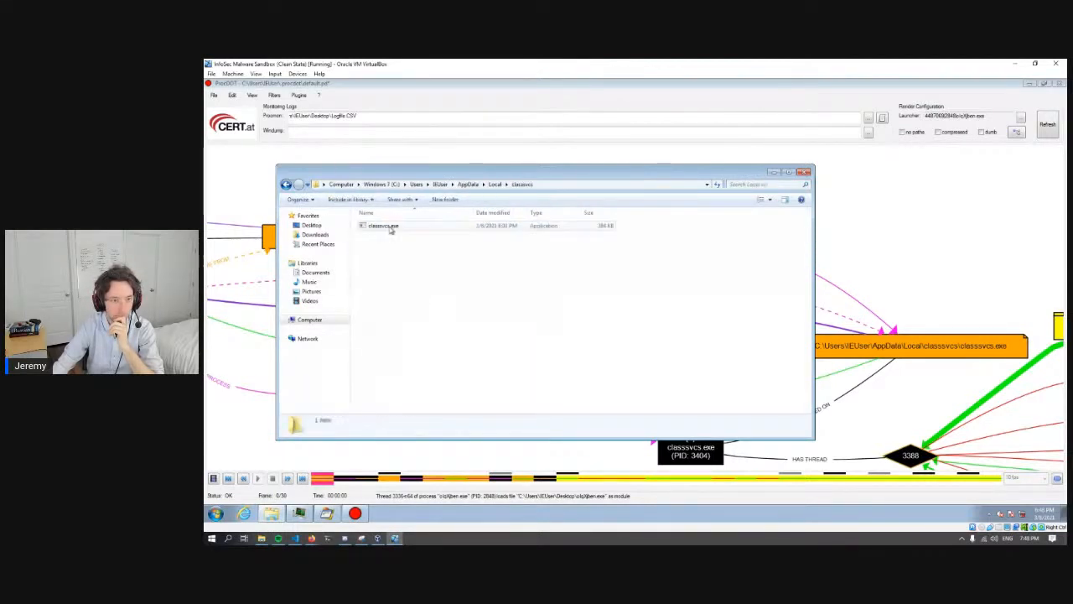
{"action": "left_click", "coordinate": [775, 172]}
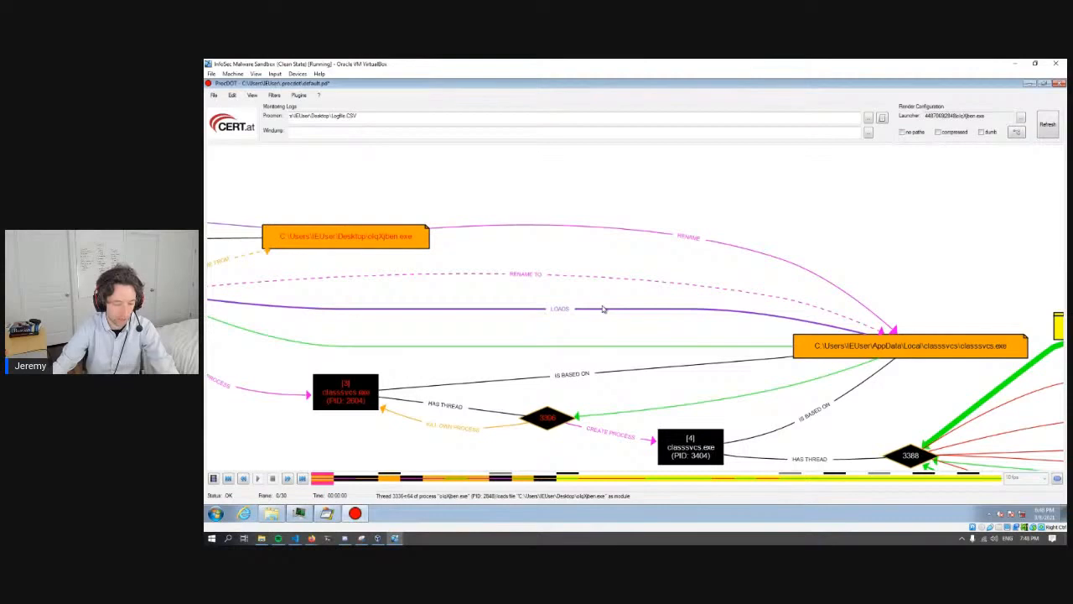
- Examine how the first process creates the second, and follow thread 2784's rename of the desktop executable to its AppData path
{"action": "scroll", "coordinate": [599, 315], "scroll_direction": "down", "scroll_amount": 2}
{"action": "scroll", "coordinate": [600, 316], "scroll_direction": "down", "scroll_amount": 2}
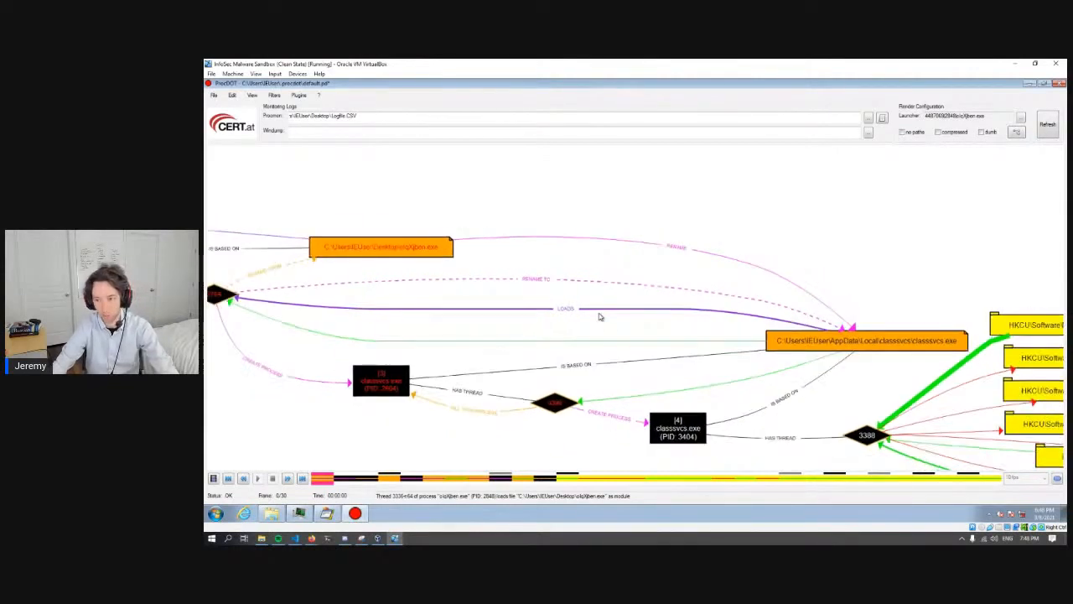
{"action": "scroll", "coordinate": [600, 316], "scroll_direction": "down", "scroll_amount": 1}
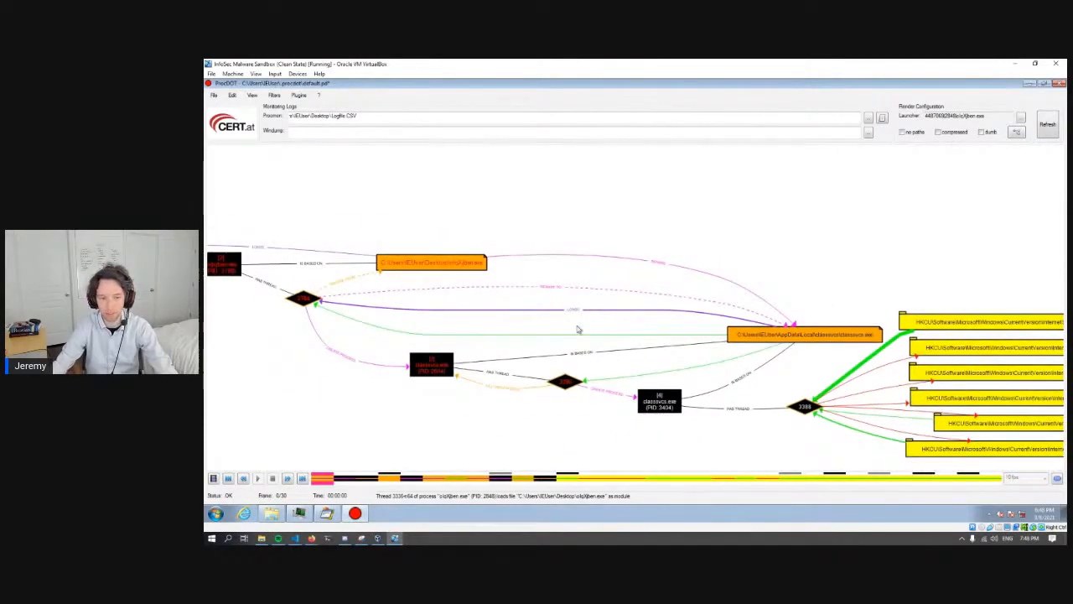
{"action": "left_click_drag", "start_coordinate": [615, 321], "coordinate": [674, 317]}
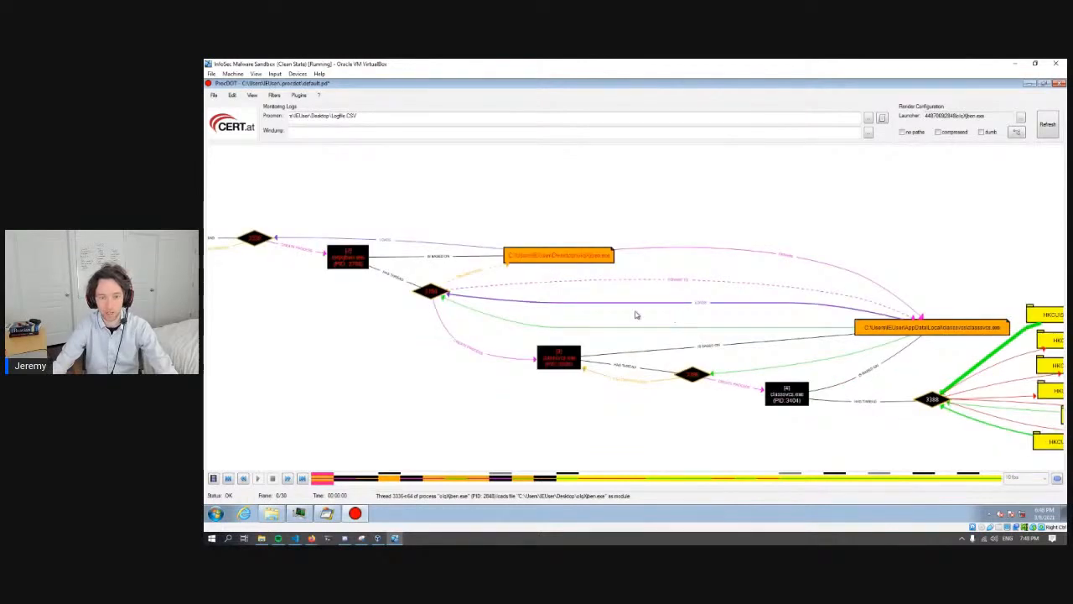
{"action": "left_click_drag", "start_coordinate": [399, 324], "coordinate": [712, 359]}
{"action": "scroll", "coordinate": [553, 289], "scroll_direction": "up", "scroll_amount": 3}
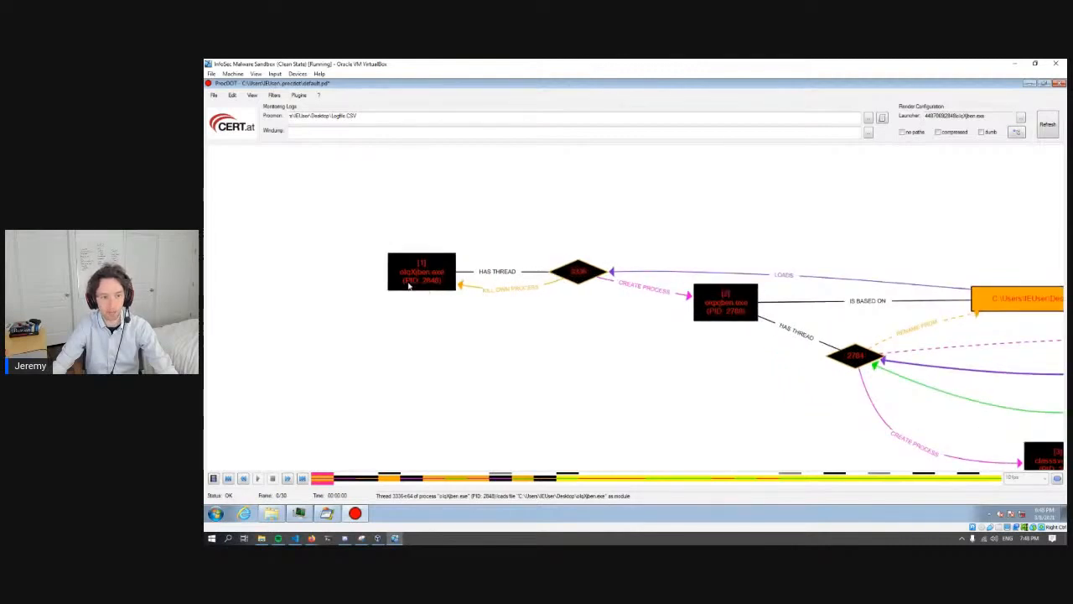
{"action": "mouse_move", "coordinate": [573, 299]}
{"action": "left_mouse_down"}
{"action": "mouse_move", "coordinate": [546, 300]}
{"action": "mouse_move", "coordinate": [556, 300]}
{"action": "left_mouse_up"}
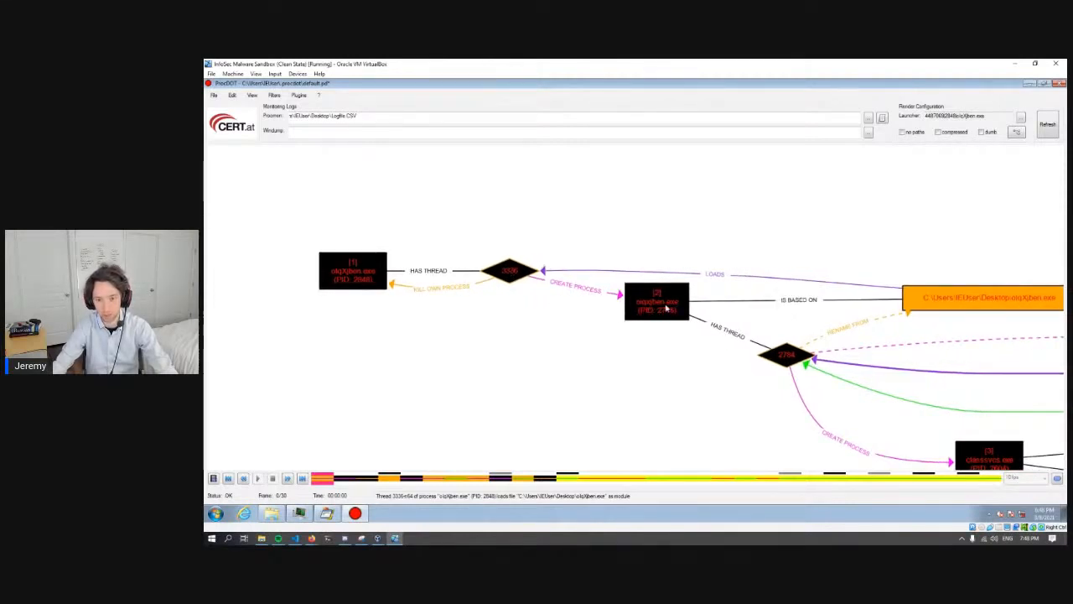
{"action": "left_click_drag", "start_coordinate": [694, 297], "coordinate": [659, 293]}
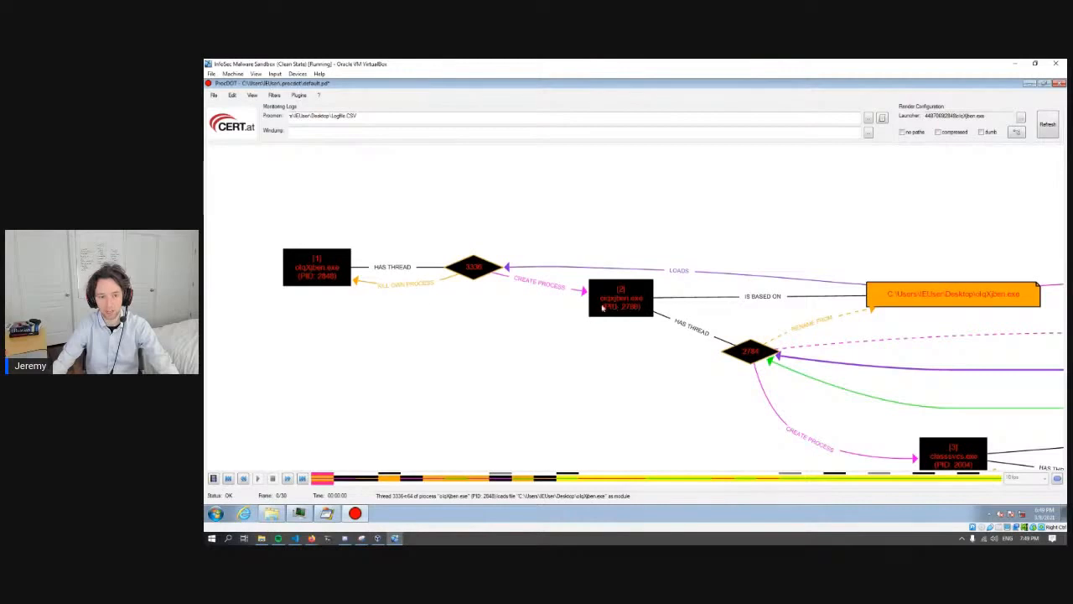
{"action": "left_click_drag", "start_coordinate": [621, 361], "coordinate": [397, 287]}
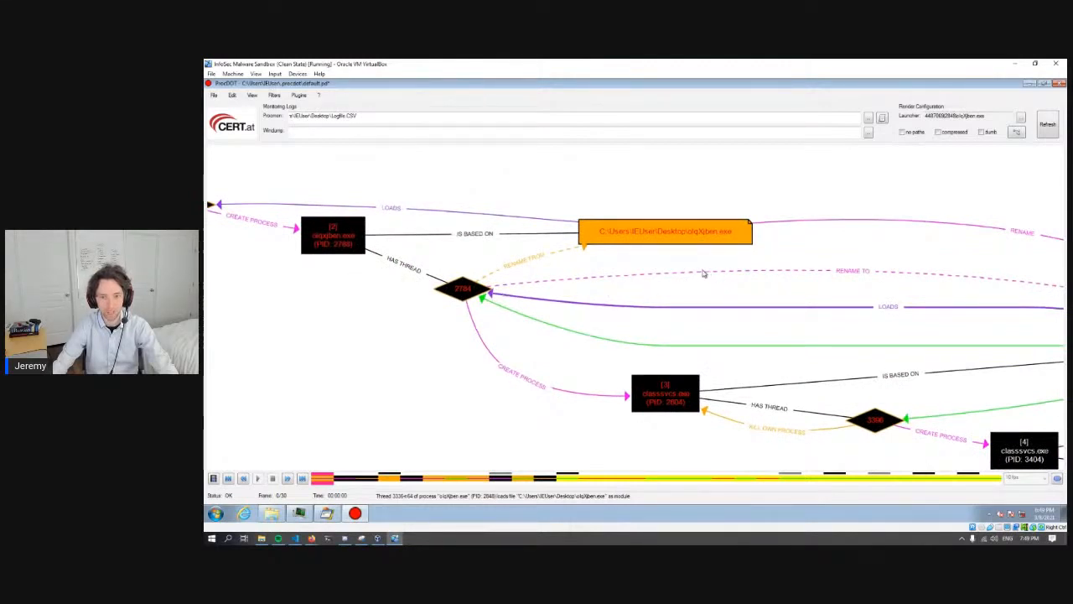
{"action": "left_click_drag", "start_coordinate": [716, 274], "coordinate": [691, 273]}
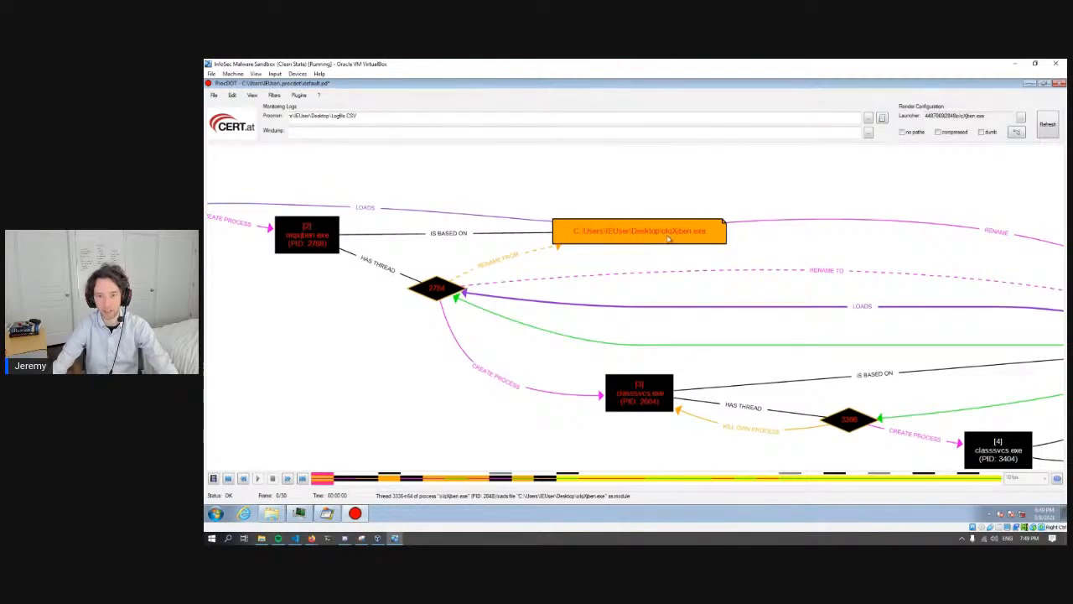
{"action": "left_click_drag", "start_coordinate": [889, 235], "coordinate": [500, 243]}
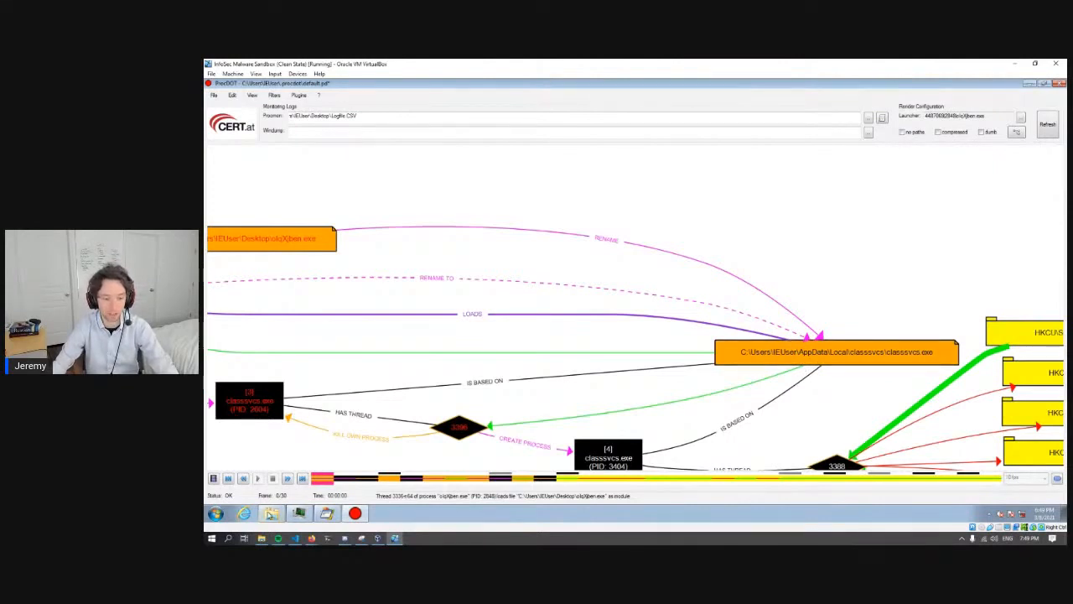
- Bring back the classsvcs folder window, check its full path and classsvcs.exe's details, and minimize it
{"action": "left_click", "coordinate": [271, 513]}
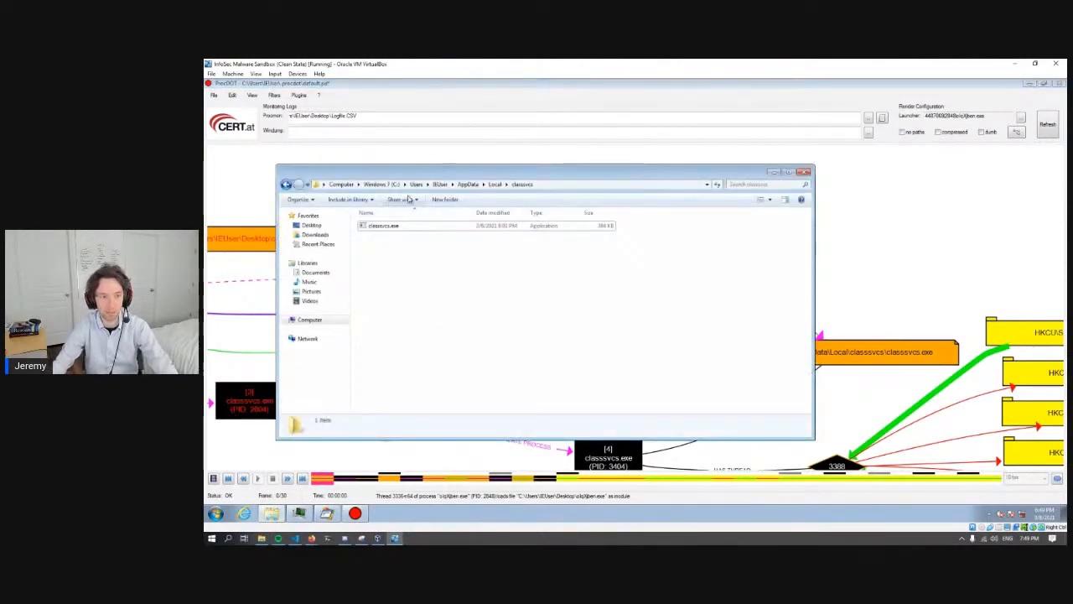
{"action": "left_click", "coordinate": [544, 183]}
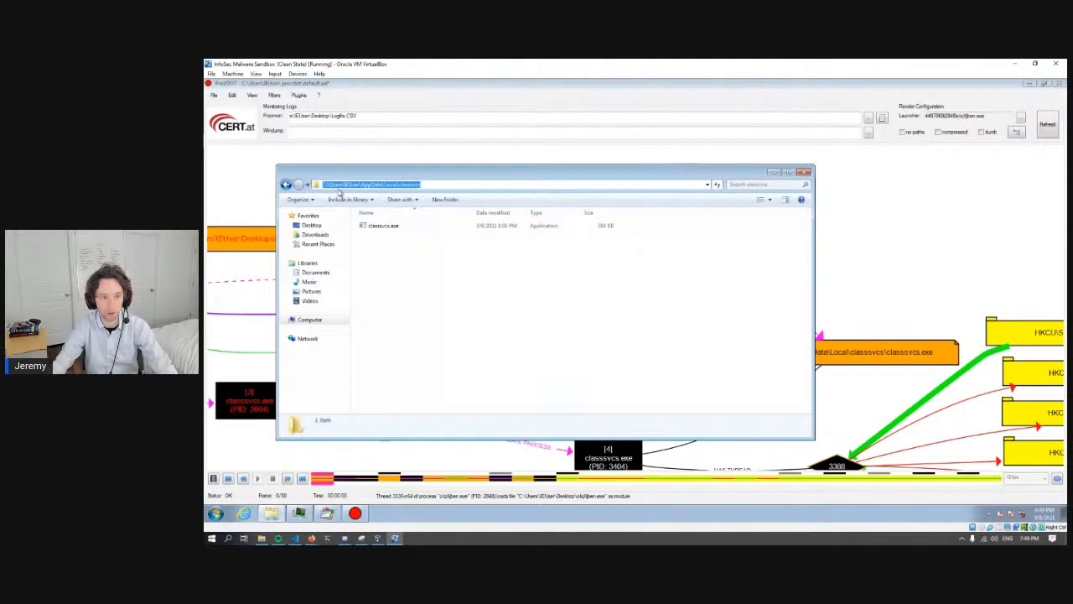
{"action": "left_click", "coordinate": [384, 228]}
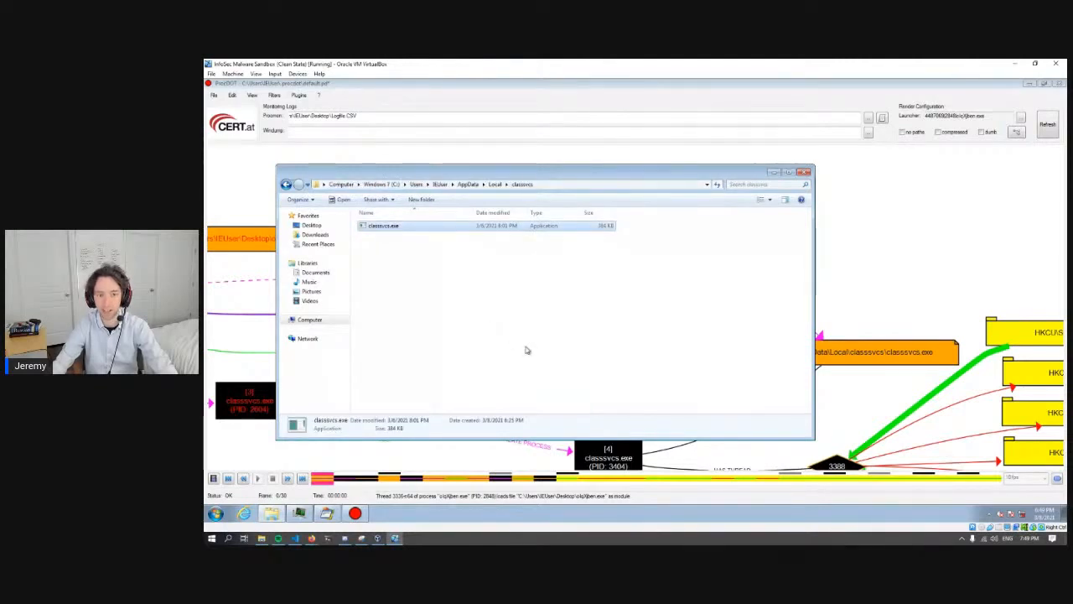
{"action": "left_click", "coordinate": [630, 329]}
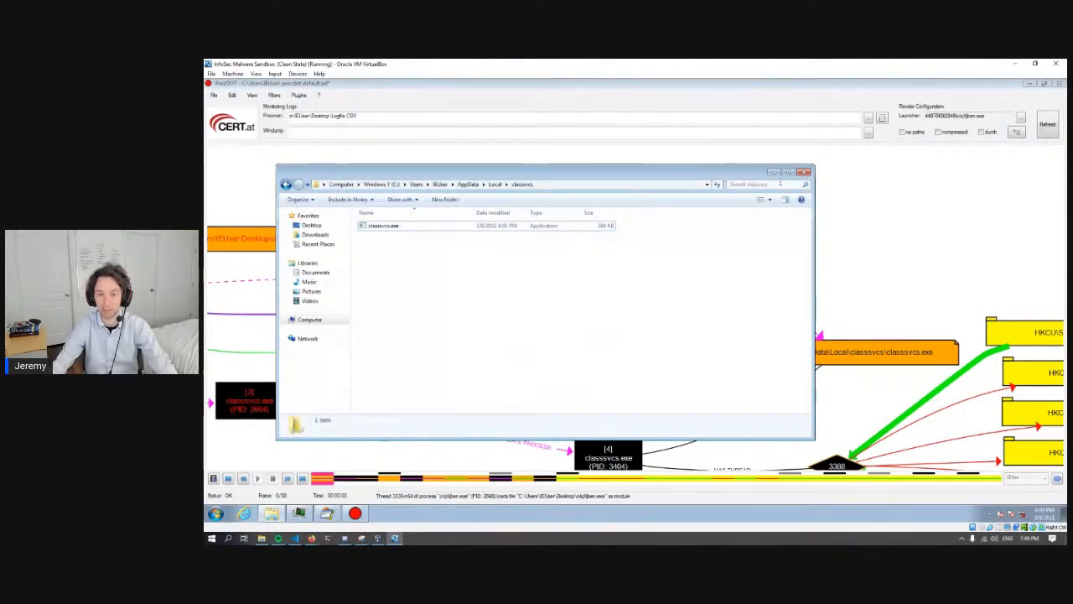
{"action": "left_click", "coordinate": [776, 173]}
- Trace the graph from thread 2784 through both classsvcs.exe processes to the Internet Settings registry keys accessed by thread 3388
{"action": "left_click_drag", "start_coordinate": [417, 334], "coordinate": [668, 311]}
{"action": "left_click_drag", "start_coordinate": [404, 304], "coordinate": [456, 307]}
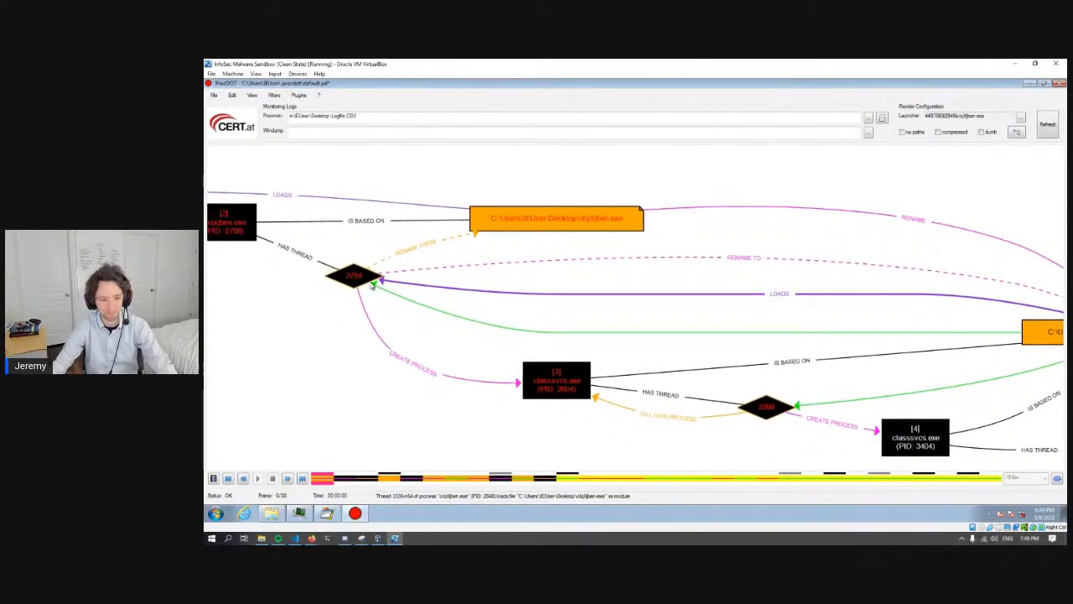
{"action": "left_click_drag", "start_coordinate": [346, 279], "coordinate": [445, 283]}
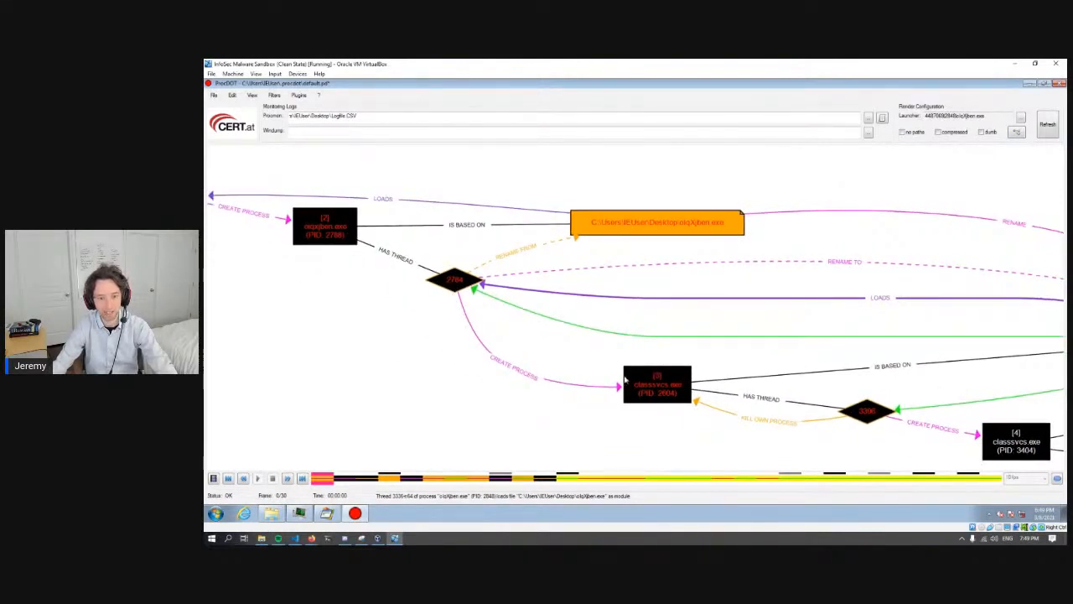
{"action": "left_click_drag", "start_coordinate": [707, 361], "coordinate": [674, 335]}
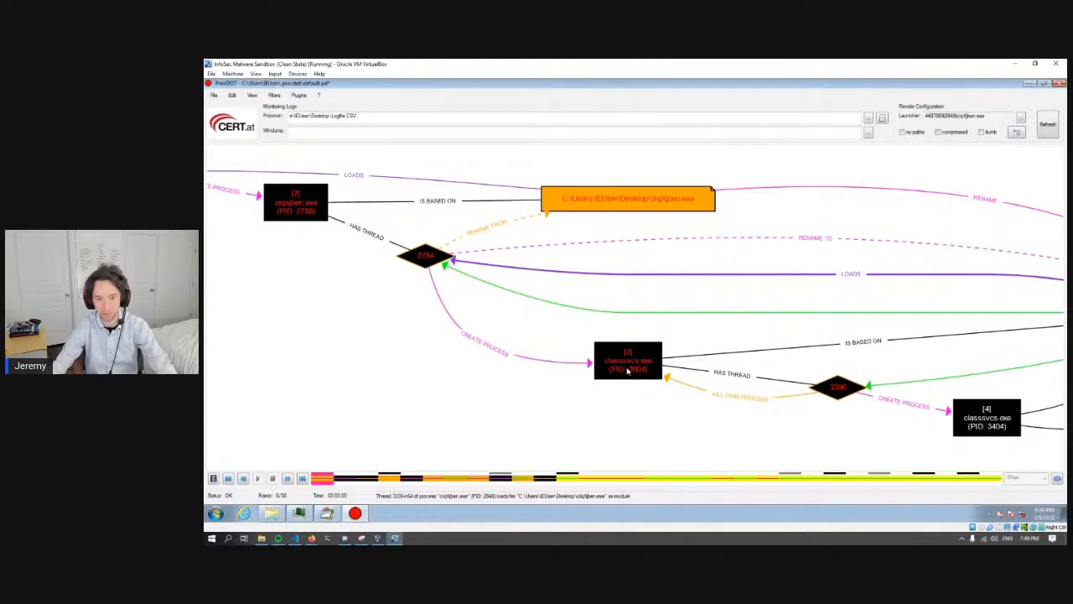
{"action": "left_click_drag", "start_coordinate": [642, 369], "coordinate": [527, 331]}
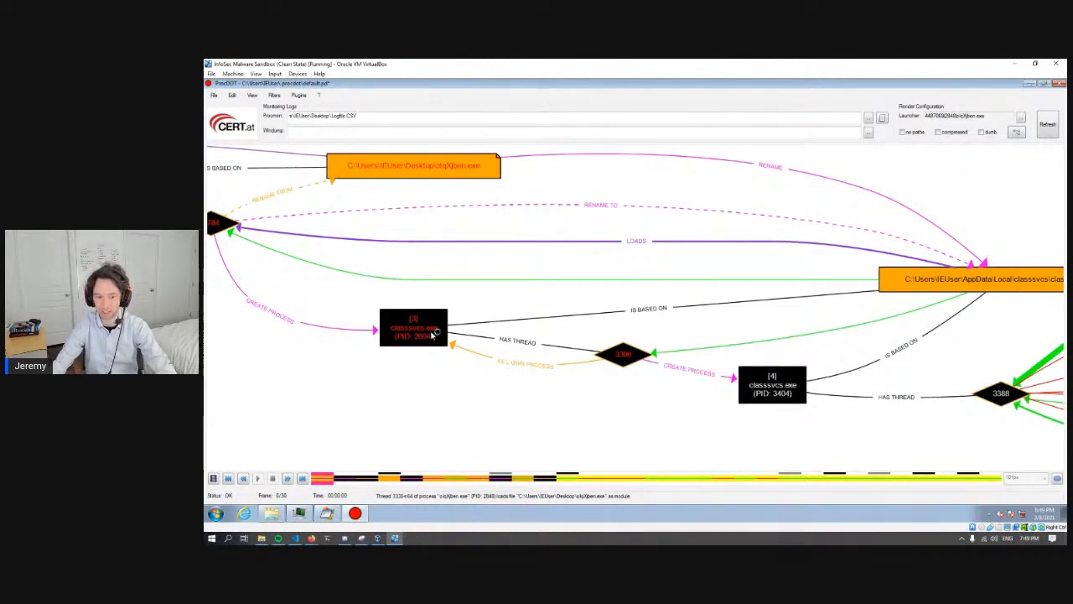
{"action": "left_click_drag", "start_coordinate": [657, 362], "coordinate": [568, 378]}
{"action": "left_click_drag", "start_coordinate": [622, 347], "coordinate": [475, 323]}
{"action": "left_click_drag", "start_coordinate": [582, 339], "coordinate": [476, 331]}
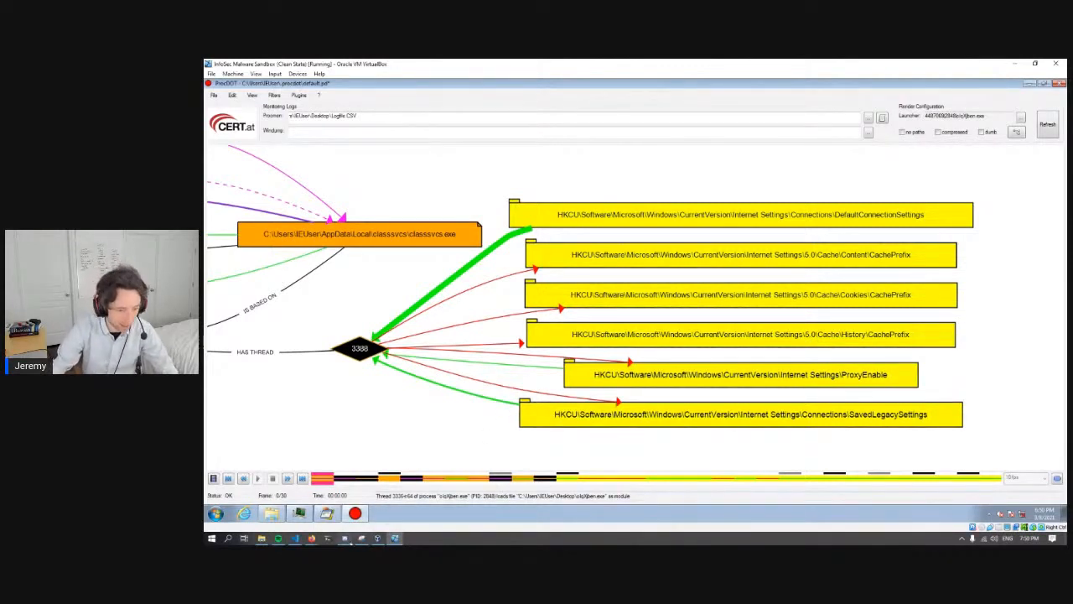
- Switch to the slide presentation and advance from the pestudio slide to the Sample2.zip summary slide
{"action": "mouse_move", "coordinate": [327, 538]}
{"action": "left_click", "coordinate": [532, 500]}
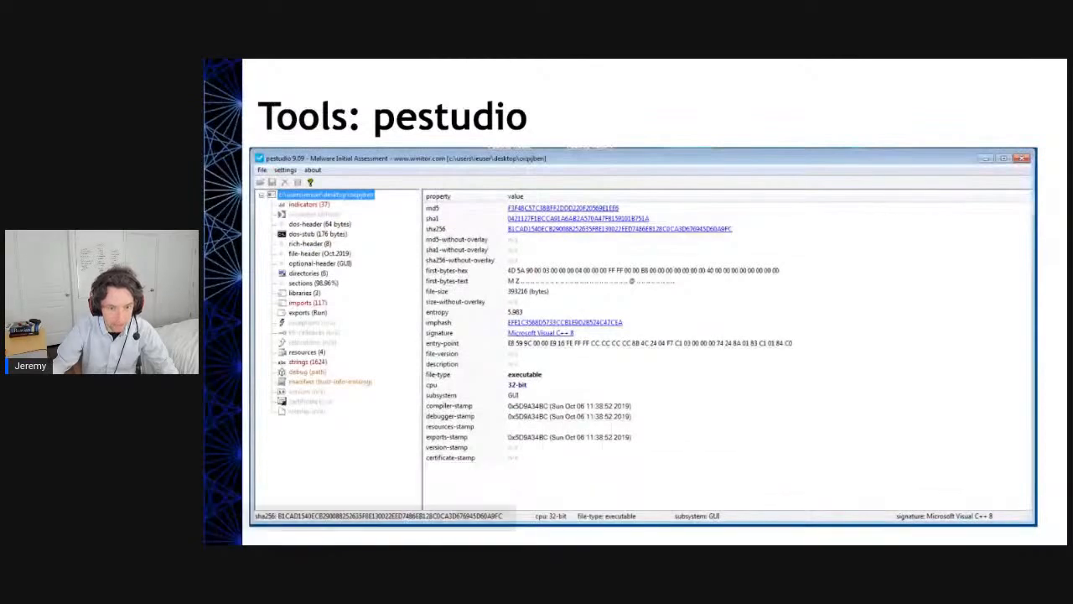
{"action": "left_click", "coordinate": [437, 403]}
{"action": "left_click", "coordinate": [437, 403]}
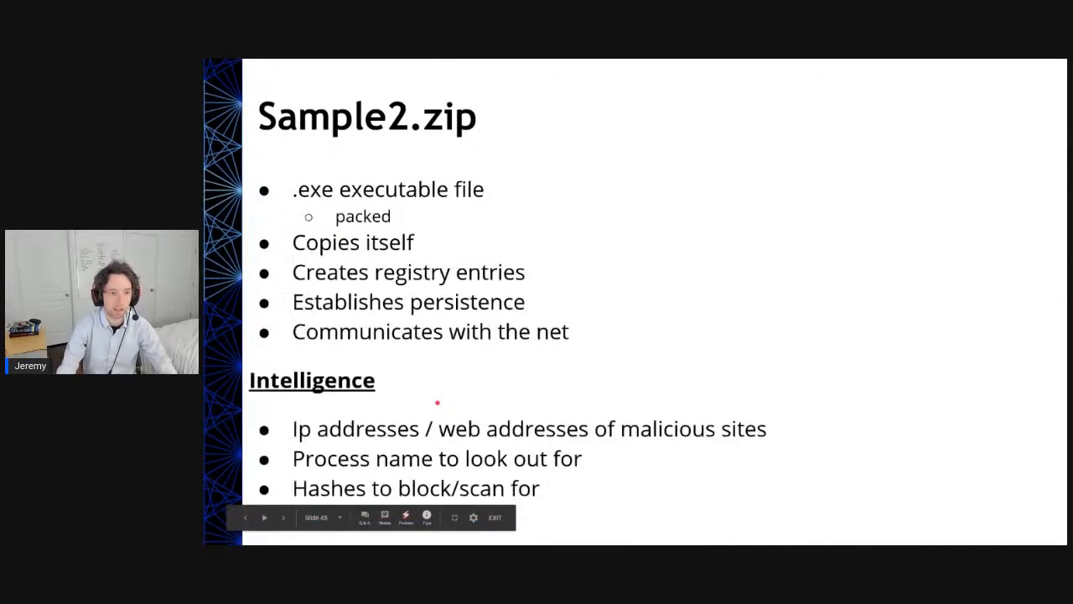
- Go back from the Sample2.zip summary slide to the pestudio slide and switch to the malware sandbox virtual machine
{"action": "key", "text": "Left"}
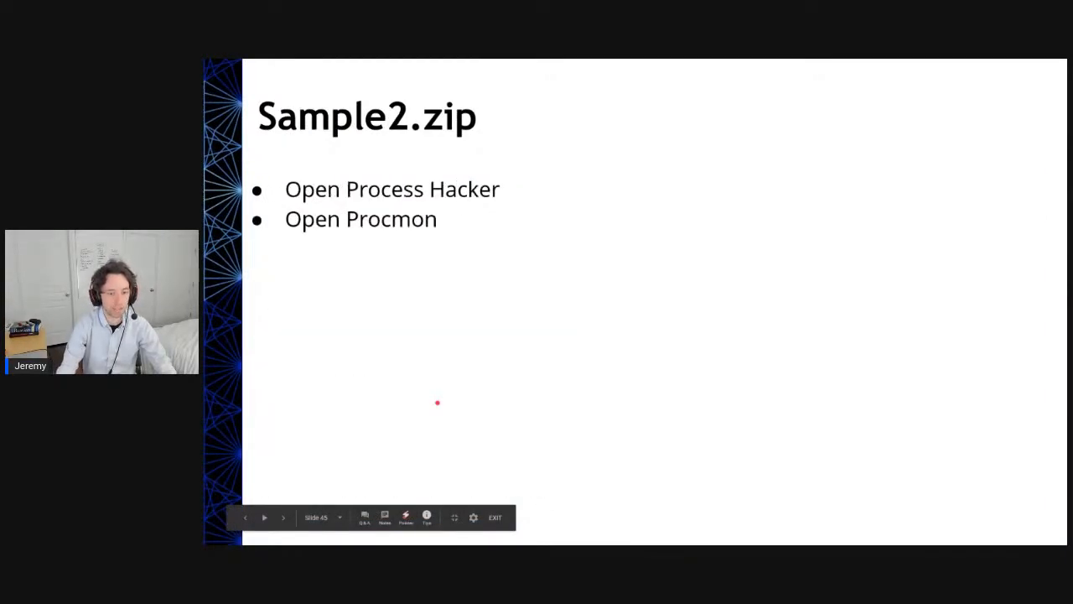
{"action": "key", "text": "Left"}
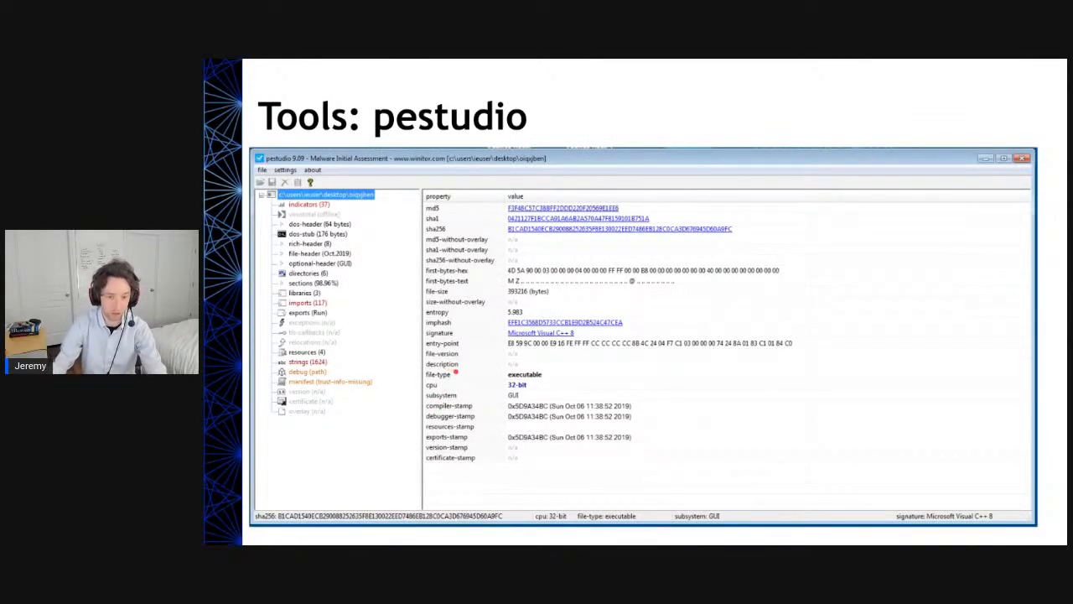
{"action": "key", "text": "alt+Tab"}
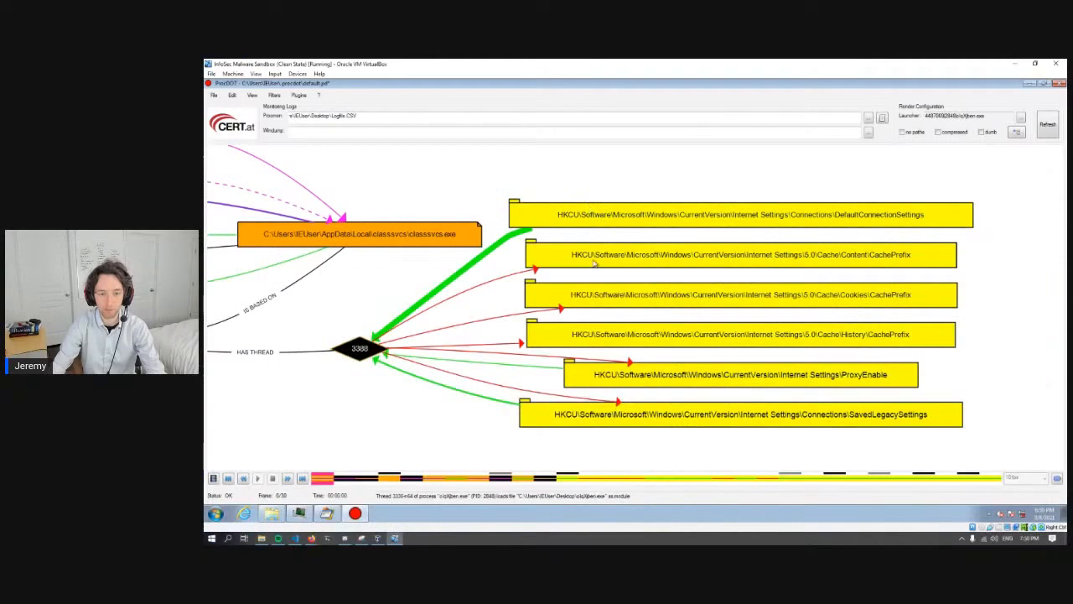
- Examine the links between thread 3388 and the Internet Settings registry keys, including ProxyEnable and the CachePrefix entries
{"action": "left_click_drag", "start_coordinate": [522, 370], "coordinate": [495, 367]}
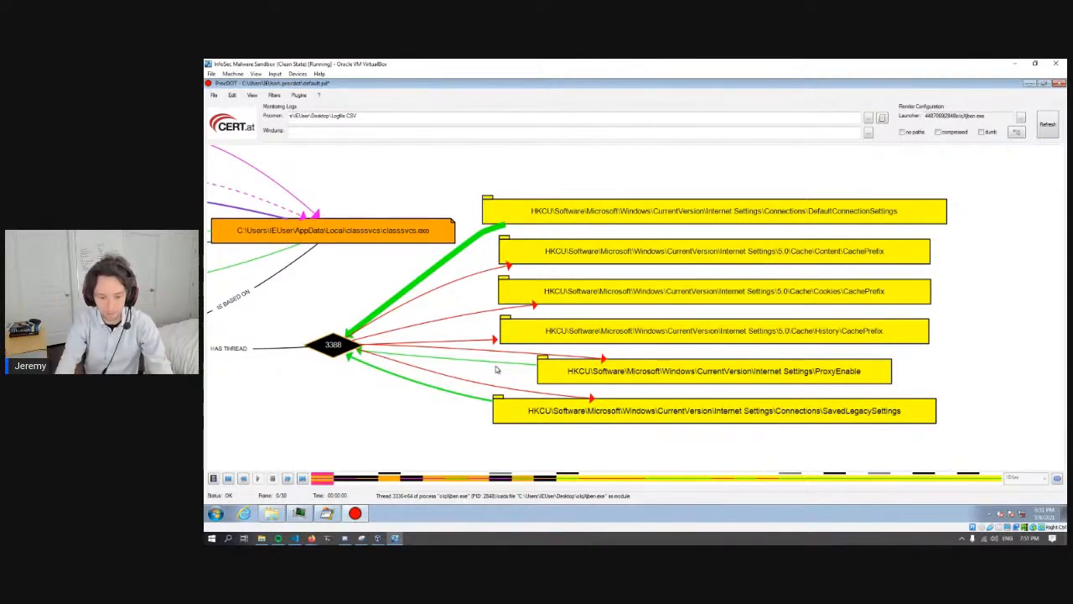
{"action": "left_click_drag", "start_coordinate": [376, 294], "coordinate": [415, 283]}
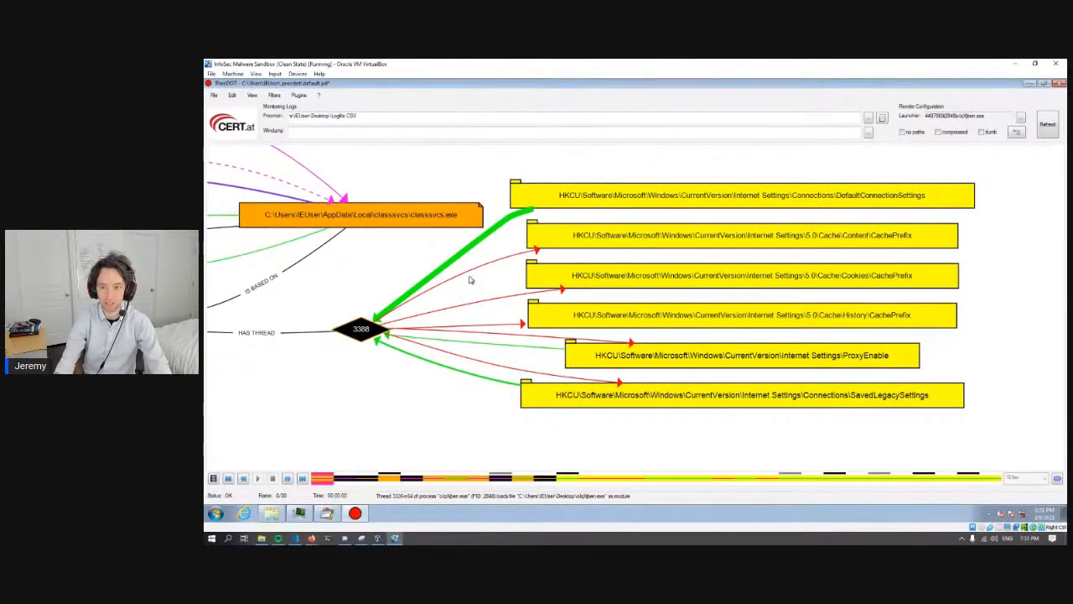
{"action": "mouse_move", "coordinate": [498, 295]}
{"action": "left_mouse_down"}
{"action": "mouse_move", "coordinate": [474, 288]}
{"action": "mouse_move", "coordinate": [502, 298]}
{"action": "left_mouse_up"}
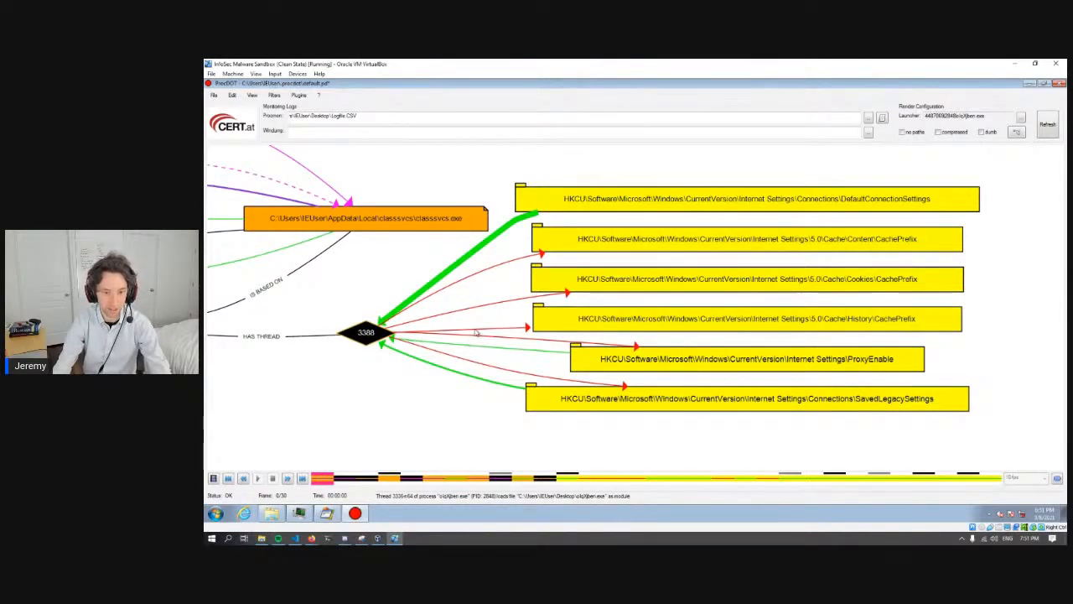
- Review the full graph backwards from thread 3388's registry keys through the classsvcs.exe processes to the first process
{"action": "scroll", "coordinate": [474, 336], "scroll_direction": "down", "scroll_amount": 2}
{"action": "scroll", "coordinate": [480, 320], "scroll_direction": "down", "scroll_amount": 1}
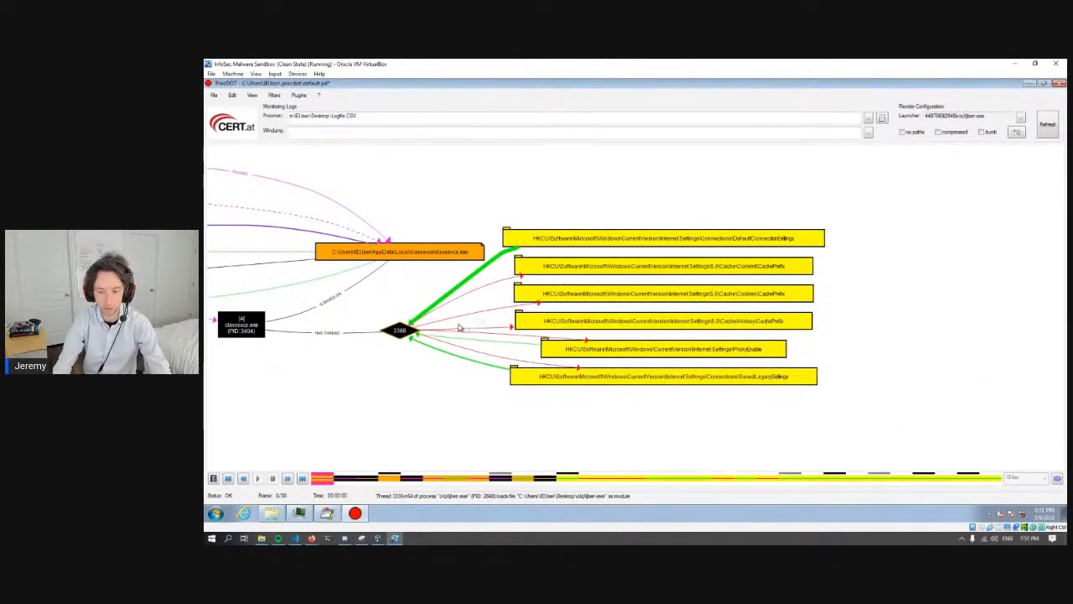
{"action": "scroll", "coordinate": [460, 328], "scroll_direction": "down", "scroll_amount": 1}
{"action": "left_click_drag", "start_coordinate": [309, 280], "coordinate": [620, 295]}
{"action": "scroll", "coordinate": [573, 285], "scroll_direction": "down", "scroll_amount": 1}
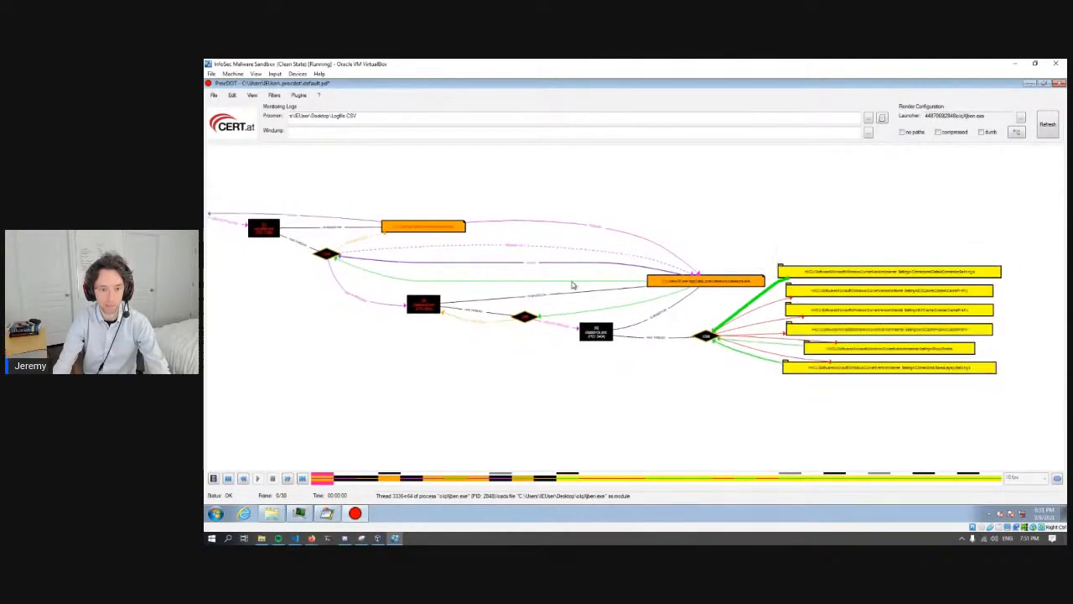
{"action": "left_click_drag", "start_coordinate": [513, 263], "coordinate": [625, 239]}
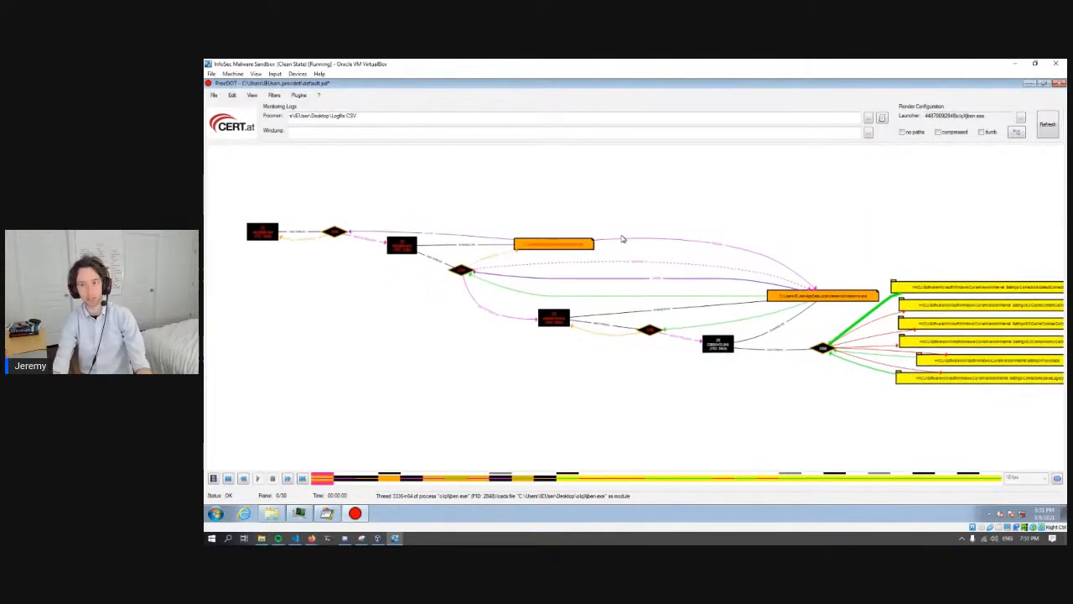
- Close ProcDOT, Process Hacker and Process Monitor in the sandbox
{"action": "left_click", "coordinate": [1059, 85]}
{"action": "left_click", "coordinate": [643, 324]}
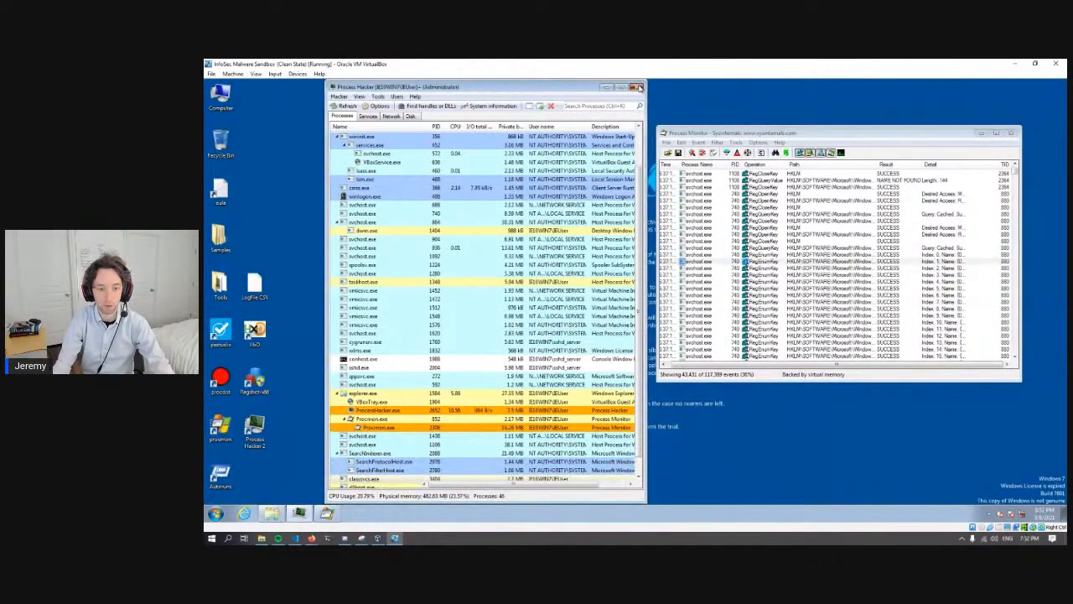
{"action": "left_click", "coordinate": [638, 87]}
{"action": "left_click", "coordinate": [1011, 132]}
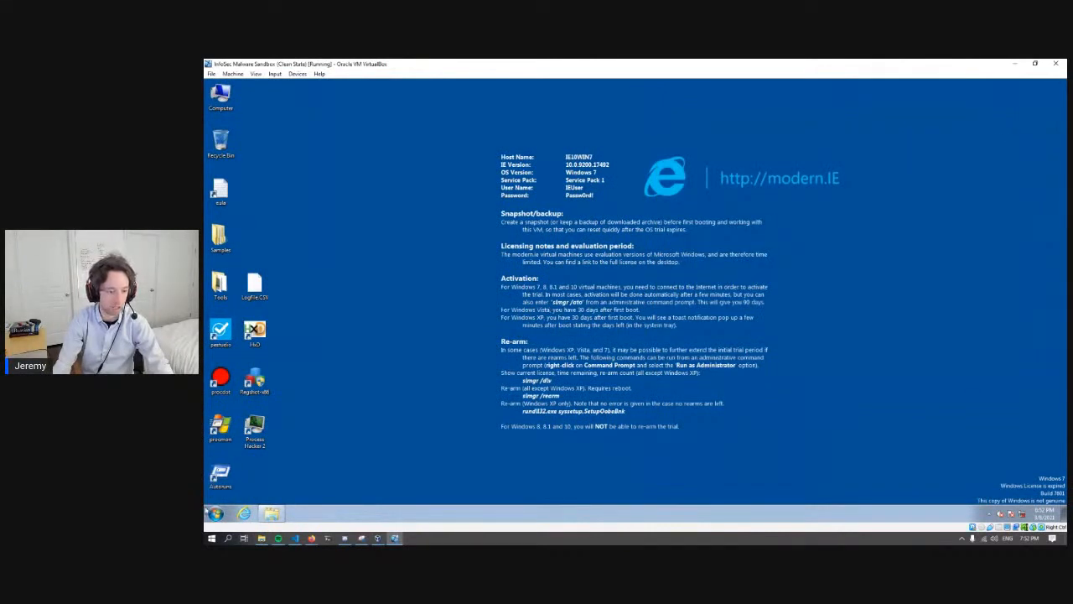
- Shut down the Windows 7 sandbox virtual machine and switch back to the slide presentation
{"action": "left_click", "coordinate": [216, 513]}
{"action": "left_click", "coordinate": [329, 494]}
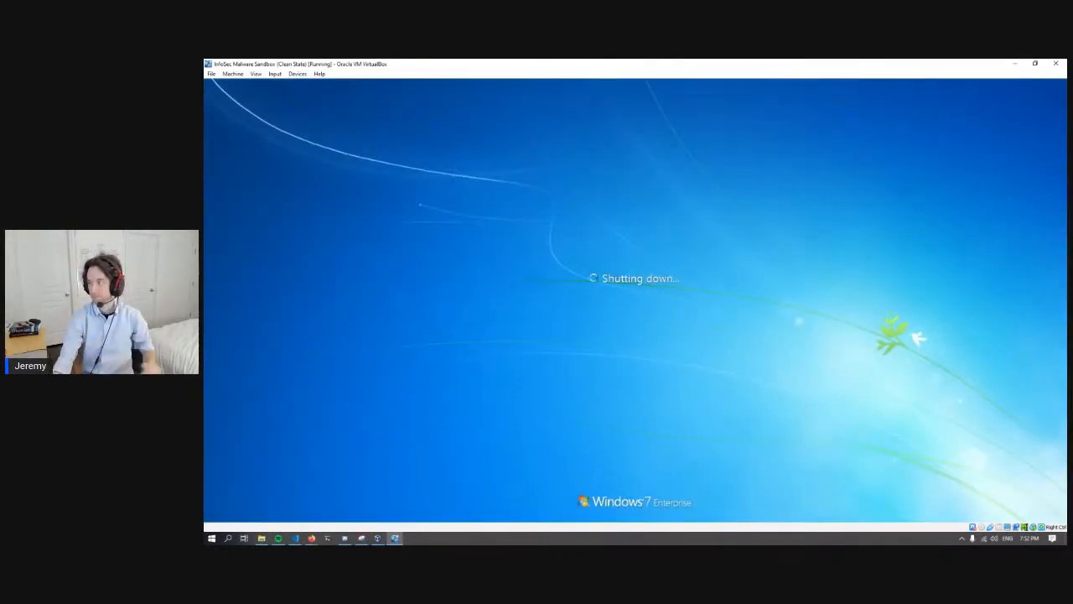
{"action": "key", "text": "alt+Tab"}
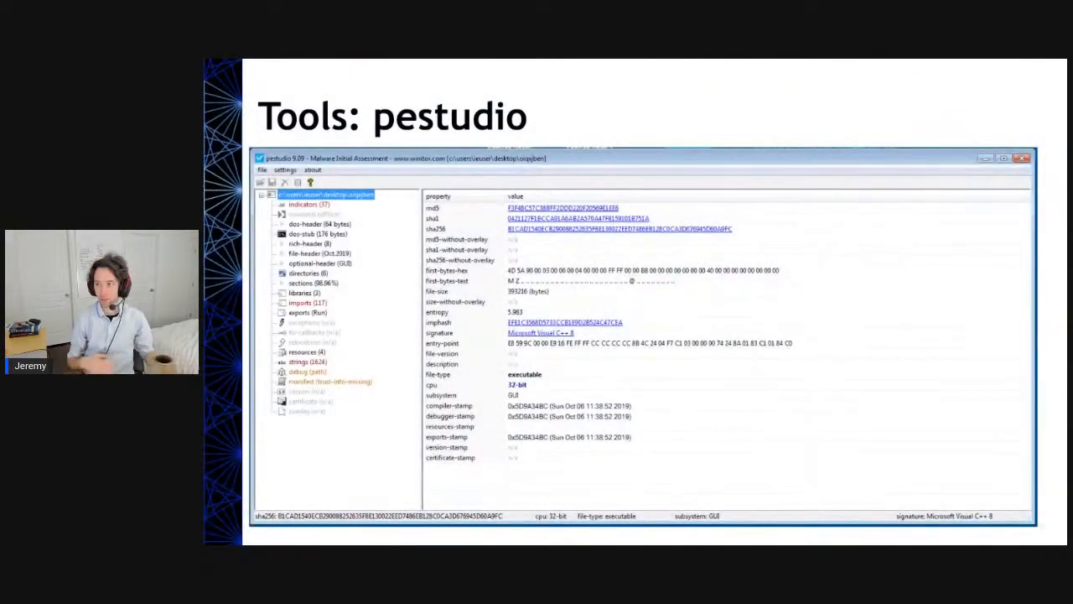
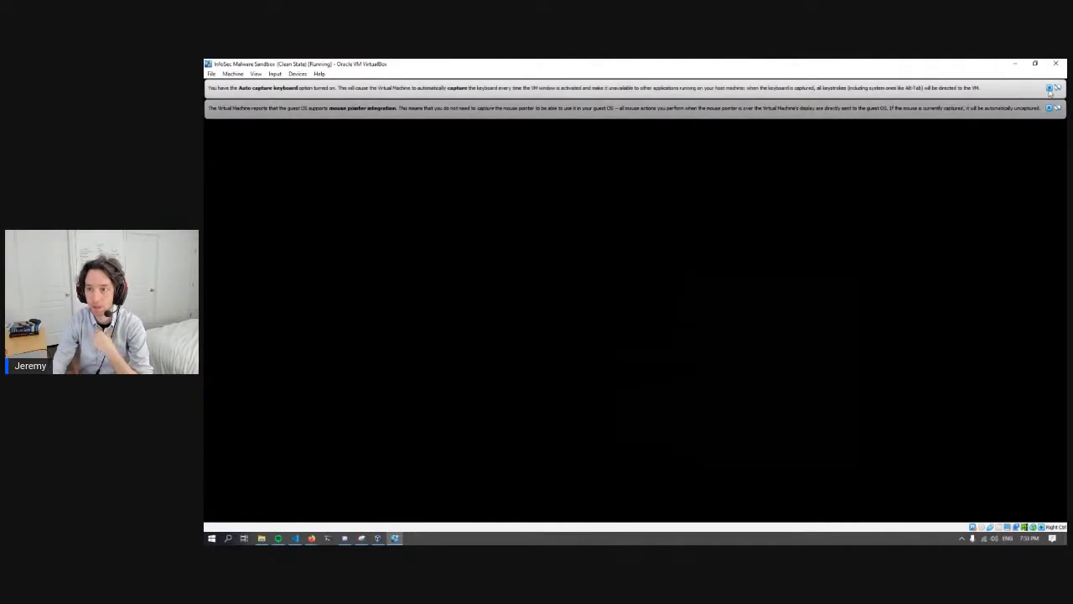
- Dismiss the sandbox VM's keyboard capture notice and postpone Windows activation to reach the desktop
{"action": "left_click", "coordinate": [1049, 88]}
{"action": "left_click", "coordinate": [1049, 88]}
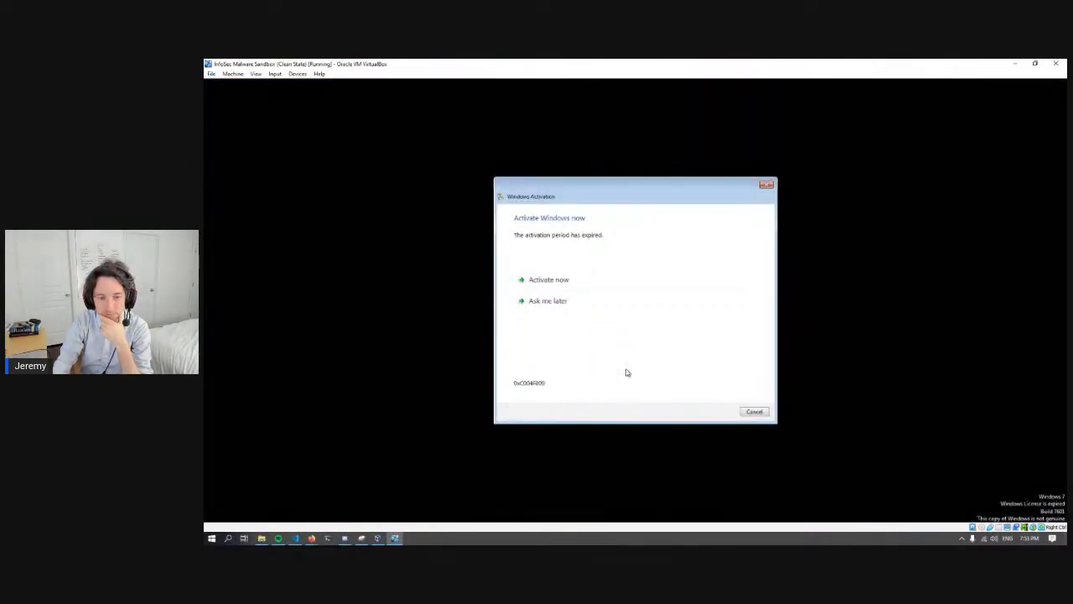
{"action": "left_click", "coordinate": [578, 306]}
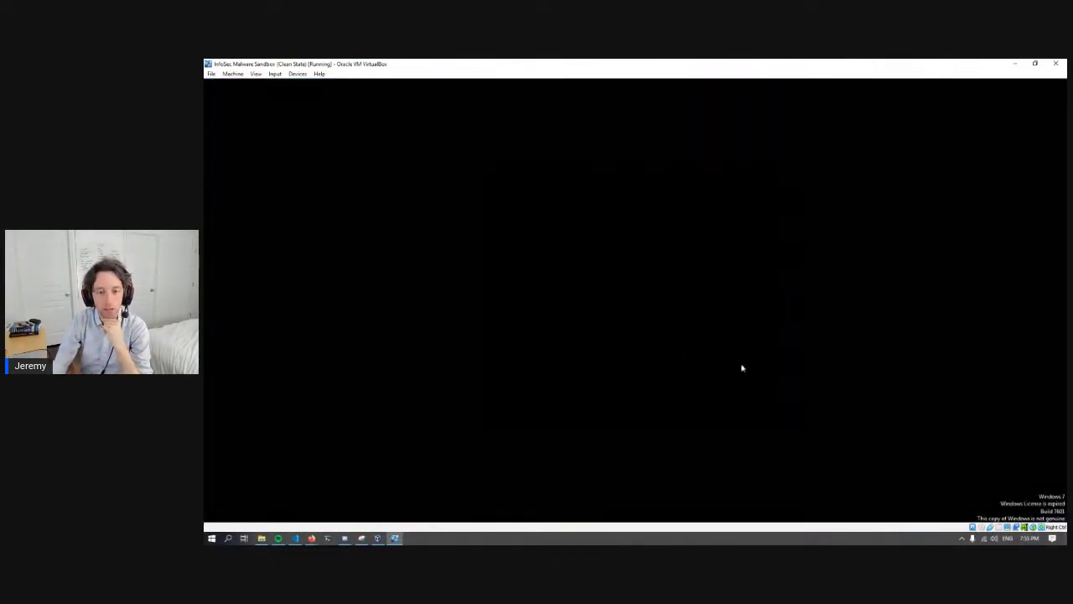
{"action": "left_click", "coordinate": [753, 409]}
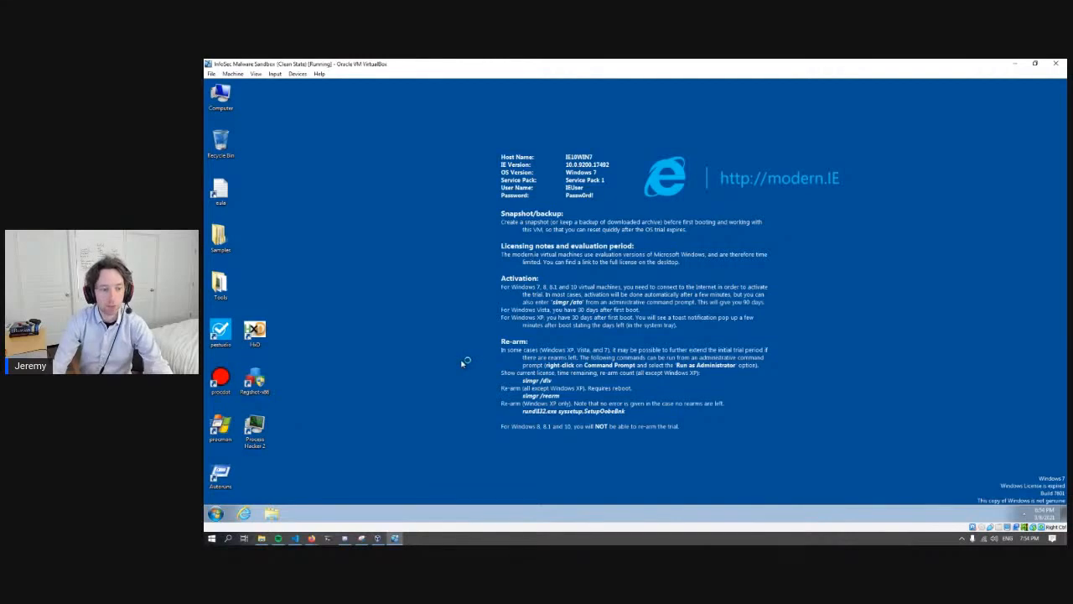
- Extract SynapseX.bin from Sample3.zip in the Samples folder to the desktop using the archive password, then close both windows
{"action": "double_click", "coordinate": [220, 238]}
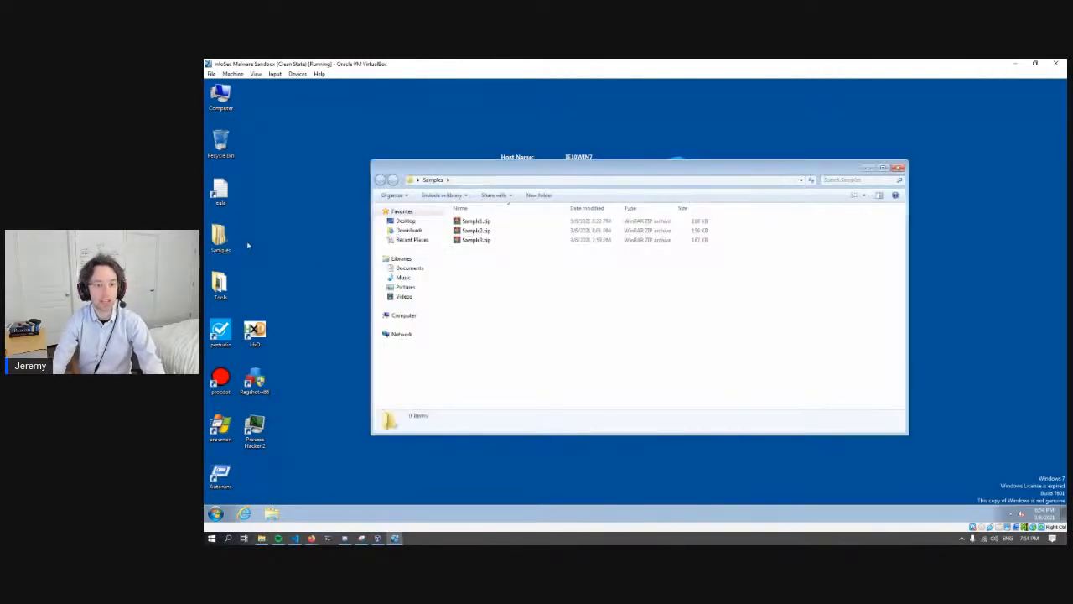
{"action": "double_click", "coordinate": [498, 242]}
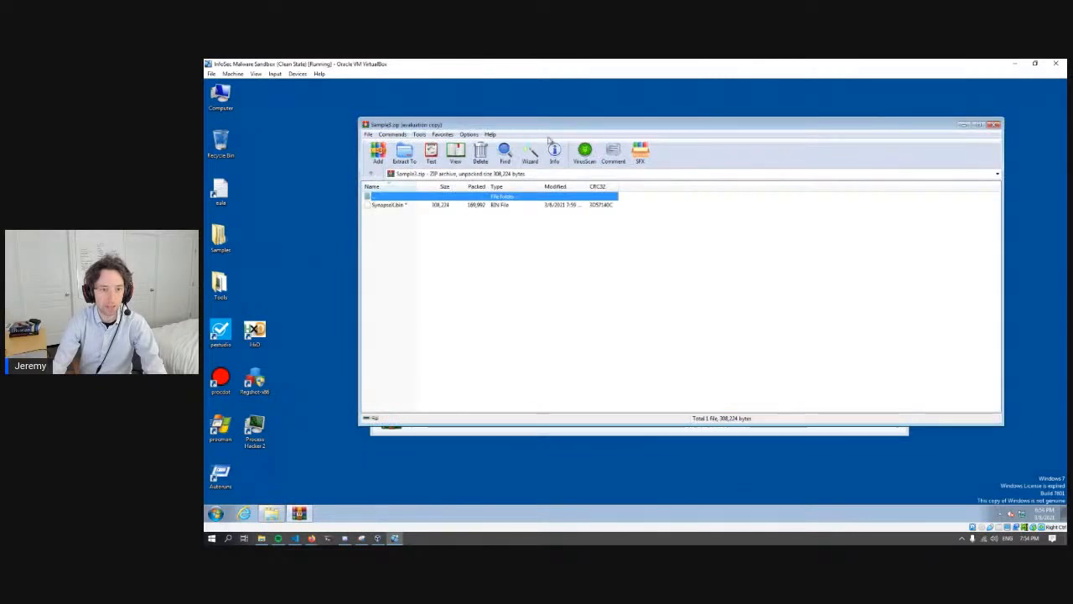
{"action": "left_click_drag", "start_coordinate": [507, 121], "coordinate": [645, 159]}
{"action": "left_click", "coordinate": [532, 244]}
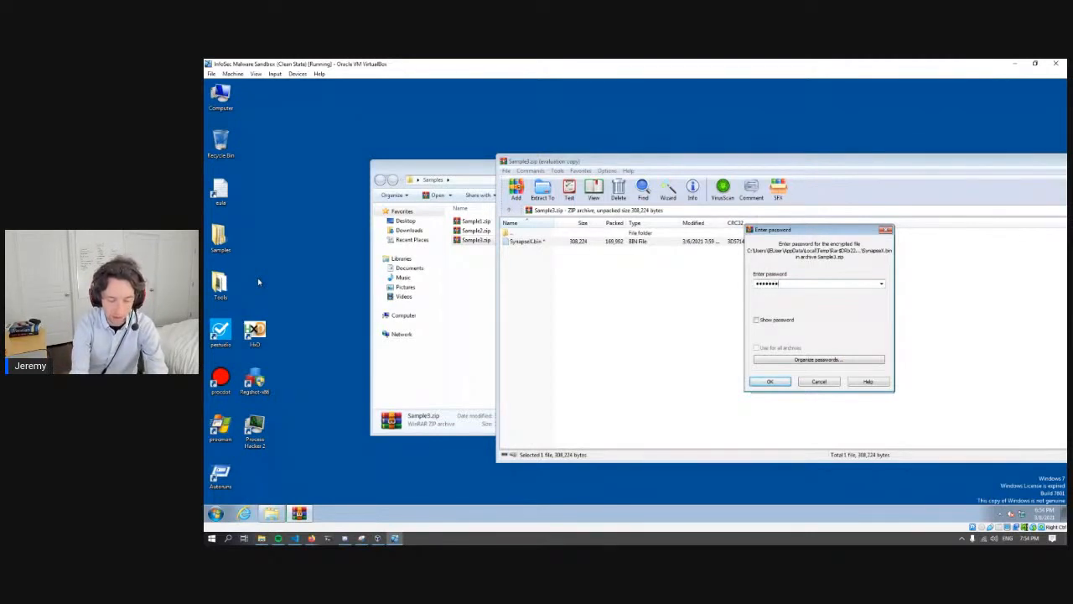
{"action": "key", "text": "Return"}
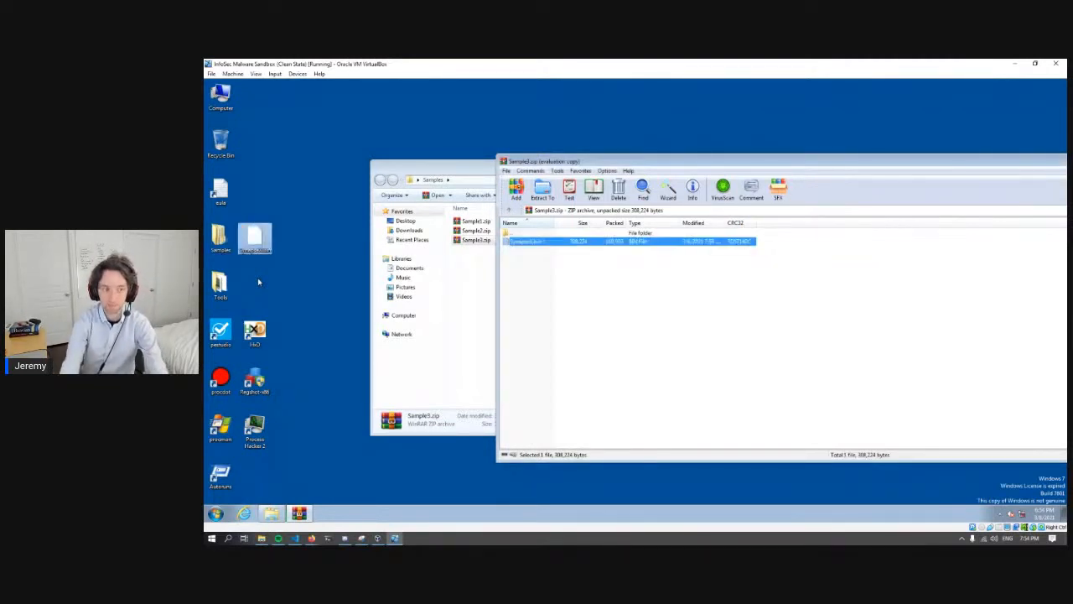
{"action": "left_click", "coordinate": [283, 286]}
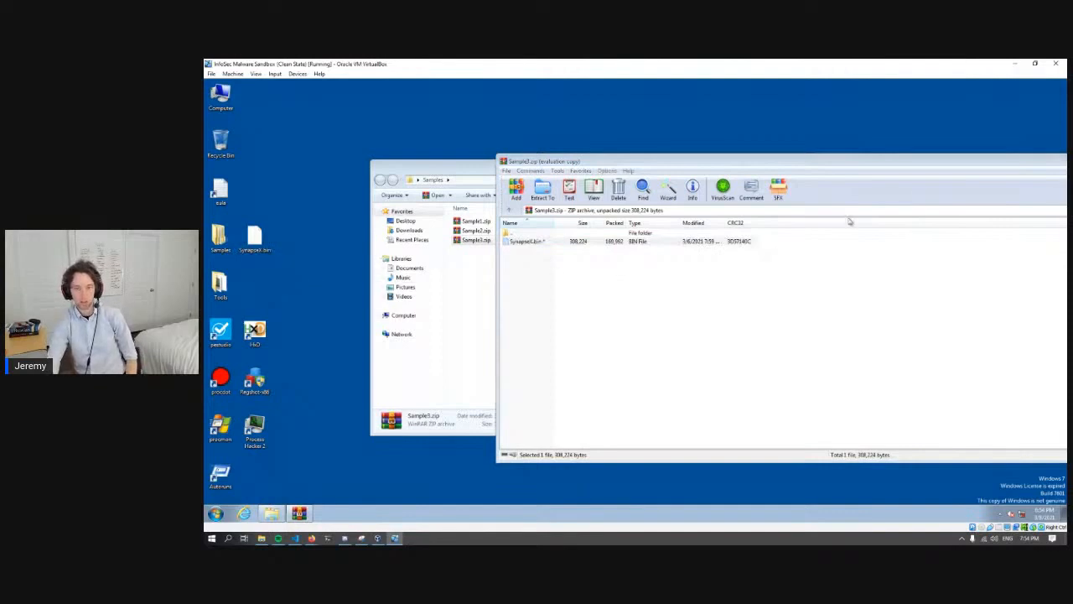
{"action": "left_click_drag", "start_coordinate": [929, 165], "coordinate": [740, 173]}
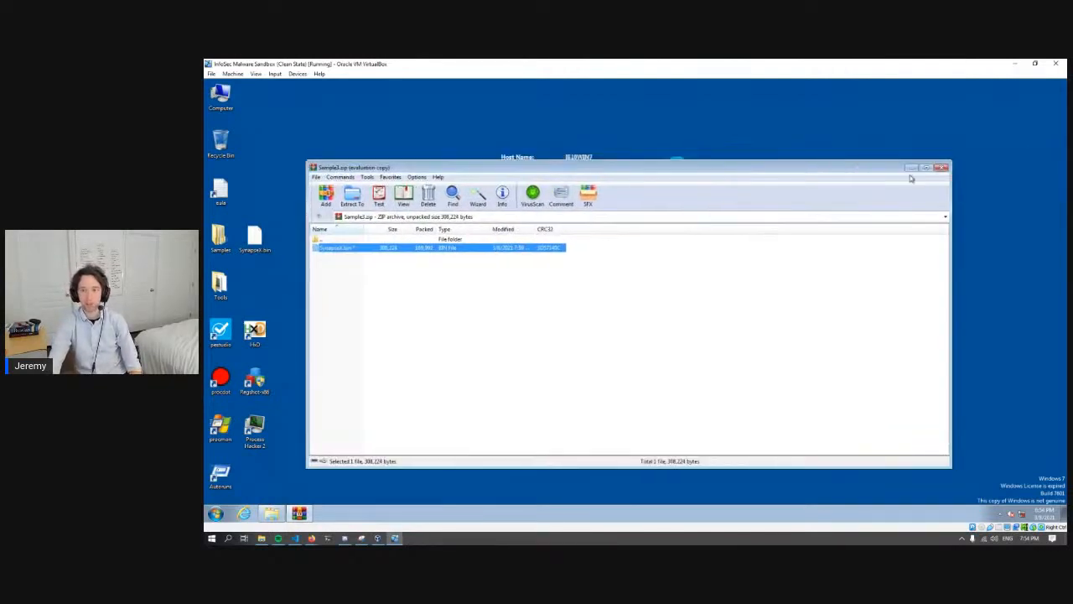
{"action": "left_click", "coordinate": [940, 168]}
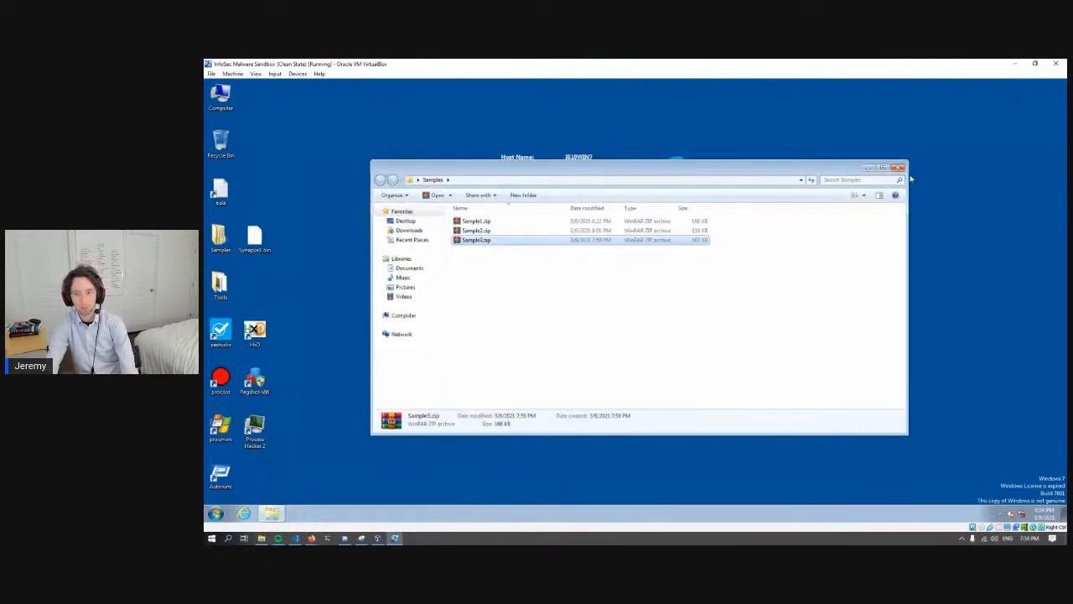
{"action": "left_click", "coordinate": [897, 167]}
- Open SynapseX.bin in HxD, inspect its first two bytes and their decoded text, and close HxD
{"action": "left_click_drag", "start_coordinate": [255, 239], "coordinate": [255, 331]}
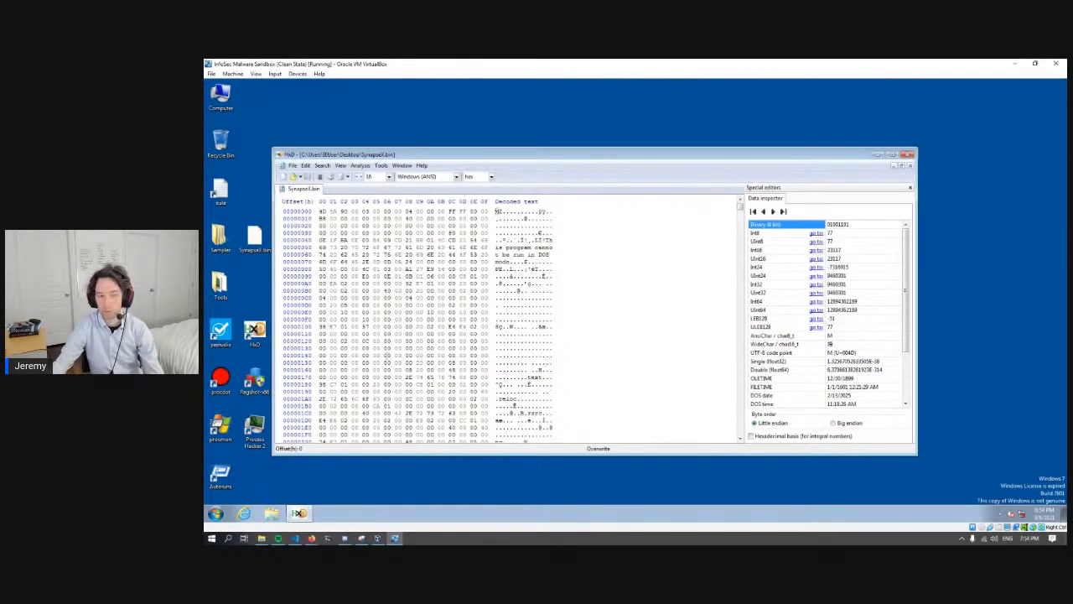
{"action": "left_click_drag", "start_coordinate": [320, 212], "coordinate": [333, 211]}
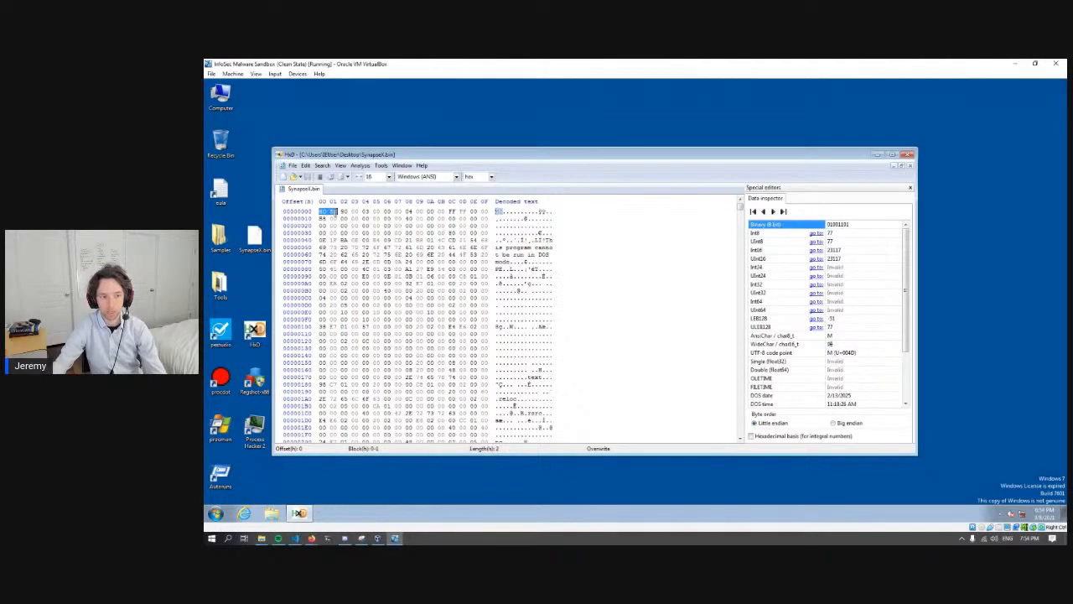
{"action": "left_click_drag", "start_coordinate": [497, 211], "coordinate": [502, 211]}
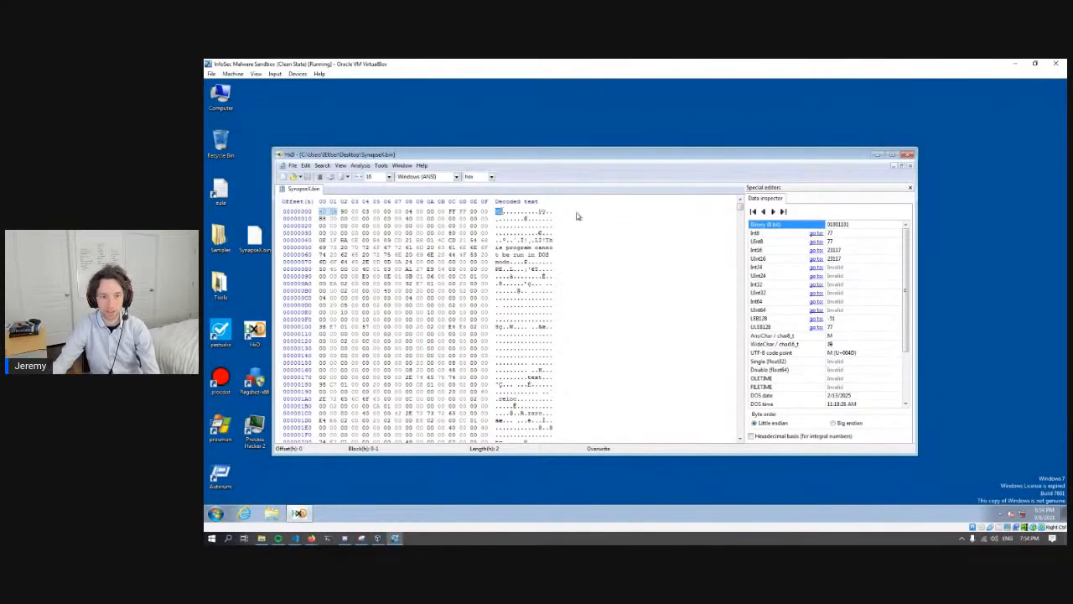
{"action": "left_click", "coordinate": [907, 155]}
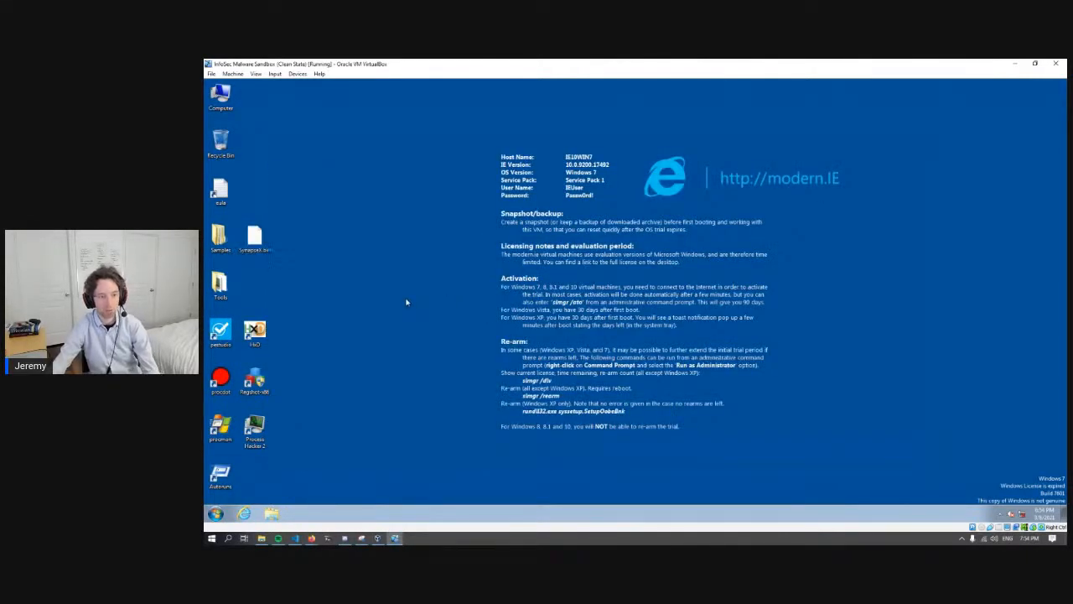
- Load SynapseX.bin in pestudio and review its hashes, first bytes, signature, CPU type and compiler stamp
{"action": "left_click", "coordinate": [255, 242]}
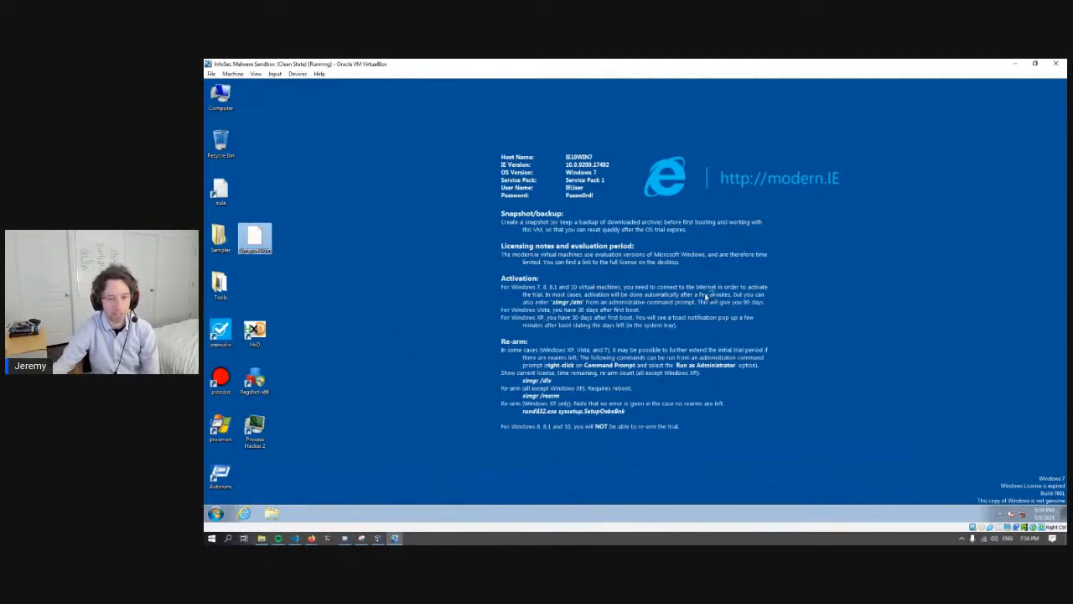
{"action": "key", "text": "Return"}
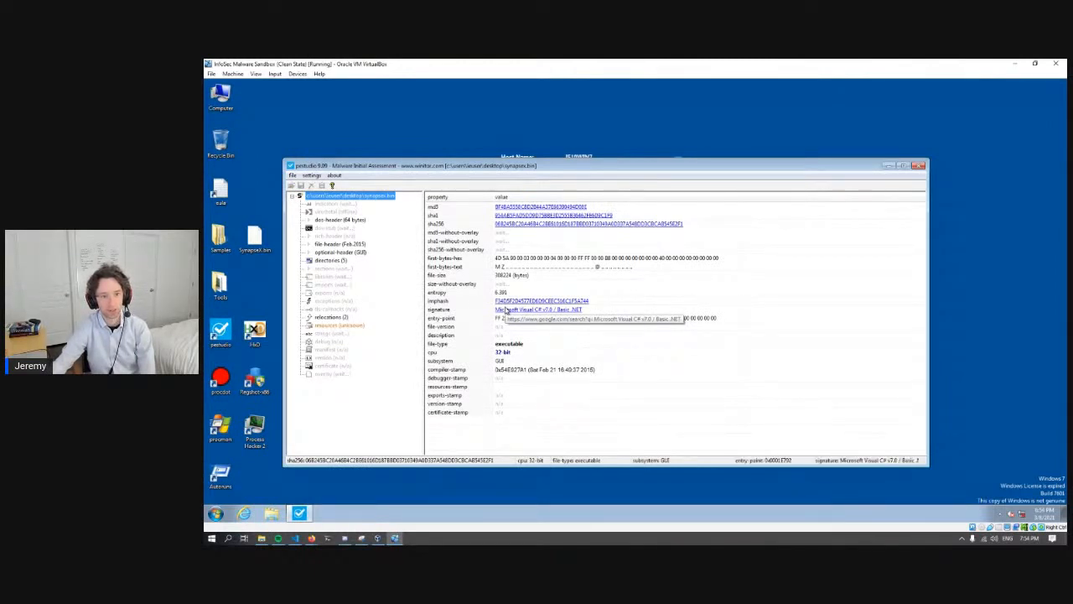
{"action": "left_click", "coordinate": [460, 207]}
{"action": "left_click", "coordinate": [460, 215]}
{"action": "left_click", "coordinate": [461, 225]}
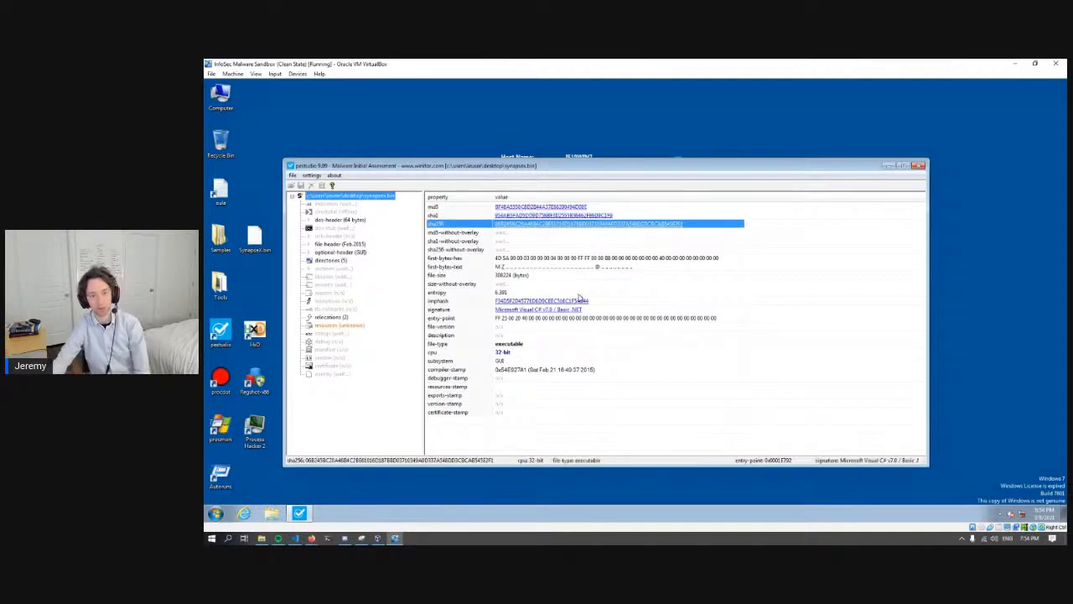
{"action": "left_click", "coordinate": [475, 268]}
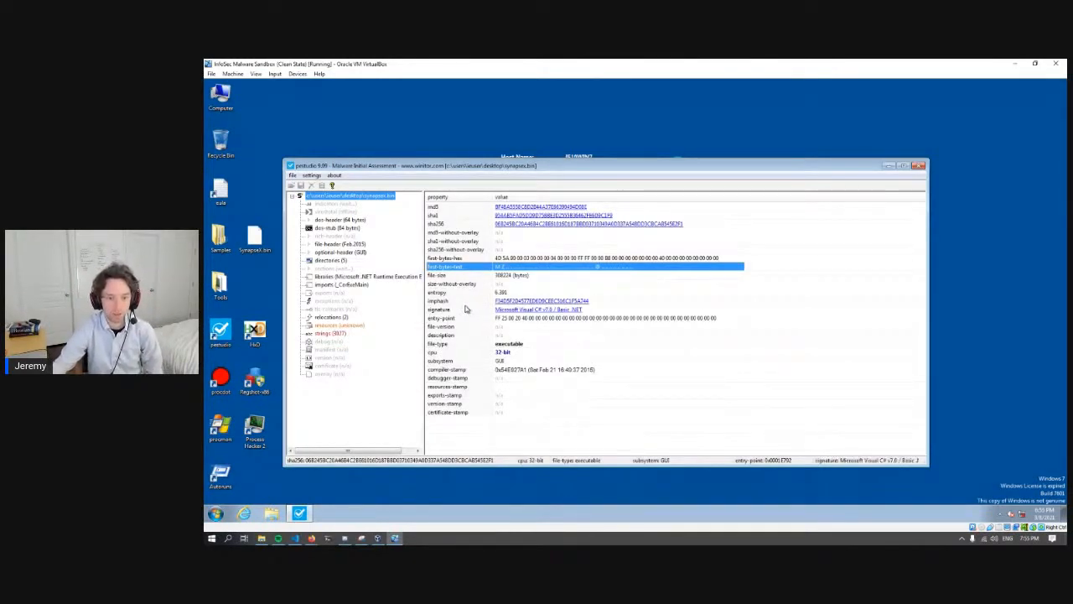
{"action": "left_click", "coordinate": [468, 309]}
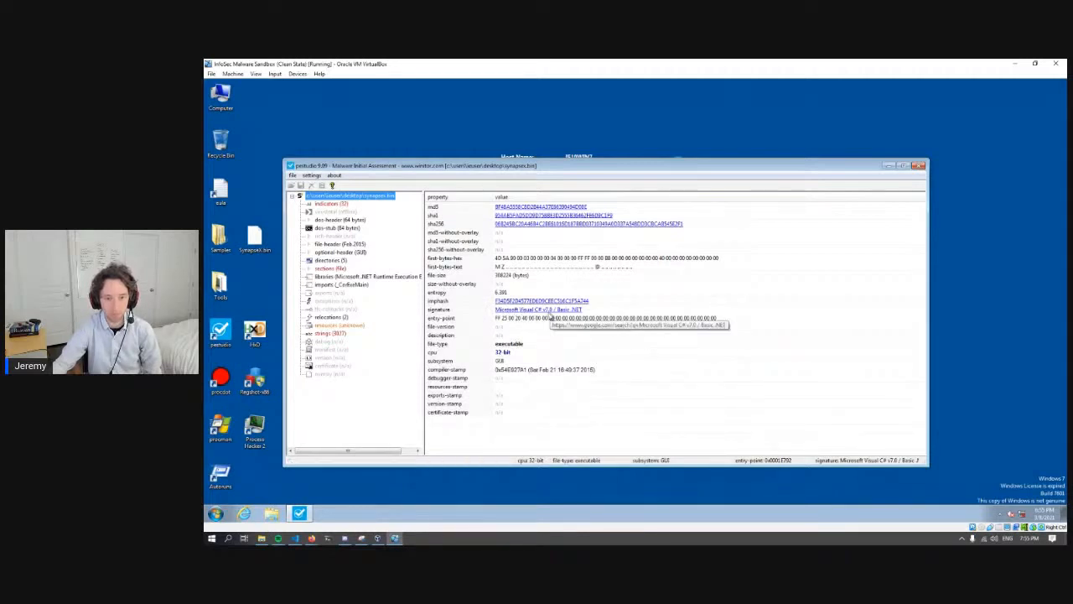
{"action": "left_click", "coordinate": [484, 352]}
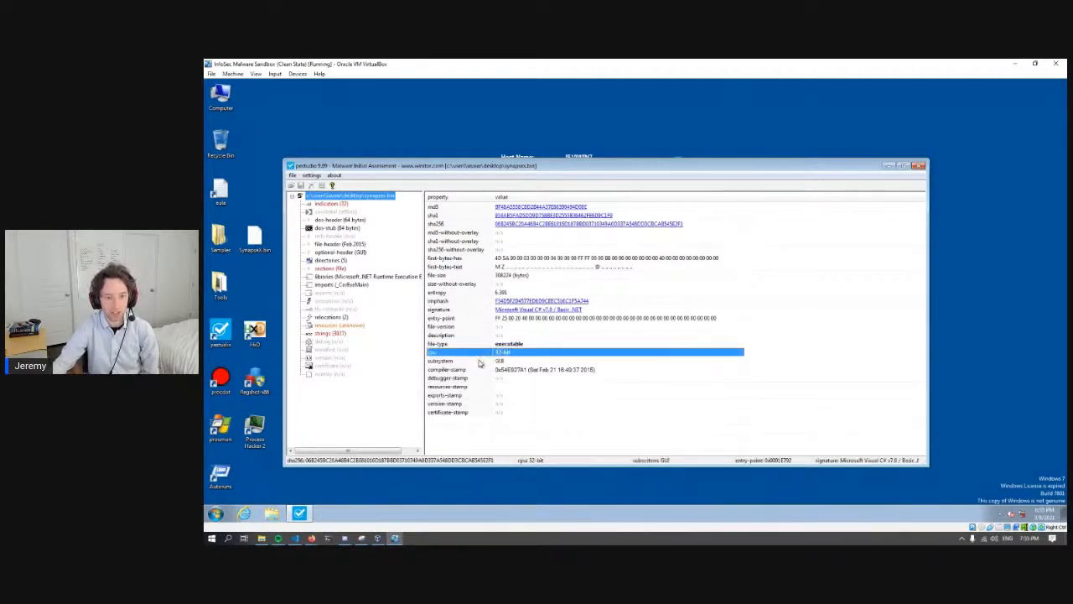
{"action": "left_click", "coordinate": [503, 370]}
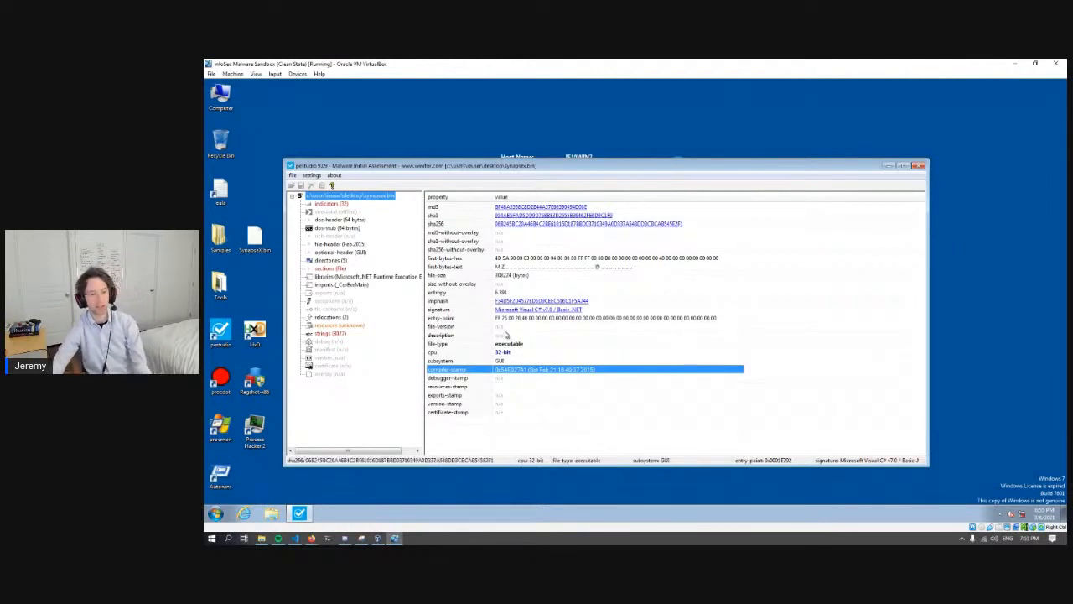
- Review the indicators, directories and sections that pestudio reports for SynapseX.bin
{"action": "left_click", "coordinate": [336, 205]}
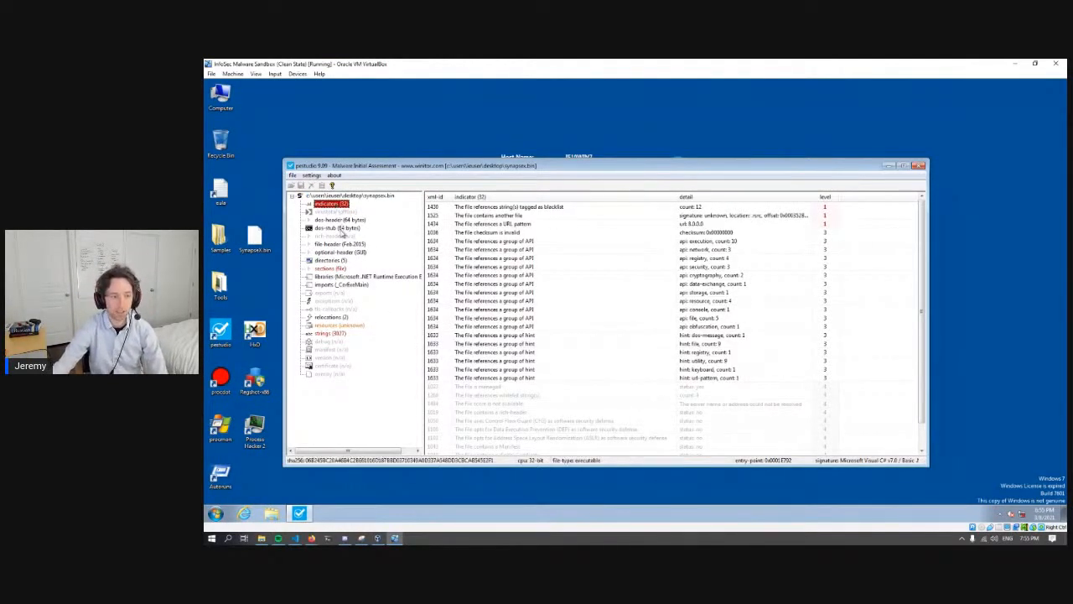
{"action": "left_click", "coordinate": [330, 262]}
{"action": "left_click", "coordinate": [331, 269]}
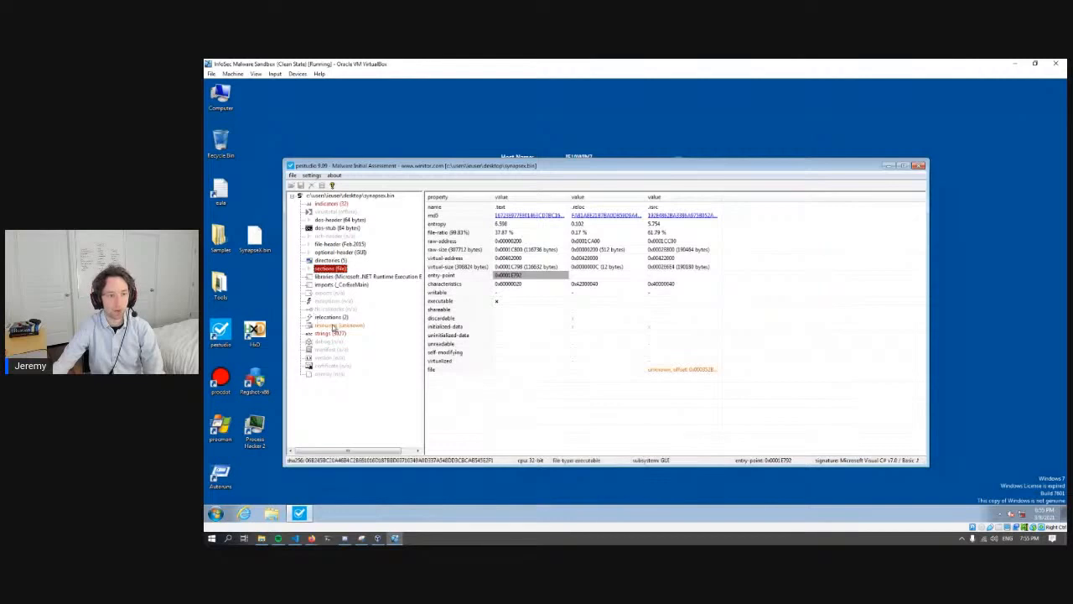
- Sort the strings of SynapseX.bin by size and examine the values of the longest entries
{"action": "left_click", "coordinate": [331, 335]}
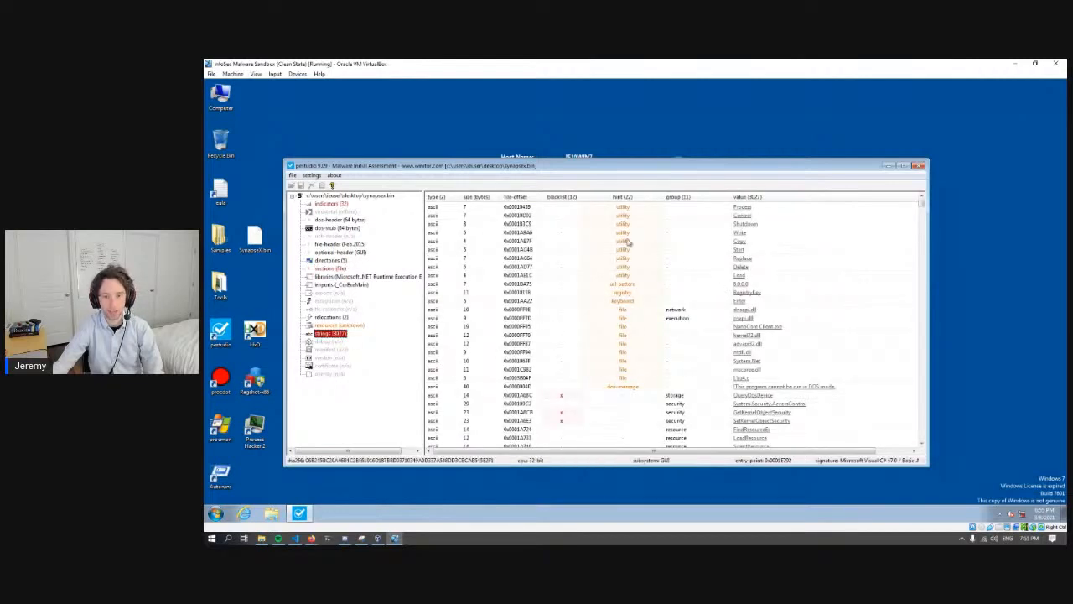
{"action": "left_click", "coordinate": [478, 197]}
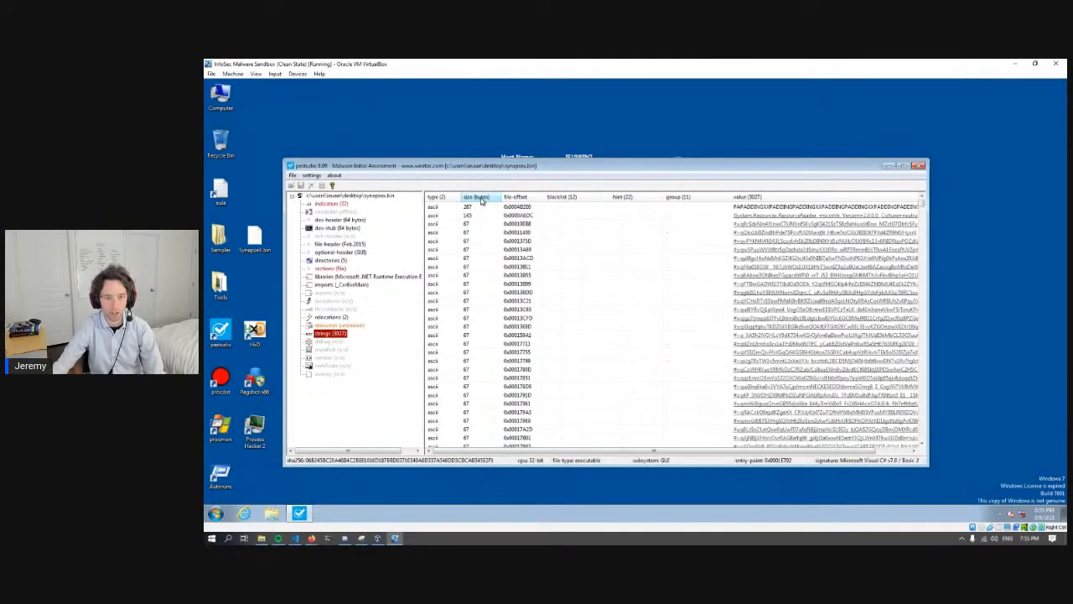
{"action": "left_click", "coordinate": [477, 209]}
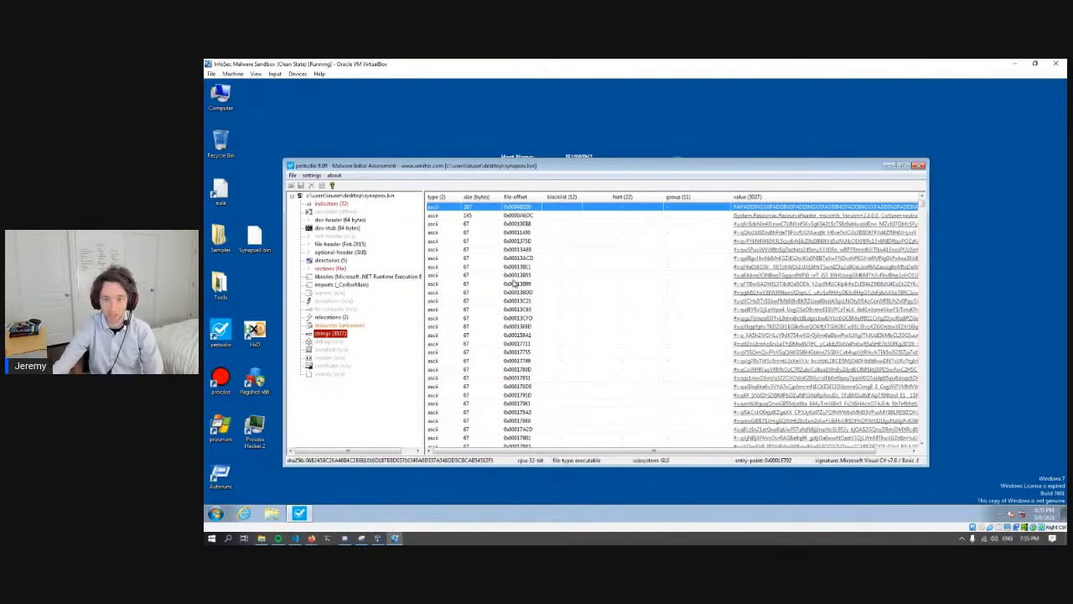
{"action": "left_click_drag", "start_coordinate": [596, 453], "coordinate": [503, 447]}
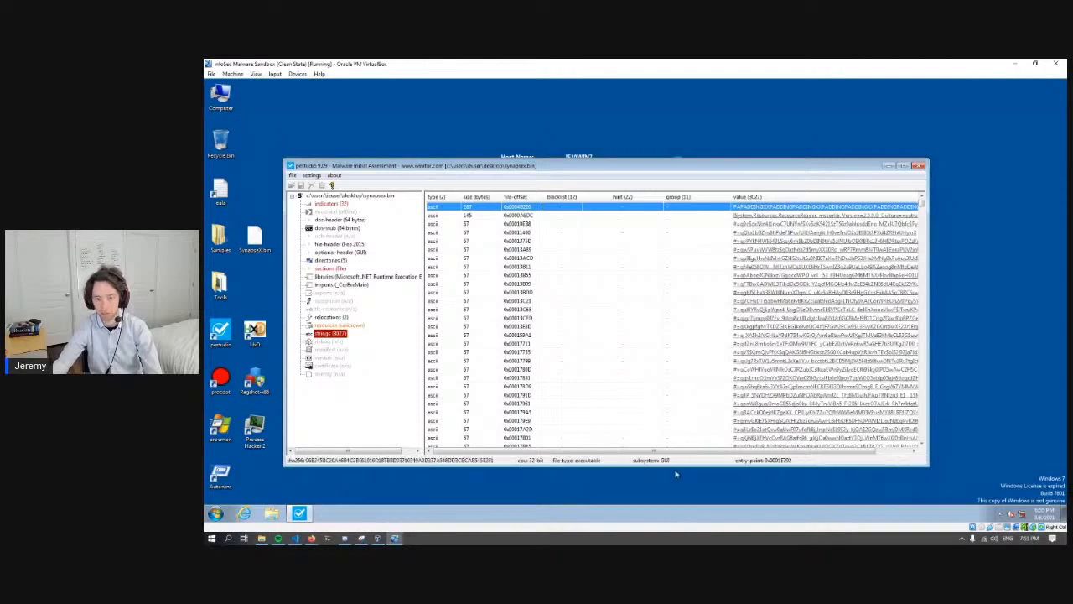
{"action": "left_click_drag", "start_coordinate": [668, 454], "coordinate": [702, 453]}
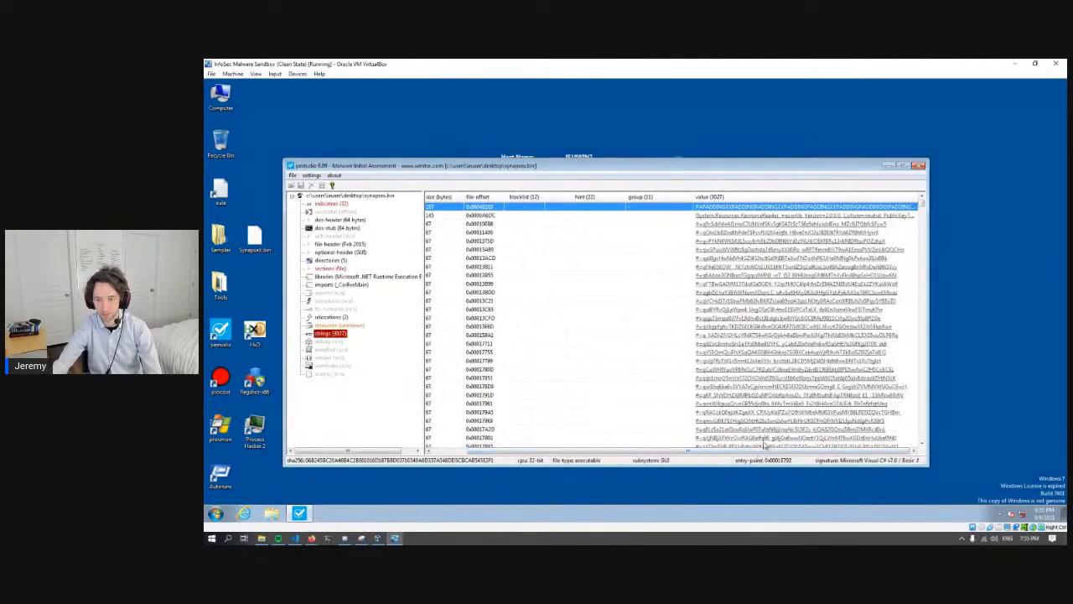
{"action": "left_click", "coordinate": [779, 329]}
{"action": "left_click", "coordinate": [752, 369]}
{"action": "left_click", "coordinate": [752, 421]}
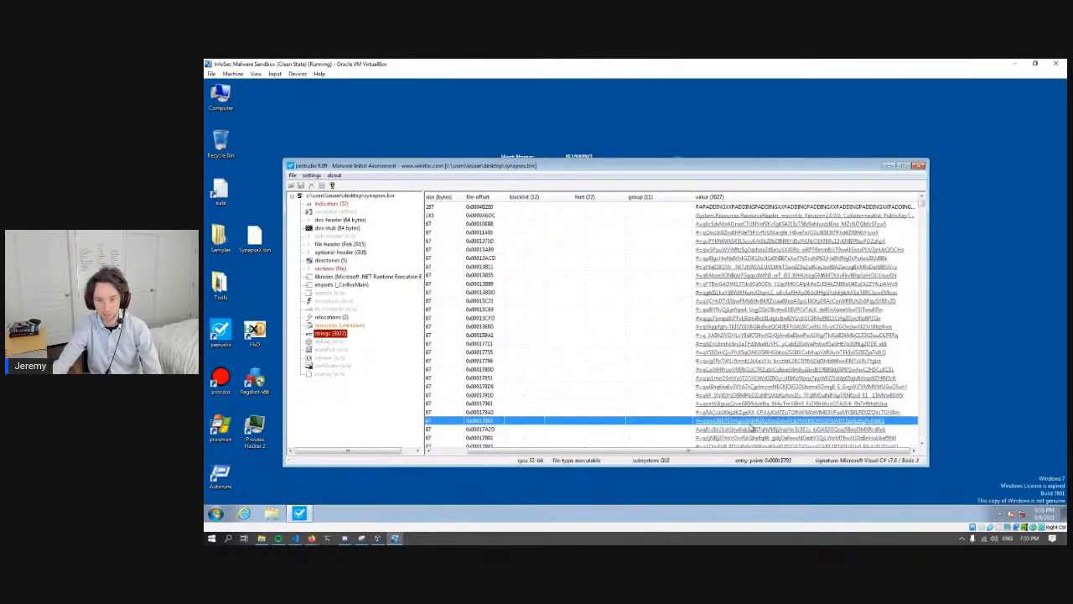
{"action": "left_click", "coordinate": [744, 300]}
{"action": "left_click", "coordinate": [741, 250]}
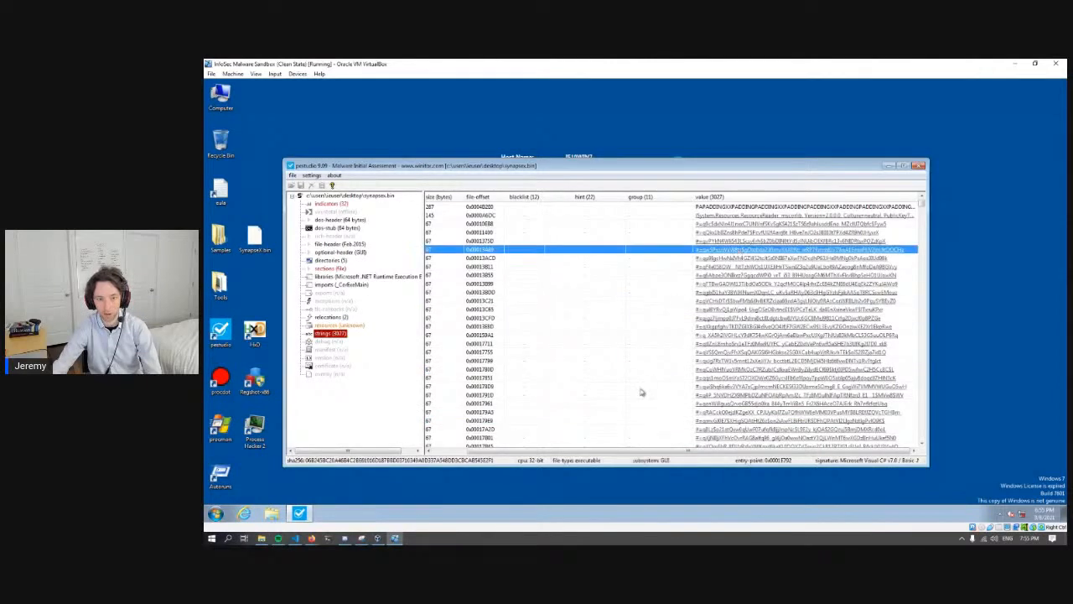
- Sort the strings by hint to review the flagged utility, registry and file entries, and close pestudio
{"action": "left_click", "coordinate": [592, 198]}
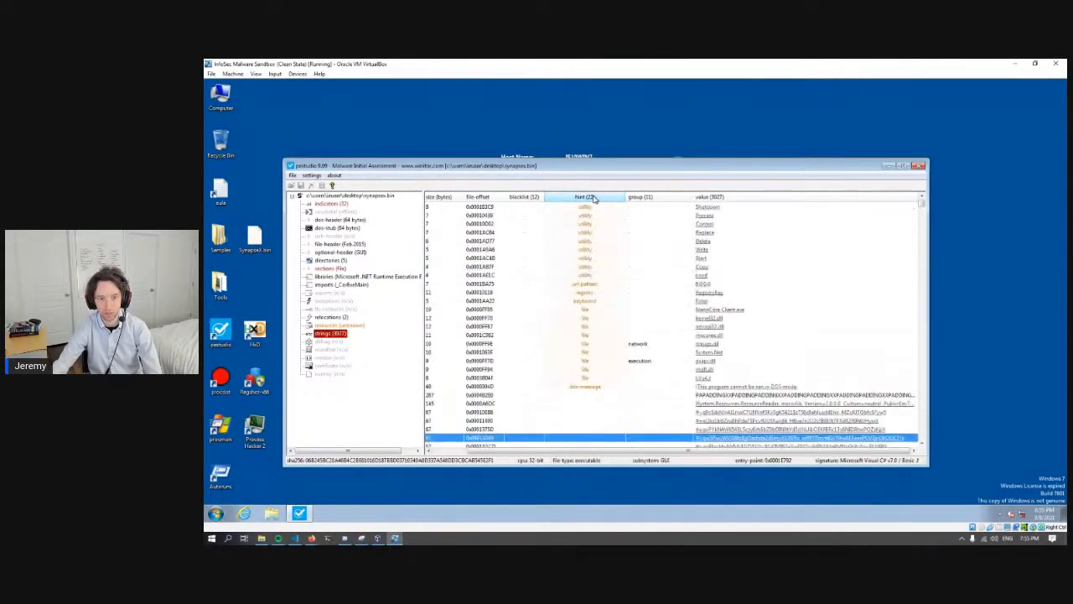
{"action": "left_click", "coordinate": [919, 166]}
{"action": "left_click", "coordinate": [325, 323]}
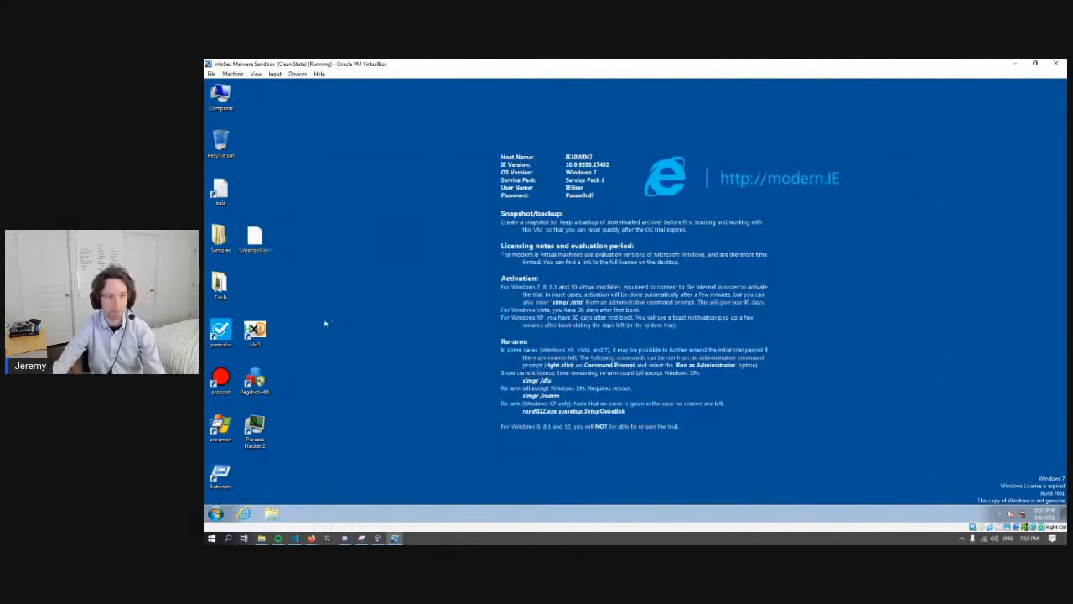
- Reopen SynapseX.bin in pestudio to check its entropy, and close the program again
{"action": "left_click", "coordinate": [256, 245]}
{"action": "key", "text": "Return"}
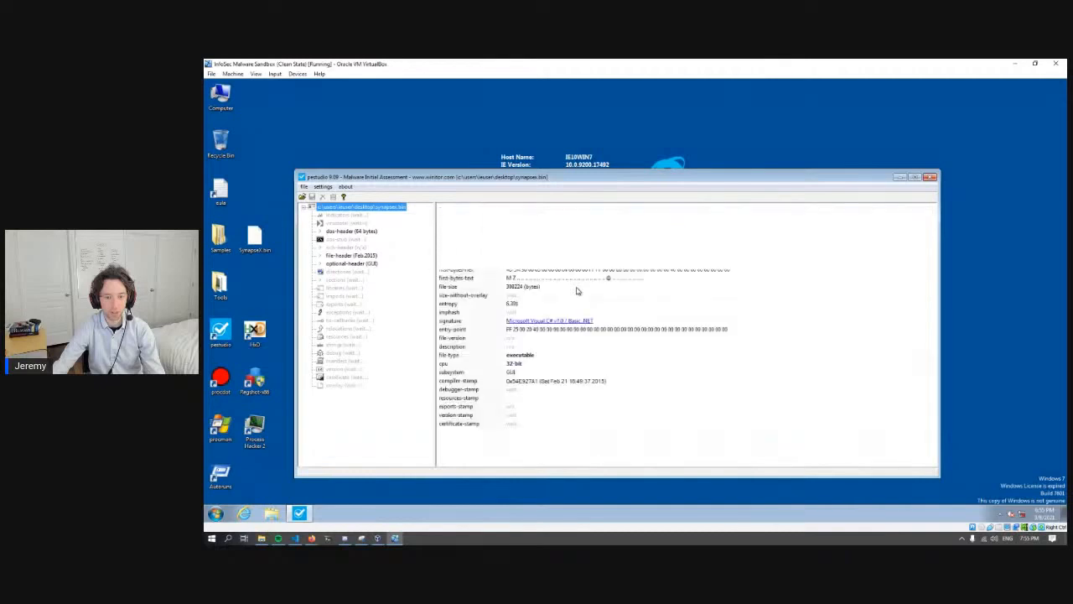
{"action": "left_click", "coordinate": [640, 305]}
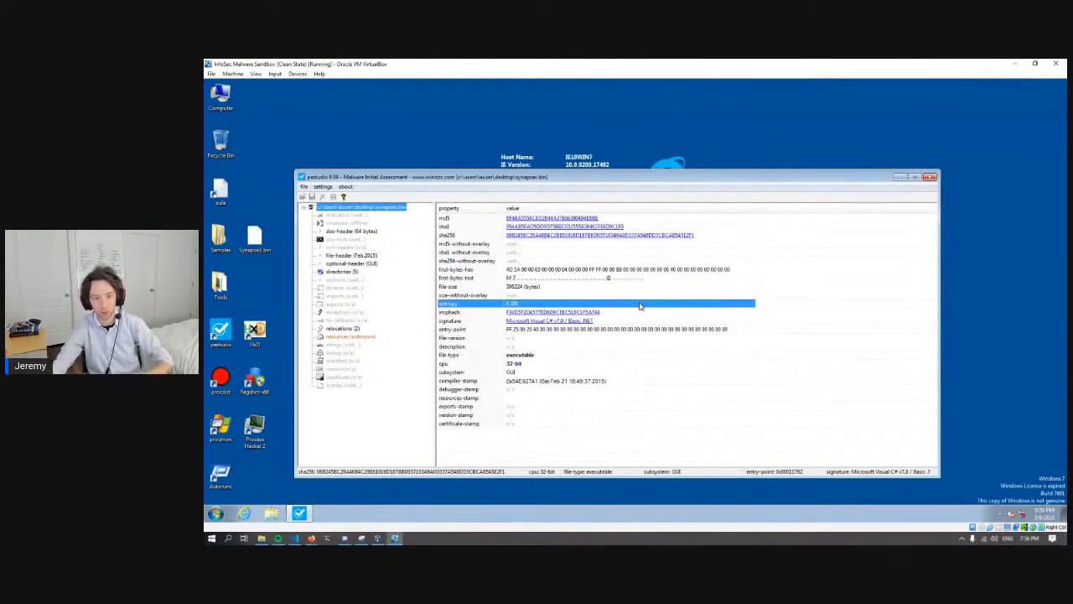
{"action": "left_click", "coordinate": [930, 177]}
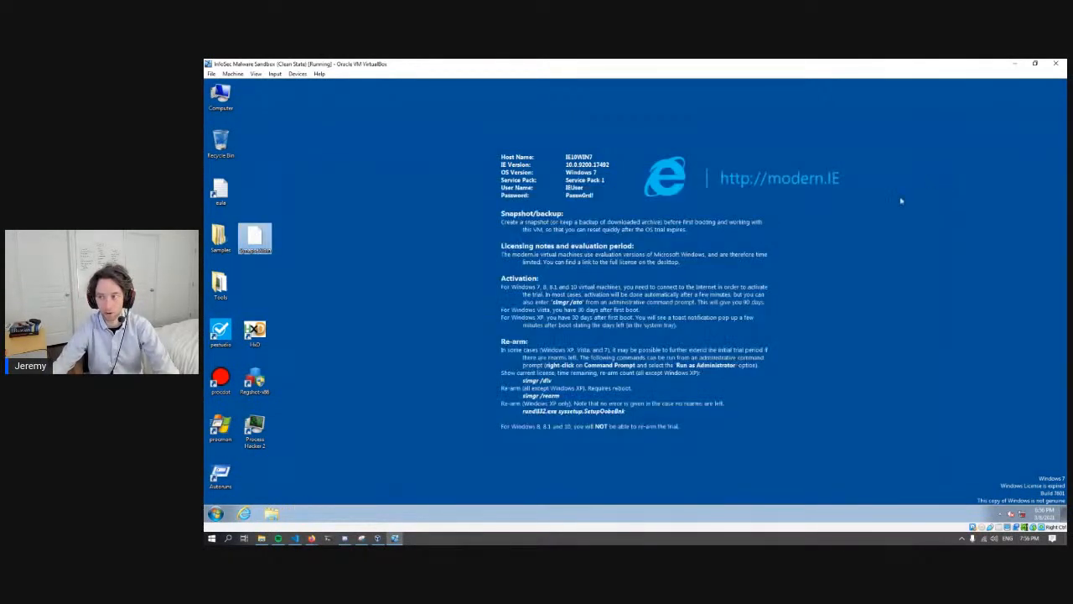
- Launch Process Hacker 2 as administrator and extend its window to the full height of the desktop
{"action": "left_click", "coordinate": [406, 343]}
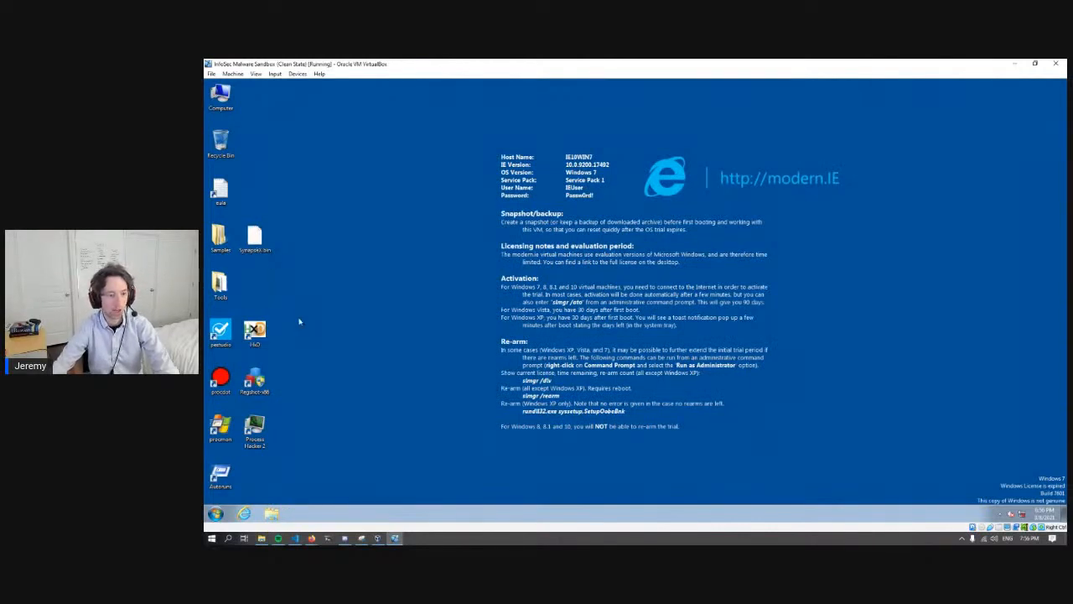
{"action": "right_click", "coordinate": [264, 428]}
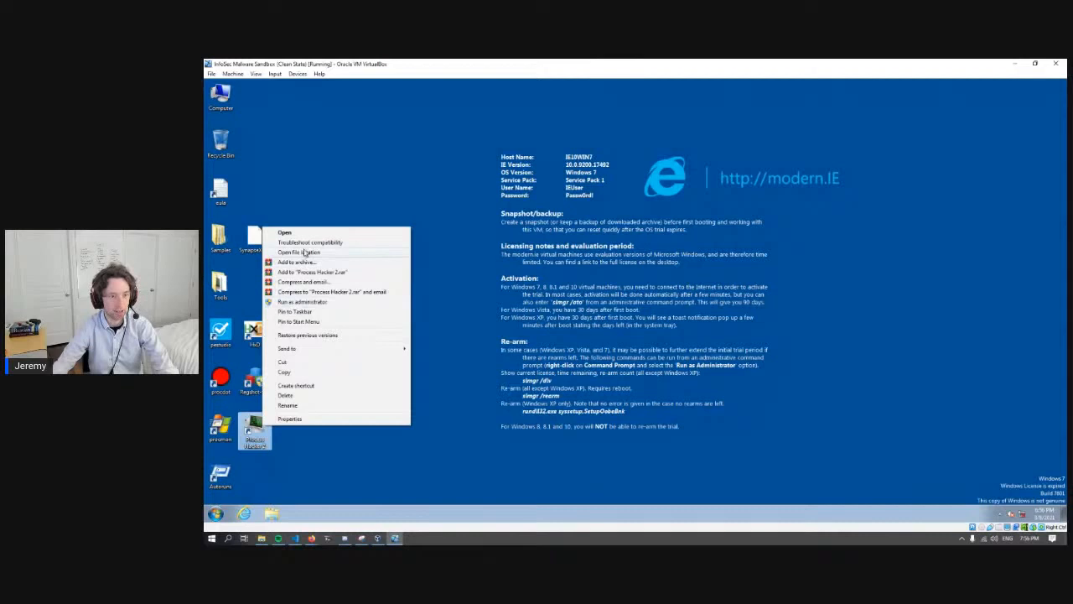
{"action": "left_click", "coordinate": [304, 302]}
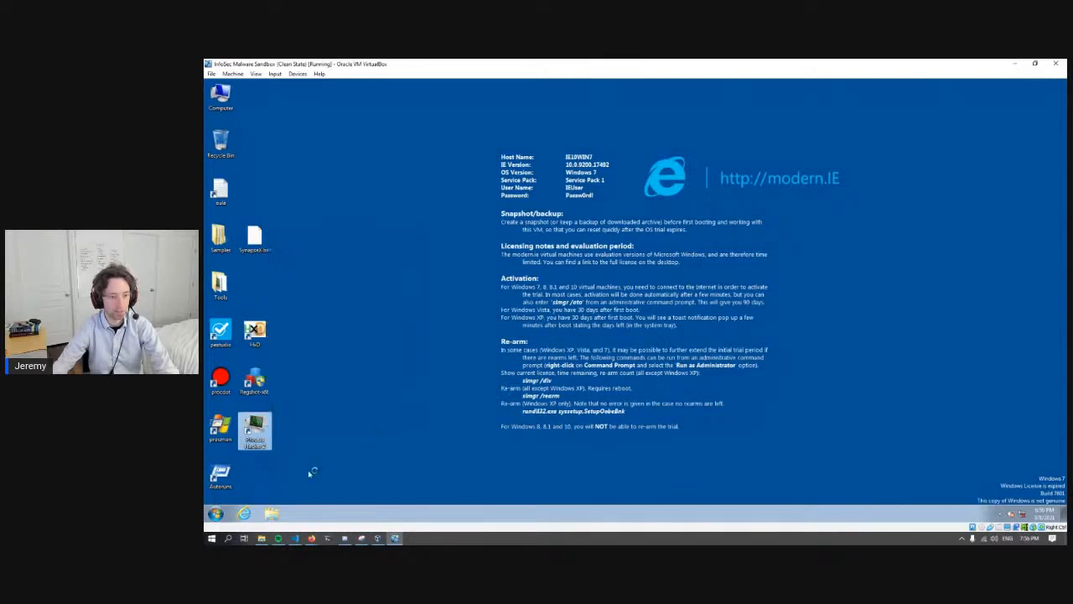
{"action": "left_click", "coordinate": [675, 313]}
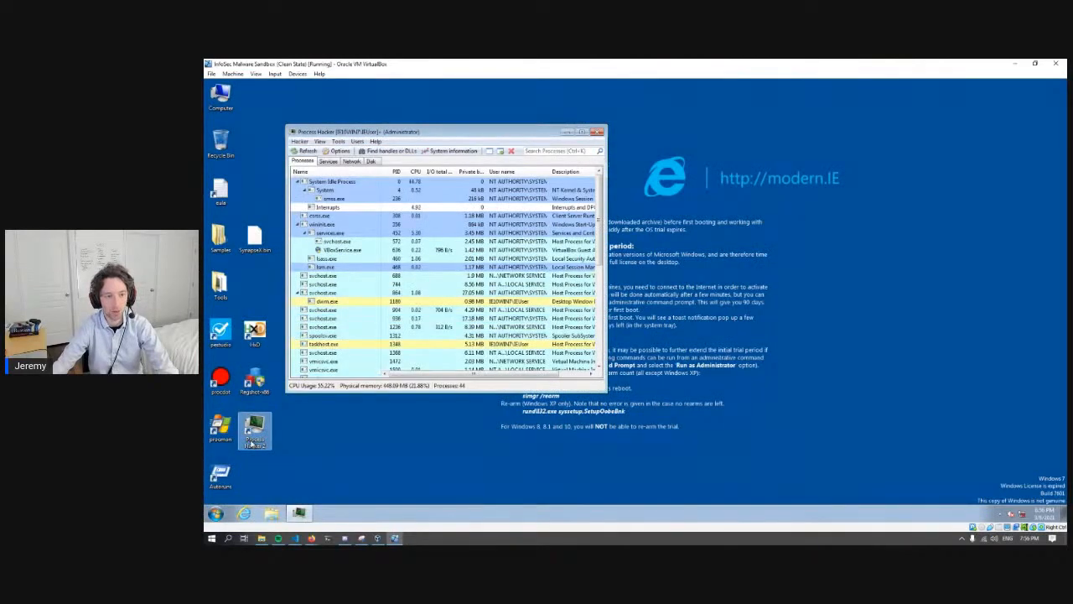
{"action": "left_click_drag", "start_coordinate": [426, 130], "coordinate": [421, 63]}
- Launch Process Monitor with its saved filters and extend its window to full height beside Process Hacker
{"action": "double_click", "coordinate": [222, 428]}
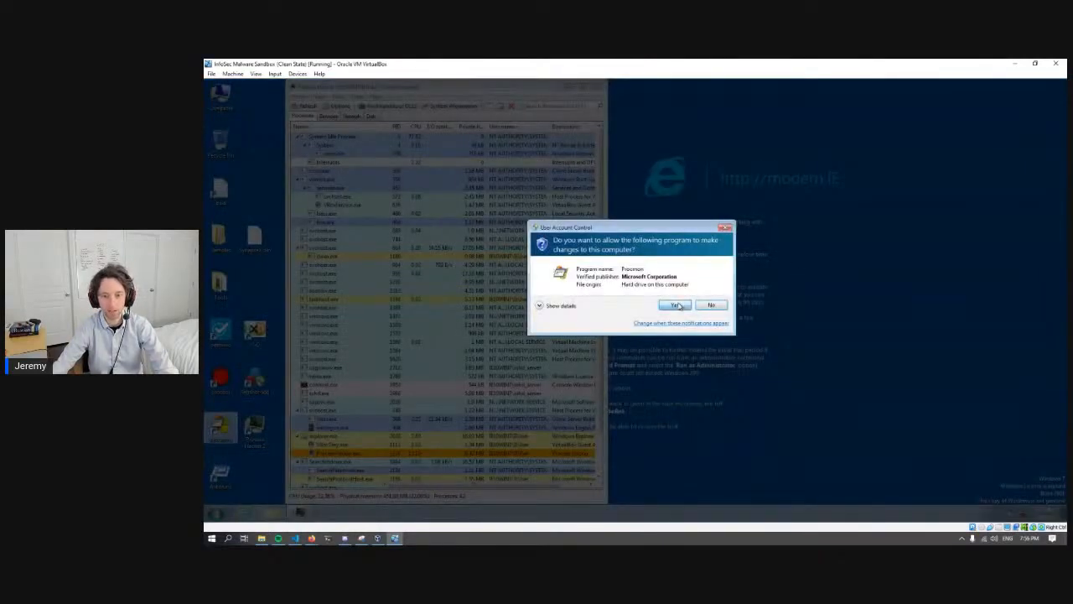
{"action": "left_click", "coordinate": [675, 305]}
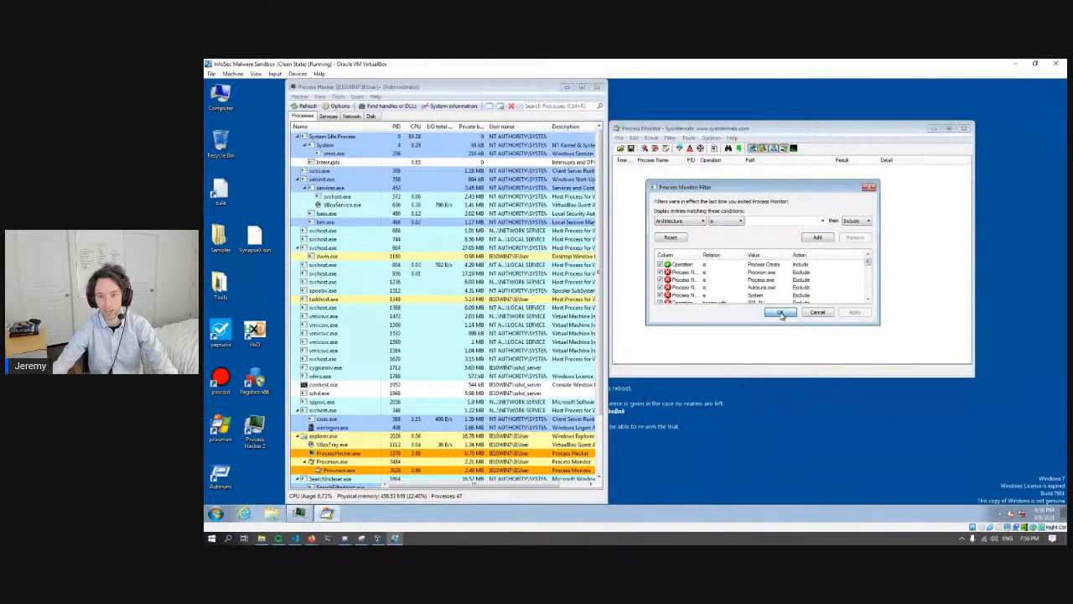
{"action": "left_click", "coordinate": [780, 313]}
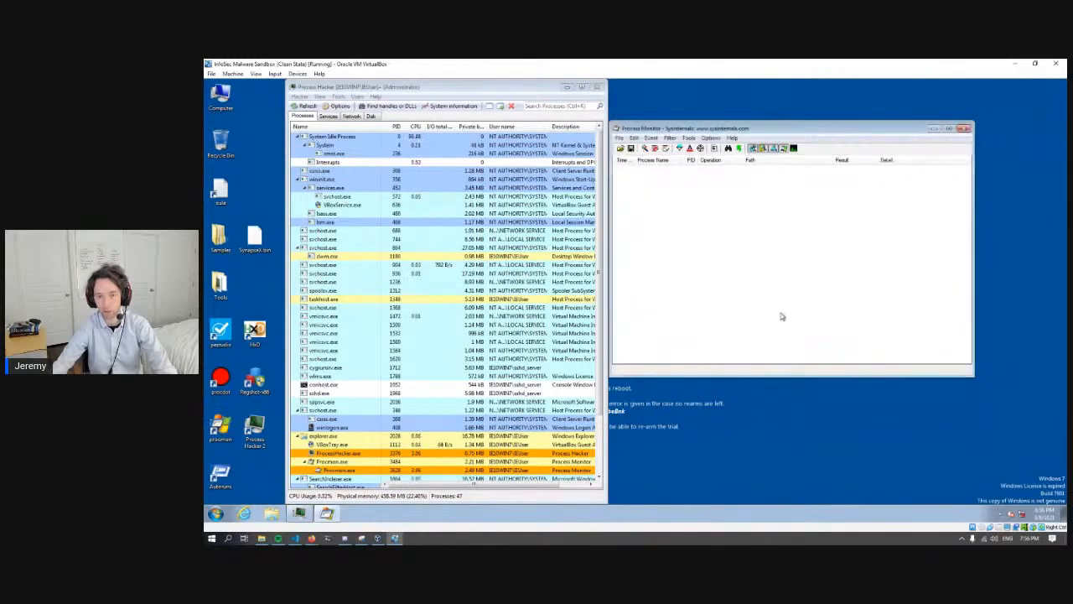
{"action": "double_click", "coordinate": [709, 121]}
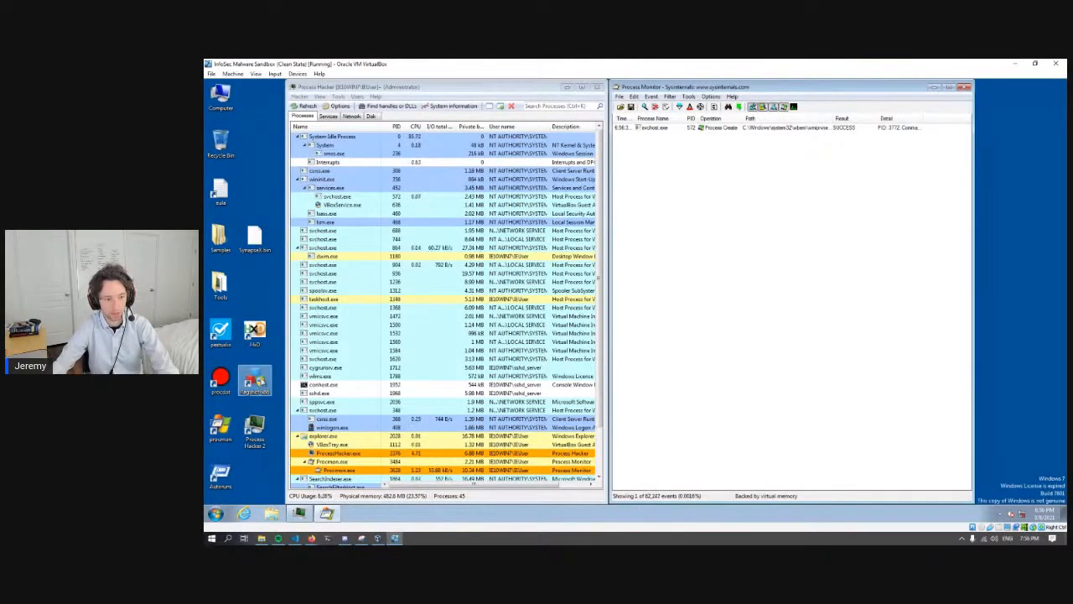
- Take the first Regshot registry snapshot without saving it, and place the Regshot window clear of the monitoring lists
{"action": "left_click", "coordinate": [256, 380]}
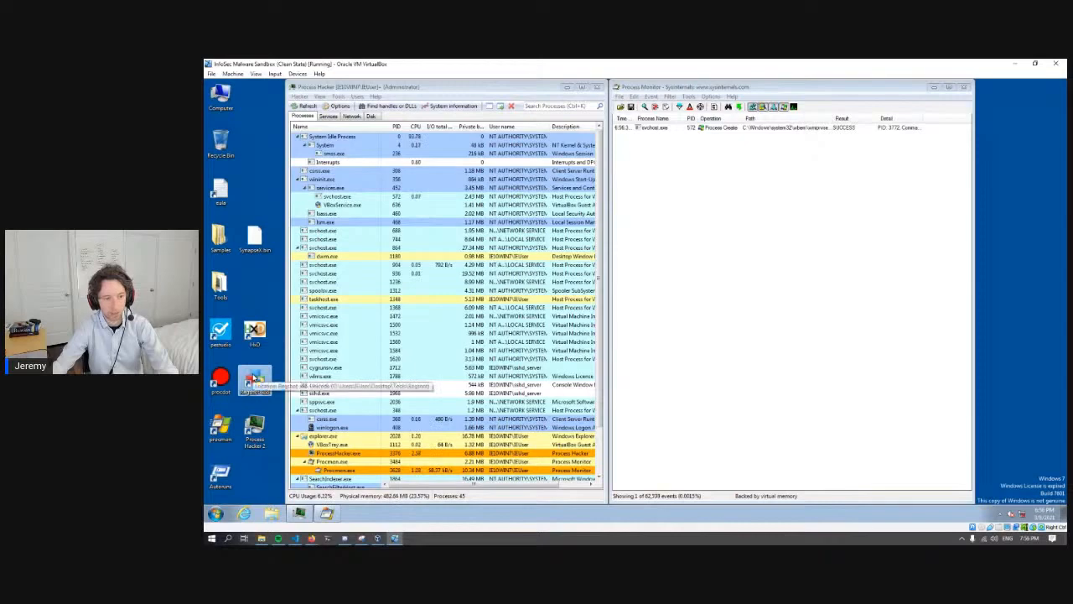
{"action": "double_click", "coordinate": [255, 379]}
{"action": "left_click", "coordinate": [671, 314]}
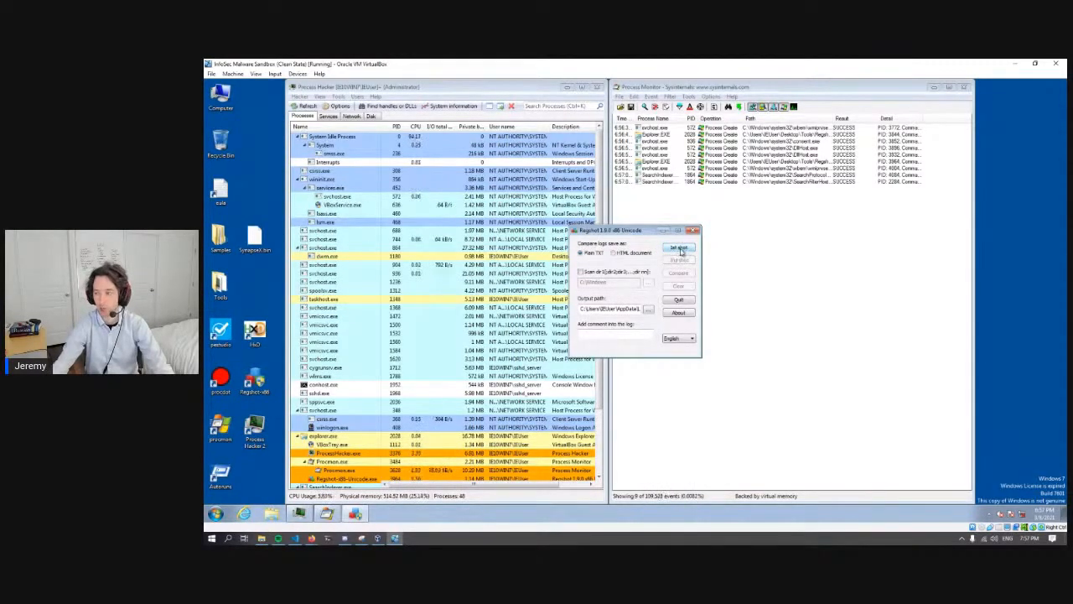
{"action": "left_click", "coordinate": [679, 249]}
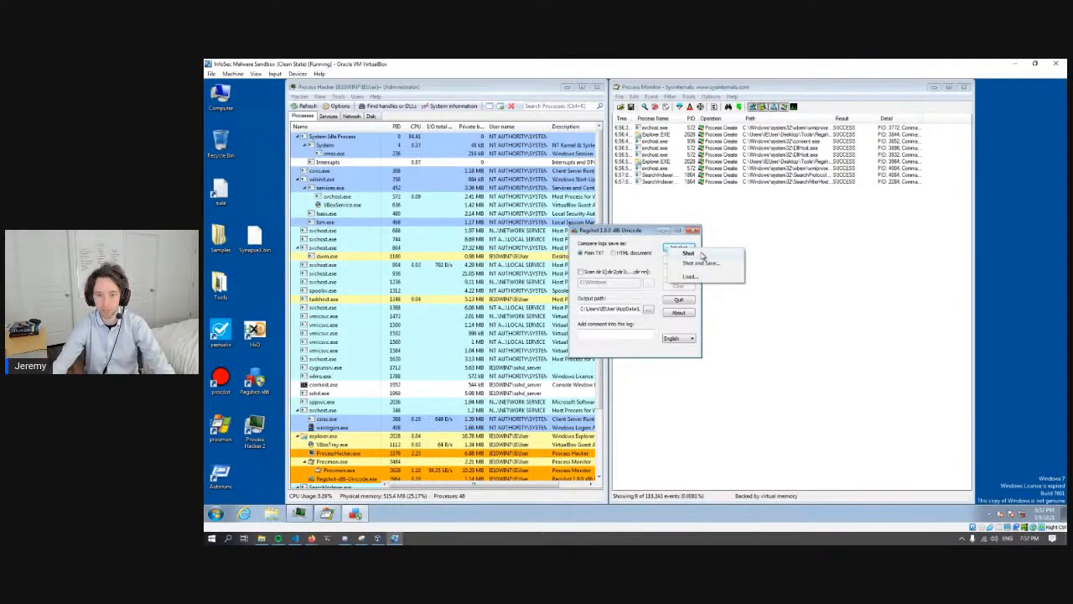
{"action": "left_click", "coordinate": [695, 254]}
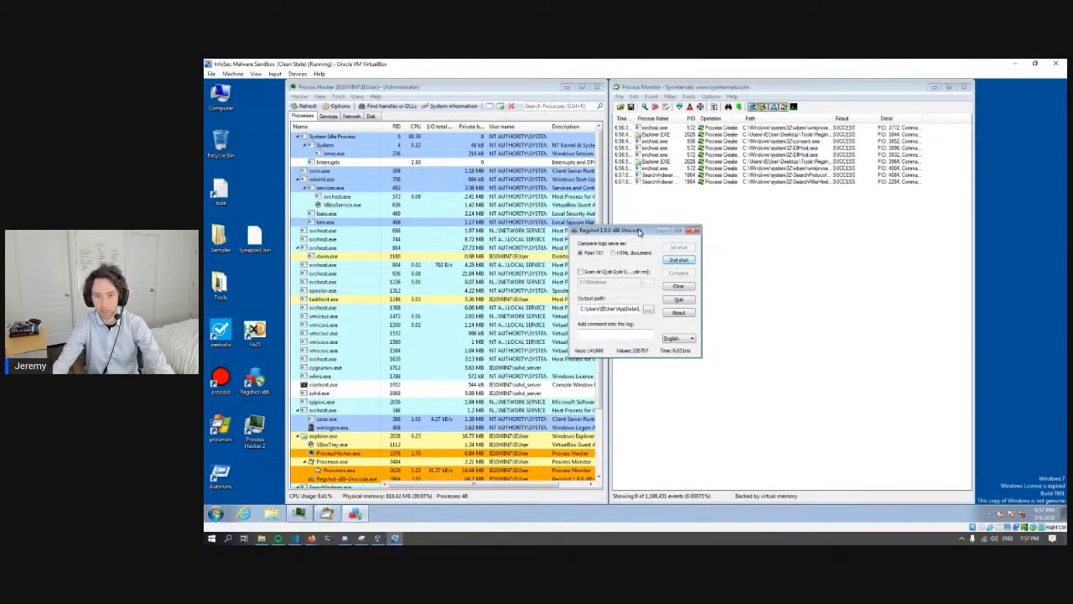
{"action": "left_click_drag", "start_coordinate": [647, 236], "coordinate": [1002, 356]}
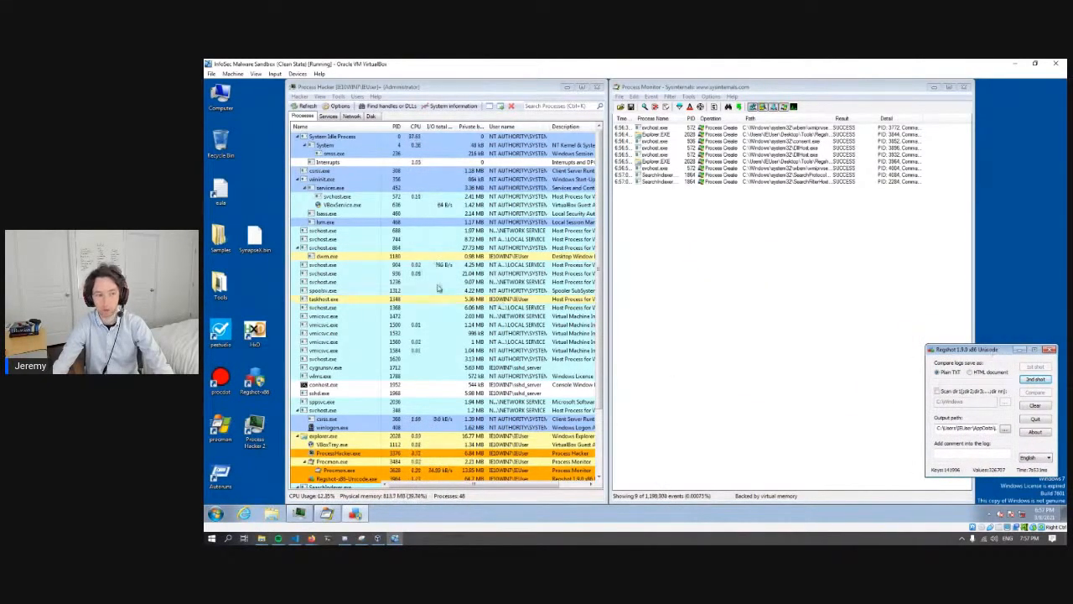
- Rename SynapseX.bin on the desktop to SynapseX.exe, accepting the extension change
{"action": "left_click", "coordinate": [254, 238]}
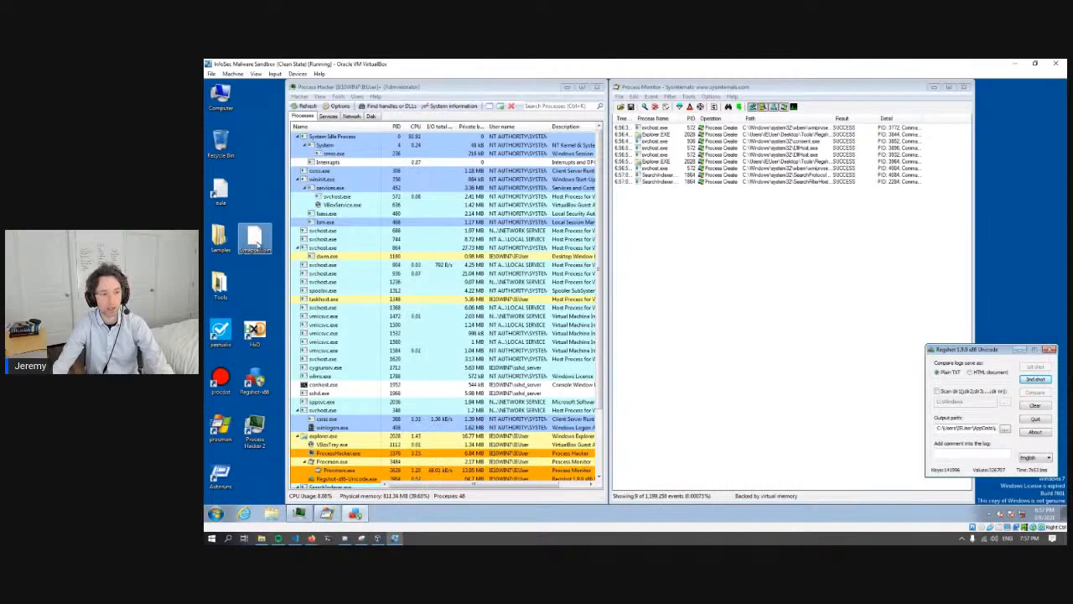
{"action": "left_click", "coordinate": [254, 240]}
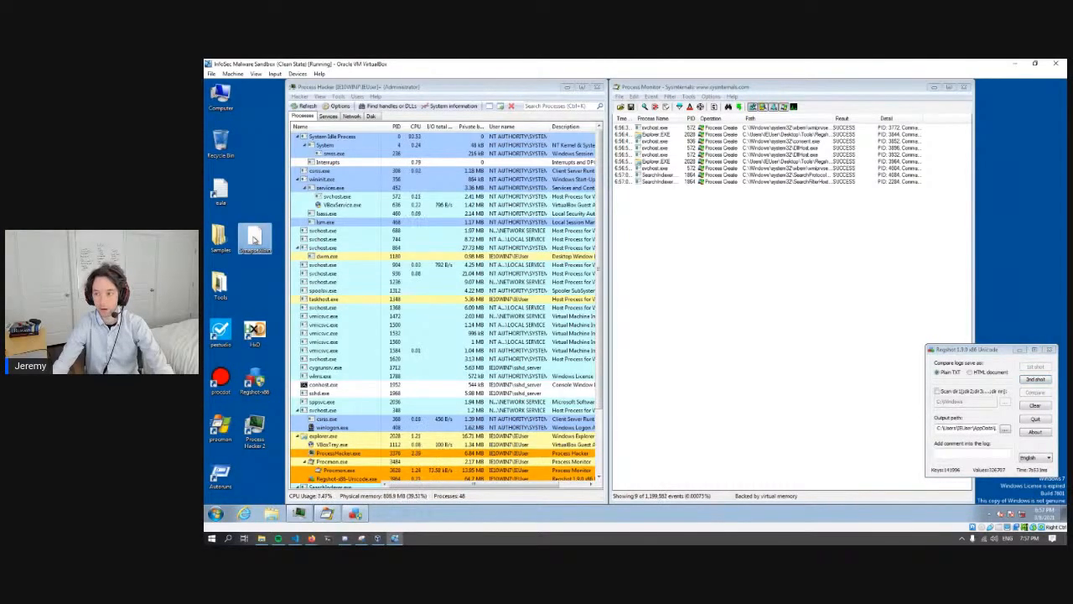
{"action": "right_click", "coordinate": [254, 240]}
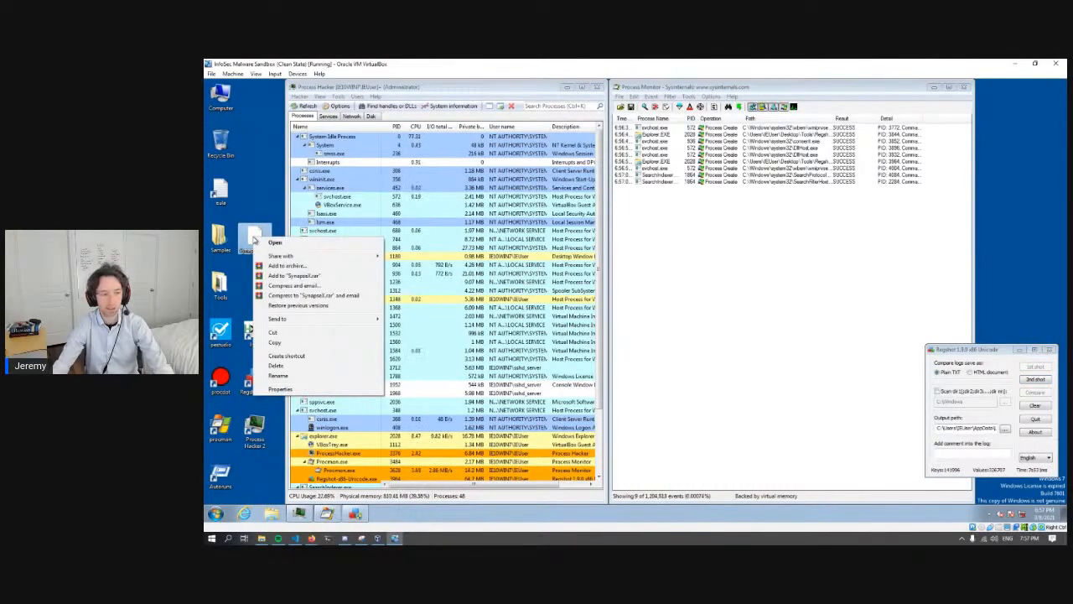
{"action": "left_click", "coordinate": [279, 374]}
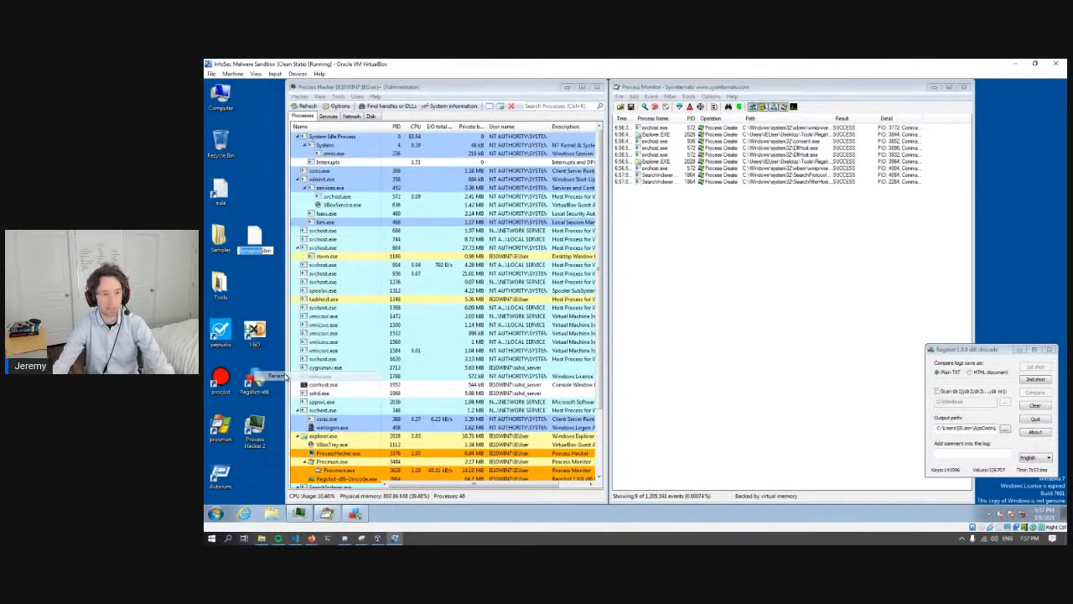
{"action": "key", "text": "End"}
{"action": "key", "text": "BackSpace"}
{"action": "key", "text": "BackSpace"}
{"action": "key", "text": "BackSpace"}
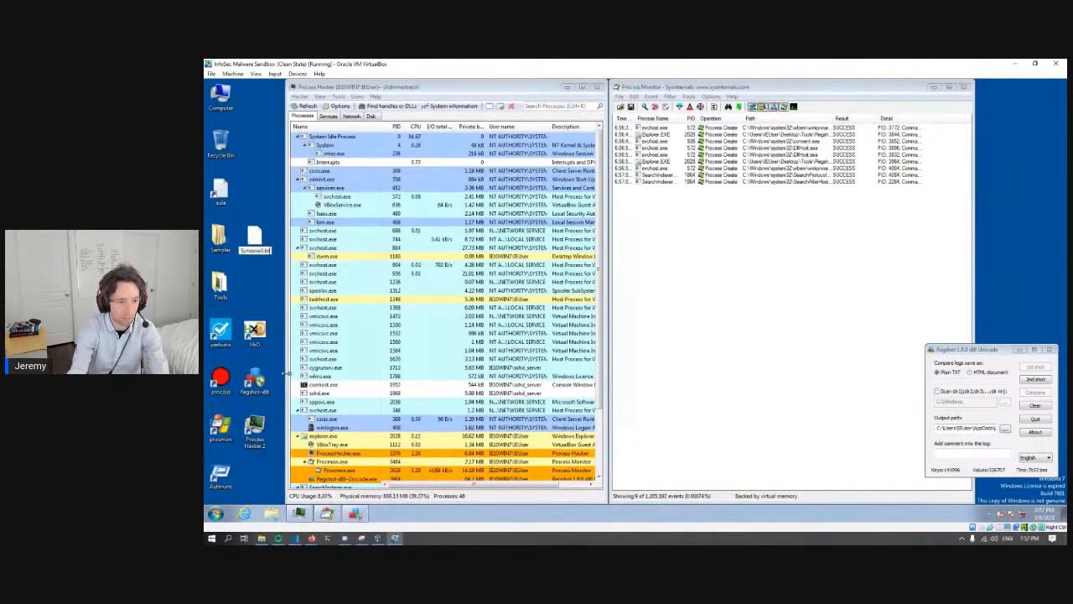
{"action": "type", "text": "exe"}
{"action": "key", "text": "Return"}
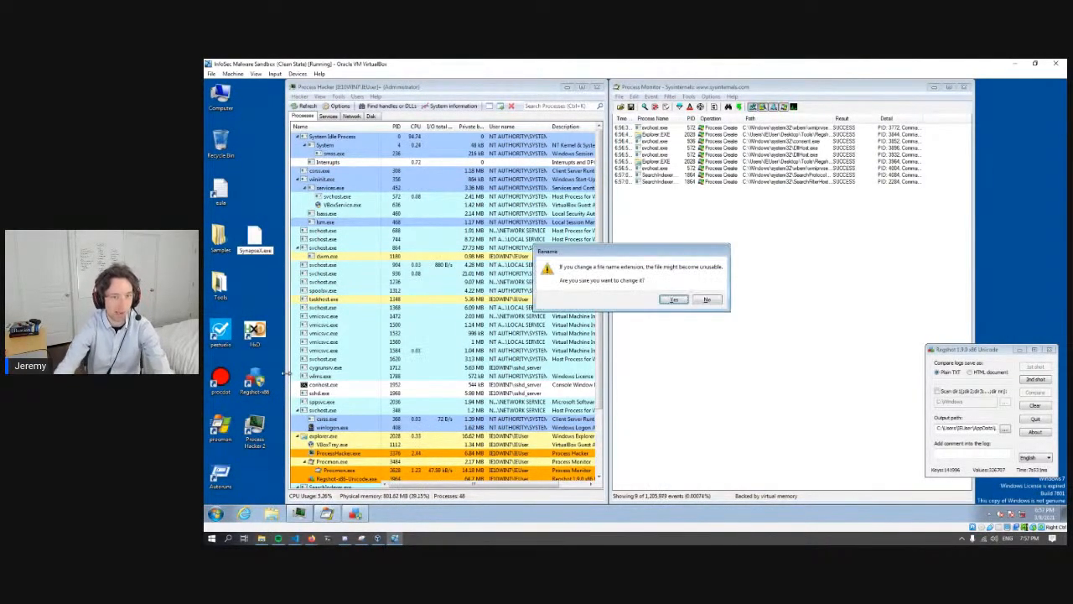
{"action": "left_click", "coordinate": [672, 299]}
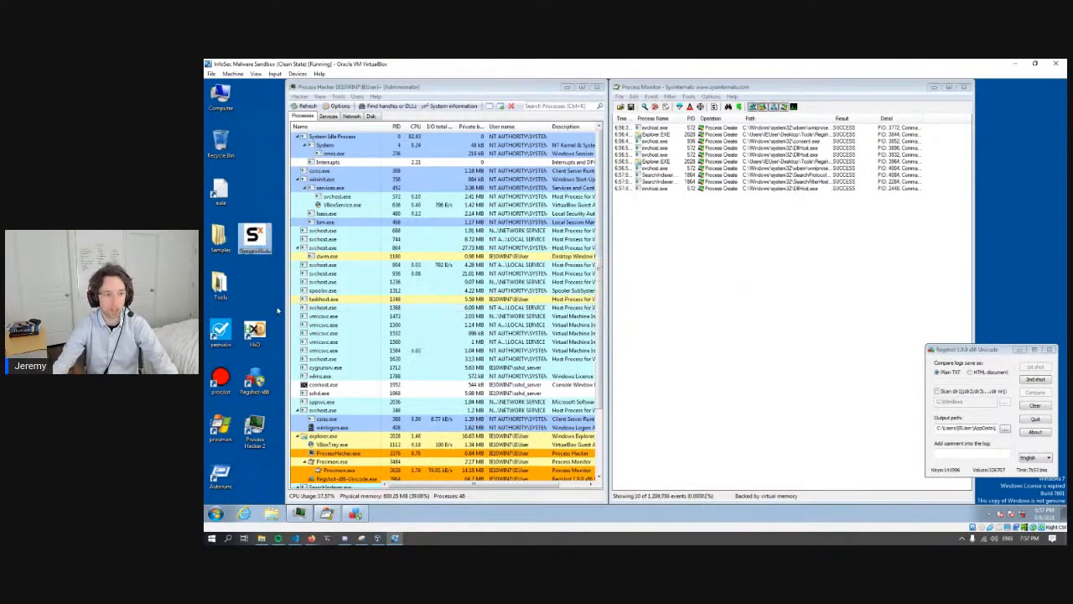
- Run SynapseX.exe with administrator rights and locate its process in the Process Hacker list
{"action": "left_click", "coordinate": [254, 240]}
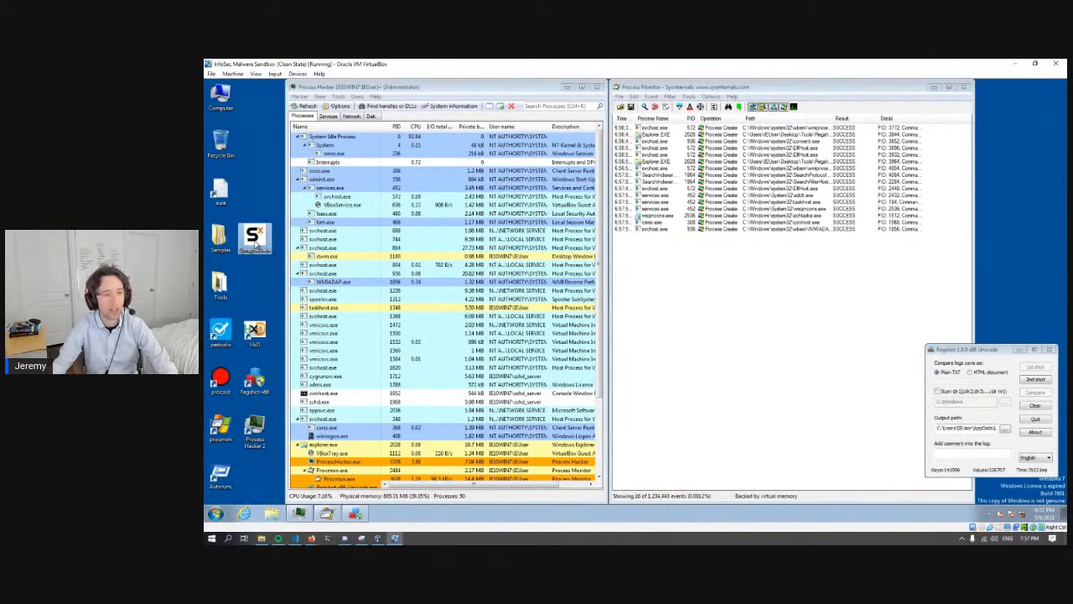
{"action": "double_click", "coordinate": [257, 242]}
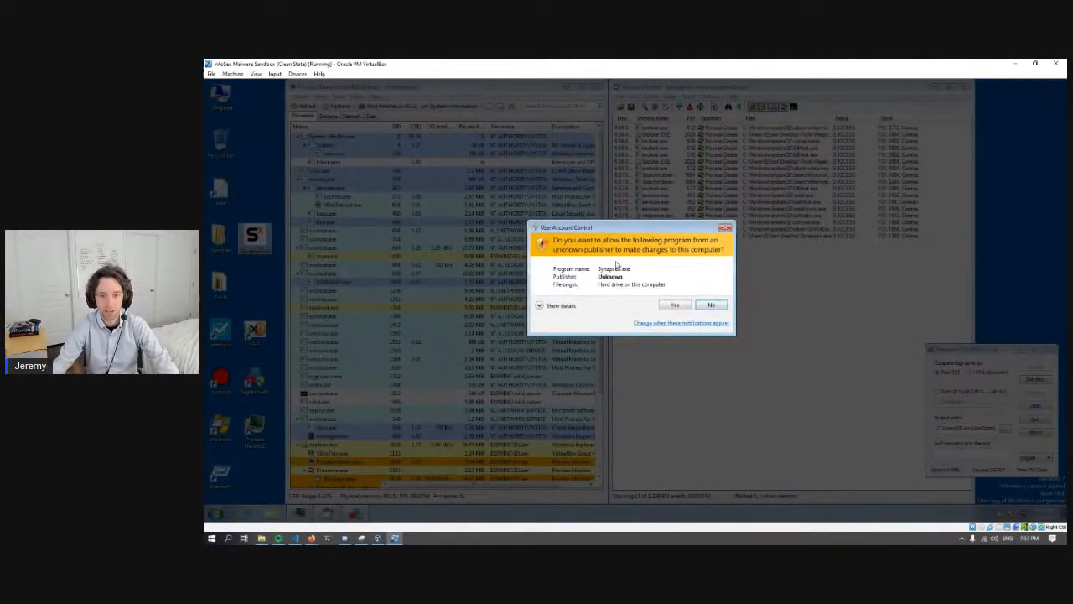
{"action": "left_click", "coordinate": [676, 306]}
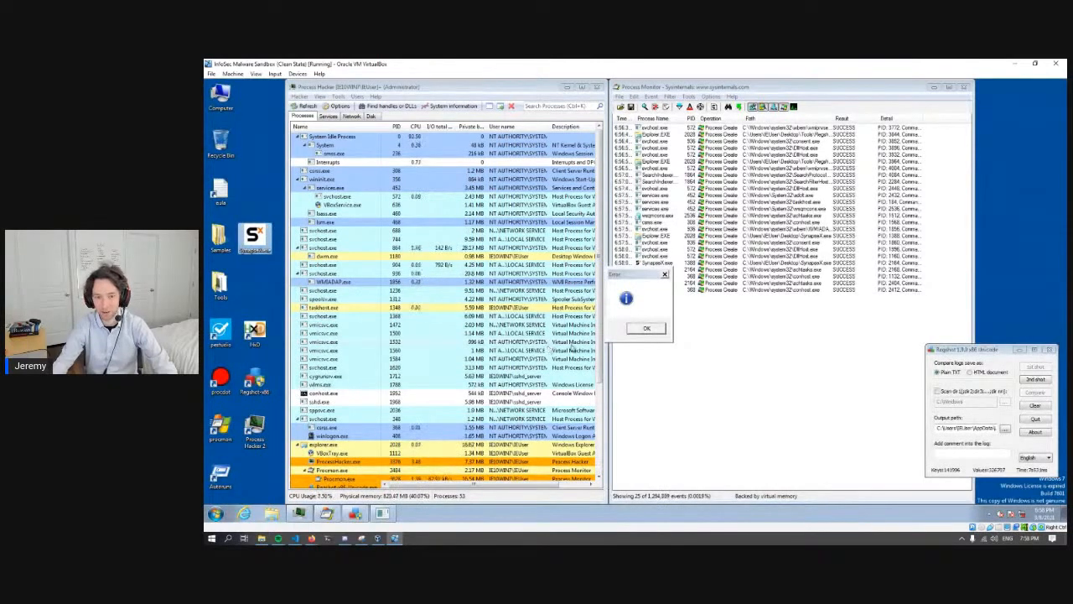
{"action": "left_click", "coordinate": [647, 328]}
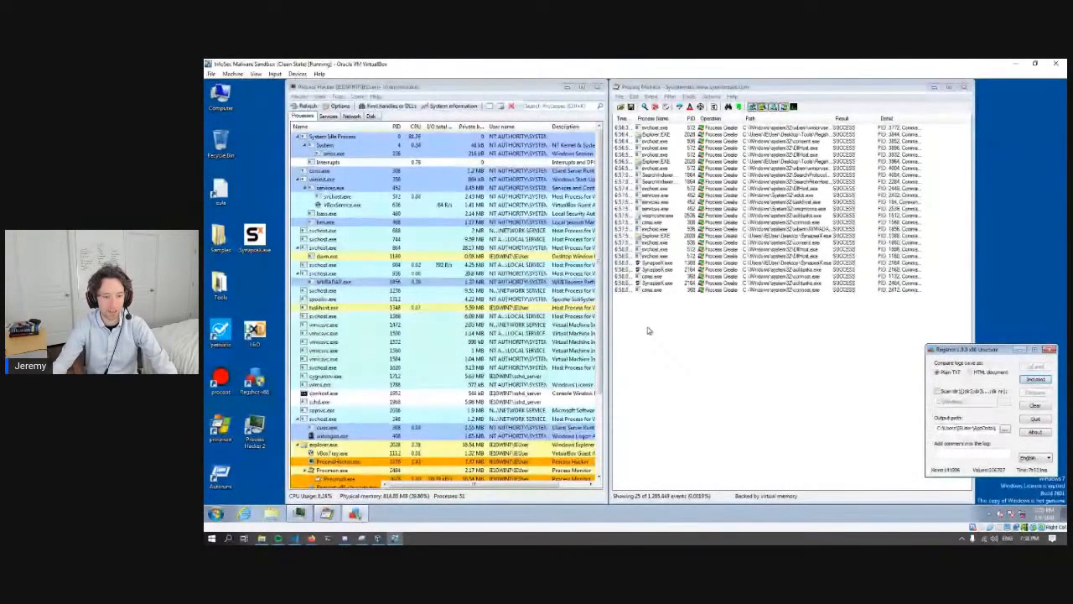
{"action": "scroll", "coordinate": [419, 470], "scroll_direction": "down", "scroll_amount": 4}
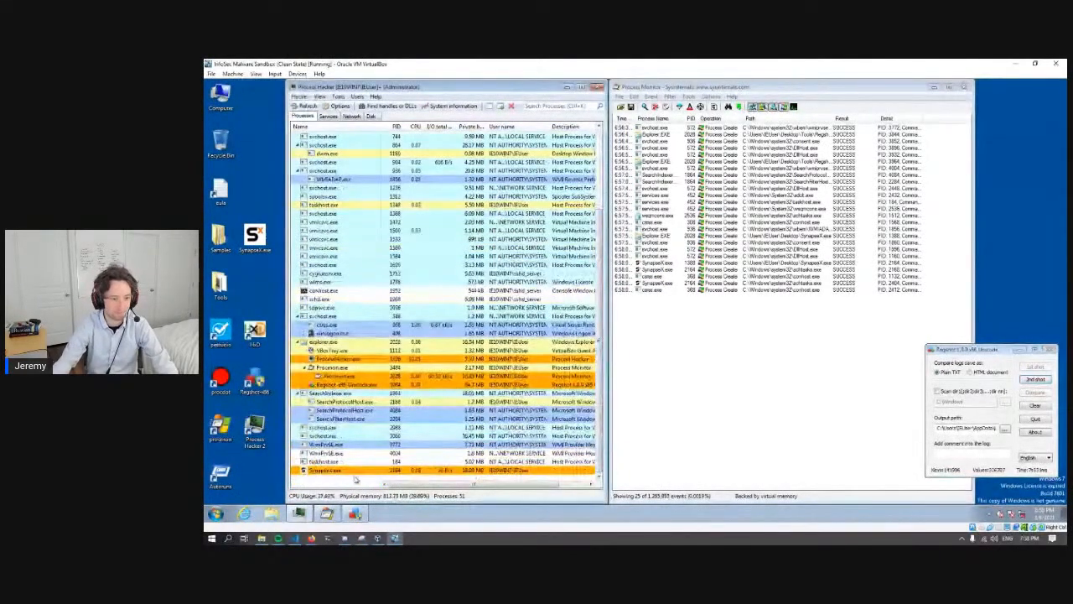
{"action": "mouse_move", "coordinate": [324, 473]}
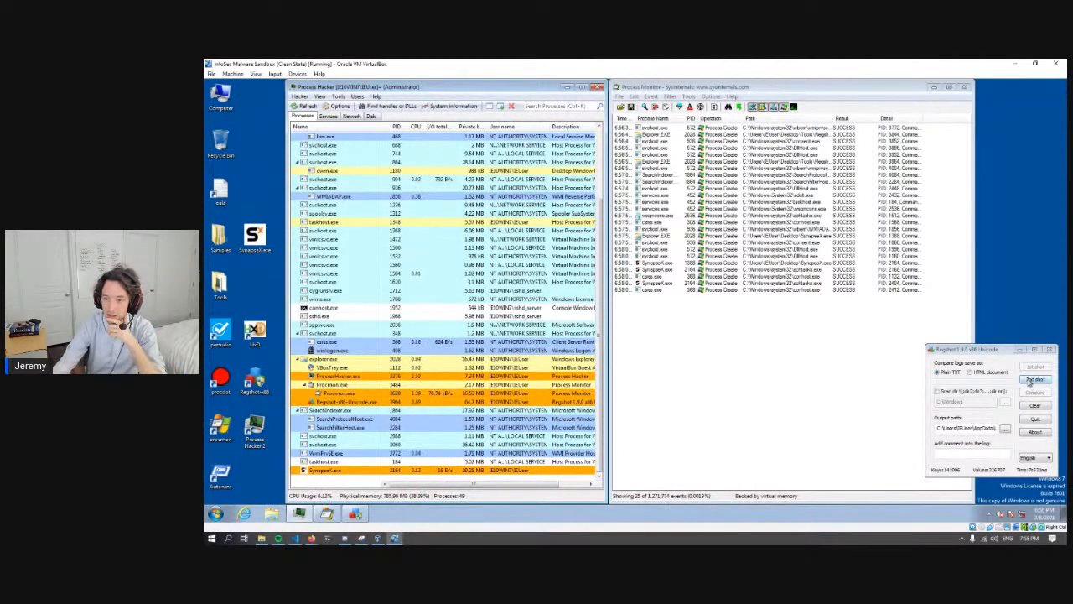
- Take the second Regshot snapshot and compare both shots, enlarging the resulting text report
{"action": "left_click", "coordinate": [1031, 382]}
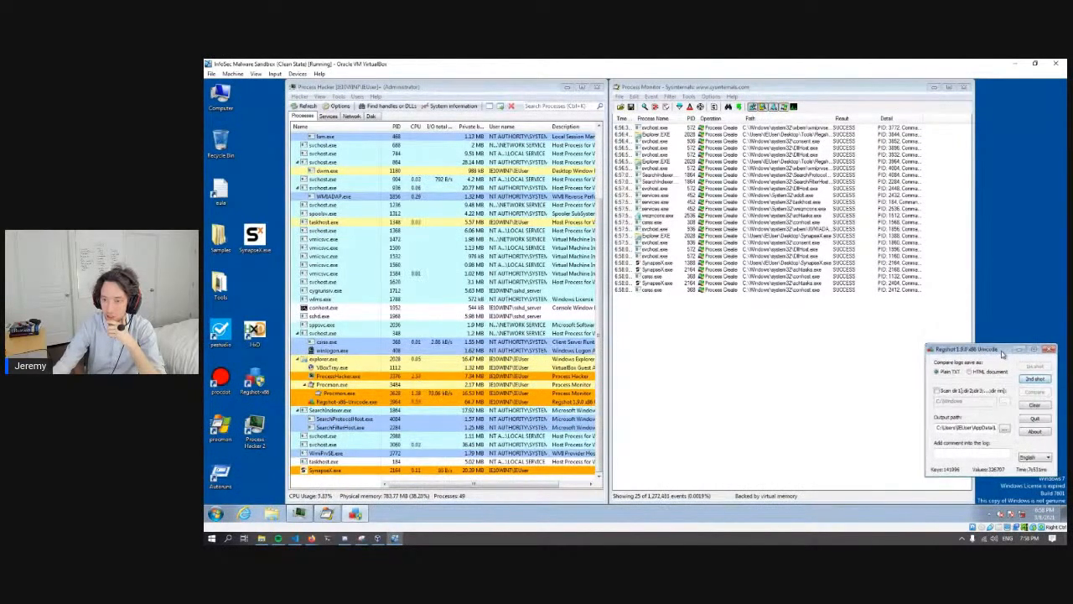
{"action": "left_click", "coordinate": [1029, 379]}
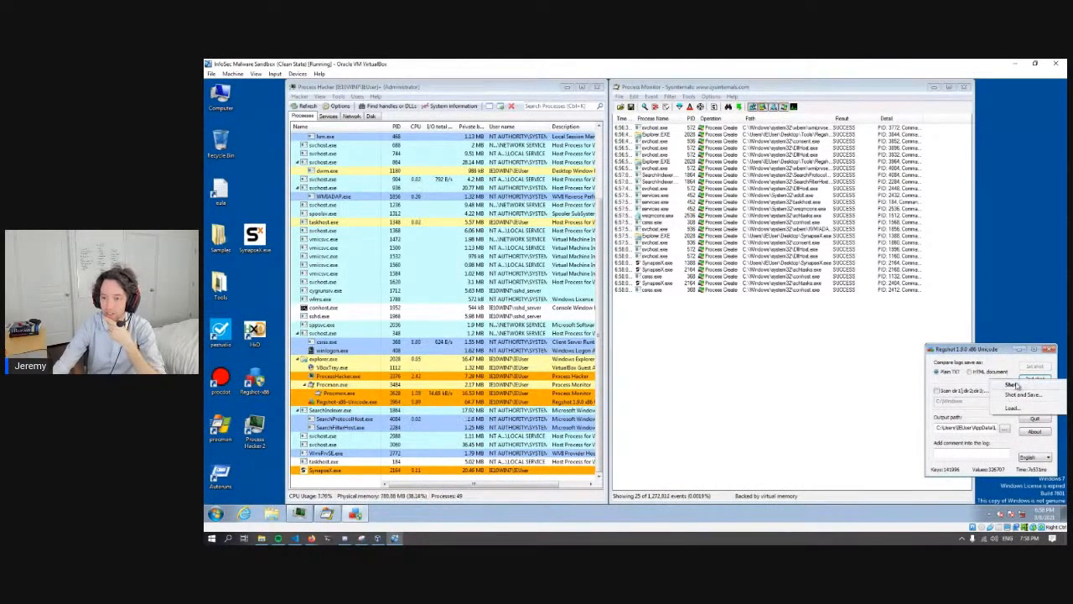
{"action": "left_click", "coordinate": [1014, 385]}
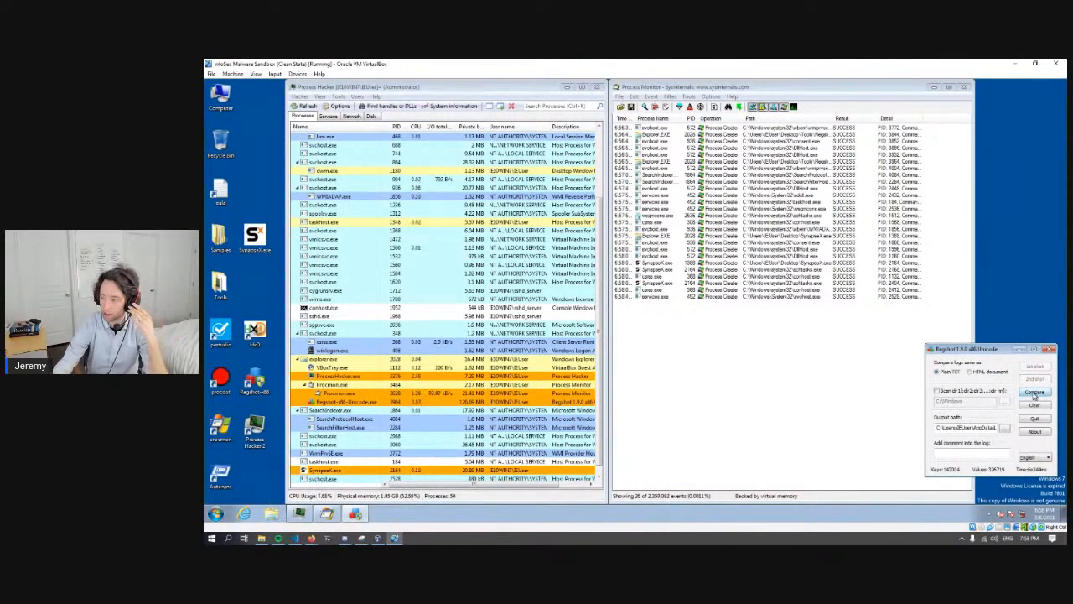
{"action": "left_click", "coordinate": [1034, 393]}
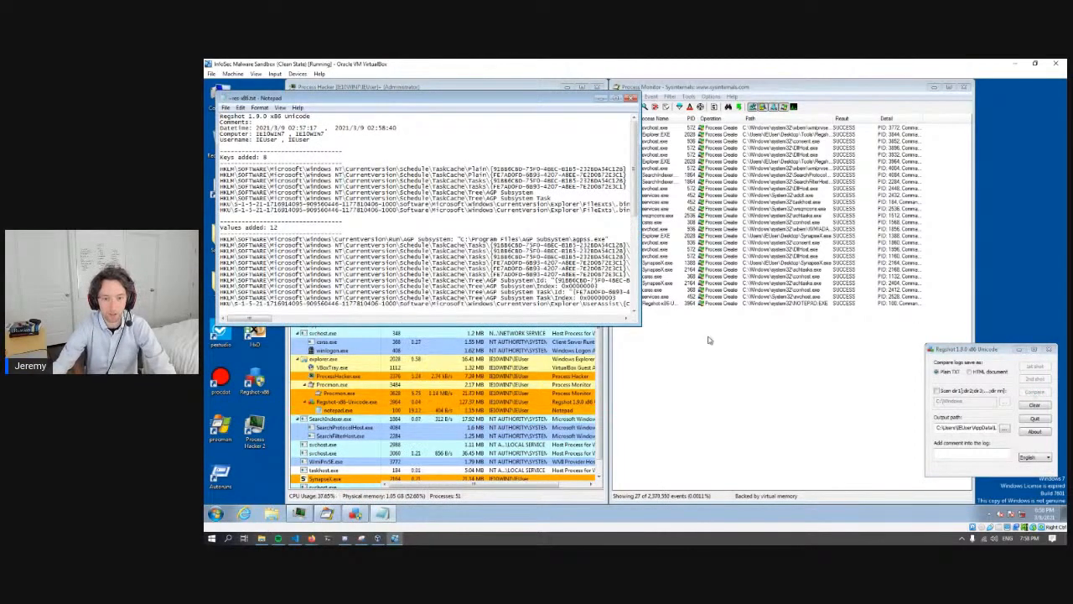
{"action": "left_click_drag", "start_coordinate": [639, 322], "coordinate": [816, 488]}
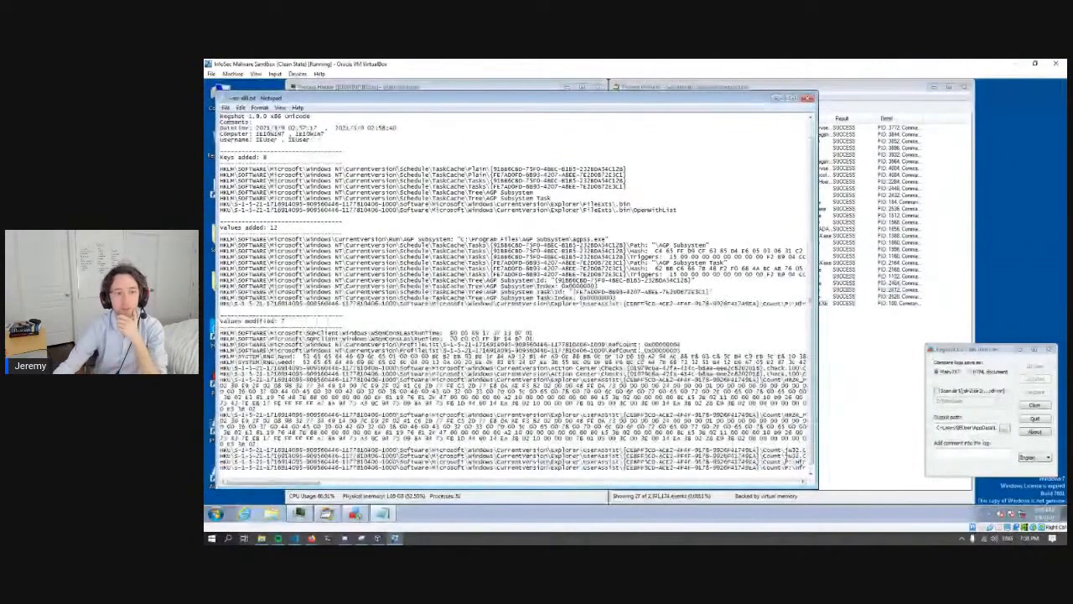
- Examine the added registry keys in the Regshot report, highlighting the two AGP Subsystem entries under TaskCache\Tree
{"action": "scroll", "coordinate": [435, 367], "scroll_direction": "down", "scroll_amount": 2}
{"action": "scroll", "coordinate": [544, 168], "scroll_direction": "up", "scroll_amount": 2}
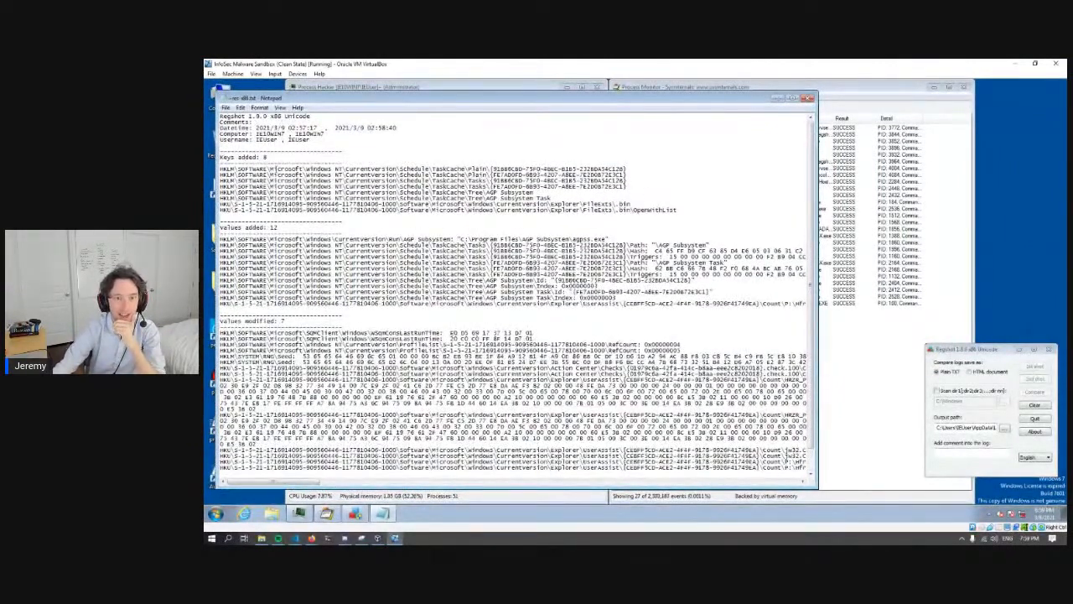
{"action": "left_click_drag", "start_coordinate": [253, 168], "coordinate": [621, 186]}
{"action": "left_click", "coordinate": [642, 187]}
{"action": "left_click", "coordinate": [623, 187]}
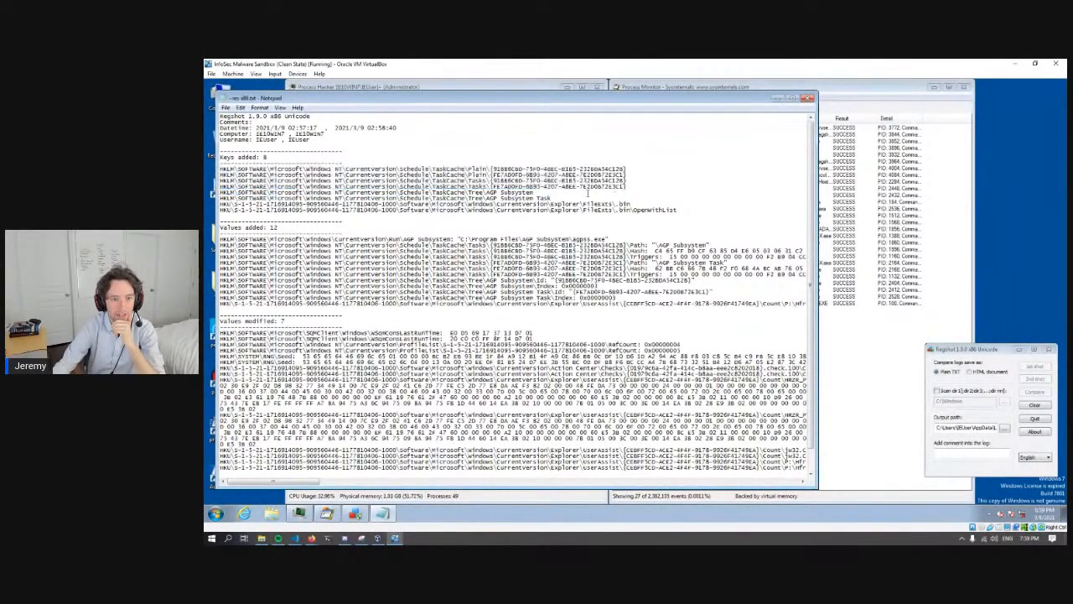
{"action": "left_click_drag", "start_coordinate": [555, 196], "coordinate": [218, 195]}
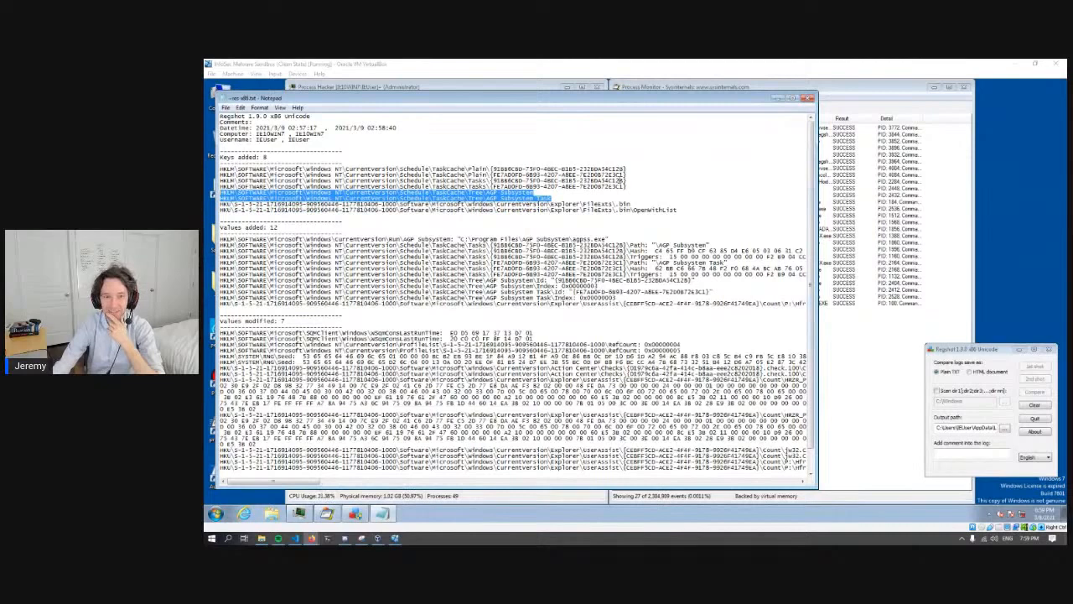
{"action": "left_click", "coordinate": [557, 210]}
{"action": "left_click_drag", "start_coordinate": [552, 200], "coordinate": [220, 193]}
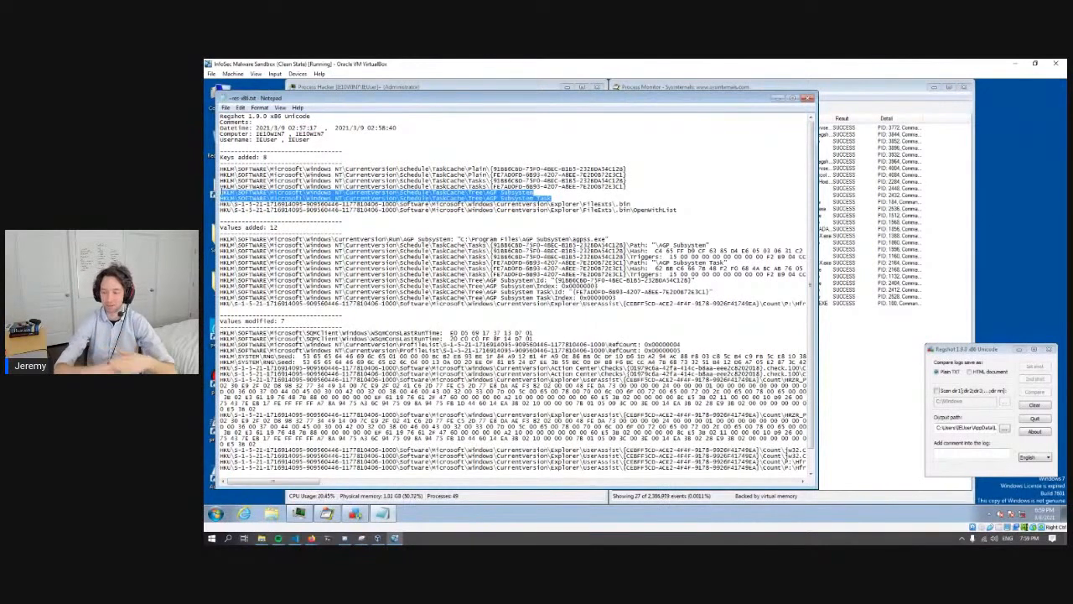
- Examine the remaining added keys in the Regshot report, highlighting the AGP Subsystem task entries and the two FileExts\.bin entries
{"action": "left_click", "coordinate": [493, 167]}
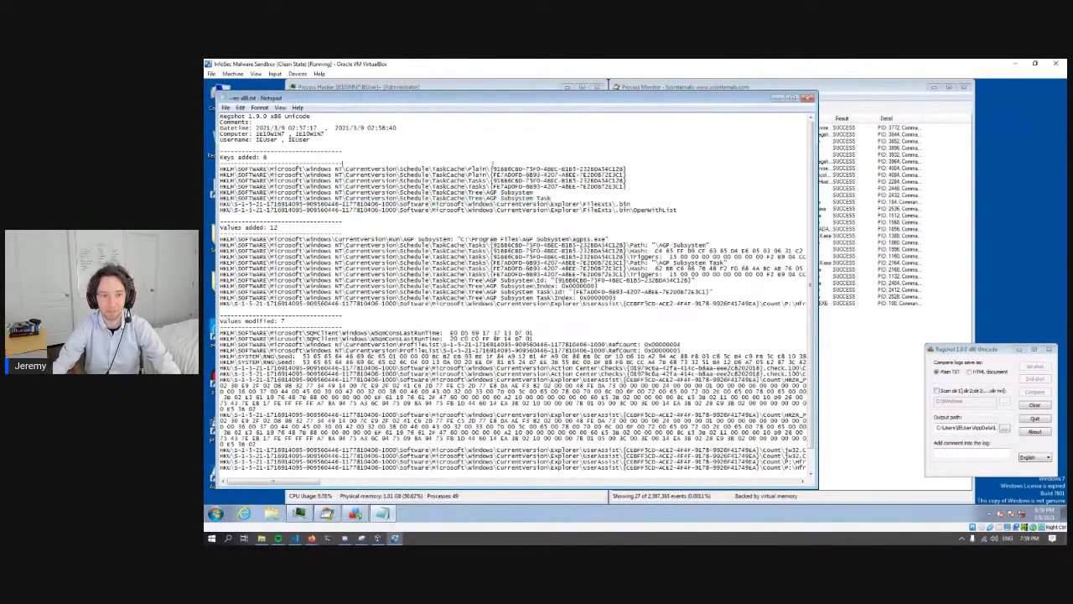
{"action": "left_click_drag", "start_coordinate": [552, 198], "coordinate": [206, 193]}
{"action": "left_click", "coordinate": [626, 207]}
{"action": "left_click_drag", "start_coordinate": [681, 210], "coordinate": [218, 203]}
{"action": "left_click", "coordinate": [610, 217]}
- Examine the added values in the report, highlighting the Run entry for agpss.exe and the AGP Subsystem task values
{"action": "left_click_drag", "start_coordinate": [718, 245], "coordinate": [459, 240]}
{"action": "left_click", "coordinate": [601, 238]}
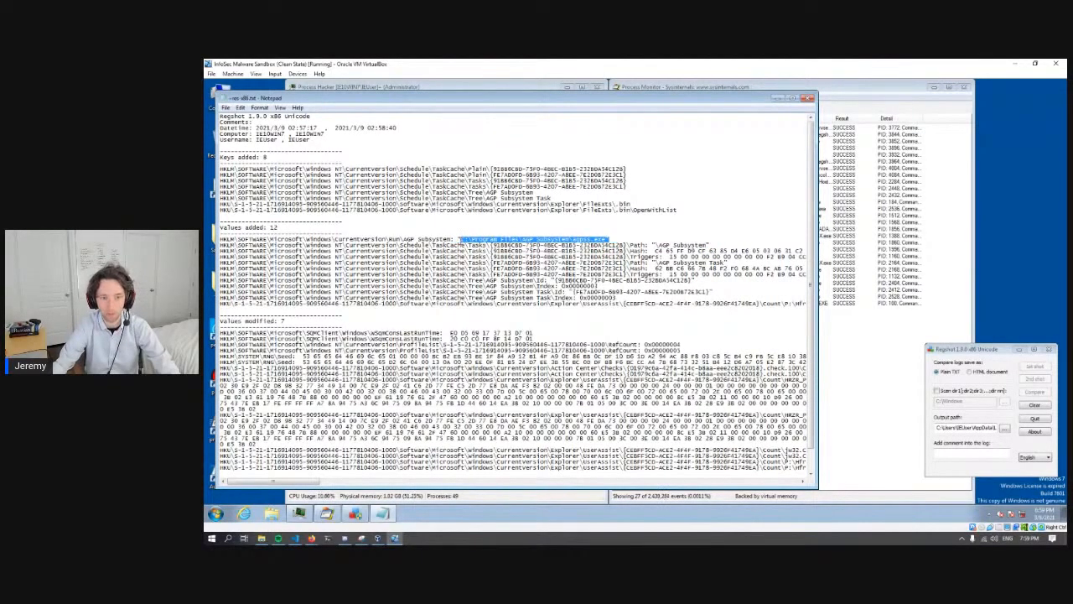
{"action": "left_click_drag", "start_coordinate": [610, 240], "coordinate": [242, 240]}
{"action": "left_click", "coordinate": [242, 238]}
{"action": "left_click_drag", "start_coordinate": [639, 286], "coordinate": [413, 239]}
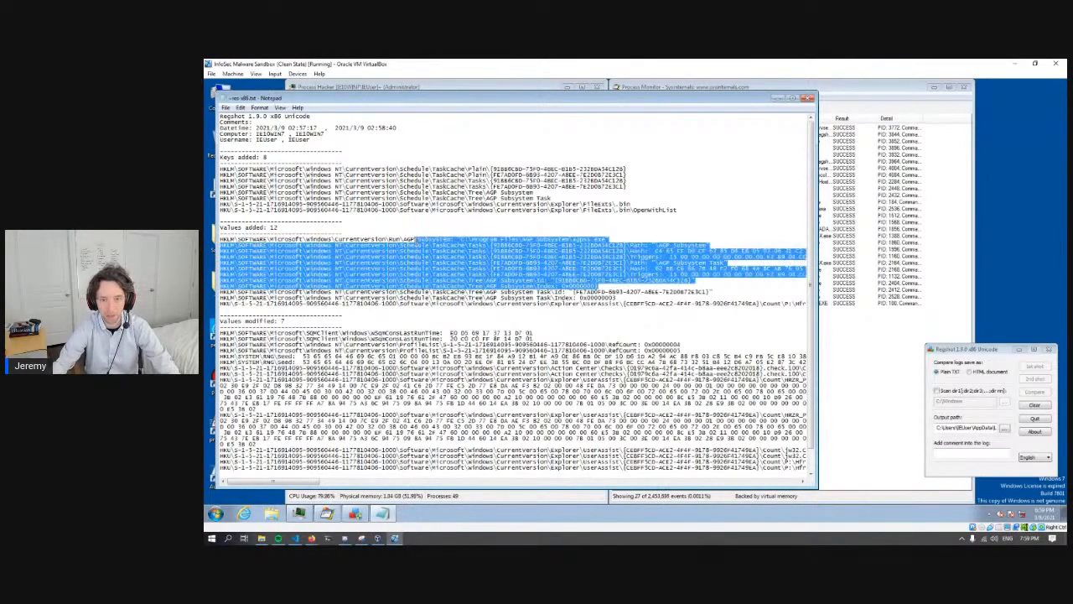
{"action": "left_click", "coordinate": [413, 239]}
{"action": "scroll", "coordinate": [511, 403], "scroll_direction": "down", "scroll_amount": 2}
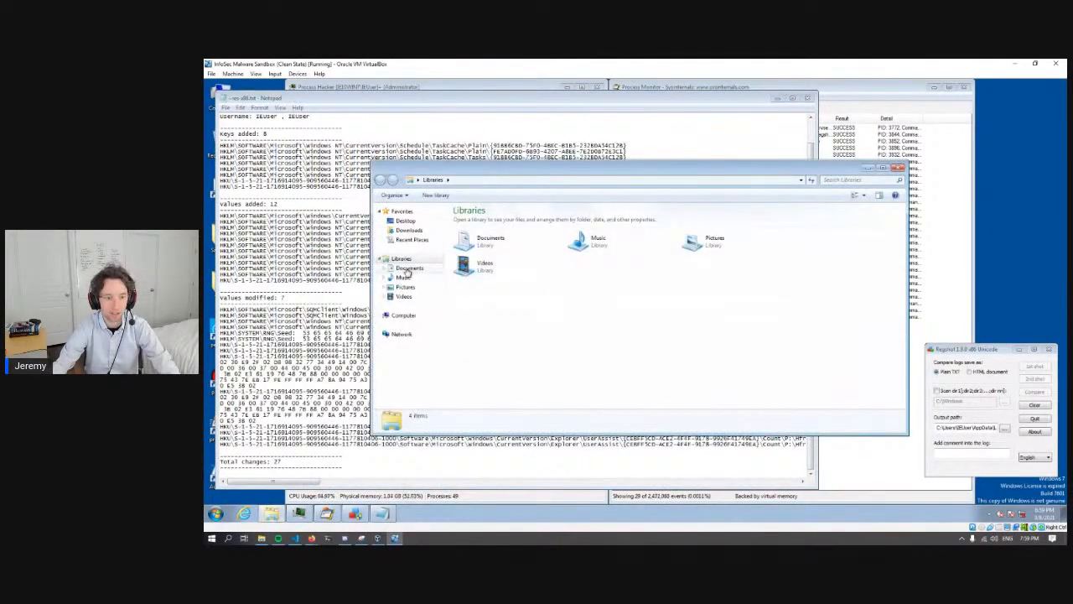
- Browse to C:\Program Files\AGP Subsystem and select agpss.exe to inspect its file details
{"action": "left_click", "coordinate": [403, 315]}
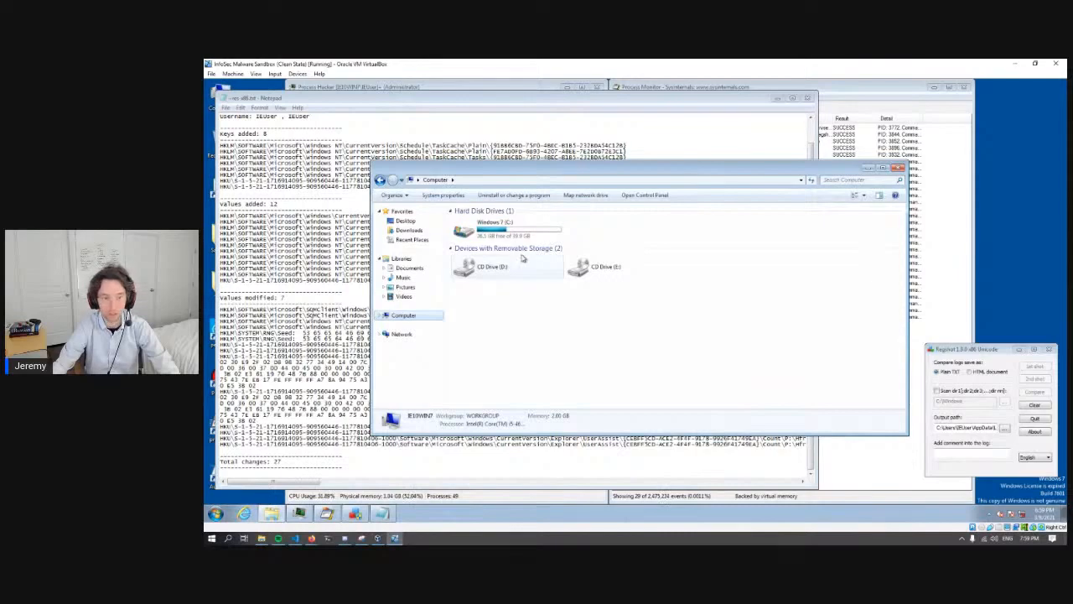
{"action": "double_click", "coordinate": [511, 234]}
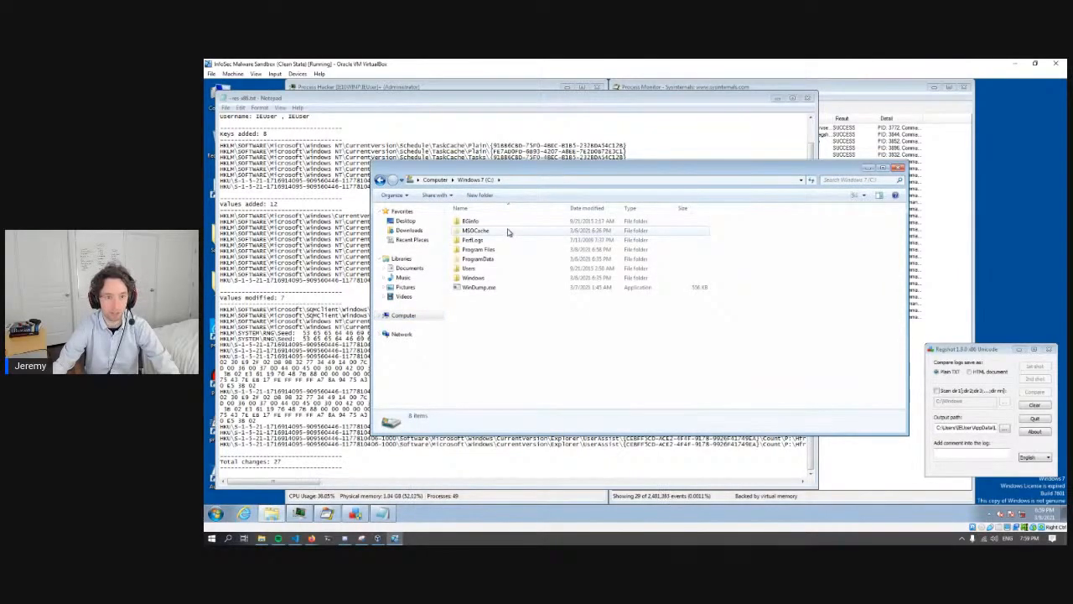
{"action": "left_click_drag", "start_coordinate": [532, 172], "coordinate": [519, 232]}
{"action": "double_click", "coordinate": [468, 310]}
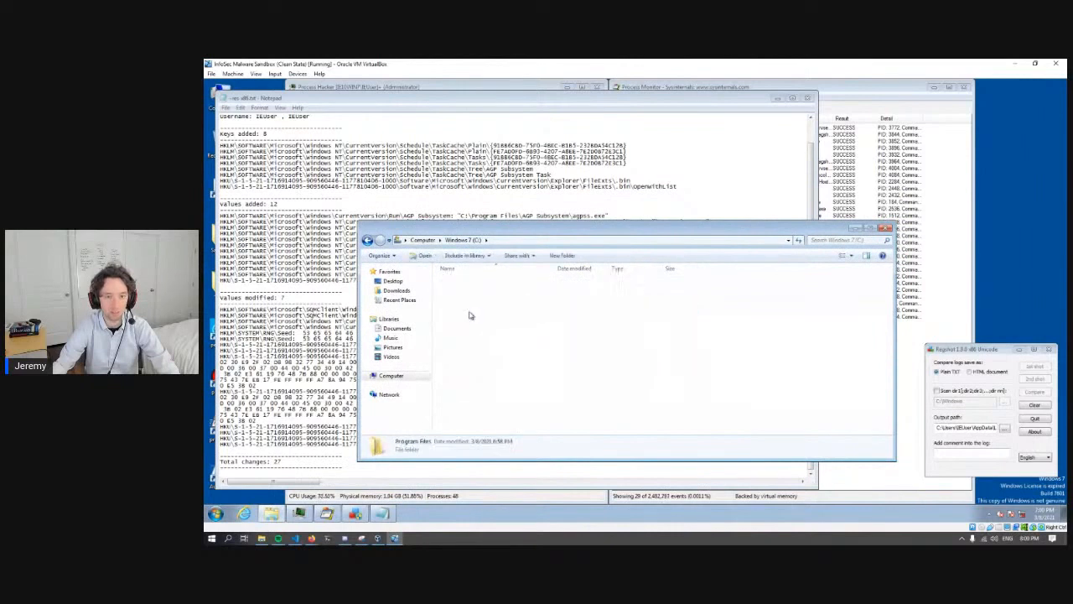
{"action": "double_click", "coordinate": [474, 282]}
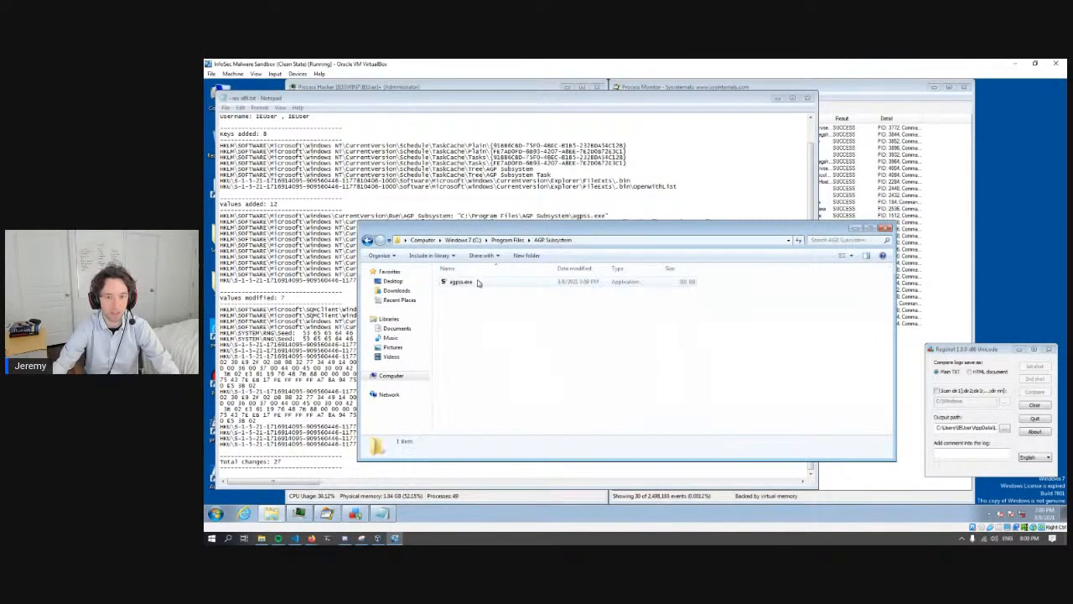
{"action": "left_click", "coordinate": [620, 282]}
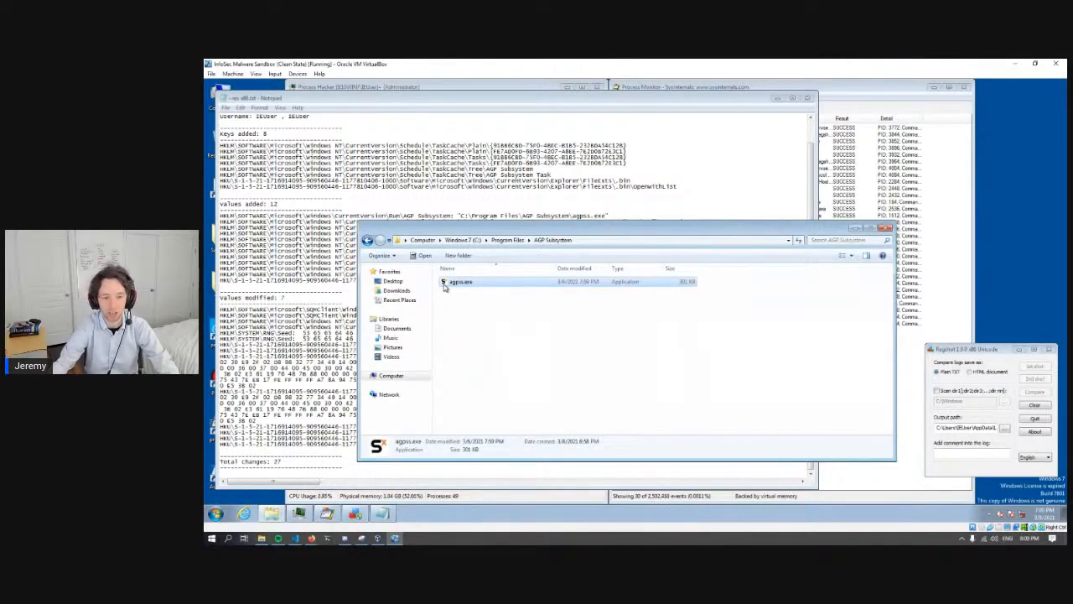
- Close the AGP Subsystem folder window, the Regshot text report and Regshot itself
{"action": "left_click", "coordinate": [884, 228]}
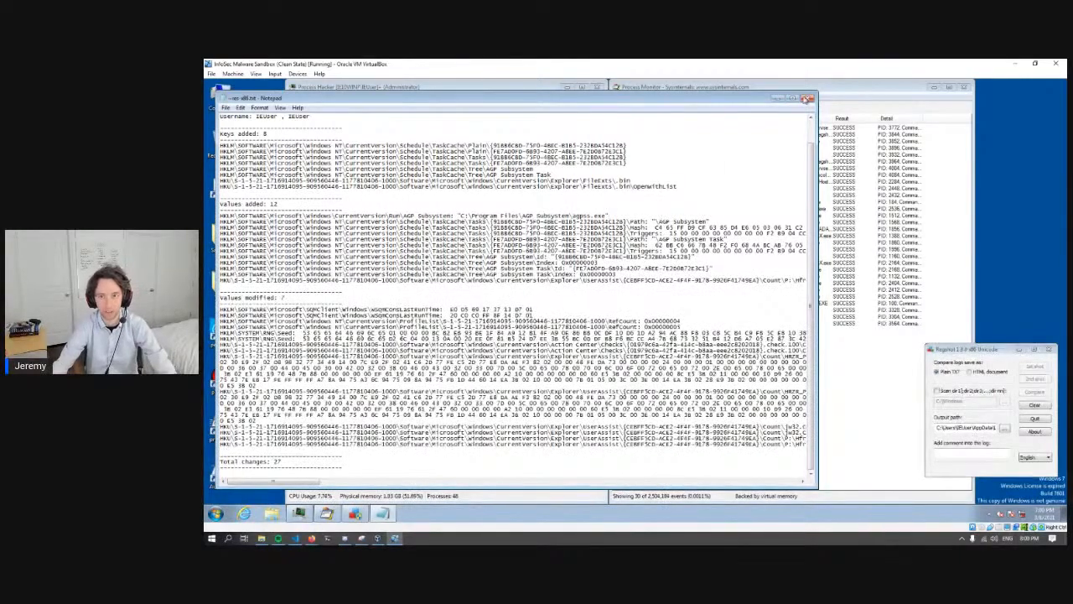
{"action": "left_click", "coordinate": [806, 99]}
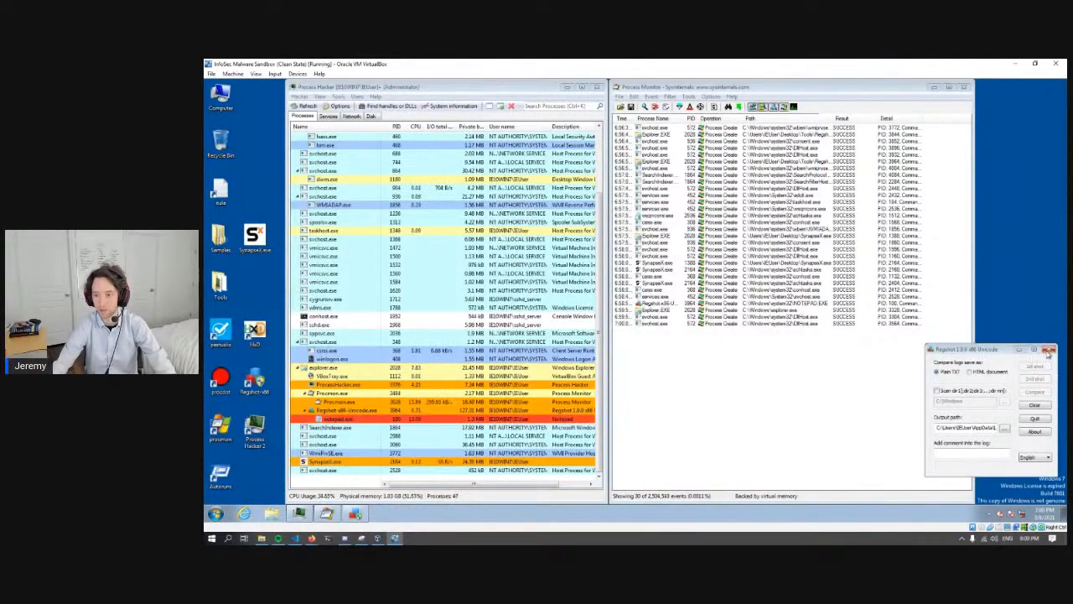
{"action": "left_click", "coordinate": [1048, 350]}
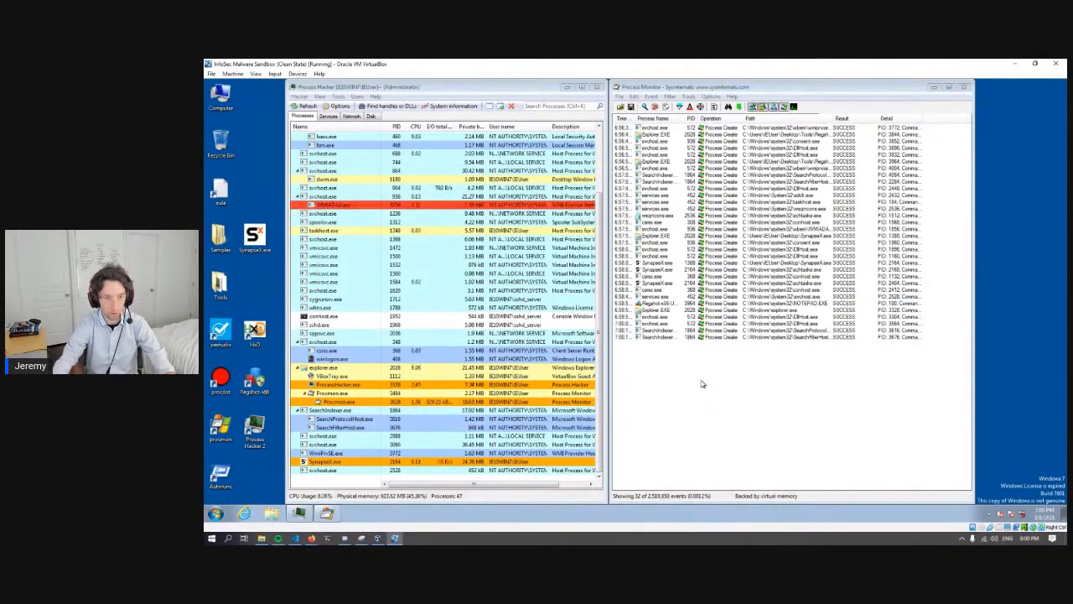
- Search the sandbox for notepad and launch a blank Notepad document
{"action": "left_click", "coordinate": [215, 512]}
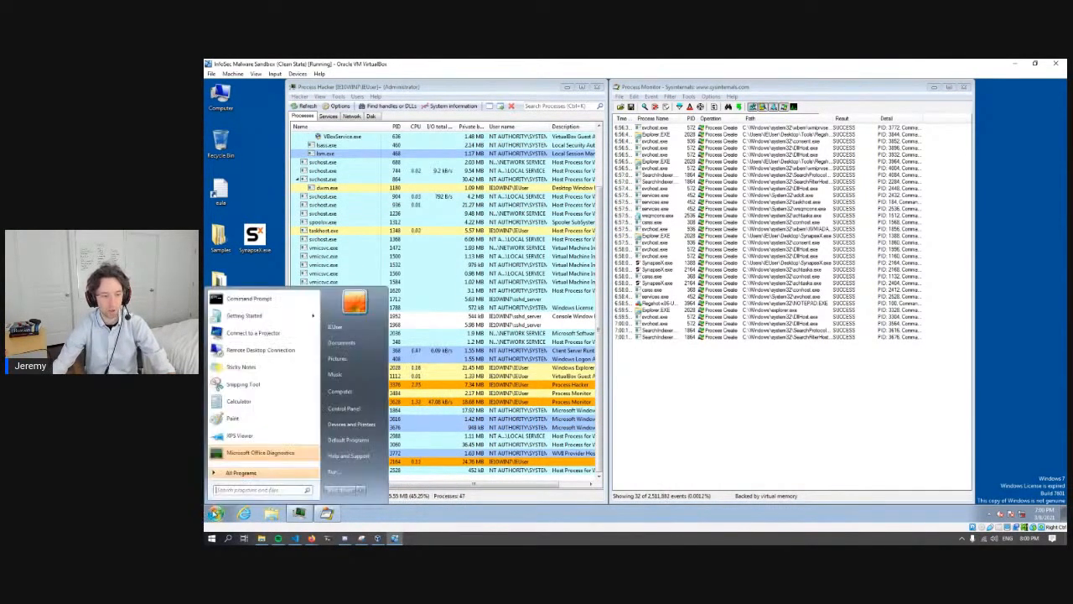
{"action": "left_click", "coordinate": [224, 492]}
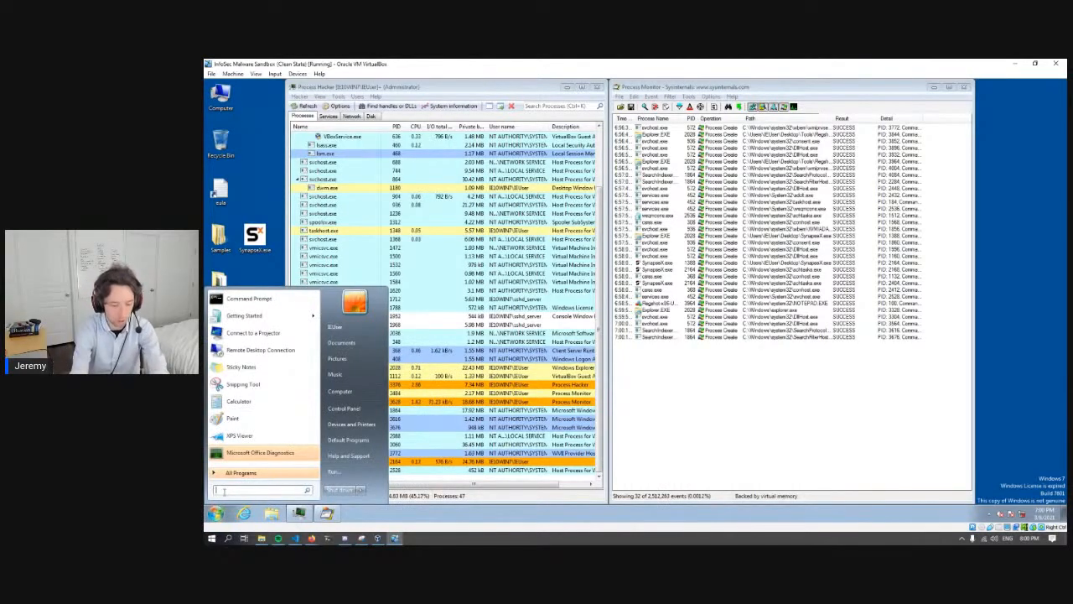
{"action": "type", "text": "notepad"}
{"action": "key", "text": "Return"}
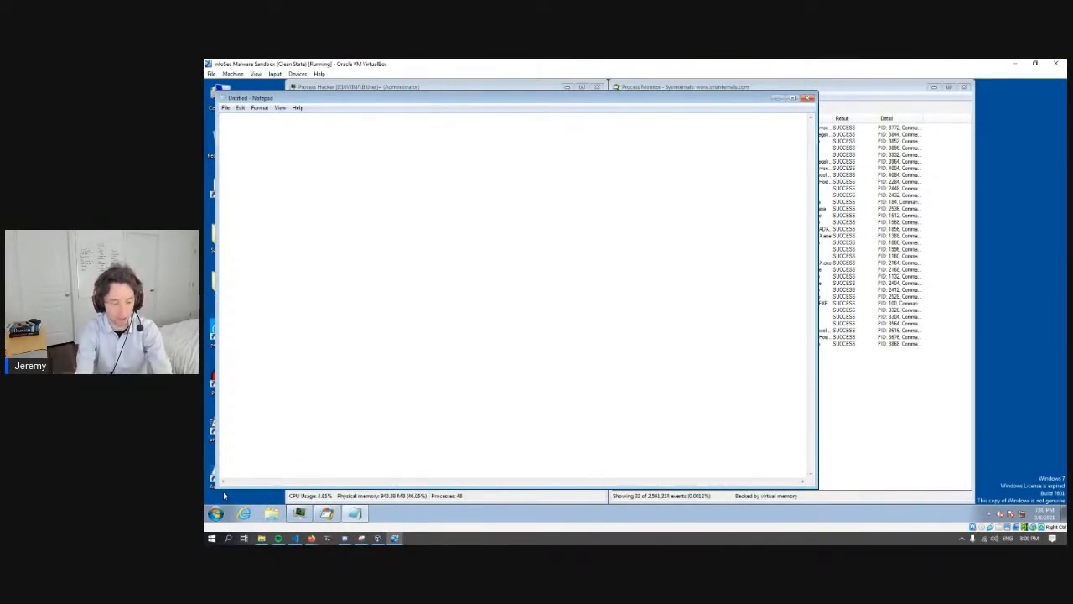
- Enter two sample passwords on separate lines of the blank Notepad document, and close it without saving
{"action": "type", "text": "FancyBanker"}
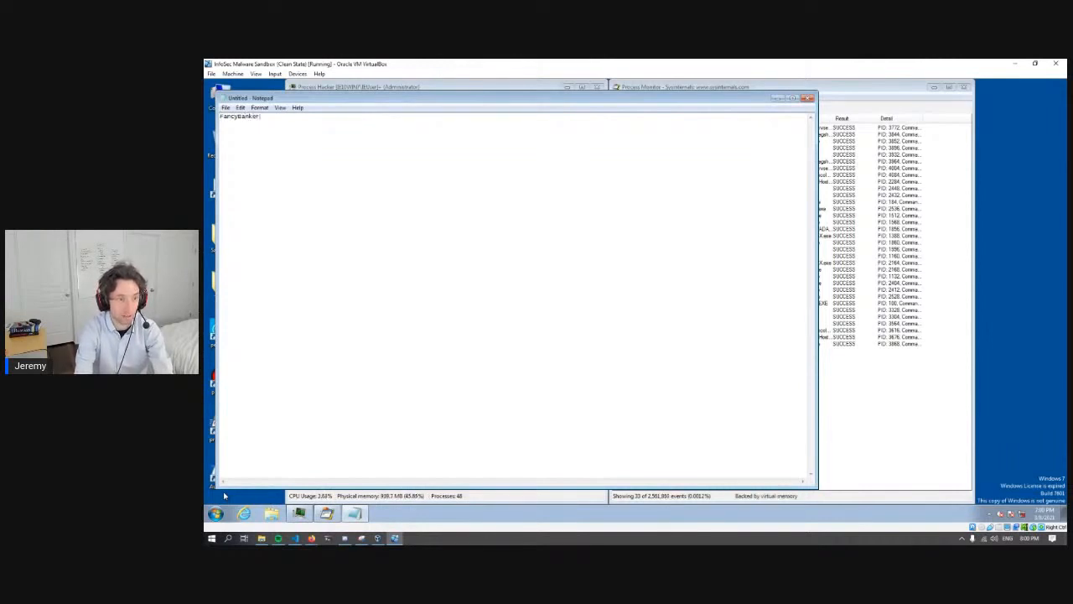
{"action": "type", "text": "123"}
{"action": "key", "text": "BackSpace"}
{"action": "key", "text": "BackSpace"}
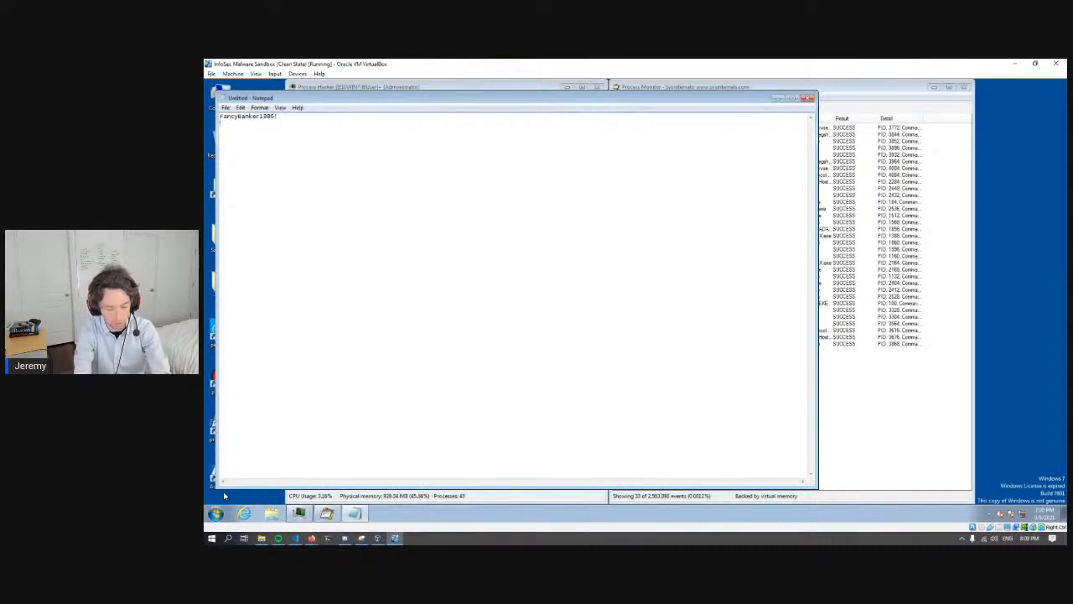
{"action": "type", "text": "winds"}
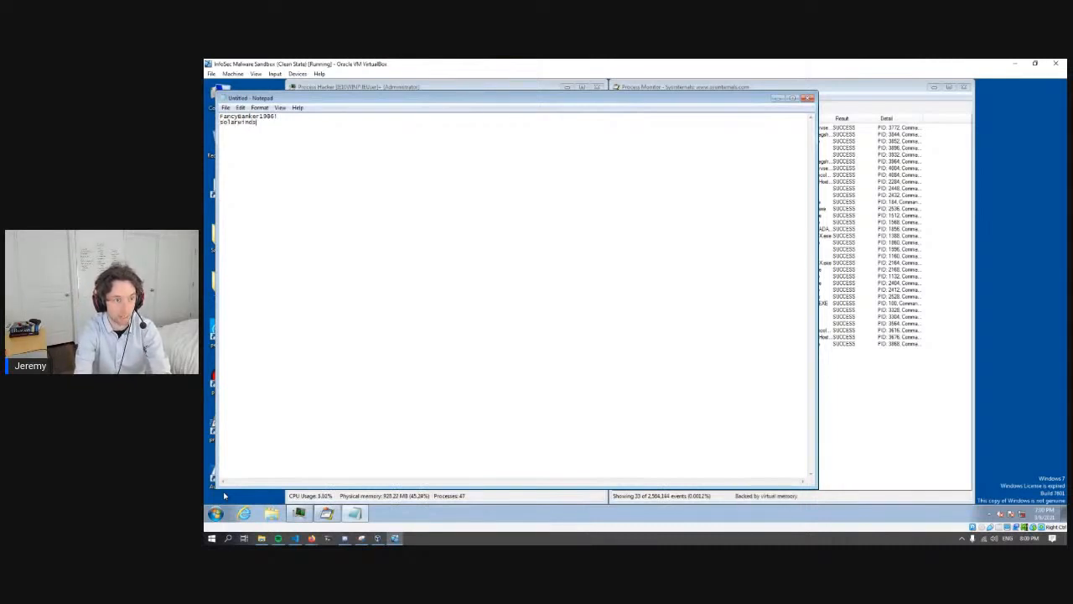
{"action": "type", "text": "123"}
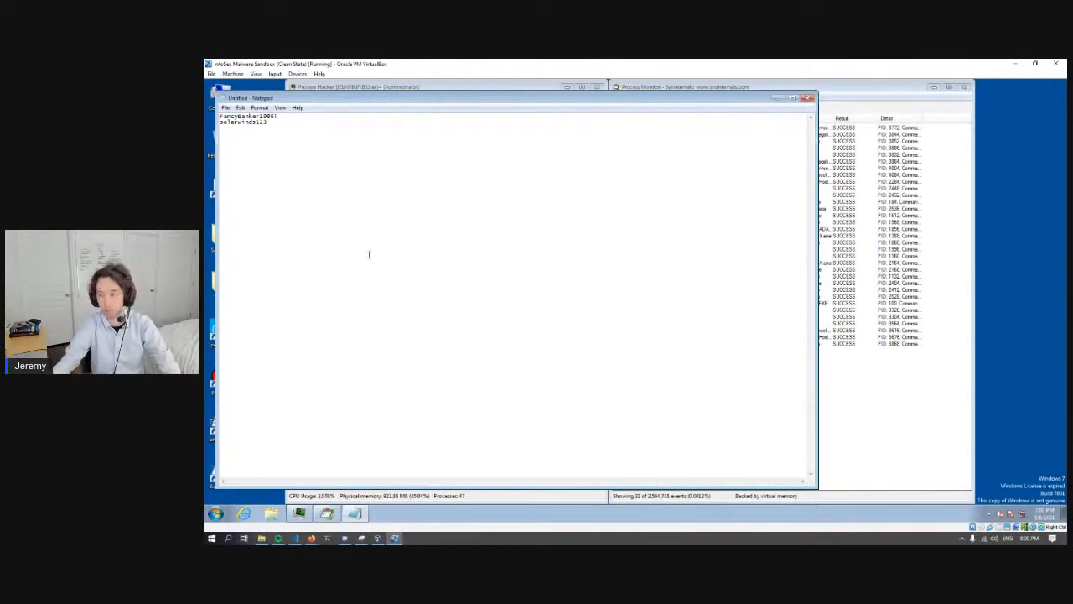
{"action": "left_click", "coordinate": [808, 99]}
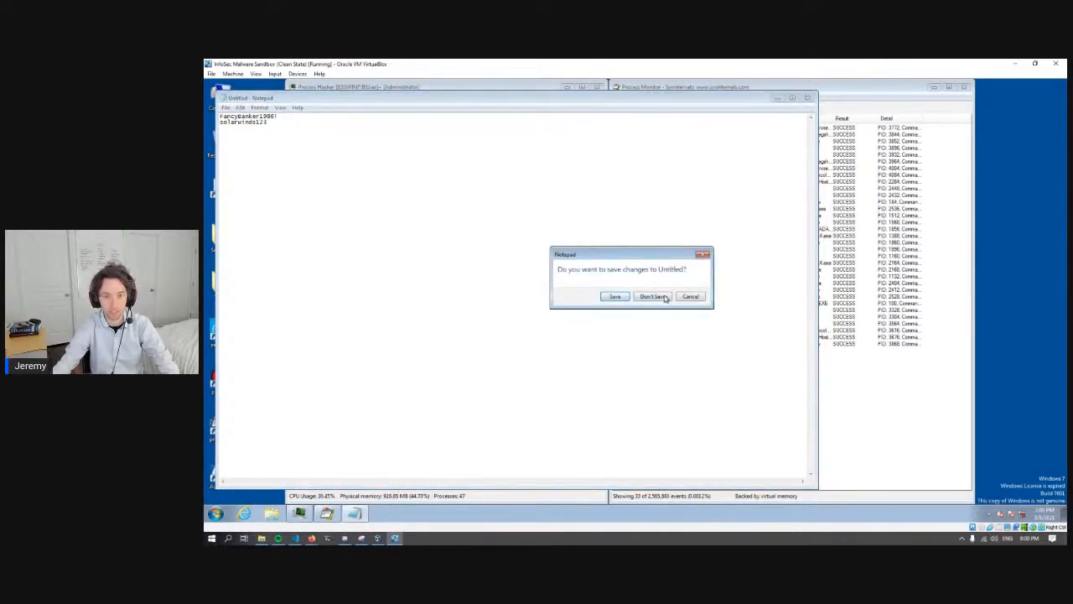
{"action": "left_click", "coordinate": [653, 297]}
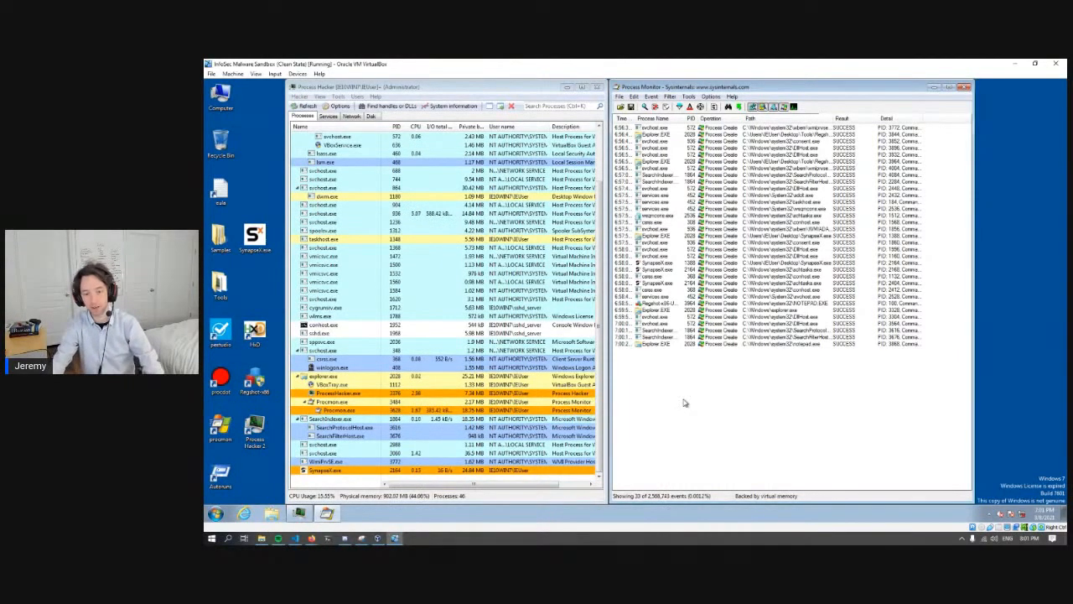
- Stop capturing events in Process Monitor and add the Thread ID column to the event list
{"action": "left_click", "coordinate": [619, 97]}
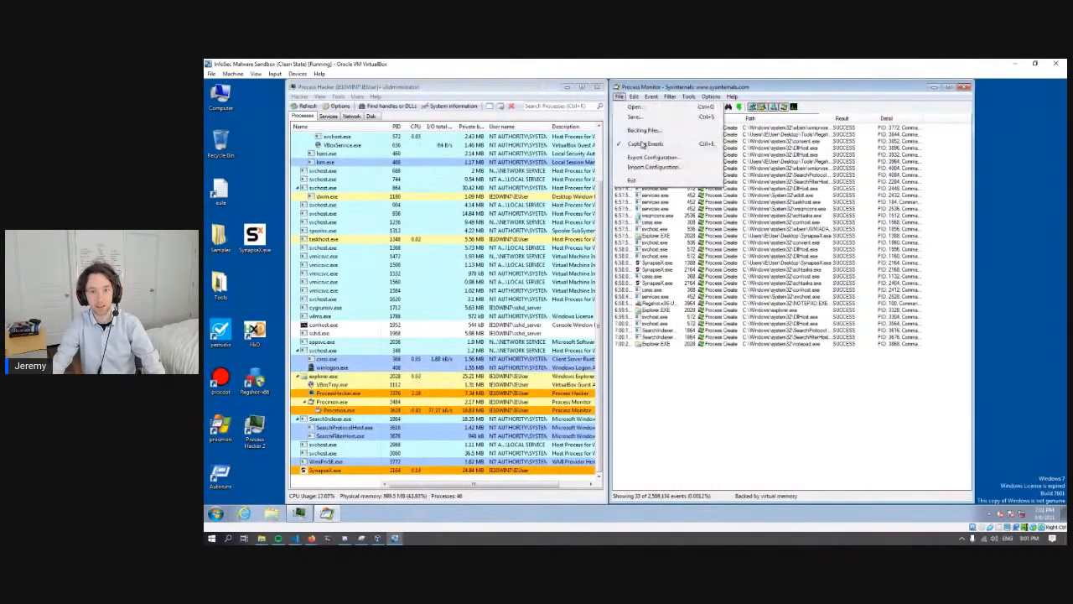
{"action": "left_click", "coordinate": [646, 144]}
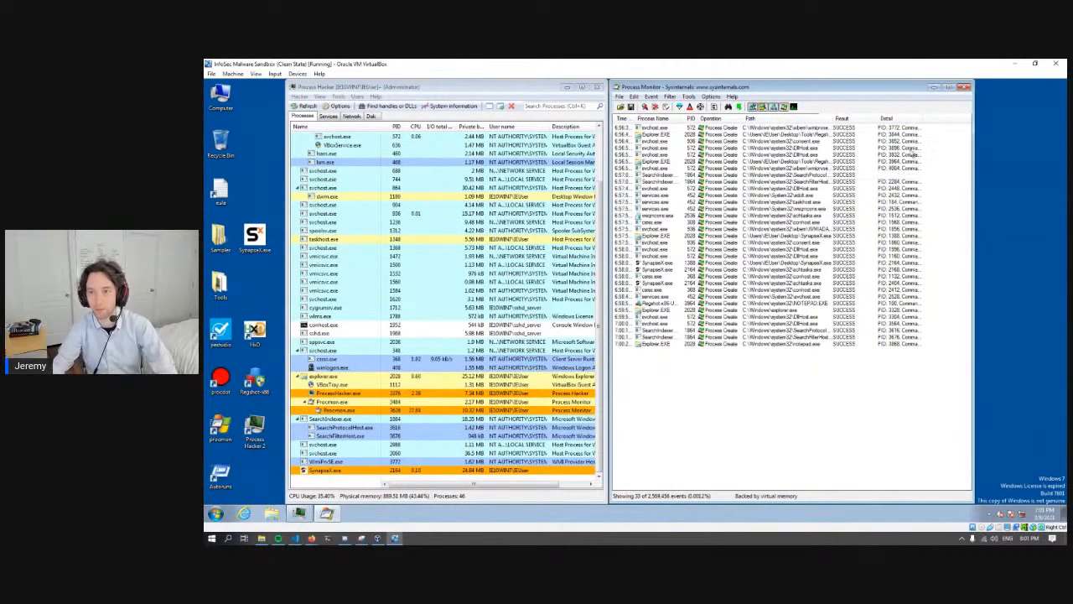
{"action": "left_click", "coordinate": [947, 127]}
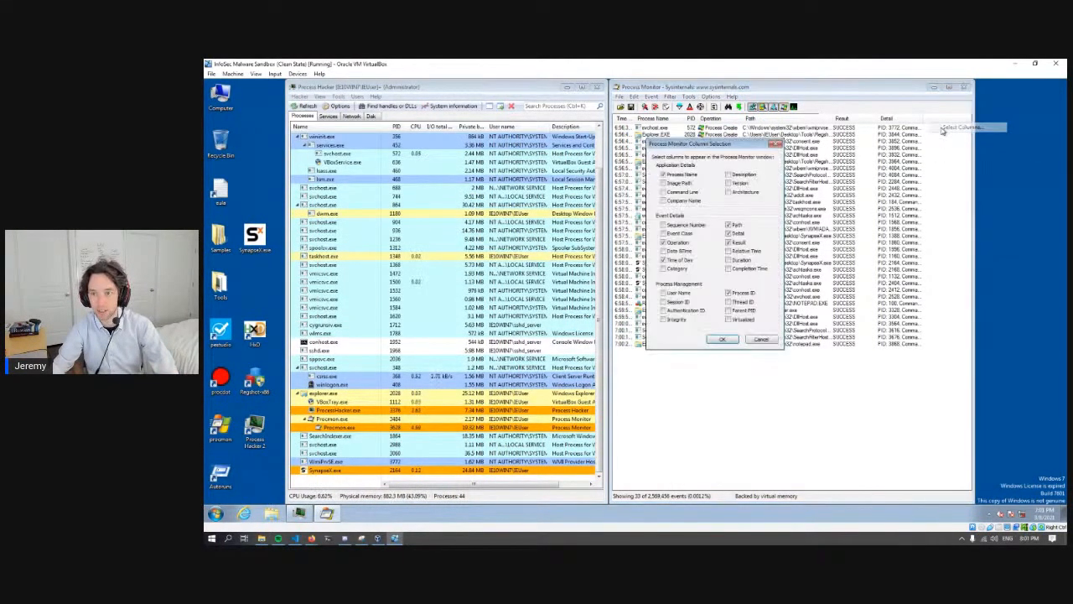
{"action": "left_click", "coordinate": [729, 301]}
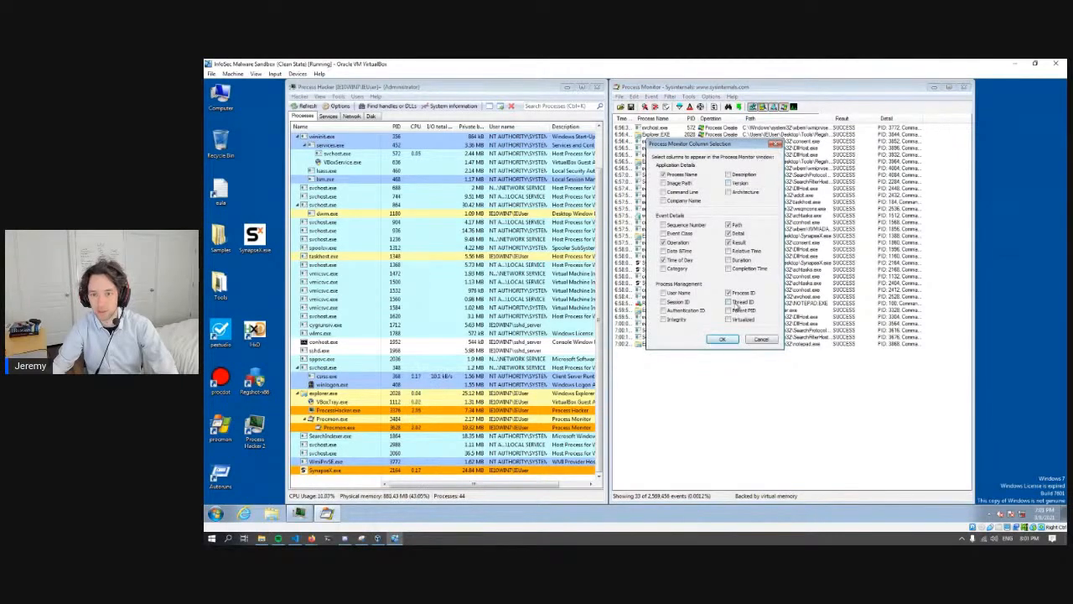
{"action": "left_click", "coordinate": [722, 340]}
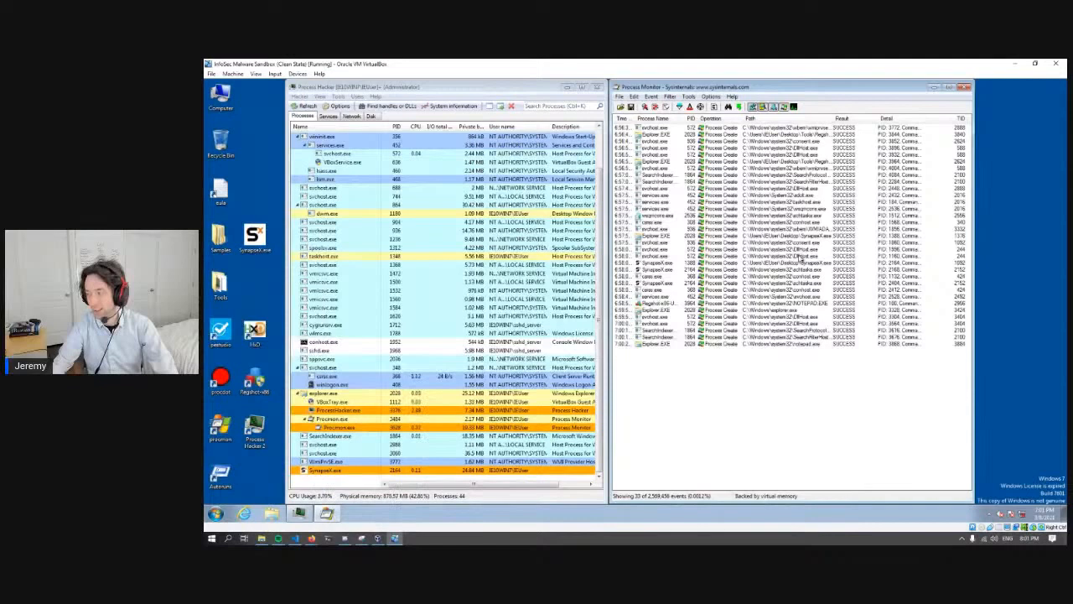
- Check the thread IDs of several process creation events in the Process Monitor list
{"action": "left_click", "coordinate": [957, 141]}
{"action": "left_click", "coordinate": [959, 242]}
{"action": "left_click", "coordinate": [958, 303]}
{"action": "left_click", "coordinate": [956, 324]}
{"action": "left_click", "coordinate": [954, 342]}
{"action": "left_click", "coordinate": [937, 202]}
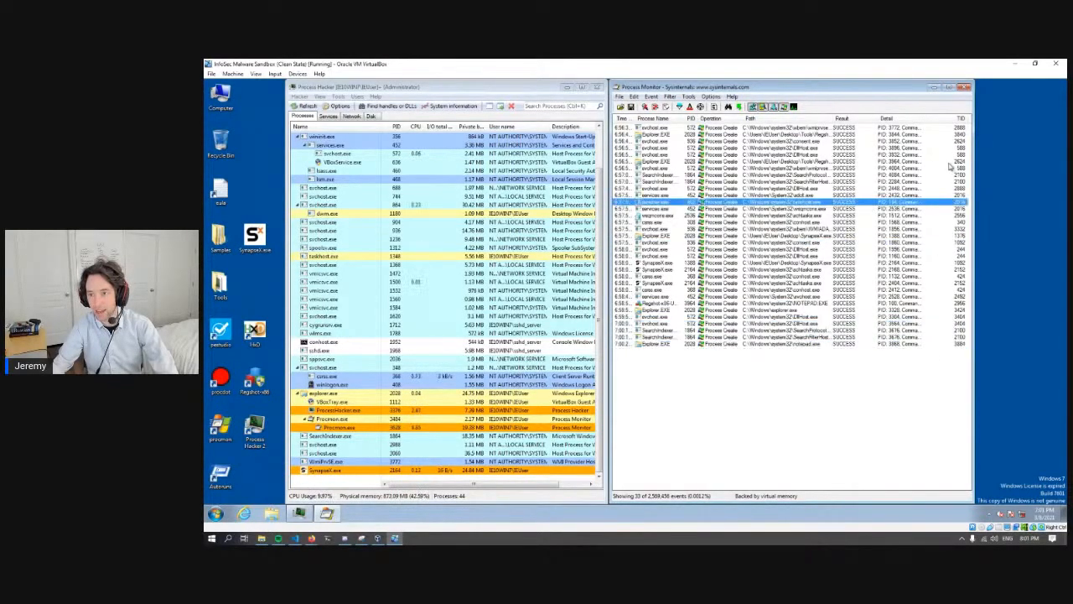
{"action": "left_click", "coordinate": [950, 136]}
- Disable the Process Create include rule in the Process Monitor filter and check a few of the listed events
{"action": "left_click", "coordinate": [679, 107]}
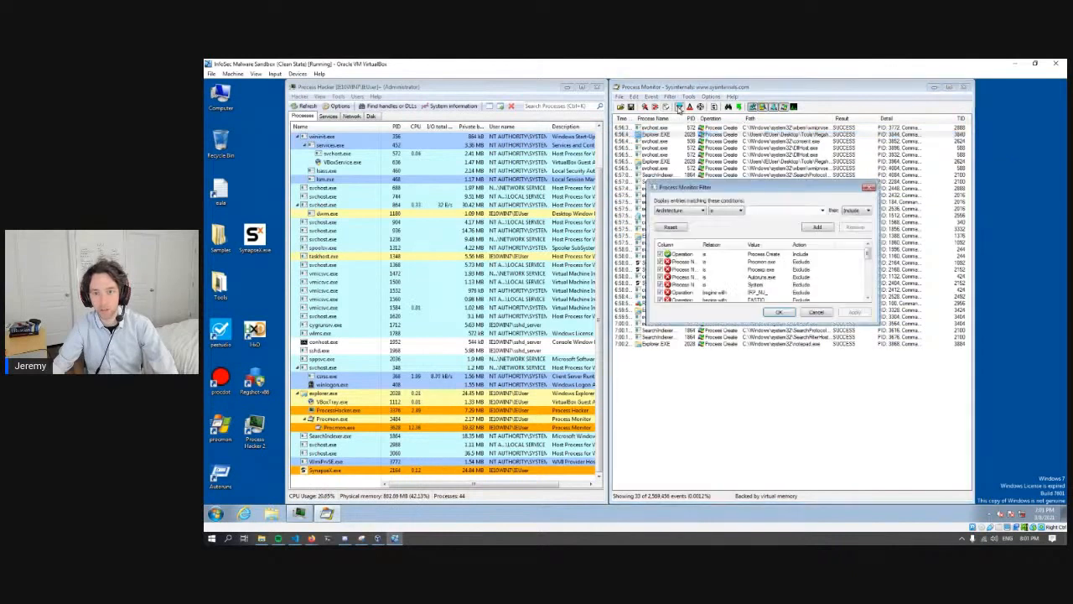
{"action": "left_click", "coordinate": [671, 254]}
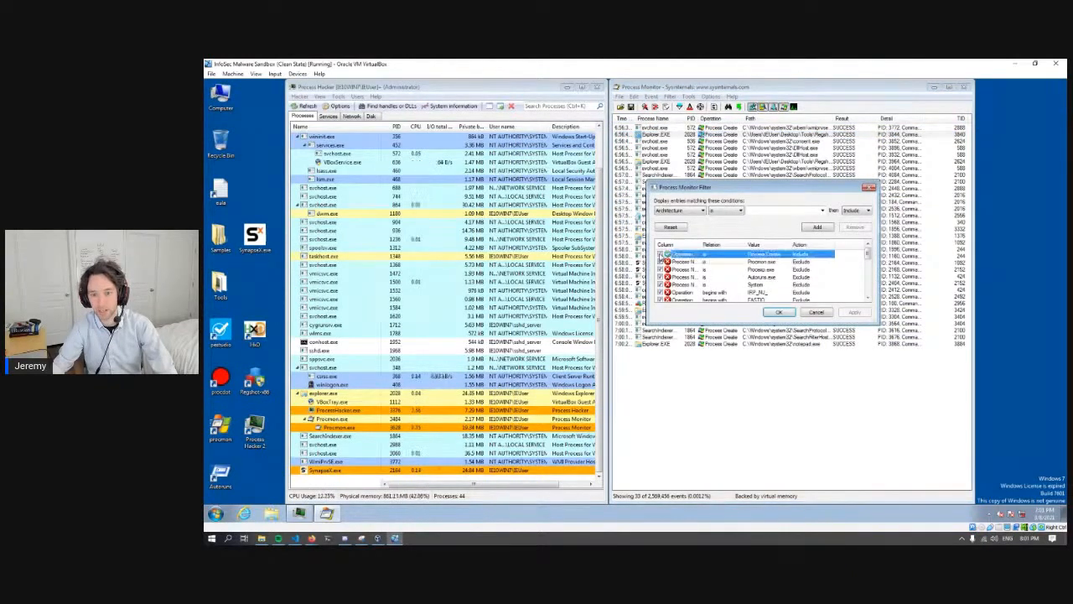
{"action": "left_click", "coordinate": [778, 312]}
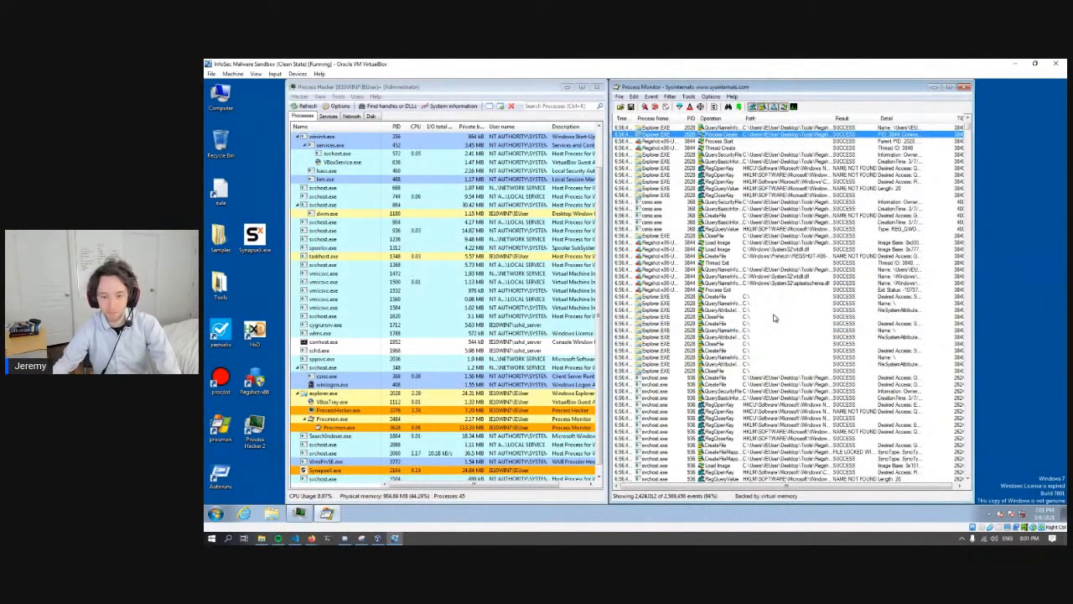
{"action": "left_click", "coordinate": [757, 355]}
{"action": "left_click", "coordinate": [760, 210]}
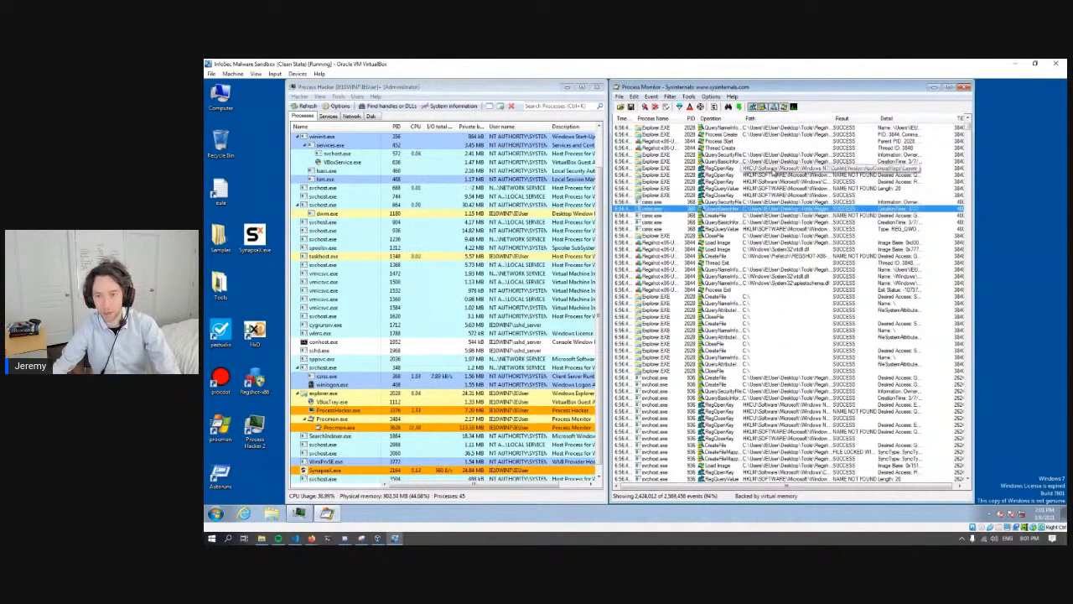
{"action": "left_click", "coordinate": [739, 168]}
- Try to export the events displayed with the current filter as comma-separated values to Logfile.CSV on the desktop, then cancel the running export
{"action": "left_click", "coordinate": [618, 97]}
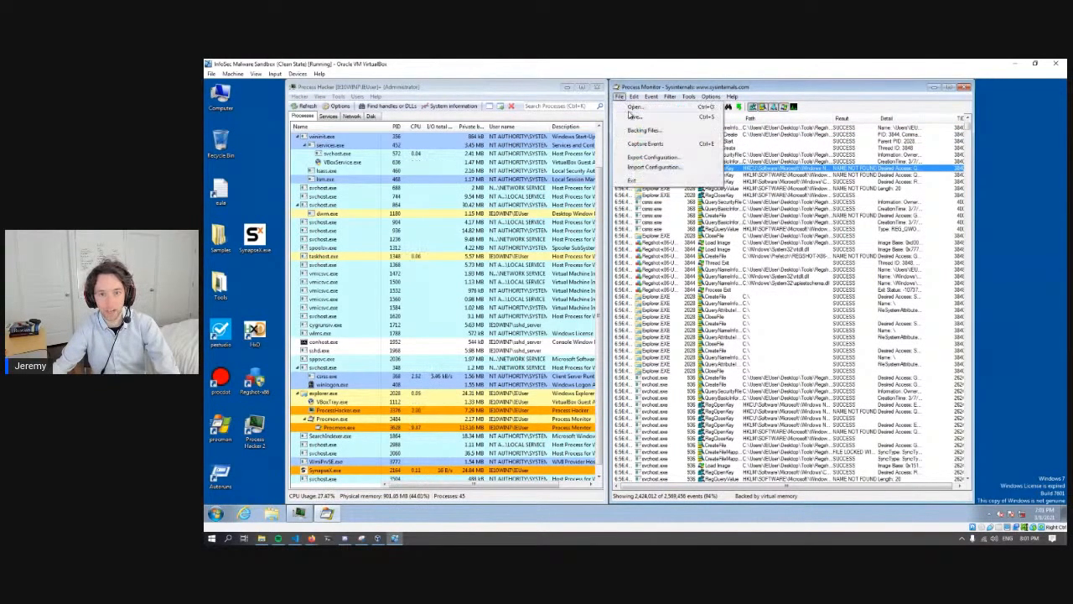
{"action": "left_click", "coordinate": [637, 117]}
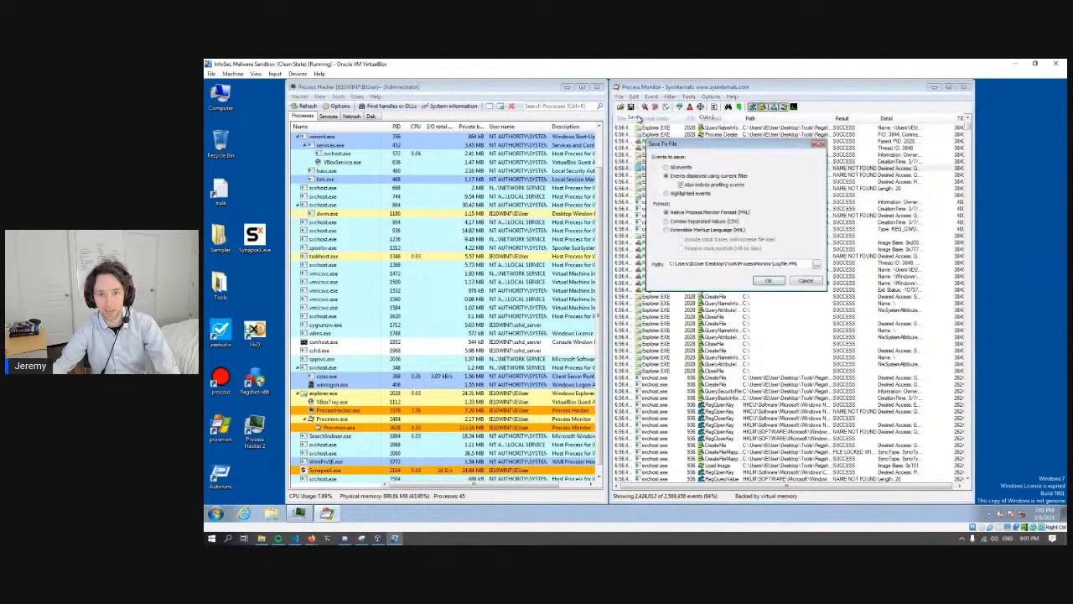
{"action": "left_click", "coordinate": [683, 221]}
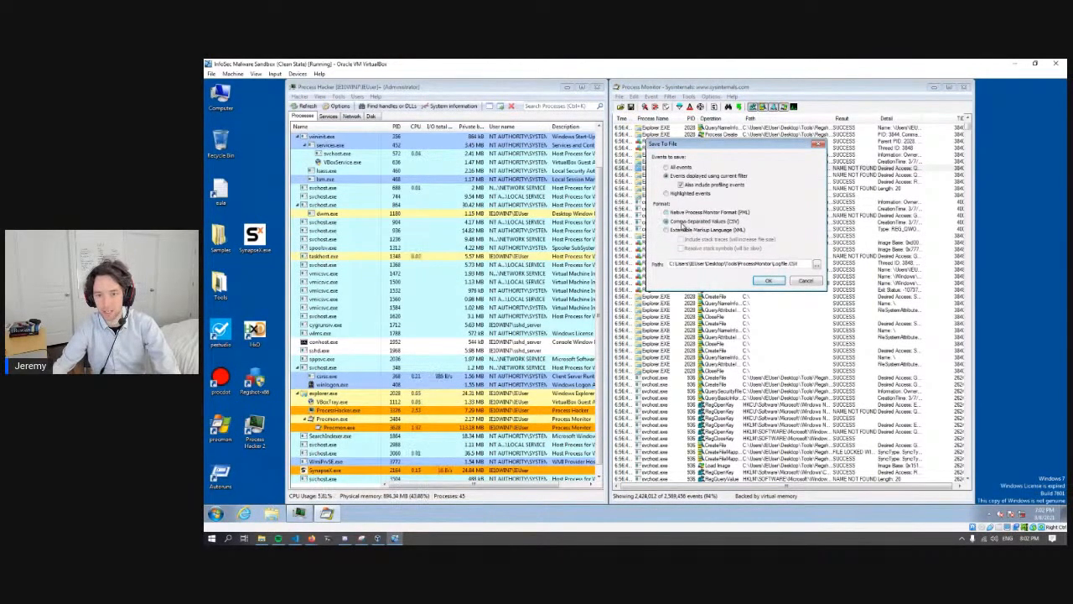
{"action": "left_click", "coordinate": [815, 265]}
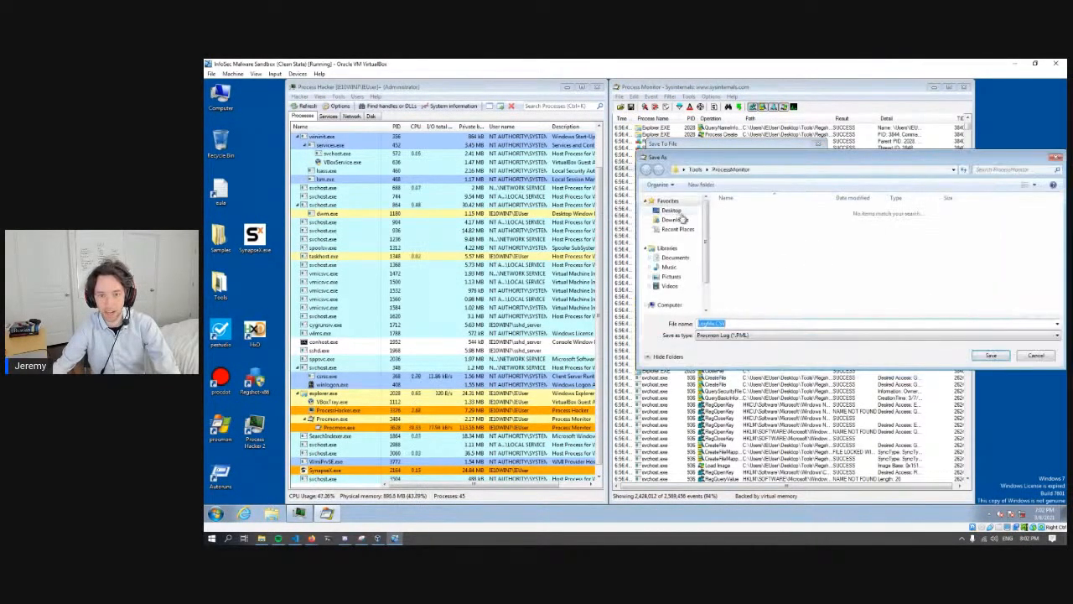
{"action": "left_click", "coordinate": [671, 211]}
{"action": "left_click", "coordinate": [989, 355]}
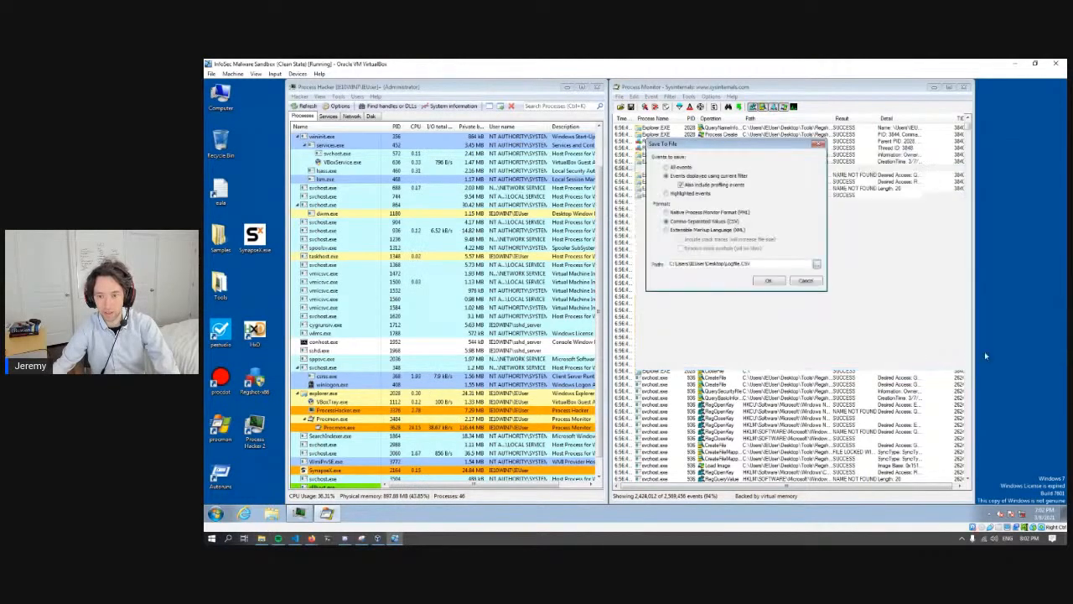
{"action": "left_click", "coordinate": [768, 281]}
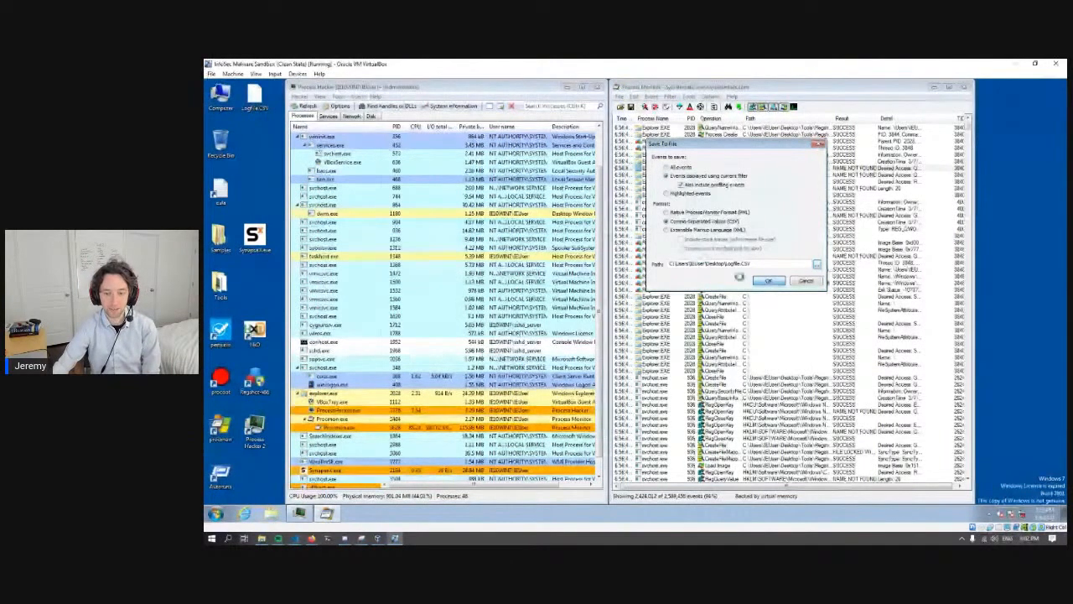
{"action": "left_click", "coordinate": [766, 281]}
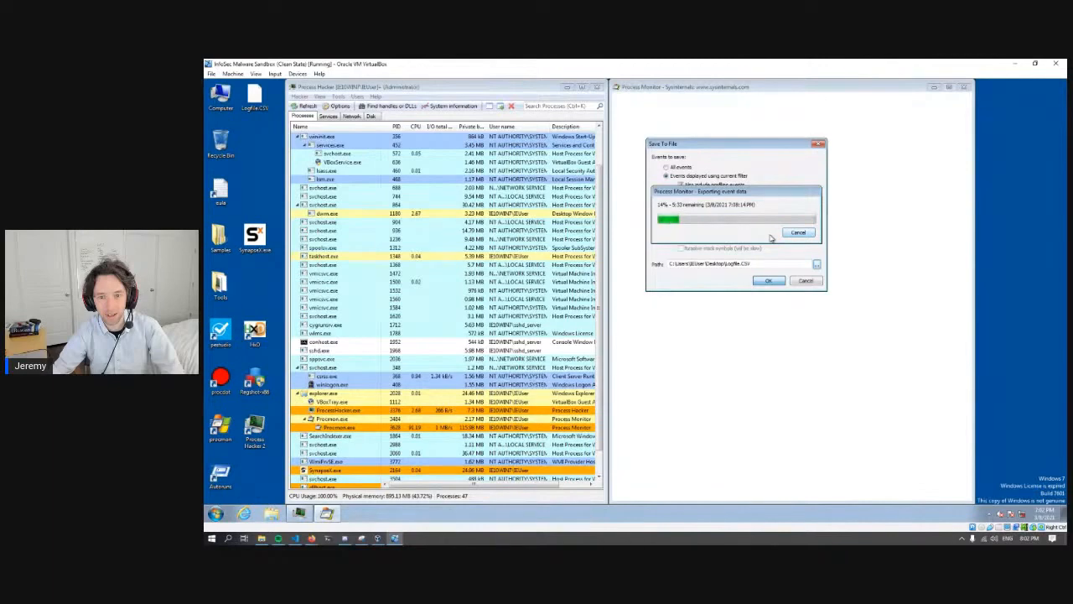
{"action": "left_click", "coordinate": [801, 234]}
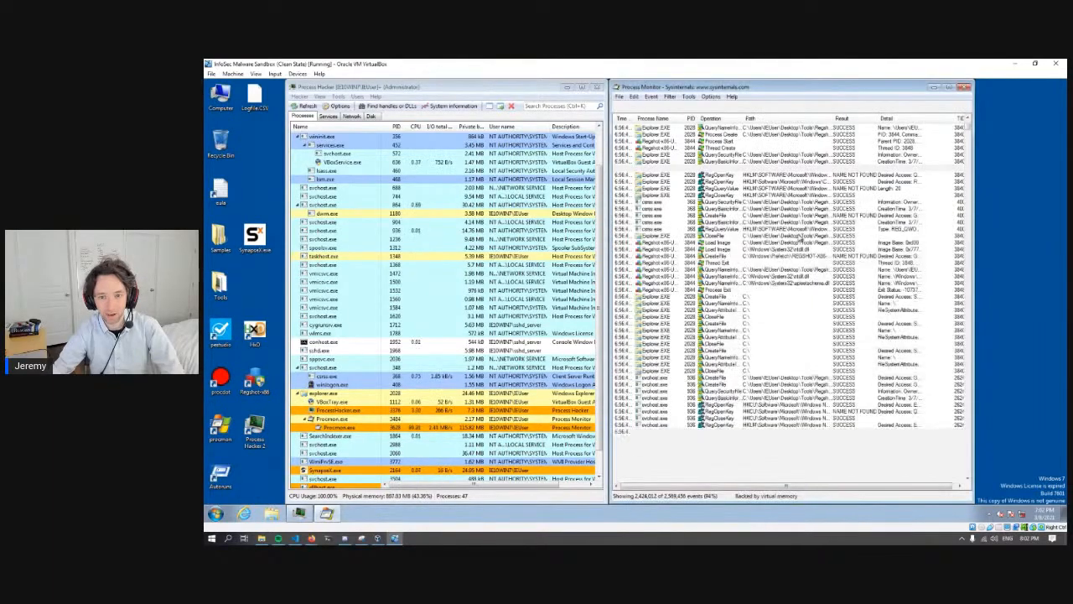
{"action": "left_click", "coordinate": [730, 290]}
{"action": "left_click", "coordinate": [737, 337]}
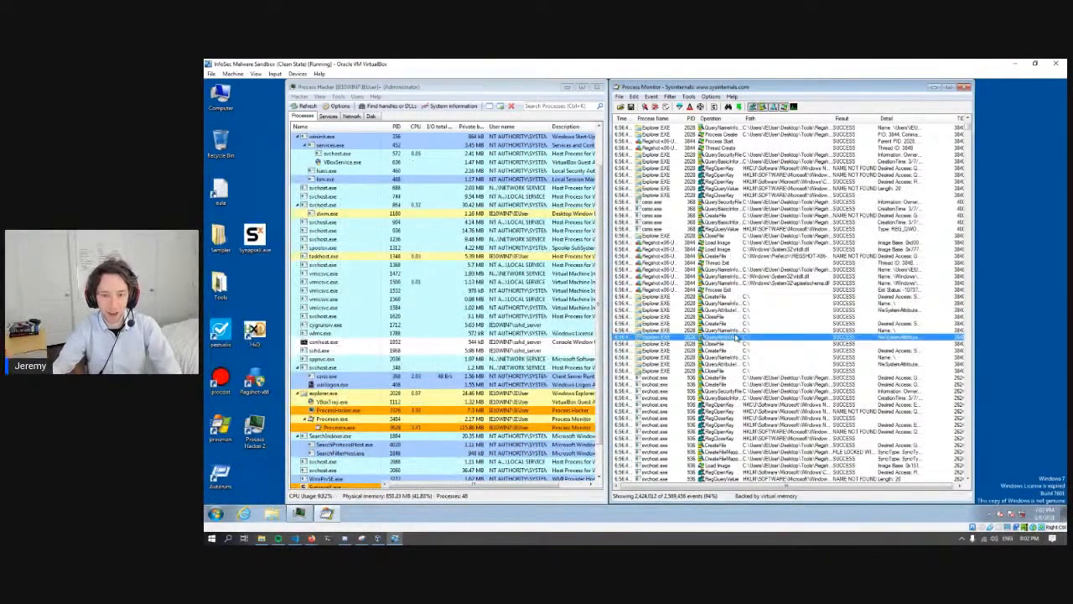
{"action": "left_click", "coordinate": [748, 284]}
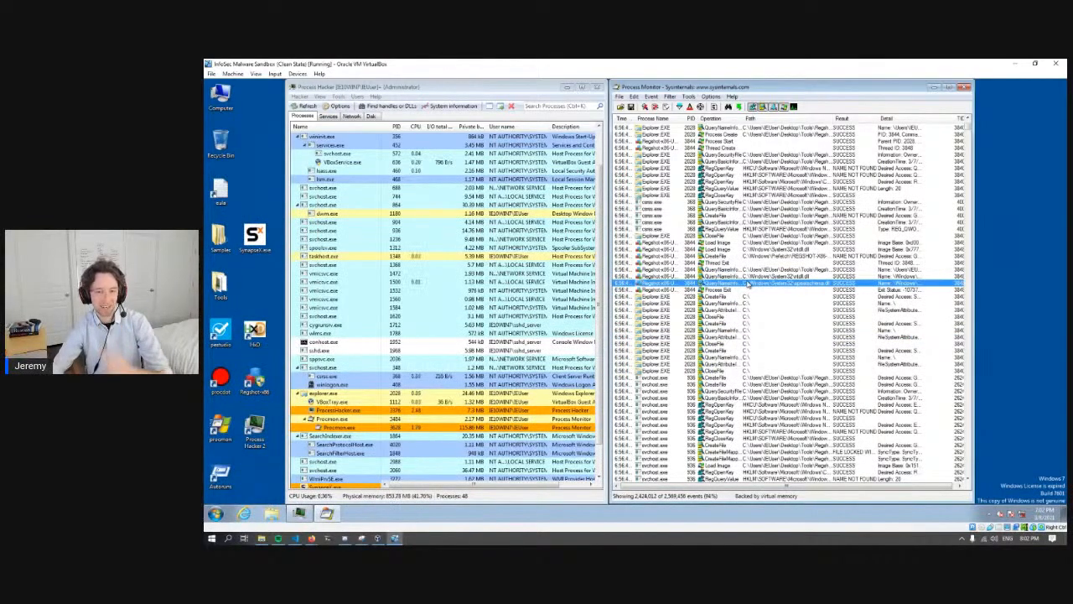
{"action": "left_click", "coordinate": [746, 257]}
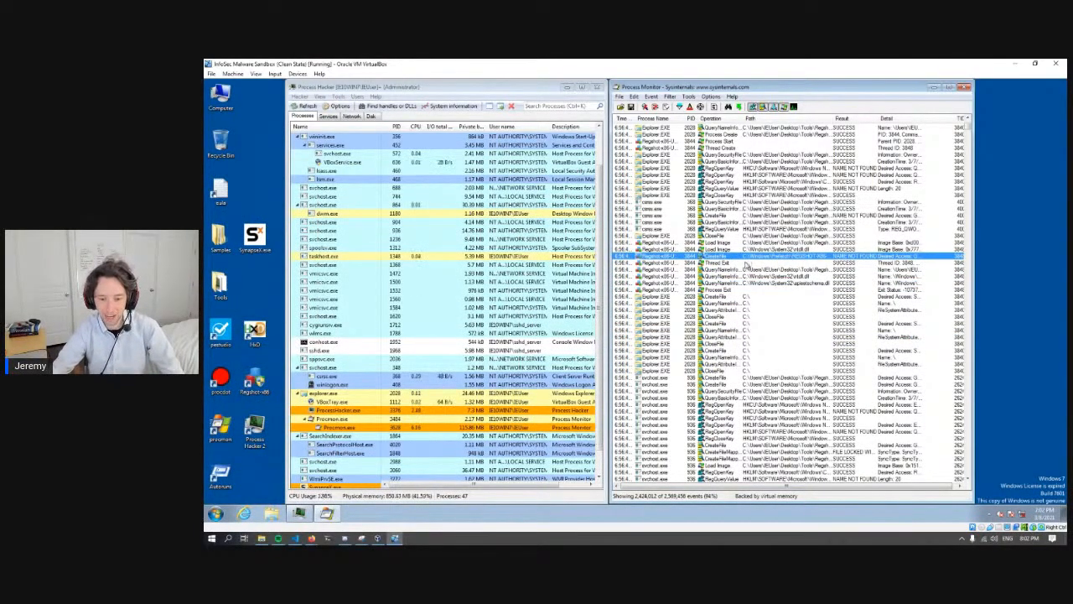
{"action": "left_click", "coordinate": [753, 310]}
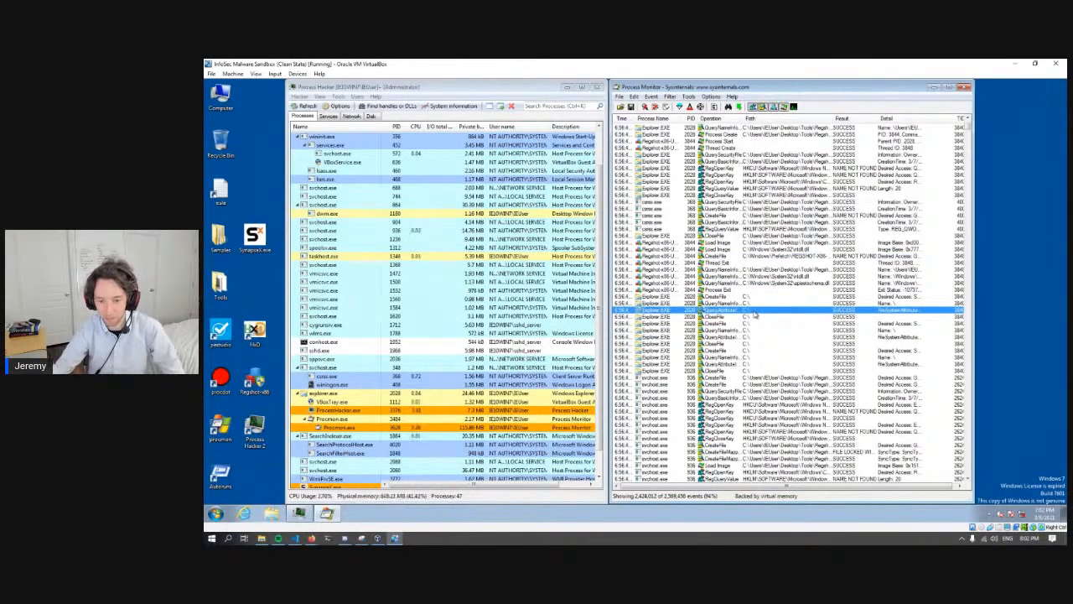
{"action": "left_click", "coordinate": [772, 271]}
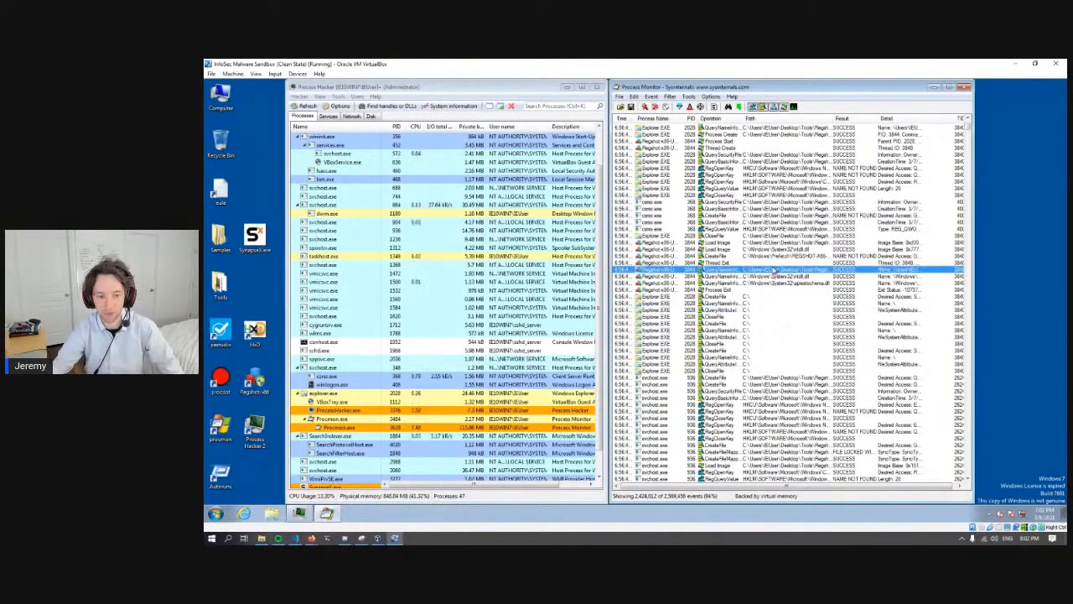
{"action": "left_click", "coordinate": [772, 217]}
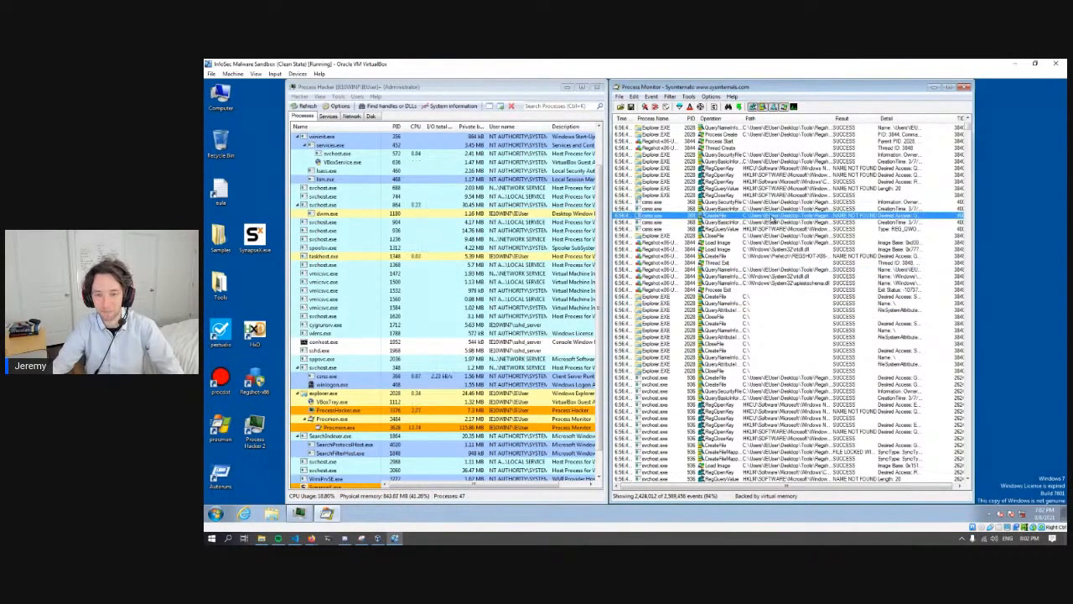
{"action": "left_click", "coordinate": [781, 243]}
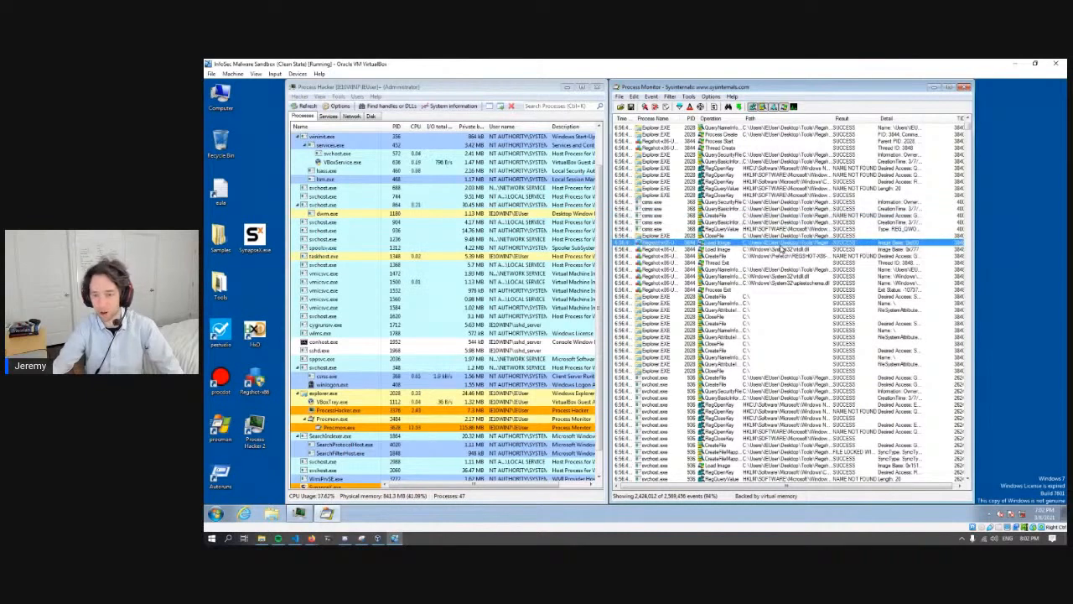
{"action": "left_click", "coordinate": [752, 298]}
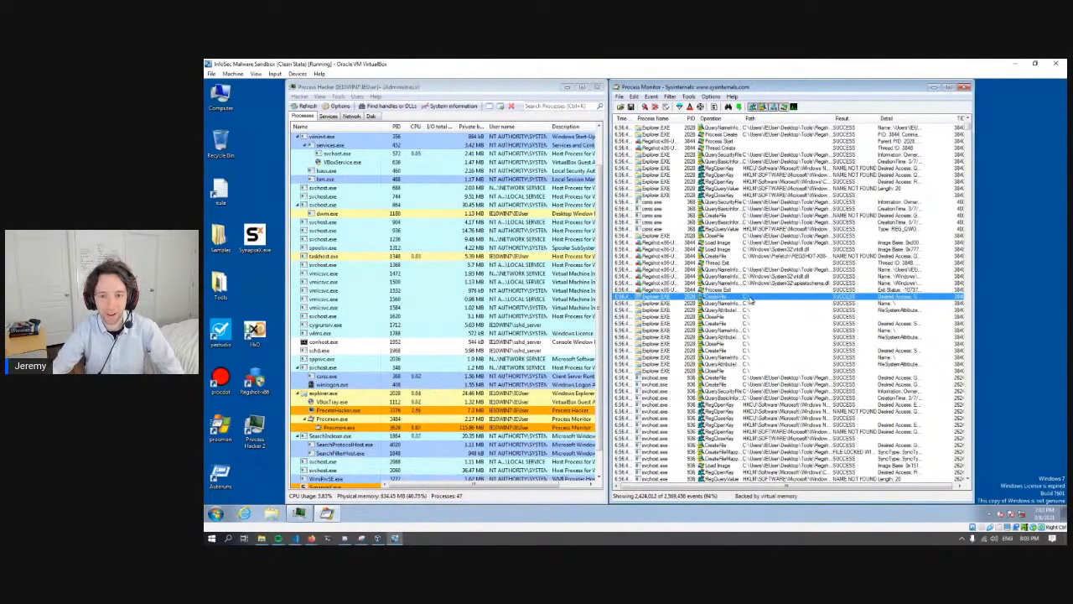
{"action": "left_click", "coordinate": [726, 231]}
{"action": "left_click", "coordinate": [740, 204]}
{"action": "left_click", "coordinate": [740, 170]}
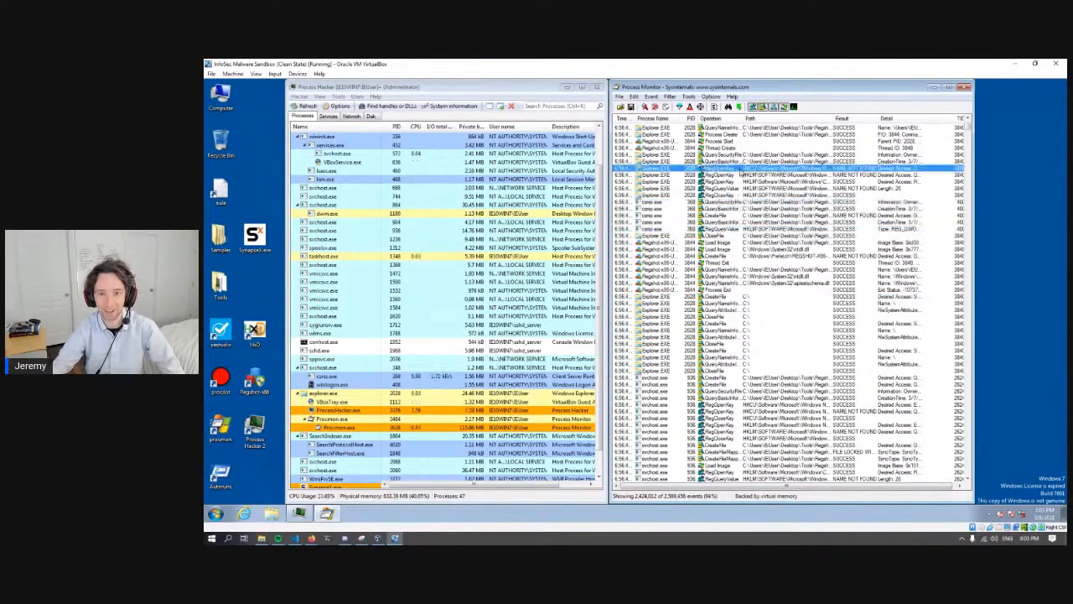
{"action": "left_click", "coordinate": [741, 157]}
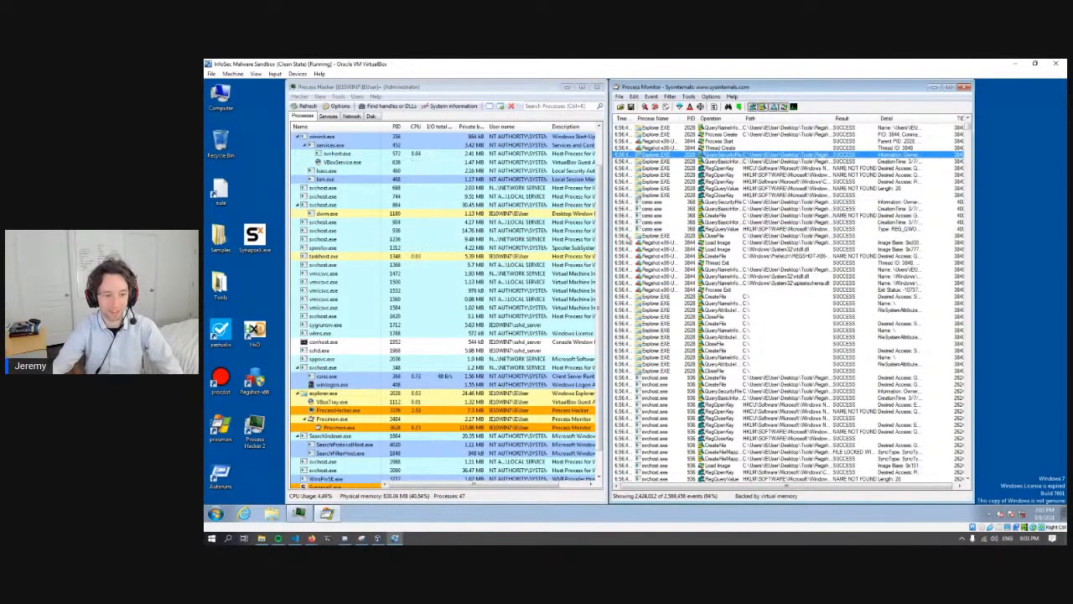
- Terminate the process tree of SynapseX.exe in Process Hacker
{"action": "scroll", "coordinate": [629, 240], "scroll_direction": "down", "scroll_amount": 8}
{"action": "left_click_drag", "start_coordinate": [599, 378], "coordinate": [597, 411]}
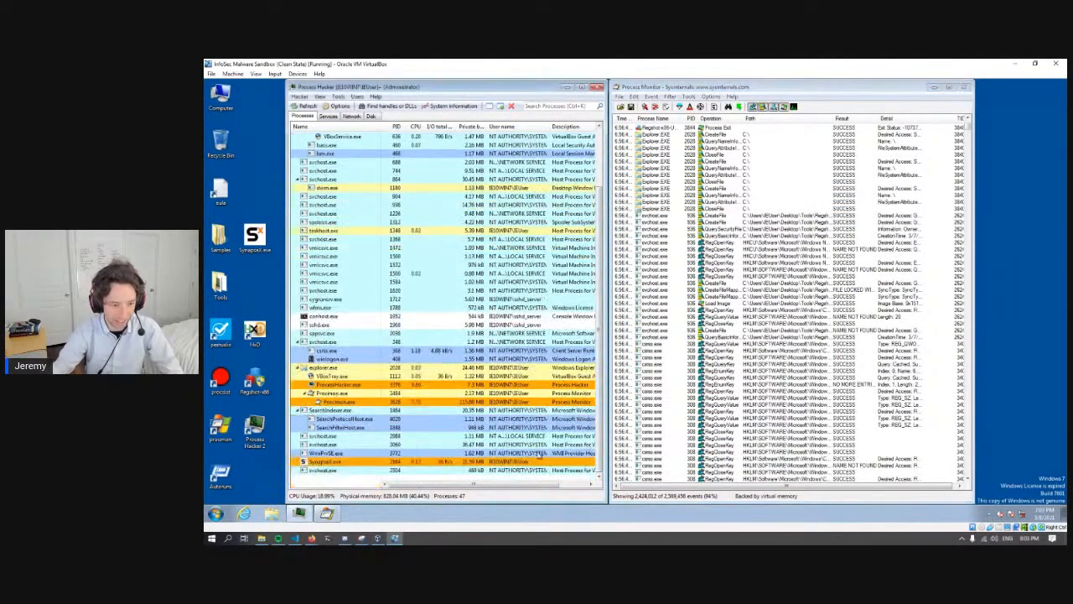
{"action": "right_click", "coordinate": [336, 461]}
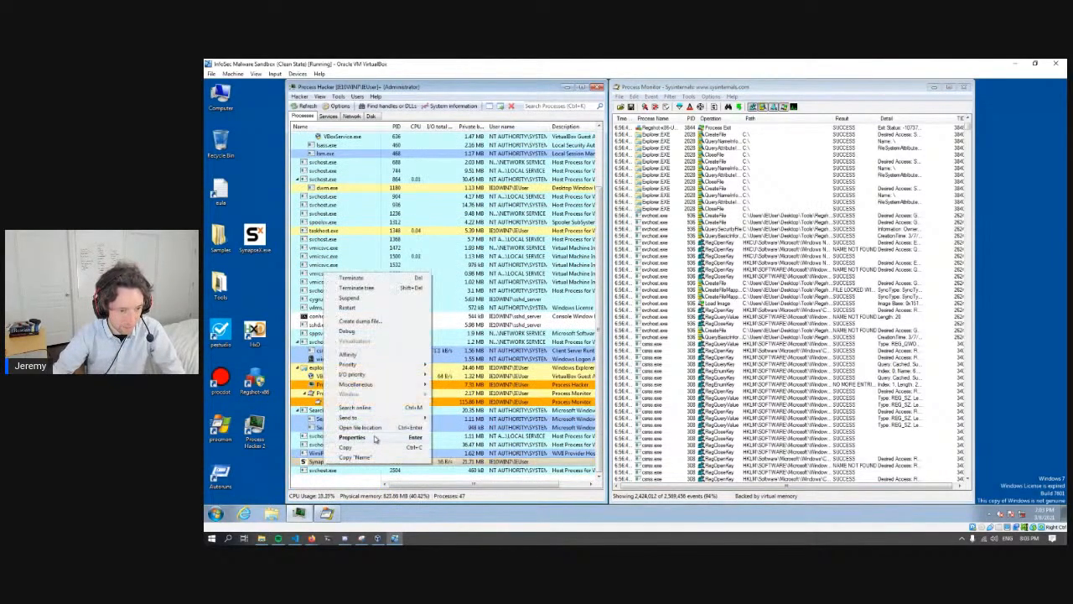
{"action": "left_click", "coordinate": [377, 290]}
{"action": "left_click", "coordinate": [471, 315]}
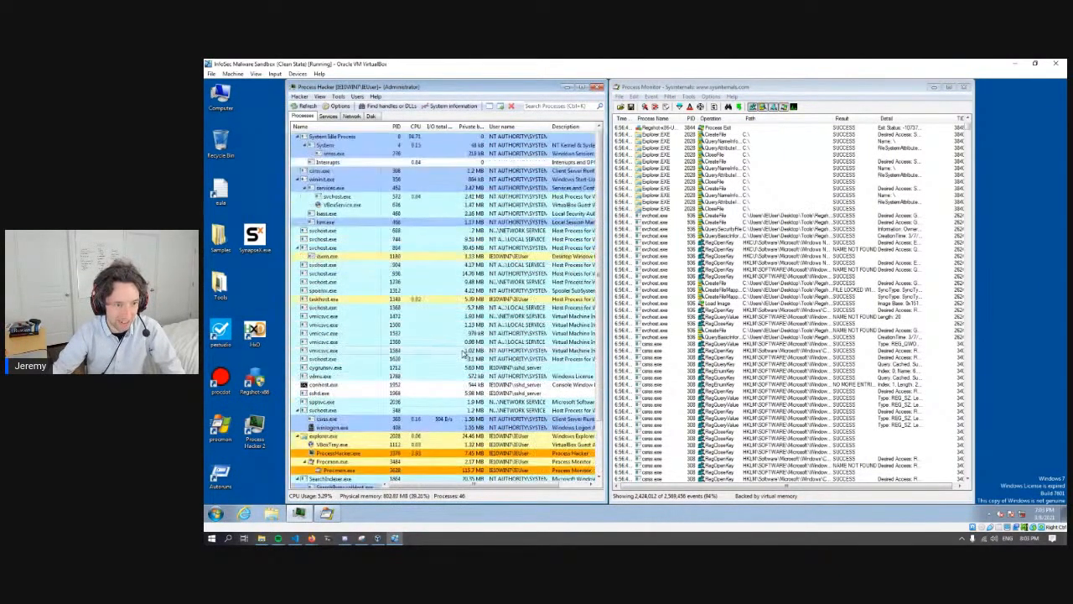
- Exit Process Monitor and relaunch it from the desktop, accepting the filters from its previous session
{"action": "left_click", "coordinate": [662, 350]}
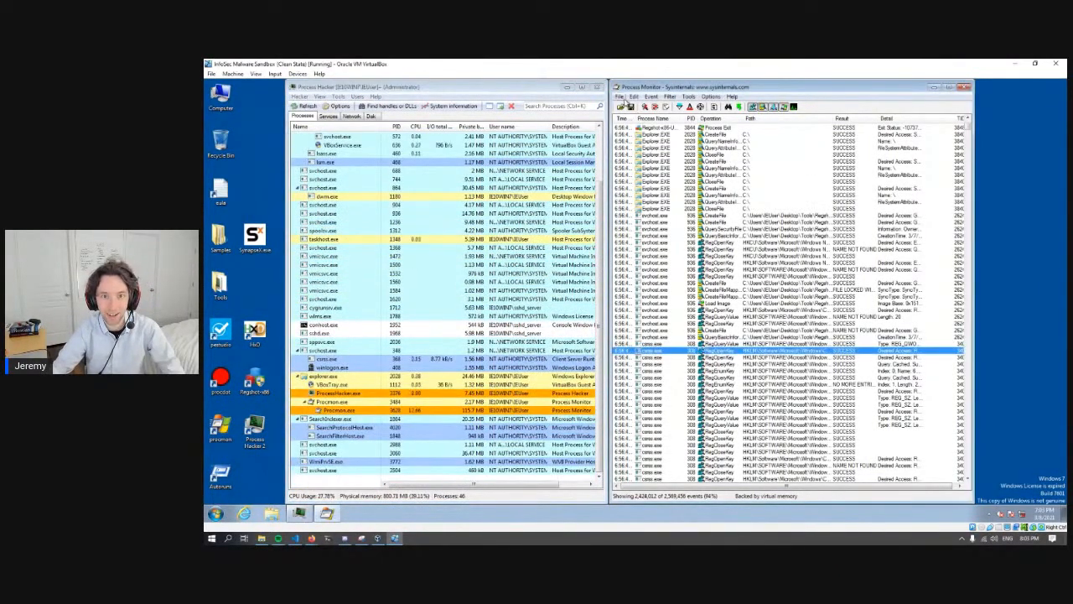
{"action": "left_click", "coordinate": [620, 96]}
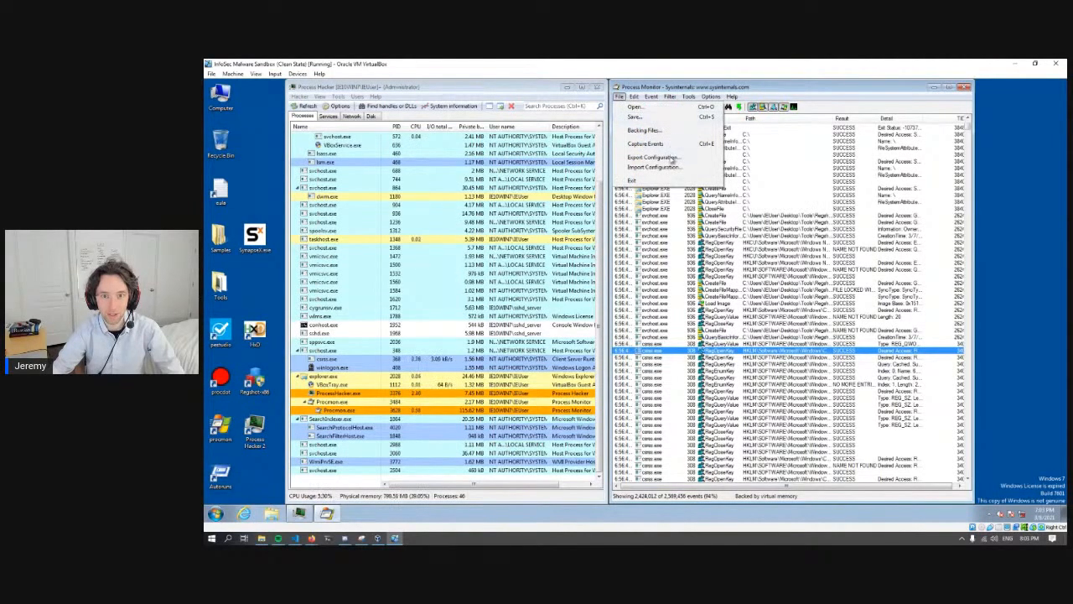
{"action": "left_click", "coordinate": [633, 180]}
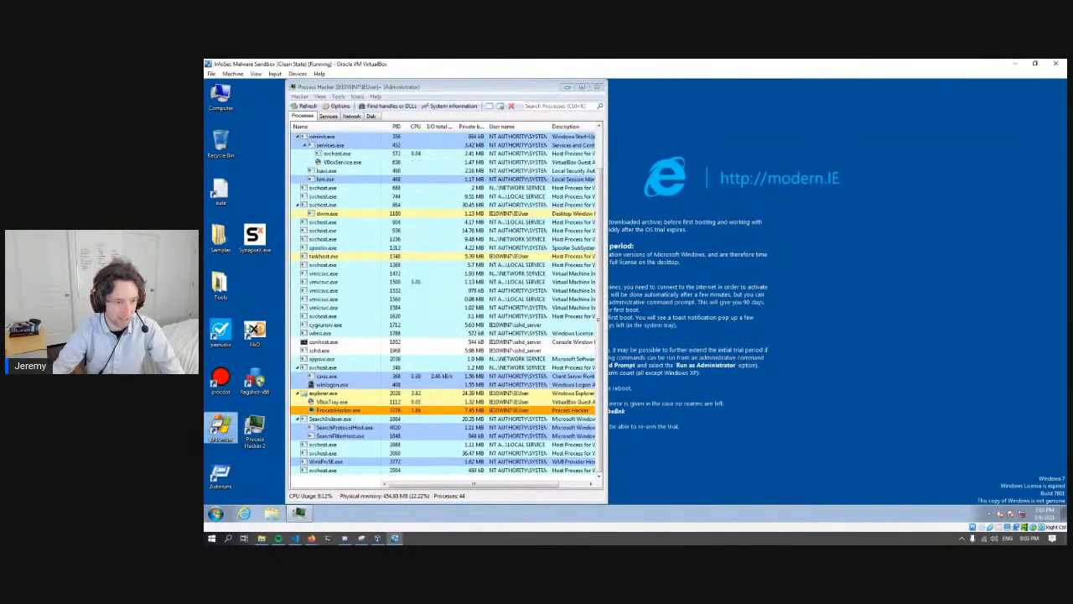
{"action": "double_click", "coordinate": [222, 431]}
{"action": "left_click", "coordinate": [666, 306]}
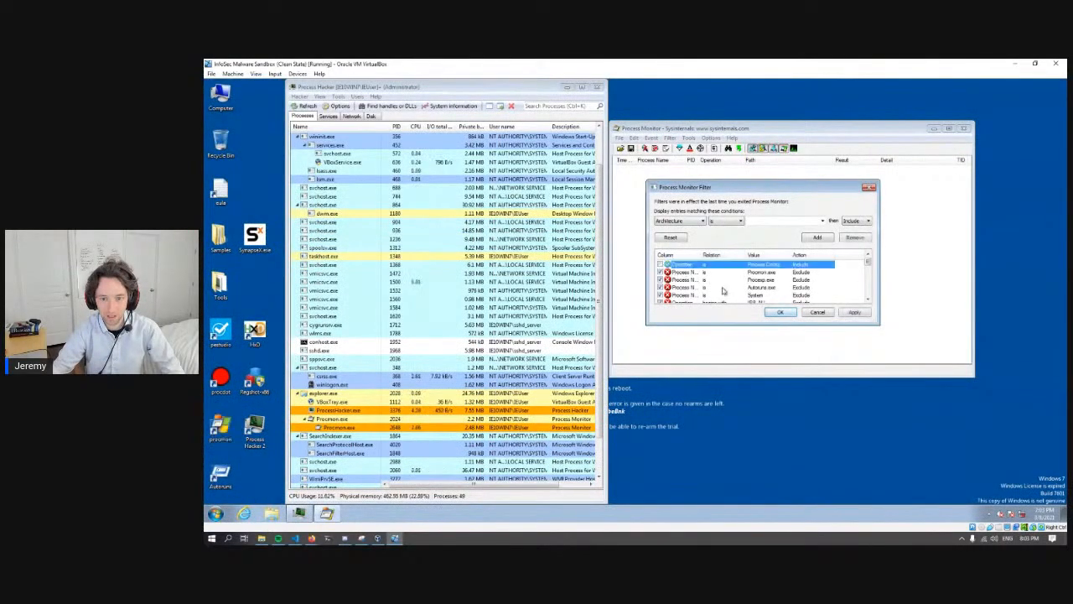
{"action": "left_click", "coordinate": [778, 312]}
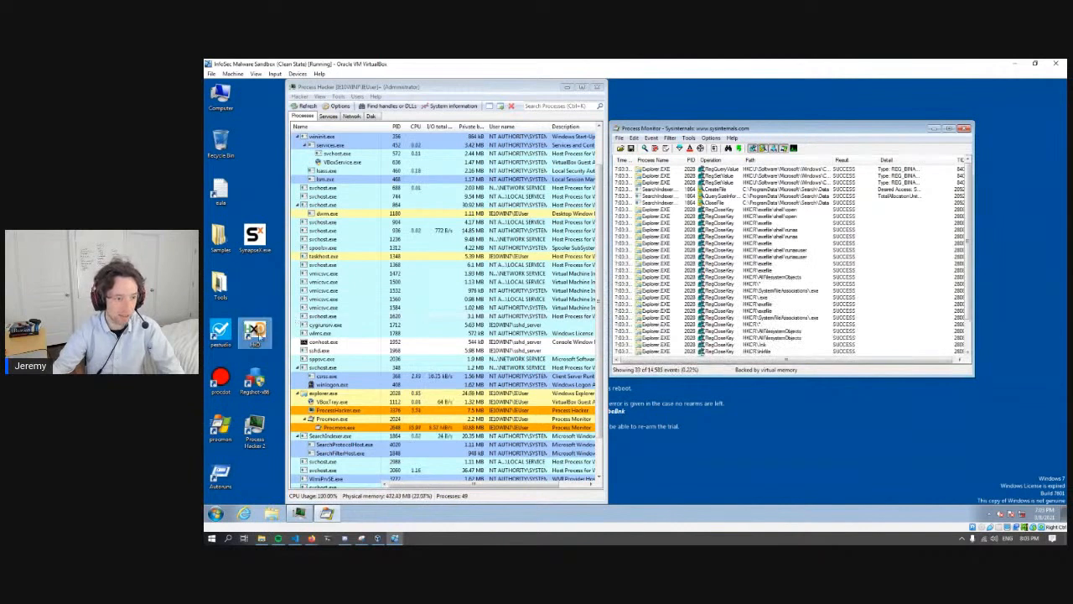
- Run the SynapseX.exe sample from the desktop while Process Monitor captures events
{"action": "left_click", "coordinate": [259, 241]}
{"action": "double_click", "coordinate": [261, 241]}
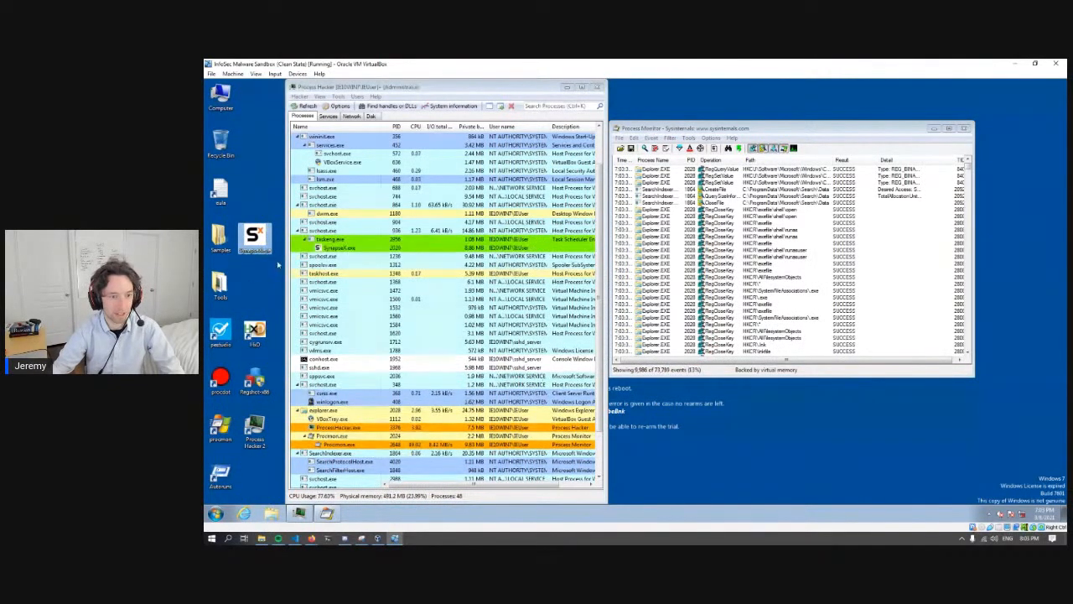
{"action": "left_click", "coordinate": [648, 329]}
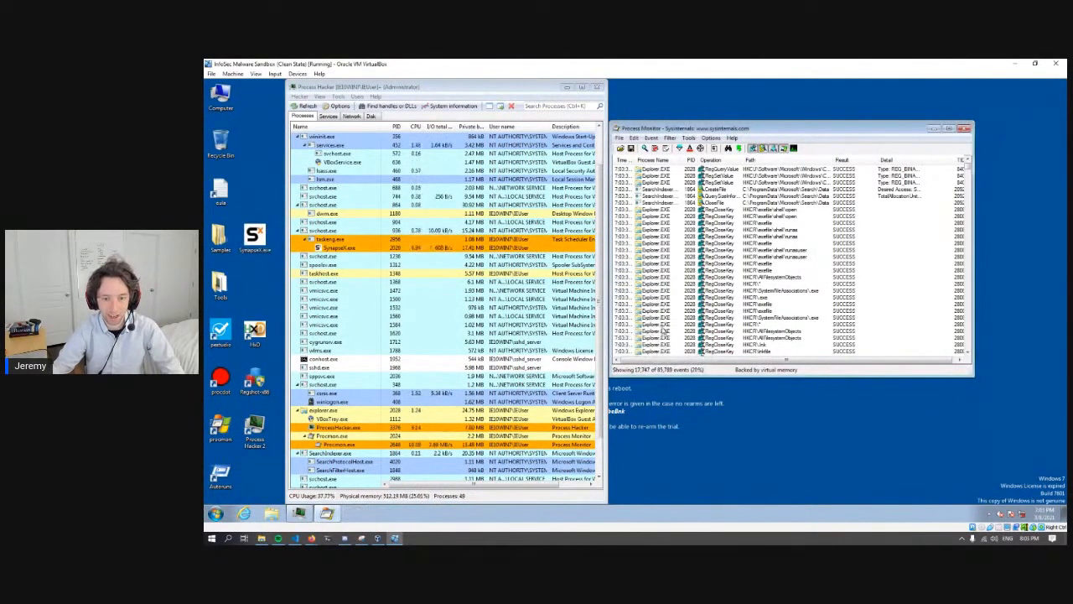
- Open Notepad, enter two sample passwords on separate lines, and close it without saving
{"action": "left_click", "coordinate": [215, 512]}
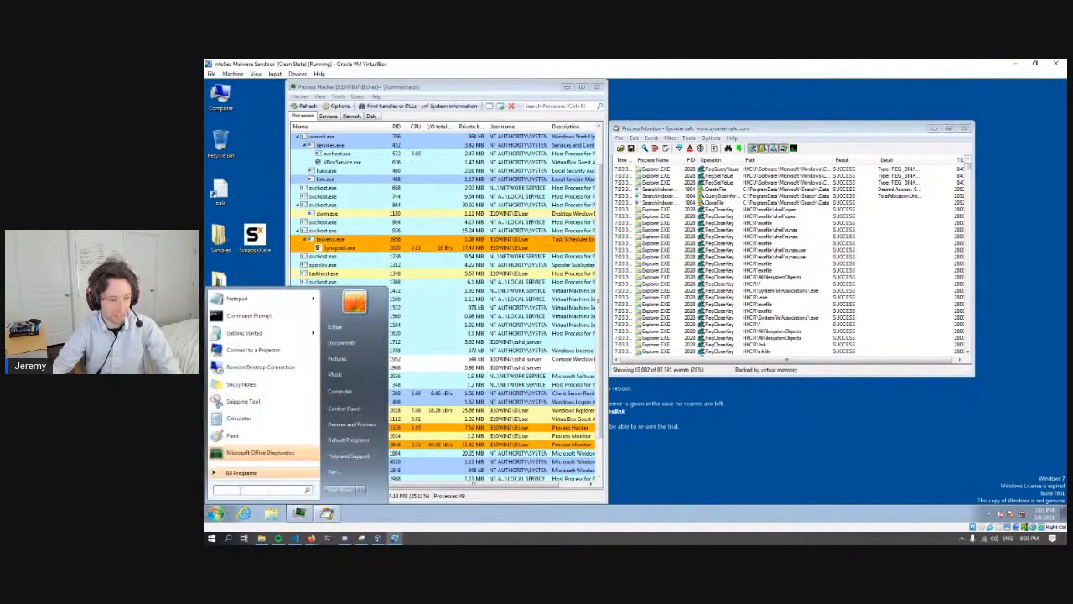
{"action": "type", "text": "note"}
{"action": "key", "text": "Return"}
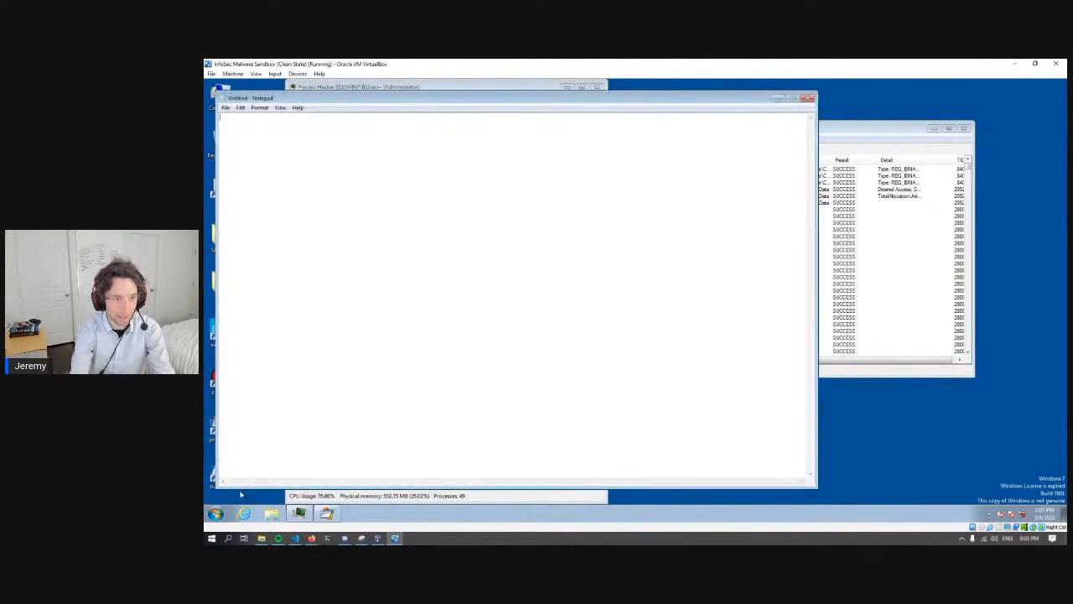
{"action": "type", "text": "FancyBanker"}
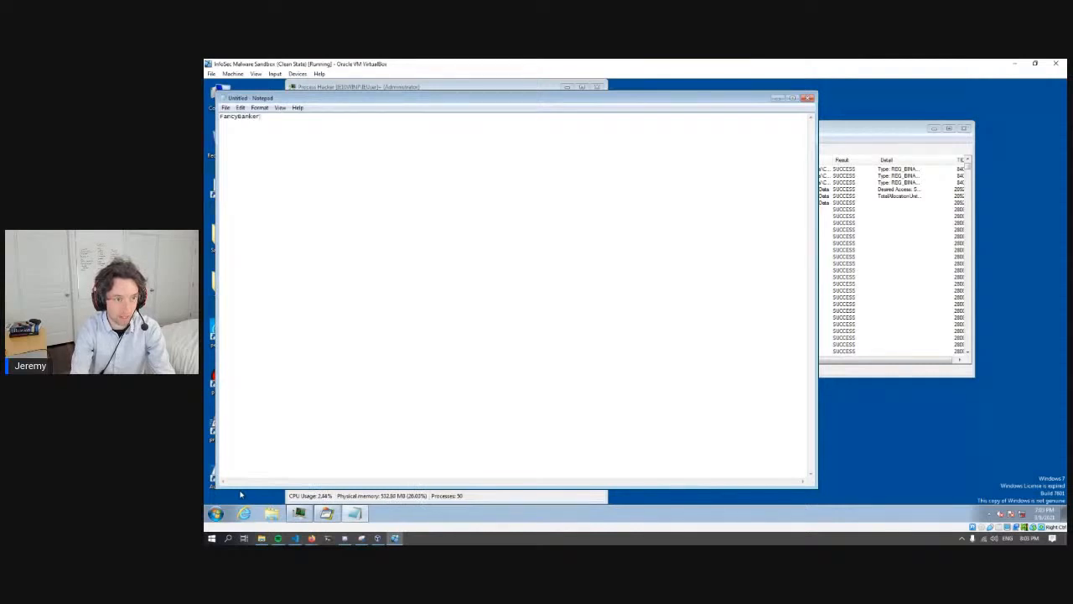
{"action": "key", "text": "Return"}
{"action": "type", "text": "solarwind"}
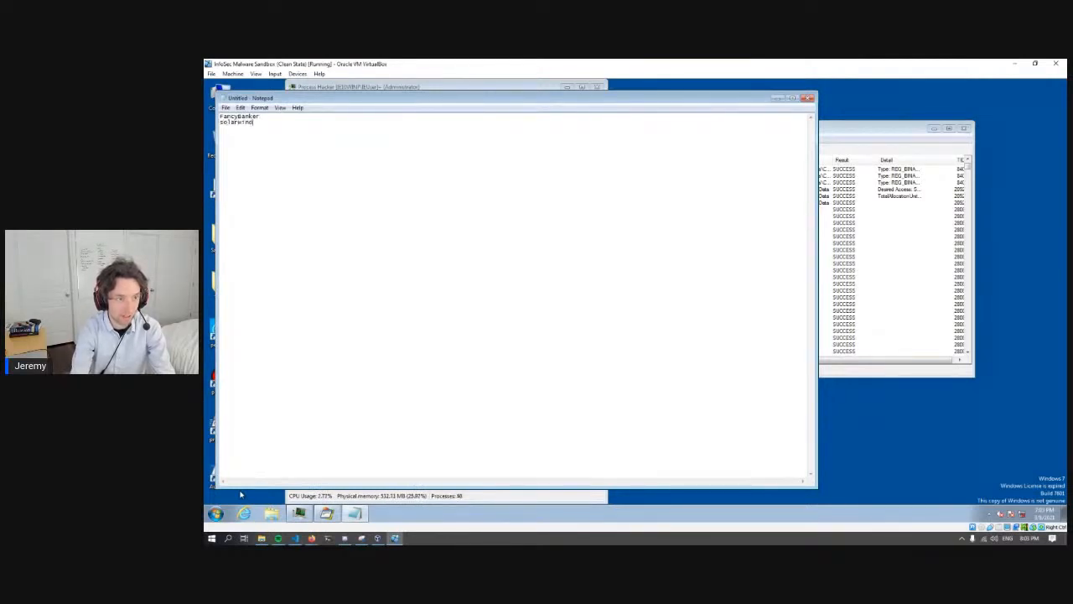
{"action": "type", "text": "s123"}
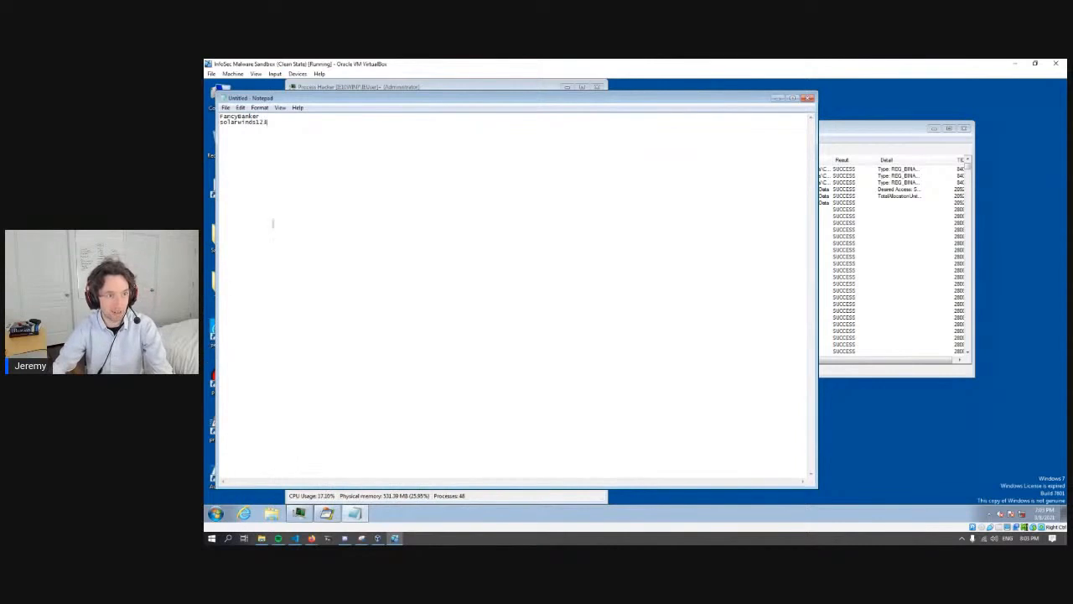
{"action": "left_click", "coordinate": [809, 99]}
{"action": "left_click", "coordinate": [646, 295]}
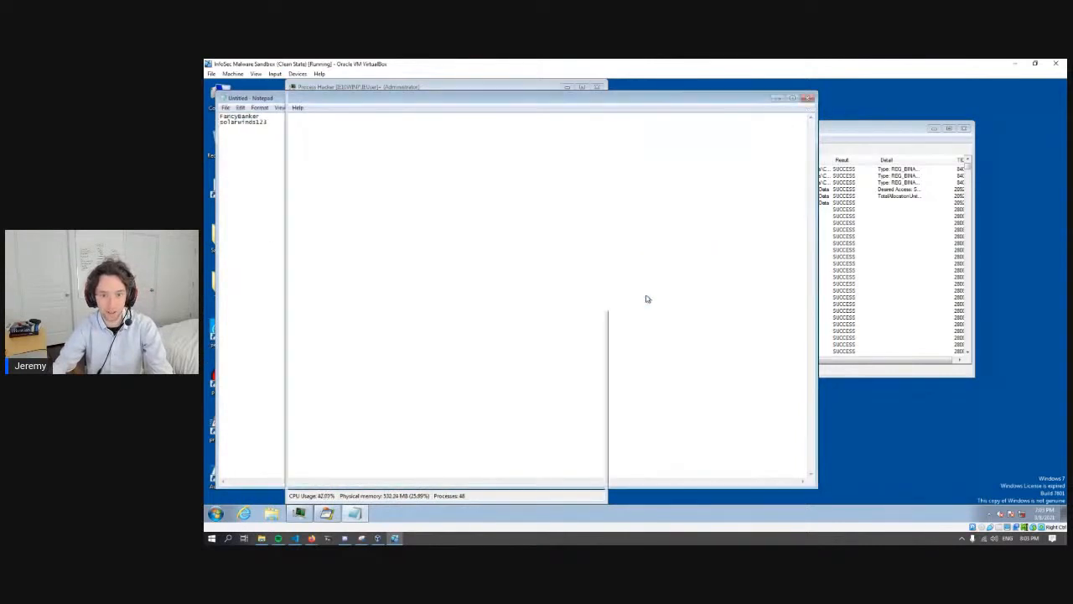
- Stop the Process Monitor capture and save the currently filtered events, including profiling events, as Logfile.CSV on the desktop
{"action": "left_click", "coordinate": [621, 137]}
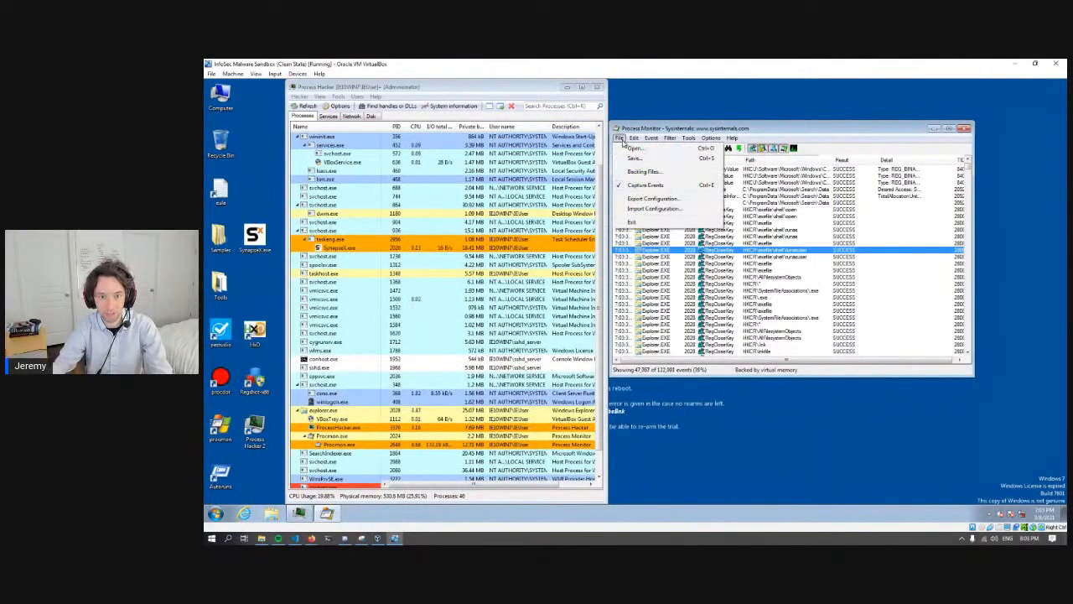
{"action": "left_click", "coordinate": [647, 185]}
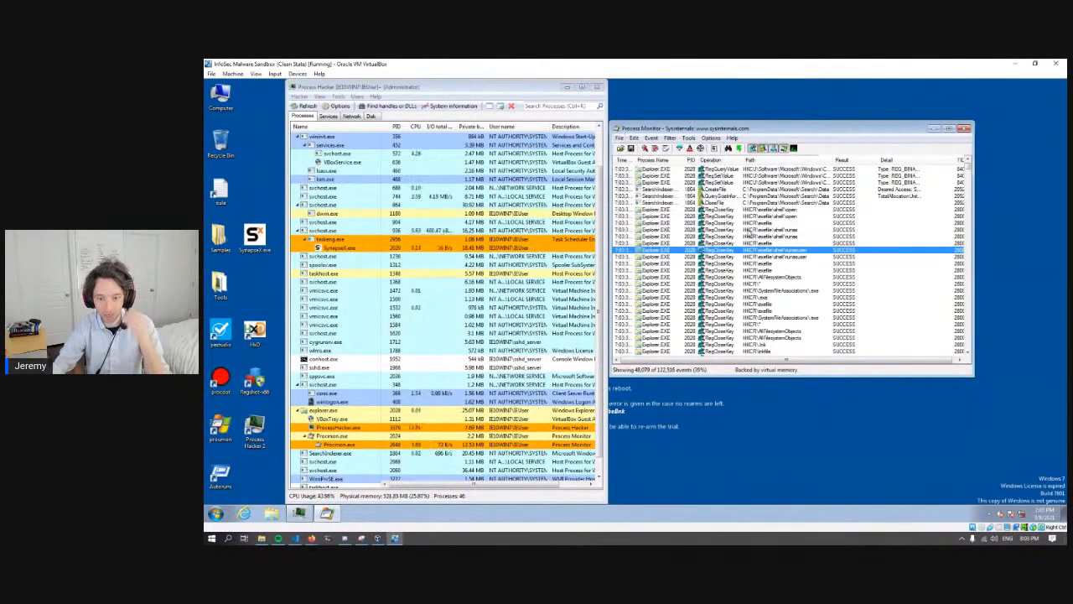
{"action": "left_click", "coordinate": [621, 138]}
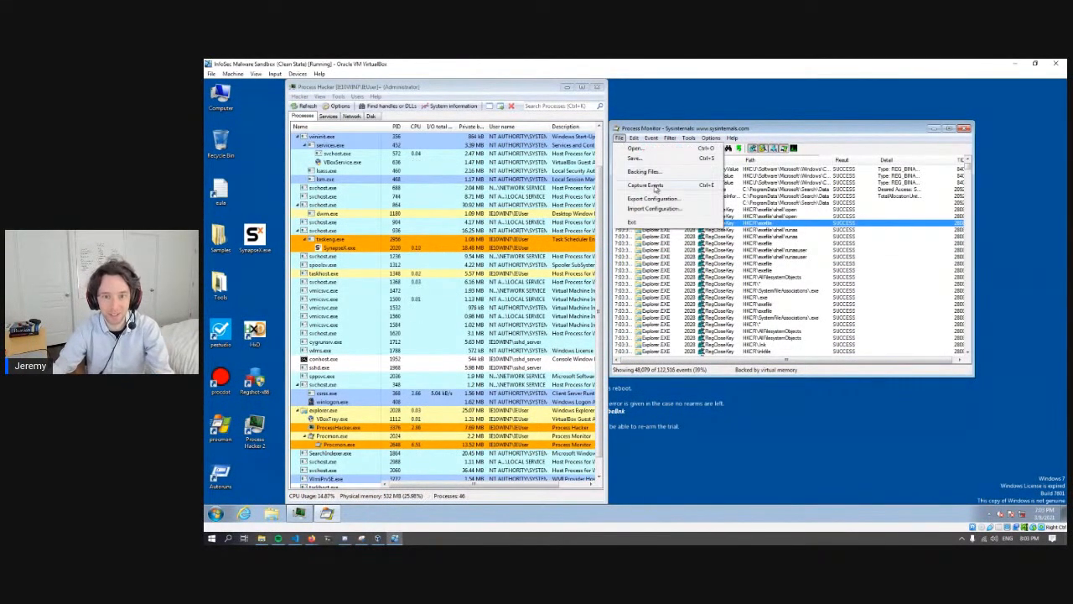
{"action": "left_click", "coordinate": [640, 158]}
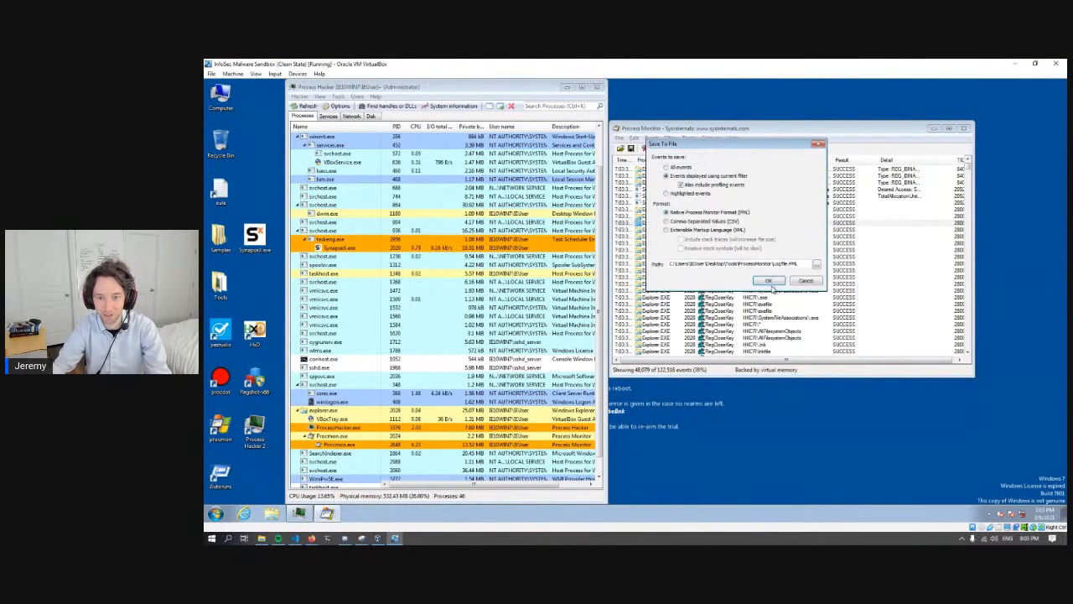
{"action": "left_click", "coordinate": [716, 222]}
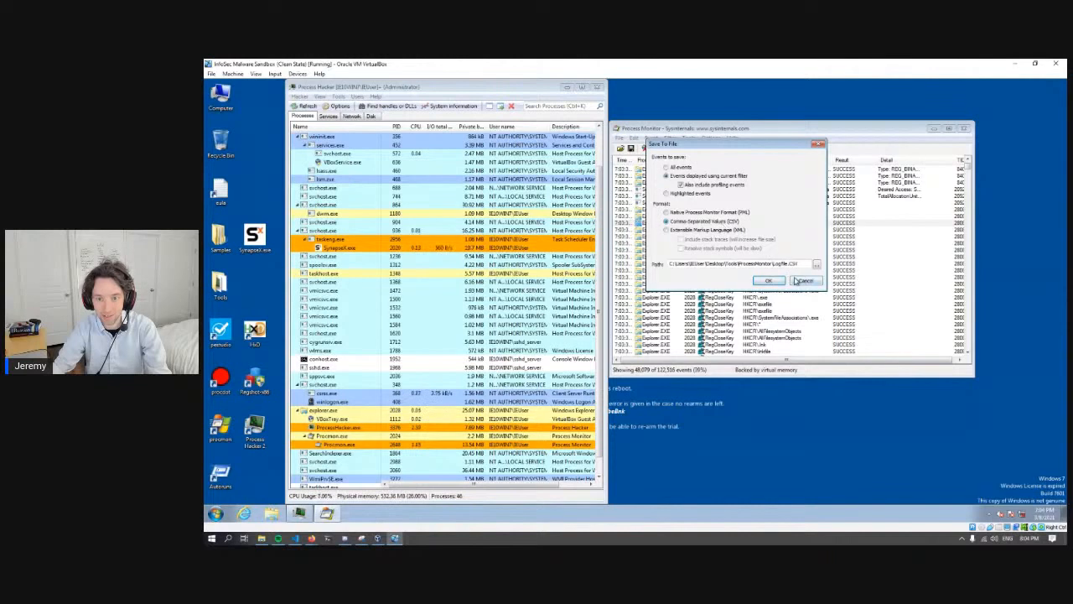
{"action": "mouse_move", "coordinate": [724, 144]}
{"action": "left_mouse_down"}
{"action": "mouse_move", "coordinate": [840, 231]}
{"action": "mouse_move", "coordinate": [731, 160]}
{"action": "left_mouse_up"}
{"action": "left_click", "coordinate": [824, 280]}
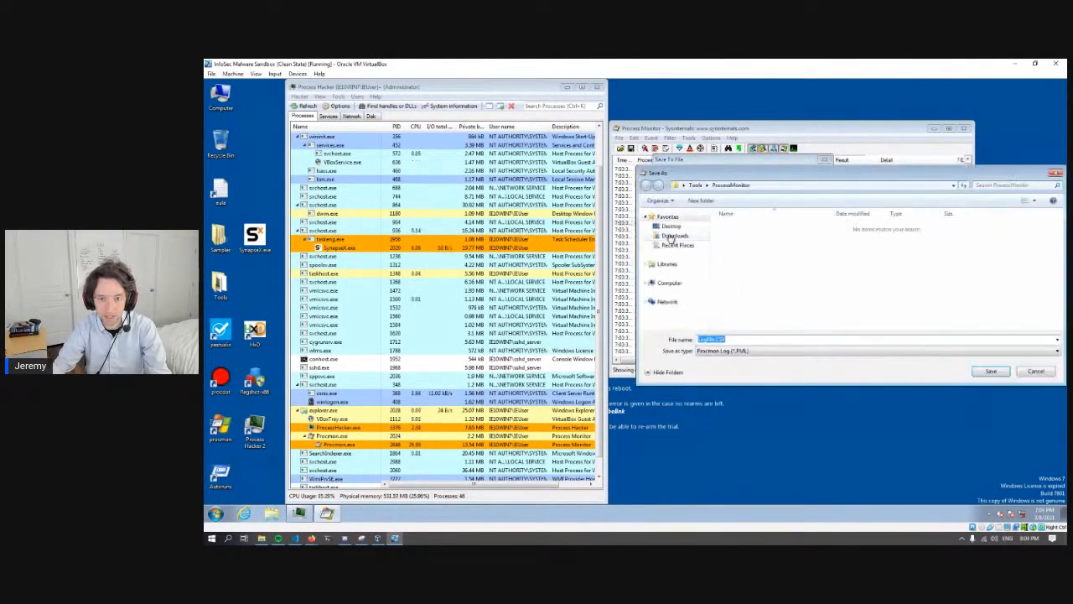
{"action": "left_click", "coordinate": [985, 372]}
{"action": "left_click", "coordinate": [786, 298]}
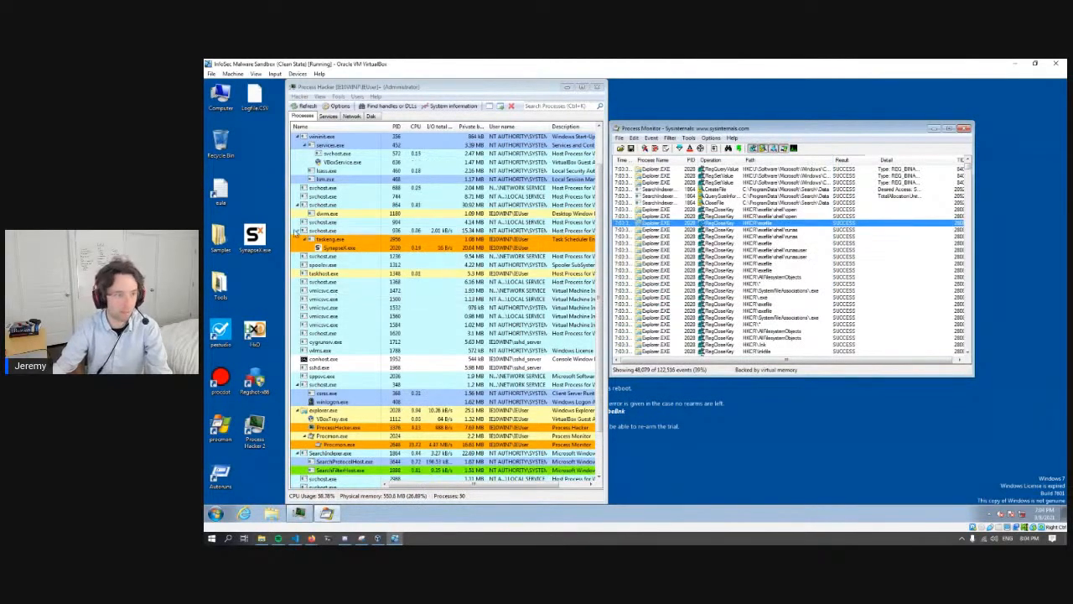
{"action": "left_click", "coordinate": [269, 181]}
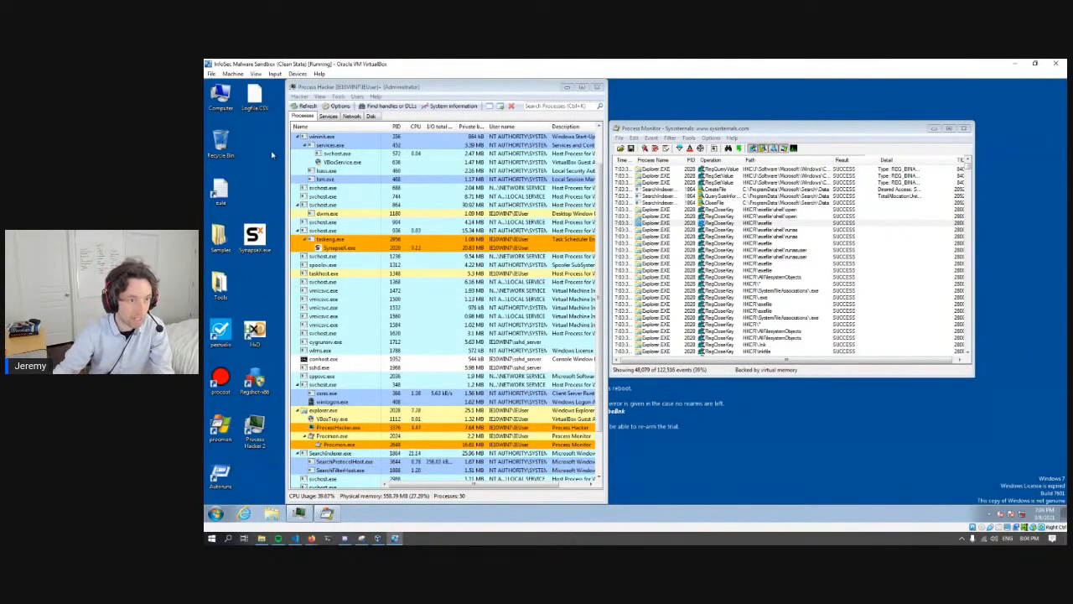
- Launch ProcDOT from the desktop and load Logfile.CSV as its Procmon monitoring log
{"action": "double_click", "coordinate": [220, 378]}
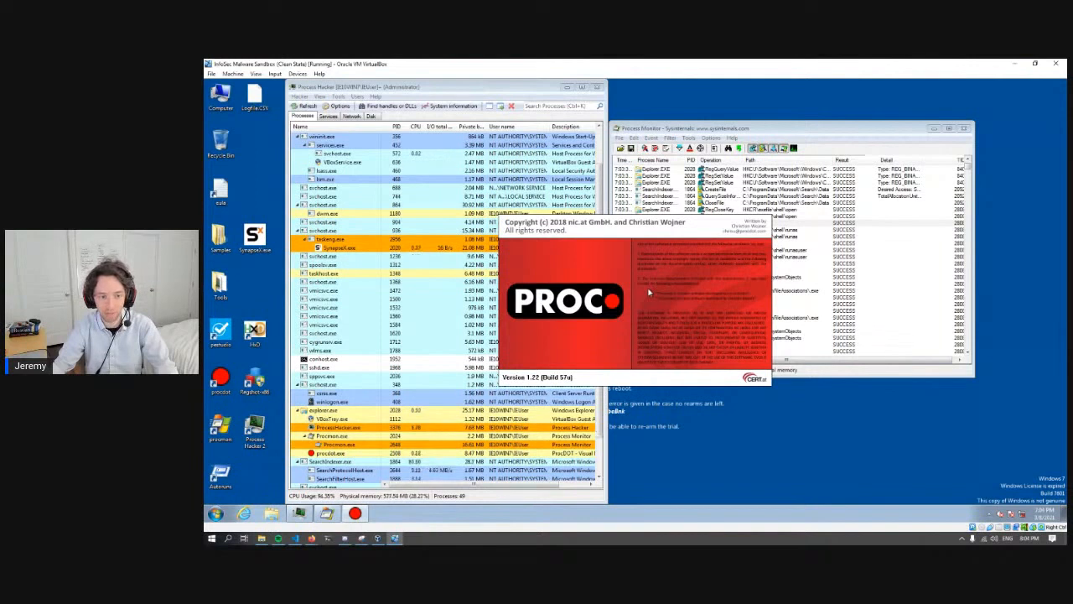
{"action": "left_click", "coordinate": [617, 202]}
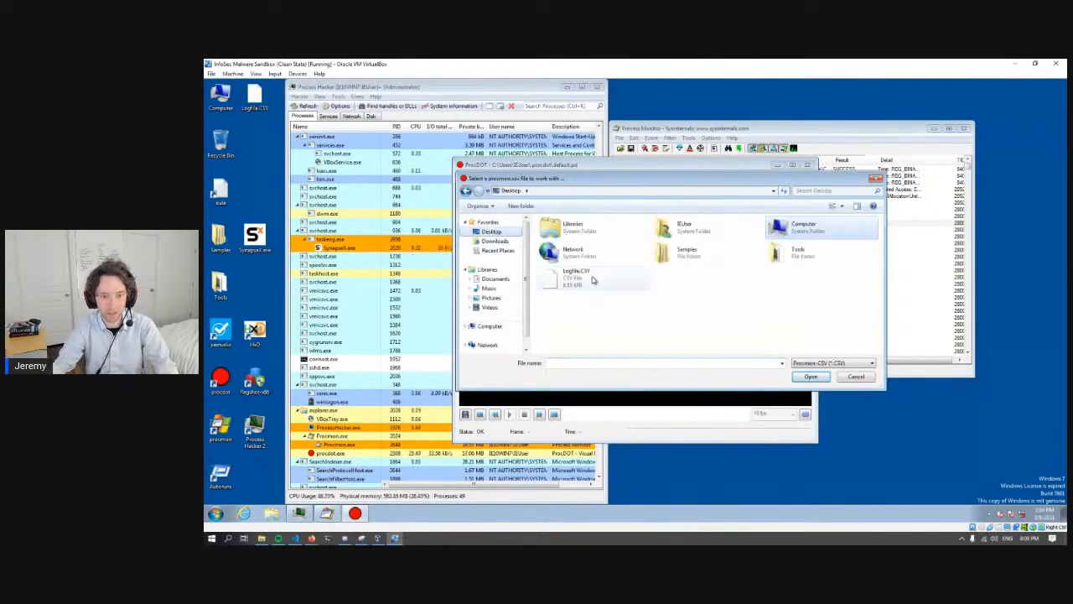
{"action": "double_click", "coordinate": [592, 280]}
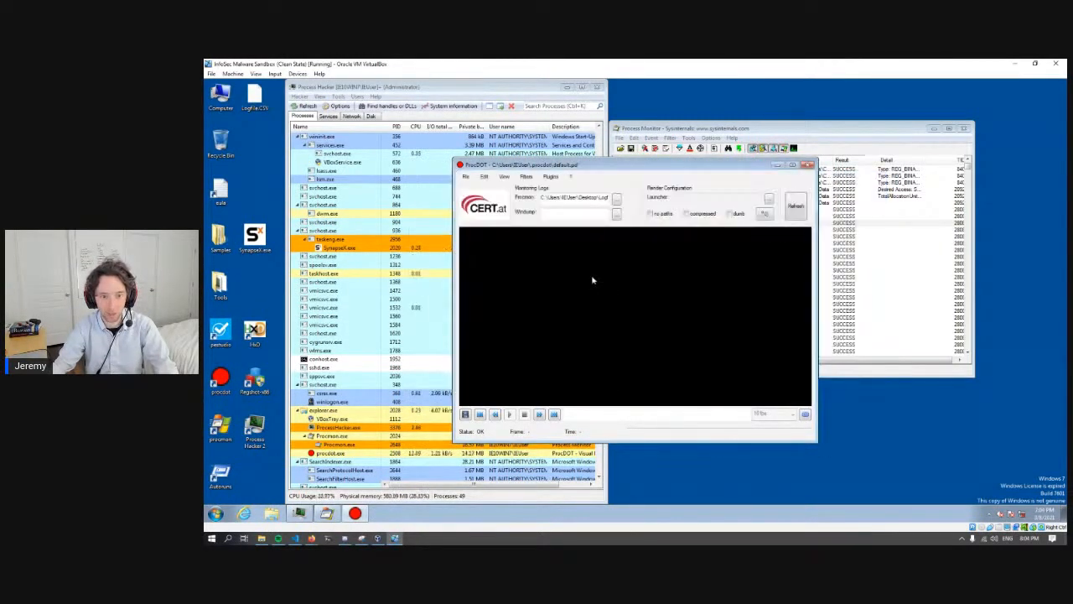
- Set the SynapseX.exe process with PID 2020 as the launcher and render the activity graph
{"action": "left_click", "coordinate": [768, 199]}
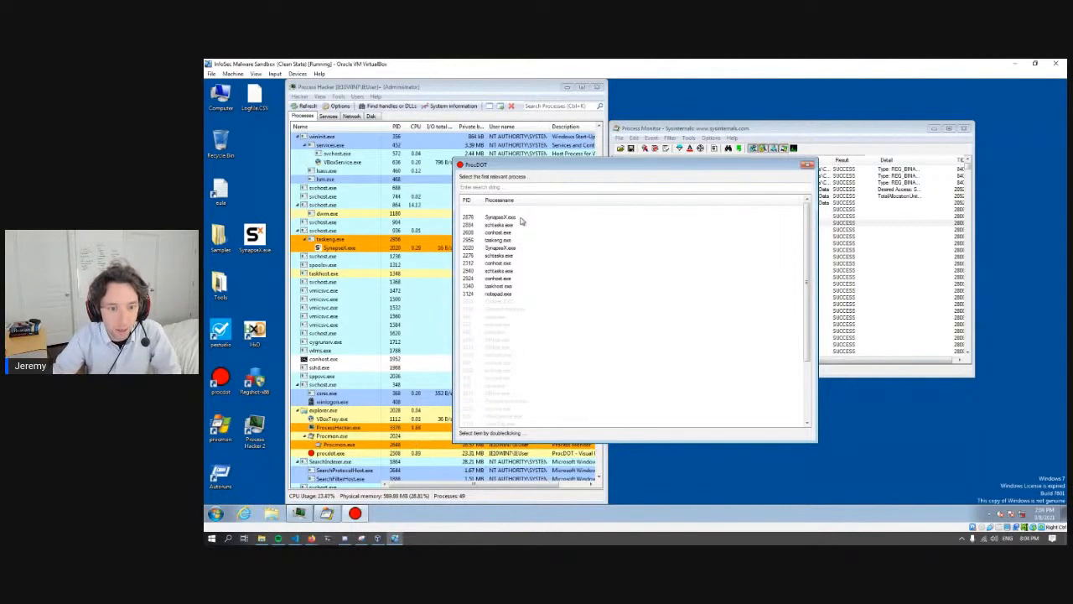
{"action": "left_click", "coordinate": [496, 218]}
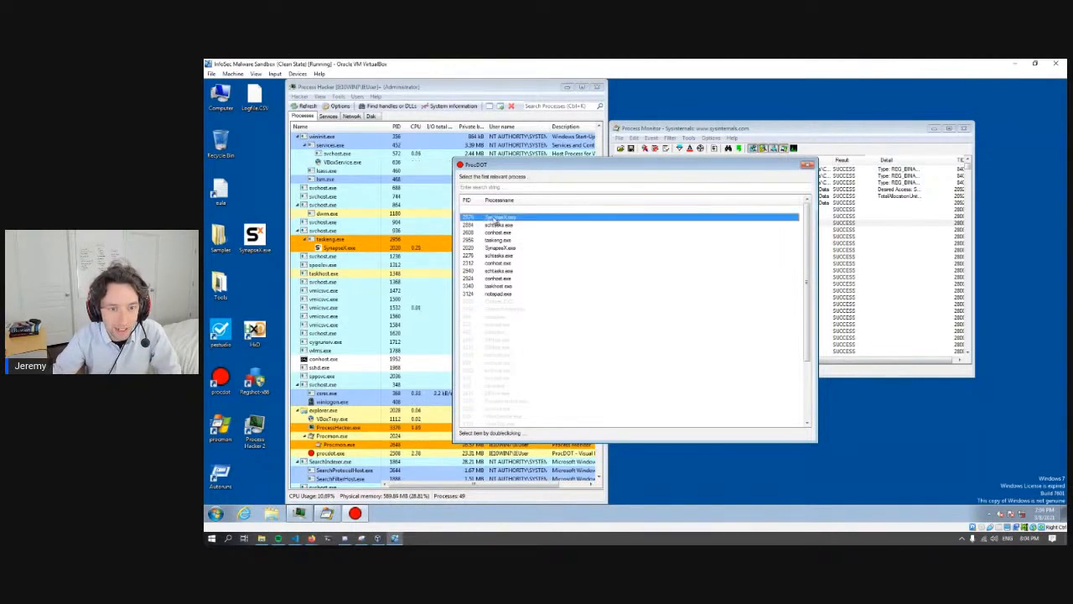
{"action": "left_click", "coordinate": [502, 249]}
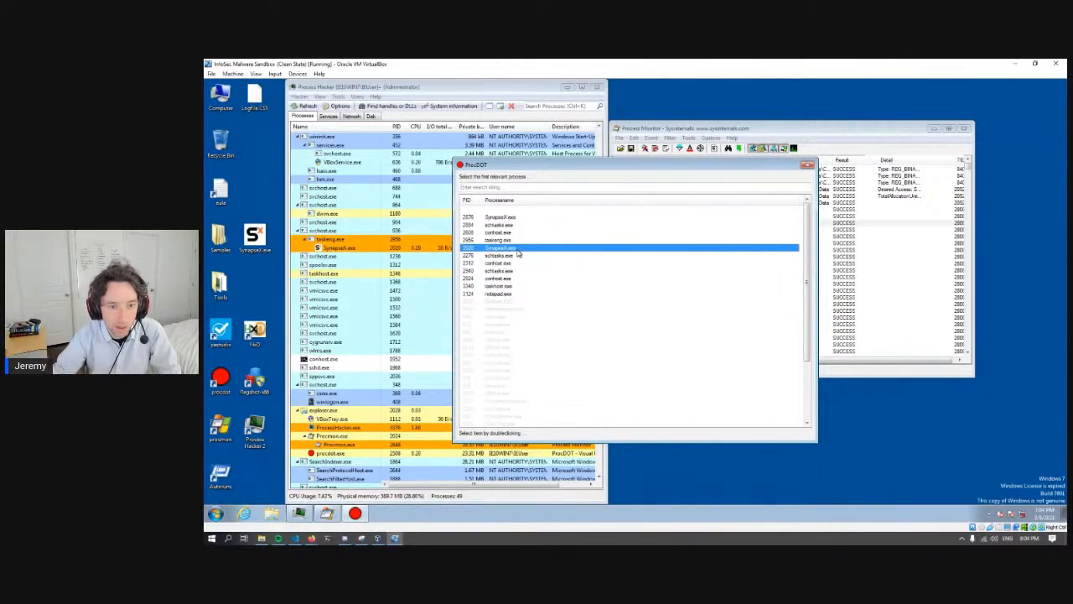
{"action": "double_click", "coordinate": [518, 254]}
{"action": "left_click", "coordinate": [793, 205]}
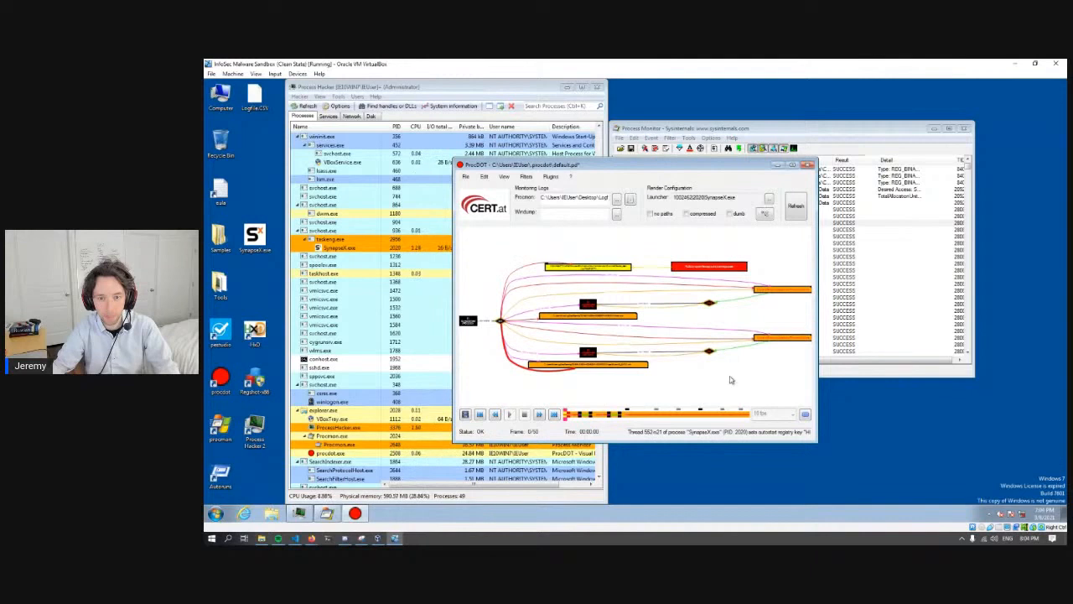
- Maximize ProcDOT and examine the processes and files linked to SynapseX.exe thread 552 in the graph
{"action": "left_click_drag", "start_coordinate": [818, 442], "coordinate": [997, 498]}
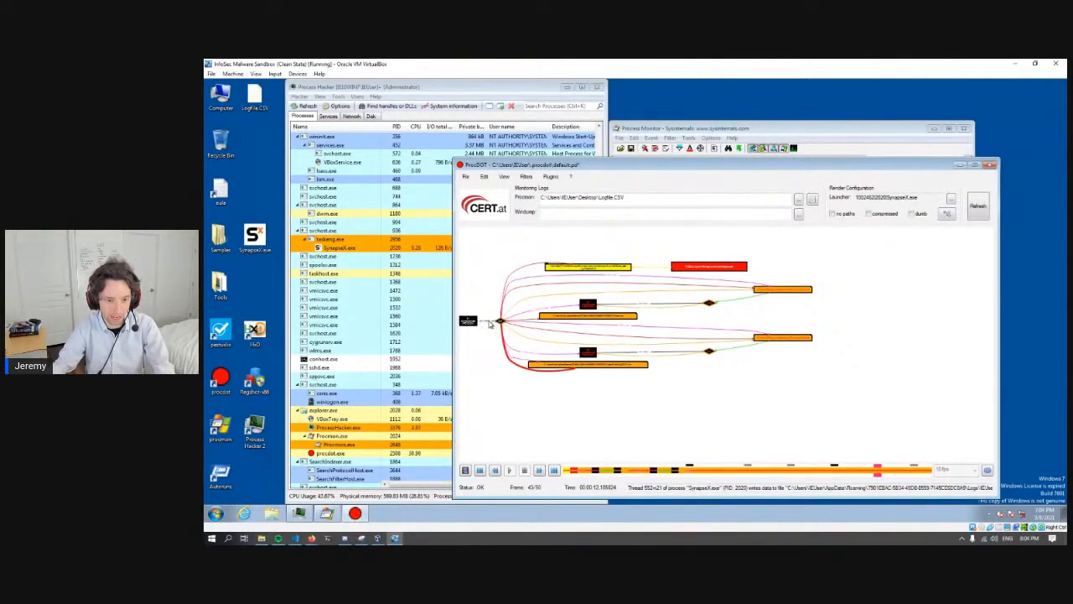
{"action": "scroll", "coordinate": [472, 321], "scroll_direction": "up", "scroll_amount": 4}
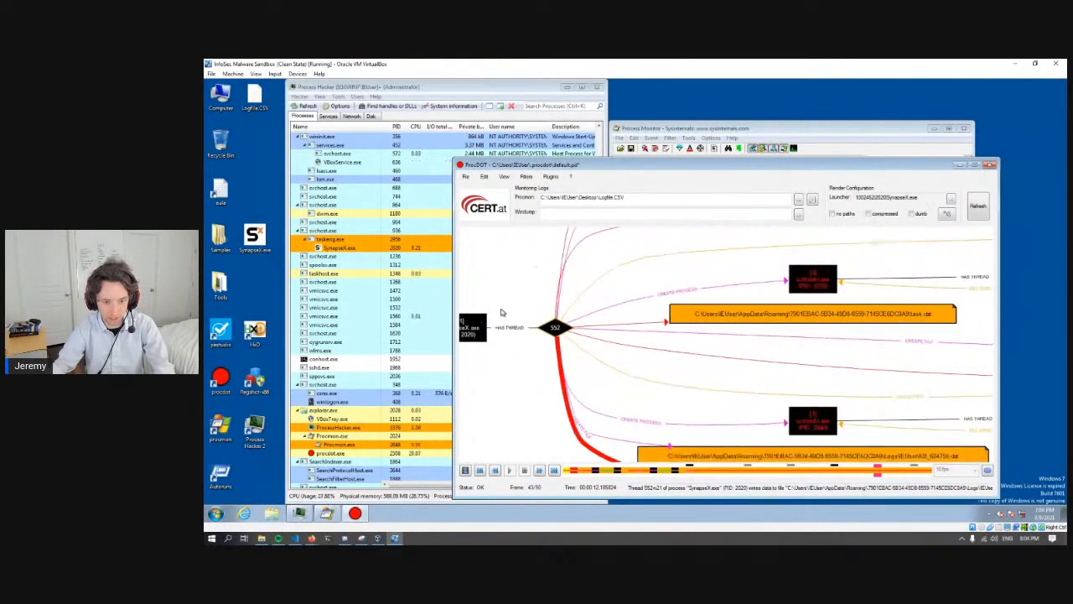
{"action": "left_click_drag", "start_coordinate": [534, 303], "coordinate": [549, 337]}
{"action": "left_click_drag", "start_coordinate": [797, 307], "coordinate": [554, 379]}
{"action": "left_click", "coordinate": [974, 166]}
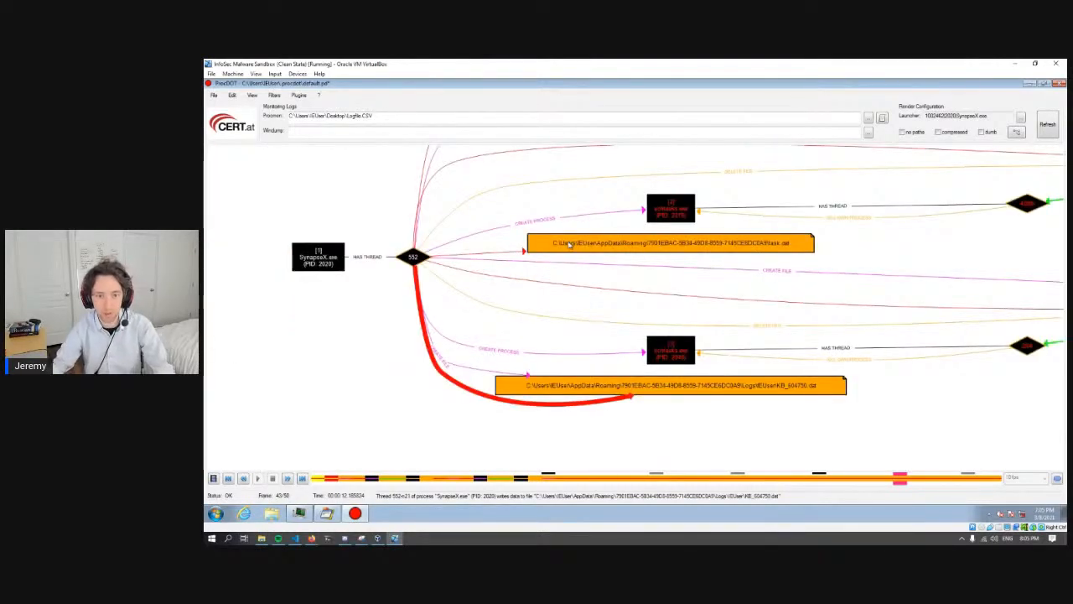
{"action": "left_click", "coordinate": [261, 537]}
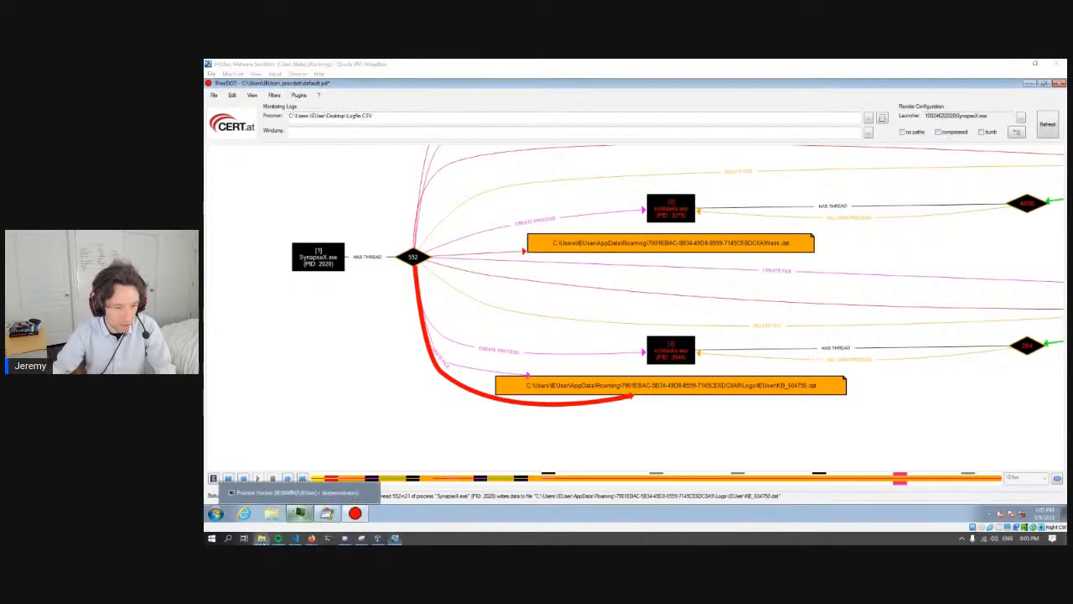
{"action": "left_click", "coordinate": [352, 325]}
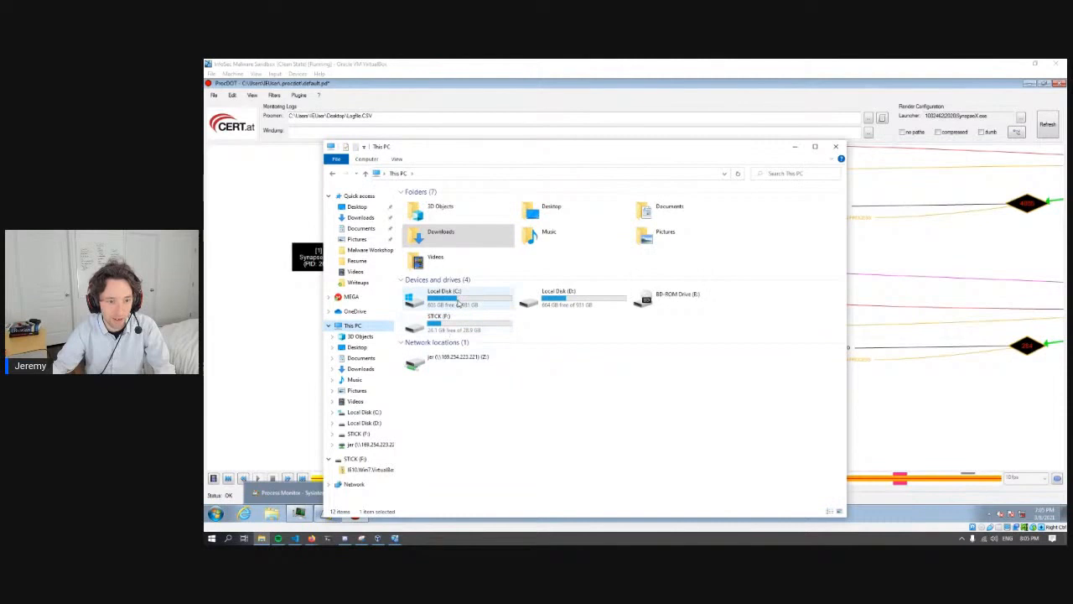
{"action": "left_click", "coordinate": [310, 489]}
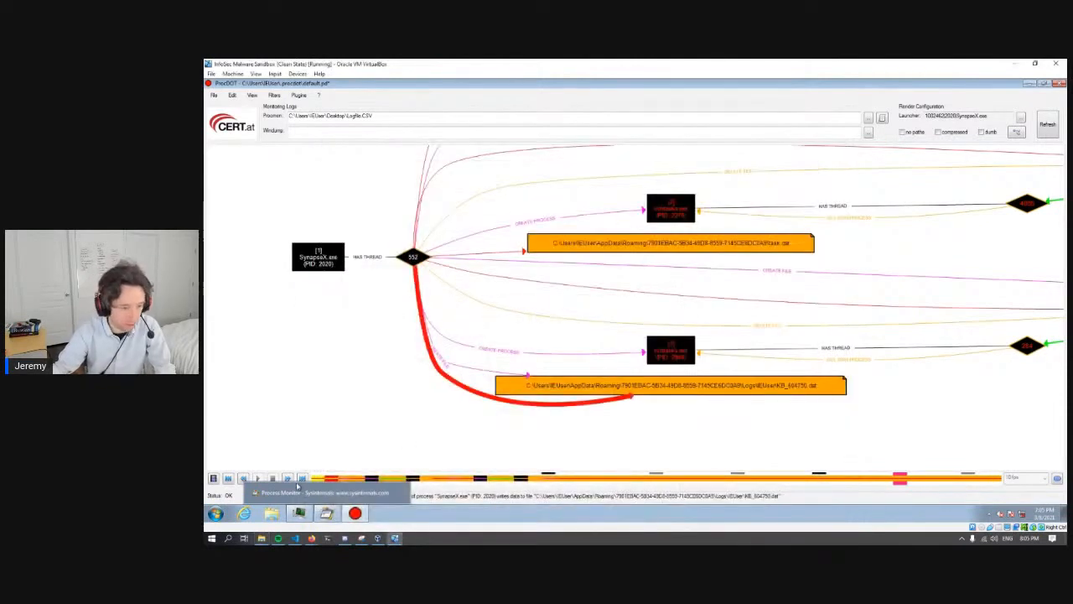
- Open the folder starting with 7901EBAC under C:\Users\IEUser\AppData\Roaming in the sandbox's Windows Explorer
{"action": "left_click", "coordinate": [271, 513]}
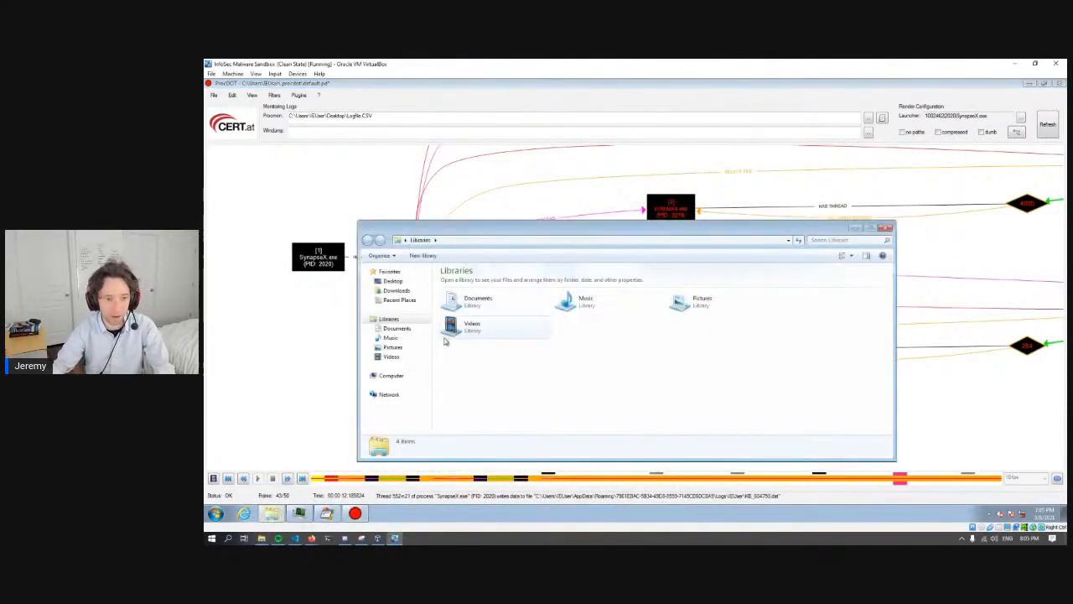
{"action": "left_click", "coordinate": [391, 375]}
{"action": "left_click_drag", "start_coordinate": [624, 234], "coordinate": [682, 264]}
{"action": "double_click", "coordinate": [535, 321]}
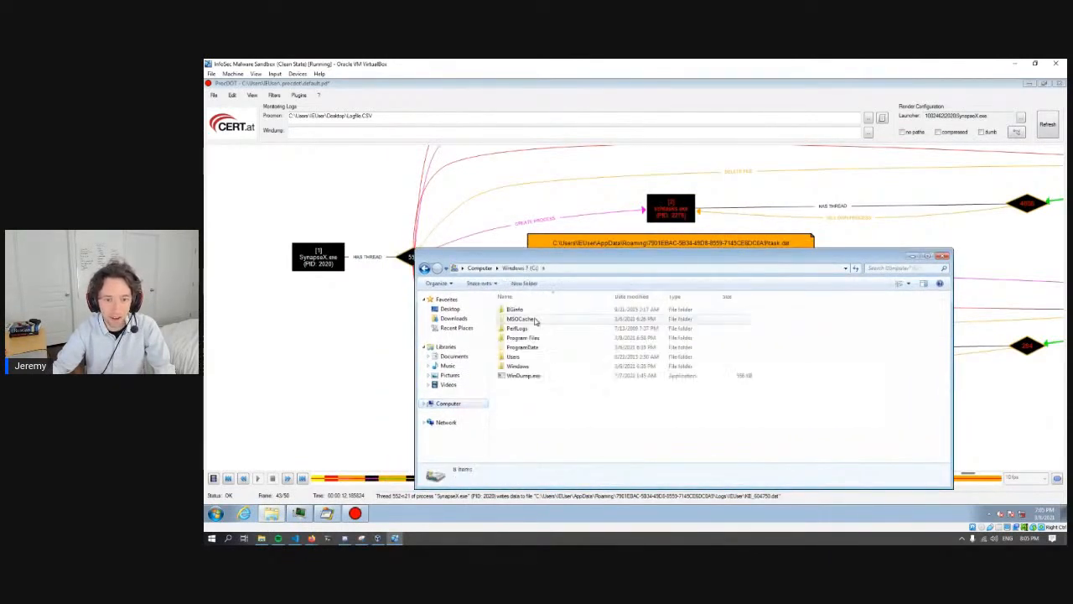
{"action": "double_click", "coordinate": [515, 356]}
{"action": "double_click", "coordinate": [522, 321]}
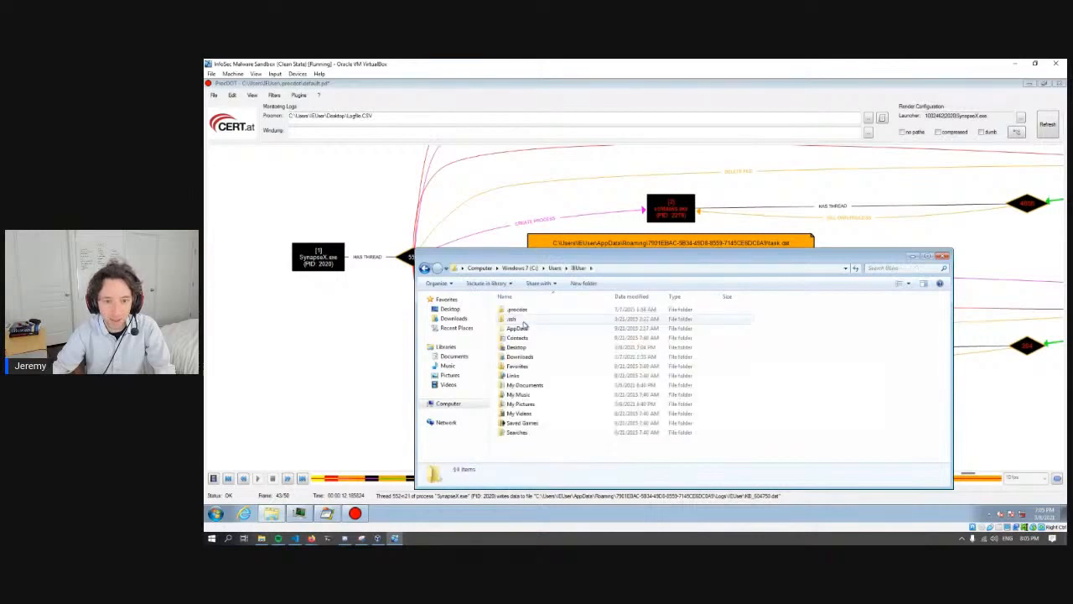
{"action": "left_click", "coordinate": [529, 329]}
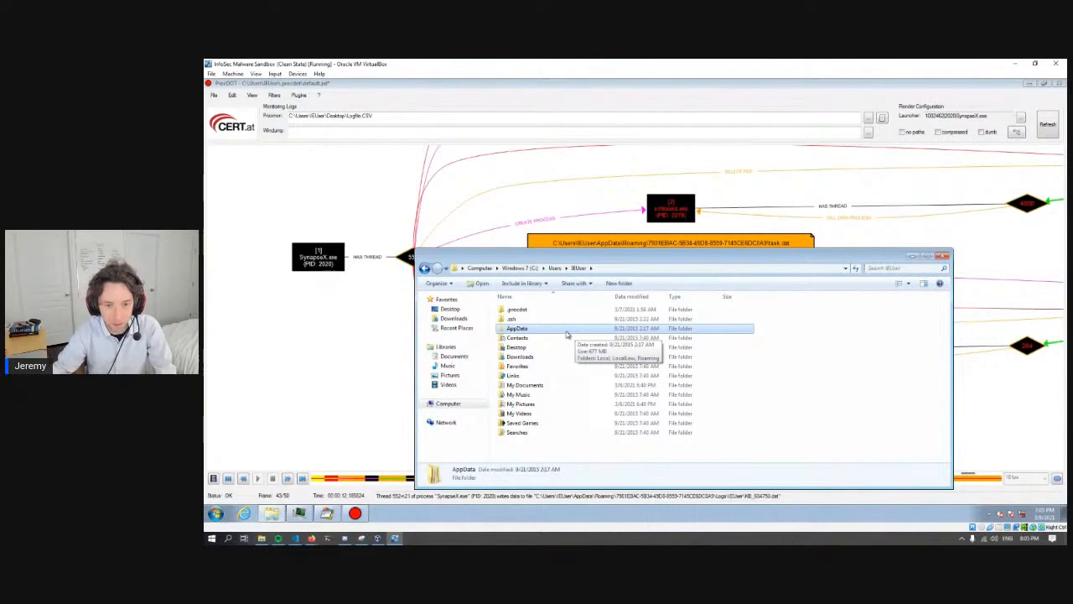
{"action": "double_click", "coordinate": [567, 331]}
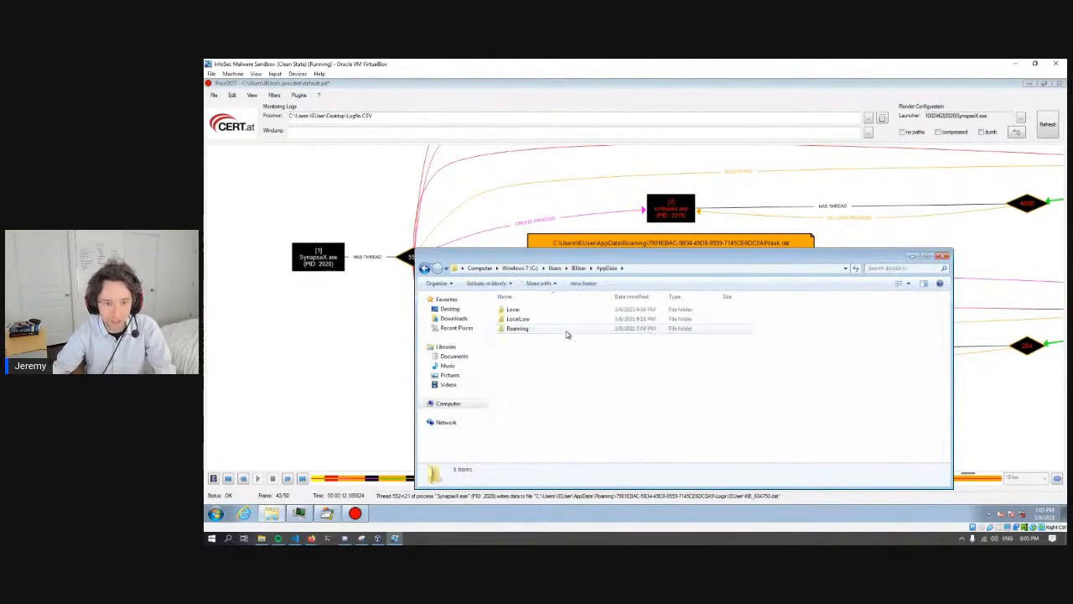
{"action": "double_click", "coordinate": [526, 333]}
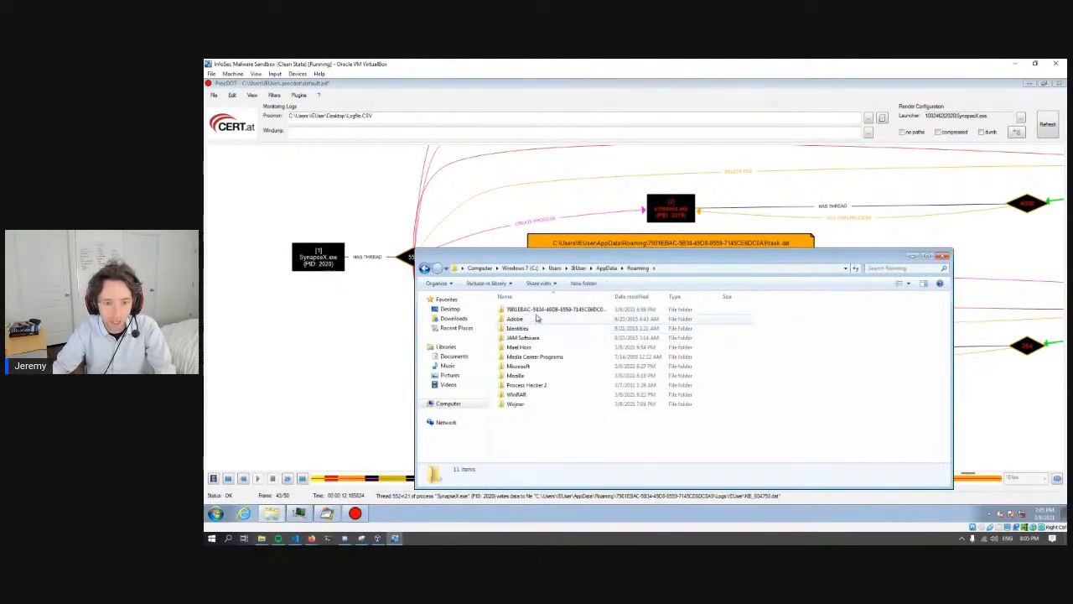
{"action": "left_click", "coordinate": [540, 311]}
{"action": "double_click", "coordinate": [543, 310]}
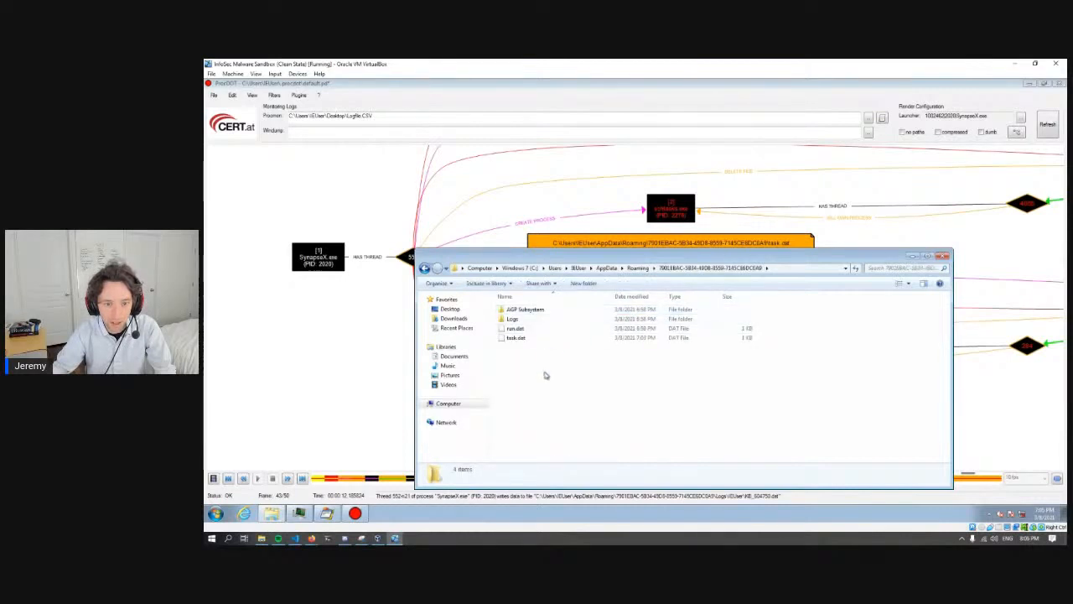
- Select run.dat and minimize ProcDOT, Process Hacker and Process Monitor to expose the desktop shortcuts
{"action": "left_click", "coordinate": [535, 311]}
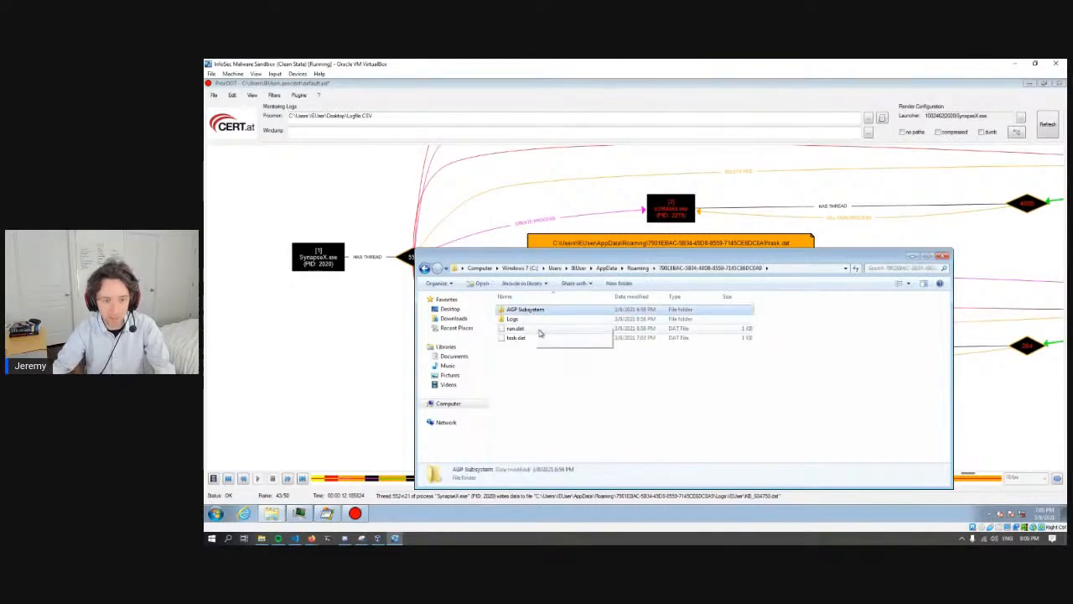
{"action": "left_click", "coordinate": [516, 327]}
{"action": "left_click", "coordinate": [1029, 83]}
{"action": "left_click", "coordinate": [572, 87]}
{"action": "left_click", "coordinate": [934, 128]}
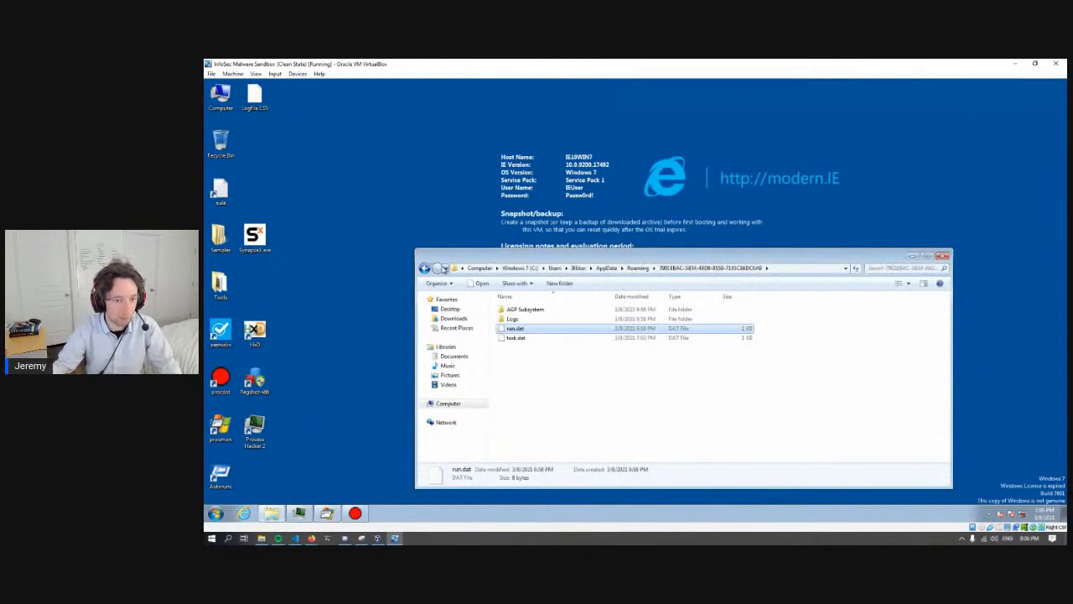
- Open run.dat in HxD, examine its bytes and decoded text, and close the hex editor
{"action": "left_click", "coordinate": [544, 359]}
{"action": "left_click", "coordinate": [541, 330]}
{"action": "left_click_drag", "start_coordinate": [560, 333], "coordinate": [256, 331]}
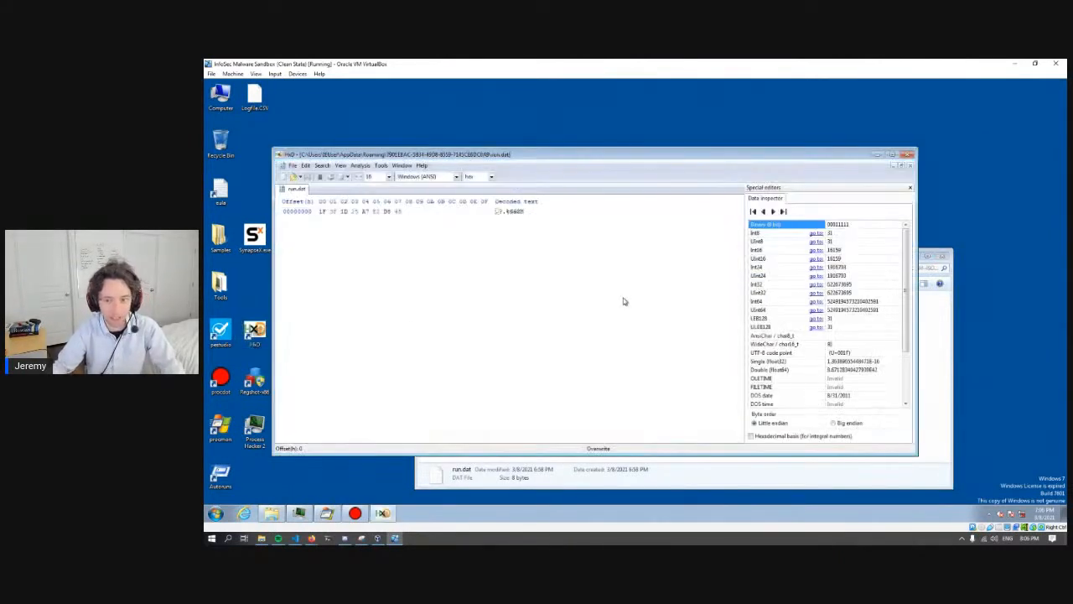
{"action": "left_click_drag", "start_coordinate": [524, 210], "coordinate": [495, 211]}
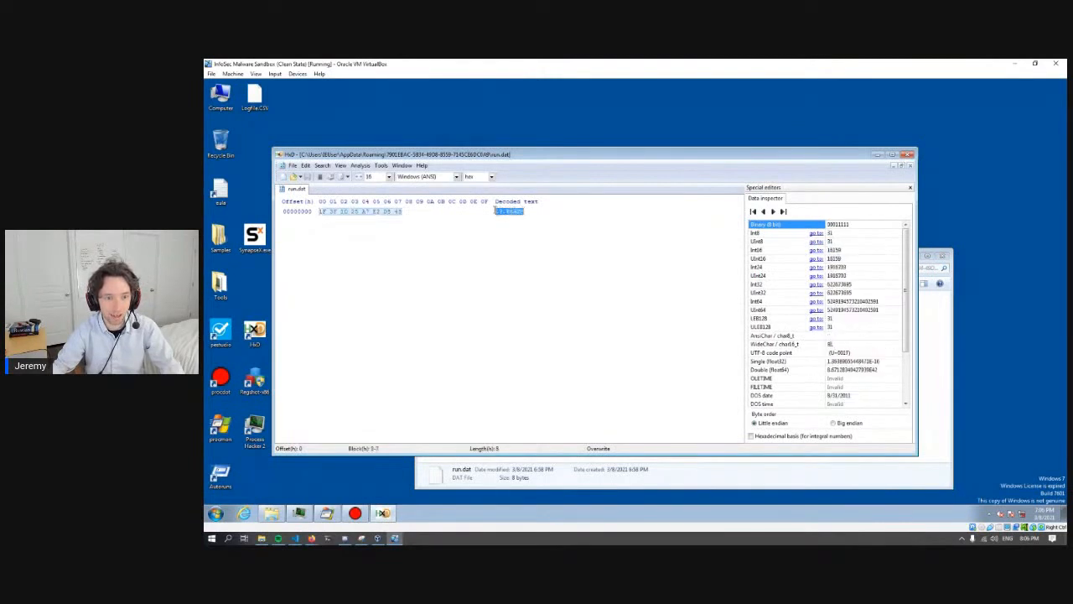
{"action": "left_click", "coordinate": [548, 221]}
{"action": "left_click", "coordinate": [907, 154]}
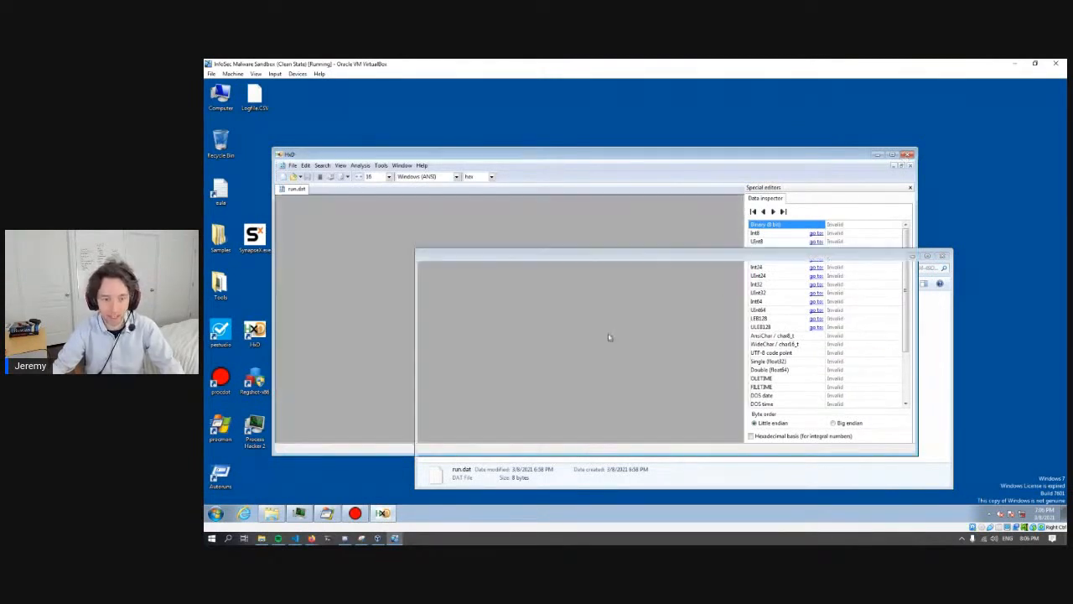
- Open task.dat in HxD, examine the path in its decoded text, and close the hex editor
{"action": "left_click_drag", "start_coordinate": [516, 337], "coordinate": [256, 331]}
{"action": "left_click_drag", "start_coordinate": [503, 212], "coordinate": [534, 226]}
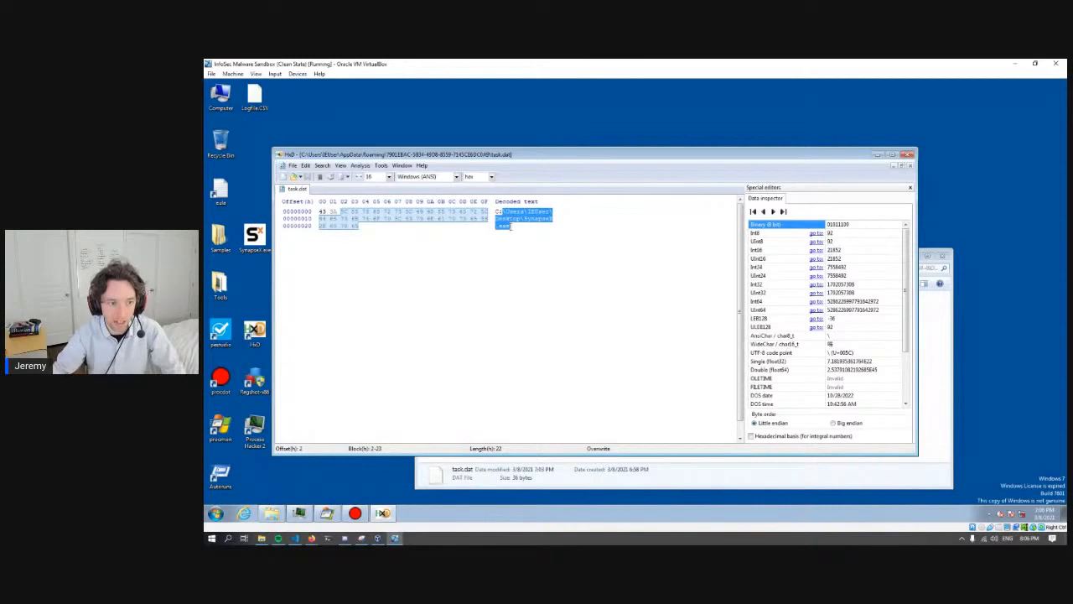
{"action": "left_click", "coordinate": [518, 227]}
{"action": "left_click", "coordinate": [909, 154]}
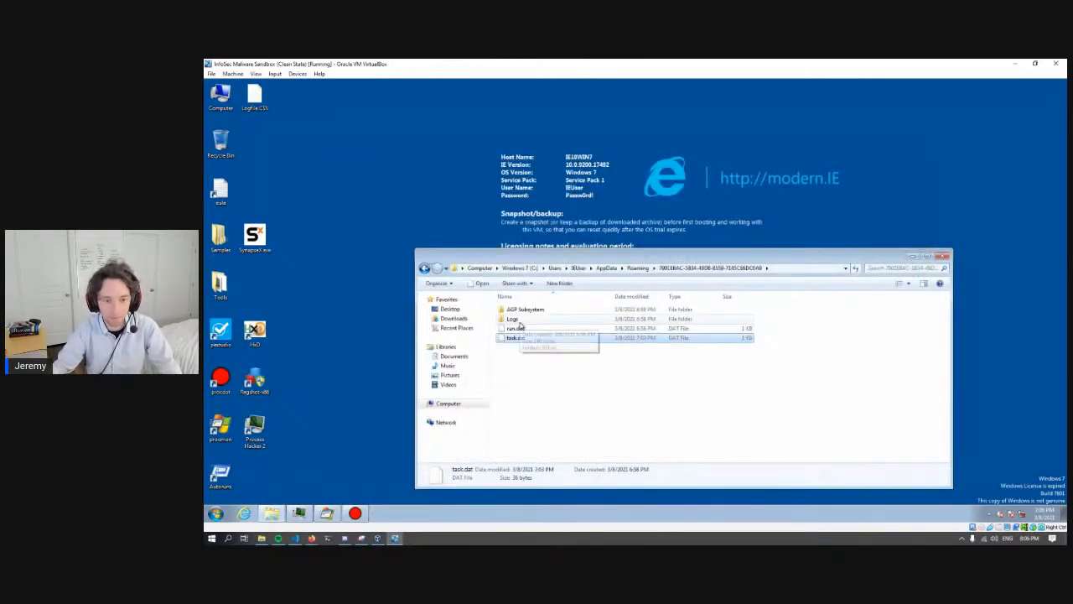
- Open the Logs folder and its IEUser subfolder, then check the details of the KB DAT files inside
{"action": "double_click", "coordinate": [518, 320]}
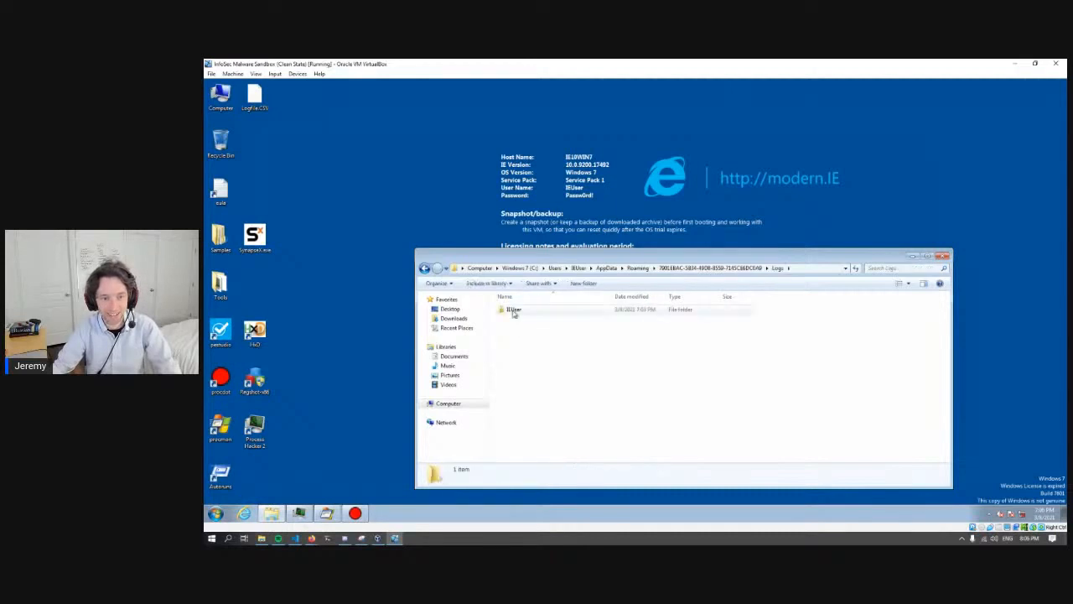
{"action": "double_click", "coordinate": [514, 310]}
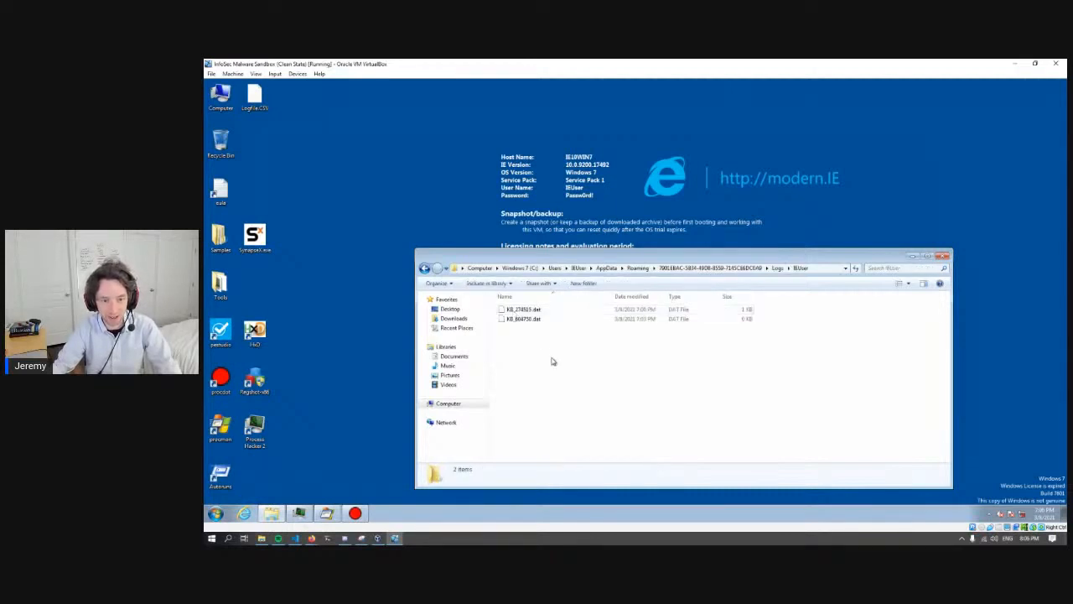
{"action": "left_click", "coordinate": [529, 310]}
{"action": "left_click", "coordinate": [537, 319]}
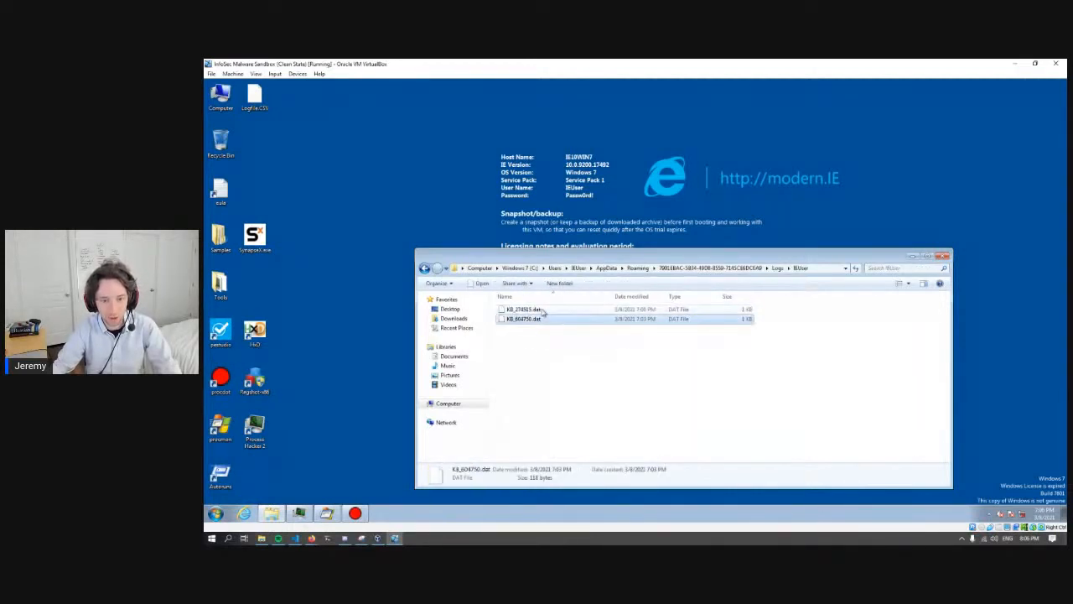
- Open KB_274515.dat in HxD, examine the logged text in its decoded view, and close the hex editor
{"action": "left_click", "coordinate": [547, 309]}
{"action": "left_click_drag", "start_coordinate": [547, 309], "coordinate": [253, 335]}
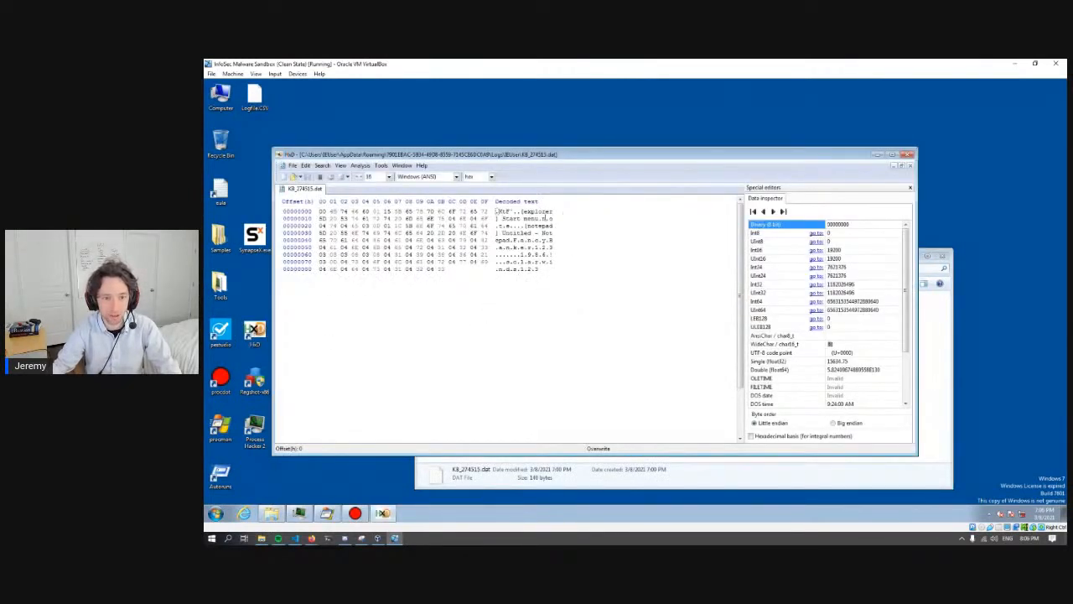
{"action": "left_click_drag", "start_coordinate": [529, 212], "coordinate": [542, 272]}
{"action": "left_click", "coordinate": [523, 252]}
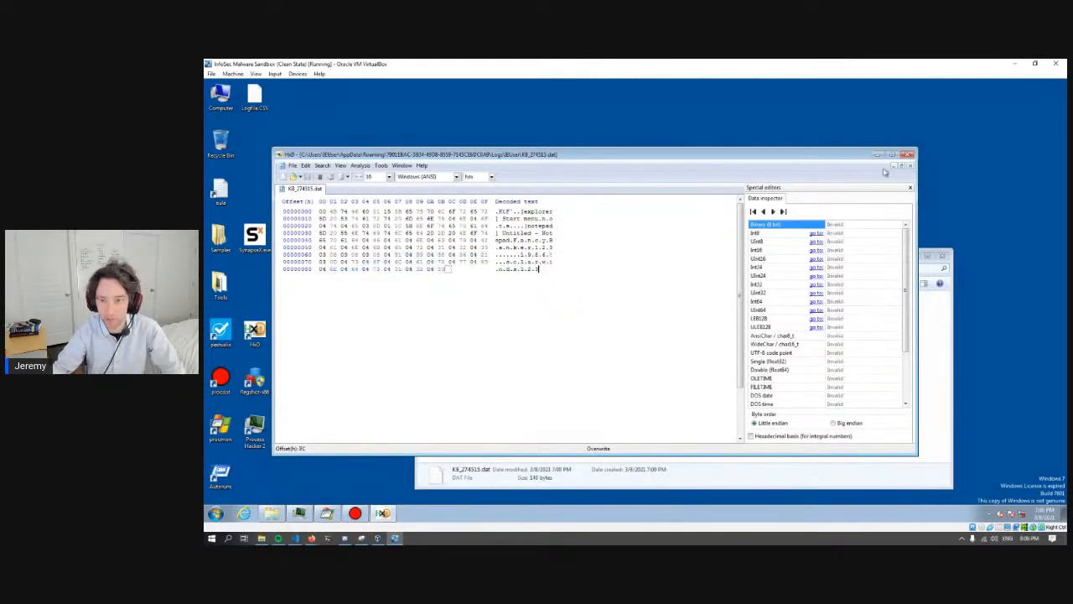
{"action": "left_click", "coordinate": [907, 154]}
- Open KB_604750.dat in HxD, examine the logged text in its decoded view, and close the hex editor
{"action": "left_click", "coordinate": [537, 320]}
{"action": "left_click_drag", "start_coordinate": [537, 320], "coordinate": [255, 329]}
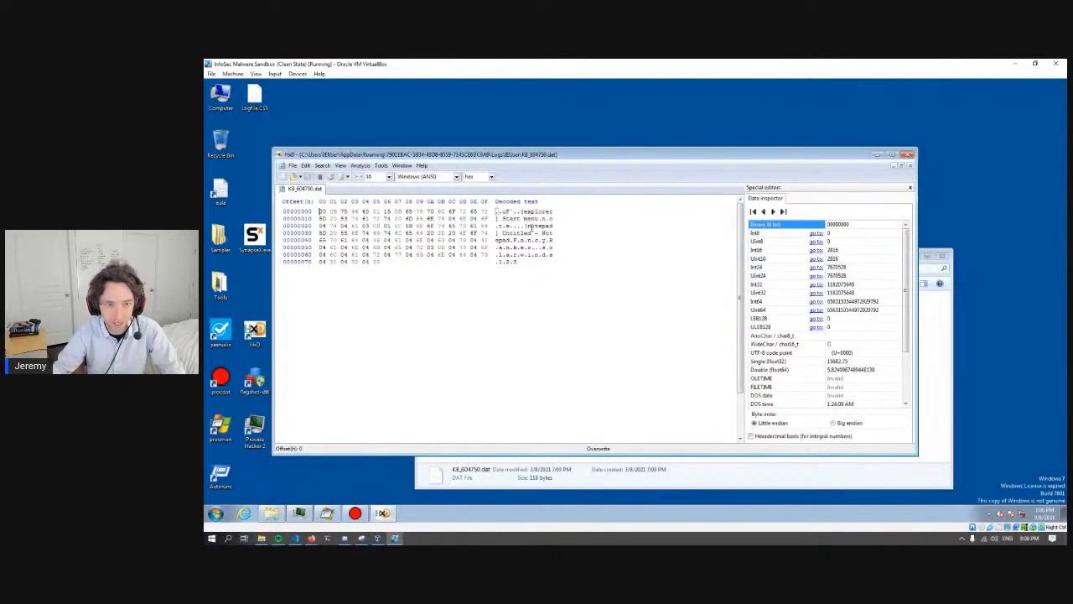
{"action": "left_click_drag", "start_coordinate": [503, 233], "coordinate": [522, 261]}
{"action": "left_click", "coordinate": [521, 262]}
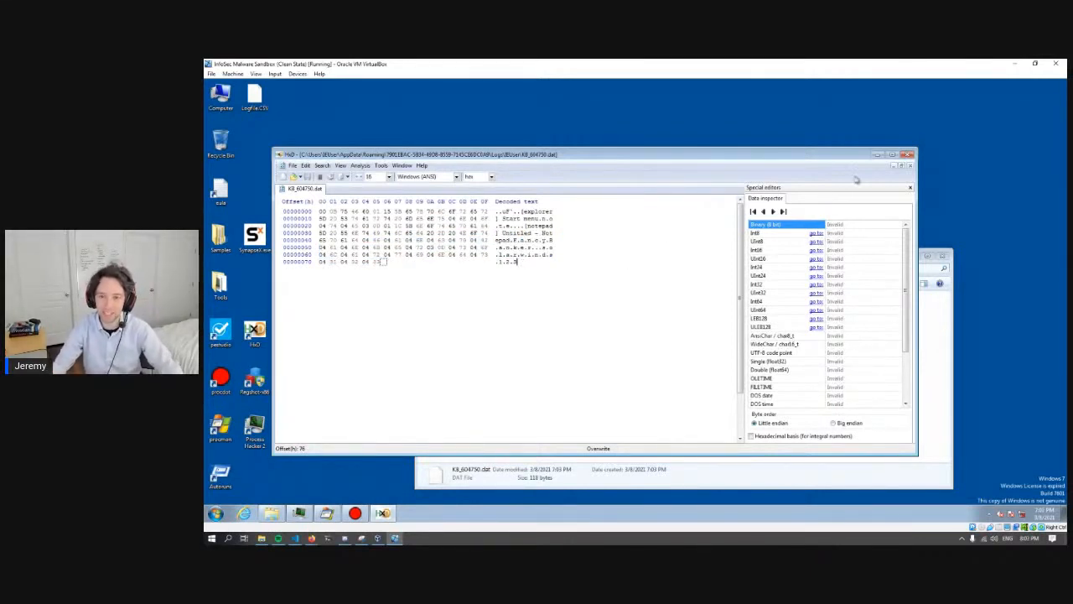
{"action": "left_click", "coordinate": [908, 154]}
{"action": "left_click", "coordinate": [629, 369]}
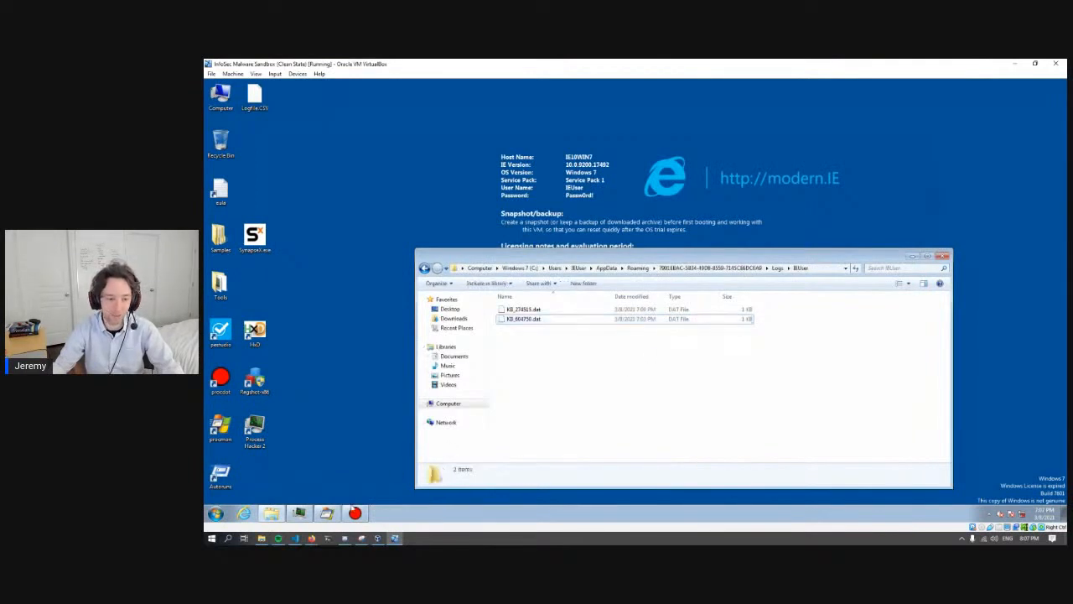
- Switch to ProcDOT and examine the SynapseX.exe graph around the dropped DAT files, schtasks.exe processes, temp files and autostart registry key
{"action": "left_click", "coordinate": [355, 511]}
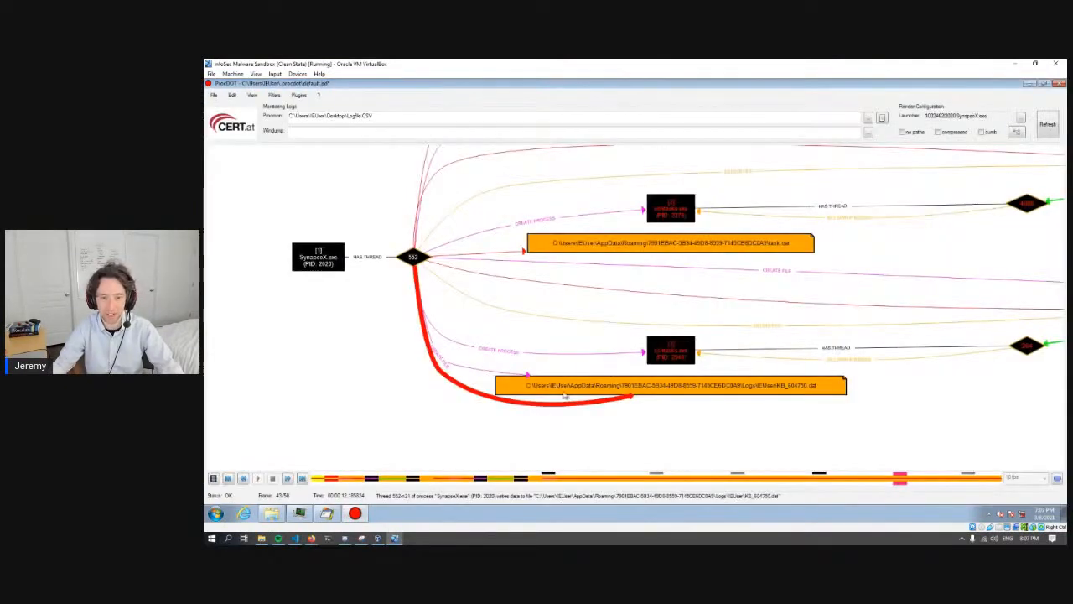
{"action": "left_click_drag", "start_coordinate": [683, 296], "coordinate": [630, 311]}
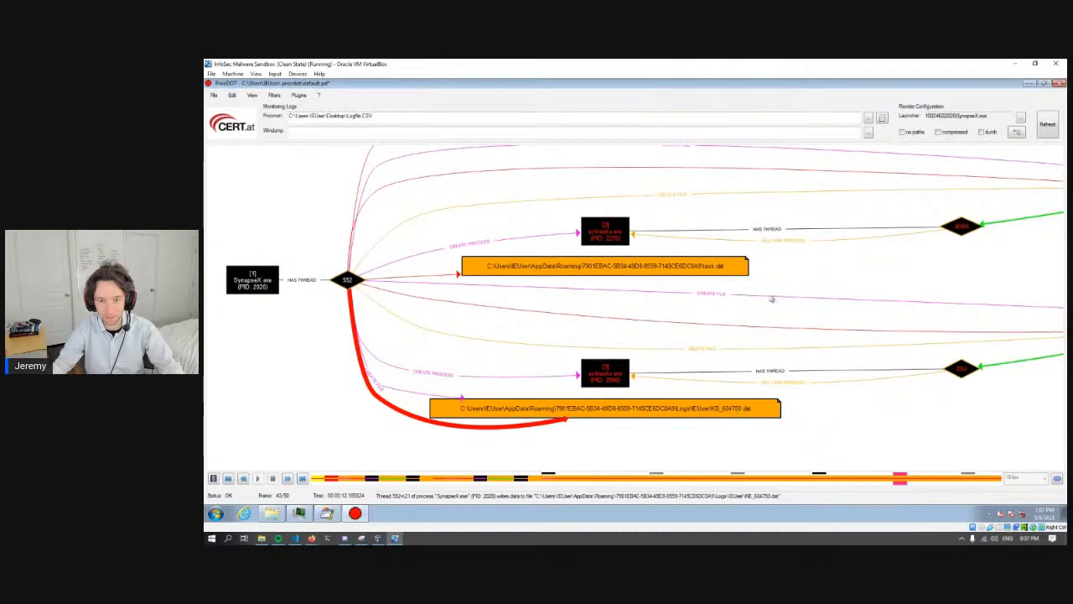
{"action": "left_click", "coordinate": [721, 273]}
{"action": "left_click_drag", "start_coordinate": [865, 271], "coordinate": [822, 276]}
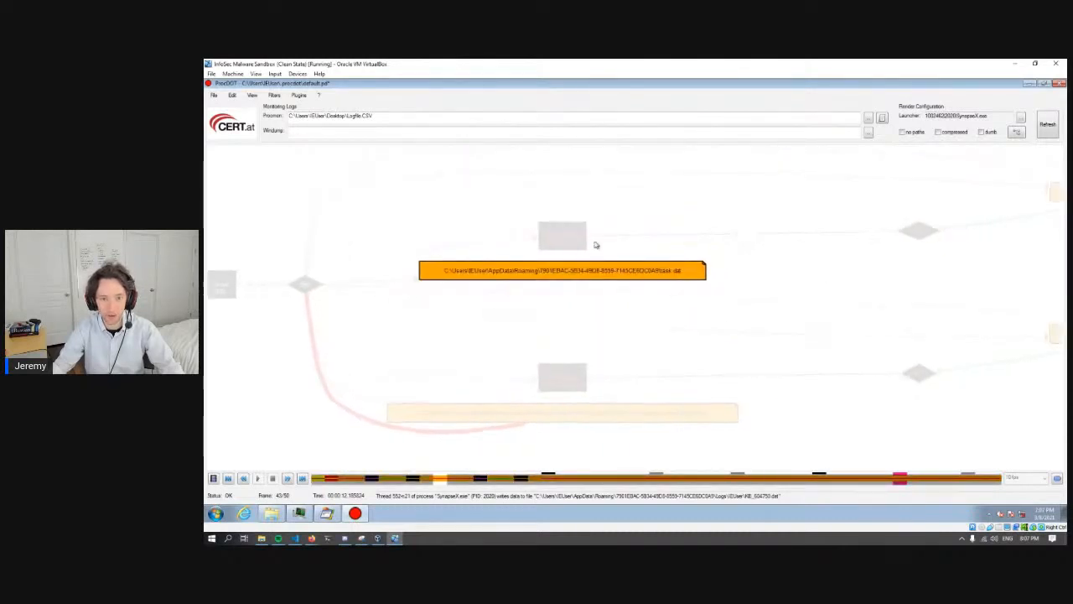
{"action": "left_click_drag", "start_coordinate": [632, 315], "coordinate": [598, 313]}
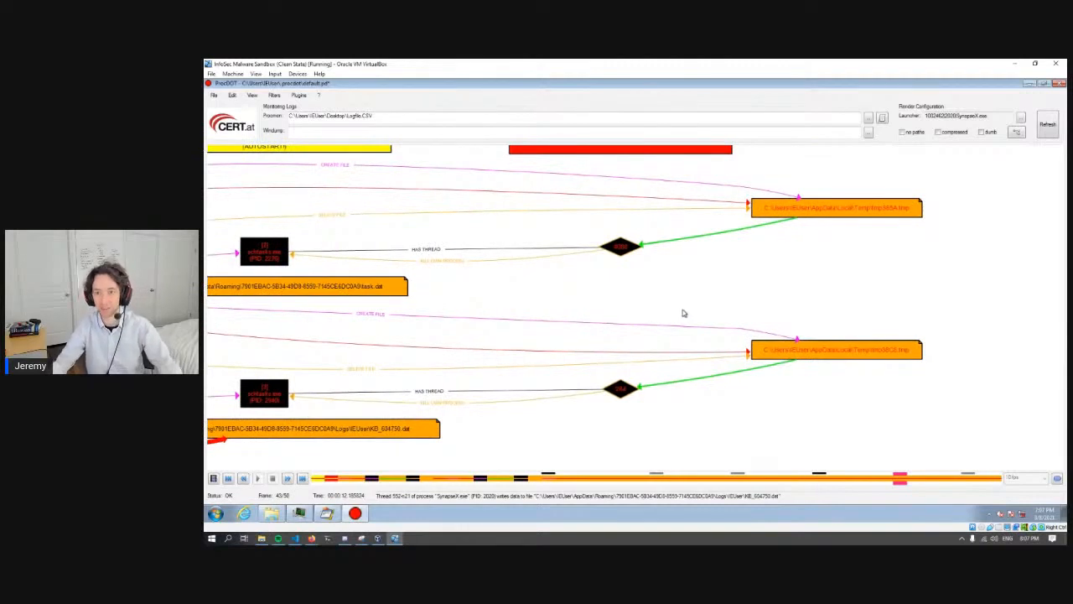
{"action": "left_click_drag", "start_coordinate": [699, 309], "coordinate": [777, 408]}
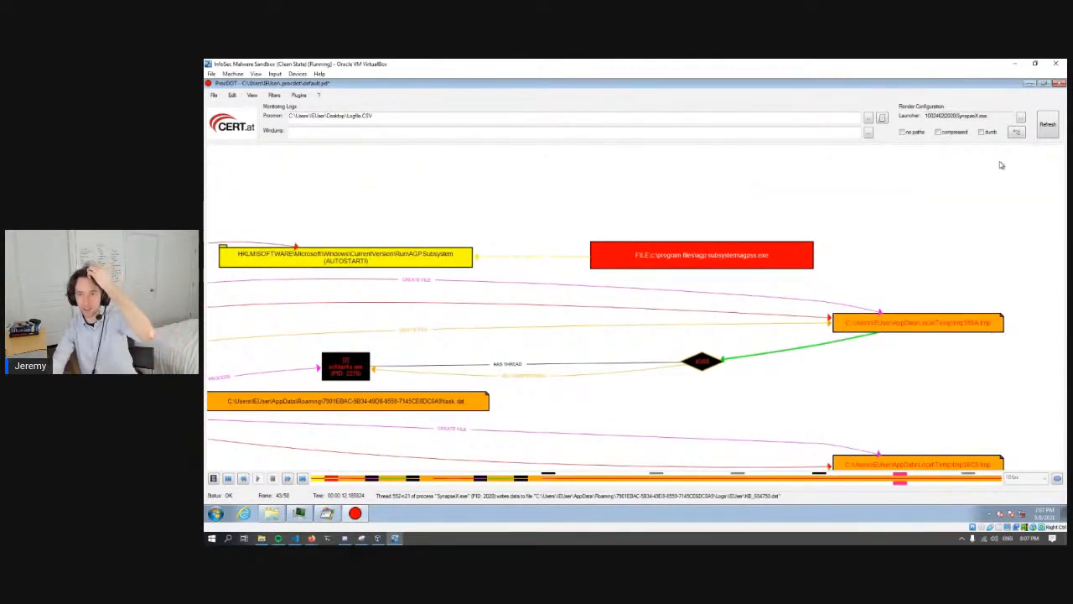
- Close ProcDOT without saving the session, and close Windows Explorer, Process Hacker and Process Monitor
{"action": "left_click", "coordinate": [1059, 86]}
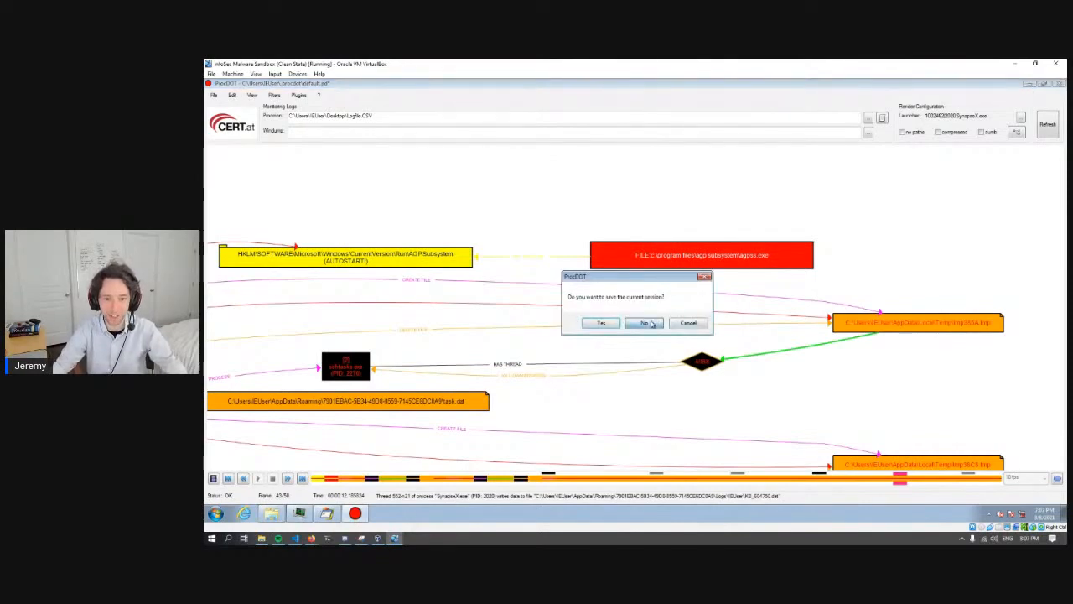
{"action": "left_click", "coordinate": [650, 324]}
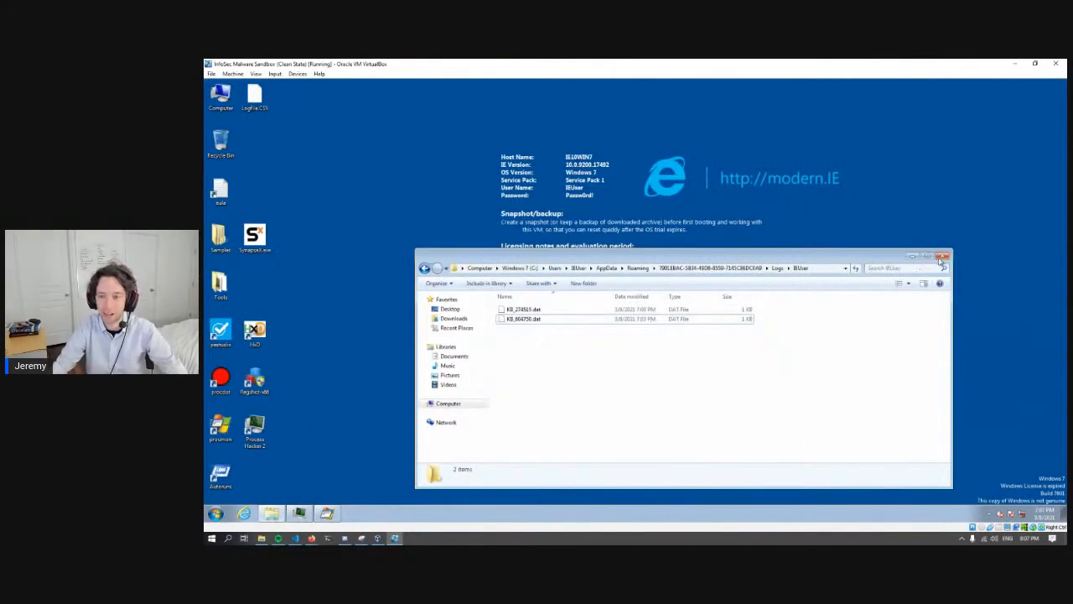
{"action": "left_click", "coordinate": [944, 250]}
{"action": "left_click", "coordinate": [326, 513]}
{"action": "left_click", "coordinate": [298, 513]}
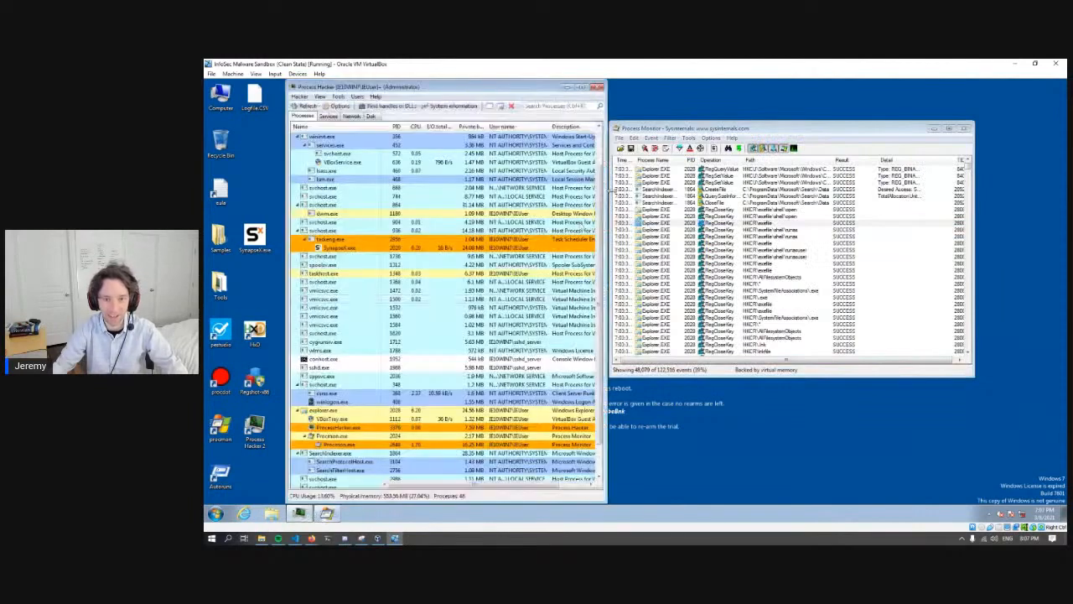
{"action": "left_click", "coordinate": [599, 87]}
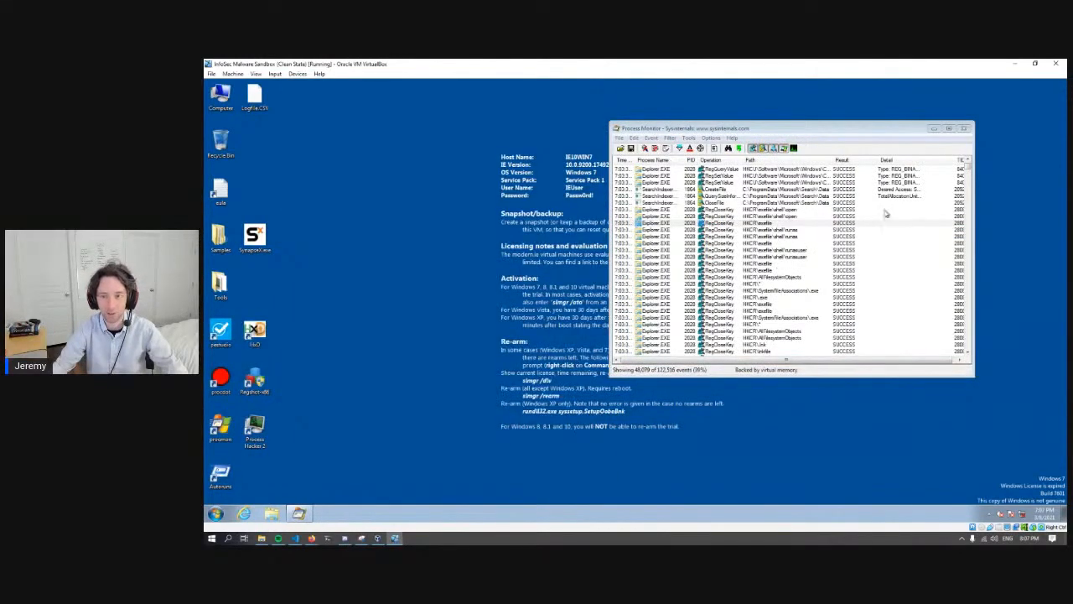
{"action": "left_click", "coordinate": [964, 128]}
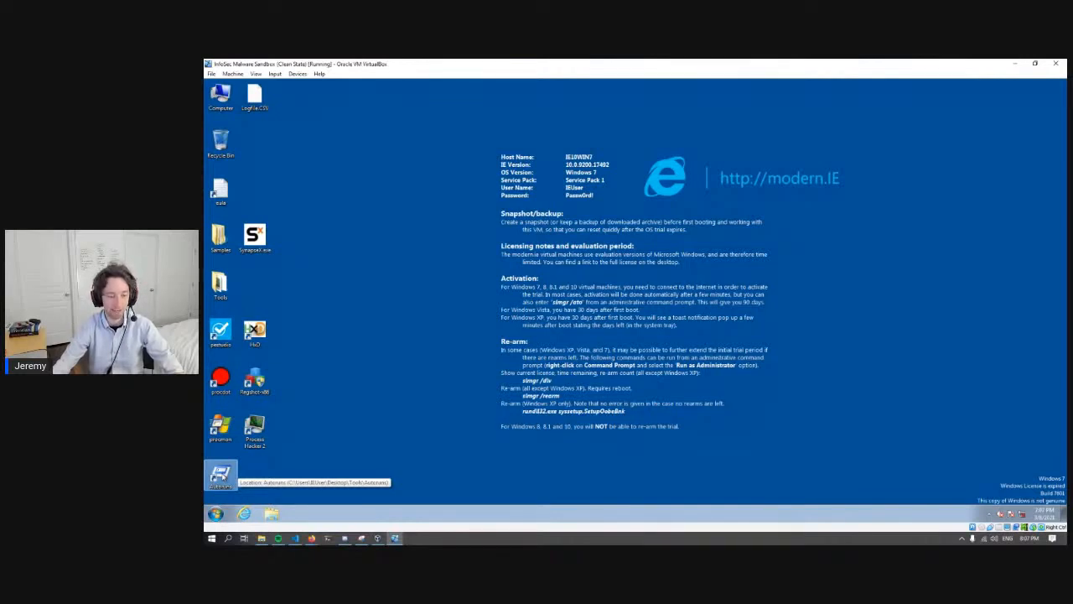
- Launch Autoruns in the sandbox, accept its license agreement, and move its window so it is fully on screen
{"action": "left_click", "coordinate": [221, 474]}
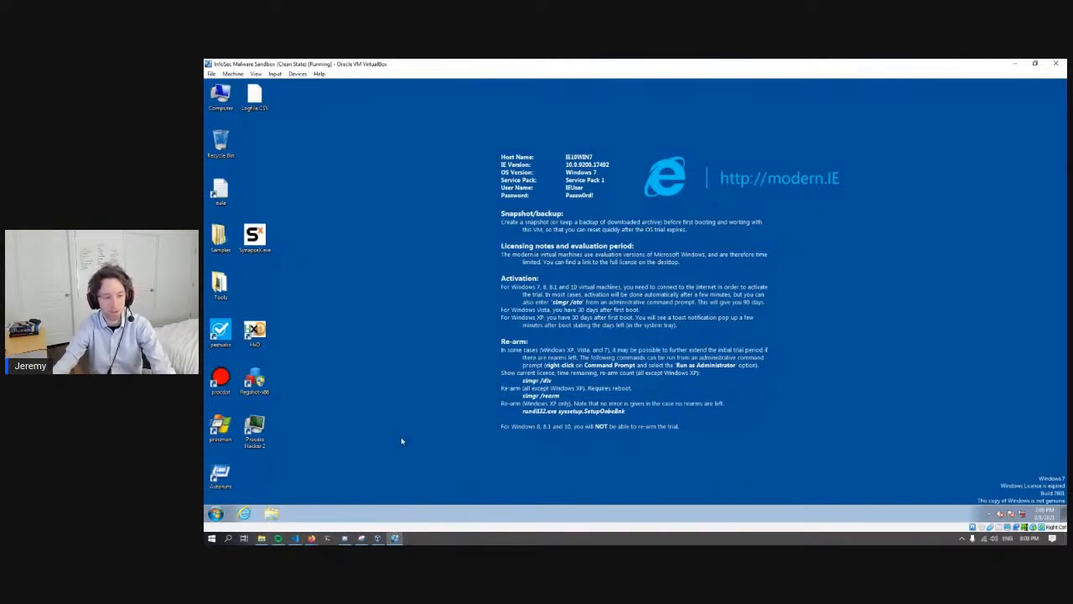
{"action": "double_click", "coordinate": [220, 474]}
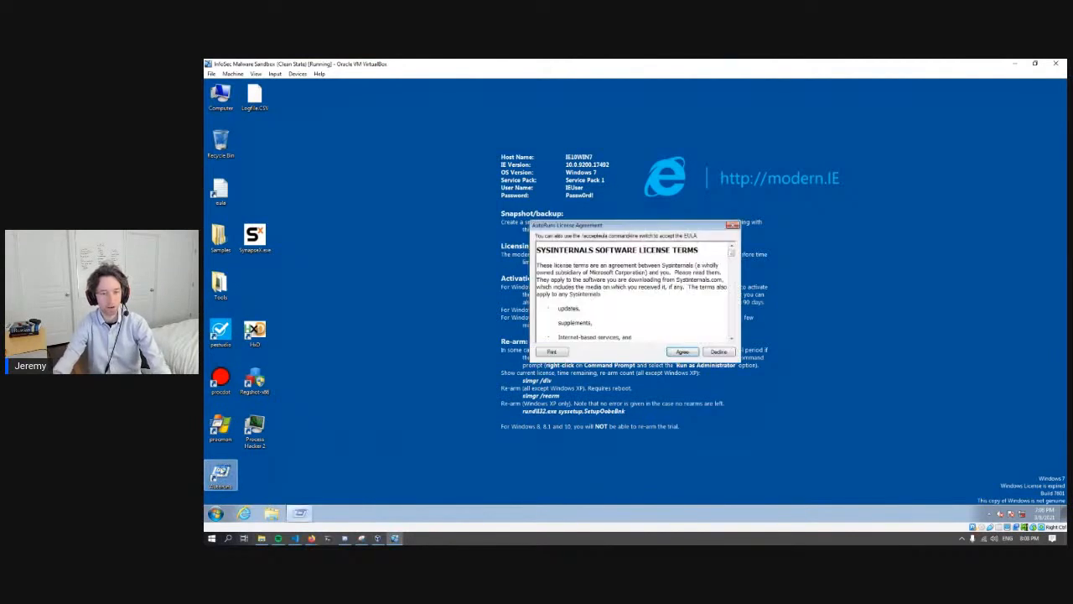
{"action": "left_click", "coordinate": [692, 352]}
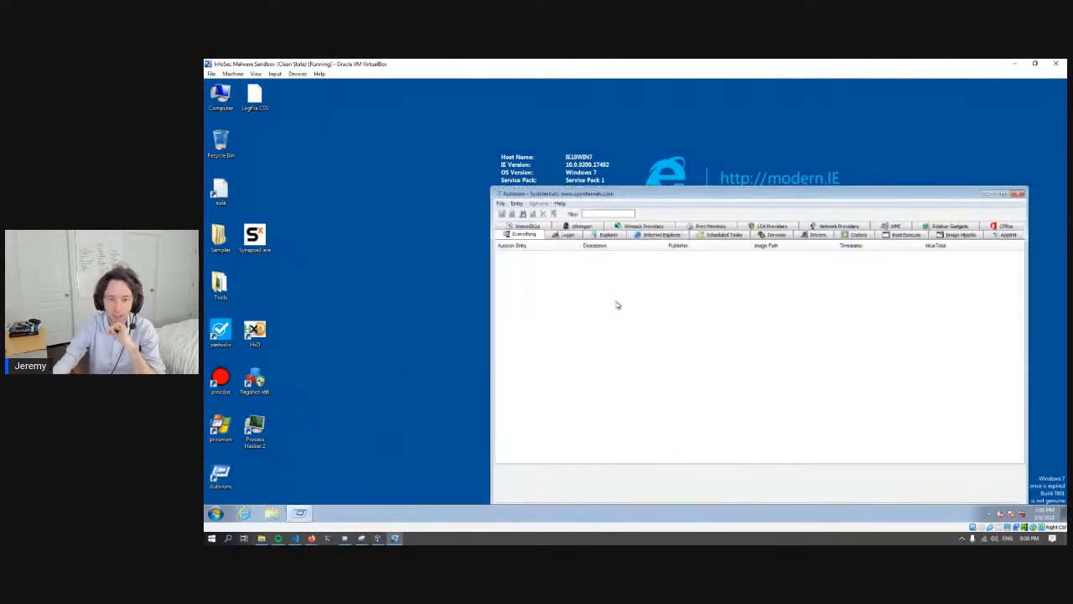
{"action": "left_click_drag", "start_coordinate": [628, 184], "coordinate": [635, 151]}
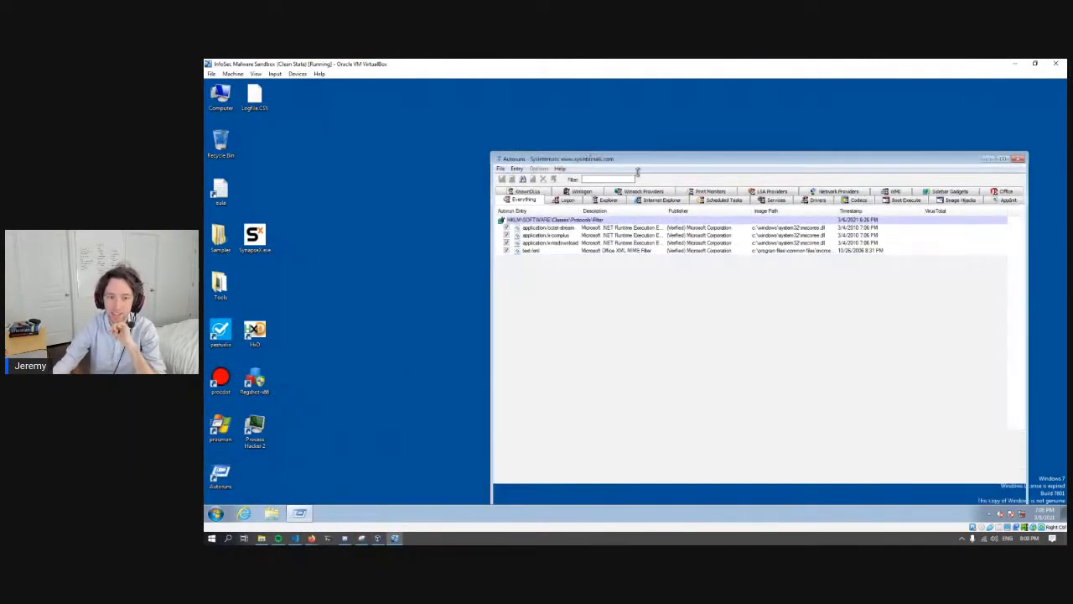
{"action": "left_click_drag", "start_coordinate": [647, 163], "coordinate": [541, 110]}
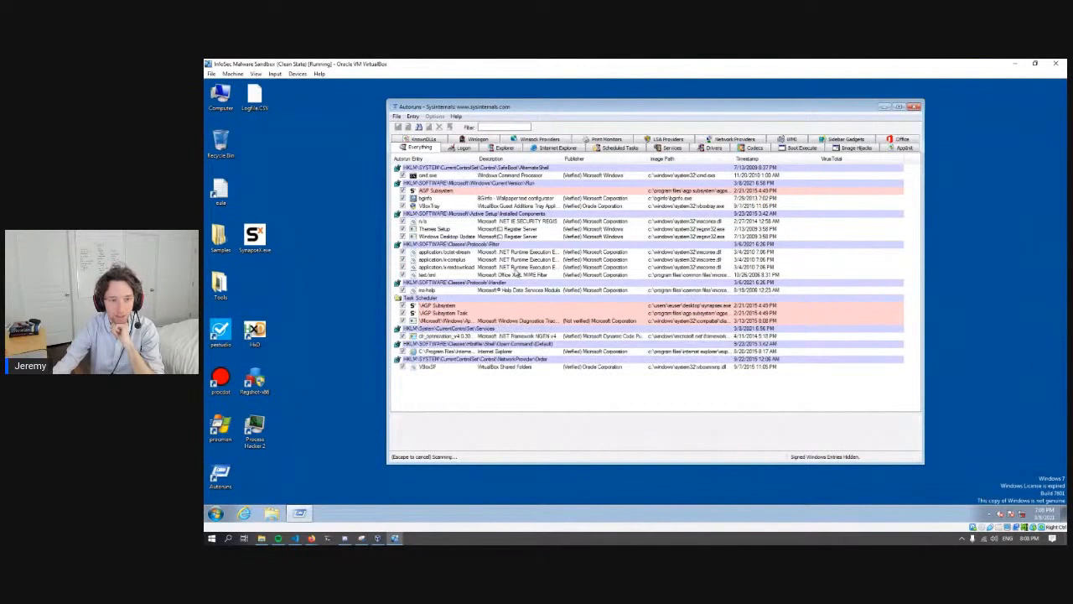
- Examine the image paths of the AGP Subsystem entries under the Run key and Task Scheduler in Autoruns
{"action": "left_click", "coordinate": [475, 192]}
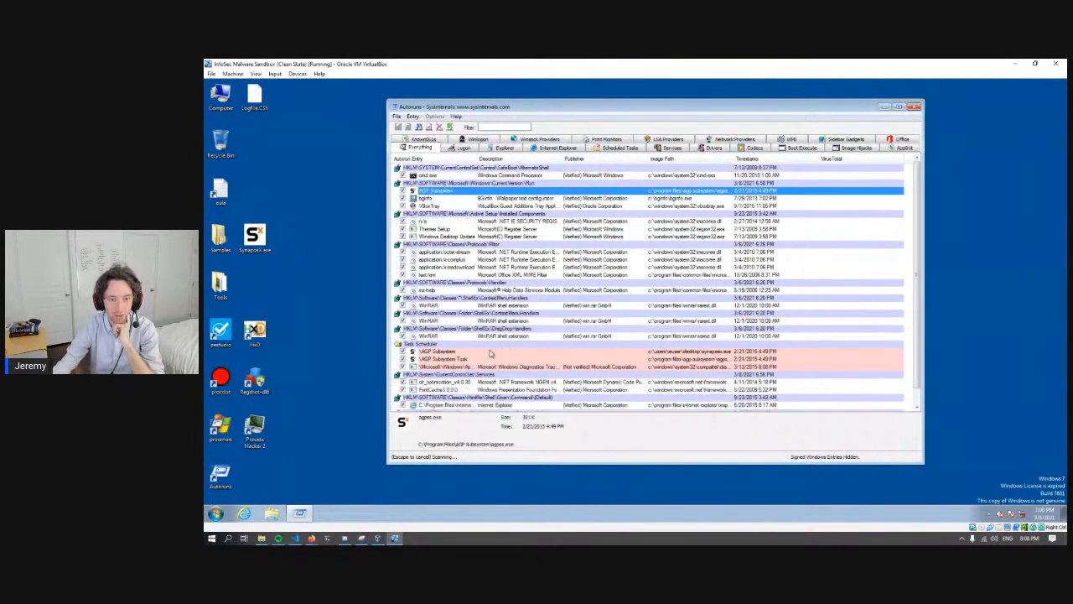
{"action": "left_click", "coordinate": [494, 352]}
{"action": "scroll", "coordinate": [497, 346], "scroll_direction": "down", "scroll_amount": 1}
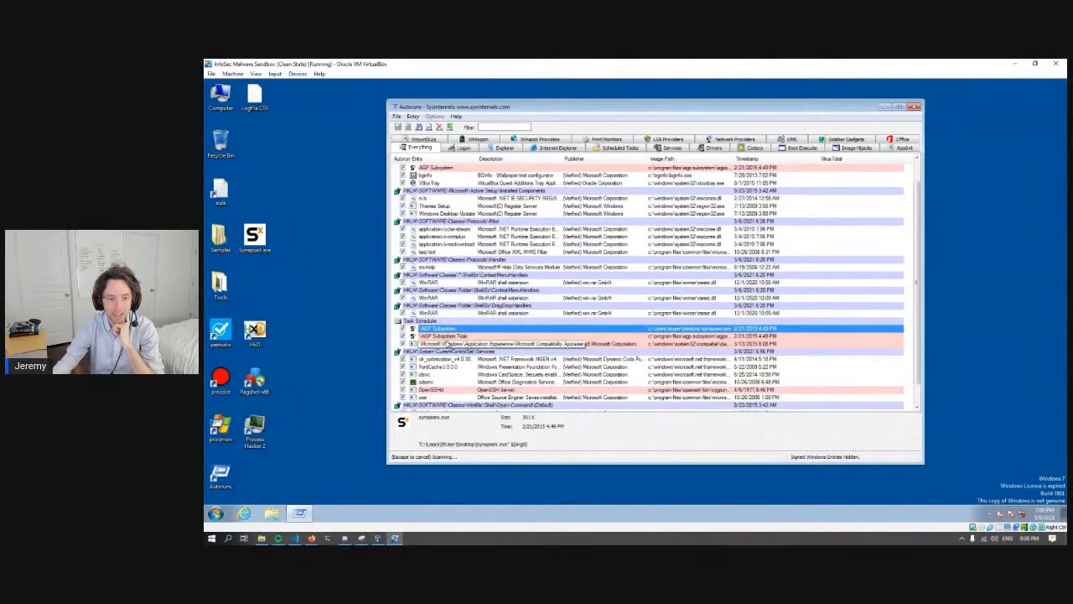
{"action": "left_click", "coordinate": [448, 337]}
{"action": "left_click", "coordinate": [450, 329]}
{"action": "left_click", "coordinate": [469, 336]}
{"action": "left_click", "coordinate": [465, 329]}
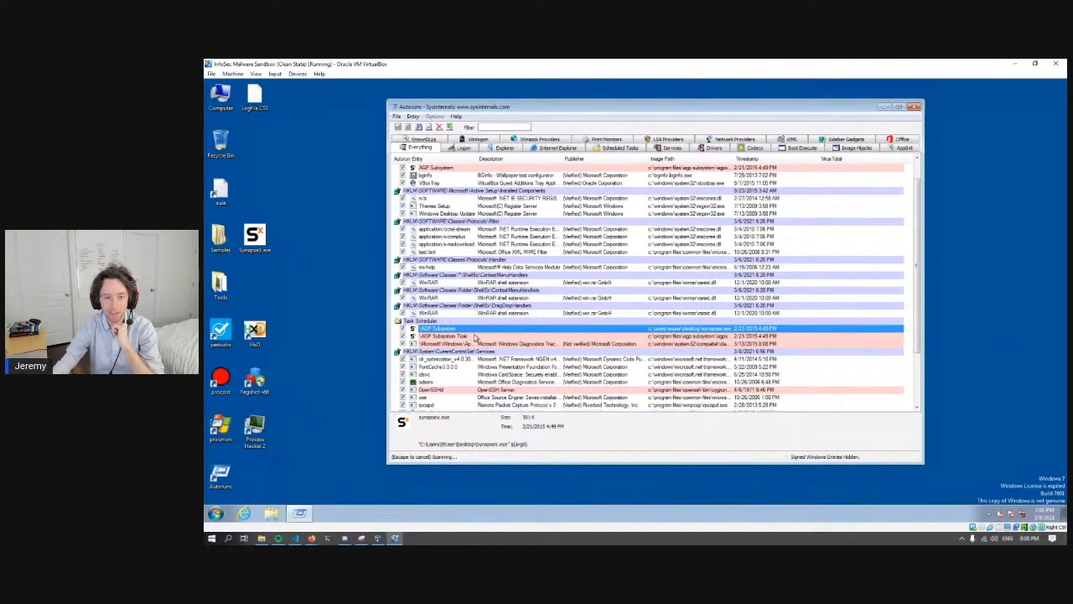
{"action": "left_click", "coordinate": [475, 337]}
{"action": "scroll", "coordinate": [475, 337], "scroll_direction": "down", "scroll_amount": 5}
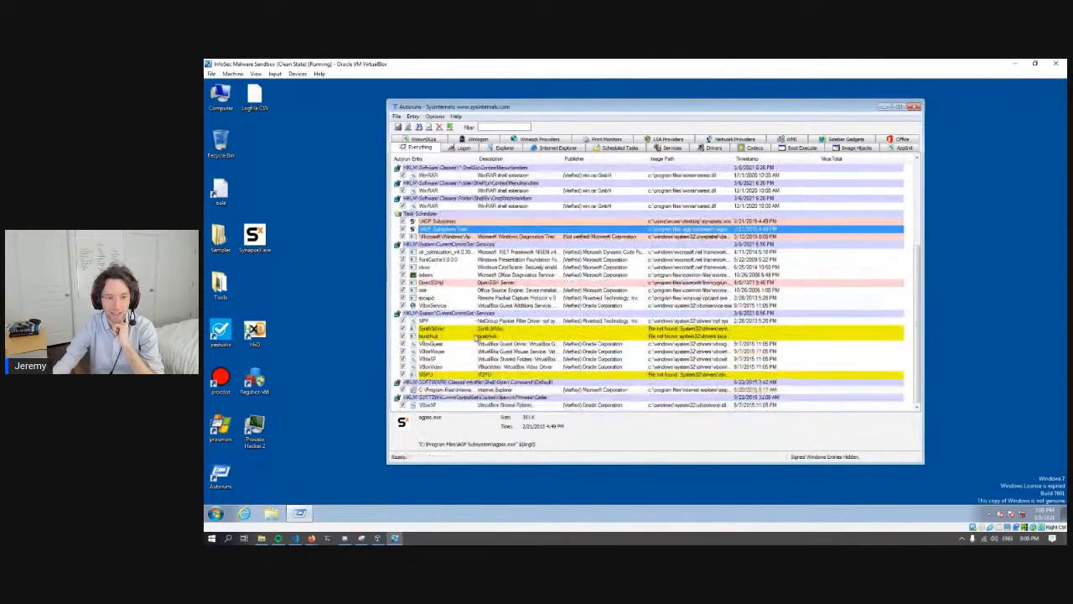
{"action": "scroll", "coordinate": [474, 335], "scroll_direction": "up", "scroll_amount": 6}
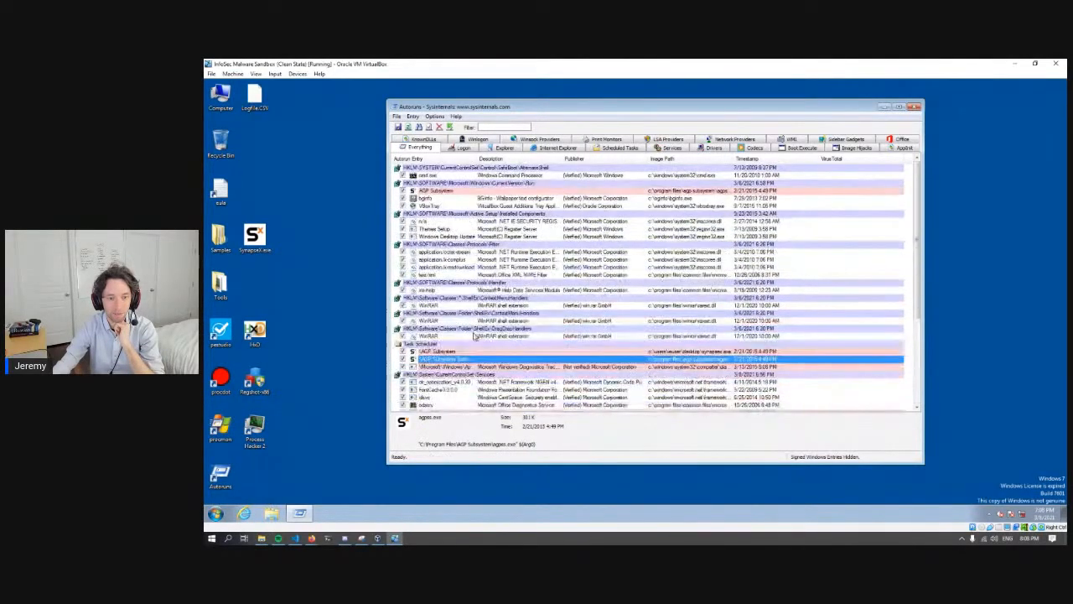
{"action": "left_click", "coordinate": [450, 192]}
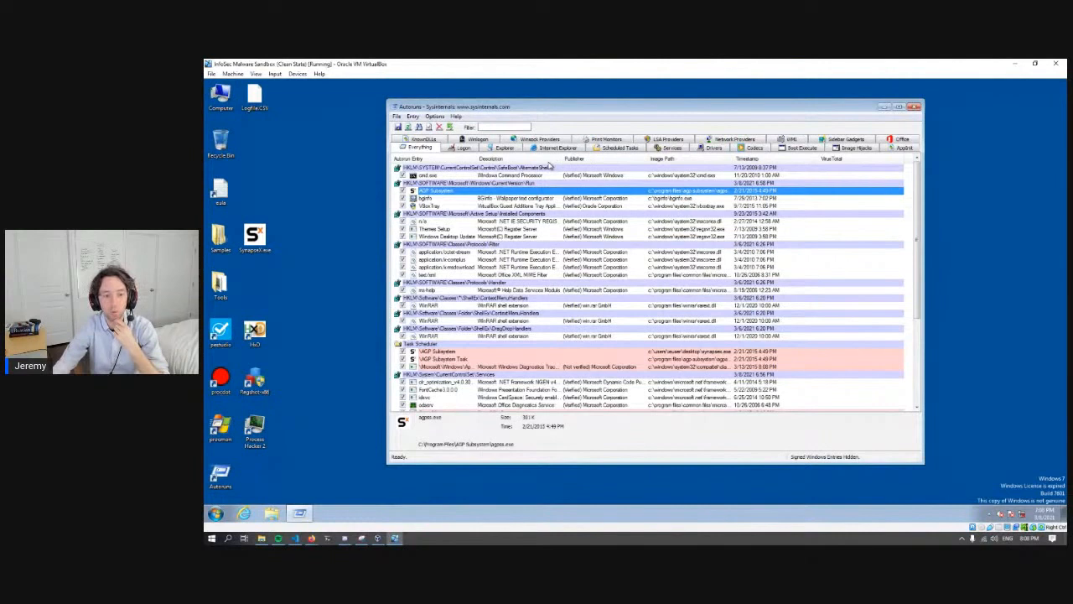
- Close Autoruns and shut down the Windows 7 sandbox
{"action": "left_click", "coordinate": [914, 107]}
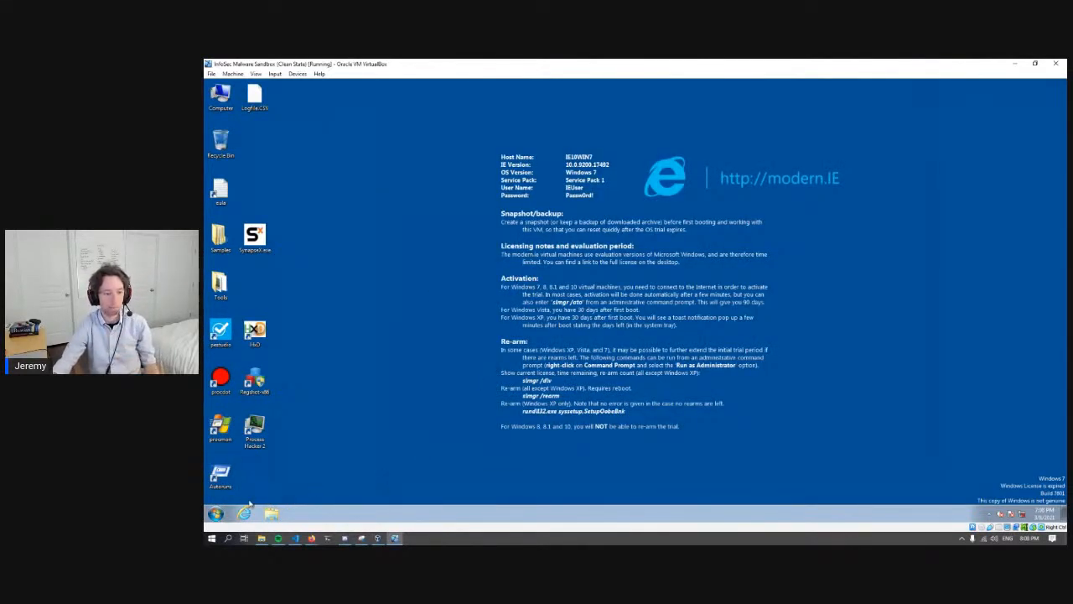
{"action": "left_click", "coordinate": [216, 513]}
{"action": "left_click", "coordinate": [344, 492]}
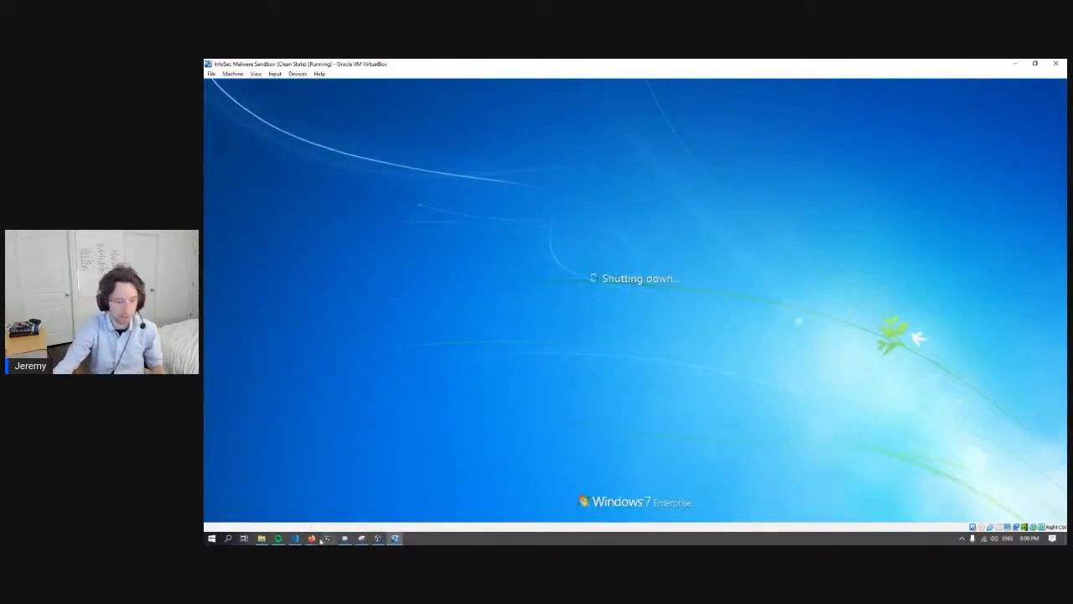
- Switch to the Malware Analysis presentation in Firefox and advance from the Sample3.zip slide to the ProcDOT graph slide
{"action": "mouse_move", "coordinate": [311, 537]}
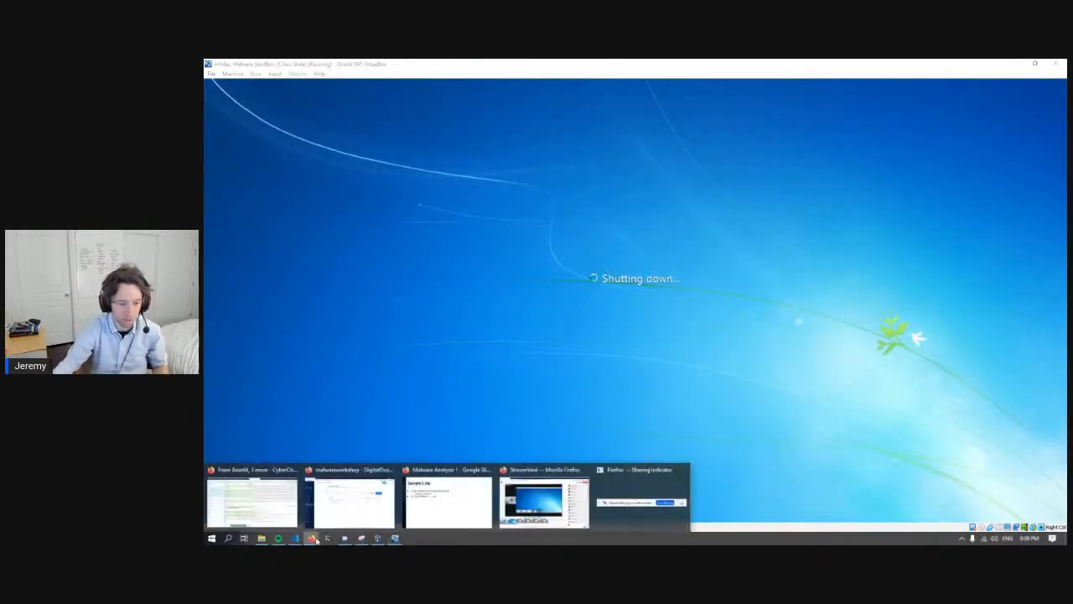
{"action": "left_click", "coordinate": [436, 500]}
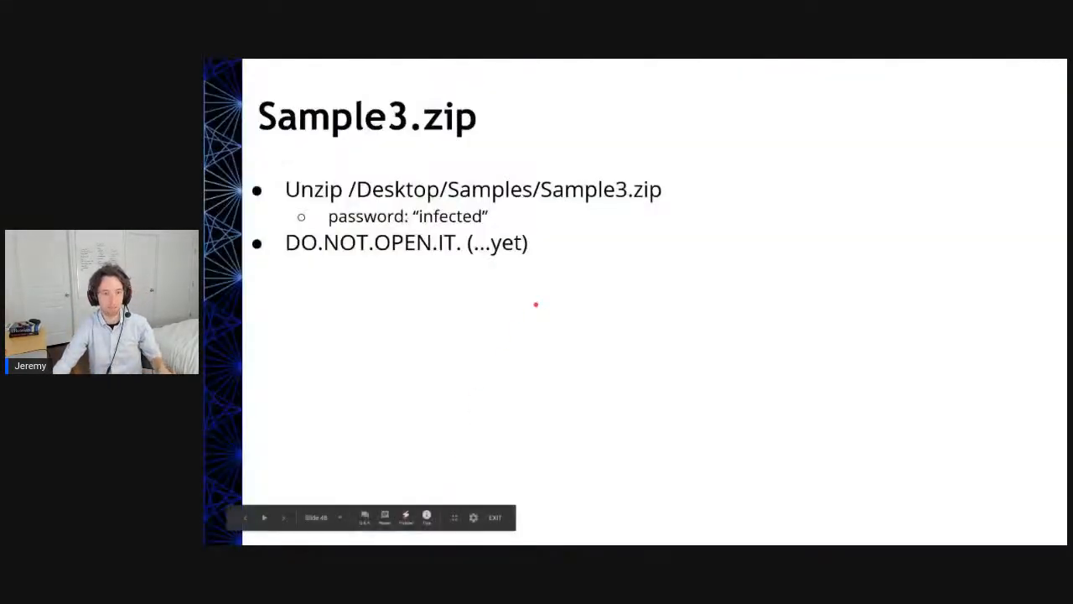
{"action": "key", "text": "Right"}
{"action": "key", "text": "Right"}
{"action": "key", "text": "Right"}
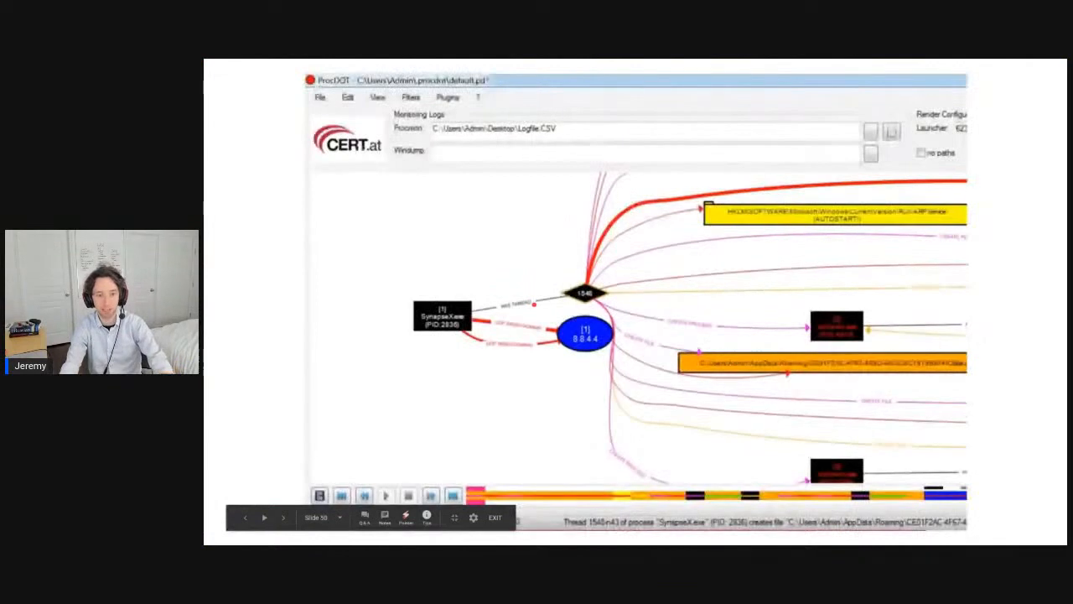